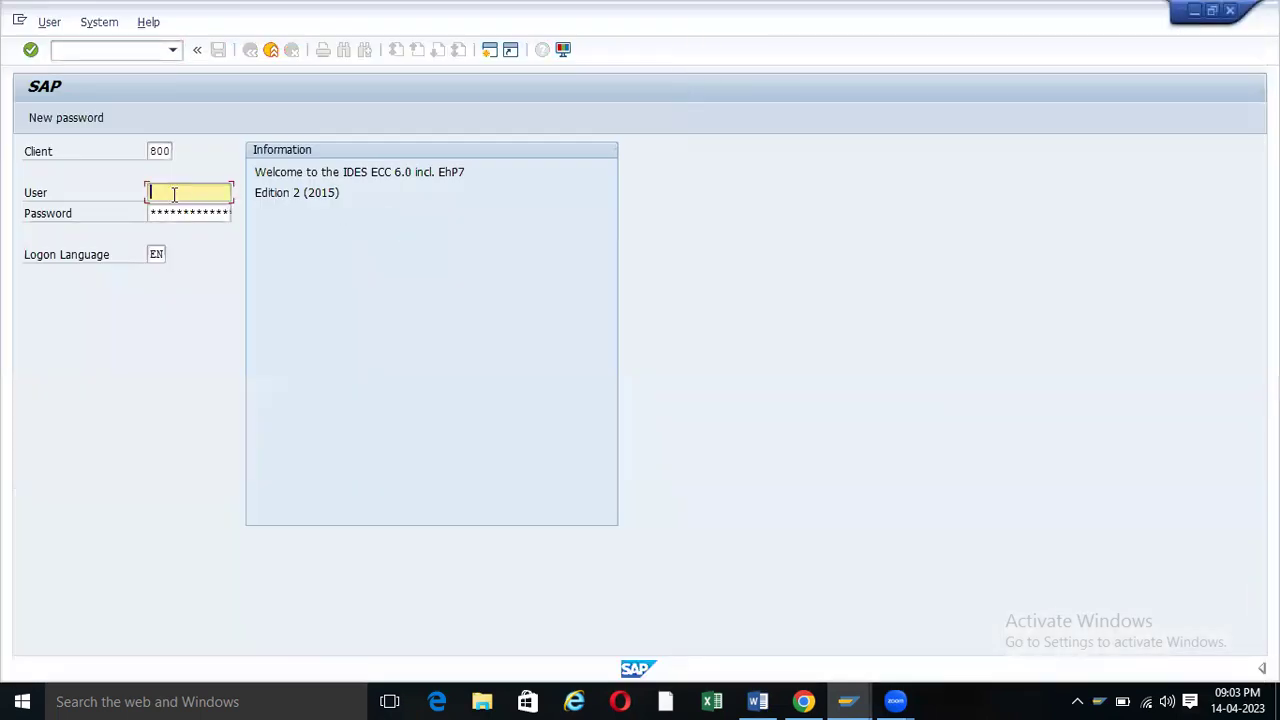
- Log on to client 800 with the saved user ID and the account password
{"action": "left_click", "coordinate": [182, 188]}
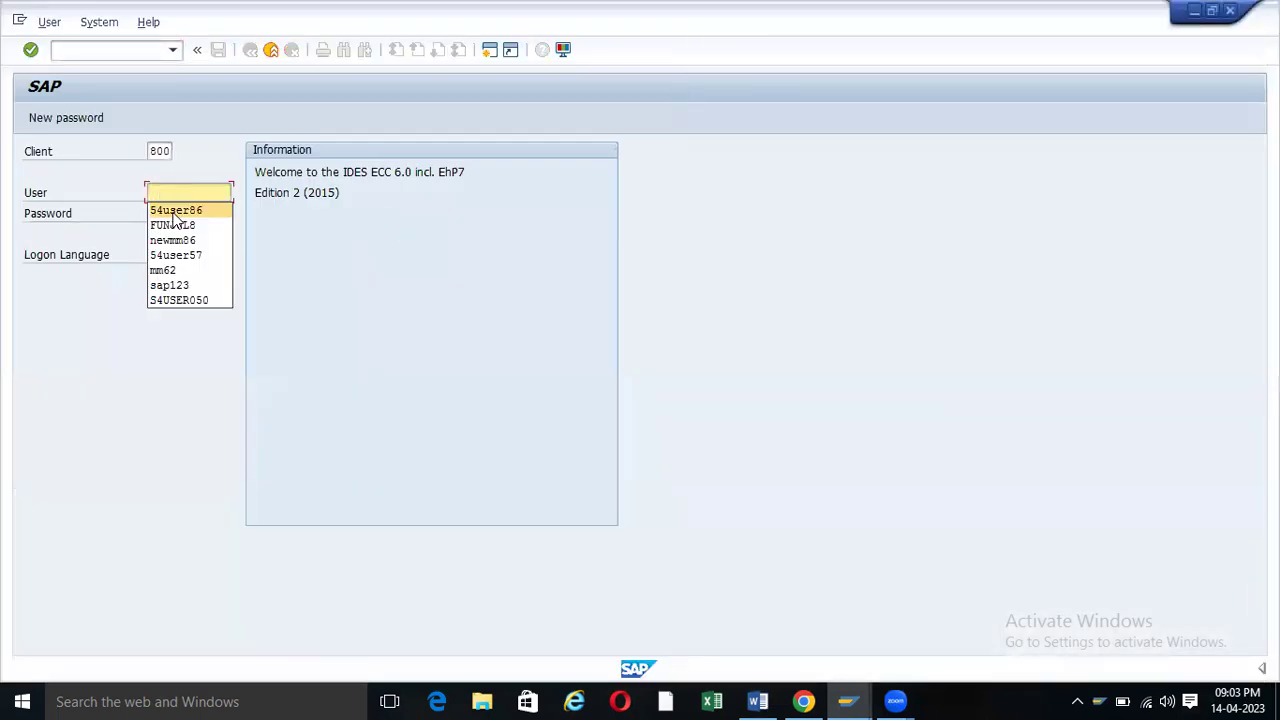
{"action": "left_click", "coordinate": [173, 211]}
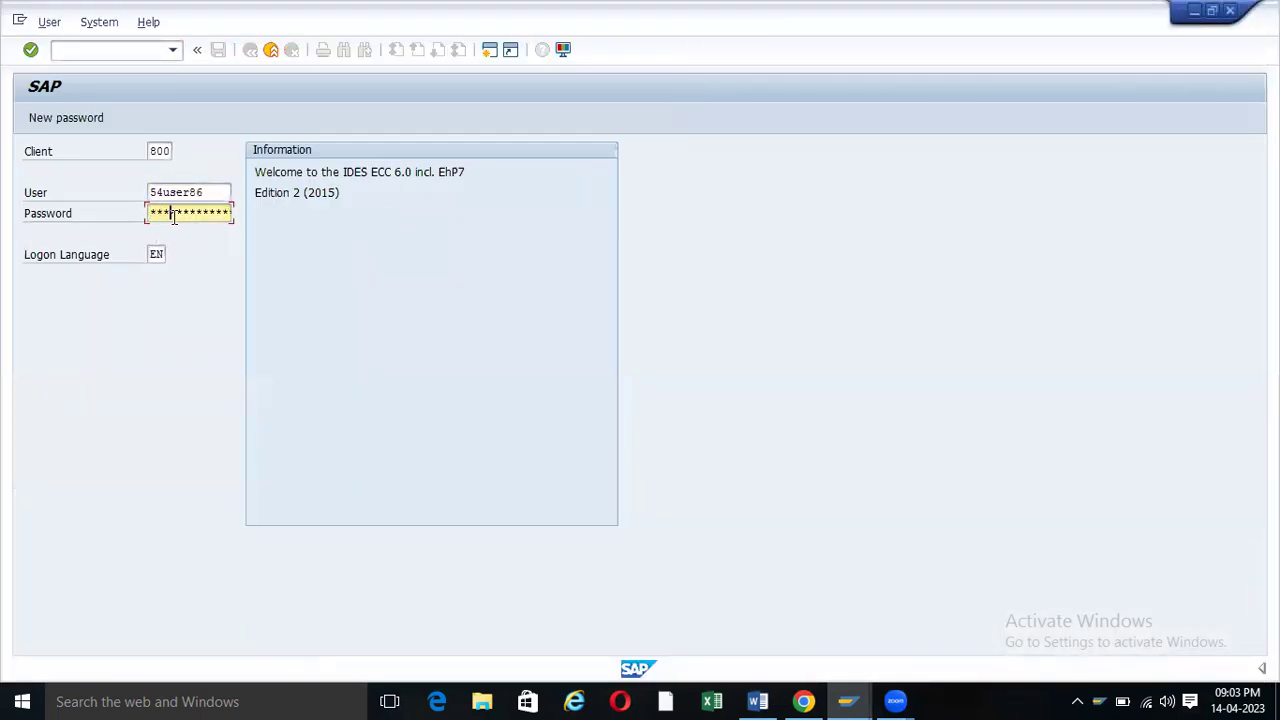
{"action": "key", "text": "Return"}
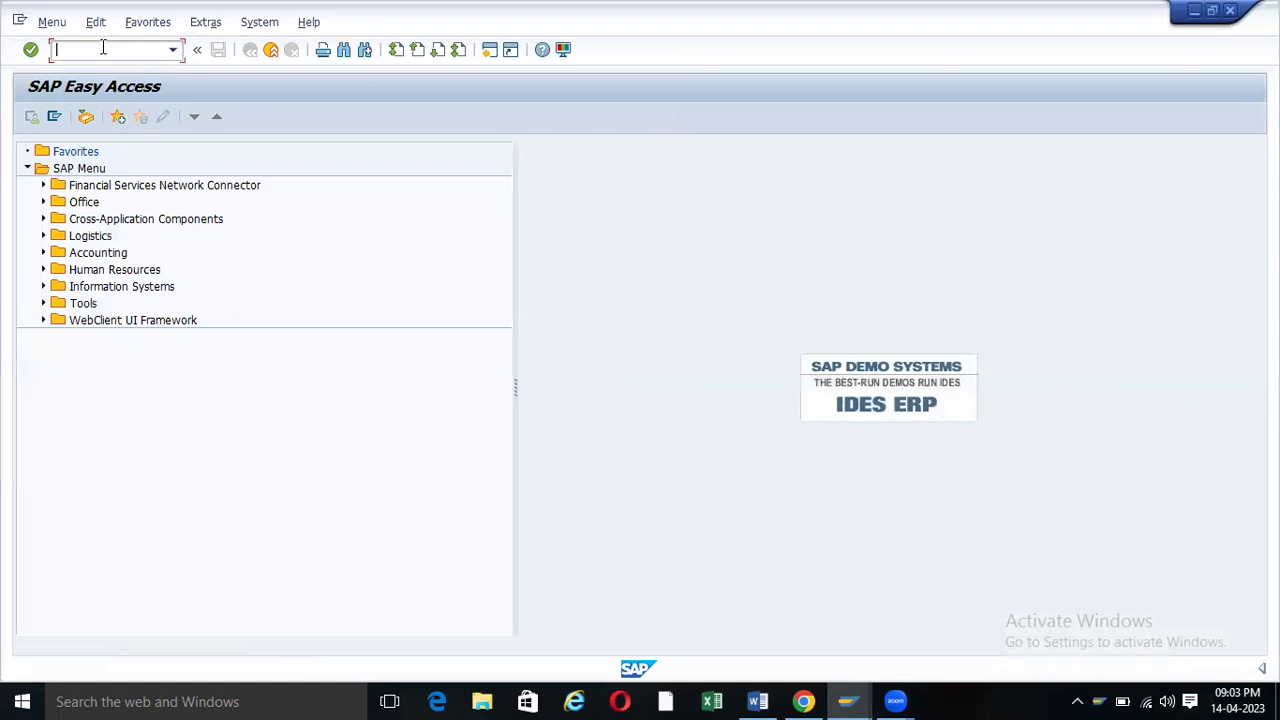
- Open the transaction for creating a purchase order
{"action": "type", "text": "m"}
{"action": "key", "text": "BackSpace"}
{"action": "key", "text": "BackSpace"}
{"action": "key", "text": "Return"}
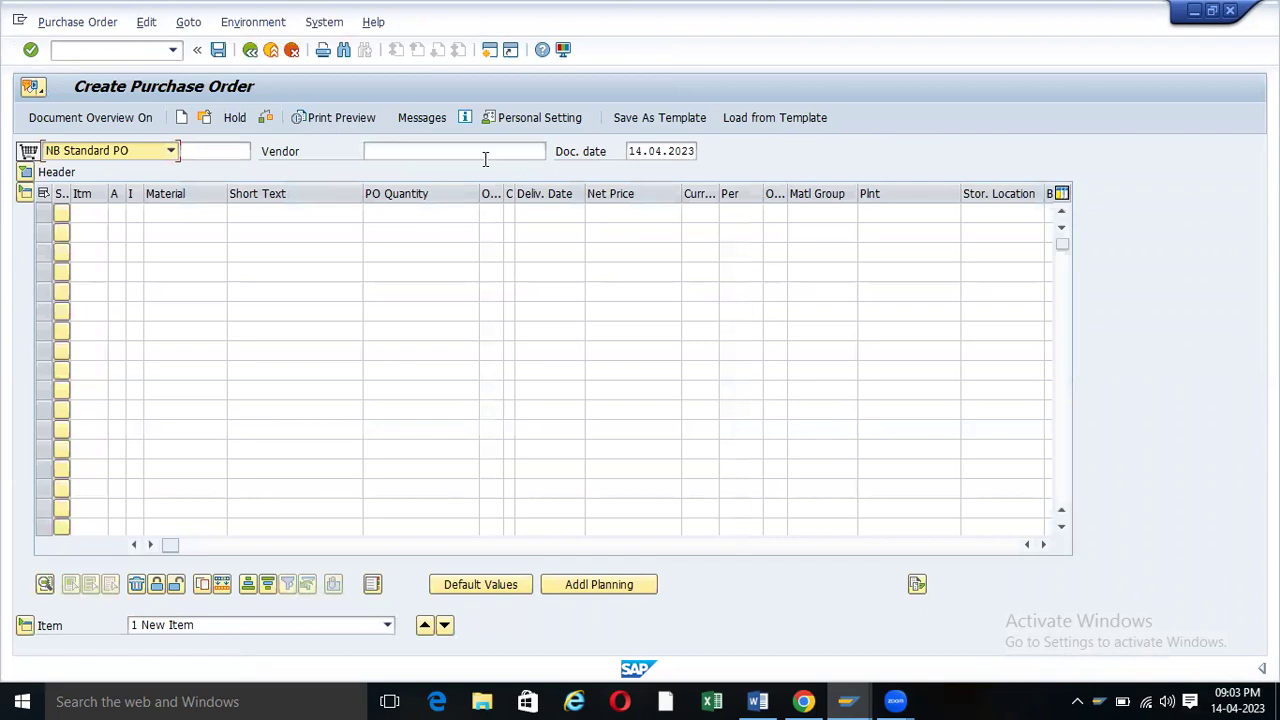
- Search the vendors of company code ZOOM and assign Test Vendor - 10 to the purchase order
{"action": "left_click", "coordinate": [481, 150]}
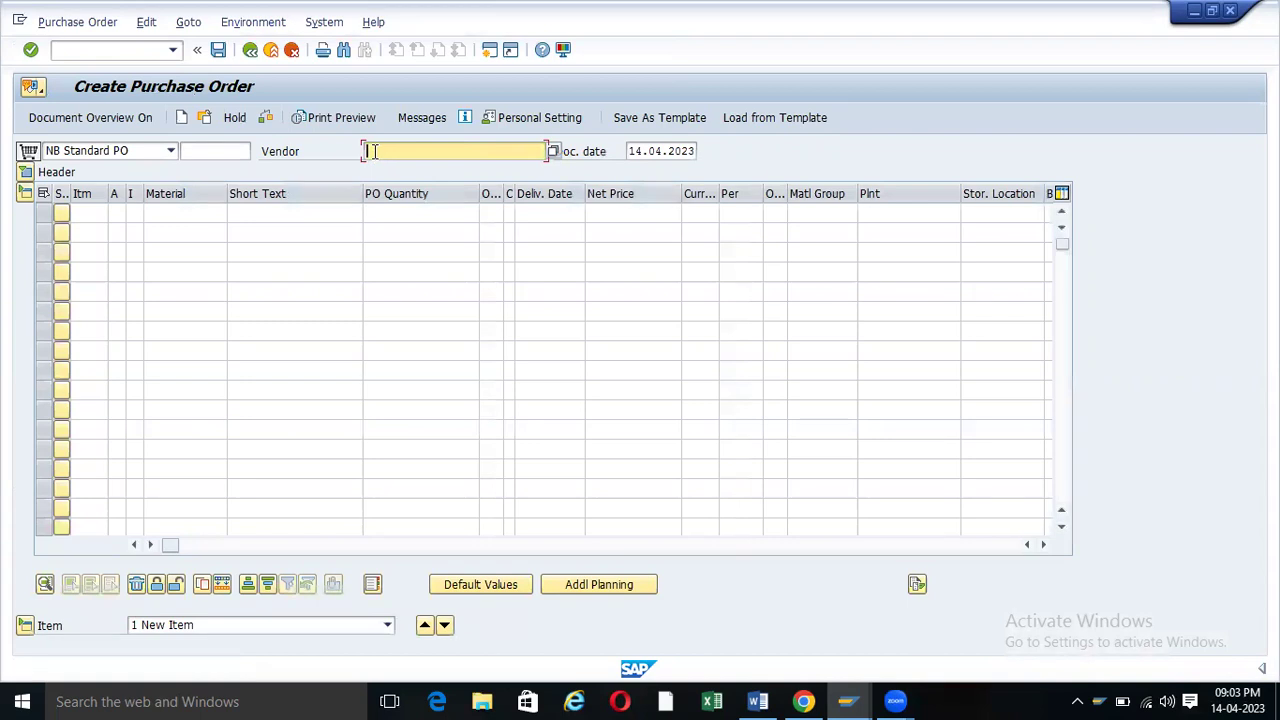
{"action": "left_click", "coordinate": [553, 151]}
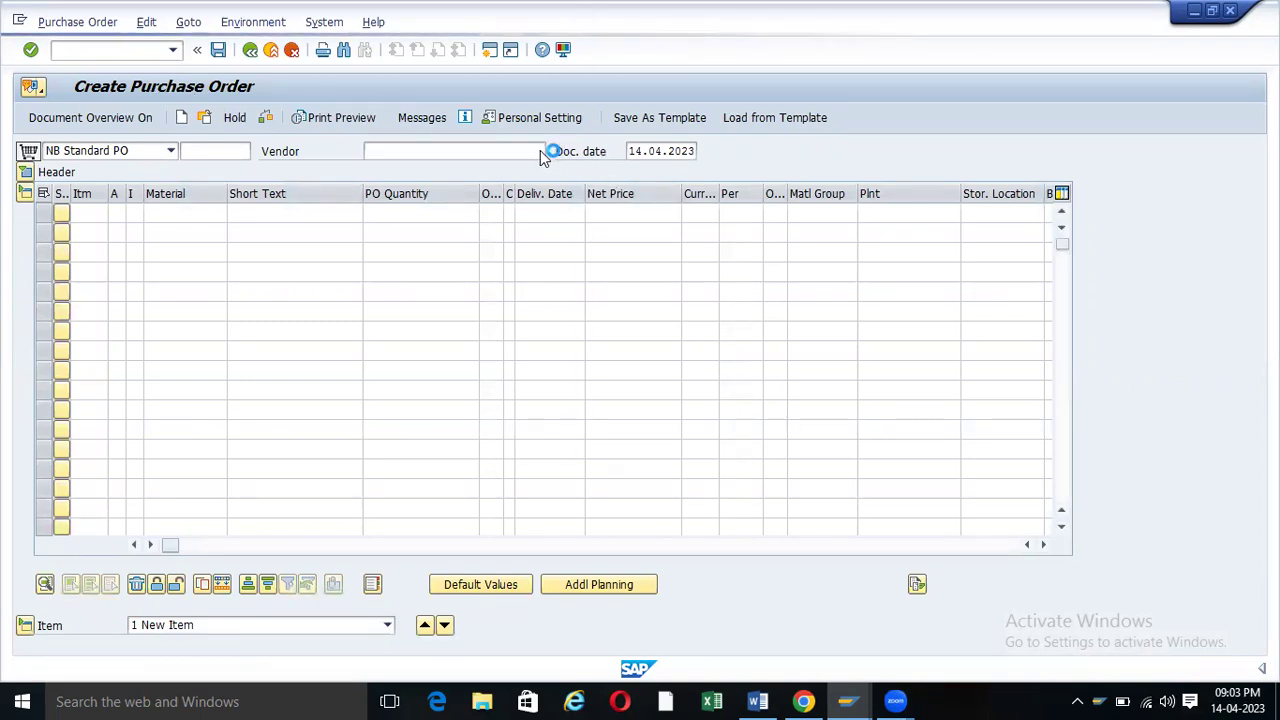
{"action": "left_click", "coordinate": [192, 238]}
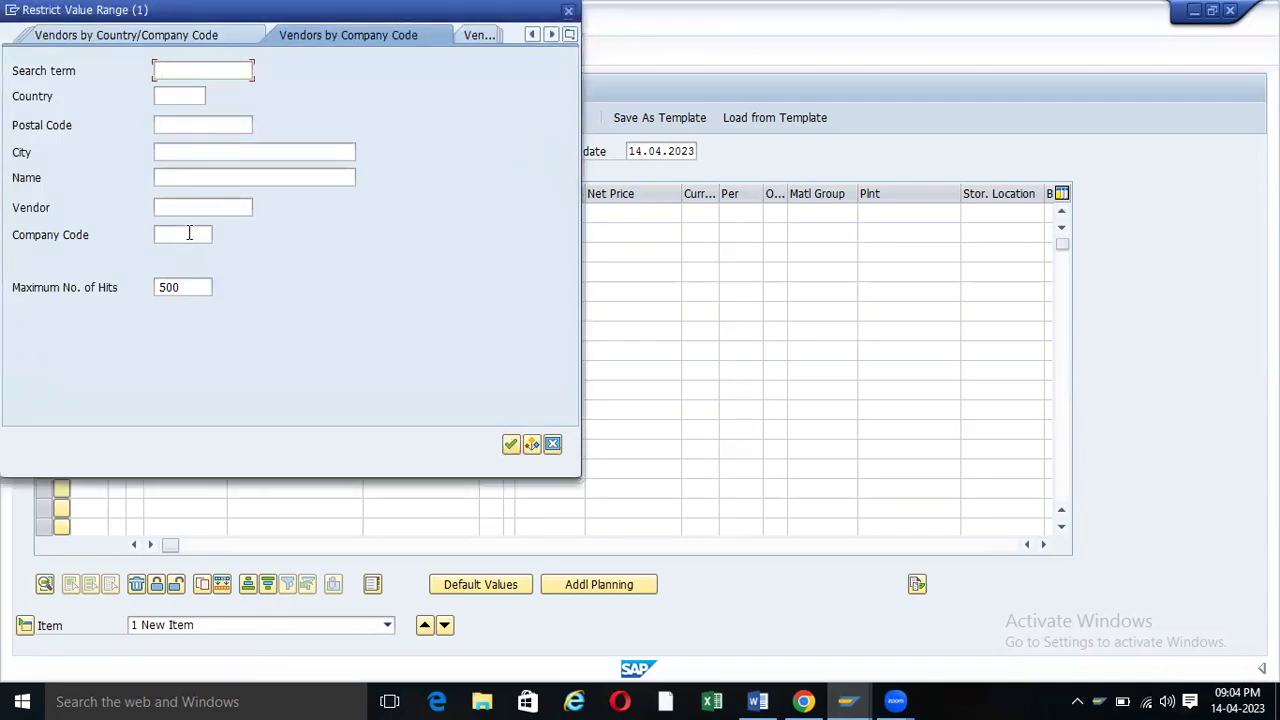
{"action": "type", "text": "zoom"}
{"action": "key", "text": "Return"}
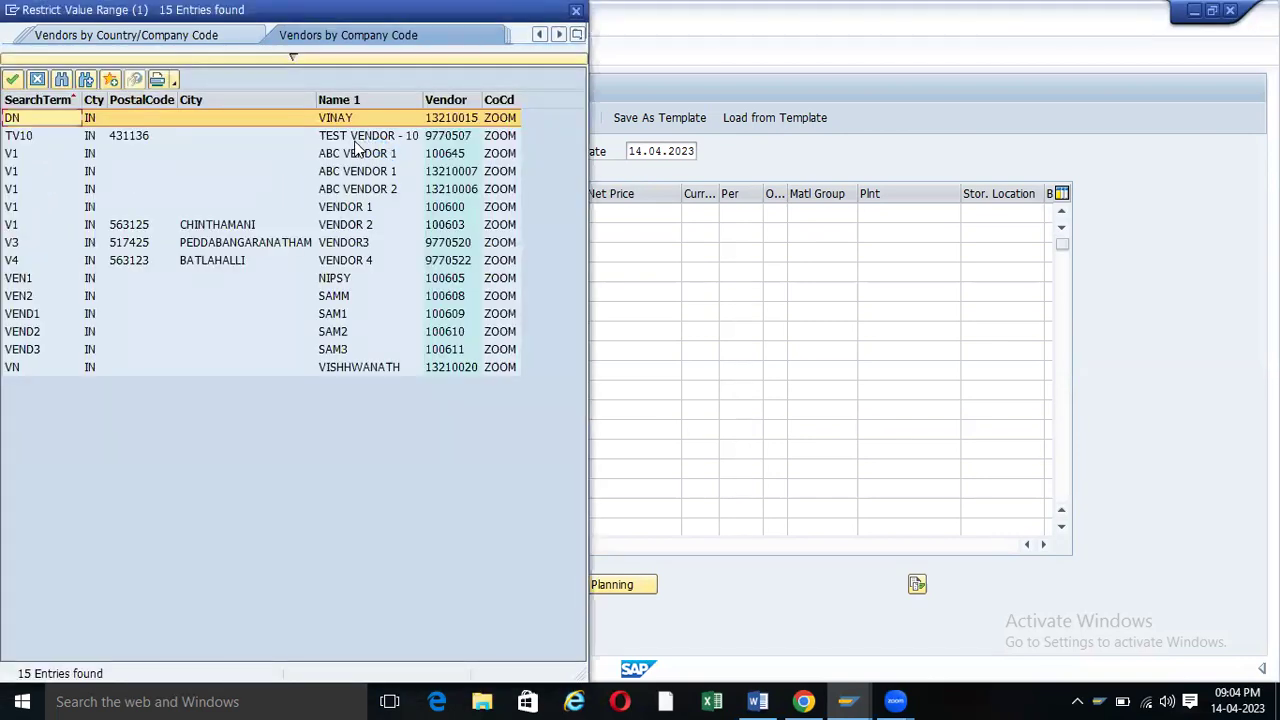
{"action": "double_click", "coordinate": [356, 140]}
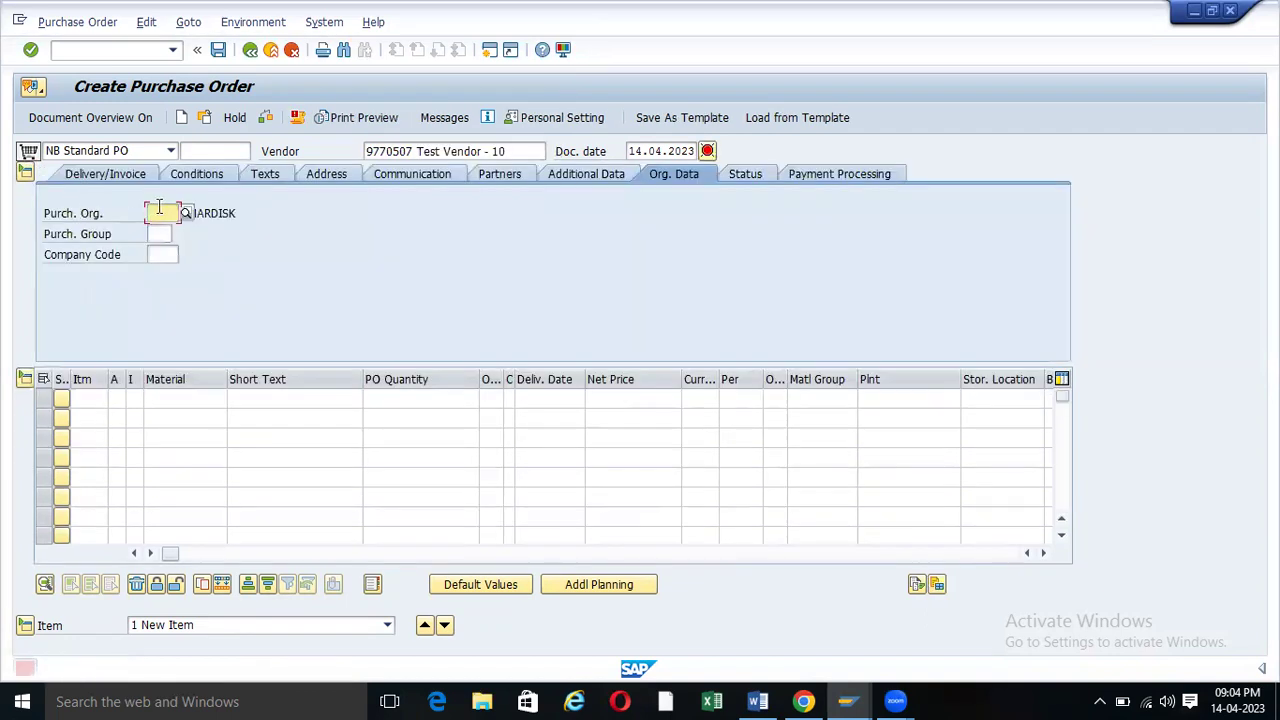
- Set the purchasing organization in the header's organizational data to TP10
{"action": "left_click", "coordinate": [163, 212]}
{"action": "left_click", "coordinate": [164, 232]}
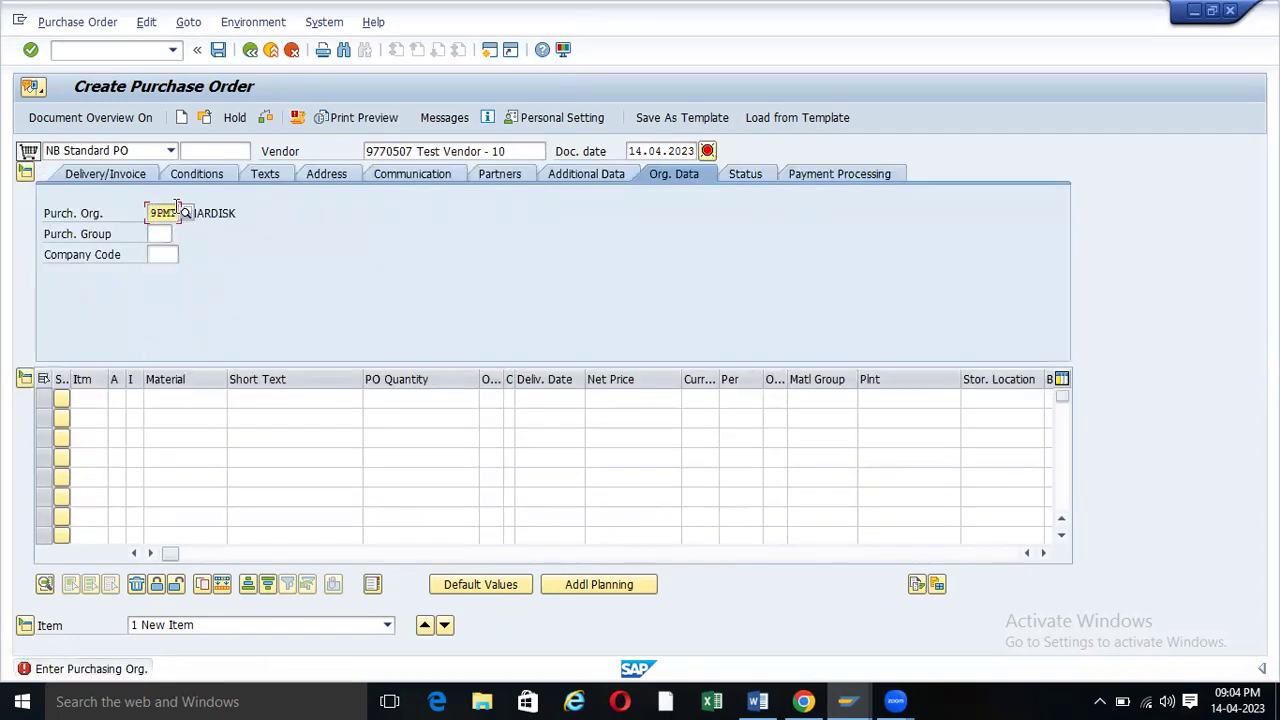
{"action": "key", "text": "Delete"}
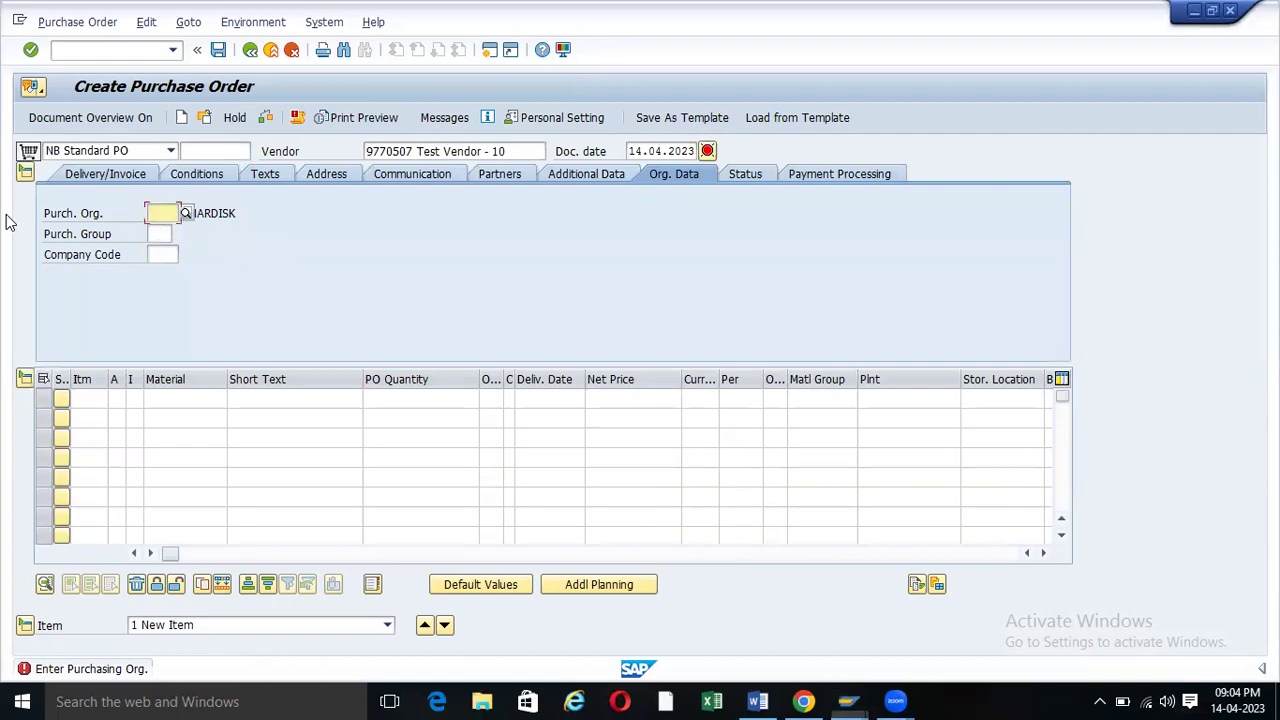
{"action": "left_click", "coordinate": [162, 246]}
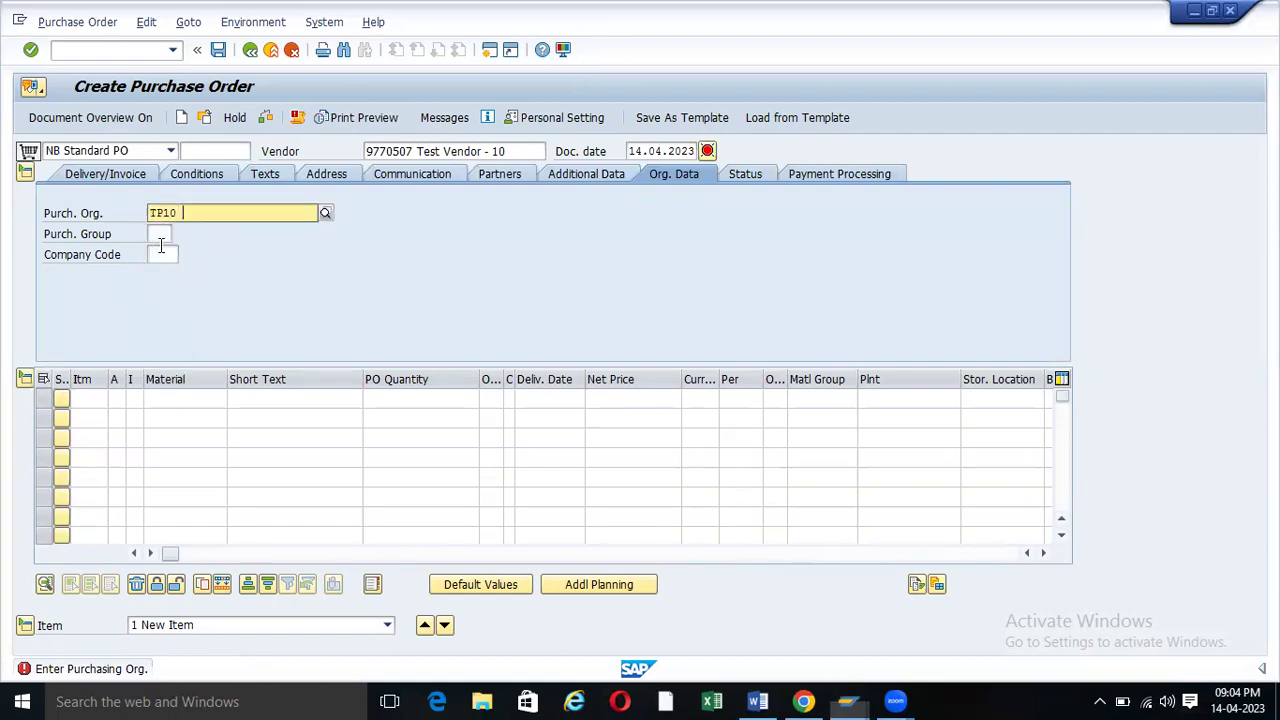
- Set the purchasing group to TP1 and the company code to ZOOM, and confirm the organizational data
{"action": "left_click", "coordinate": [165, 254]}
{"action": "left_click", "coordinate": [160, 234]}
{"action": "left_click", "coordinate": [160, 246]}
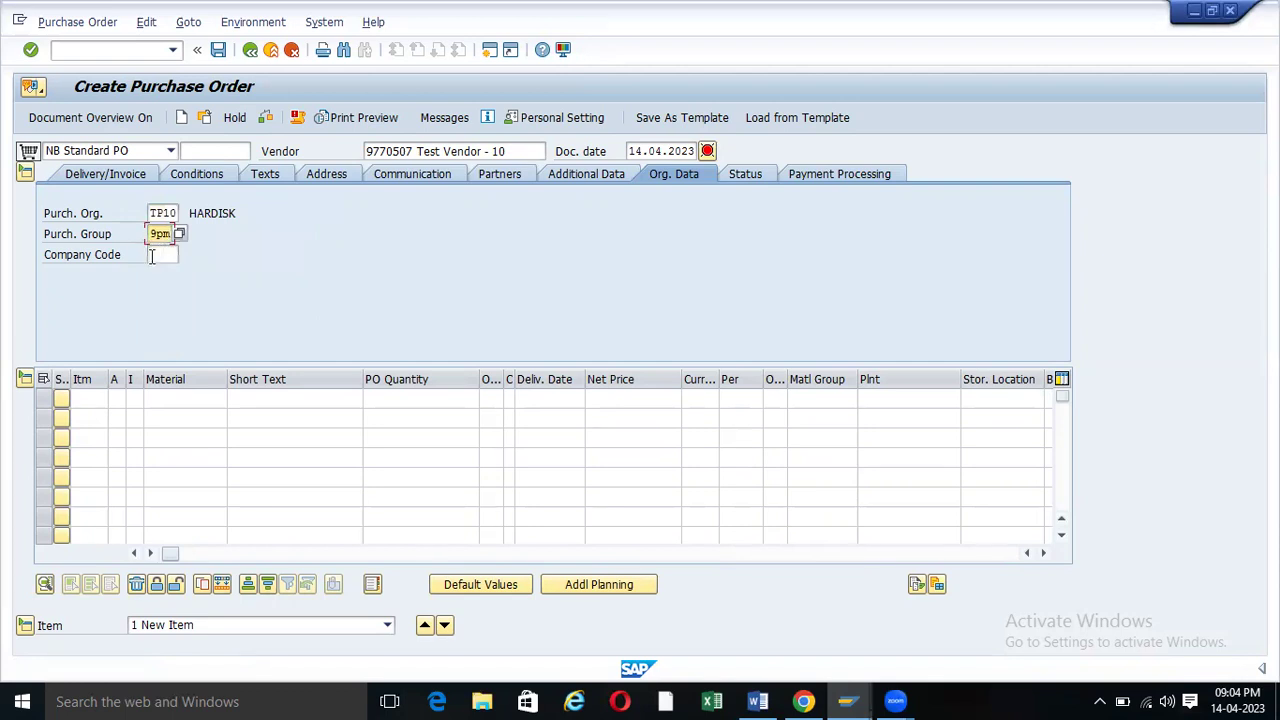
{"action": "key", "text": "Delete"}
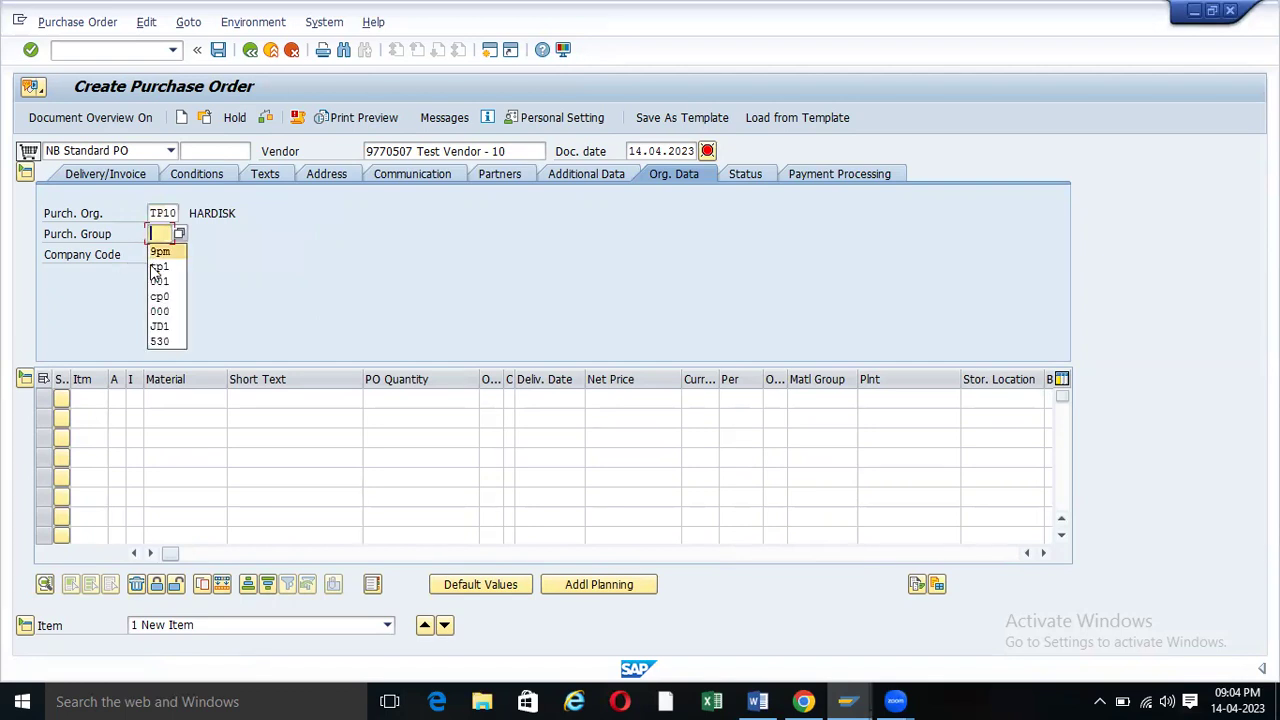
{"action": "type", "text": "tp1"}
{"action": "left_click", "coordinate": [157, 252]}
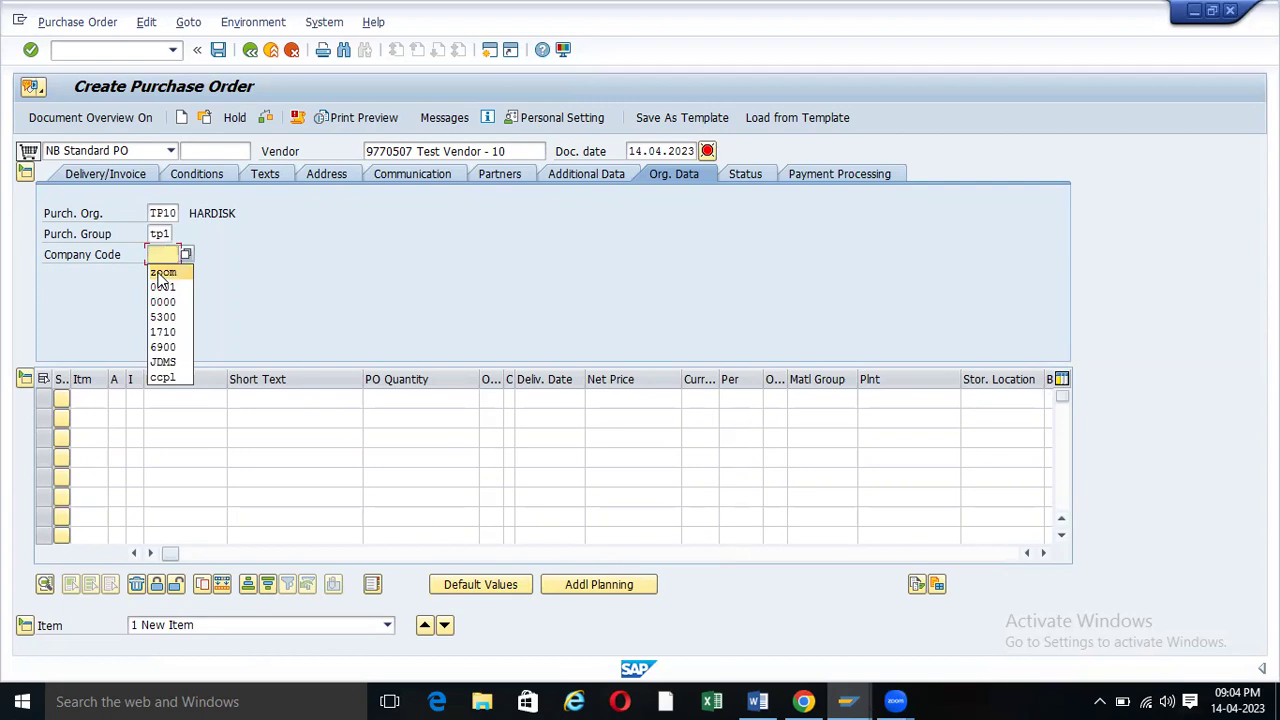
{"action": "left_click", "coordinate": [162, 273]}
{"action": "key", "text": "Return"}
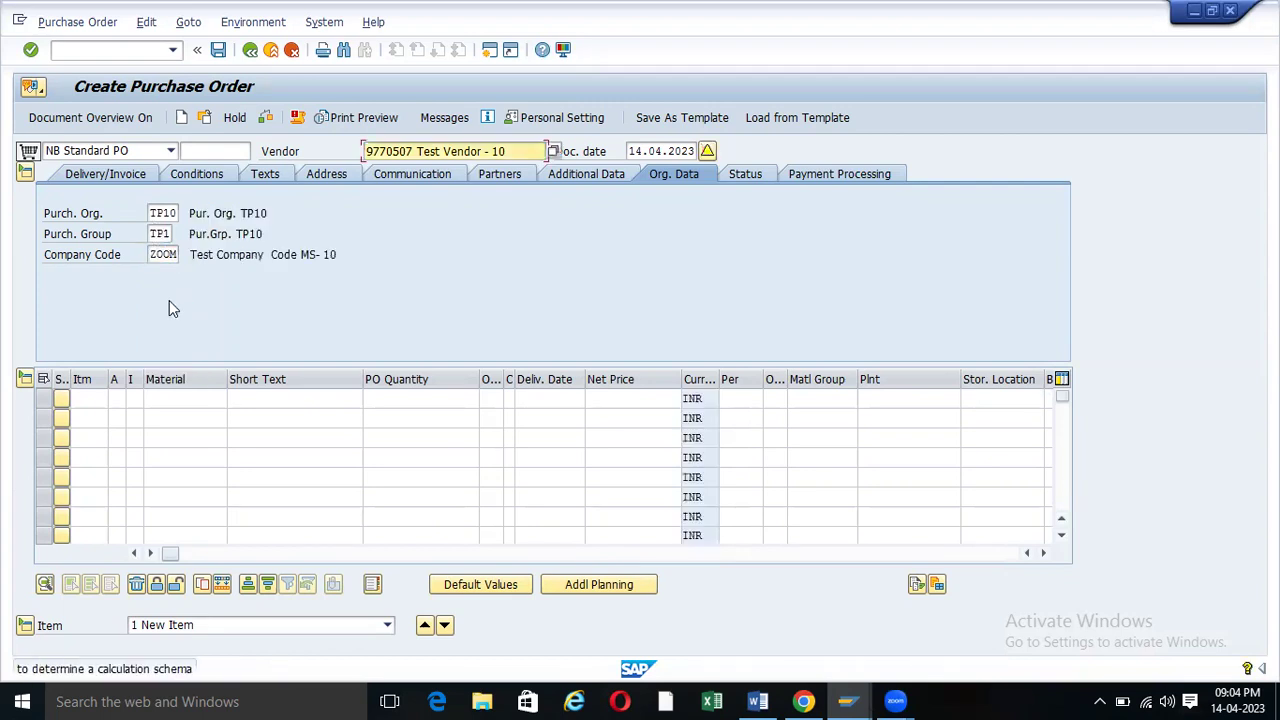
- Look up the materials of plant TP10 and enter material 250114 in the first item row
{"action": "left_click", "coordinate": [205, 398]}
{"action": "left_click", "coordinate": [229, 397]}
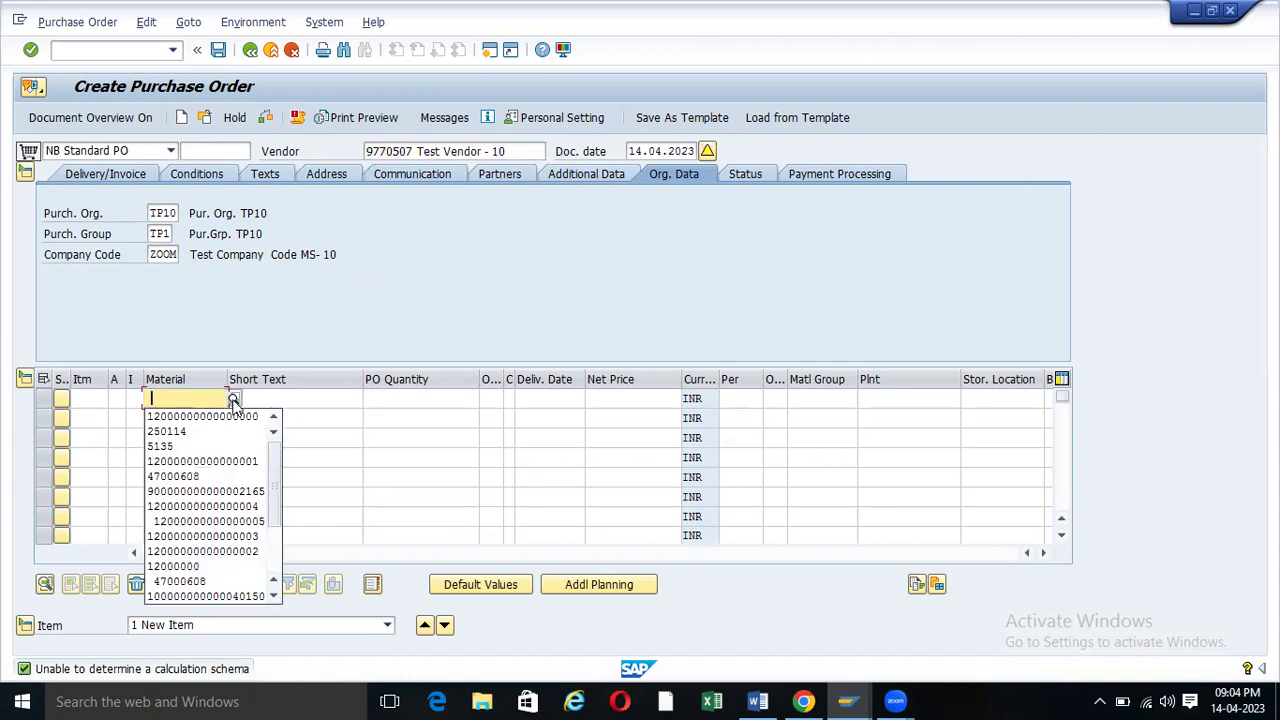
{"action": "left_click", "coordinate": [234, 406]}
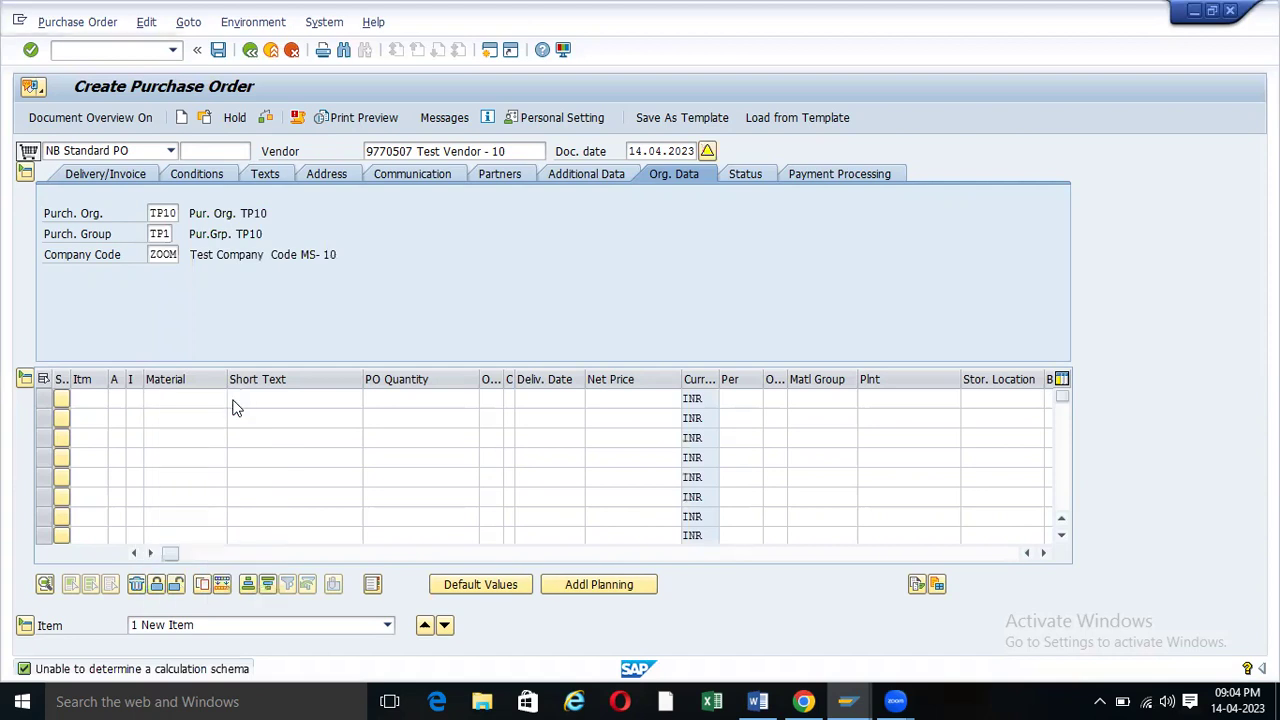
{"action": "left_click", "coordinate": [212, 241]}
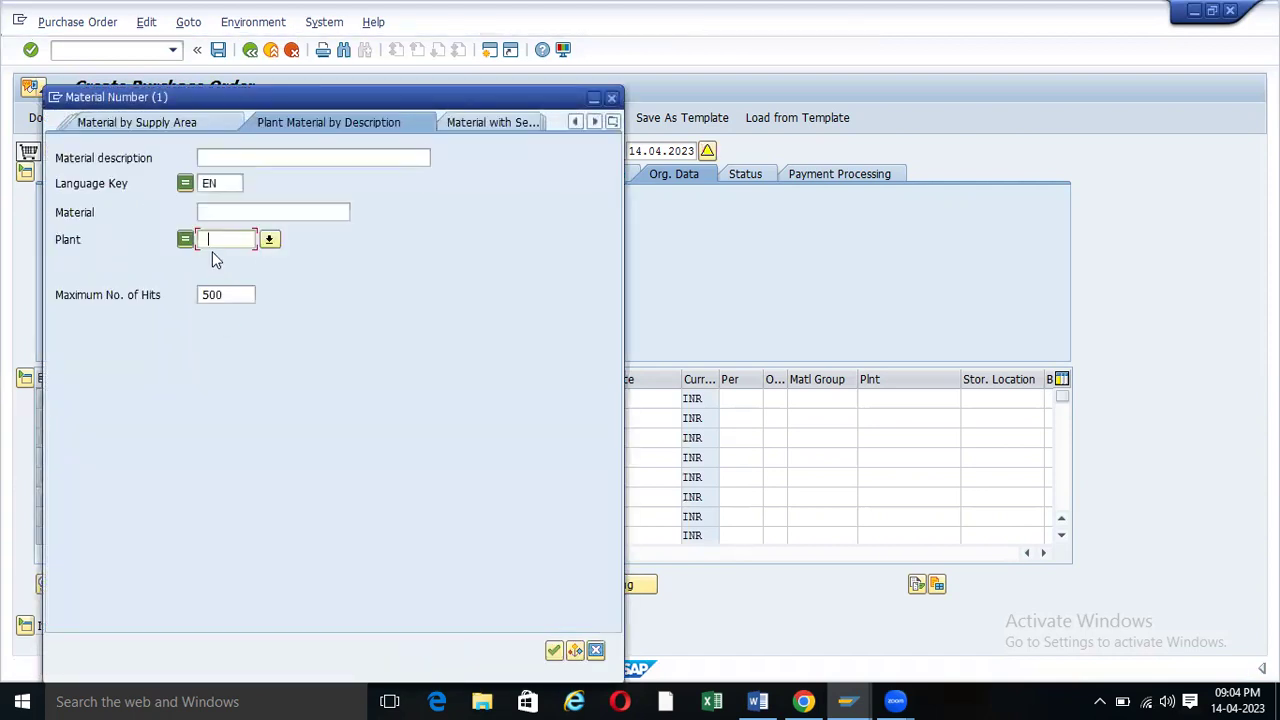
{"action": "type", "text": "tp10"}
{"action": "key", "text": "Return"}
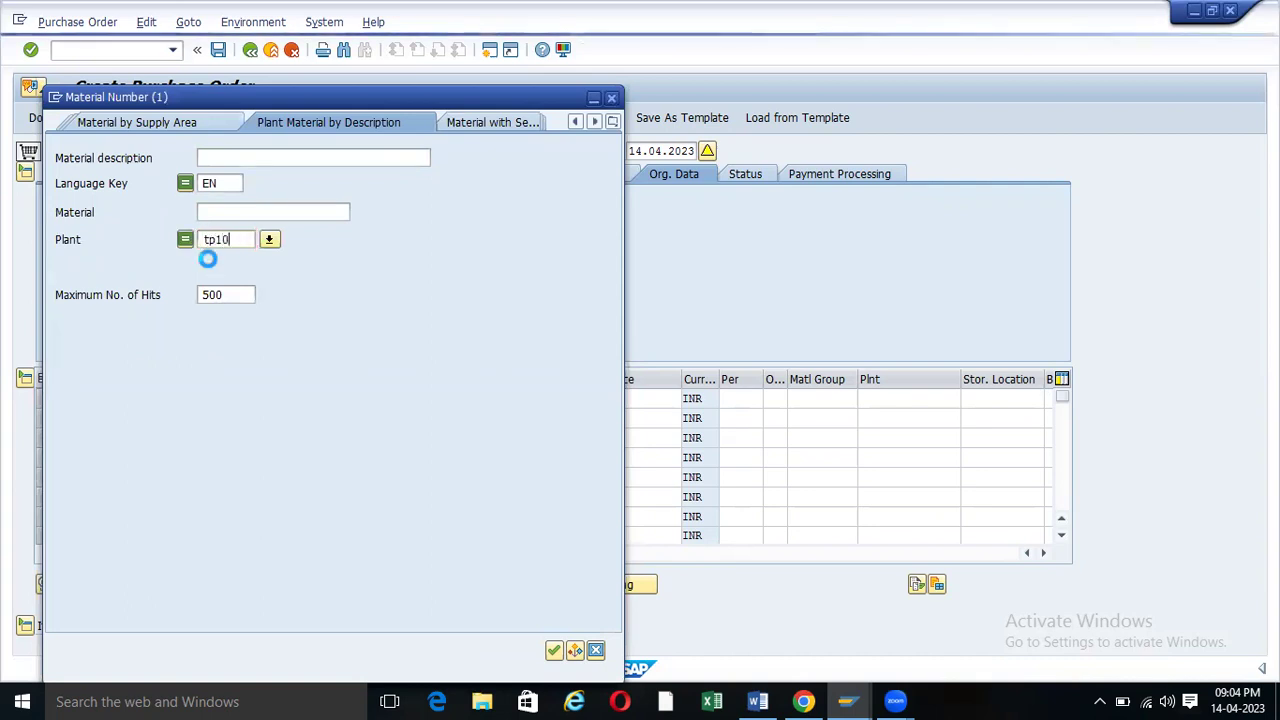
{"action": "scroll", "coordinate": [349, 294], "scroll_direction": "down", "scroll_amount": 10}
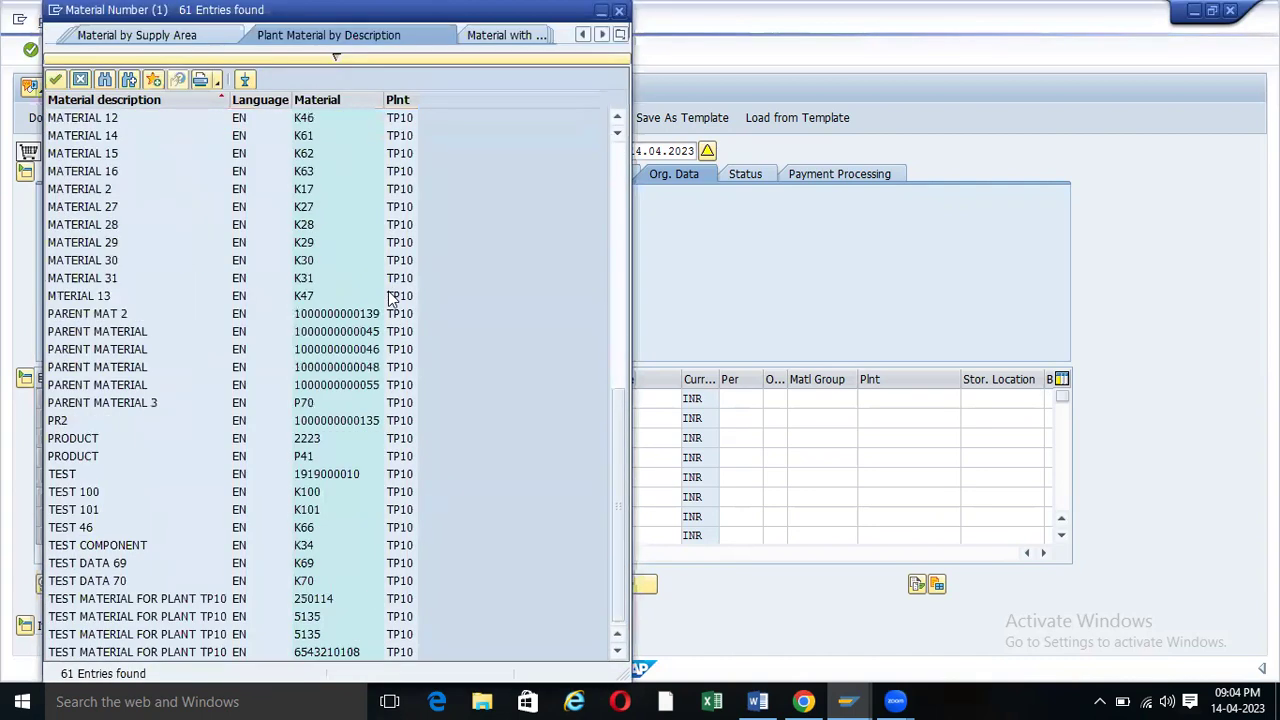
{"action": "left_click", "coordinate": [86, 648]}
{"action": "double_click", "coordinate": [332, 598]}
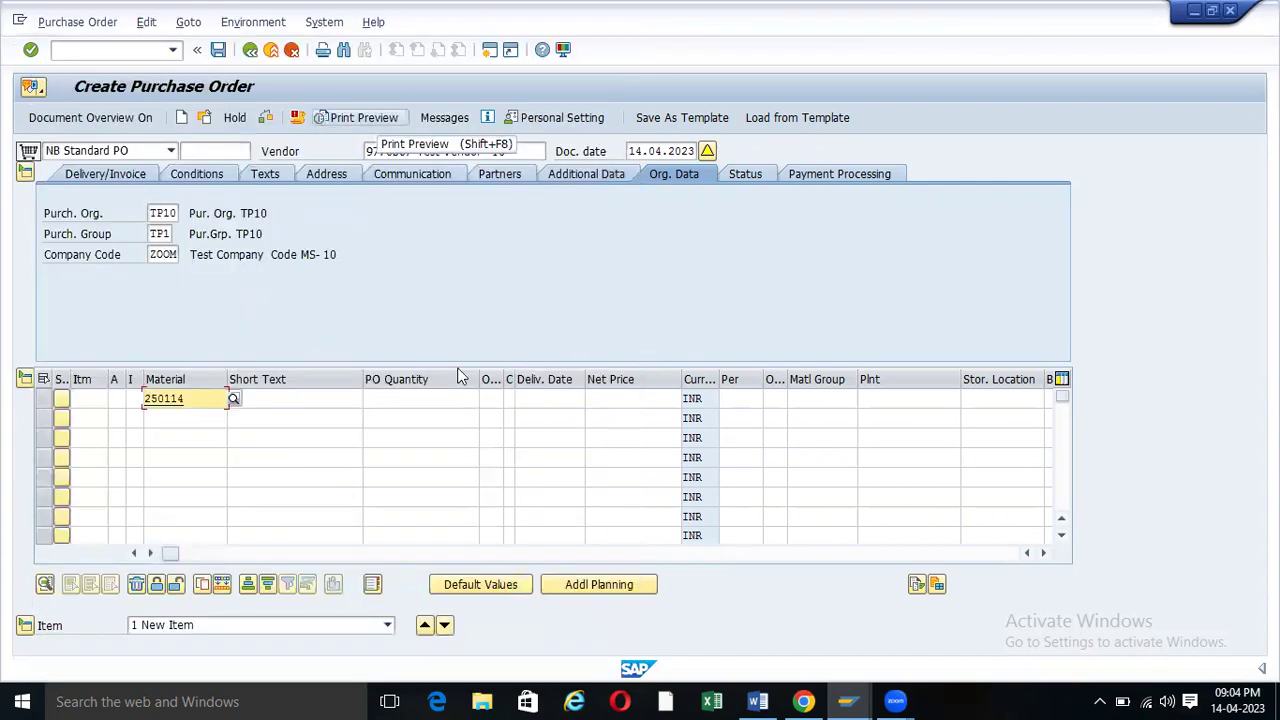
{"action": "key", "text": "Return"}
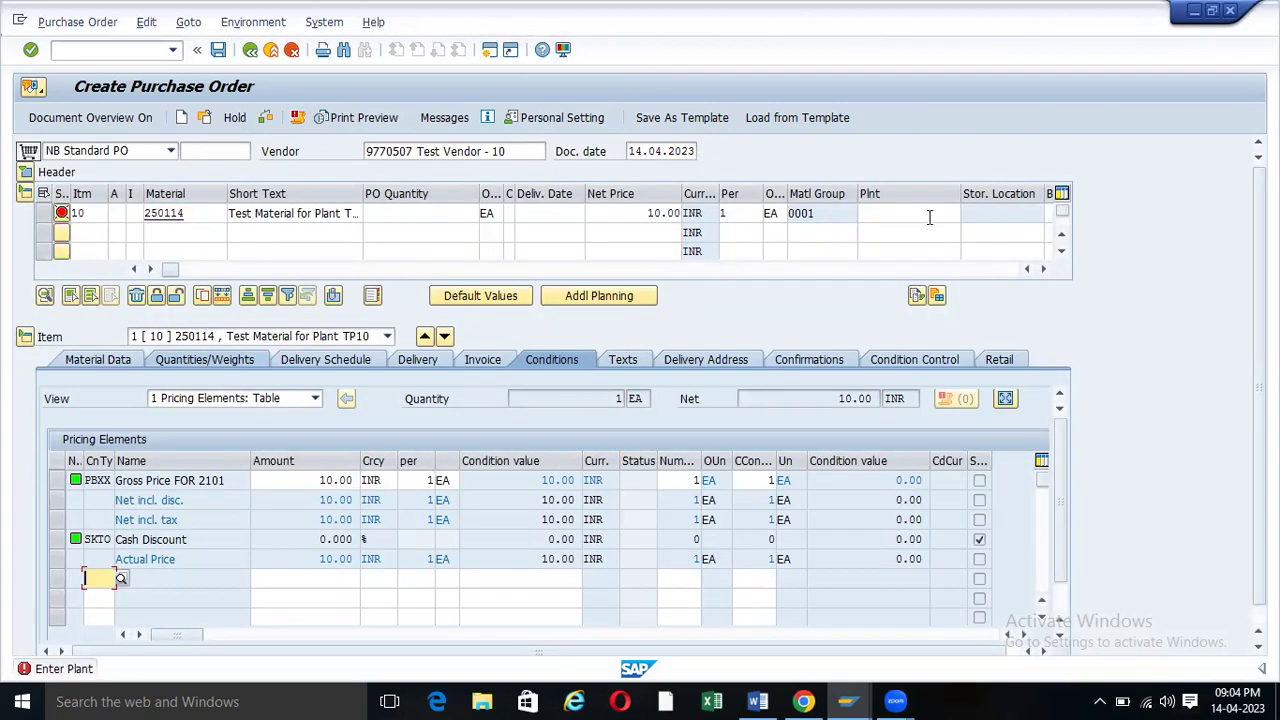
- Enter tp10 as the plant of item 10
{"action": "left_click", "coordinate": [892, 214]}
{"action": "type", "text": "9pmt"}
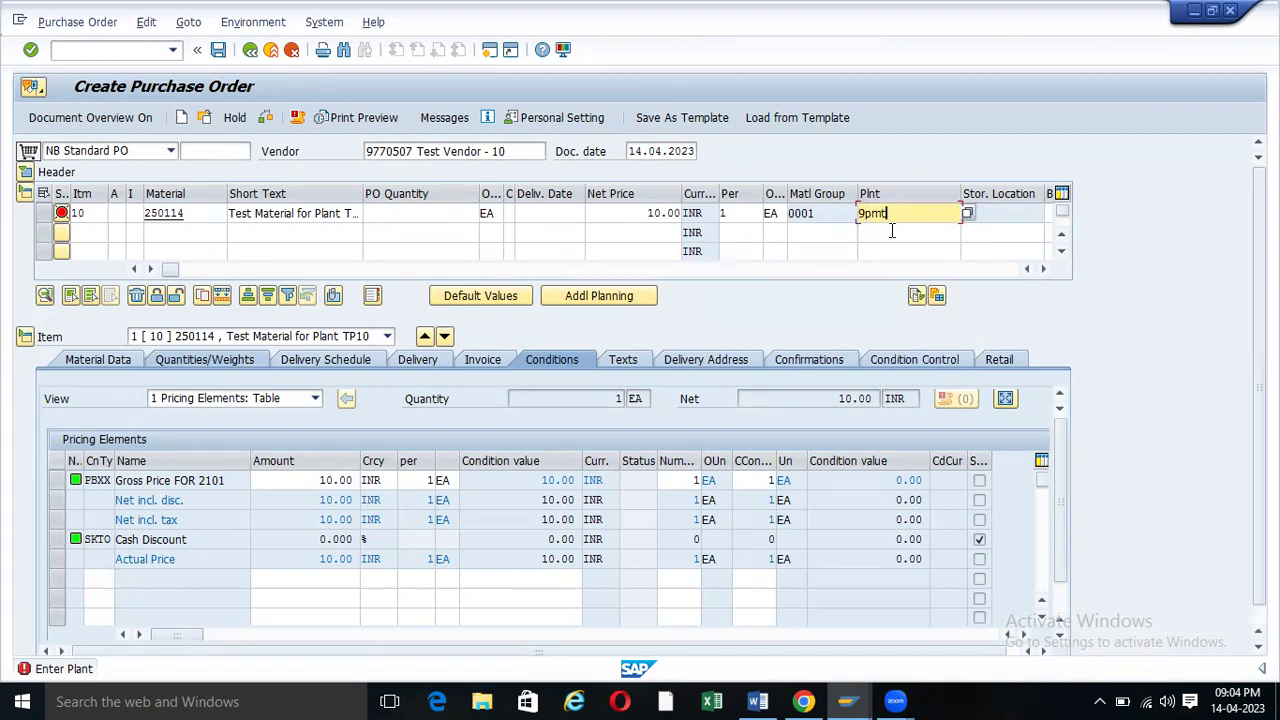
{"action": "key", "text": "BackSpace"}
{"action": "key", "text": "BackSpace"}
{"action": "key", "text": "BackSpace"}
{"action": "key", "text": "BackSpace"}
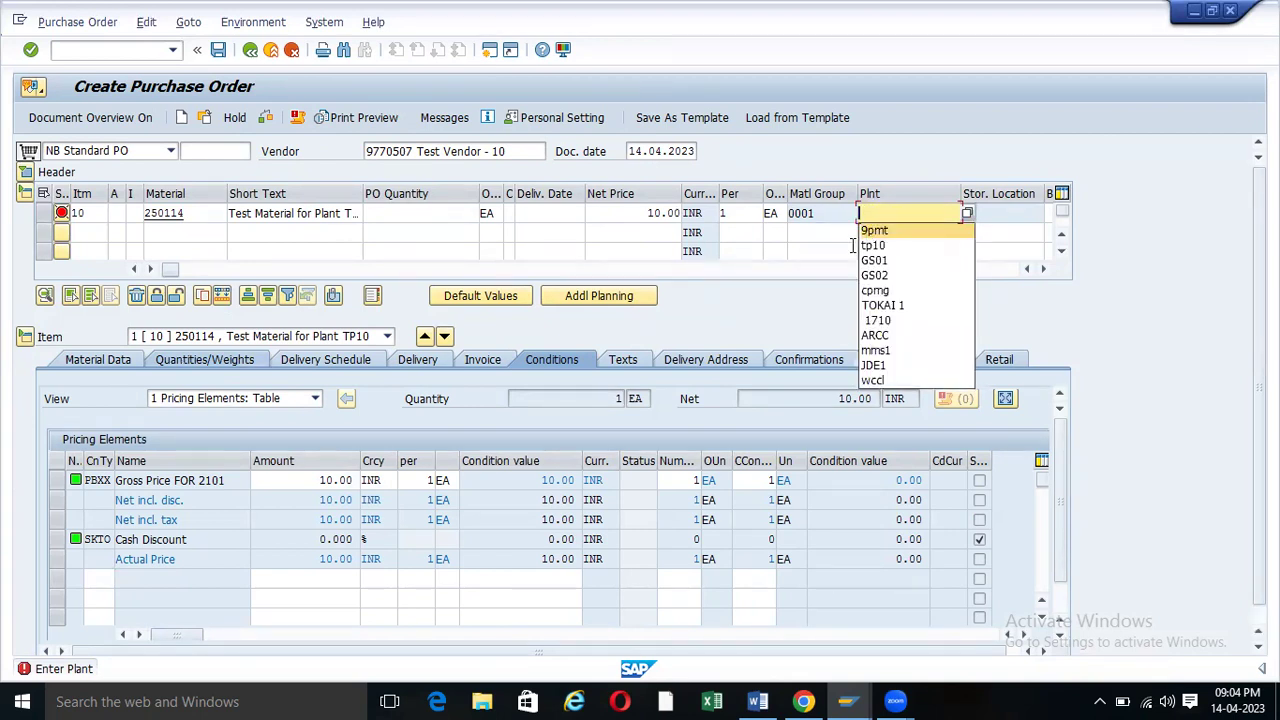
{"action": "left_click", "coordinate": [872, 246]}
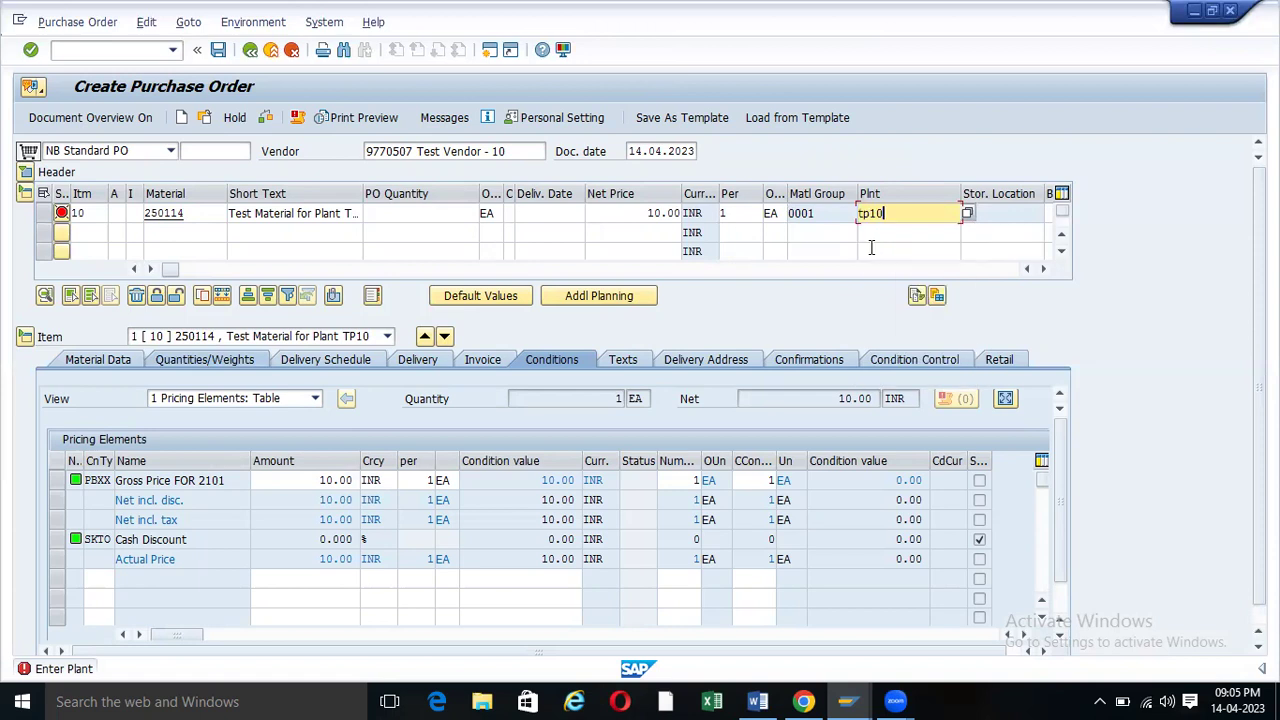
- Widen the Short Text and order price unit (OPU) columns of the item table
{"action": "left_click_drag", "start_coordinate": [193, 214], "coordinate": [134, 213]}
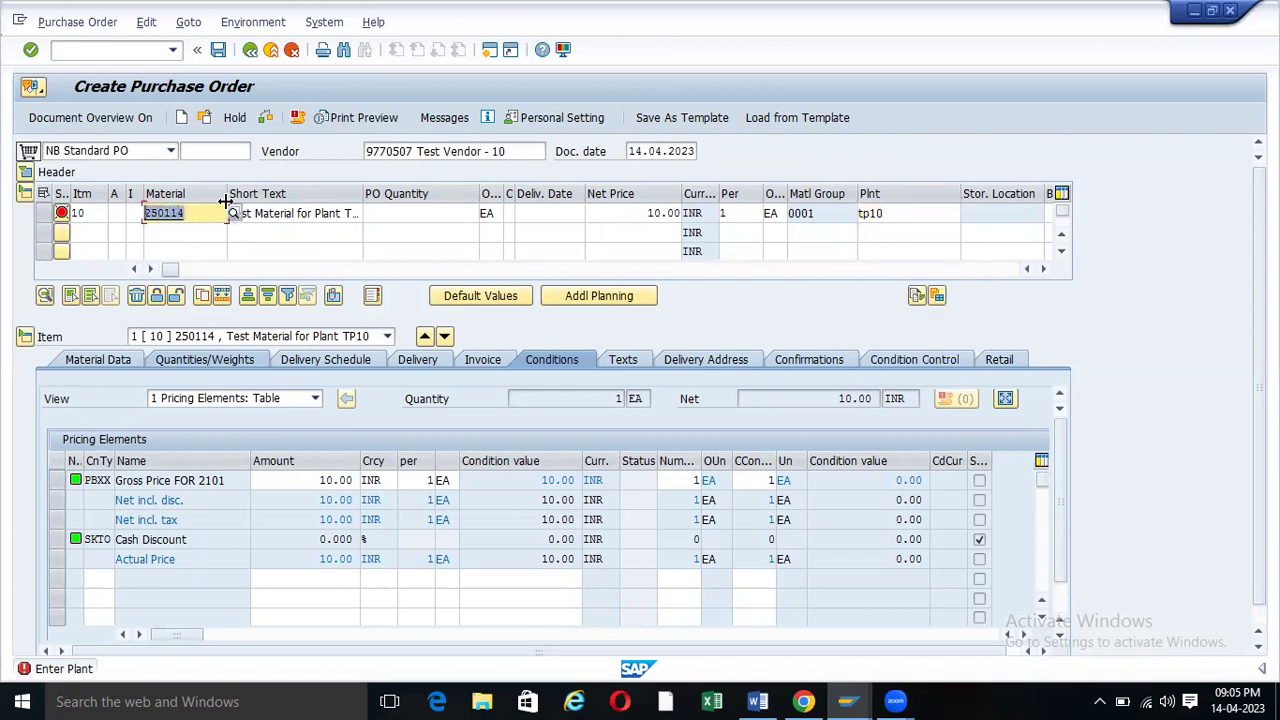
{"action": "left_click", "coordinate": [253, 232]}
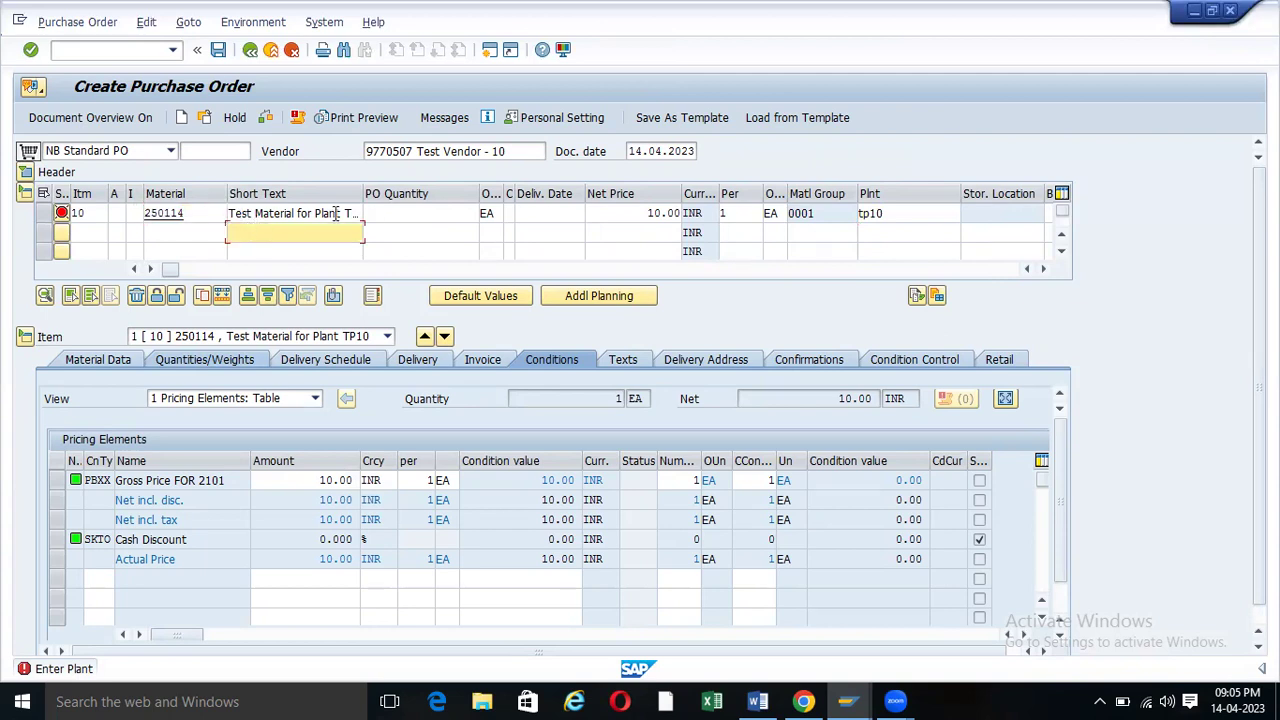
{"action": "left_click_drag", "start_coordinate": [362, 193], "coordinate": [436, 193]}
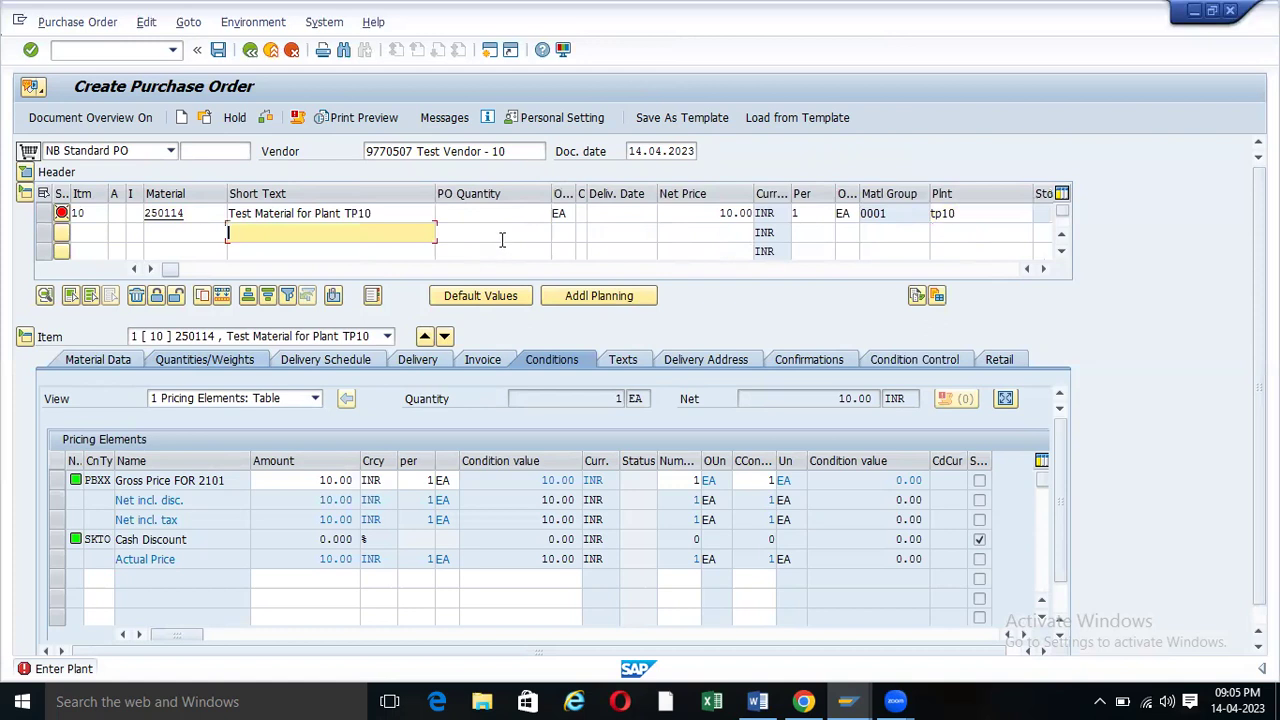
{"action": "left_click", "coordinate": [928, 213]}
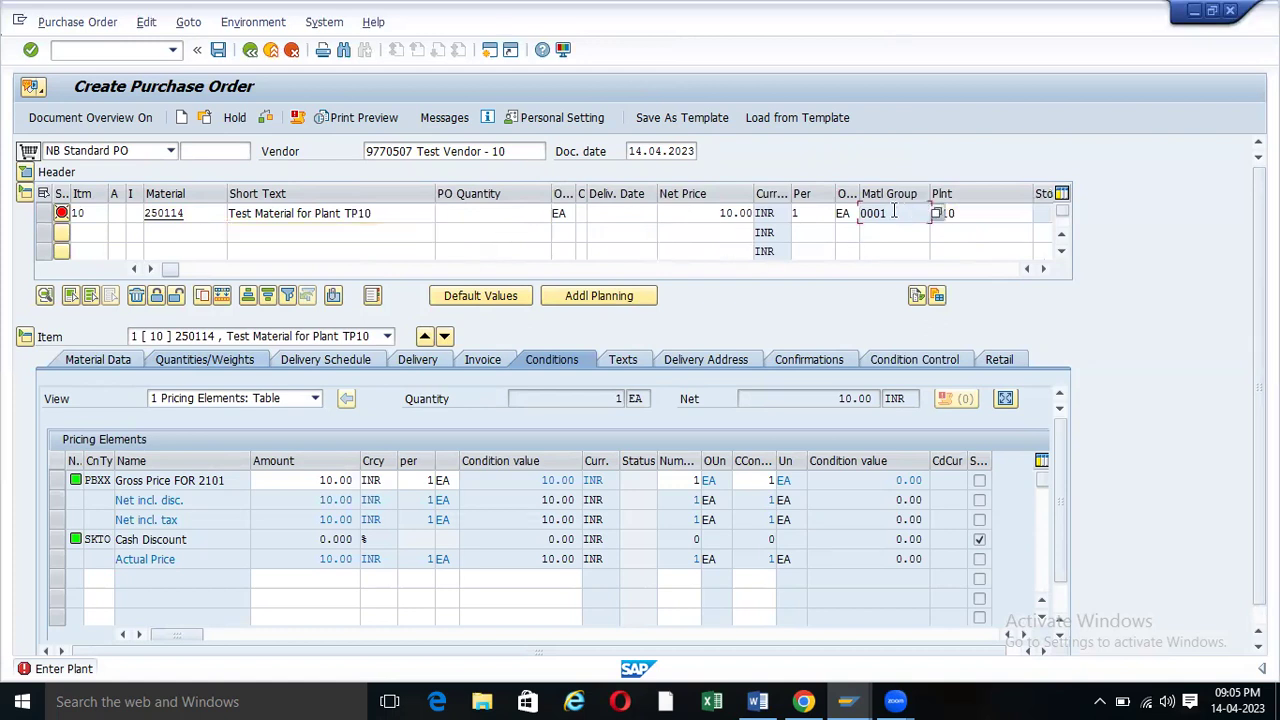
{"action": "left_click_drag", "start_coordinate": [923, 213], "coordinate": [906, 193]}
- Examine the item's net price, the vendor and the further item columns, including the info record
{"action": "left_click_drag", "start_coordinate": [715, 213], "coordinate": [758, 218]}
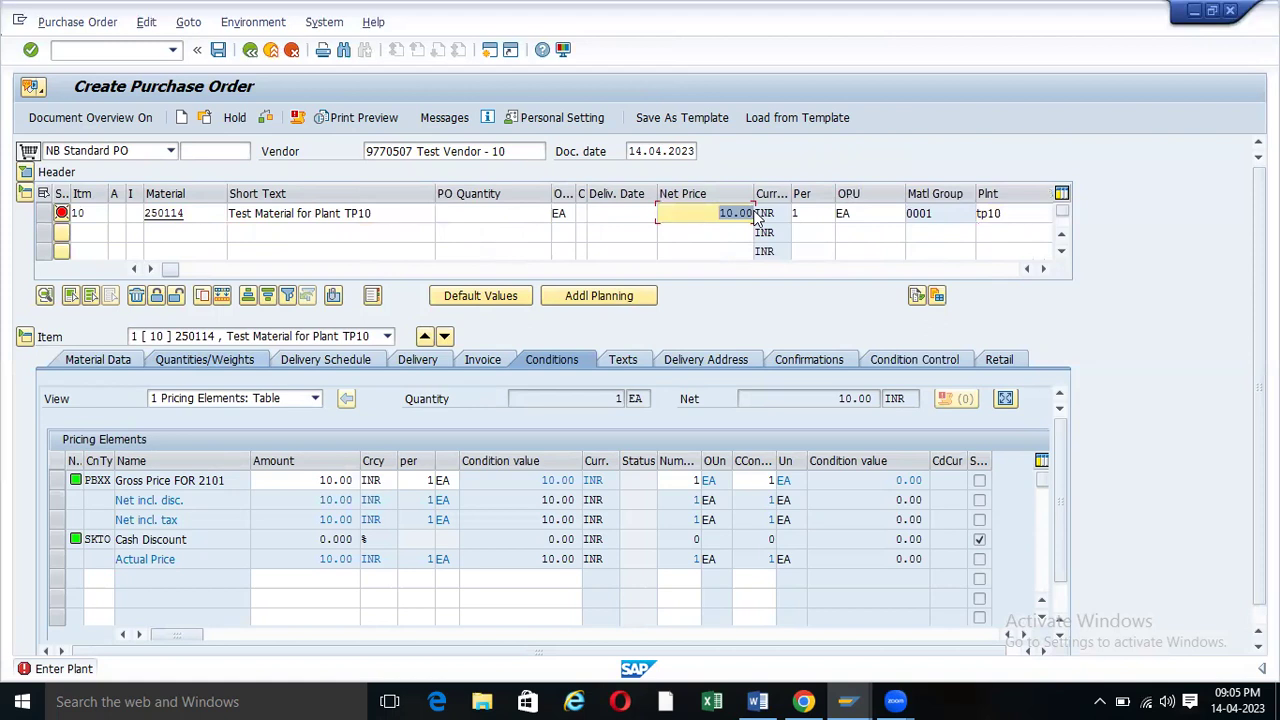
{"action": "left_click", "coordinate": [412, 150]}
{"action": "double_click", "coordinate": [412, 150]}
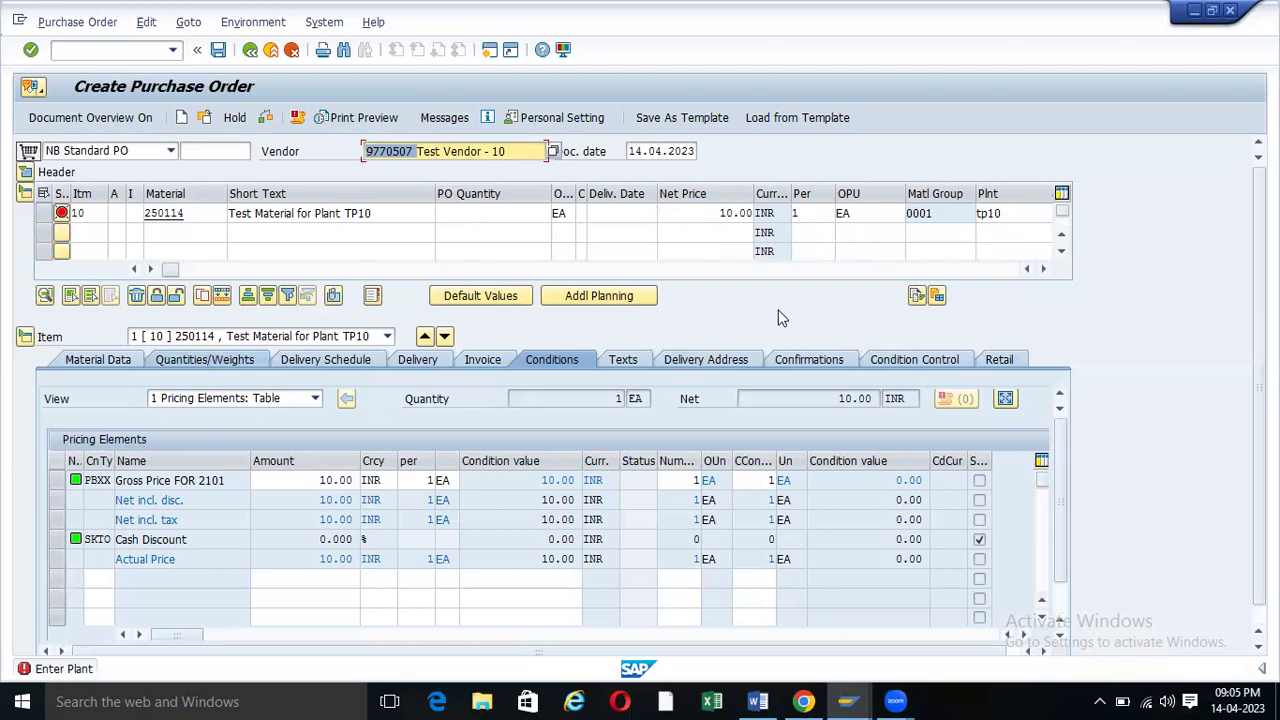
{"action": "left_click", "coordinate": [1043, 270]}
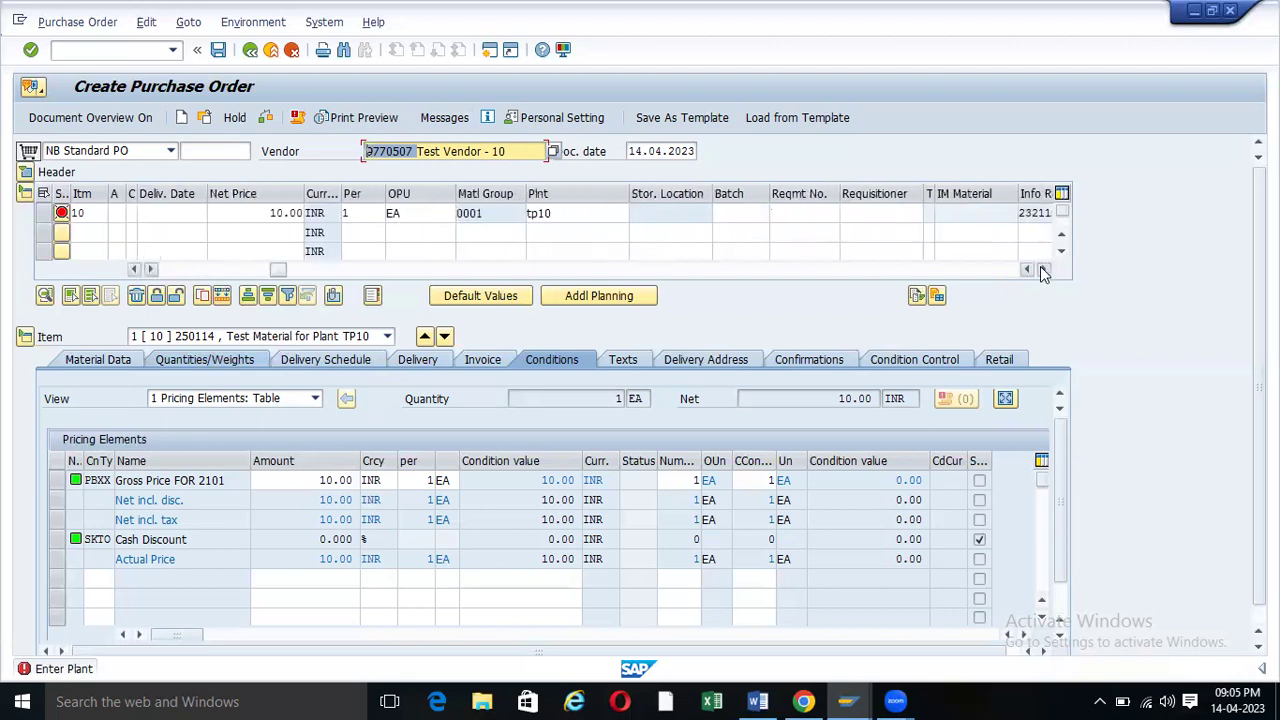
{"action": "left_click", "coordinate": [1043, 270]}
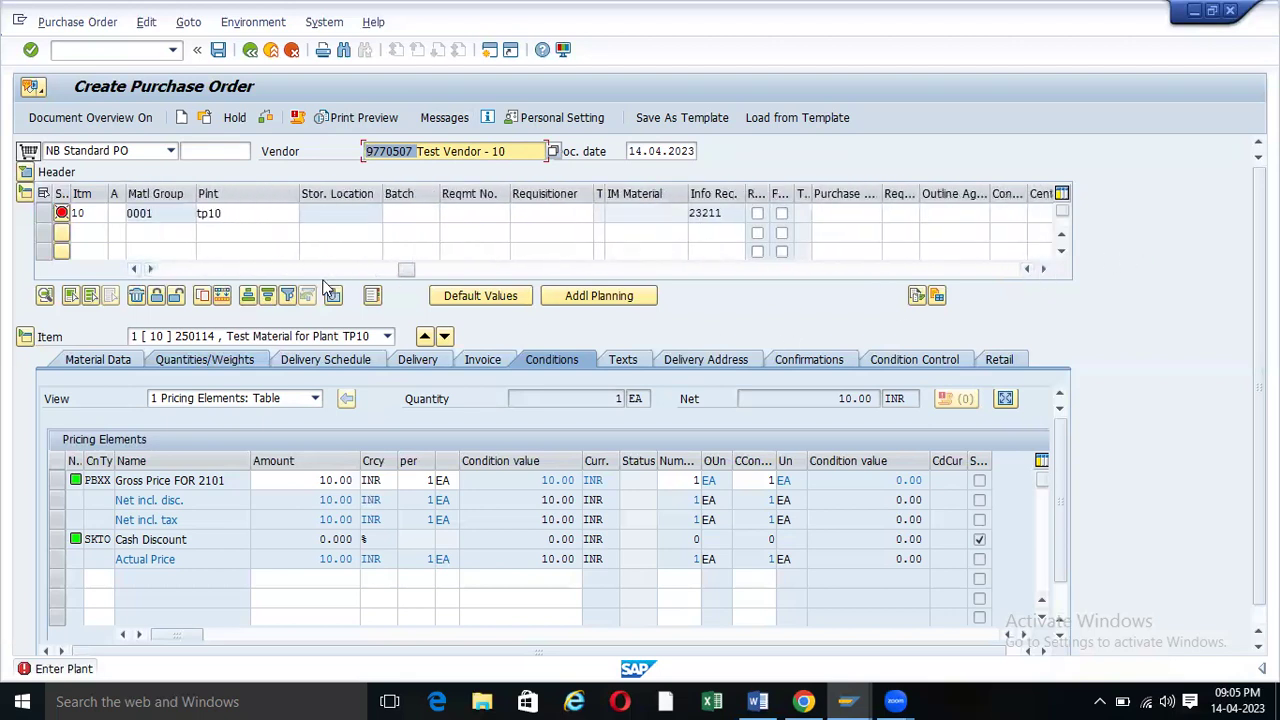
{"action": "left_click_drag", "start_coordinate": [405, 270], "coordinate": [170, 270]}
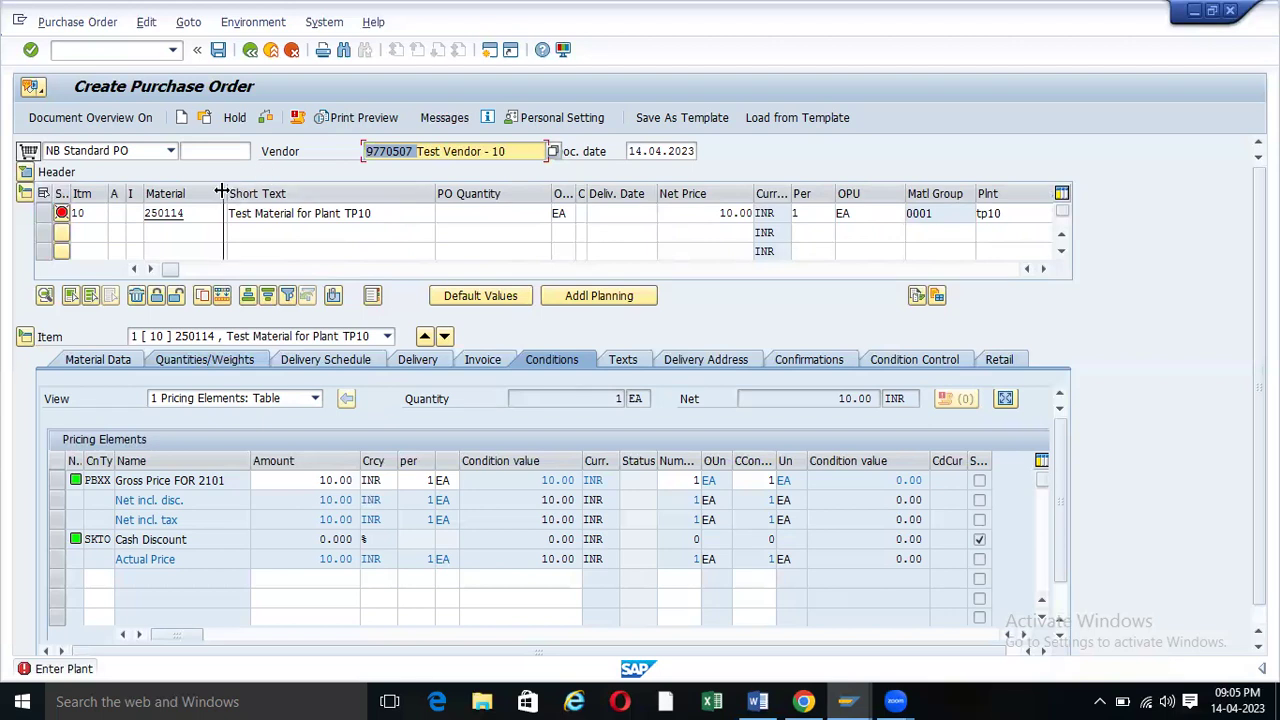
- Narrow the Material column of the purchase order's item table slightly
{"action": "left_click_drag", "start_coordinate": [226, 193], "coordinate": [221, 191]}
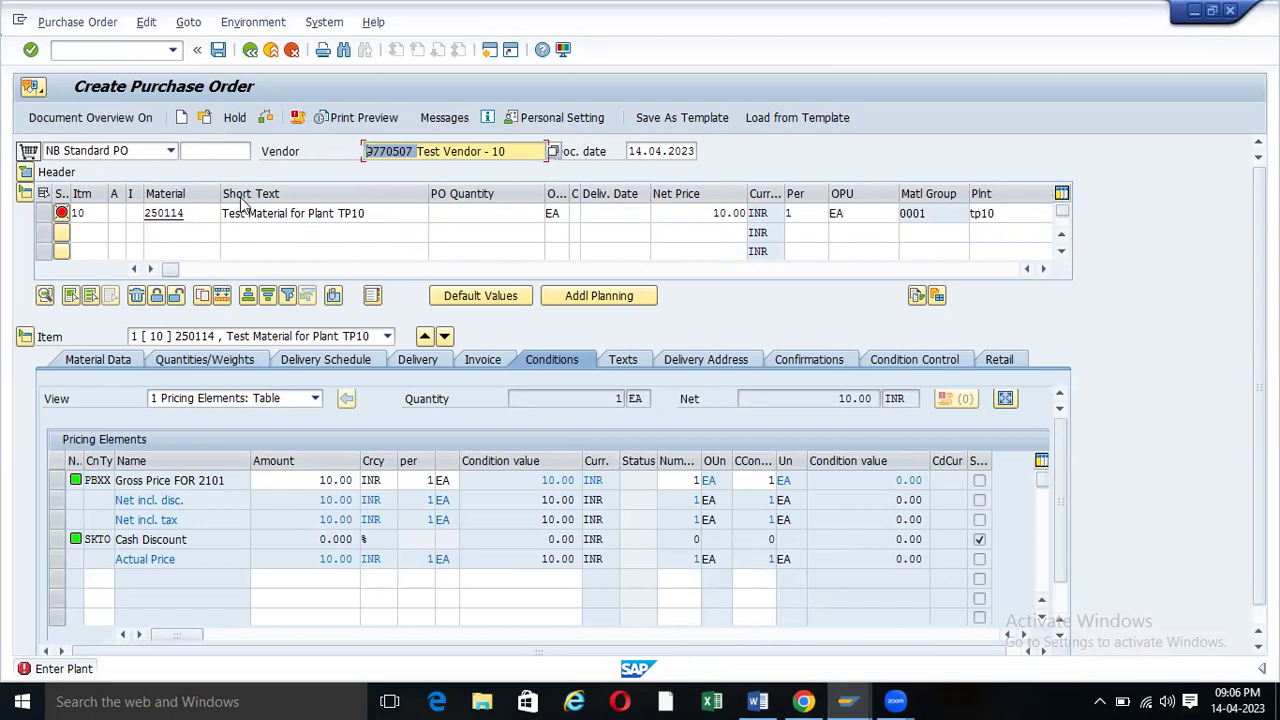
- Switch to the Word document MASTER DATA RELATED TO MM and examine its list of master data, especially Material Master and Source List
{"action": "left_click", "coordinate": [757, 701]}
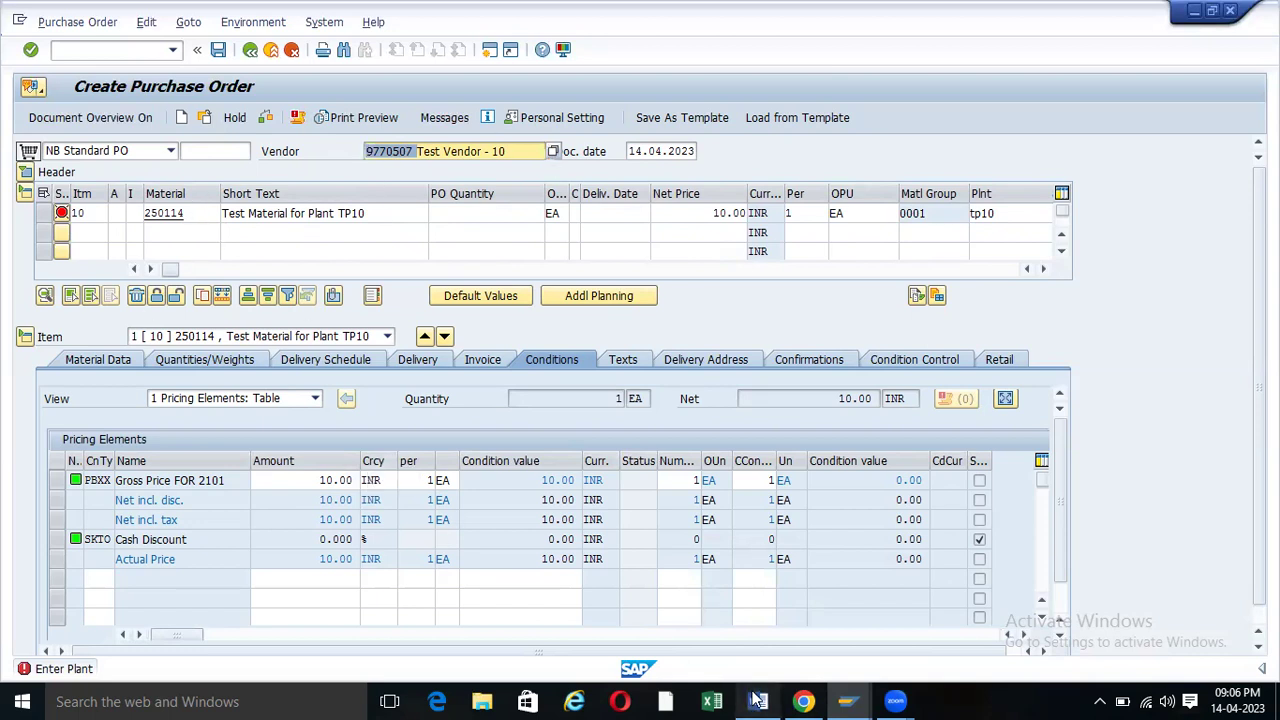
{"action": "scroll", "coordinate": [599, 367], "scroll_direction": "down", "scroll_amount": 1}
{"action": "scroll", "coordinate": [599, 367], "scroll_direction": "down", "scroll_amount": 3}
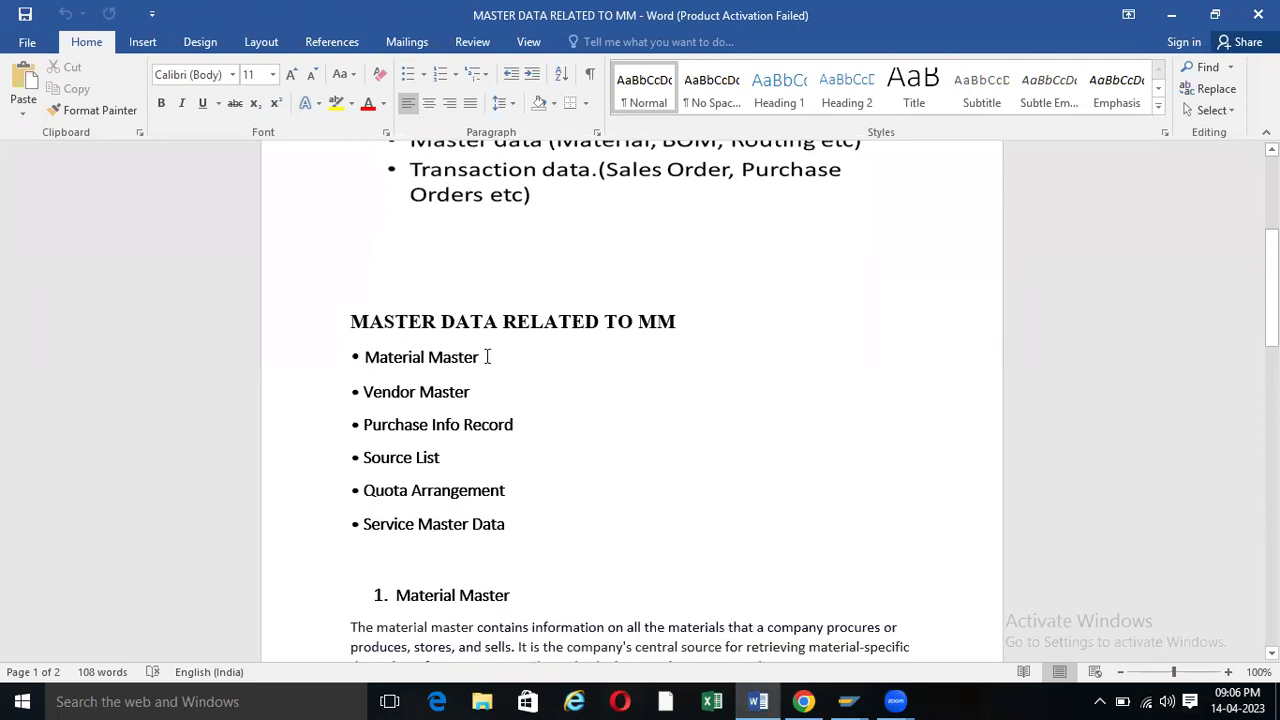
{"action": "left_click_drag", "start_coordinate": [466, 357], "coordinate": [366, 357]}
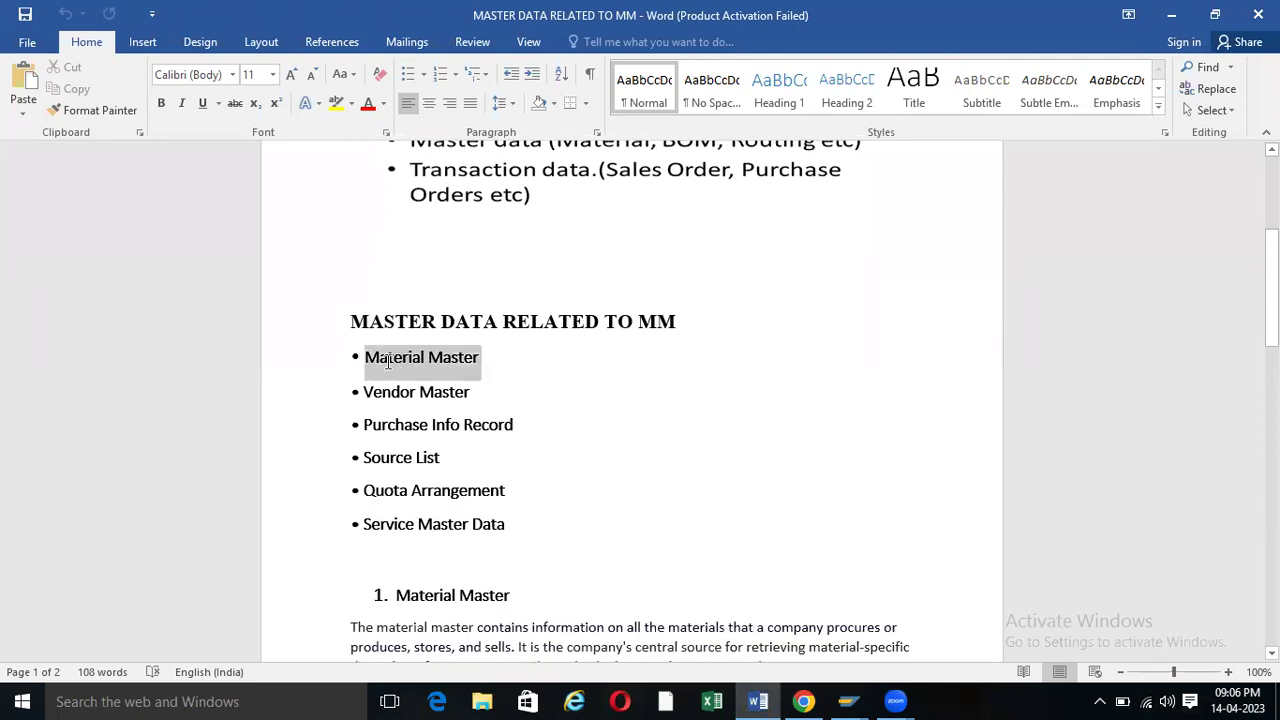
{"action": "left_click", "coordinate": [502, 384]}
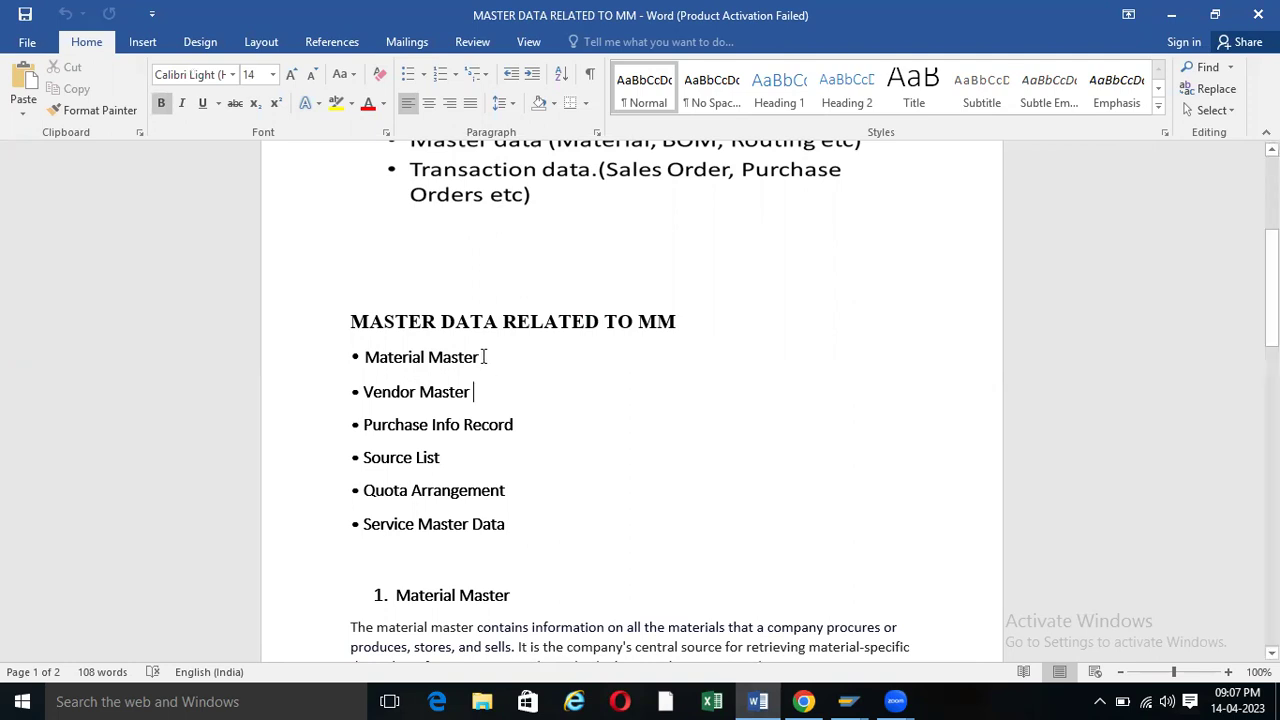
{"action": "left_click_drag", "start_coordinate": [483, 357], "coordinate": [366, 357]}
{"action": "left_click", "coordinate": [440, 362]}
{"action": "left_click", "coordinate": [479, 390]}
{"action": "left_click_drag", "start_coordinate": [362, 458], "coordinate": [448, 459]}
{"action": "left_click", "coordinate": [448, 459]}
{"action": "scroll", "coordinate": [448, 390], "scroll_direction": "down", "scroll_amount": 3}
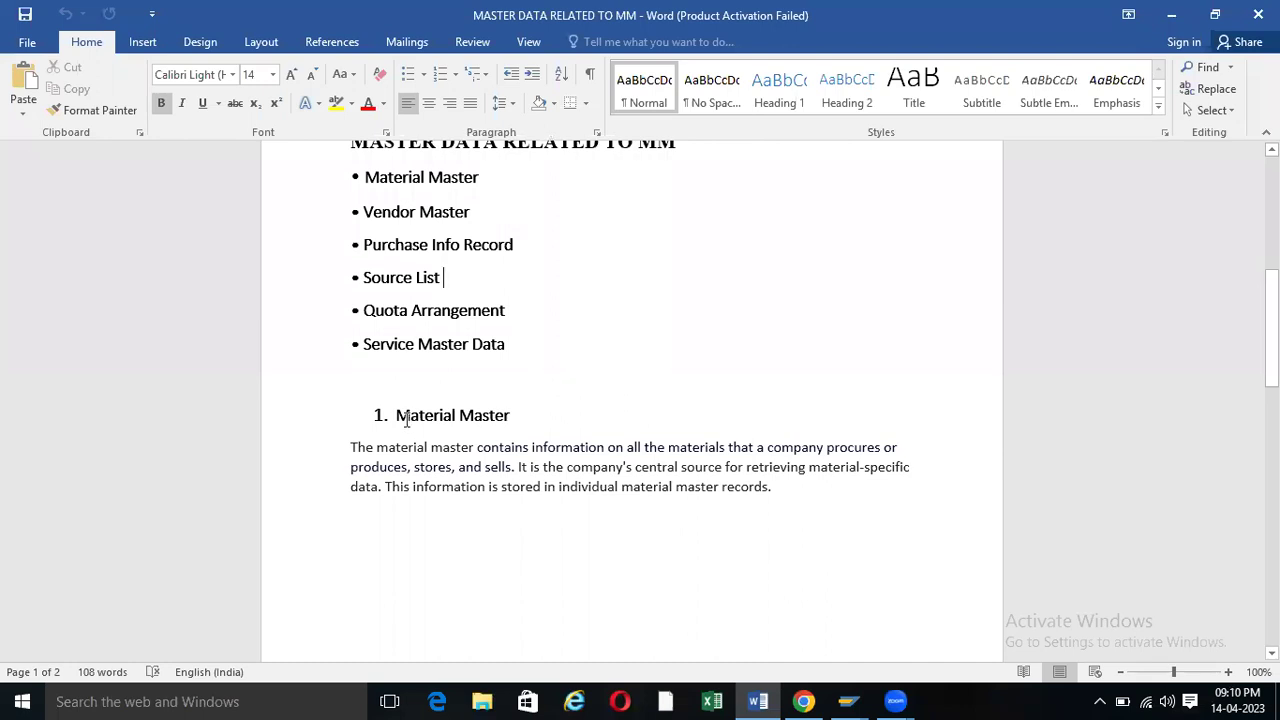
- Minimise Word and SAP, open the TagSkills MM PPT presentation from the desktop and dismiss the Office activation wizard
{"action": "left_click", "coordinate": [1176, 19]}
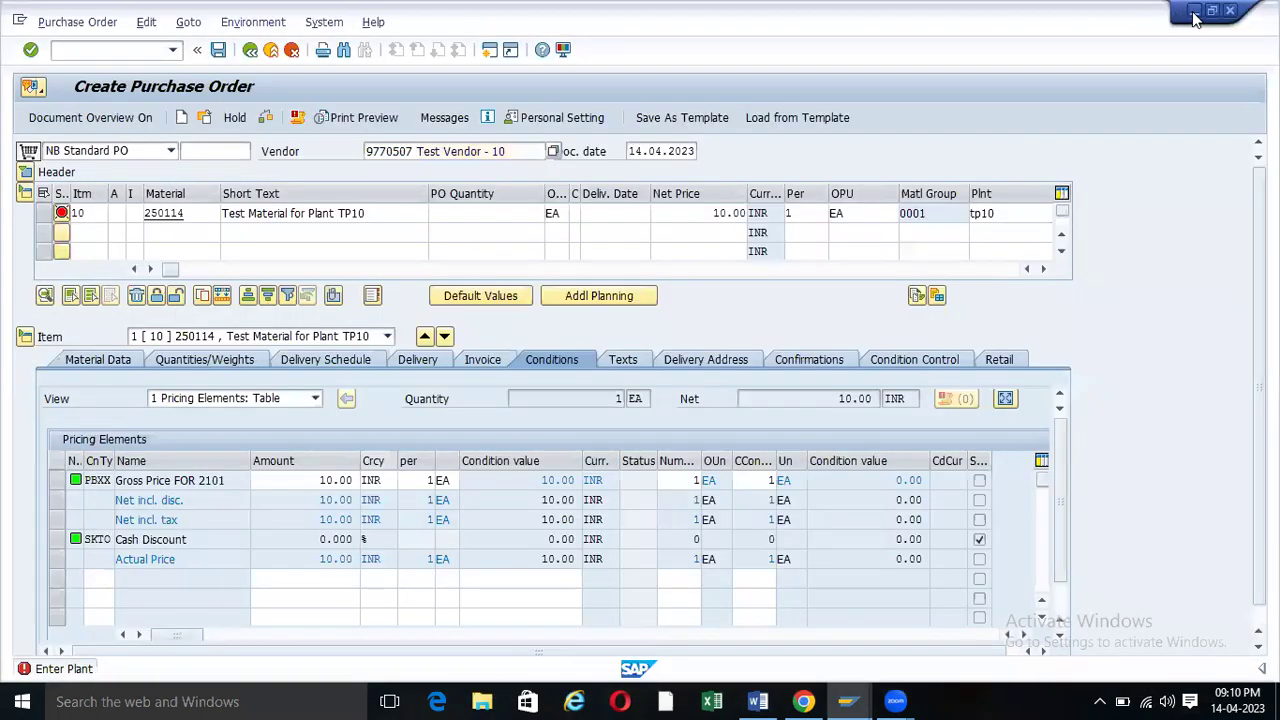
{"action": "left_click", "coordinate": [1196, 5]}
{"action": "left_click", "coordinate": [846, 76]}
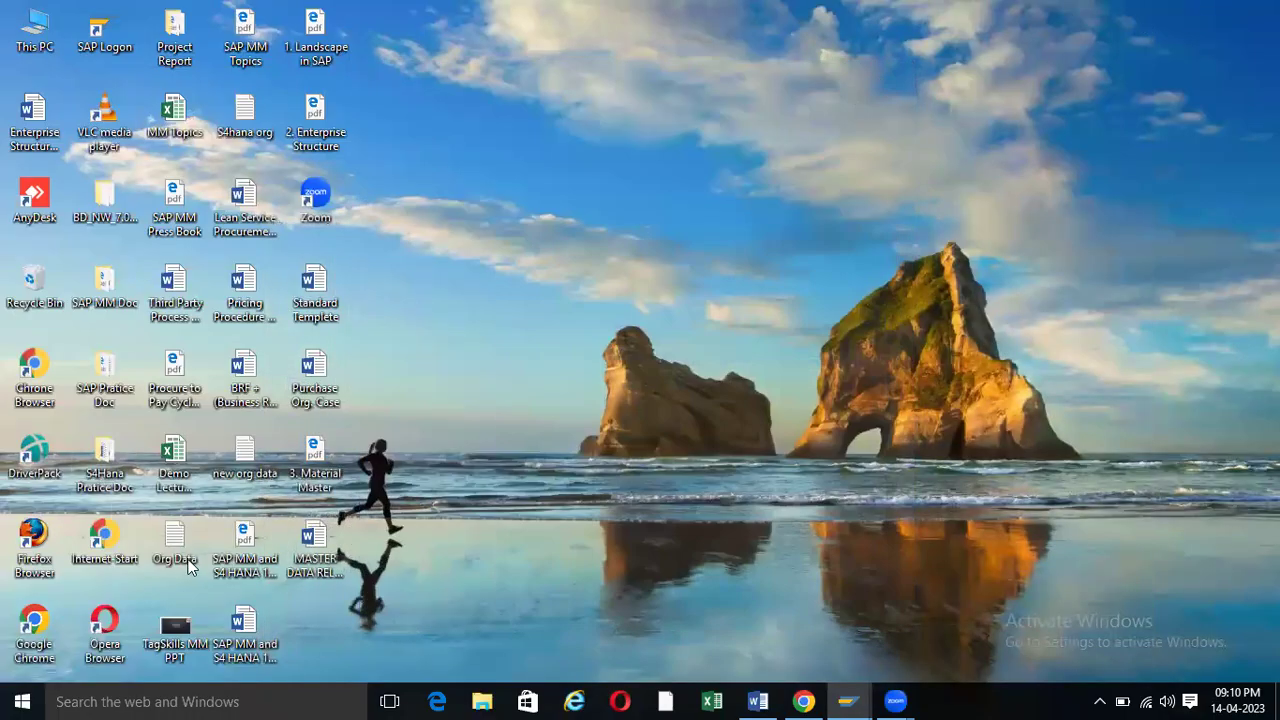
{"action": "left_click", "coordinate": [250, 548]}
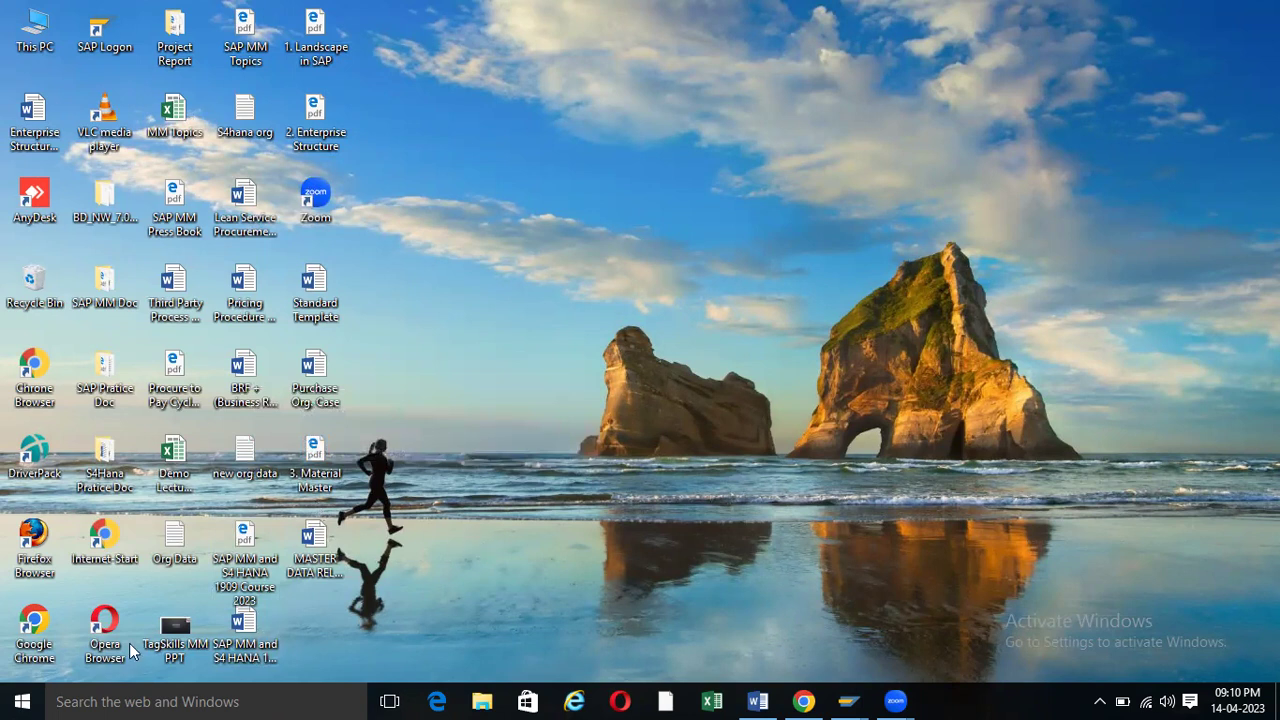
{"action": "left_click", "coordinate": [173, 622]}
{"action": "double_click", "coordinate": [173, 625]}
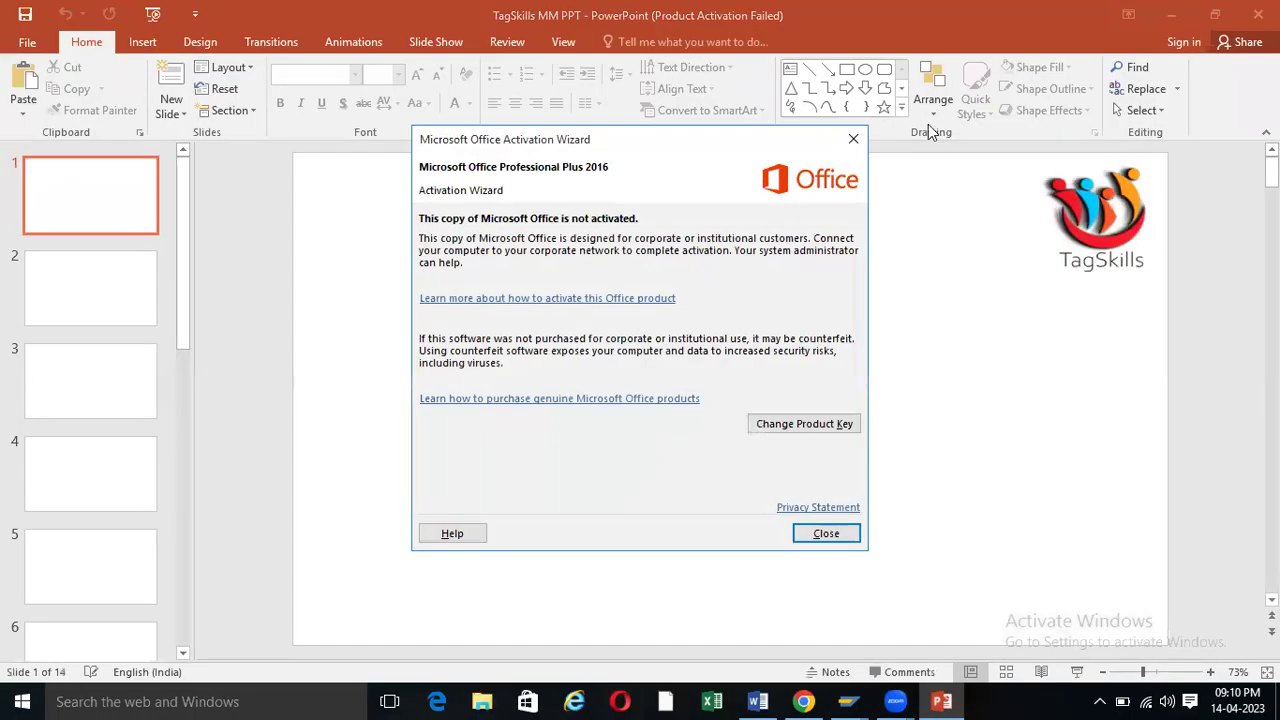
{"action": "left_click", "coordinate": [853, 139]}
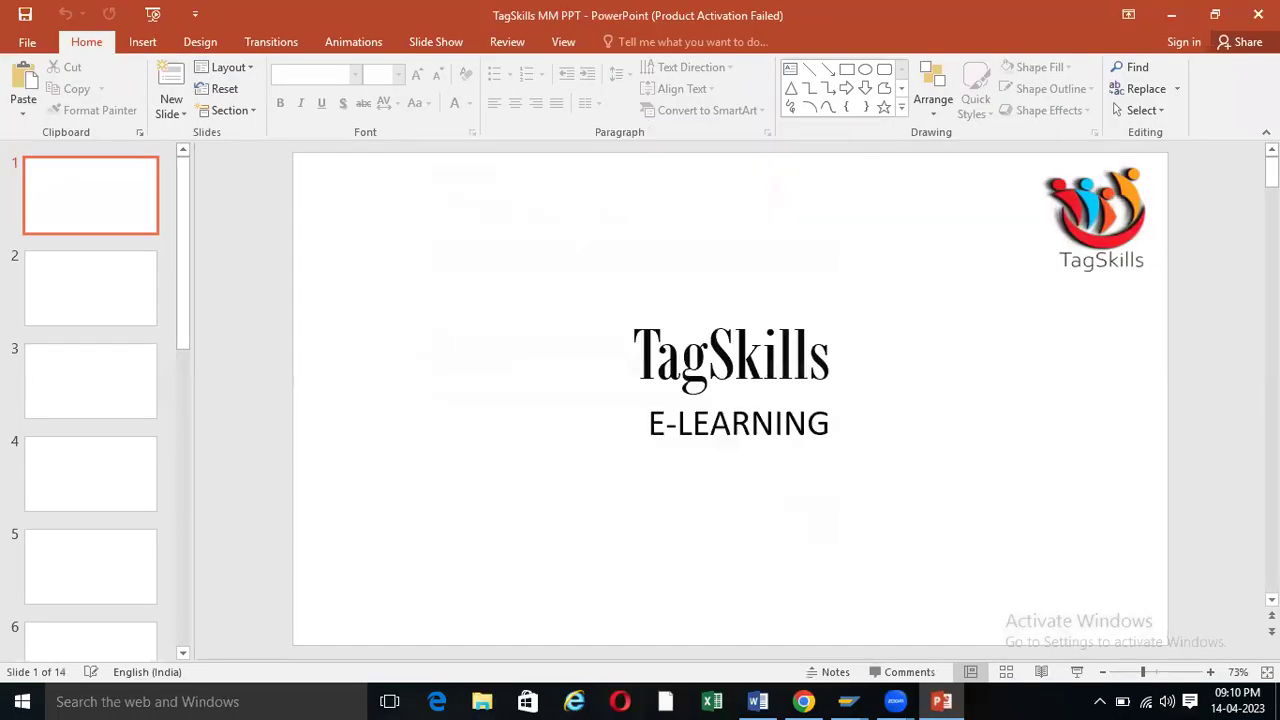
- Go to slide 9 and examine the LED bulb example with its list of component items, from optics diffuser to base and socket
{"action": "left_click_drag", "start_coordinate": [1271, 170], "coordinate": [1217, 446]}
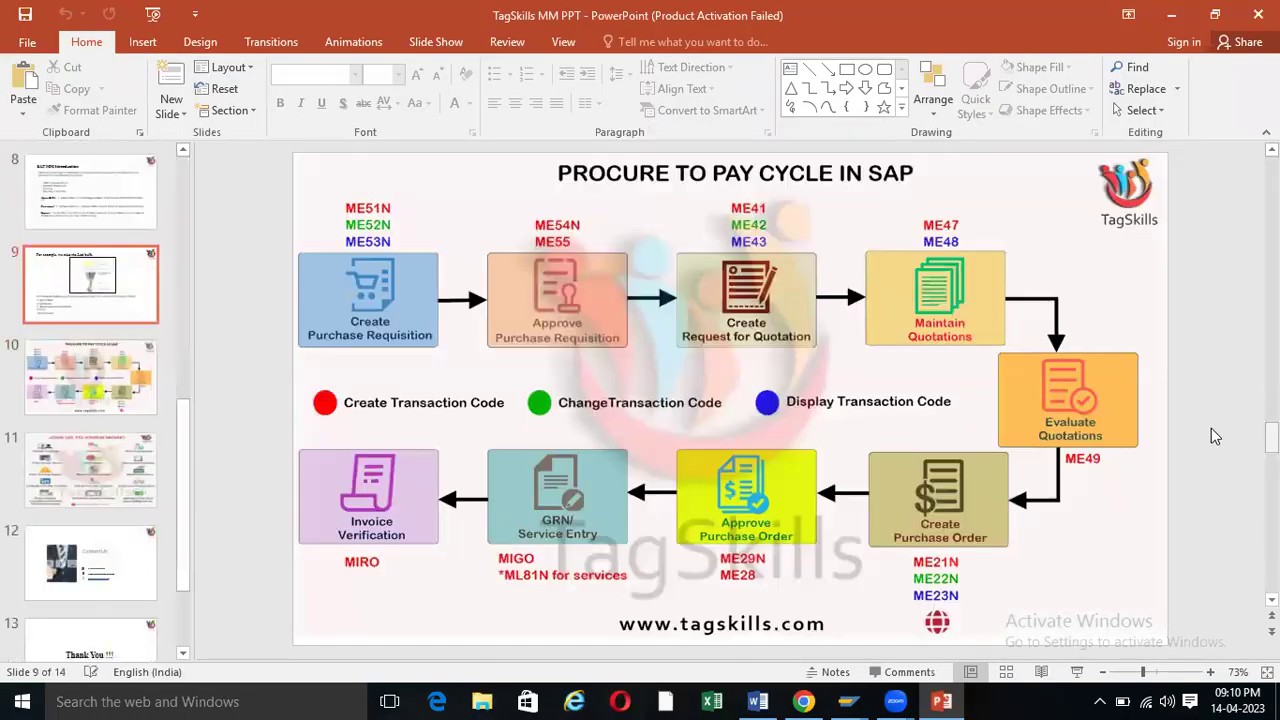
{"action": "scroll", "coordinate": [1217, 428], "scroll_direction": "up", "scroll_amount": 3}
{"action": "left_click", "coordinate": [113, 474]}
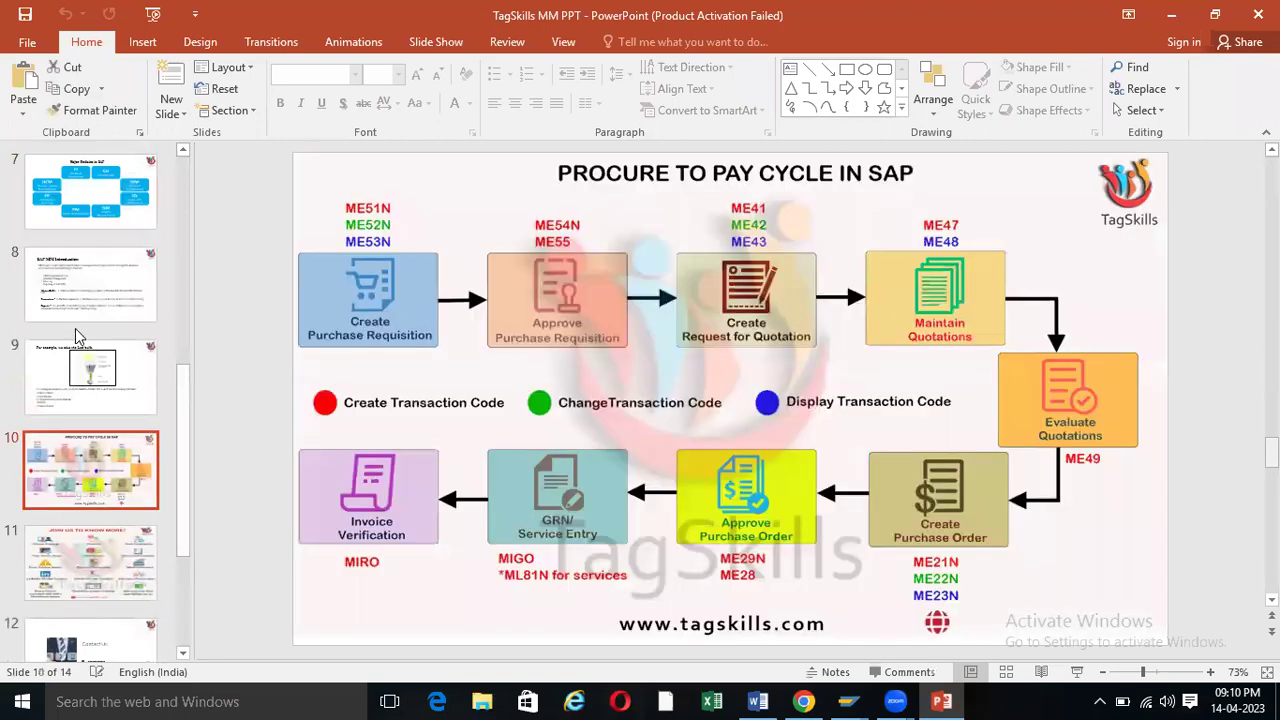
{"action": "left_click", "coordinate": [88, 370]}
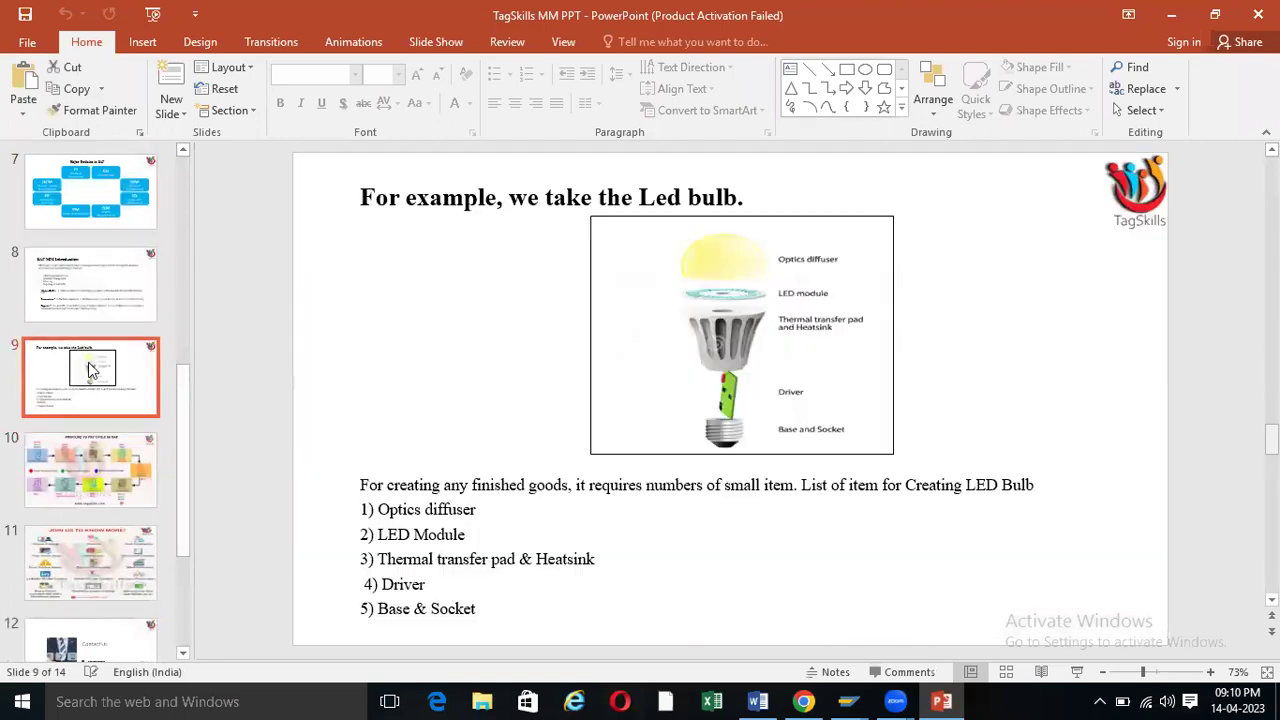
{"action": "left_click", "coordinate": [747, 277]}
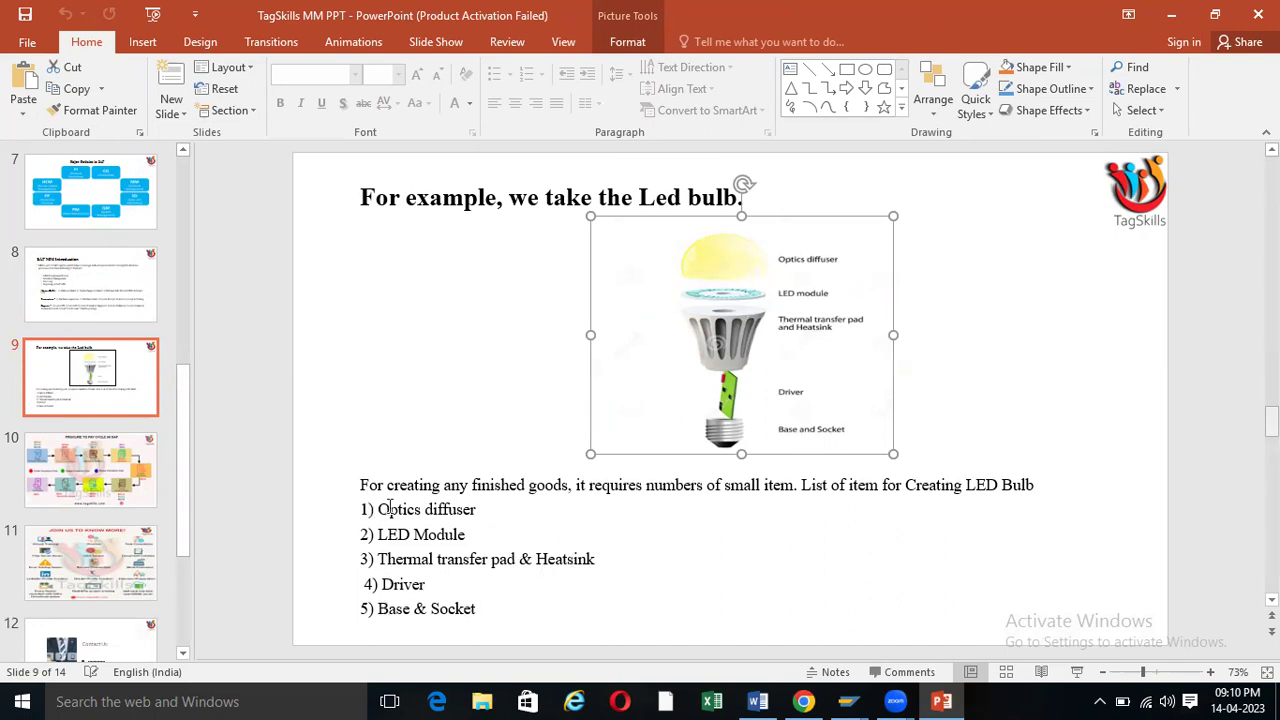
{"action": "left_click_drag", "start_coordinate": [377, 510], "coordinate": [482, 511]}
{"action": "left_click", "coordinate": [486, 529]}
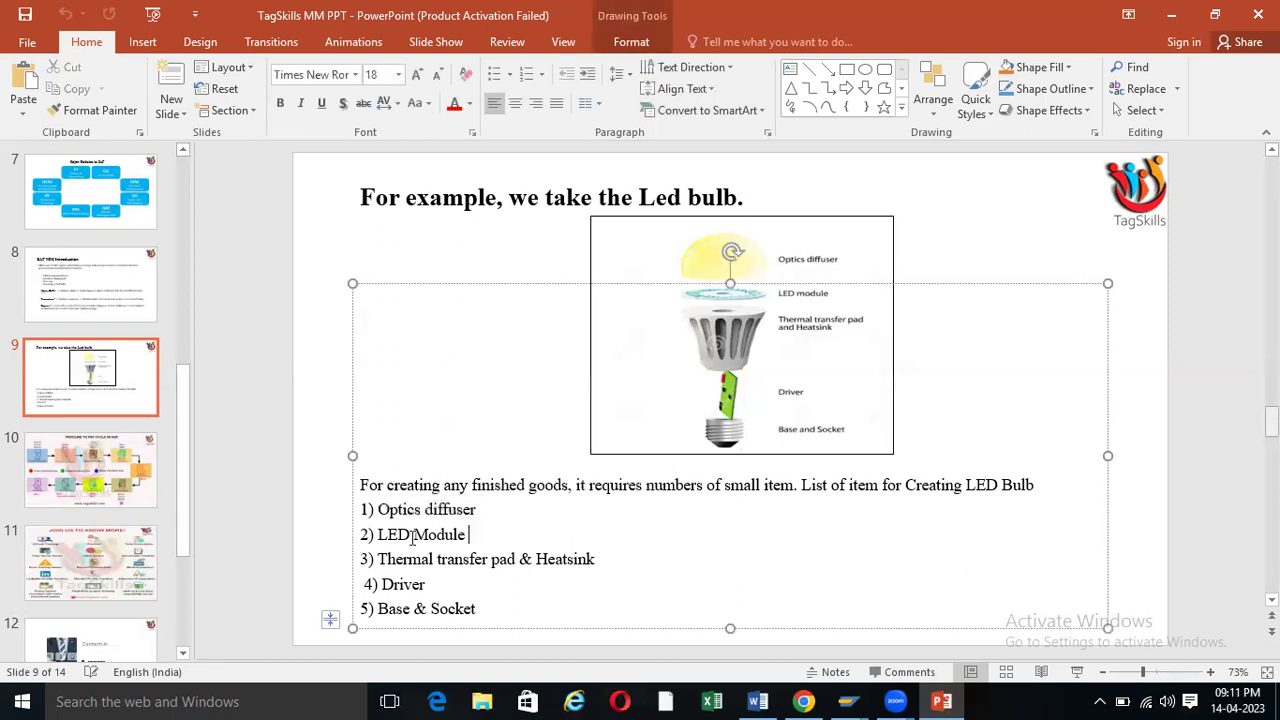
{"action": "left_click_drag", "start_coordinate": [381, 534], "coordinate": [467, 536]}
{"action": "left_click", "coordinate": [420, 583]}
{"action": "left_click_drag", "start_coordinate": [378, 559], "coordinate": [574, 574]}
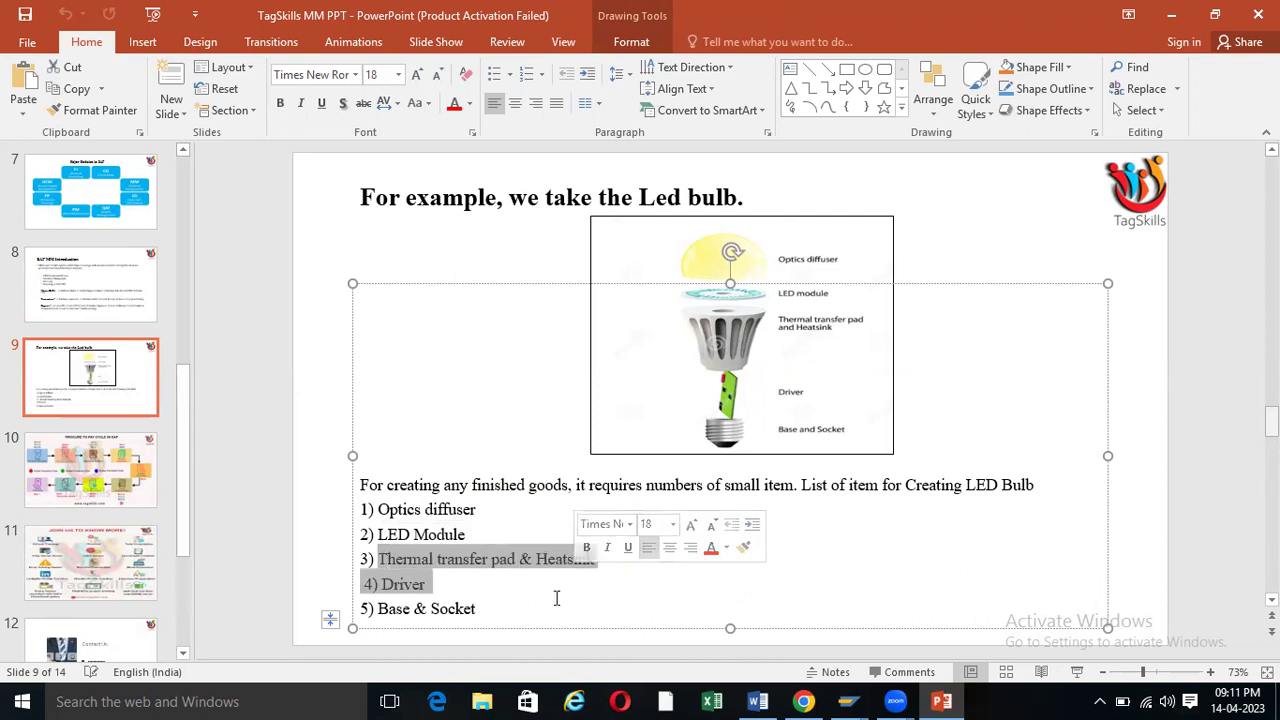
{"action": "left_click", "coordinate": [500, 600]}
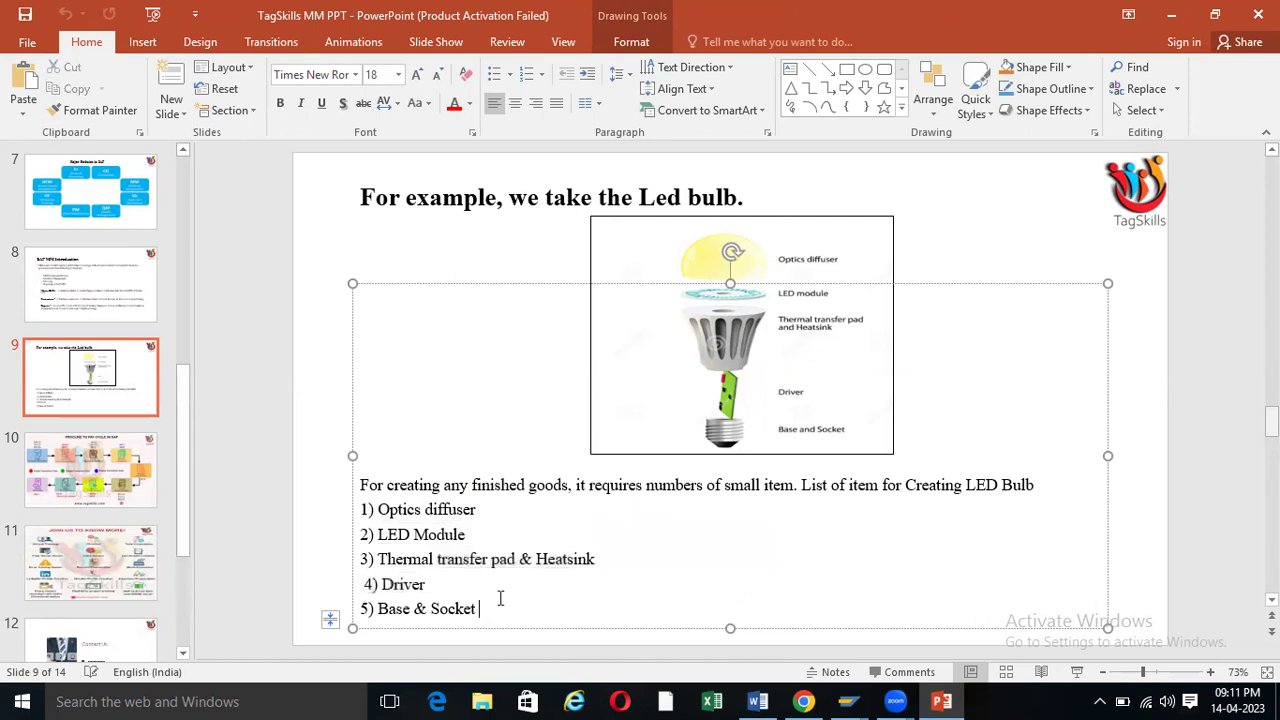
{"action": "left_click", "coordinate": [428, 408]}
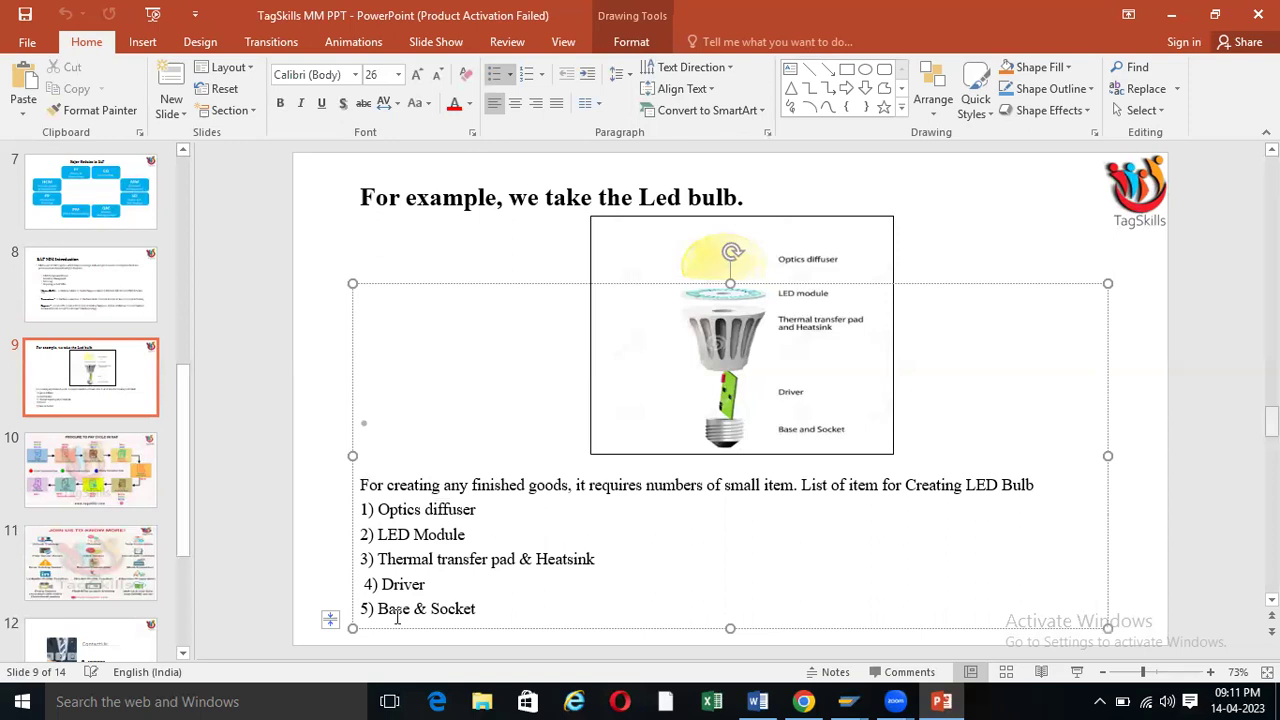
- Go to the SAP MM Introduction slide and examine the Material Master entry under Master DATA
{"action": "left_click", "coordinate": [118, 315]}
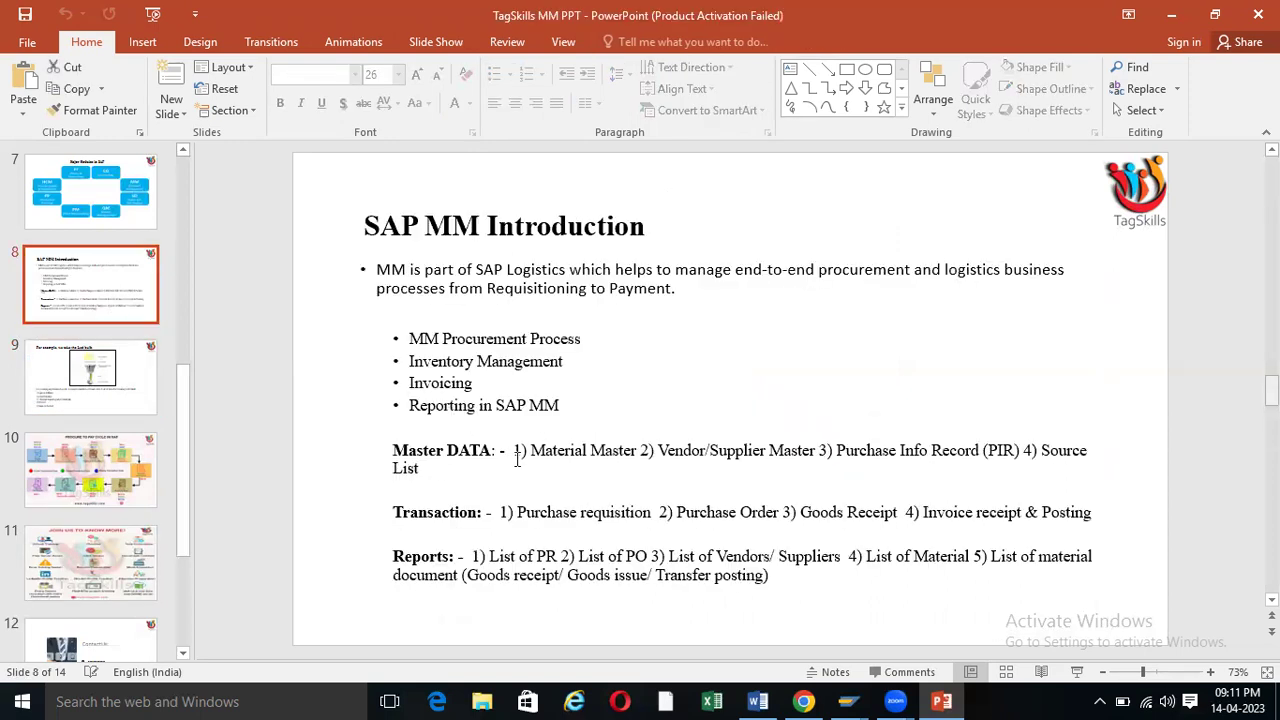
{"action": "left_click_drag", "start_coordinate": [516, 449], "coordinate": [643, 450]}
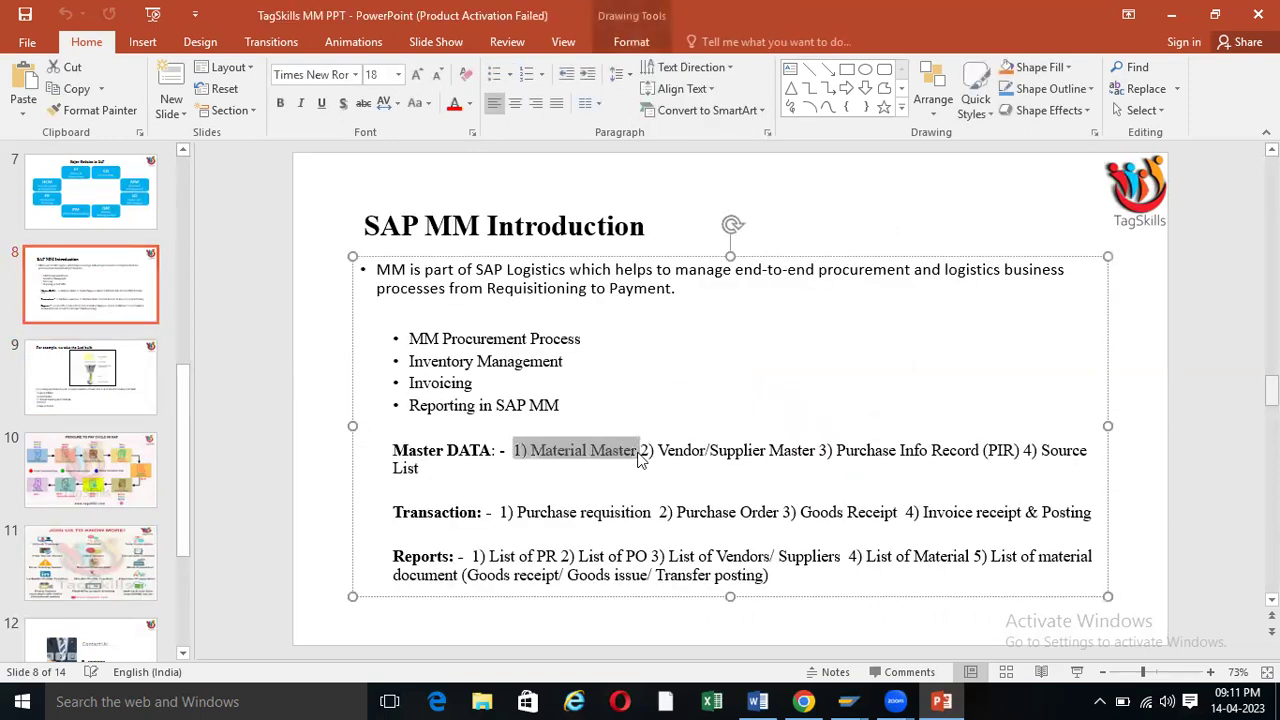
{"action": "left_click", "coordinate": [658, 346]}
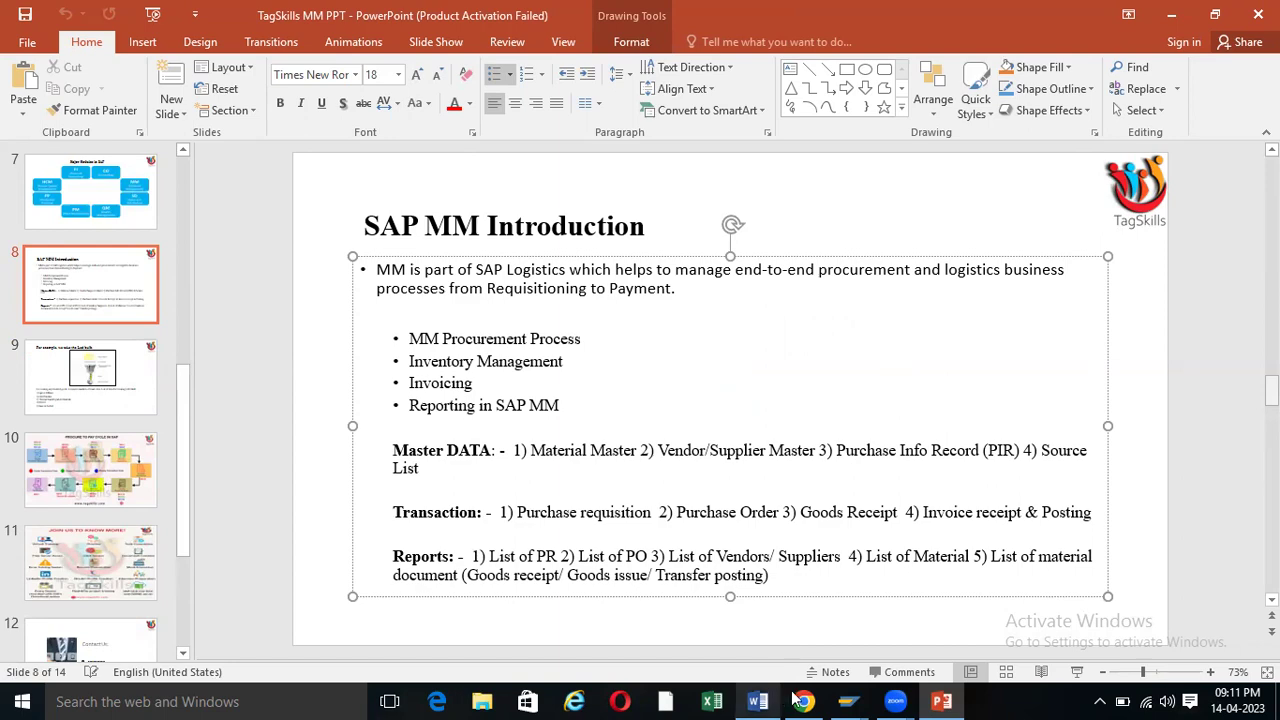
- Minimise PowerPoint, return to the Word document and read the Material Master sections on definition, material type, material group and types of materials
{"action": "mouse_move", "coordinate": [804, 701]}
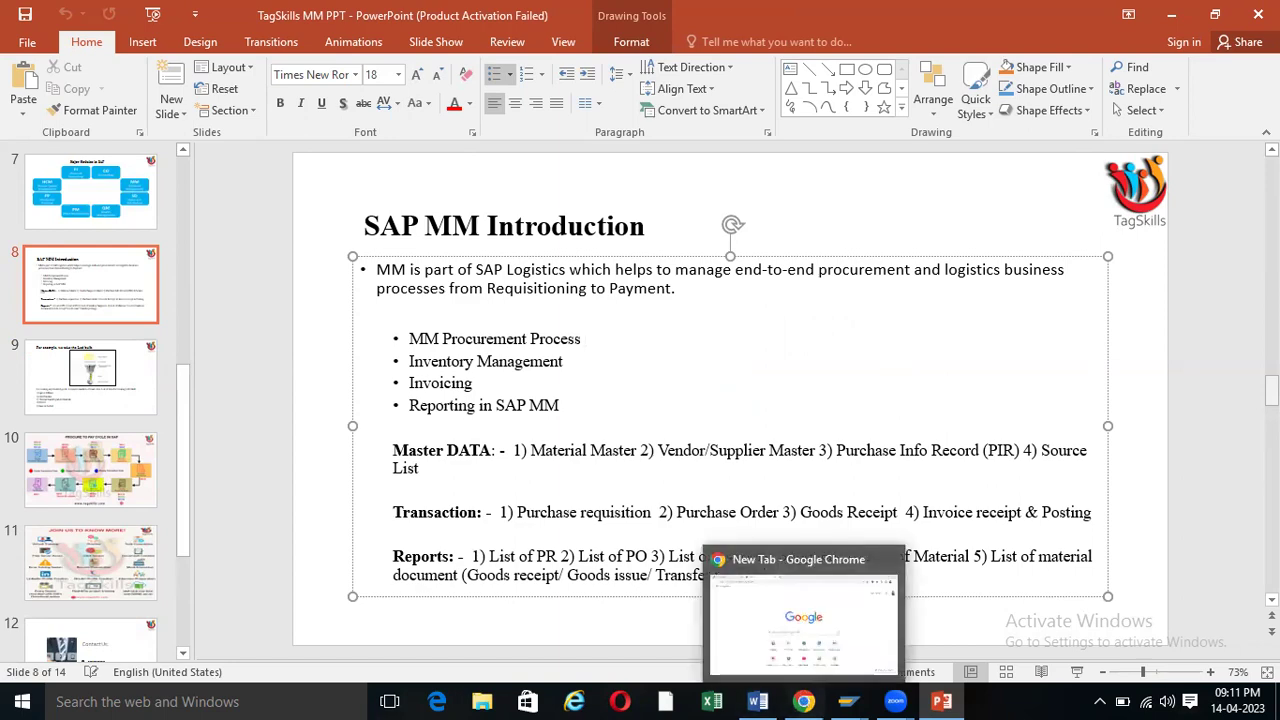
{"action": "left_click", "coordinate": [1171, 14]}
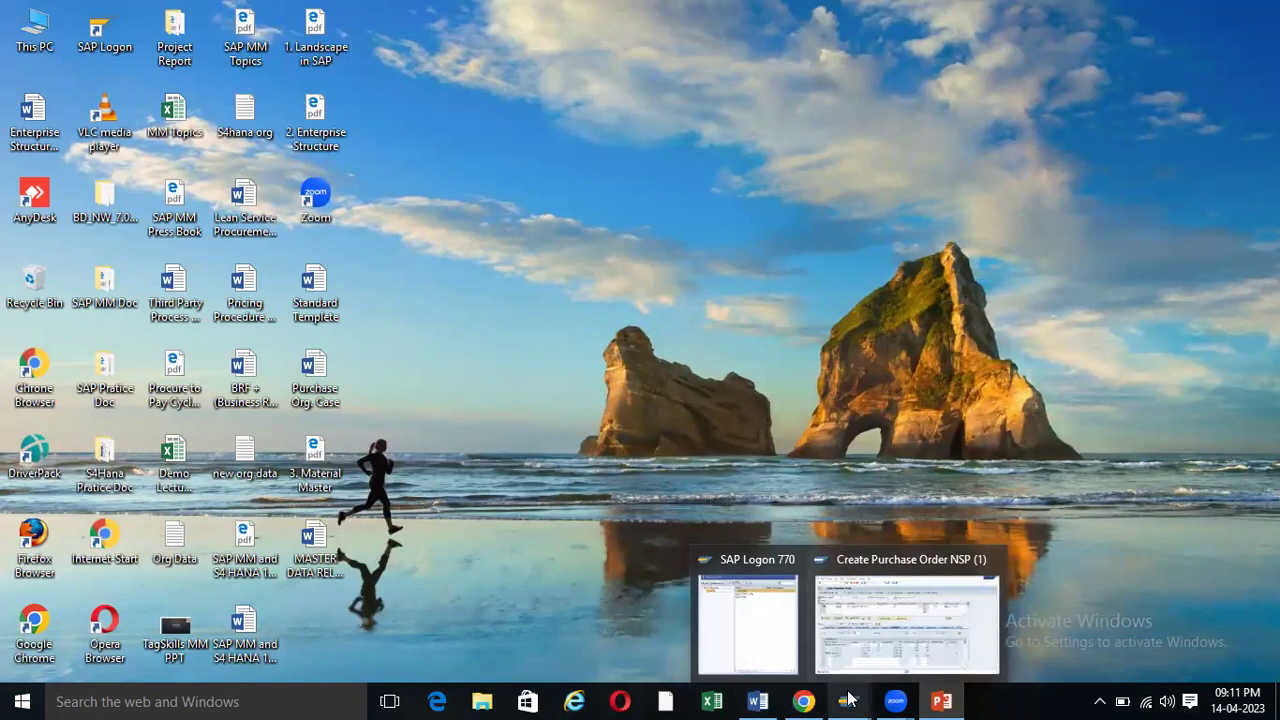
{"action": "mouse_move", "coordinate": [810, 700]}
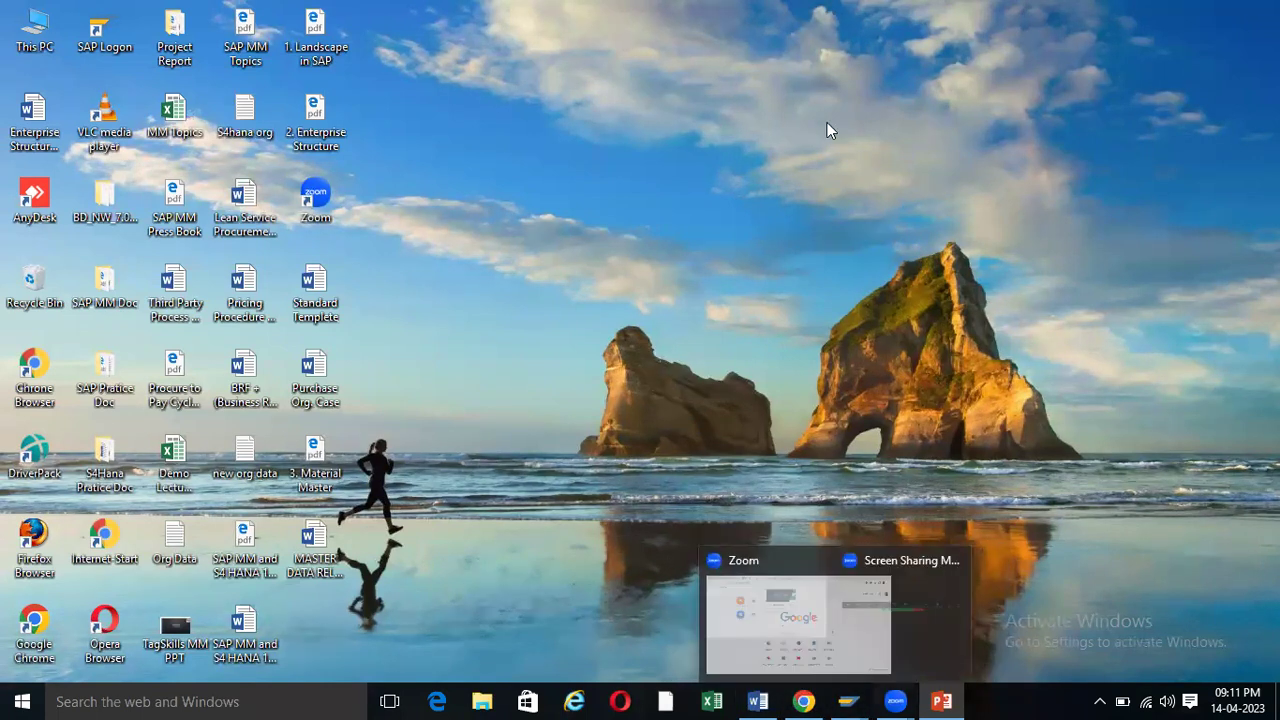
{"action": "mouse_move", "coordinate": [944, 700]}
{"action": "left_click", "coordinate": [758, 700]}
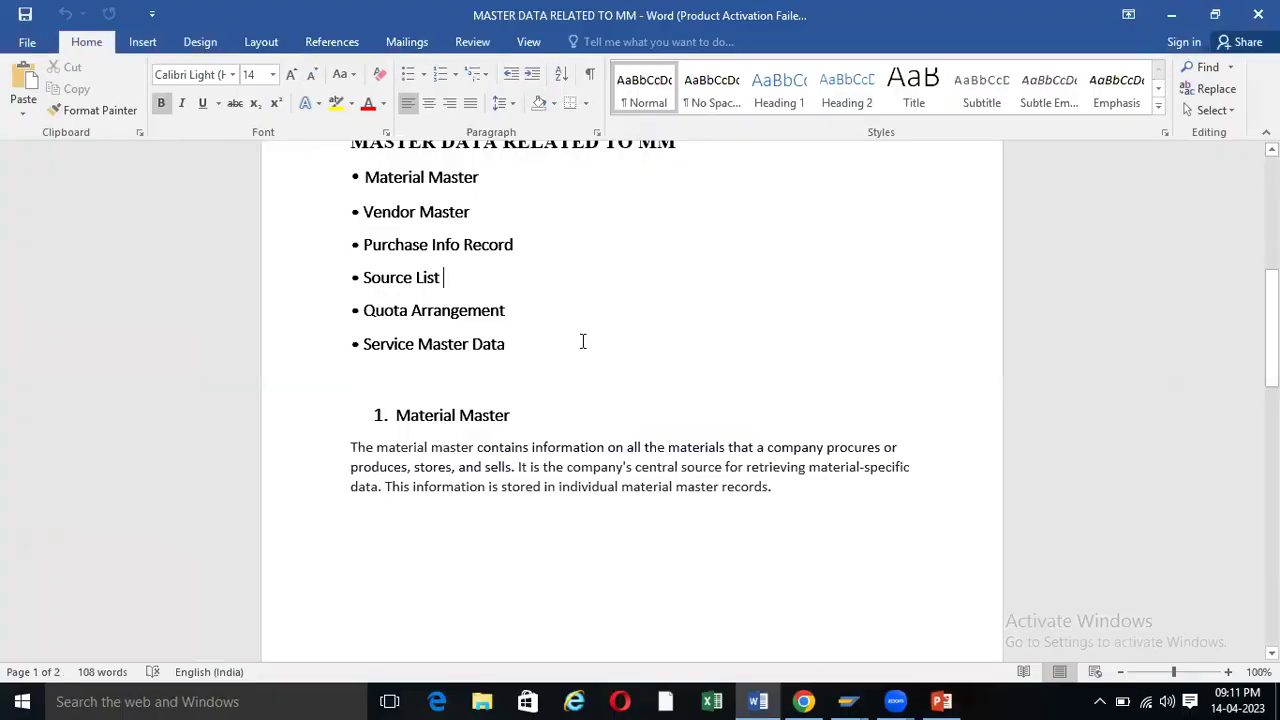
{"action": "scroll", "coordinate": [570, 352], "scroll_direction": "down", "scroll_amount": 1}
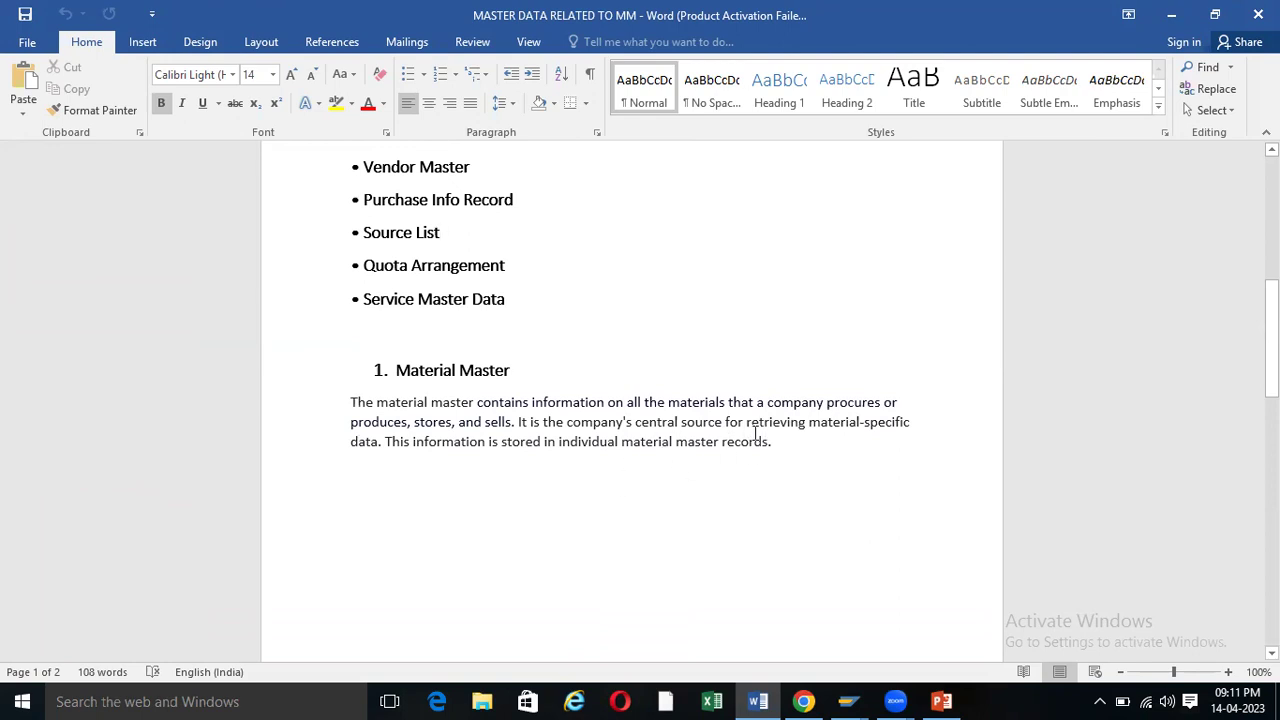
{"action": "scroll", "coordinate": [716, 420], "scroll_direction": "down", "scroll_amount": 8}
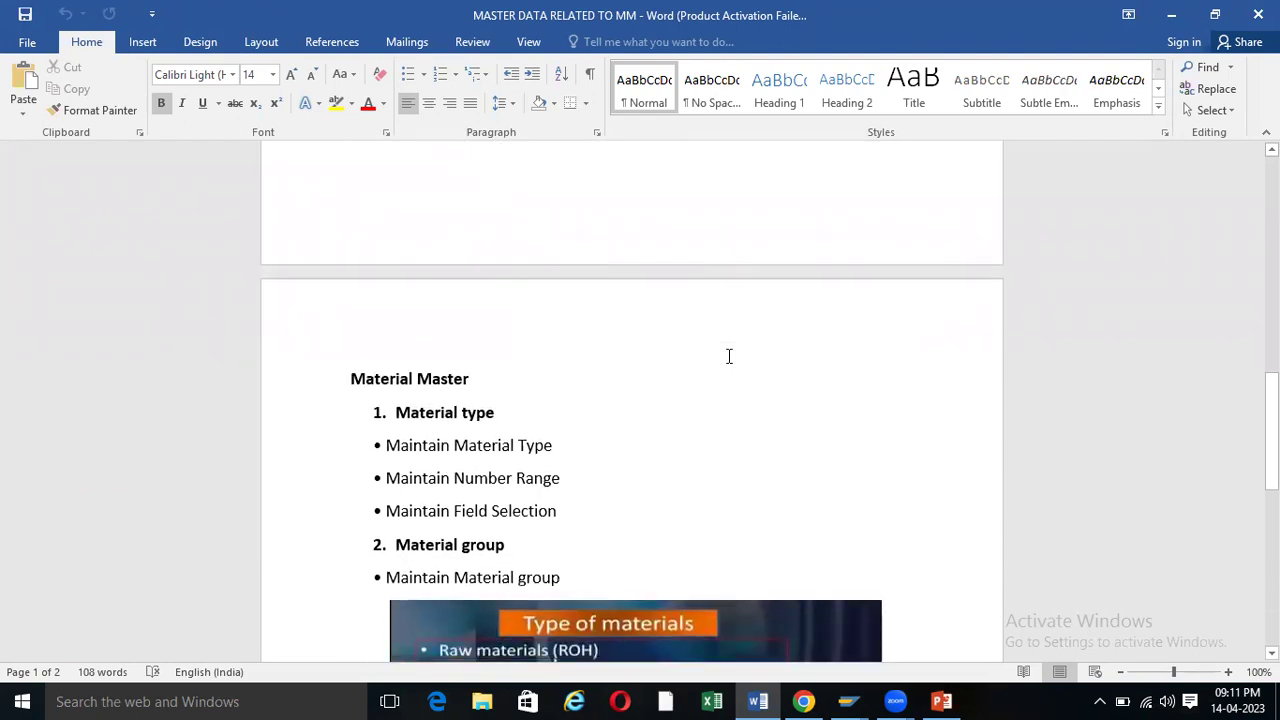
{"action": "scroll", "coordinate": [667, 366], "scroll_direction": "down", "scroll_amount": 3}
{"action": "scroll", "coordinate": [667, 366], "scroll_direction": "up", "scroll_amount": 1}
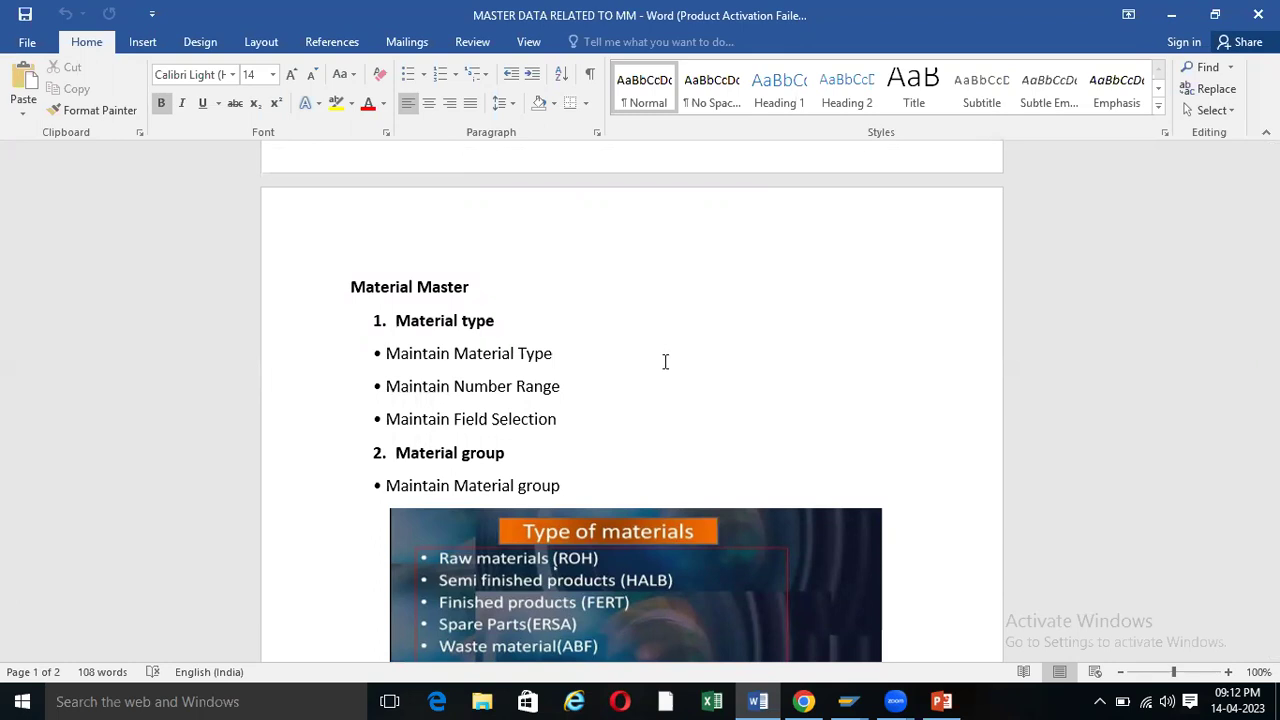
{"action": "scroll", "coordinate": [665, 361], "scroll_direction": "down", "scroll_amount": 5}
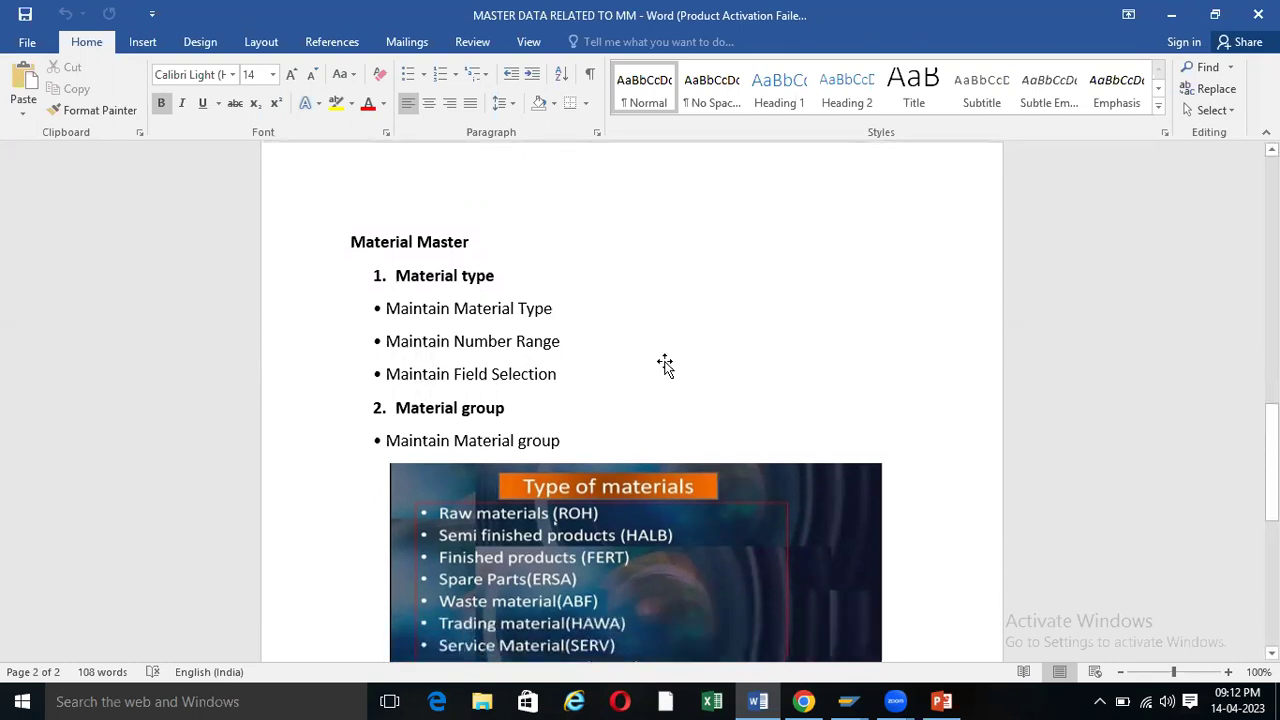
{"action": "scroll", "coordinate": [663, 362], "scroll_direction": "down", "scroll_amount": 4}
{"action": "scroll", "coordinate": [506, 366], "scroll_direction": "up", "scroll_amount": 3}
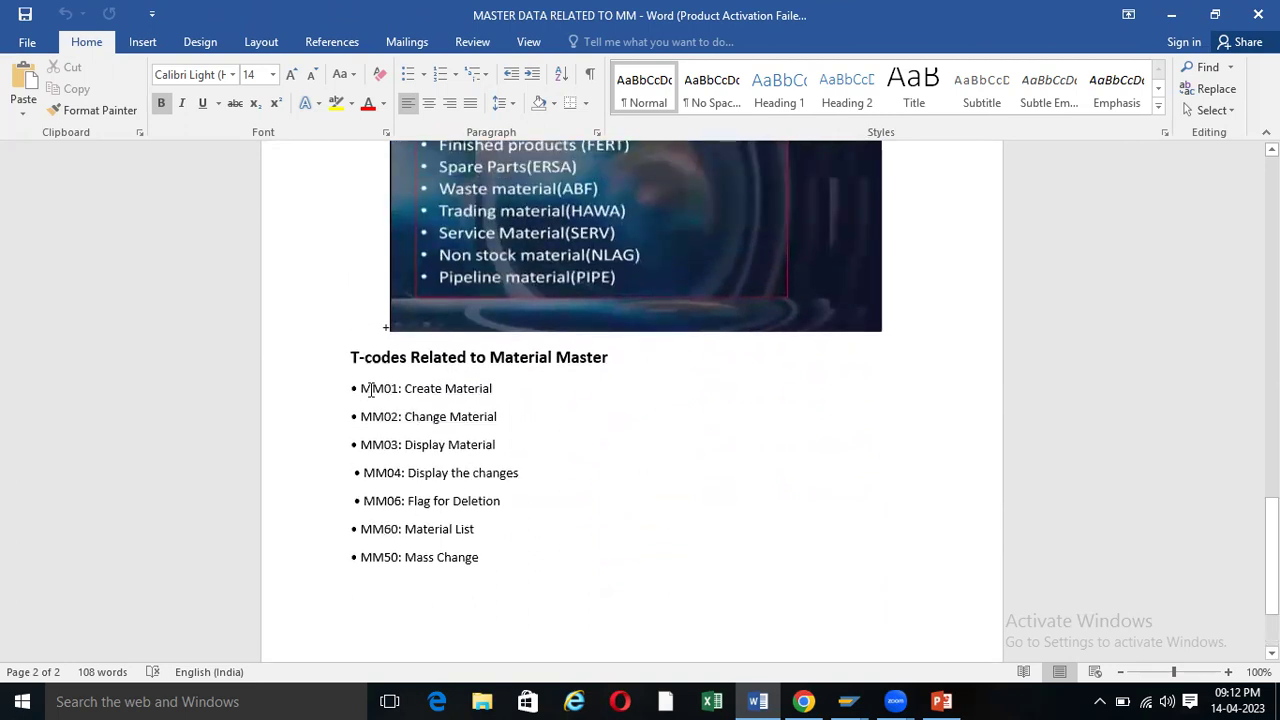
- Examine the T-codes related to the material master, highlighting MM02 Change Material and MM03 Display Material
{"action": "left_click_drag", "start_coordinate": [362, 390], "coordinate": [400, 416]}
{"action": "left_click", "coordinate": [496, 390]}
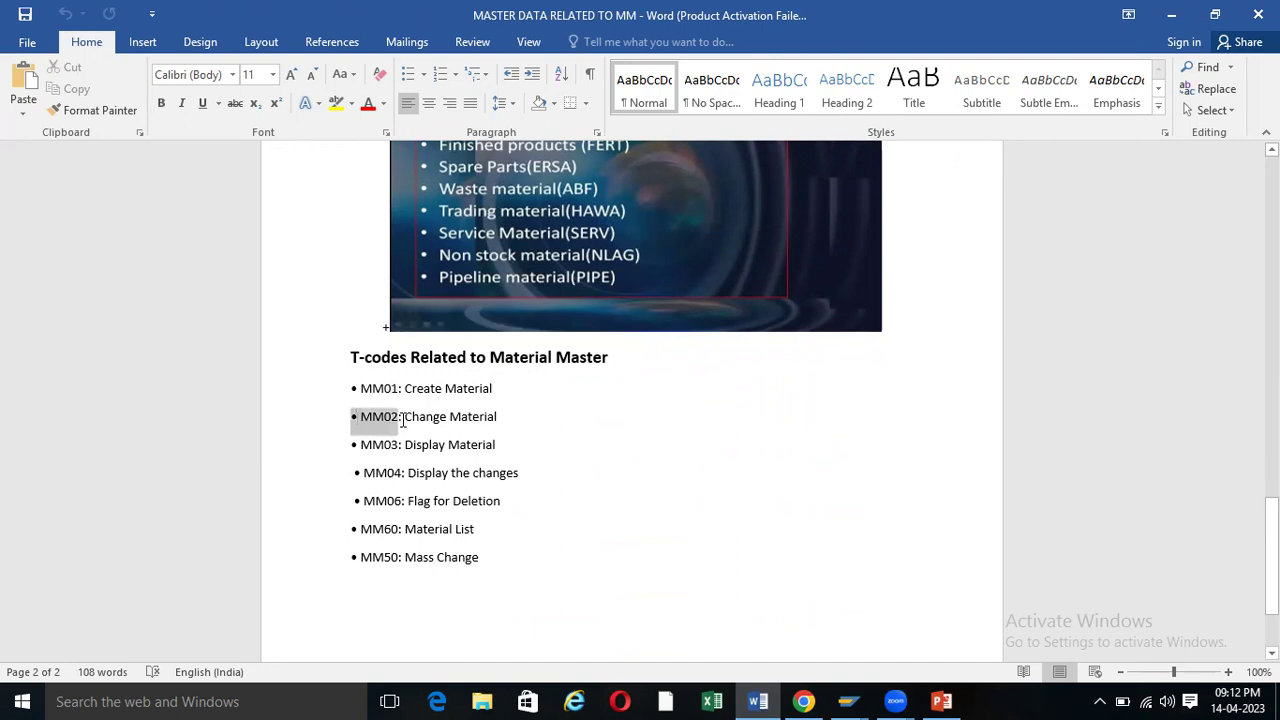
{"action": "left_click", "coordinate": [405, 416]}
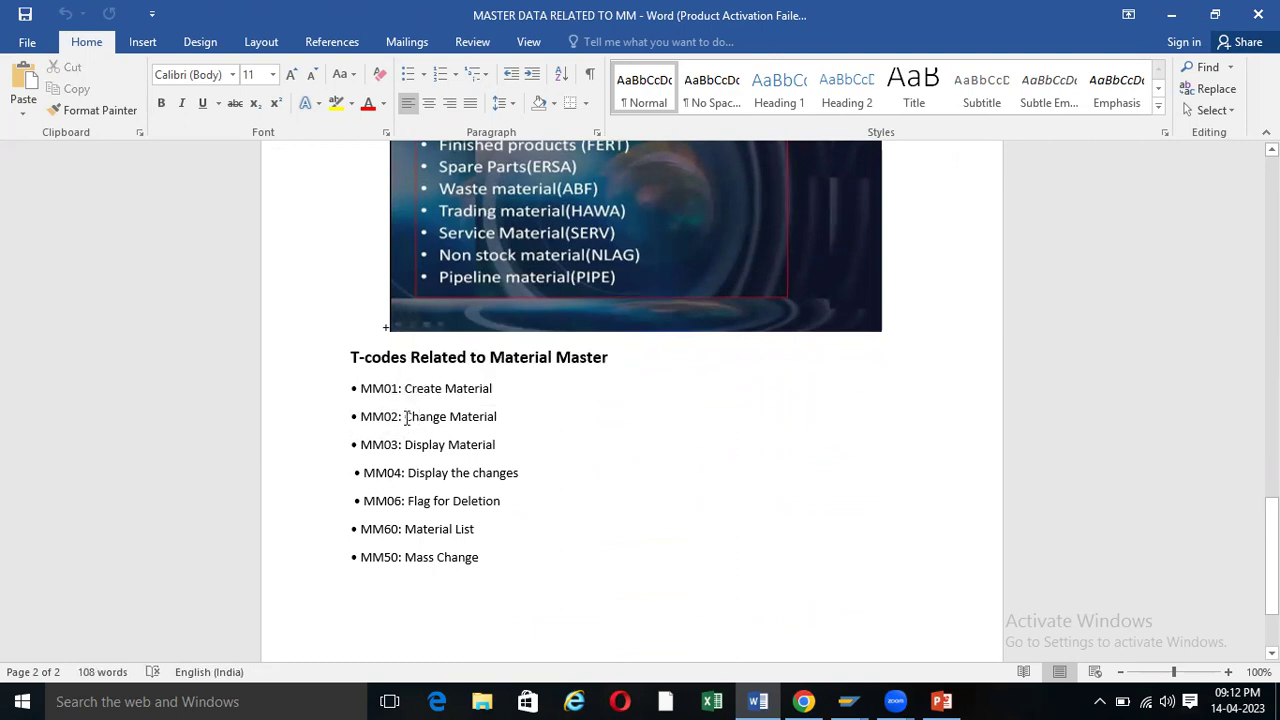
{"action": "left_click_drag", "start_coordinate": [407, 416], "coordinate": [503, 416]}
{"action": "left_click", "coordinate": [569, 444]}
{"action": "left_click_drag", "start_coordinate": [404, 416], "coordinate": [500, 420]}
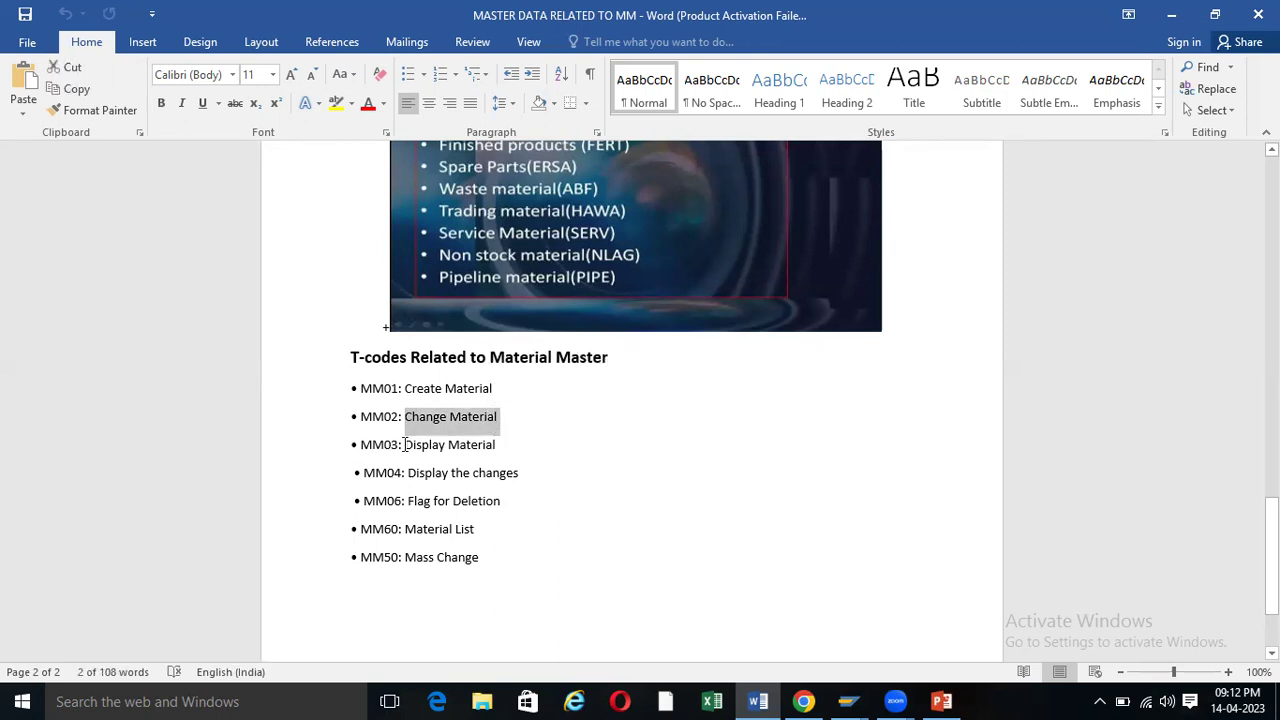
{"action": "double_click", "coordinate": [404, 444]}
{"action": "left_click", "coordinate": [457, 444]}
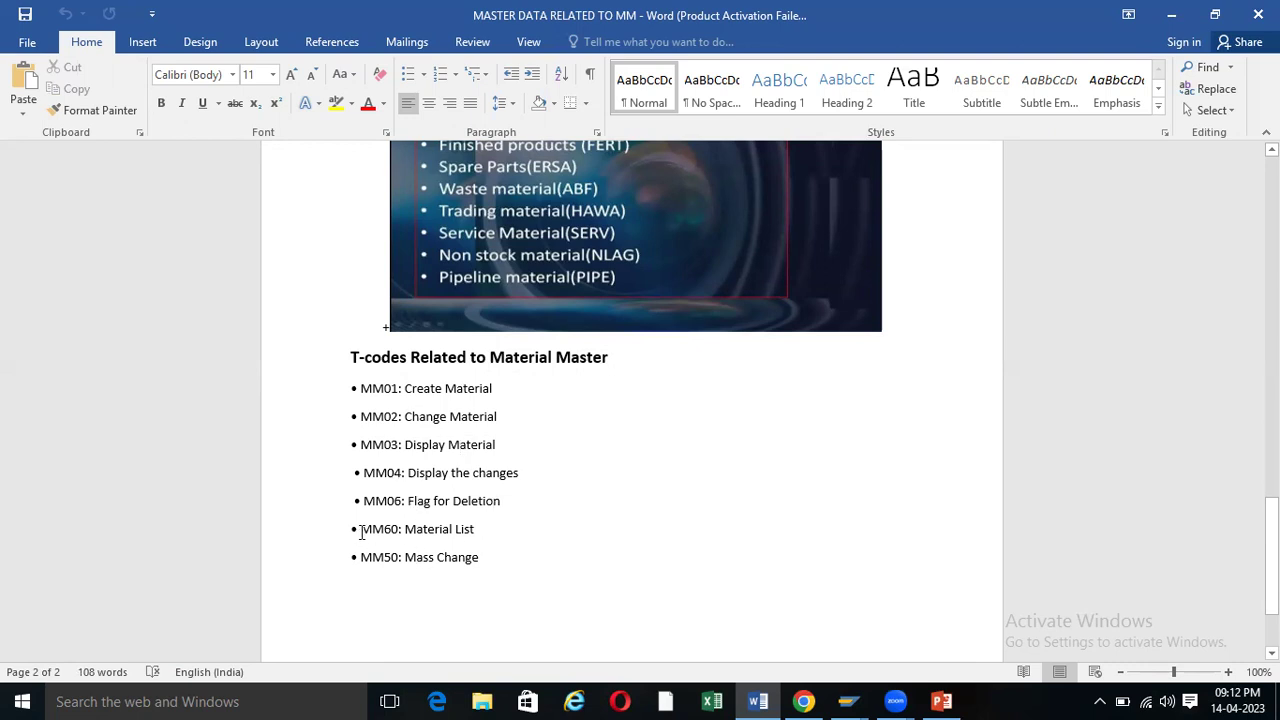
- Examine the MM60 Material List and MM50 Mass Change T-codes, and review the Material type and Material group outline above them
{"action": "left_click_drag", "start_coordinate": [405, 528], "coordinate": [476, 528]}
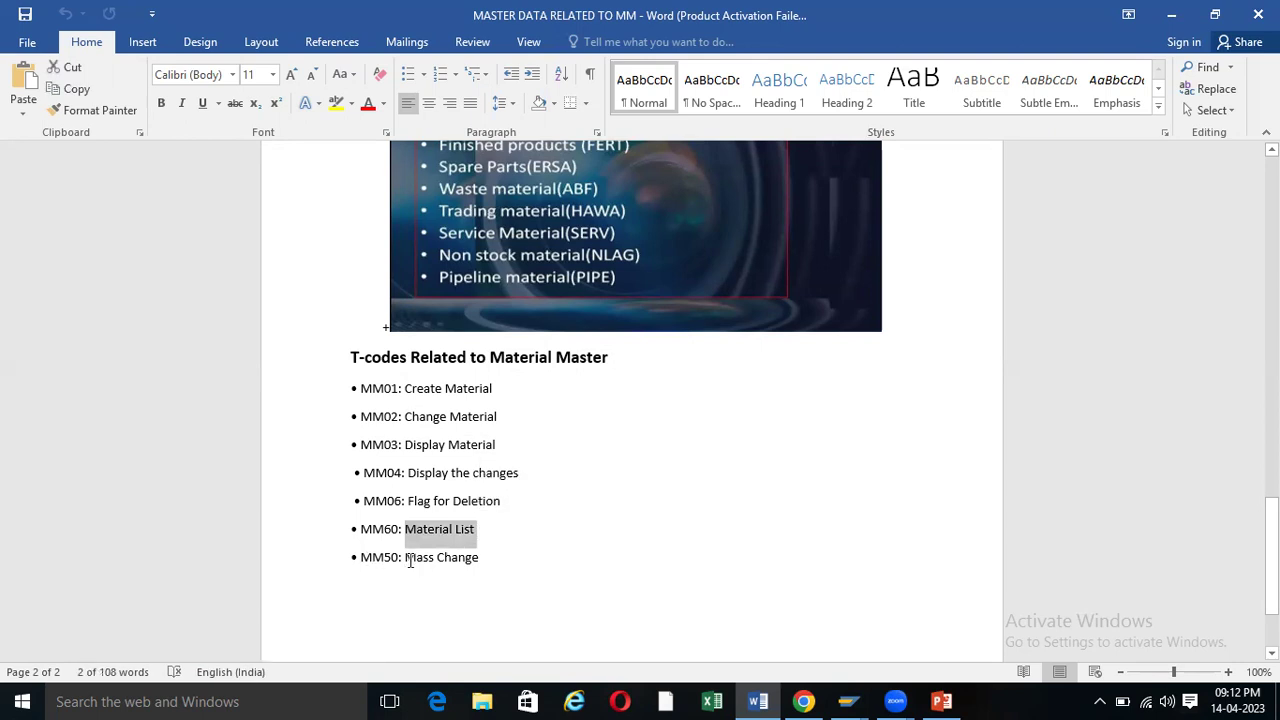
{"action": "left_click_drag", "start_coordinate": [411, 558], "coordinate": [490, 557]}
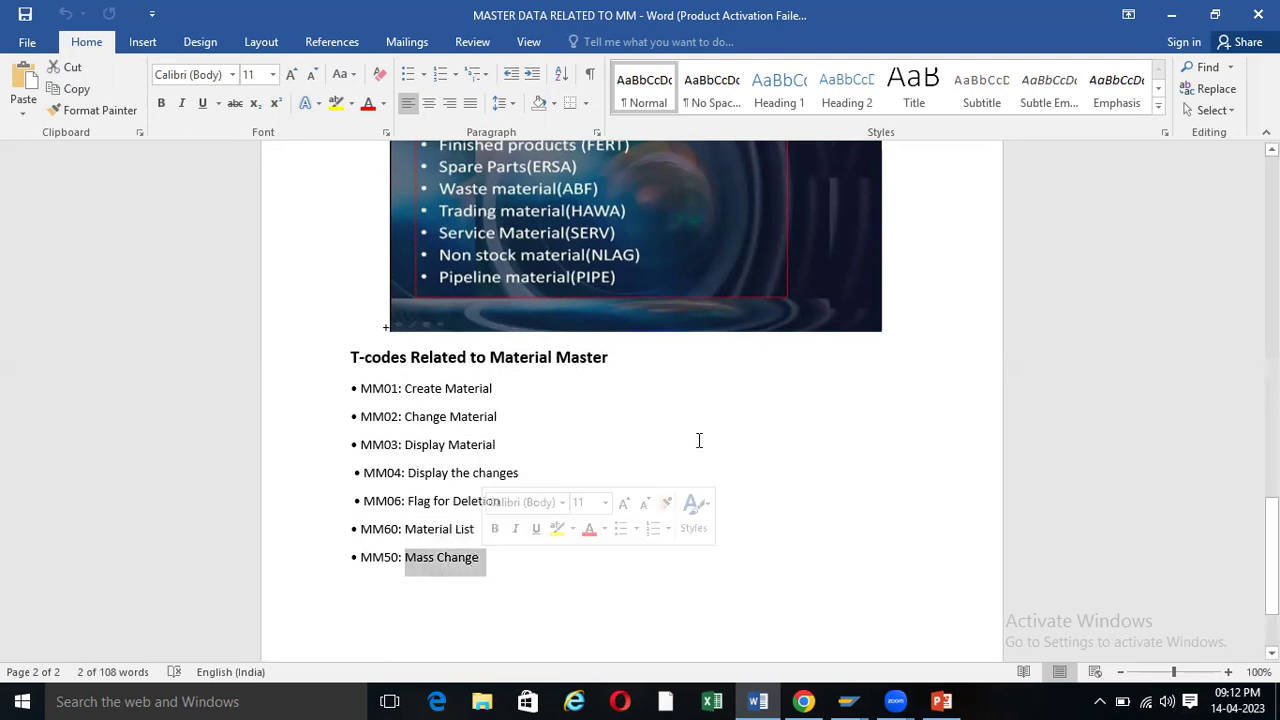
{"action": "left_click", "coordinate": [697, 440]}
{"action": "scroll", "coordinate": [683, 423], "scroll_direction": "up", "scroll_amount": 2}
{"action": "scroll", "coordinate": [683, 423], "scroll_direction": "up", "scroll_amount": 8}
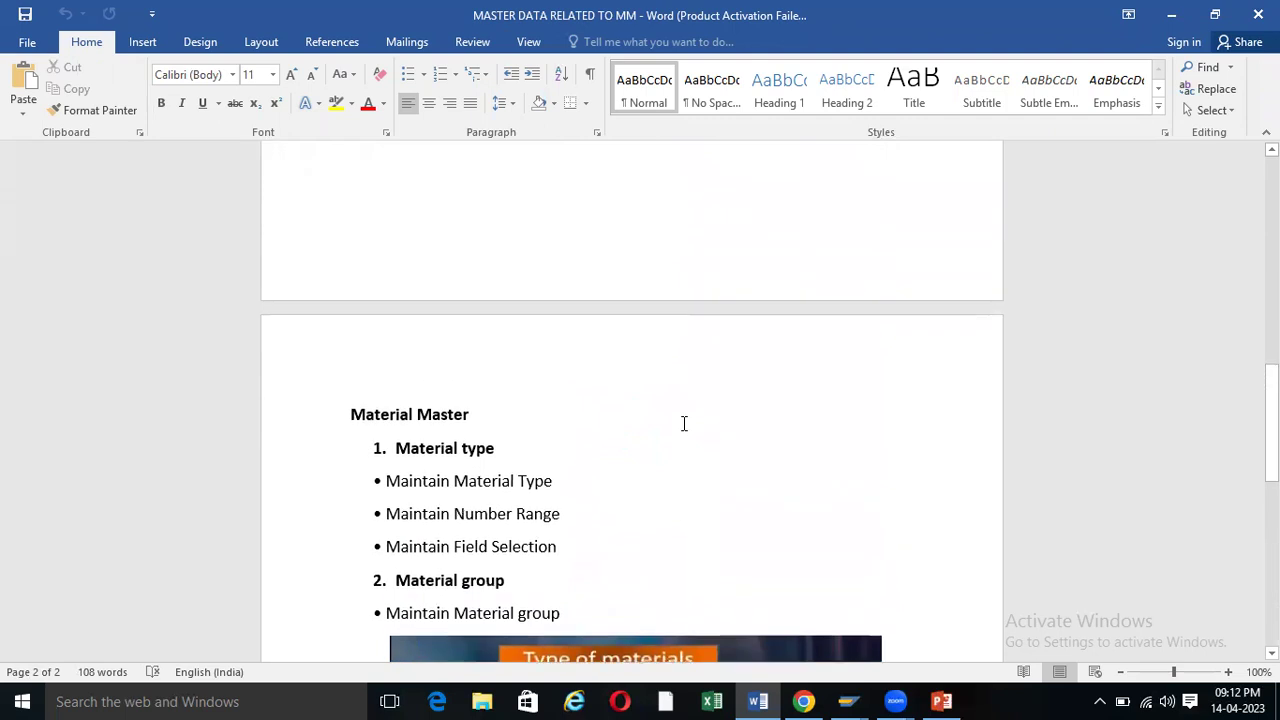
{"action": "scroll", "coordinate": [684, 424], "scroll_direction": "up", "scroll_amount": 3}
{"action": "scroll", "coordinate": [684, 424], "scroll_direction": "down", "scroll_amount": 6}
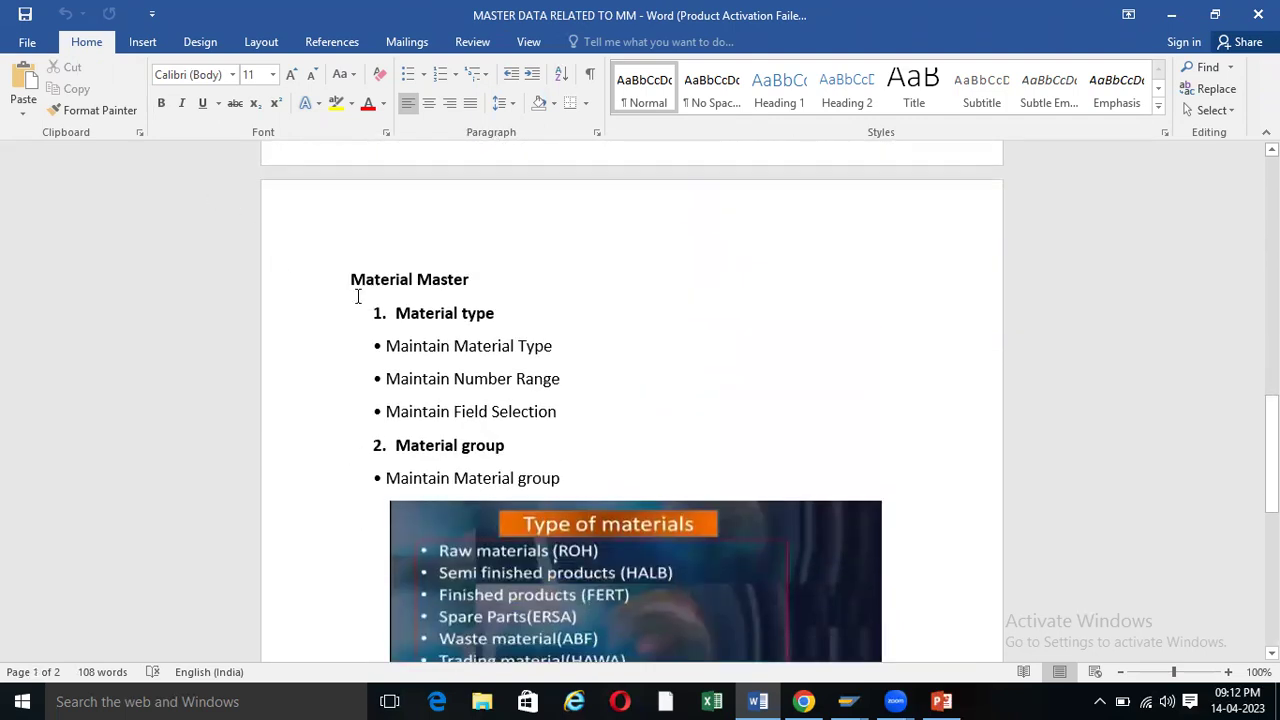
- Switch to SAP and leave the Create Purchase Order screen to return to SAP Easy Access
{"action": "left_click", "coordinate": [847, 701]}
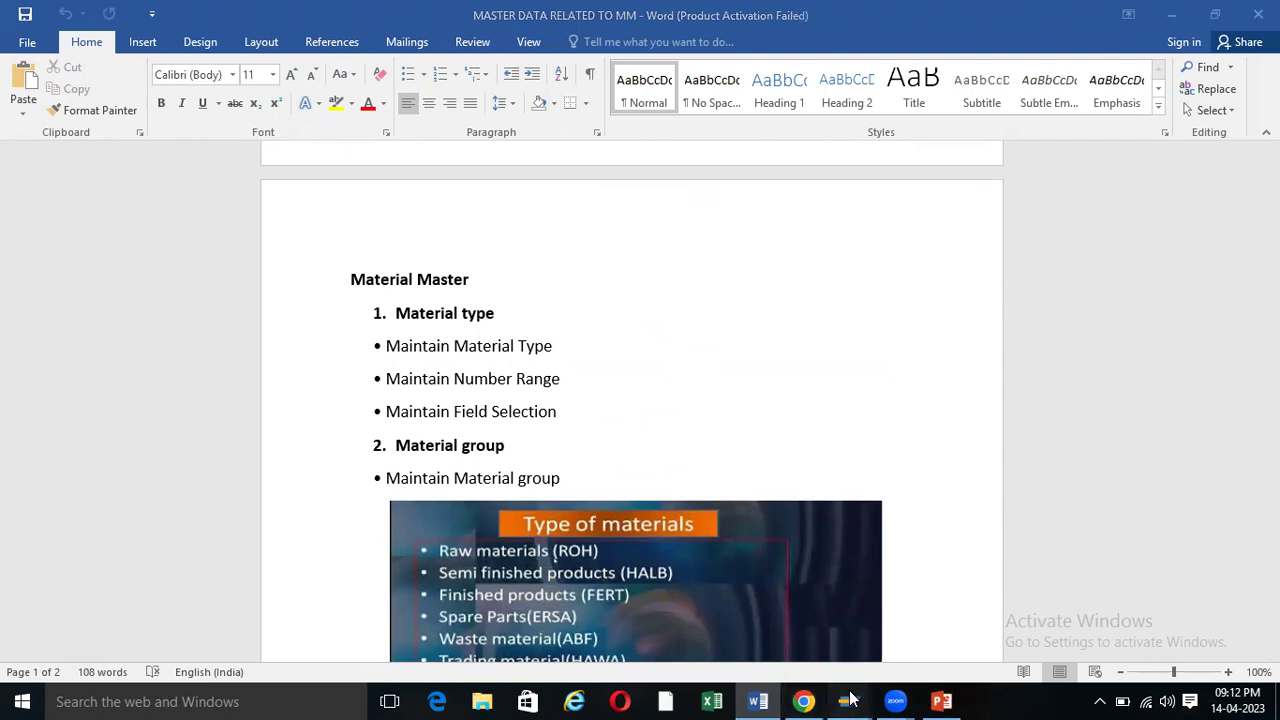
{"action": "left_click", "coordinate": [894, 602]}
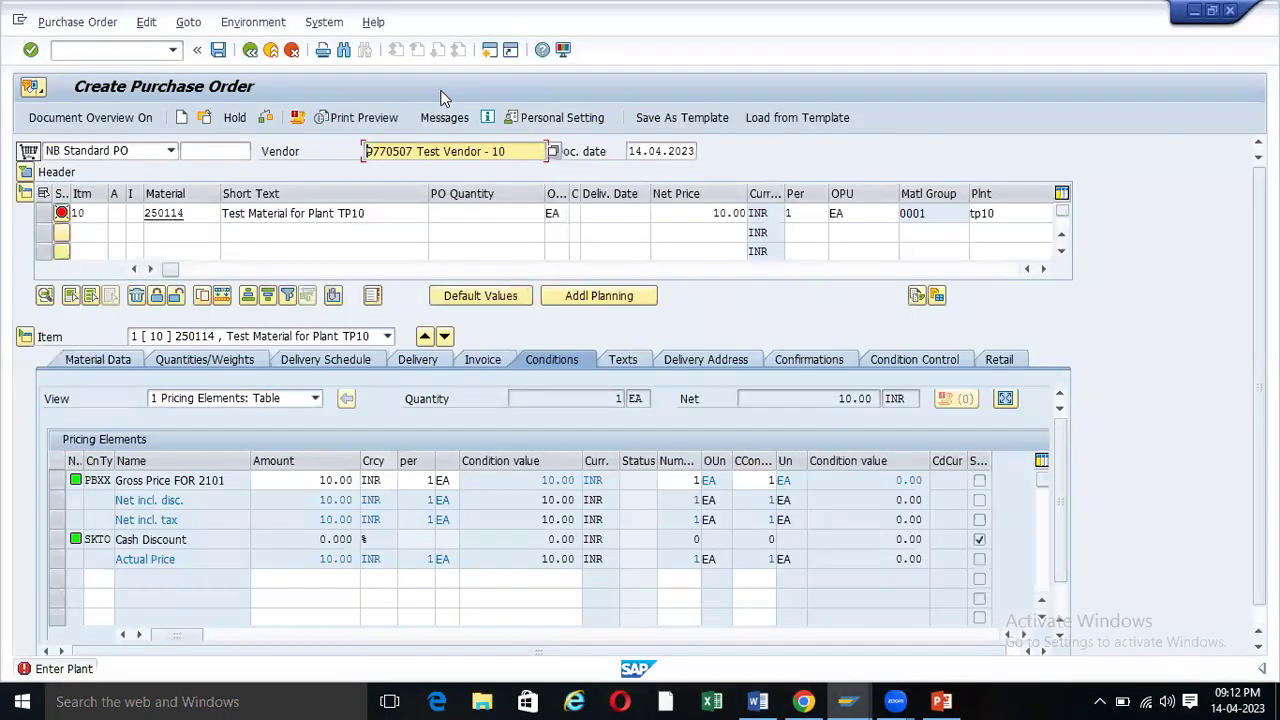
{"action": "left_click", "coordinate": [250, 49]}
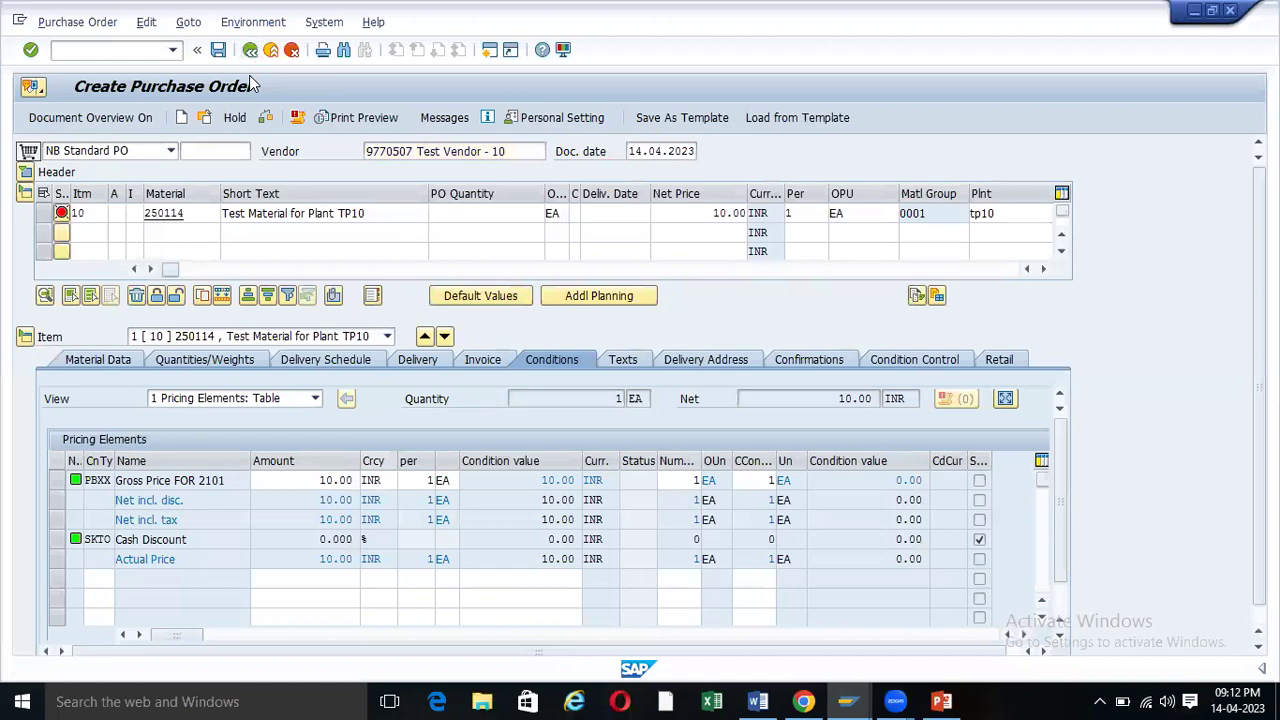
{"action": "left_click", "coordinate": [330, 347]}
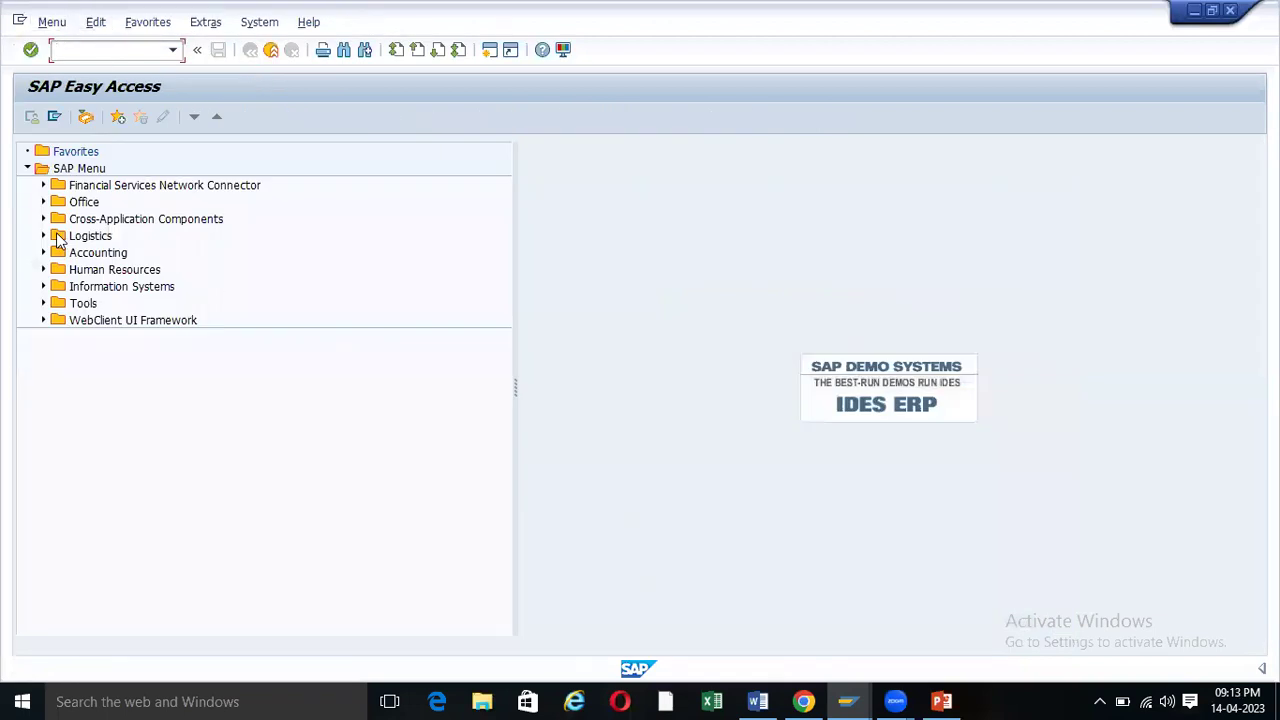
- In the SAP Menu, expand Logistics, Materials Management, Material Master, Material and Create (General), and select MM01 - Immediately
{"action": "left_click", "coordinate": [43, 236]}
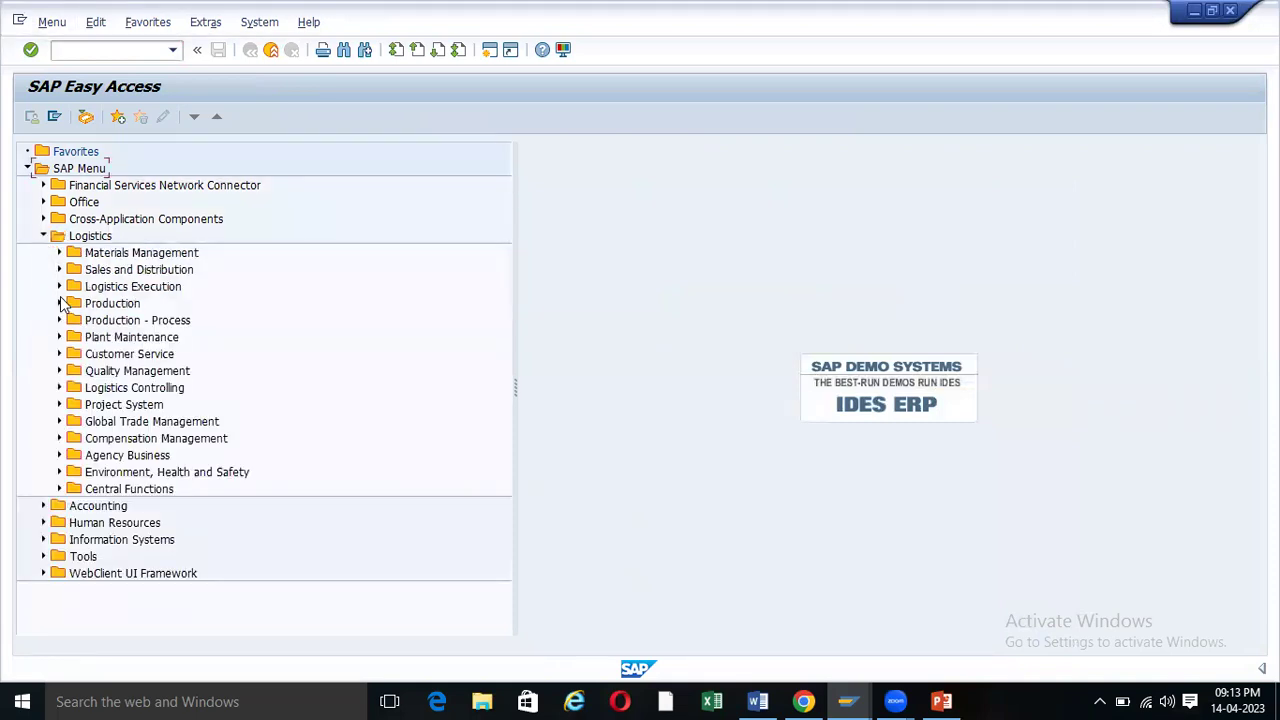
{"action": "left_click", "coordinate": [60, 253]}
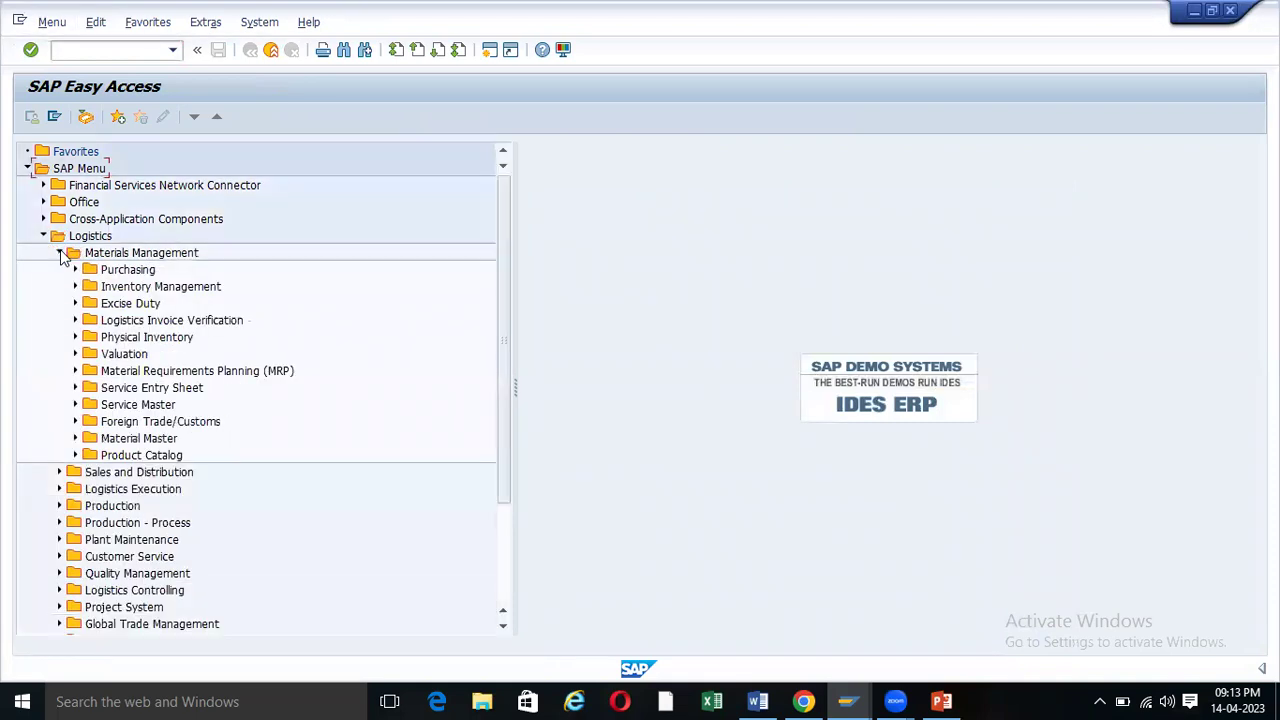
{"action": "left_click", "coordinate": [76, 439]}
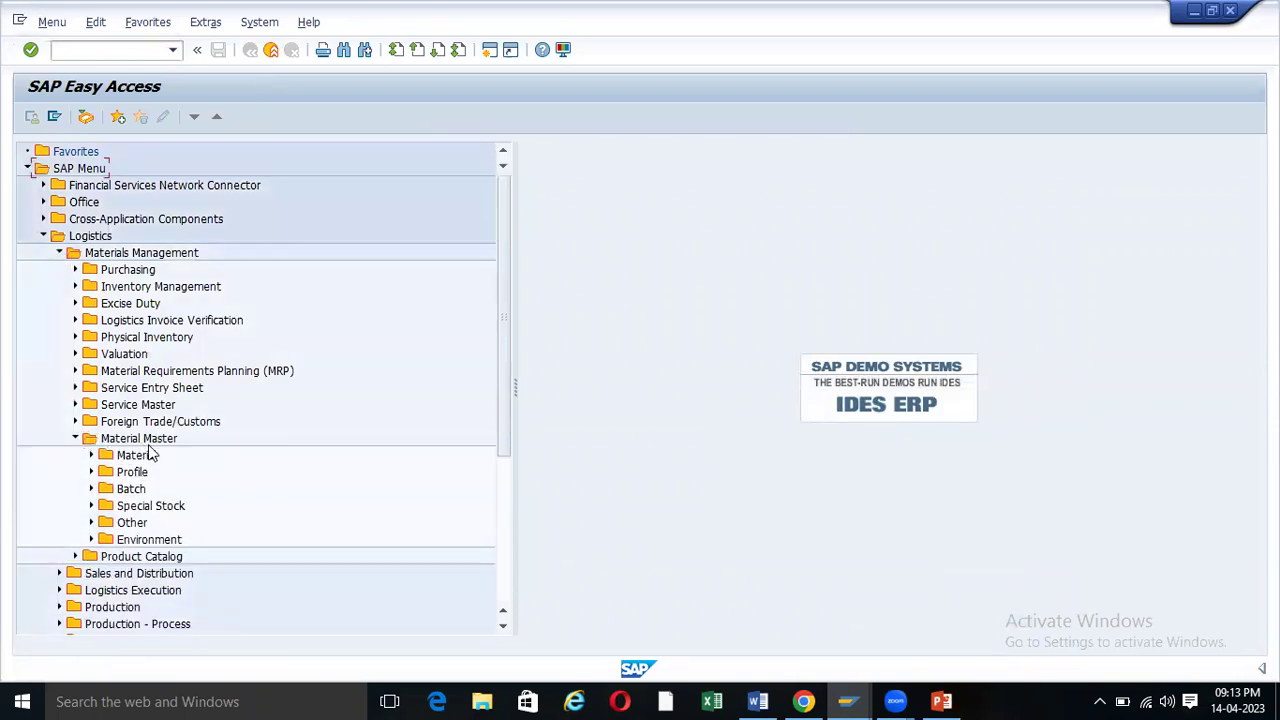
{"action": "left_click", "coordinate": [92, 455]}
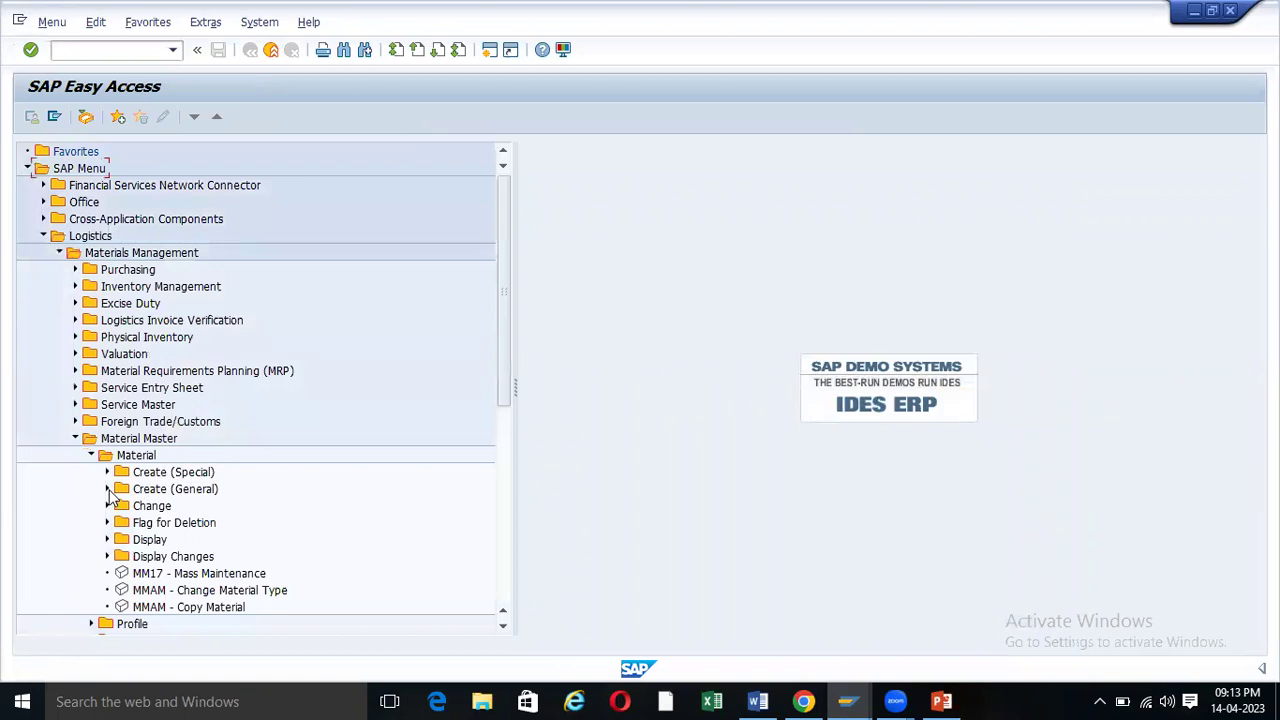
{"action": "left_click", "coordinate": [108, 490]}
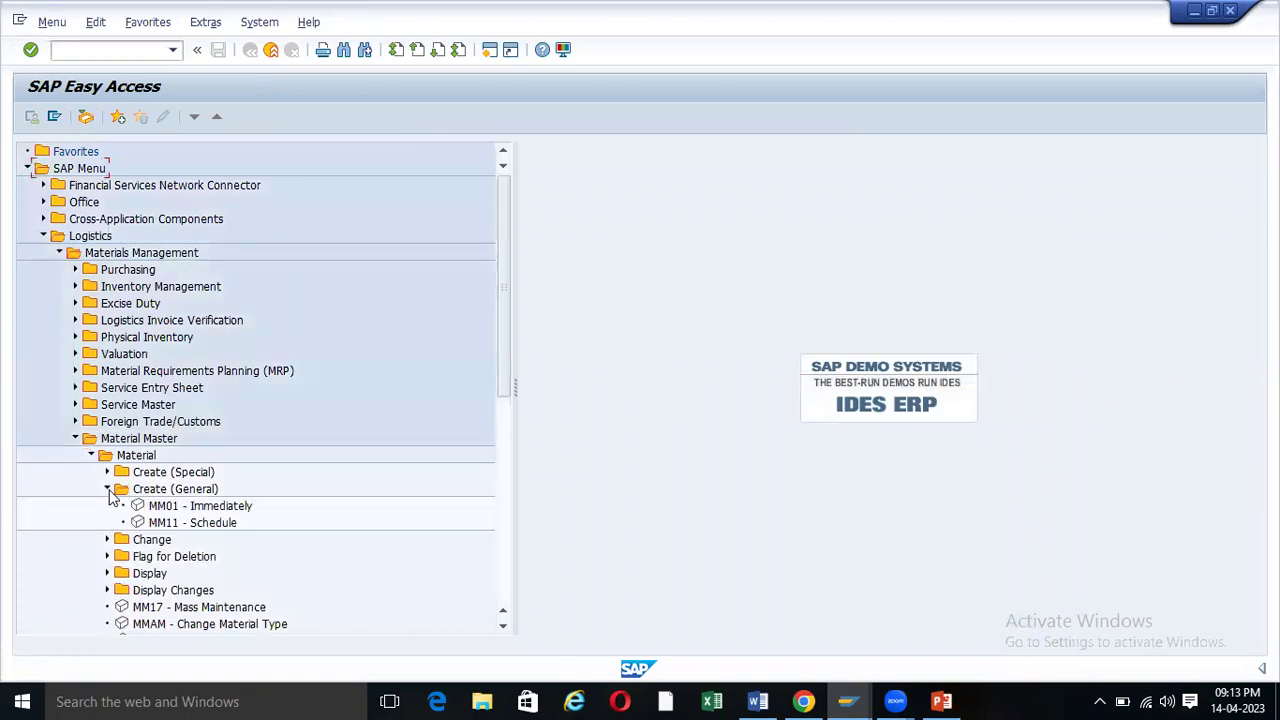
{"action": "left_click", "coordinate": [165, 507]}
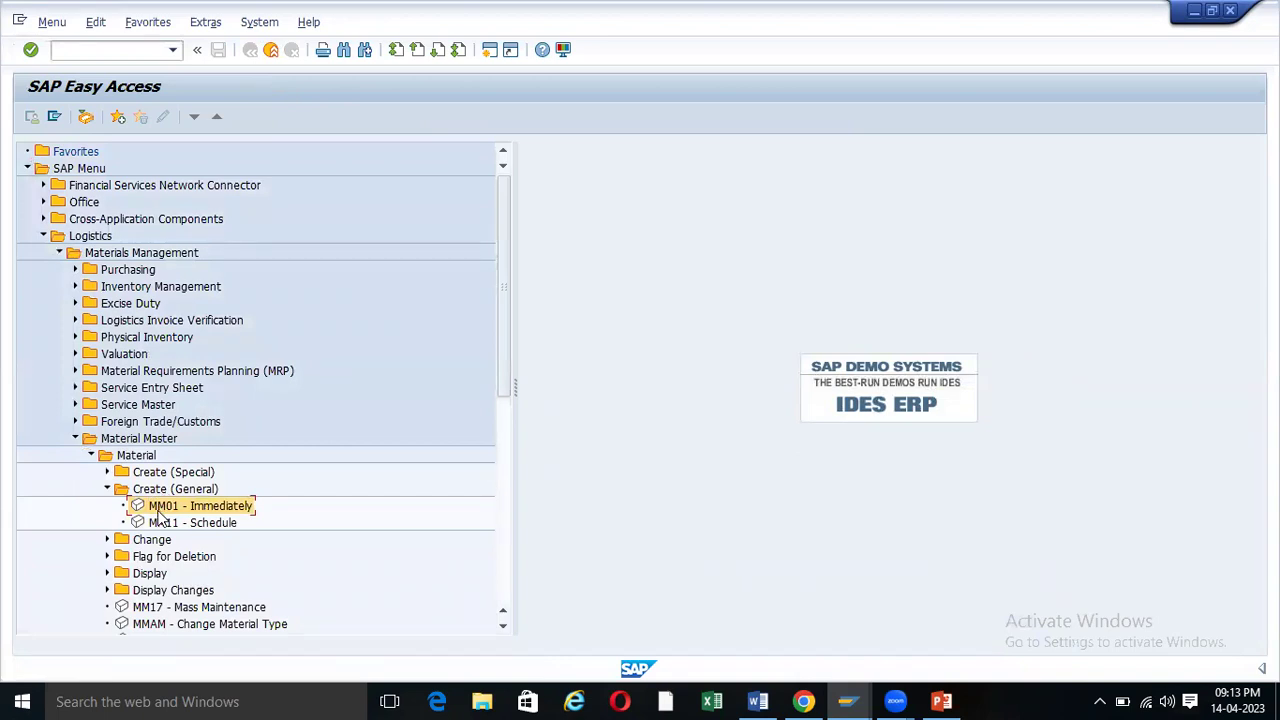
- Look through the Create (Special) T-codes, collapse that folder, and start MM01 - Immediately under Create (General)
{"action": "left_click", "coordinate": [107, 472]}
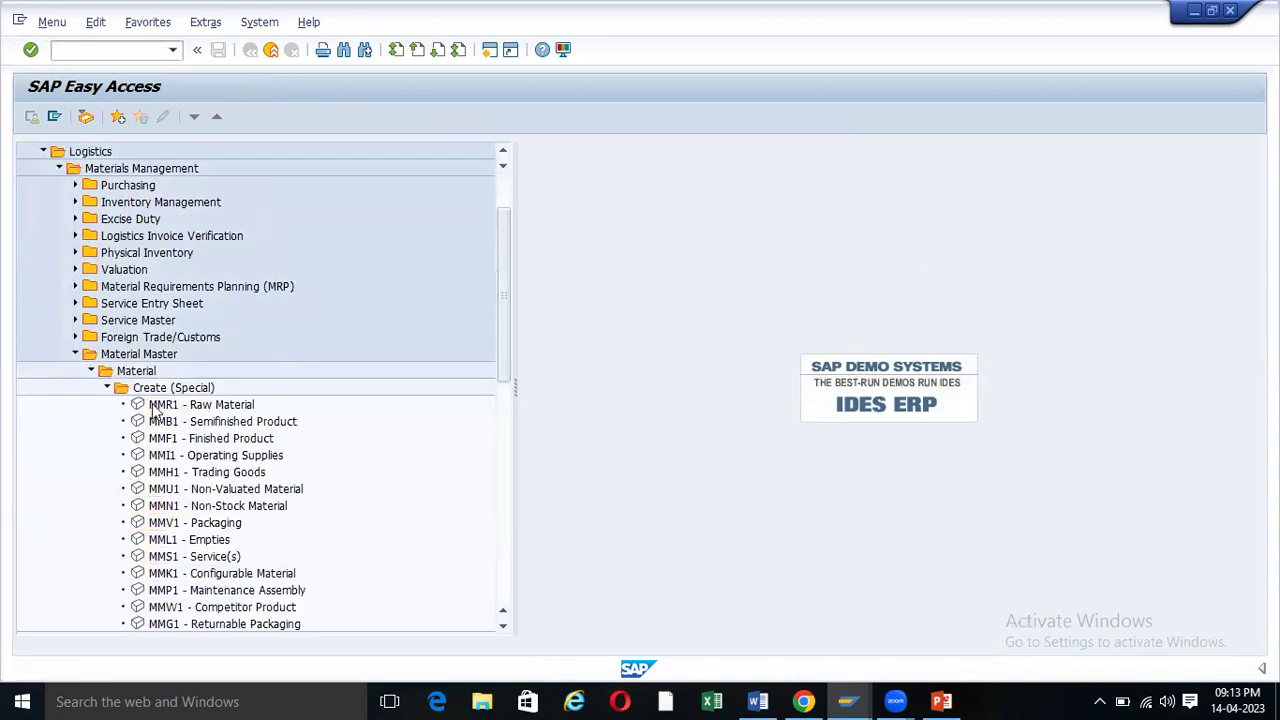
{"action": "left_click", "coordinate": [108, 388]}
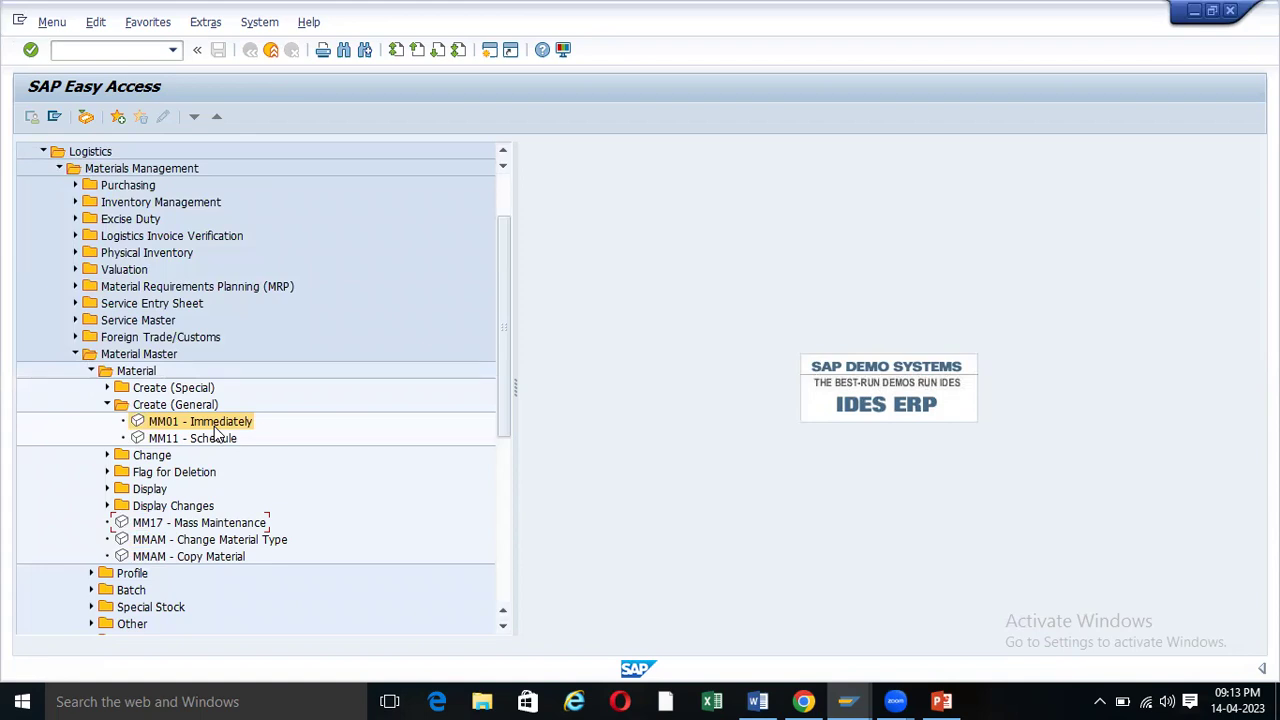
{"action": "double_click", "coordinate": [161, 421]}
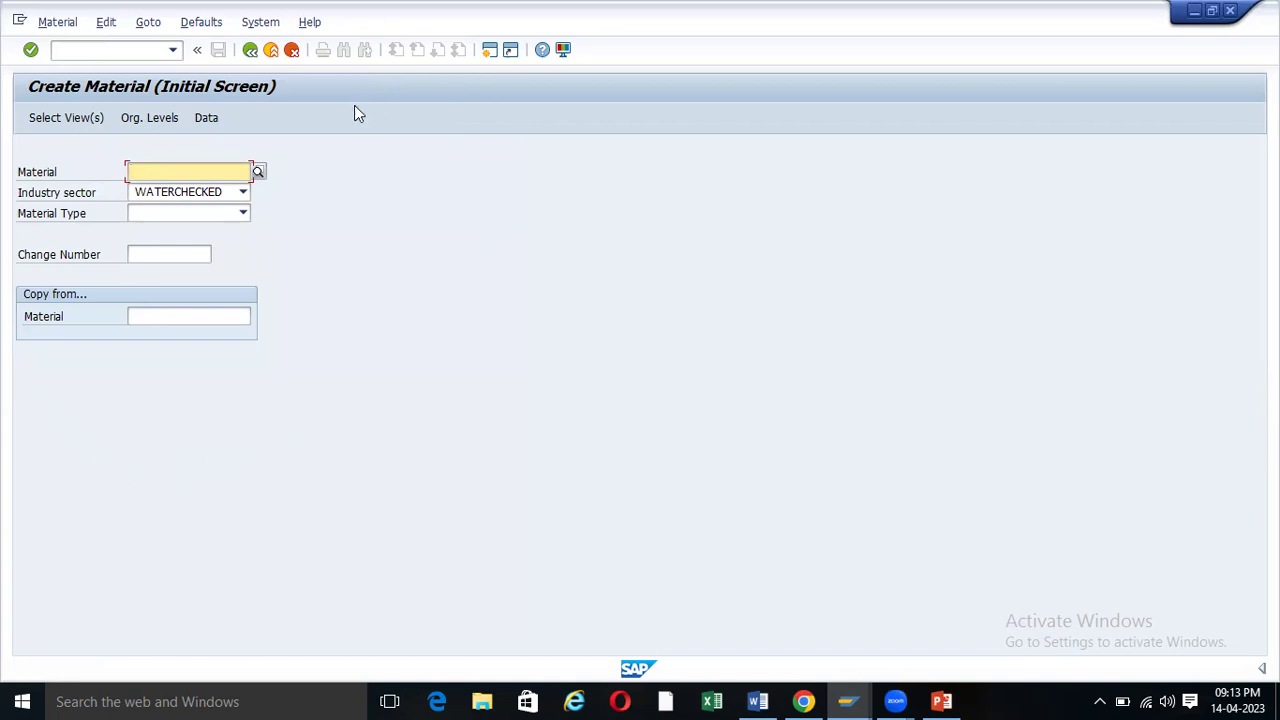
- Look through the available industry sectors and set the Industry sector to M Mechanical Engineering
{"action": "left_click", "coordinate": [243, 192]}
{"action": "left_click", "coordinate": [403, 246]}
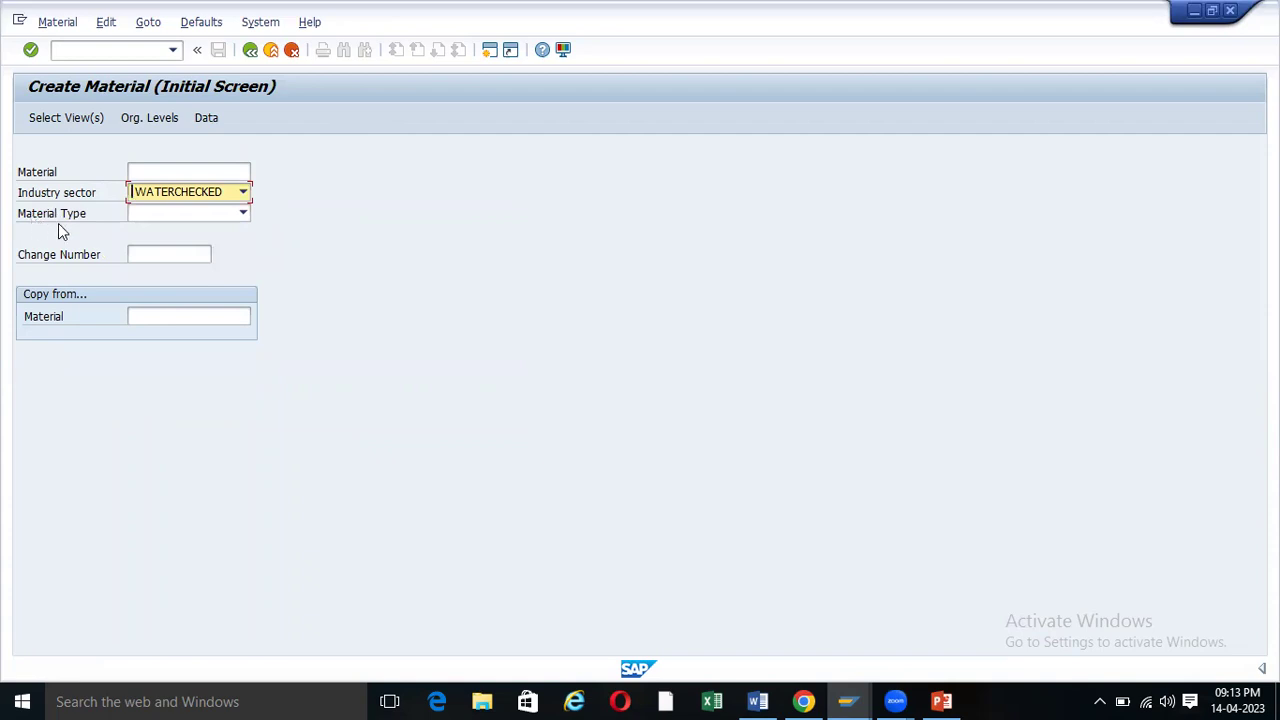
{"action": "left_click", "coordinate": [243, 192]}
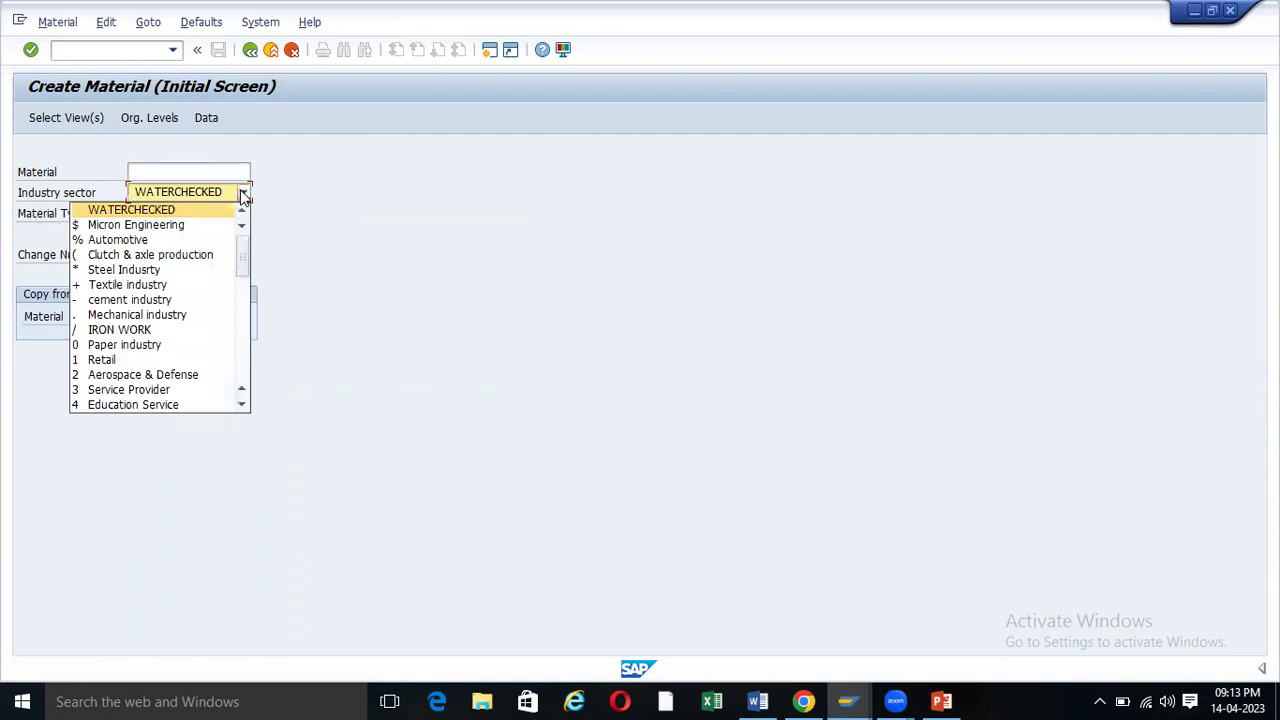
{"action": "scroll", "coordinate": [186, 285], "scroll_direction": "down", "scroll_amount": 2}
{"action": "scroll", "coordinate": [188, 285], "scroll_direction": "down", "scroll_amount": 5}
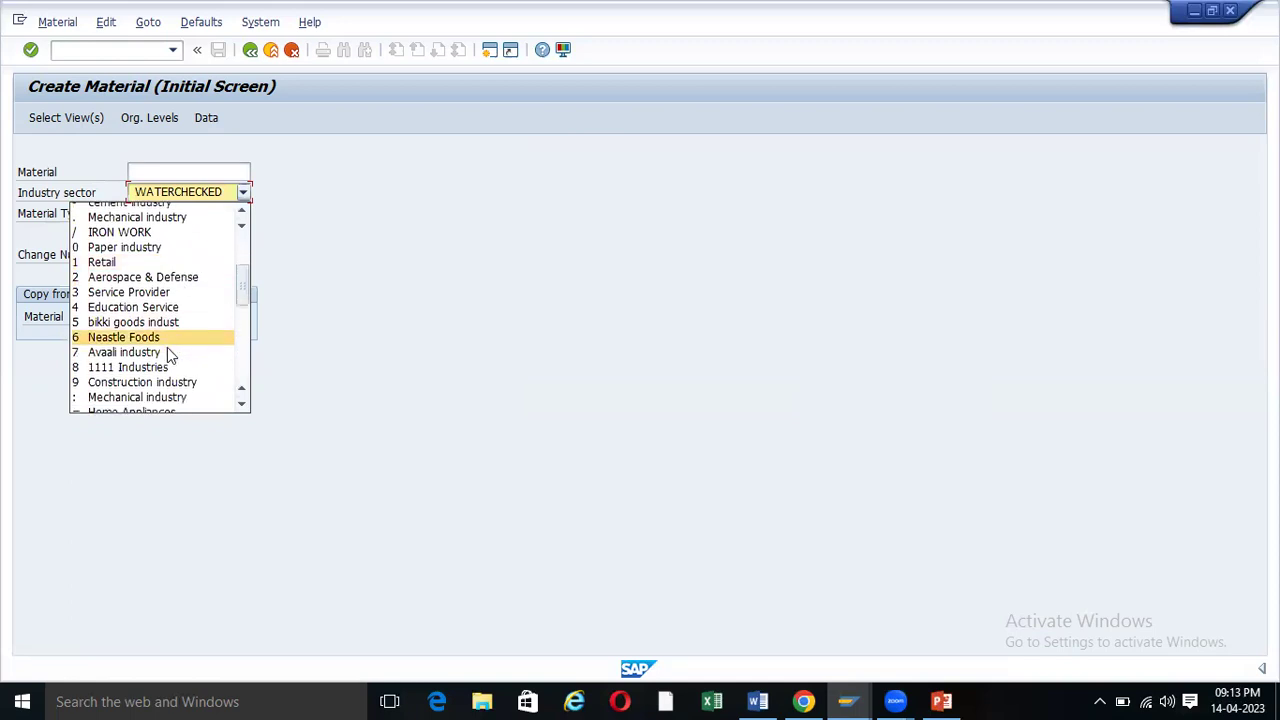
{"action": "key", "text": "Up"}
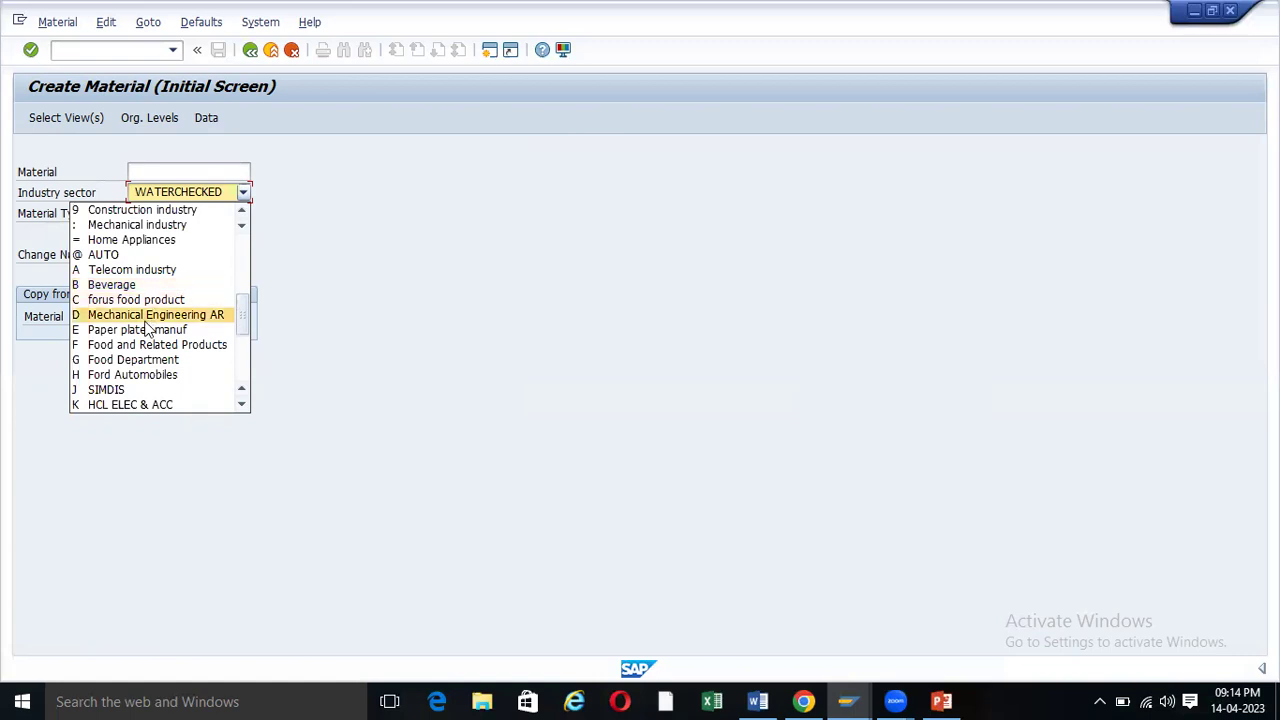
{"action": "scroll", "coordinate": [137, 373], "scroll_direction": "down", "scroll_amount": 1}
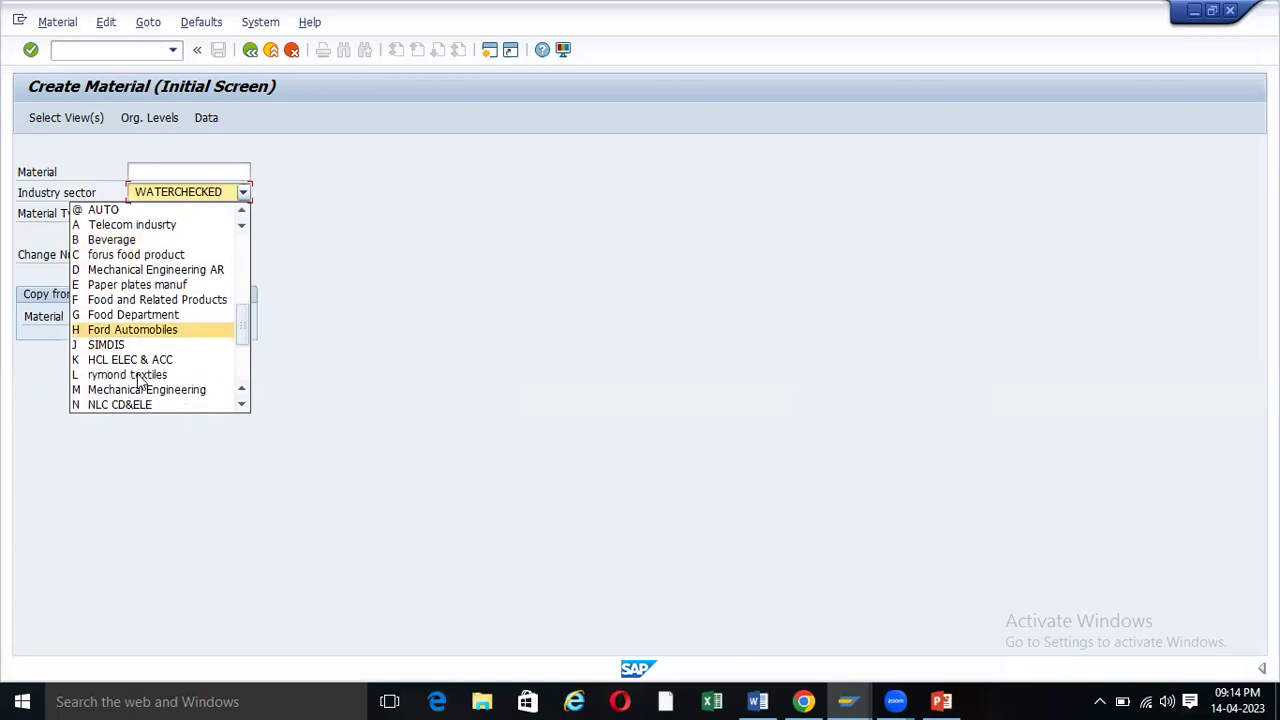
{"action": "left_click", "coordinate": [84, 390]}
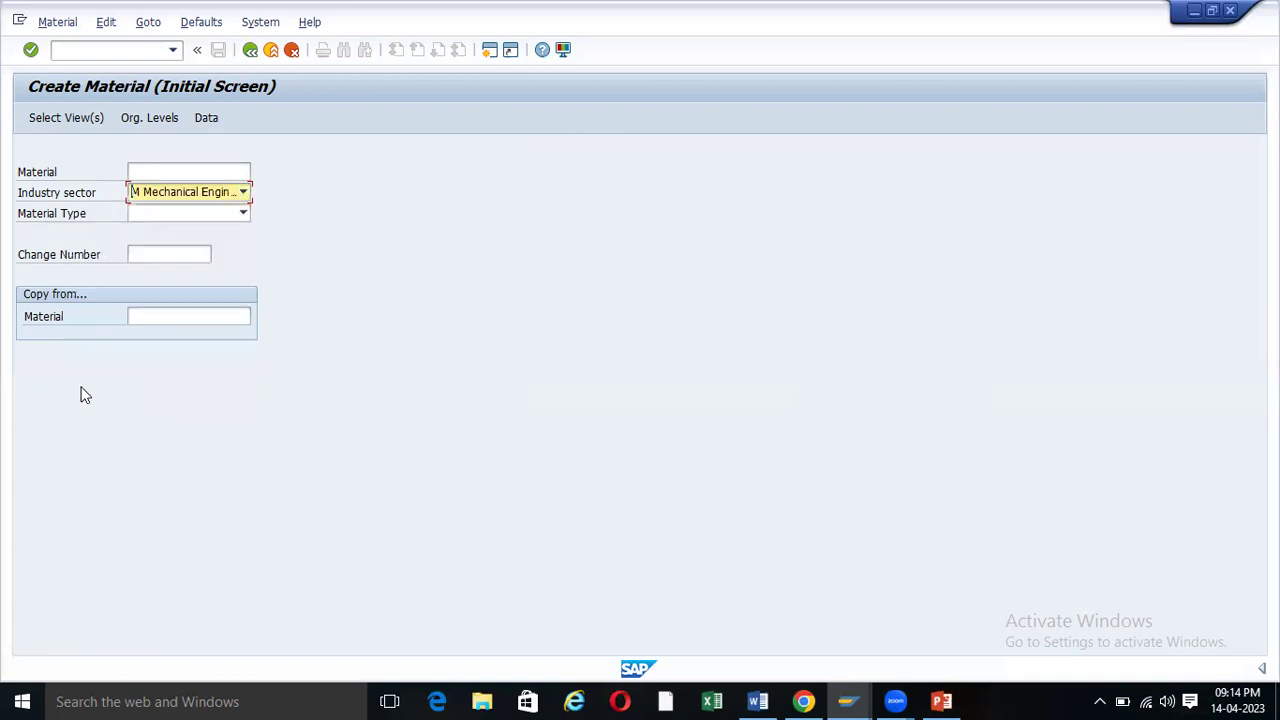
- Find ROH in the list of material types and set the Material Type to ROH Raw material STD*
{"action": "left_click", "coordinate": [243, 213]}
{"action": "scroll", "coordinate": [113, 330], "scroll_direction": "down", "scroll_amount": 9}
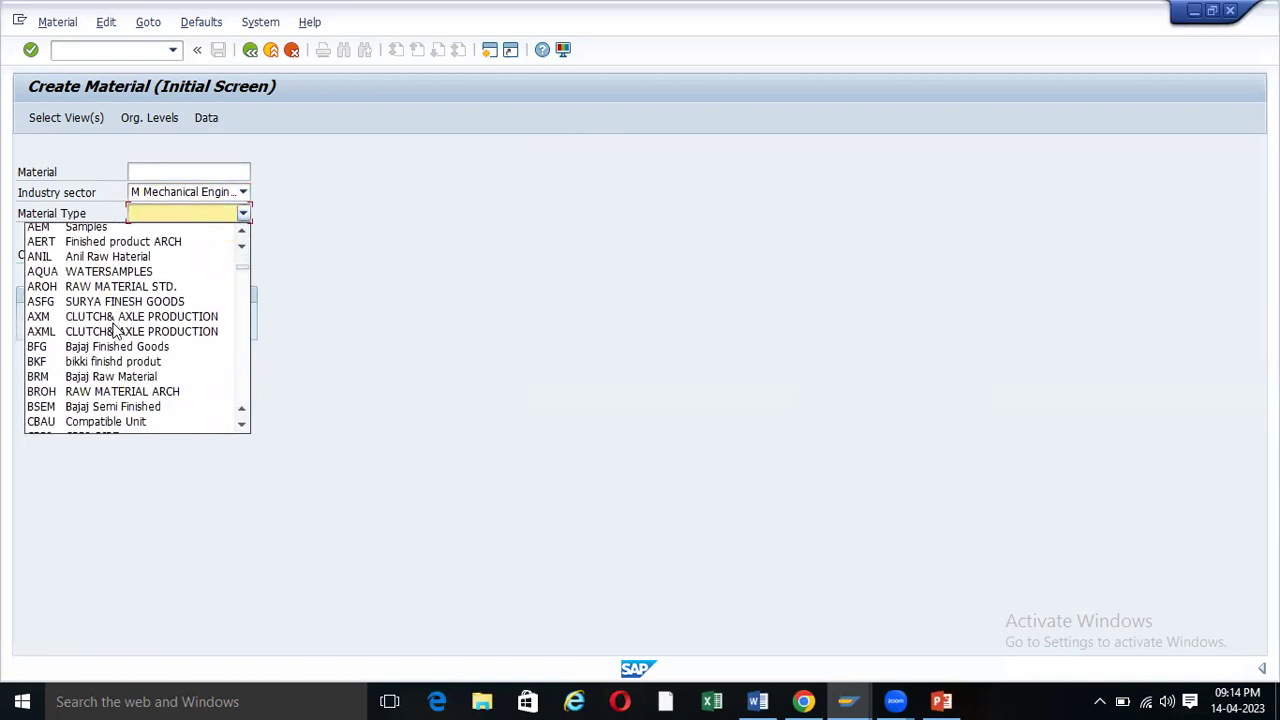
{"action": "type", "text": "roh"}
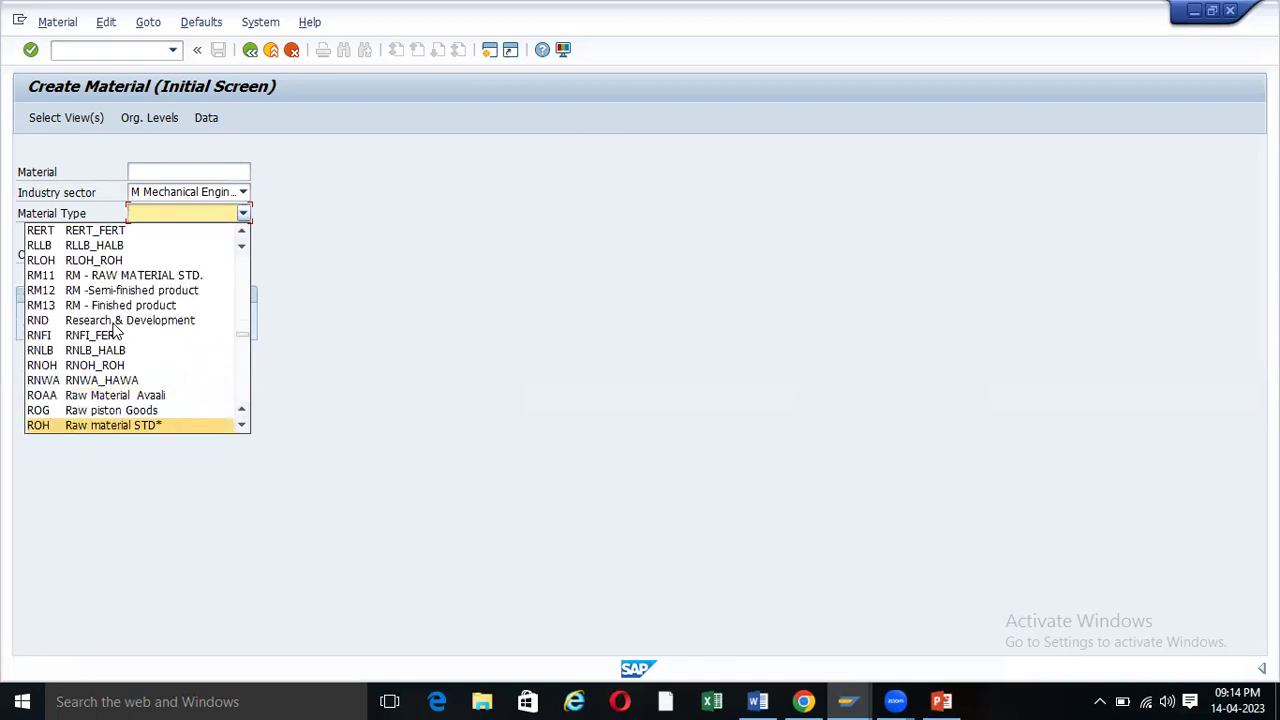
{"action": "left_click", "coordinate": [157, 426]}
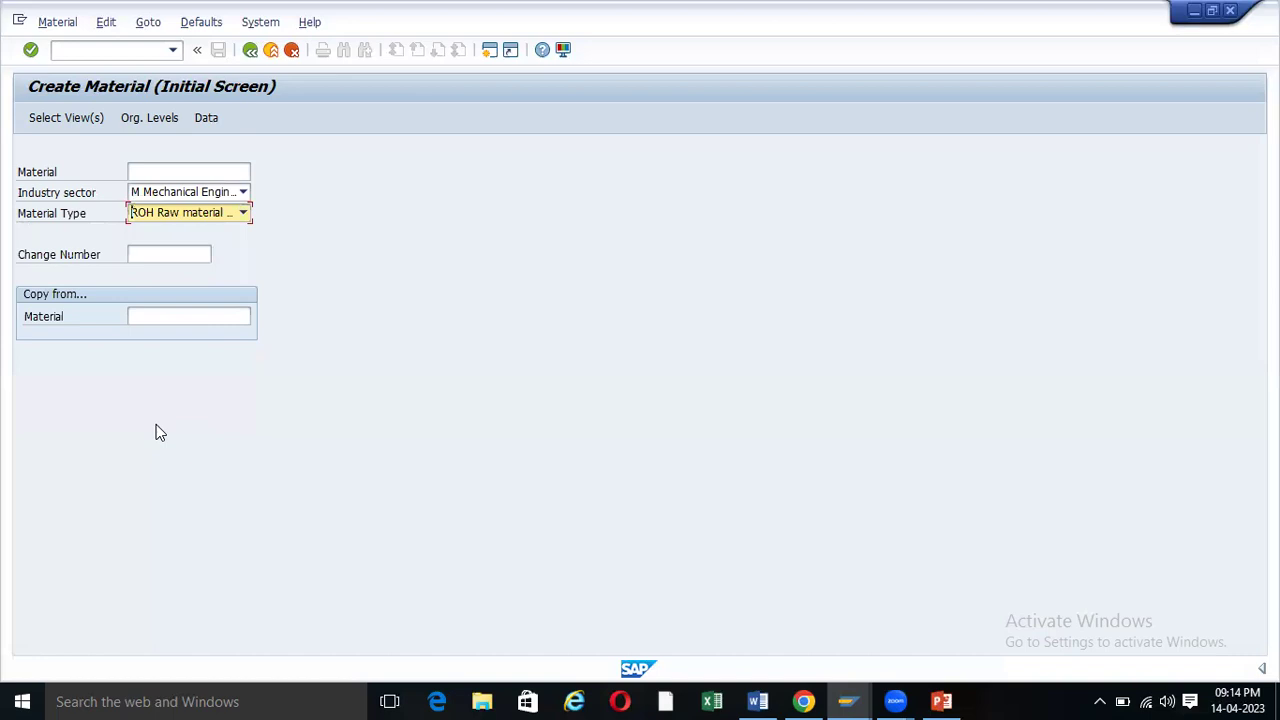
- Recheck the Industry sector and Material Type choices, keeping Mechanical Engineering and ROH Raw material STD*
{"action": "left_click", "coordinate": [247, 192]}
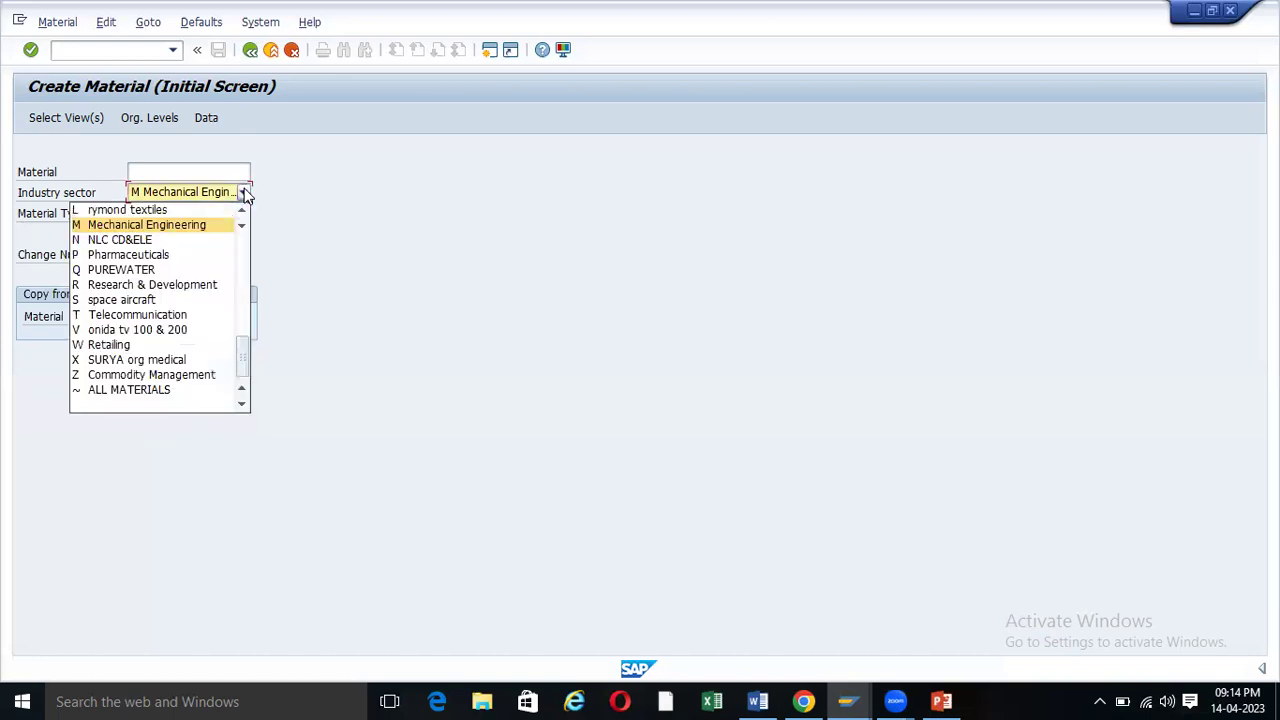
{"action": "left_click", "coordinate": [190, 223]}
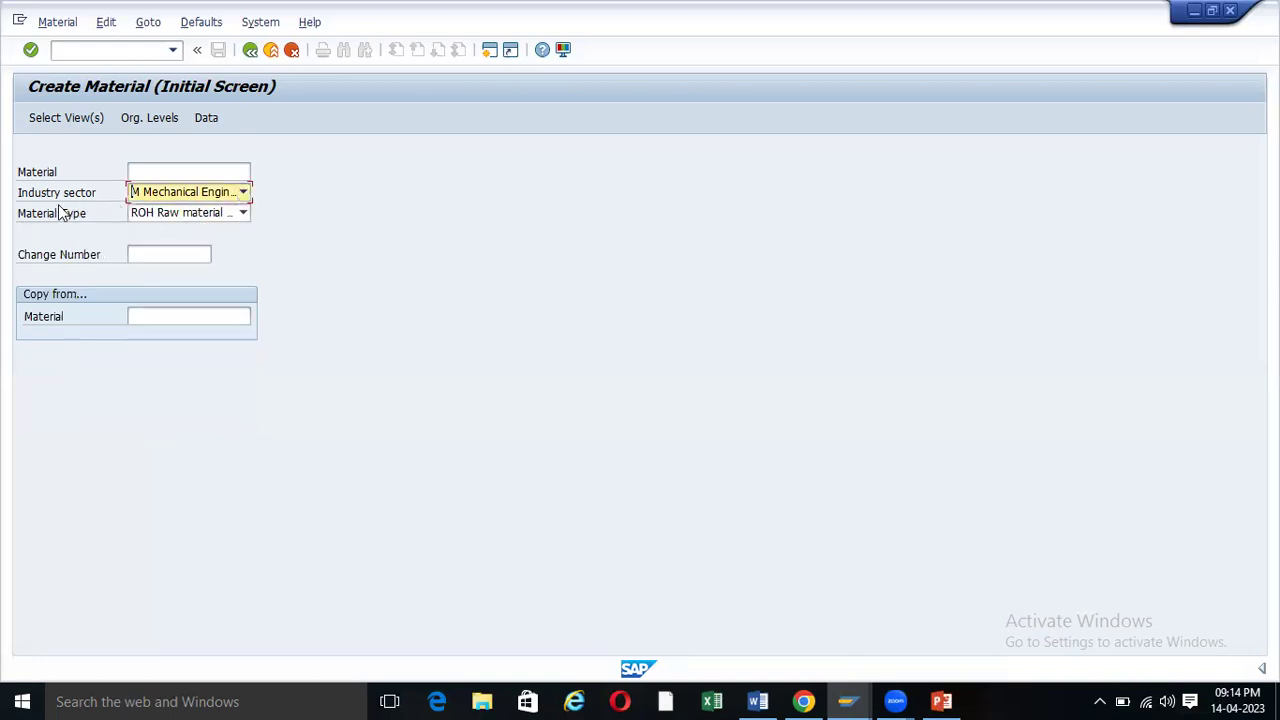
{"action": "left_click", "coordinate": [243, 213]}
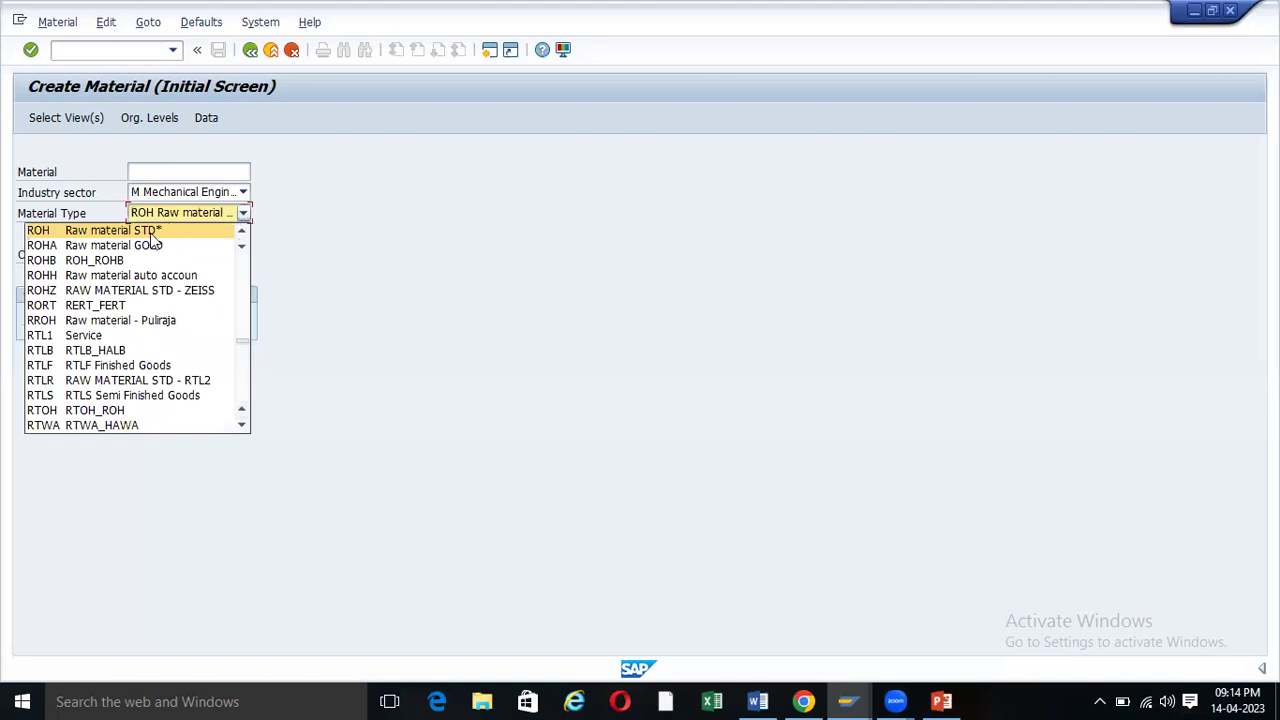
{"action": "left_click", "coordinate": [90, 230]}
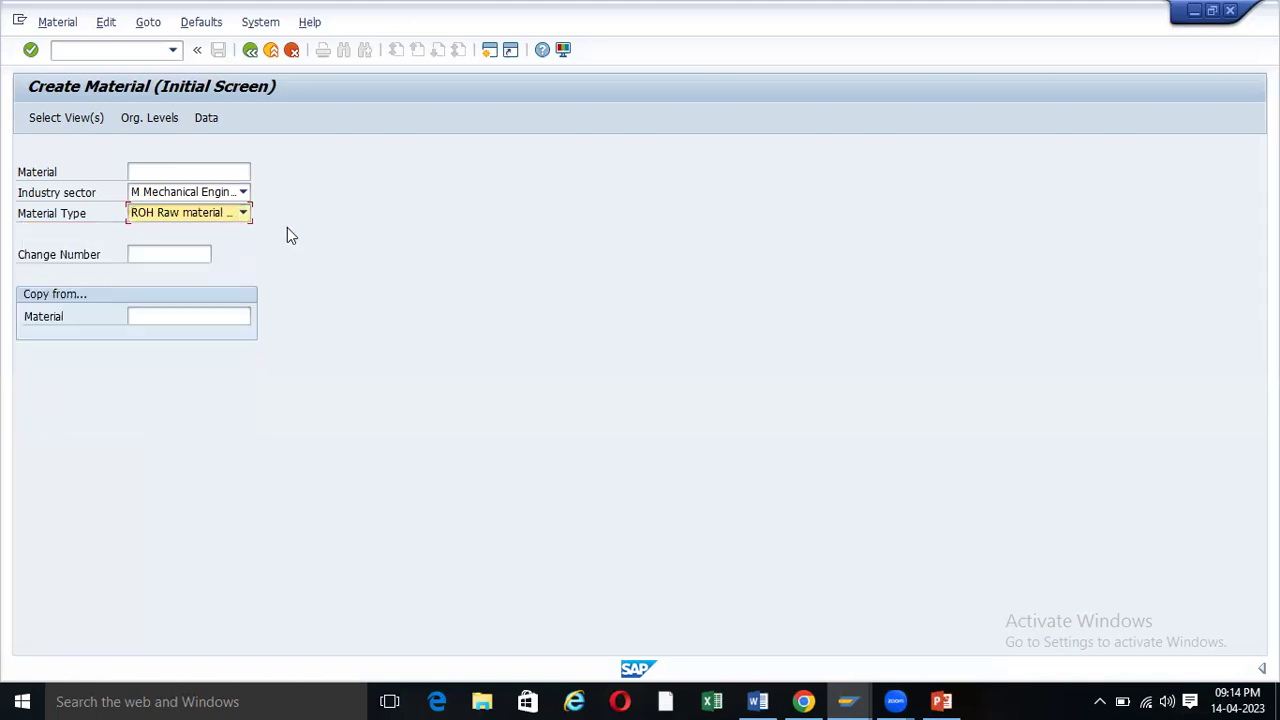
- Open the material's view selection and deselect Basic Data 1, Purchasing, General Plant Data / Storage 1 and Accounting 1
{"action": "key", "text": "Return"}
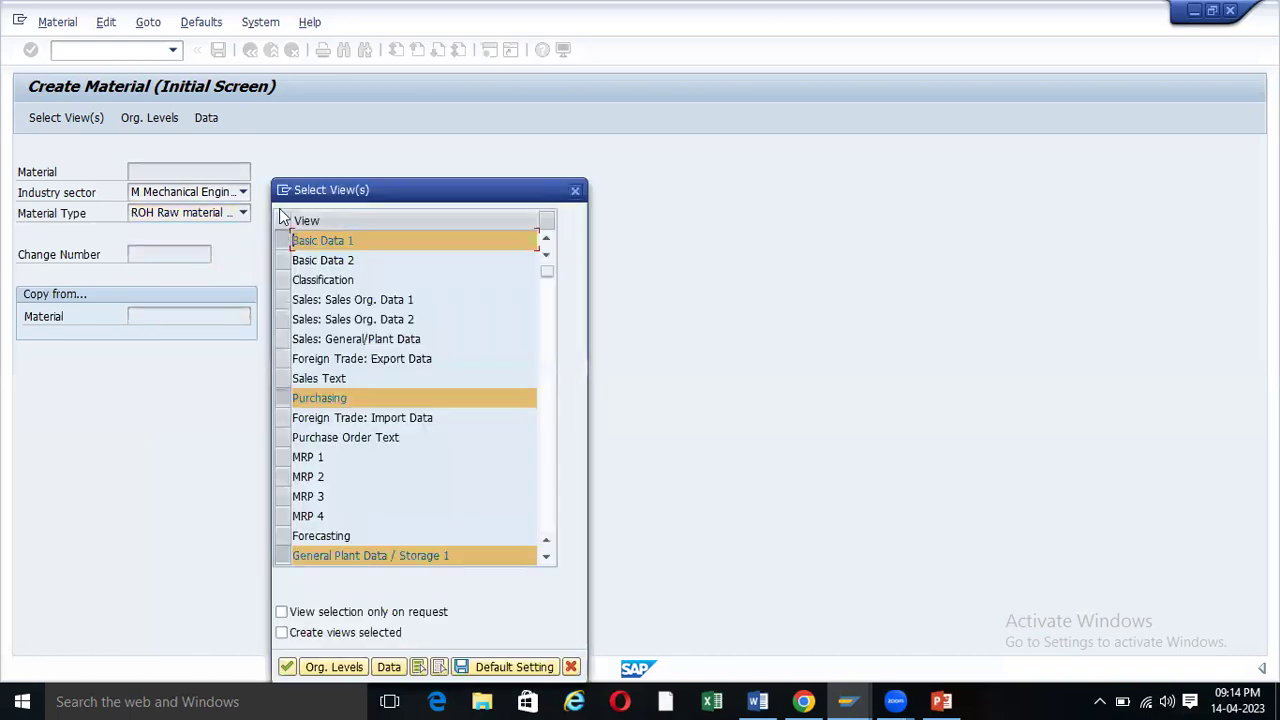
{"action": "scroll", "coordinate": [326, 325], "scroll_direction": "down", "scroll_amount": 2}
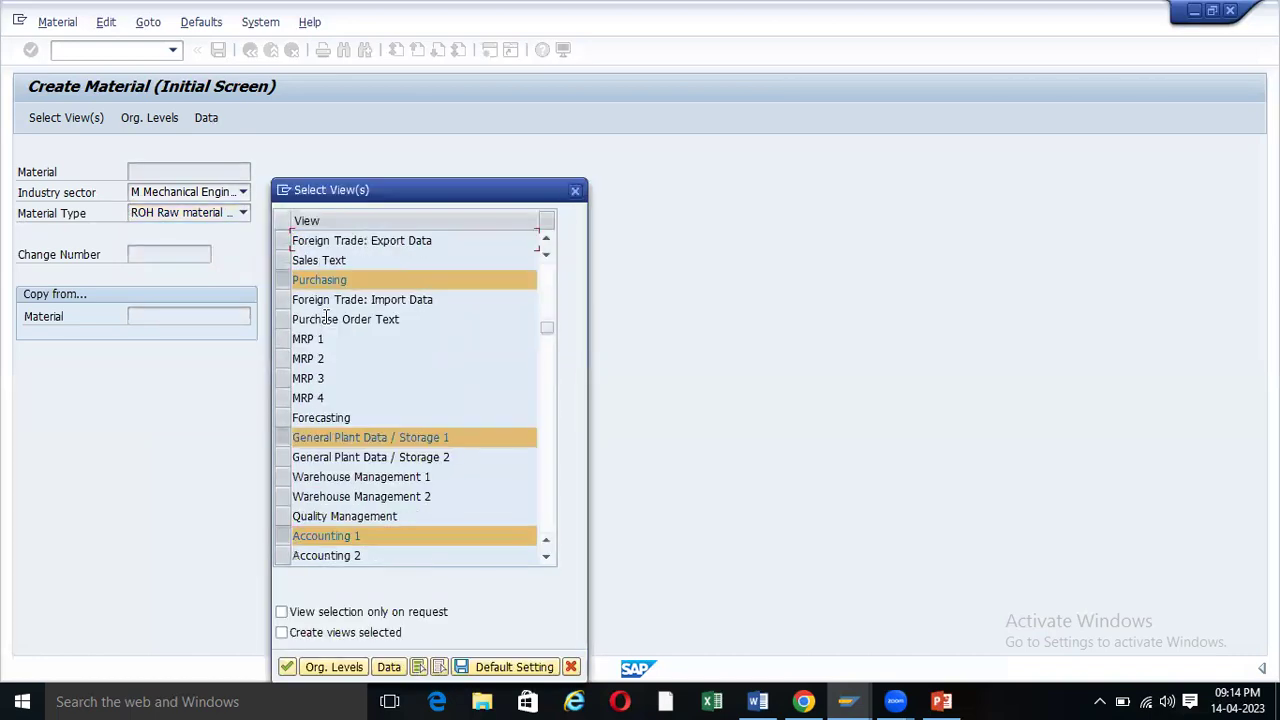
{"action": "scroll", "coordinate": [326, 317], "scroll_direction": "up", "scroll_amount": 2}
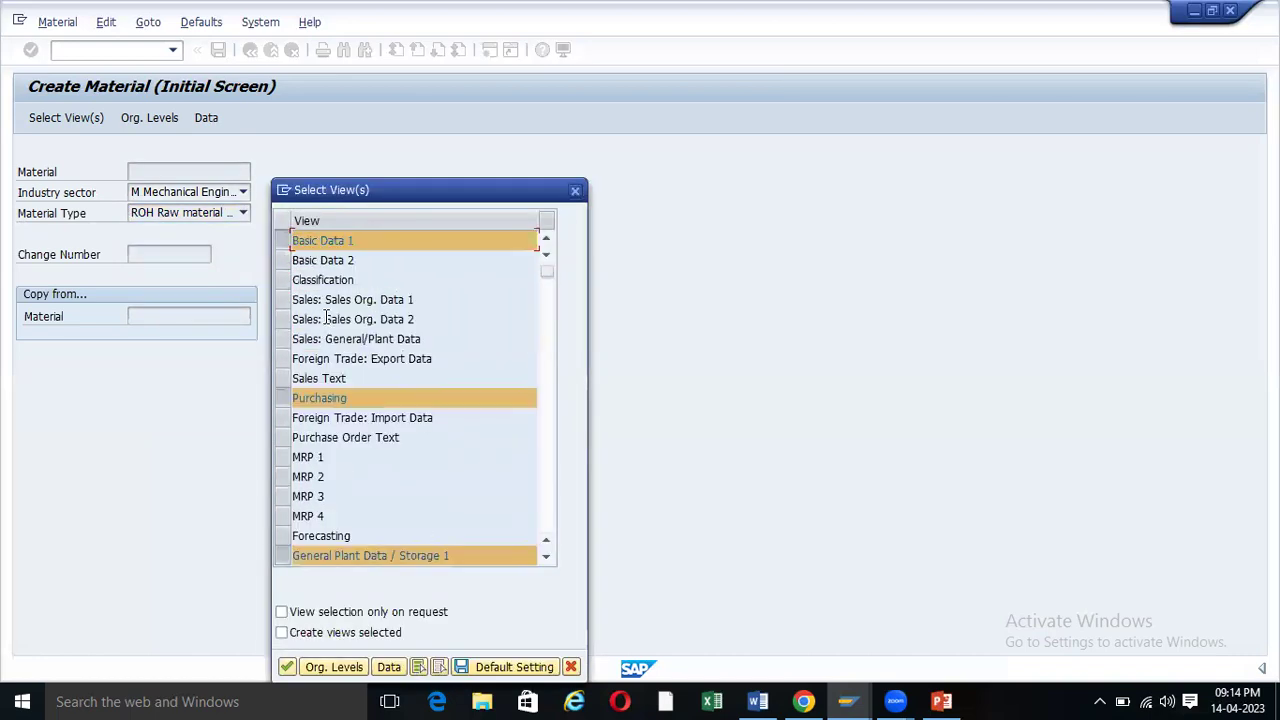
{"action": "left_click", "coordinate": [286, 242]}
{"action": "left_click", "coordinate": [284, 398]}
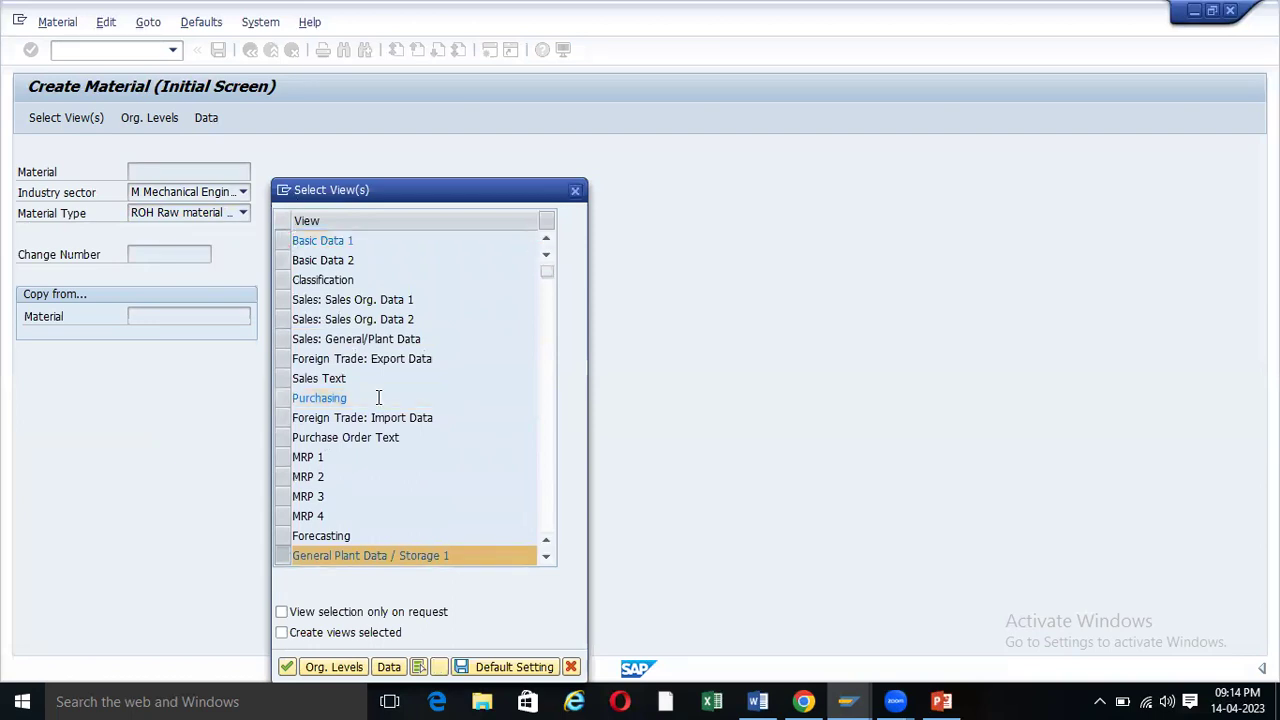
{"action": "scroll", "coordinate": [296, 494], "scroll_direction": "down", "scroll_amount": 1}
{"action": "left_click", "coordinate": [283, 496]}
{"action": "scroll", "coordinate": [285, 492], "scroll_direction": "down", "scroll_amount": 2}
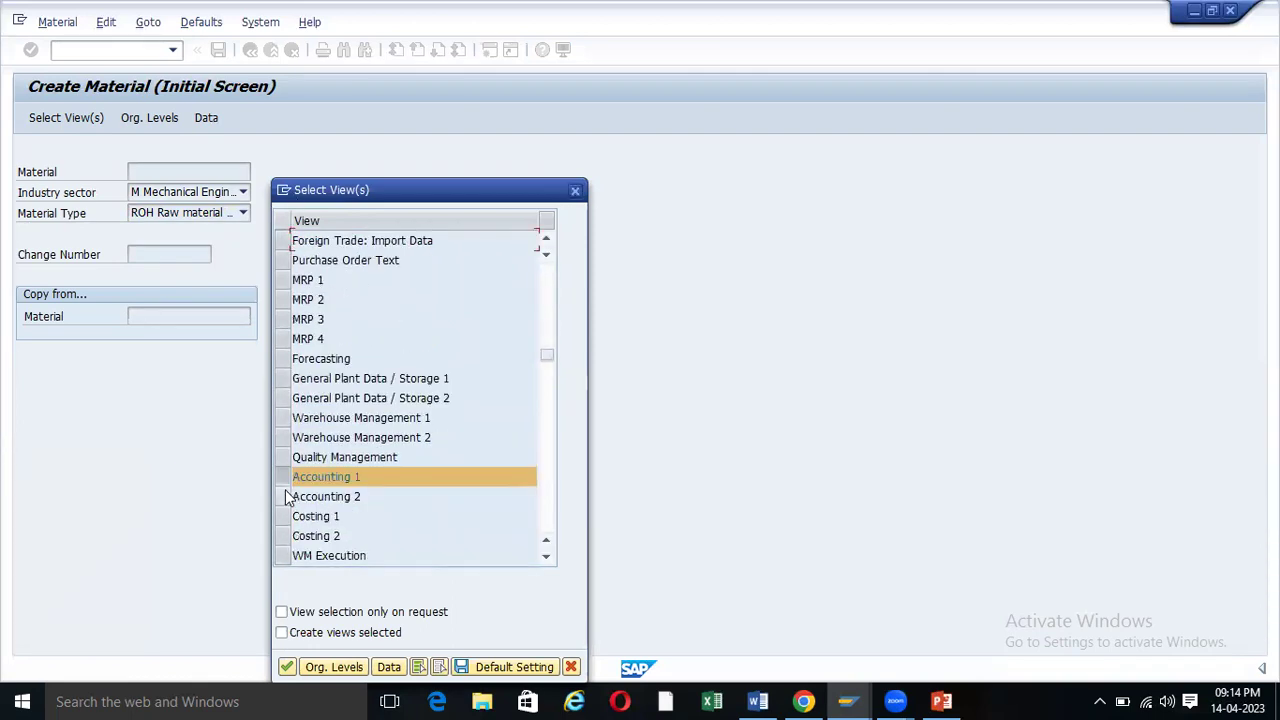
{"action": "left_click", "coordinate": [281, 480]}
{"action": "scroll", "coordinate": [360, 395], "scroll_direction": "up", "scroll_amount": 3}
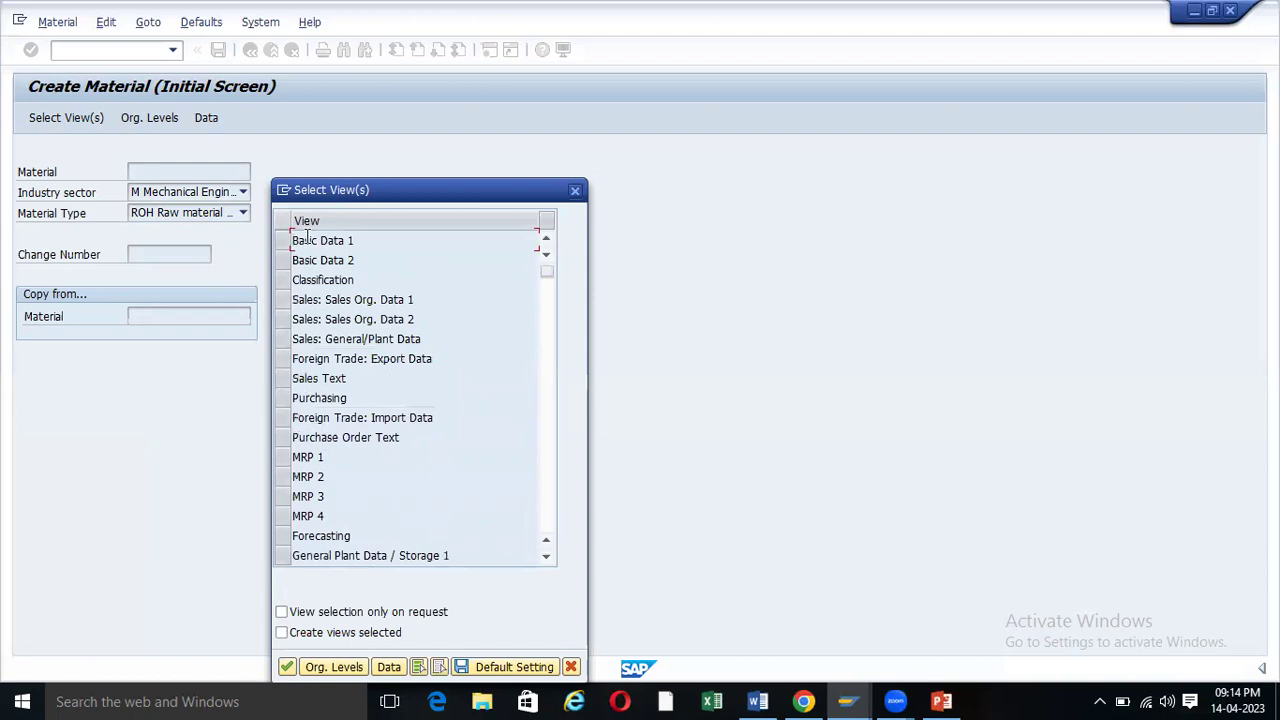
- Select the views Basic Data 1, Basic Data 2, Purchasing, General Plant Data / Storage 1 and Accounting 1
{"action": "left_click_drag", "start_coordinate": [283, 245], "coordinate": [284, 262]}
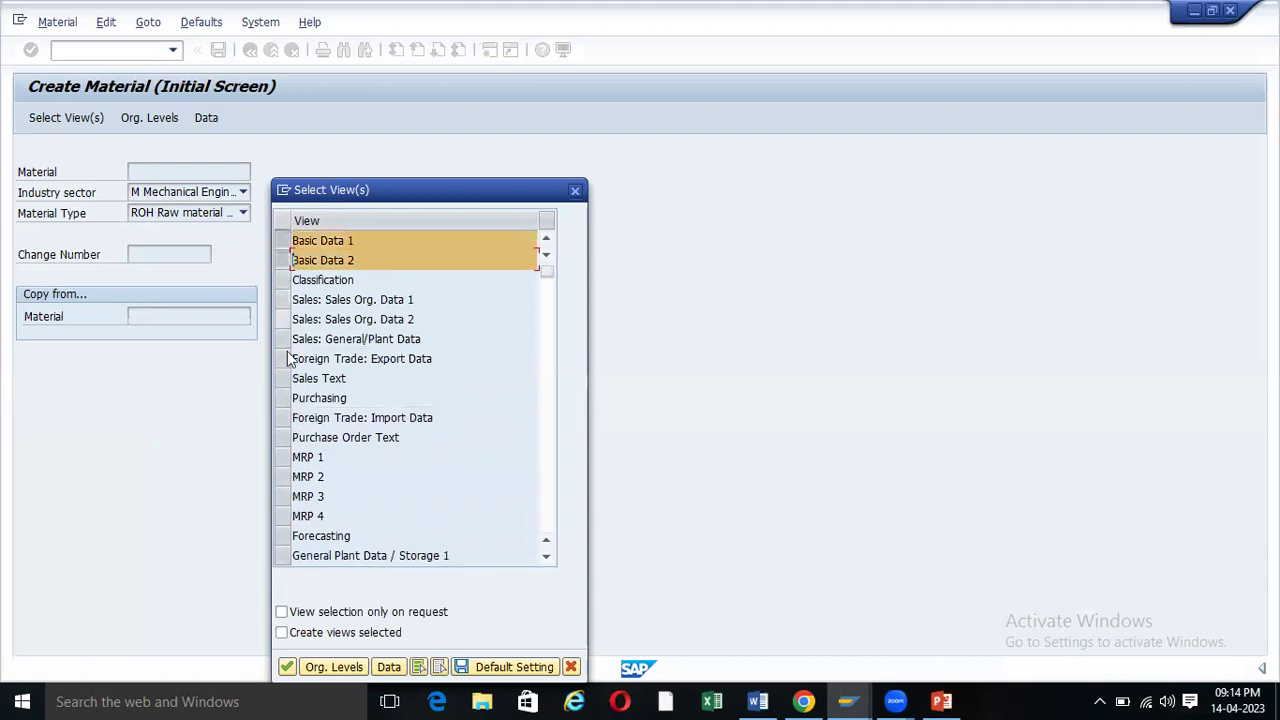
{"action": "left_click", "coordinate": [283, 398]}
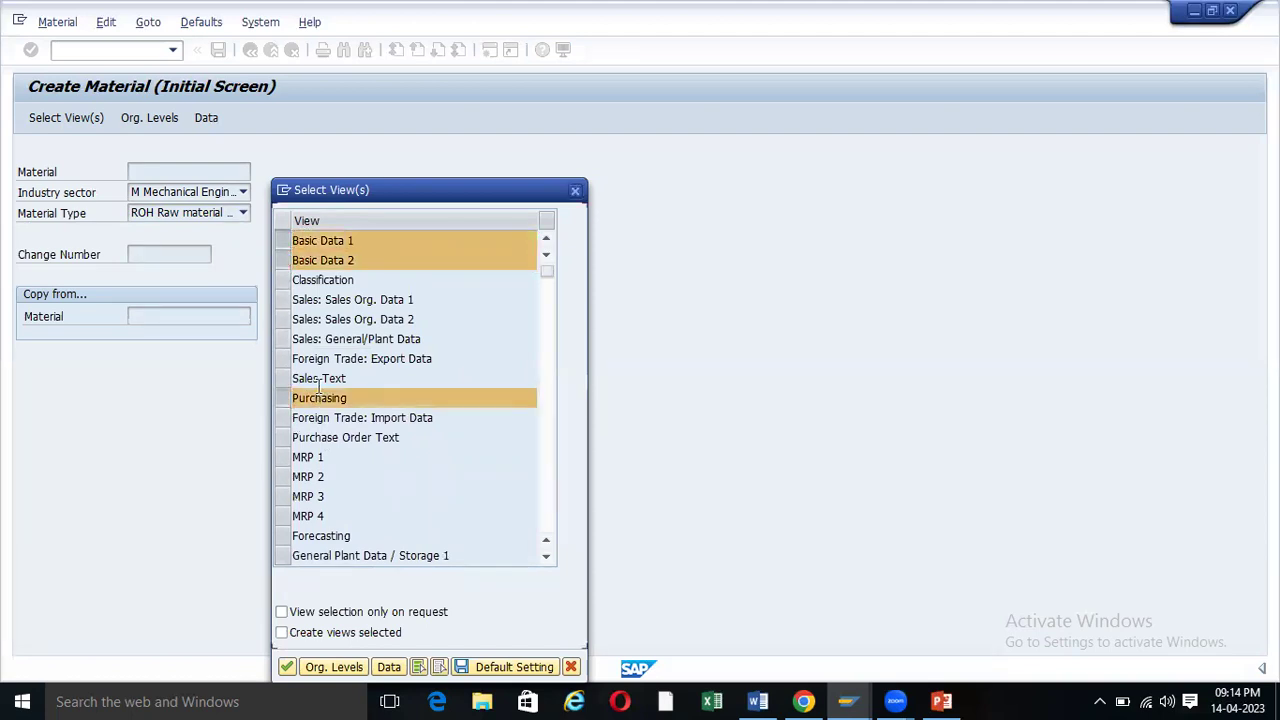
{"action": "scroll", "coordinate": [287, 410], "scroll_direction": "down", "scroll_amount": 2}
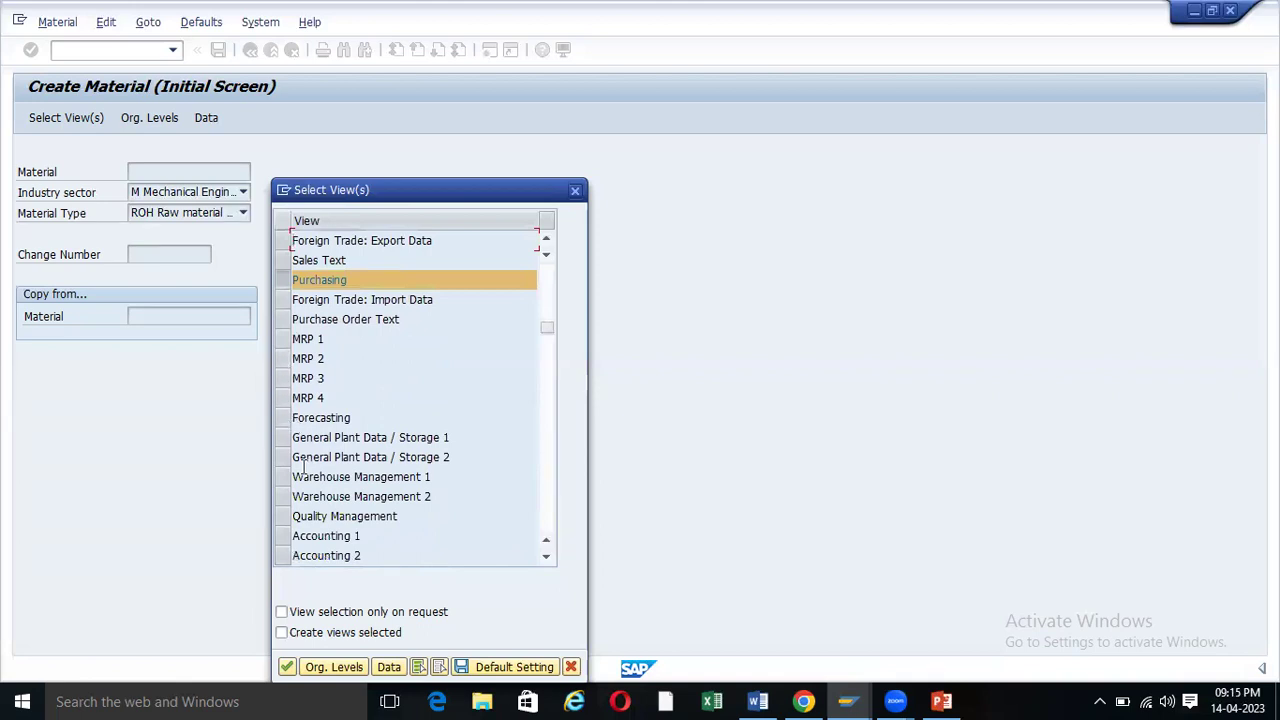
{"action": "left_click", "coordinate": [297, 440]}
{"action": "scroll", "coordinate": [290, 465], "scroll_direction": "down", "scroll_amount": 1}
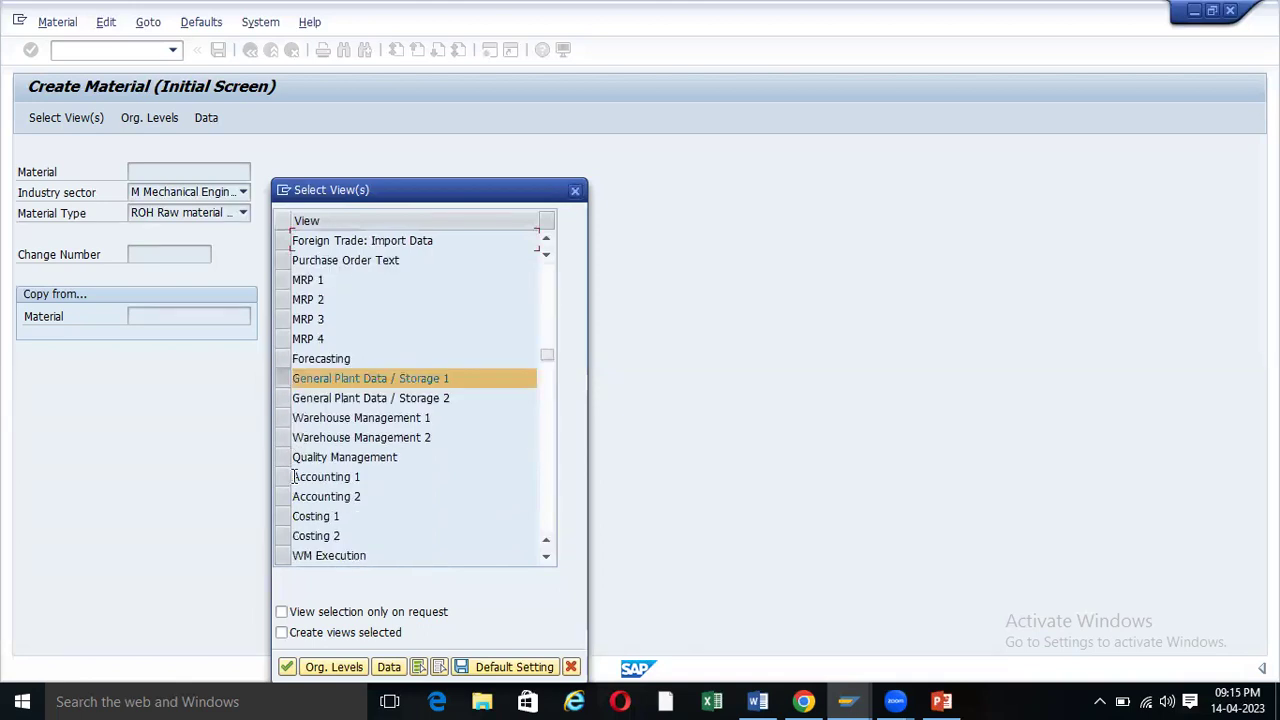
{"action": "left_click", "coordinate": [283, 478]}
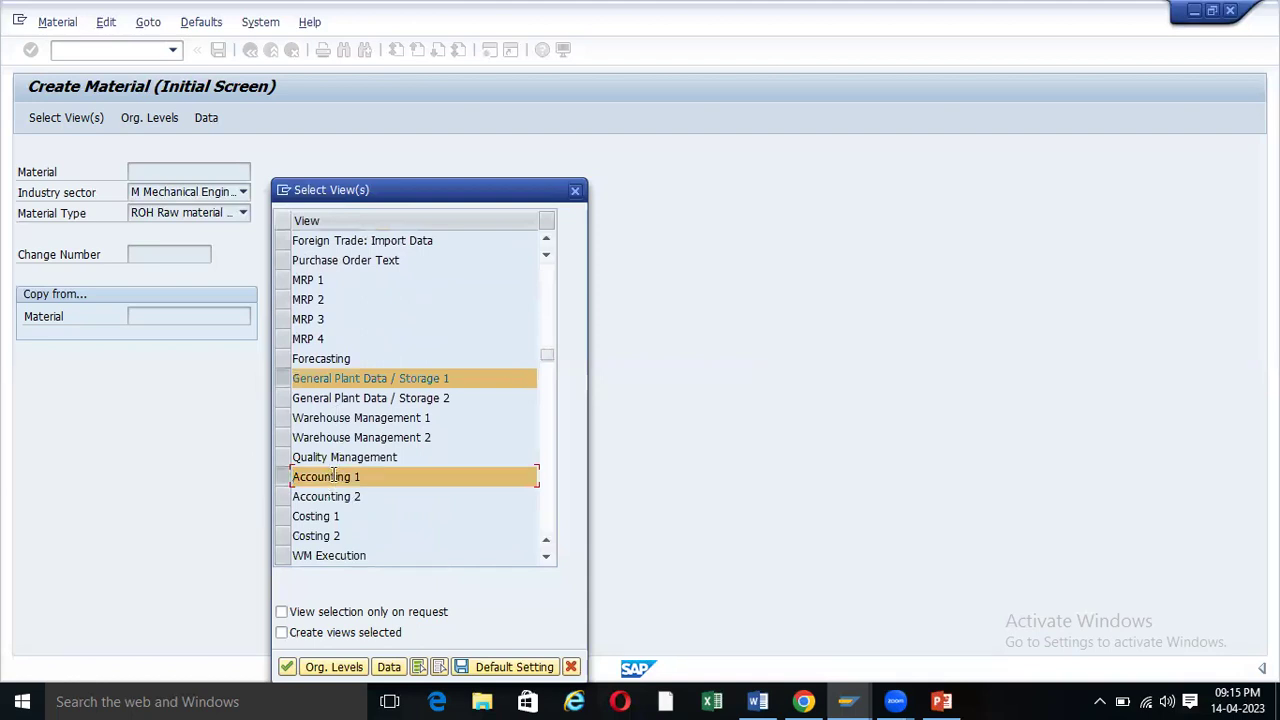
- Review the full list of material views, comparing the selected ones with the sales, MRP, warehouse, quality and costing views
{"action": "scroll", "coordinate": [322, 463], "scroll_direction": "up", "scroll_amount": 3}
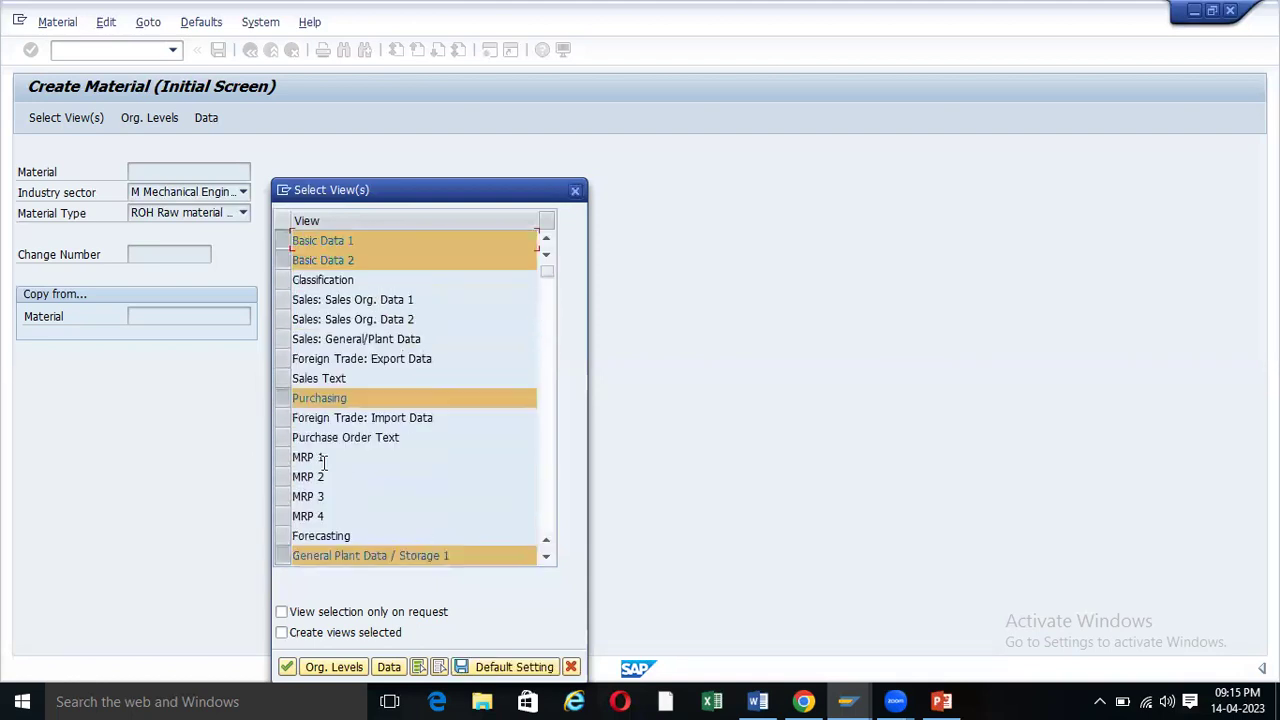
{"action": "scroll", "coordinate": [324, 460], "scroll_direction": "down", "scroll_amount": 1}
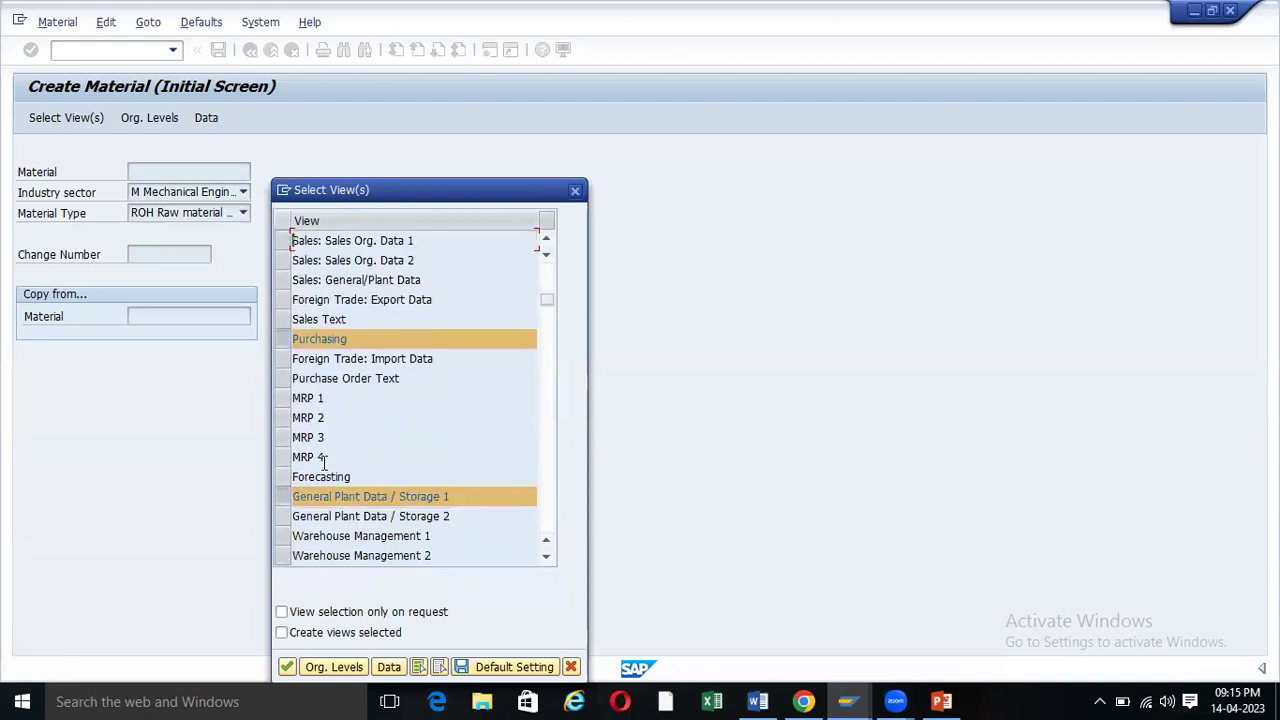
{"action": "scroll", "coordinate": [324, 460], "scroll_direction": "up", "scroll_amount": 1}
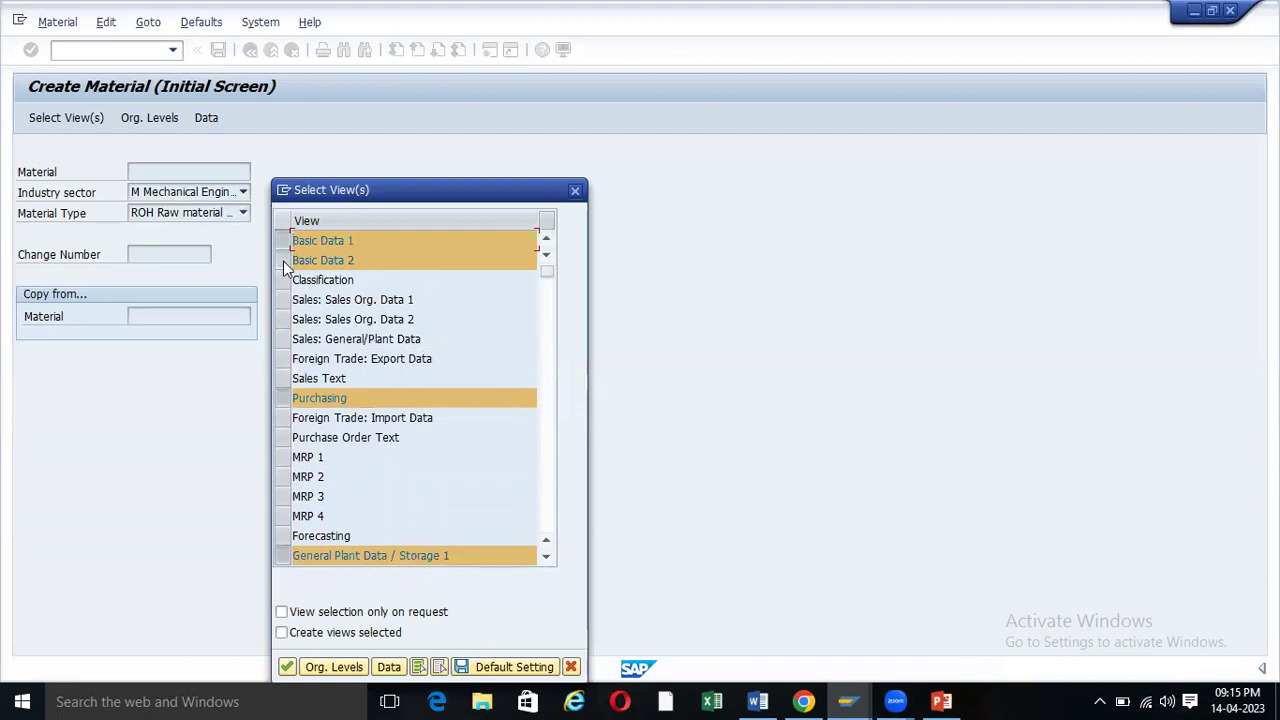
{"action": "scroll", "coordinate": [300, 375], "scroll_direction": "down", "scroll_amount": 1}
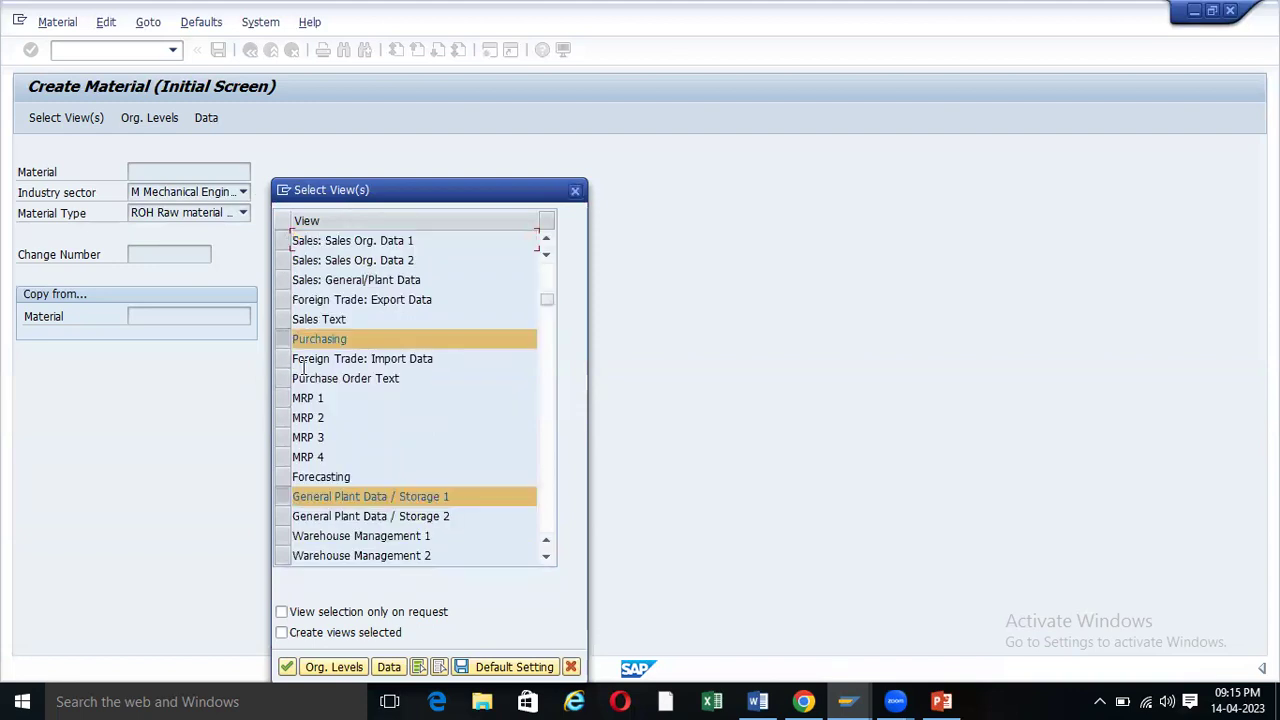
{"action": "scroll", "coordinate": [303, 368], "scroll_direction": "down", "scroll_amount": 2}
{"action": "scroll", "coordinate": [307, 305], "scroll_direction": "up", "scroll_amount": 1}
{"action": "scroll", "coordinate": [307, 305], "scroll_direction": "down", "scroll_amount": 1}
{"action": "scroll", "coordinate": [307, 300], "scroll_direction": "up", "scroll_amount": 1}
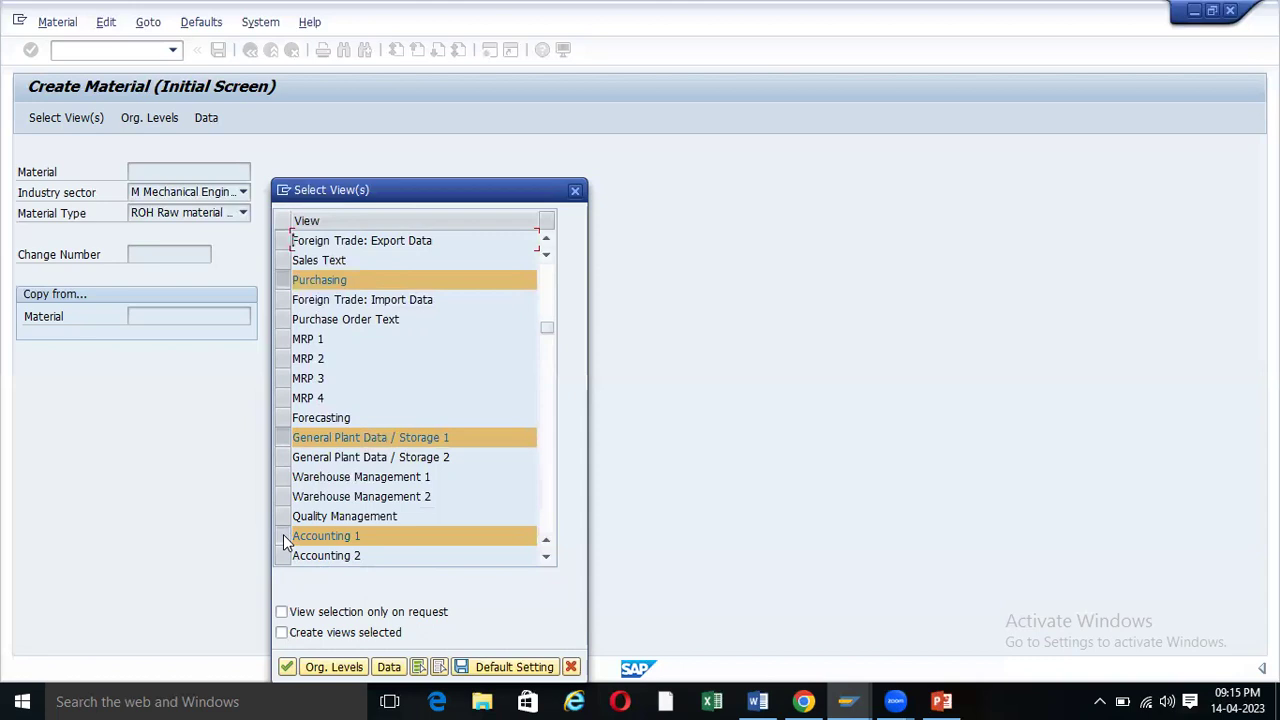
{"action": "scroll", "coordinate": [310, 370], "scroll_direction": "up", "scroll_amount": 2}
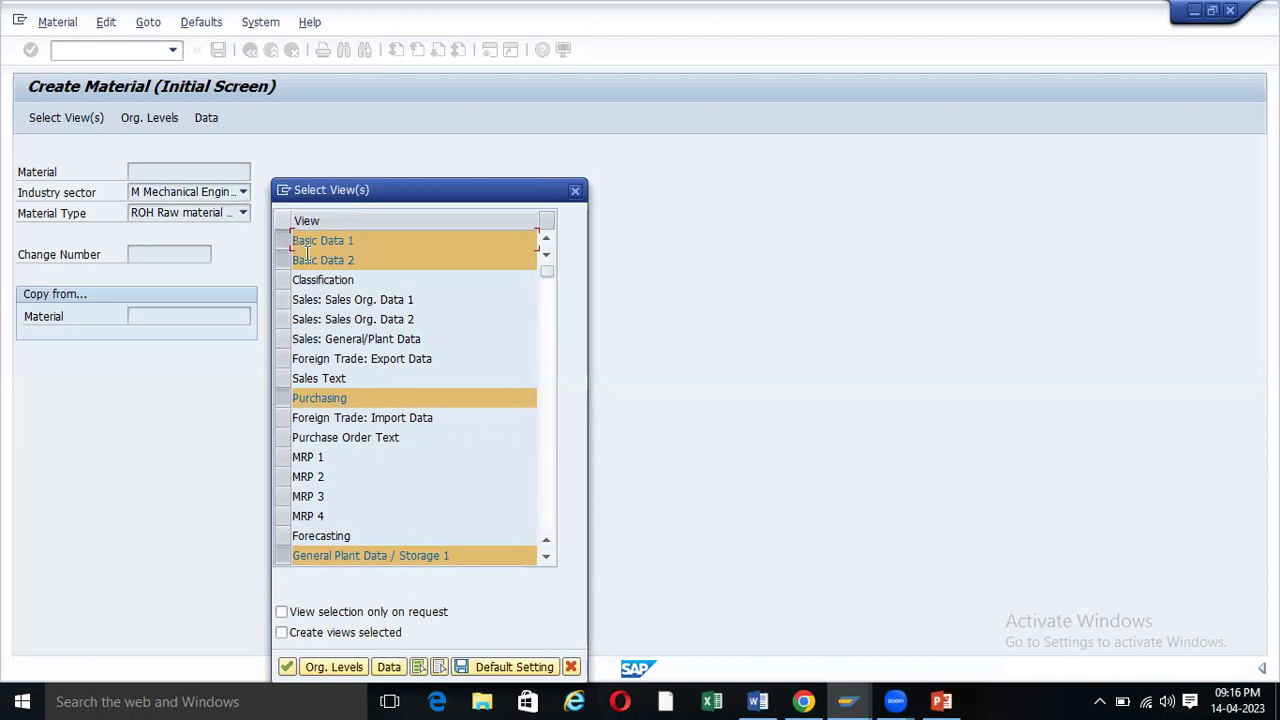
{"action": "scroll", "coordinate": [318, 435], "scroll_direction": "down", "scroll_amount": 1}
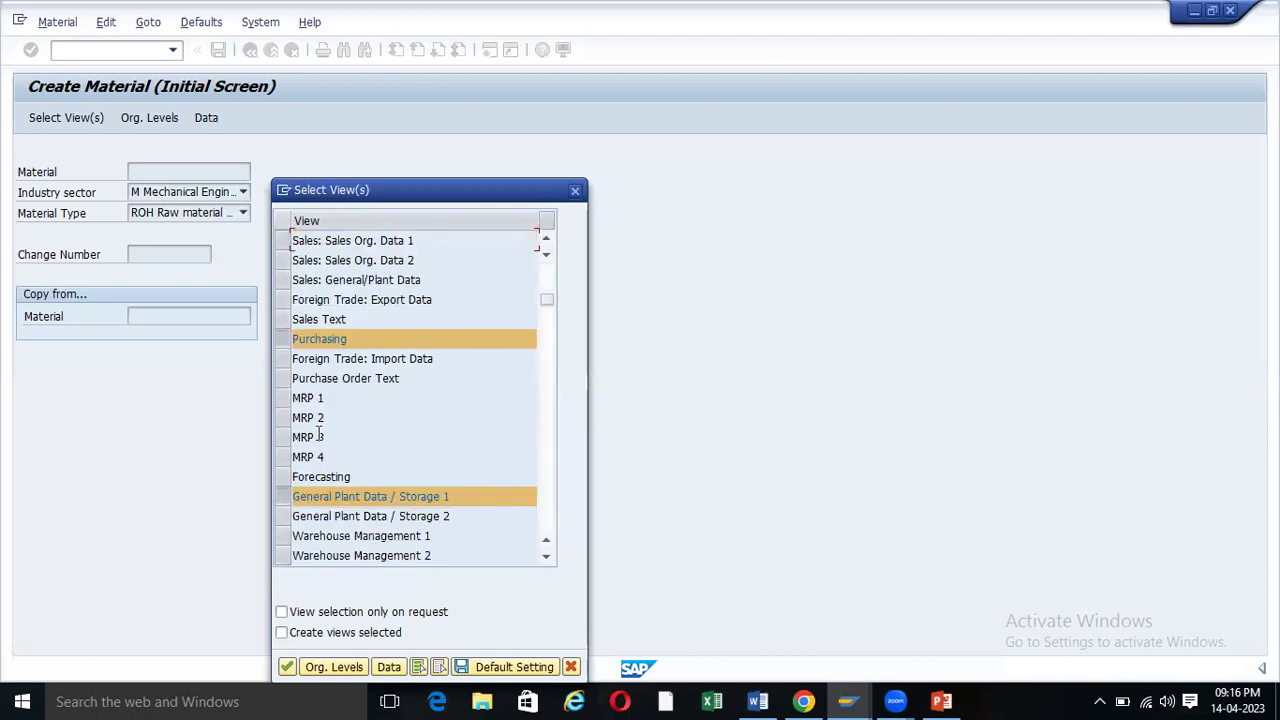
{"action": "scroll", "coordinate": [318, 435], "scroll_direction": "down", "scroll_amount": 1}
{"action": "scroll", "coordinate": [318, 487], "scroll_direction": "up", "scroll_amount": 2}
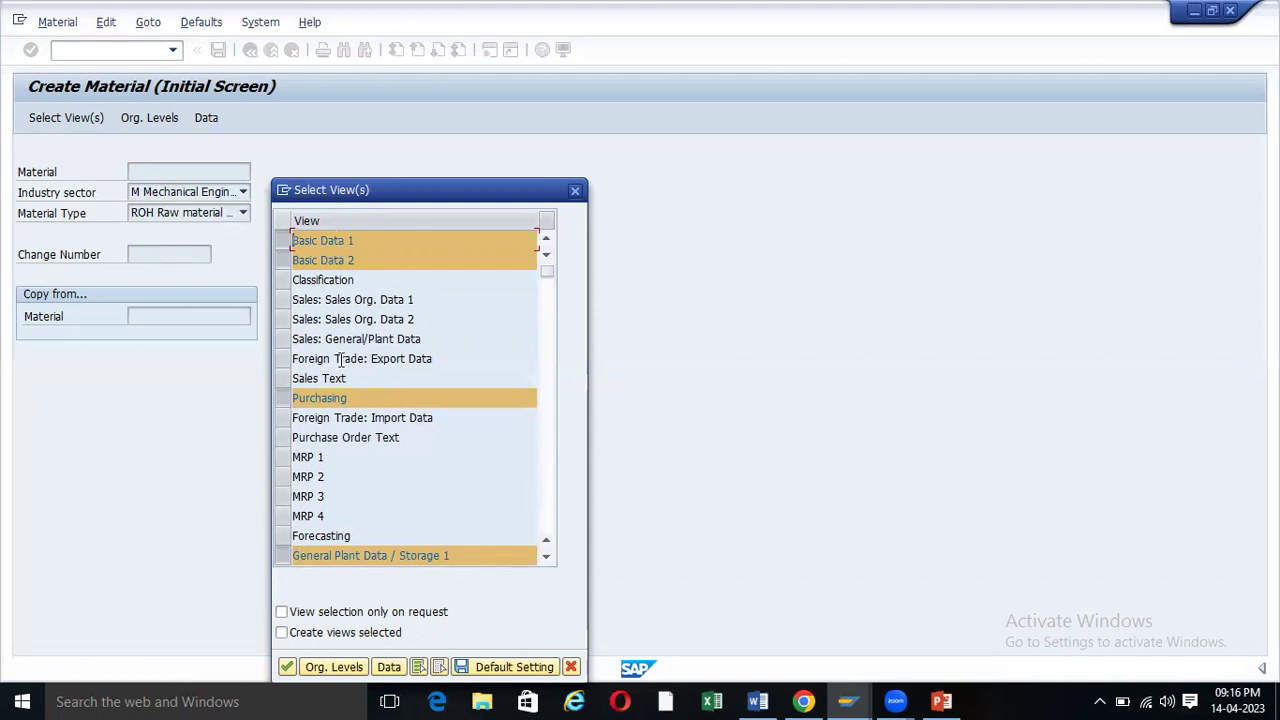
{"action": "scroll", "coordinate": [342, 358], "scroll_direction": "down", "scroll_amount": 3}
{"action": "scroll", "coordinate": [342, 358], "scroll_direction": "down", "scroll_amount": 1}
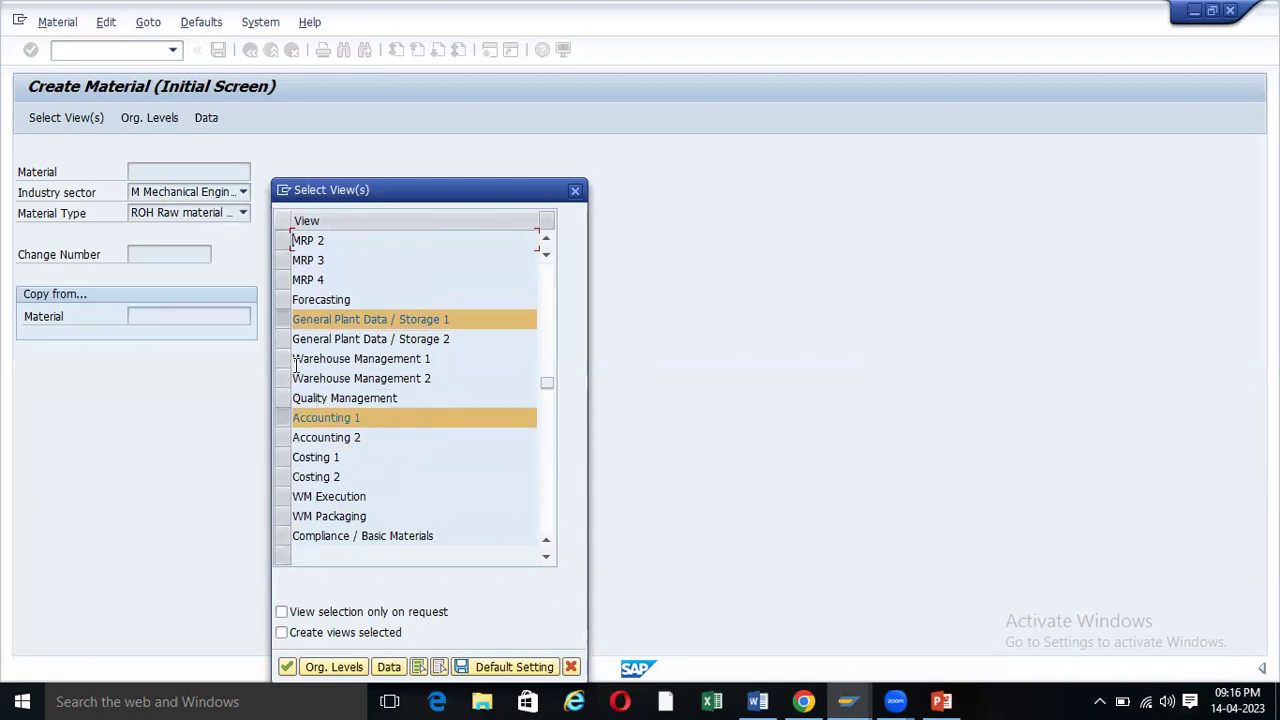
{"action": "scroll", "coordinate": [296, 368], "scroll_direction": "up", "scroll_amount": 1}
{"action": "scroll", "coordinate": [294, 370], "scroll_direction": "up", "scroll_amount": 1}
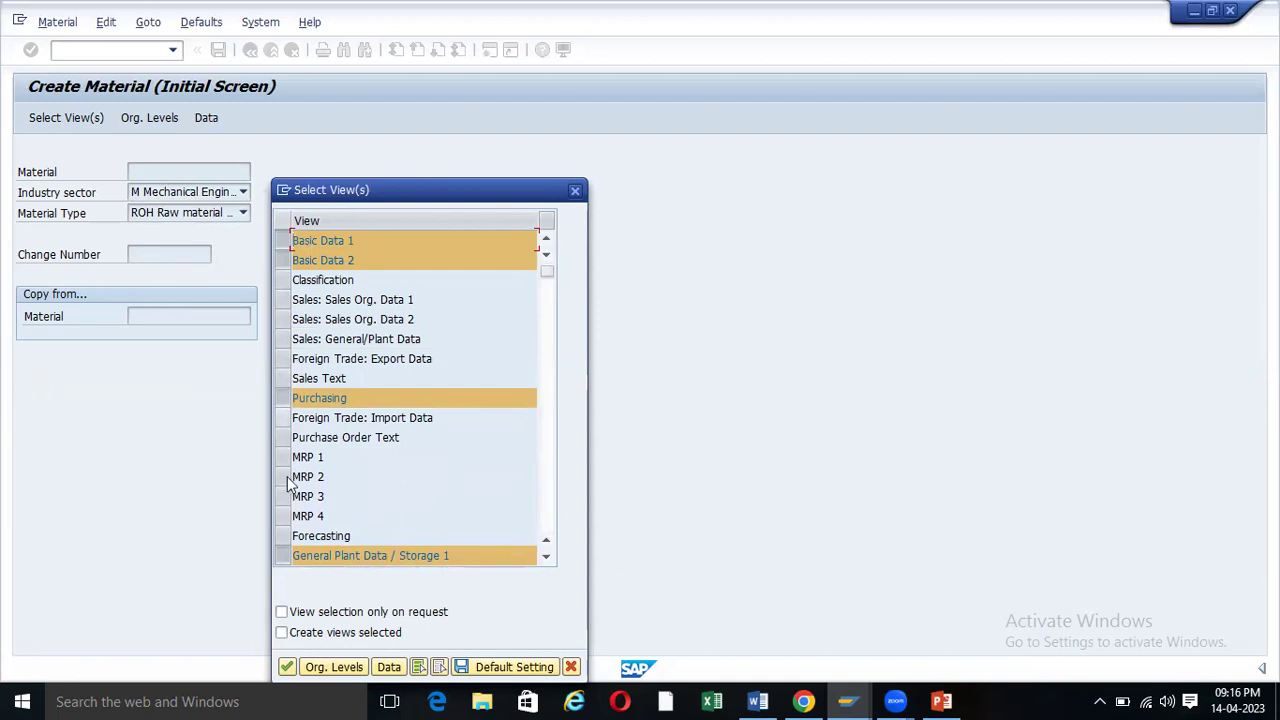
{"action": "scroll", "coordinate": [293, 452], "scroll_direction": "down", "scroll_amount": 1}
{"action": "scroll", "coordinate": [294, 450], "scroll_direction": "up", "scroll_amount": 1}
{"action": "scroll", "coordinate": [295, 450], "scroll_direction": "down", "scroll_amount": 3}
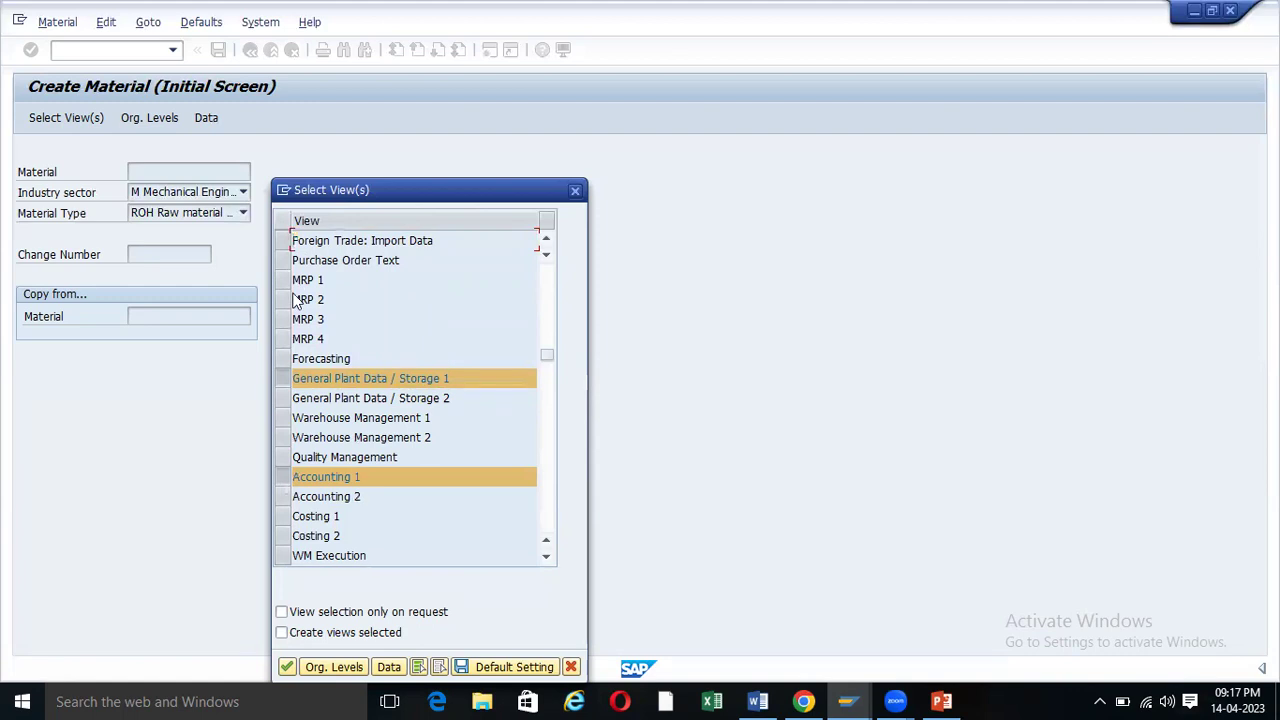
{"action": "scroll", "coordinate": [314, 400], "scroll_direction": "up", "scroll_amount": 2}
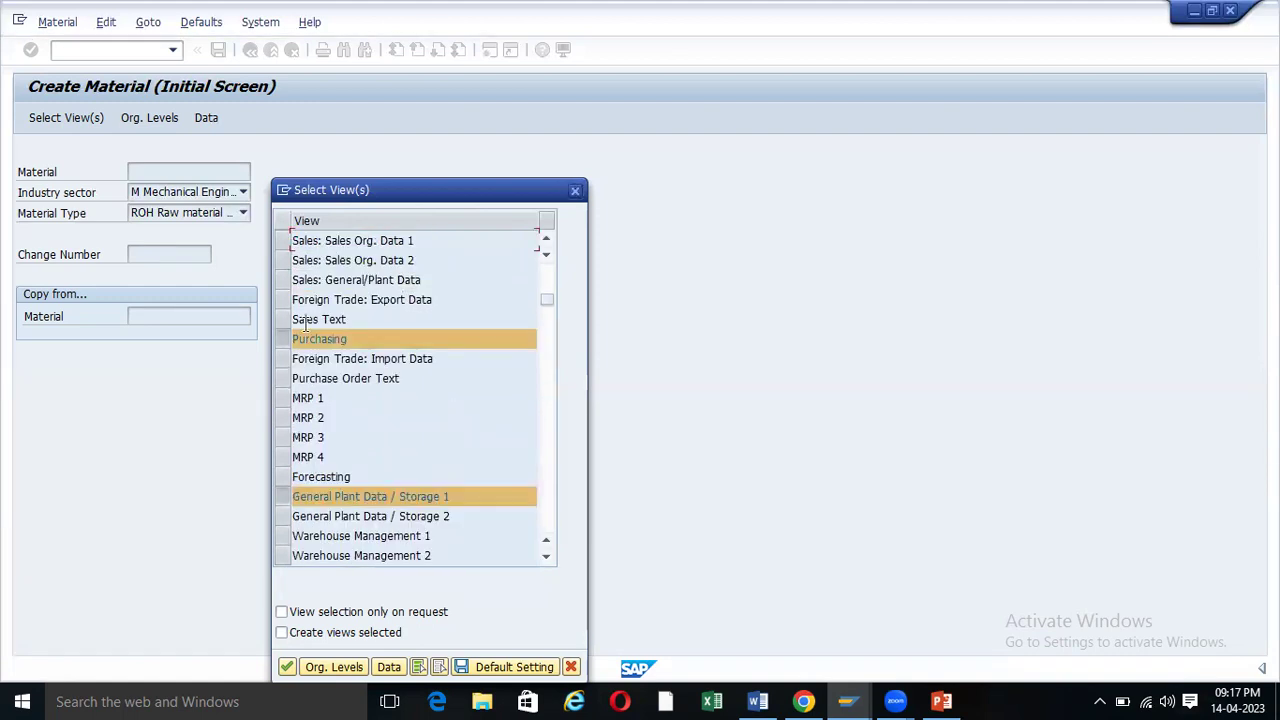
{"action": "scroll", "coordinate": [330, 275], "scroll_direction": "up", "scroll_amount": 1}
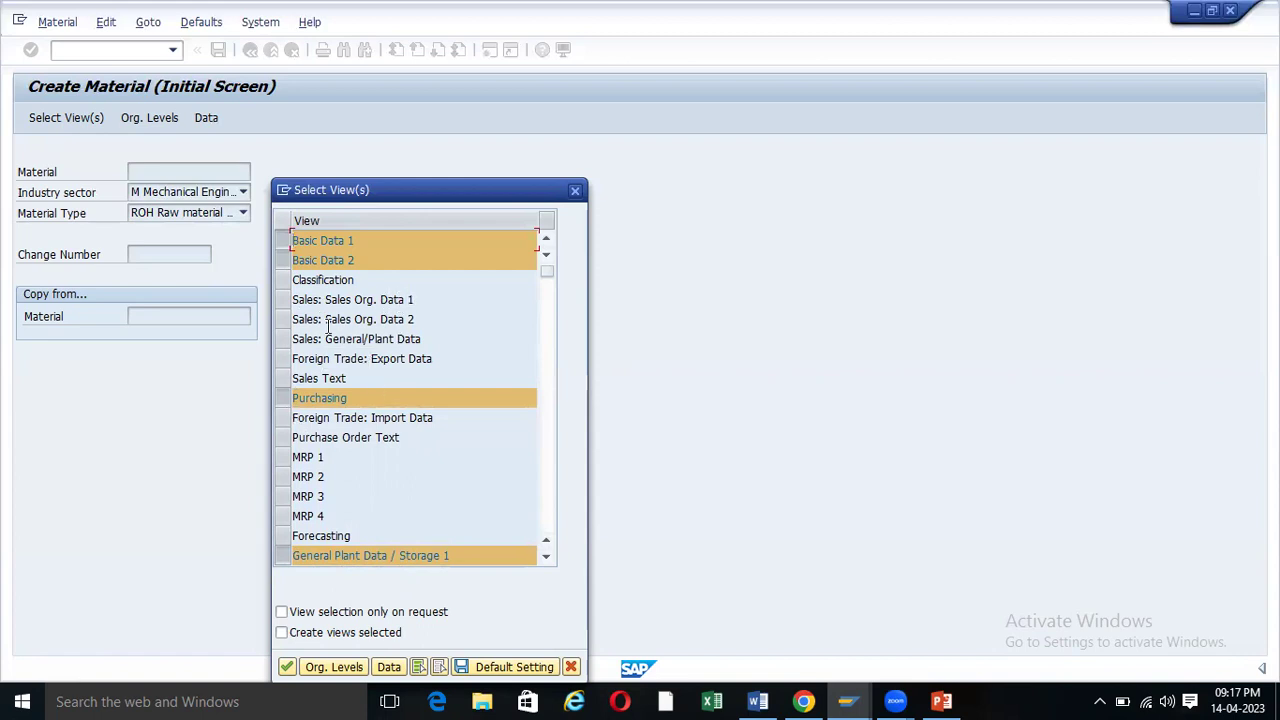
{"action": "scroll", "coordinate": [318, 437], "scroll_direction": "down", "scroll_amount": 4}
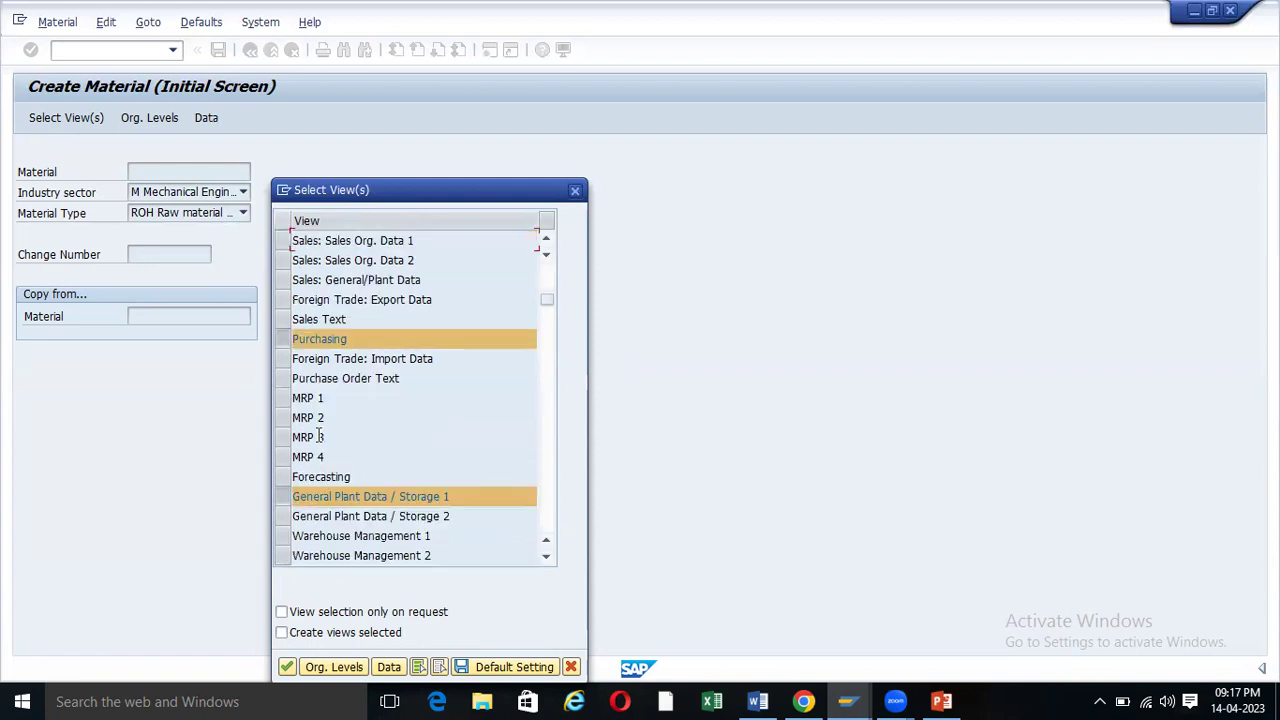
{"action": "scroll", "coordinate": [318, 435], "scroll_direction": "down", "scroll_amount": 2}
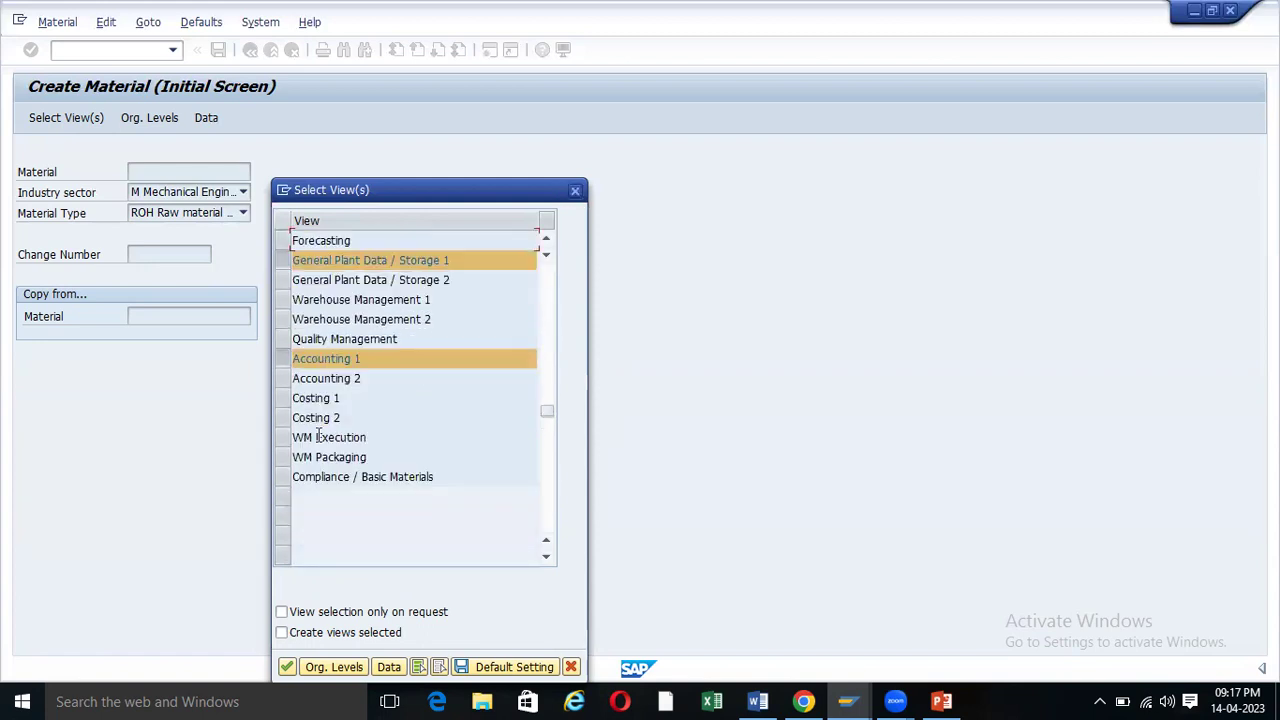
{"action": "scroll", "coordinate": [318, 437], "scroll_direction": "up", "scroll_amount": 1}
{"action": "scroll", "coordinate": [318, 440], "scroll_direction": "up", "scroll_amount": 2}
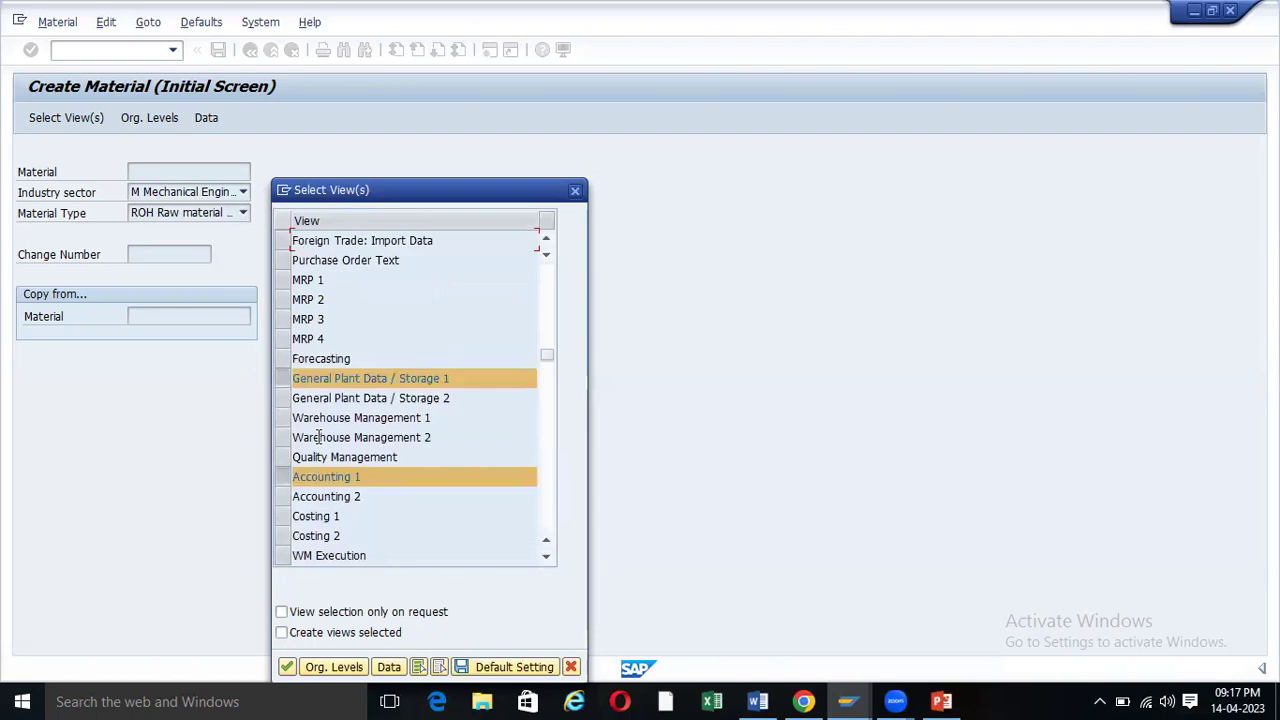
{"action": "scroll", "coordinate": [318, 437], "scroll_direction": "up", "scroll_amount": 2}
{"action": "scroll", "coordinate": [318, 437], "scroll_direction": "down", "scroll_amount": 3}
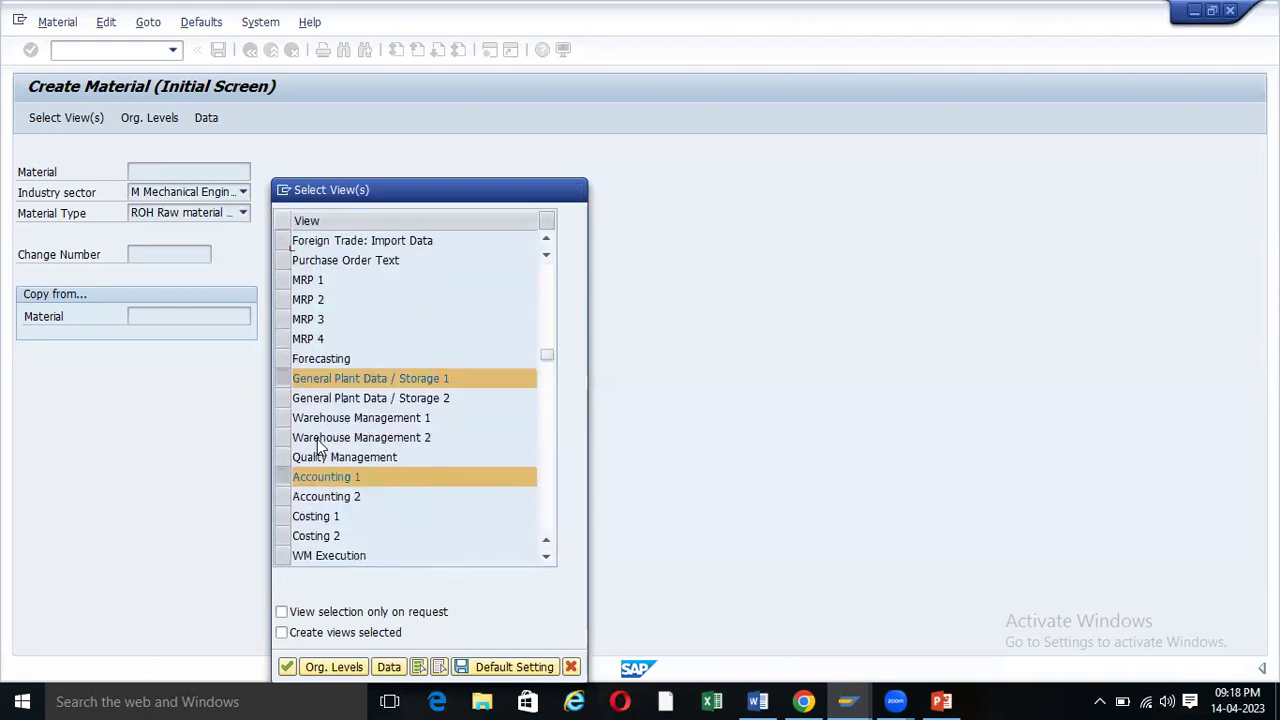
- Accept the selected views and set the organizational levels to plant 9PMT and storage location 1000
{"action": "left_click", "coordinate": [287, 667]}
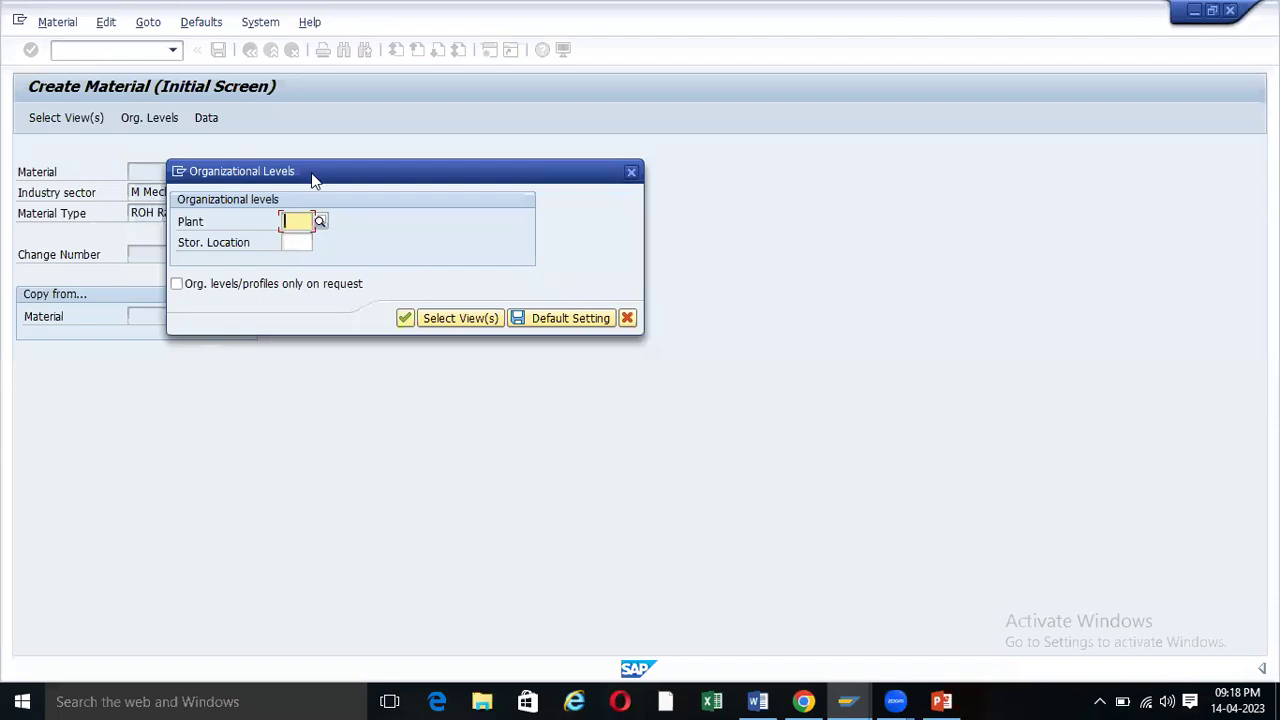
{"action": "left_click_drag", "start_coordinate": [311, 167], "coordinate": [418, 170]}
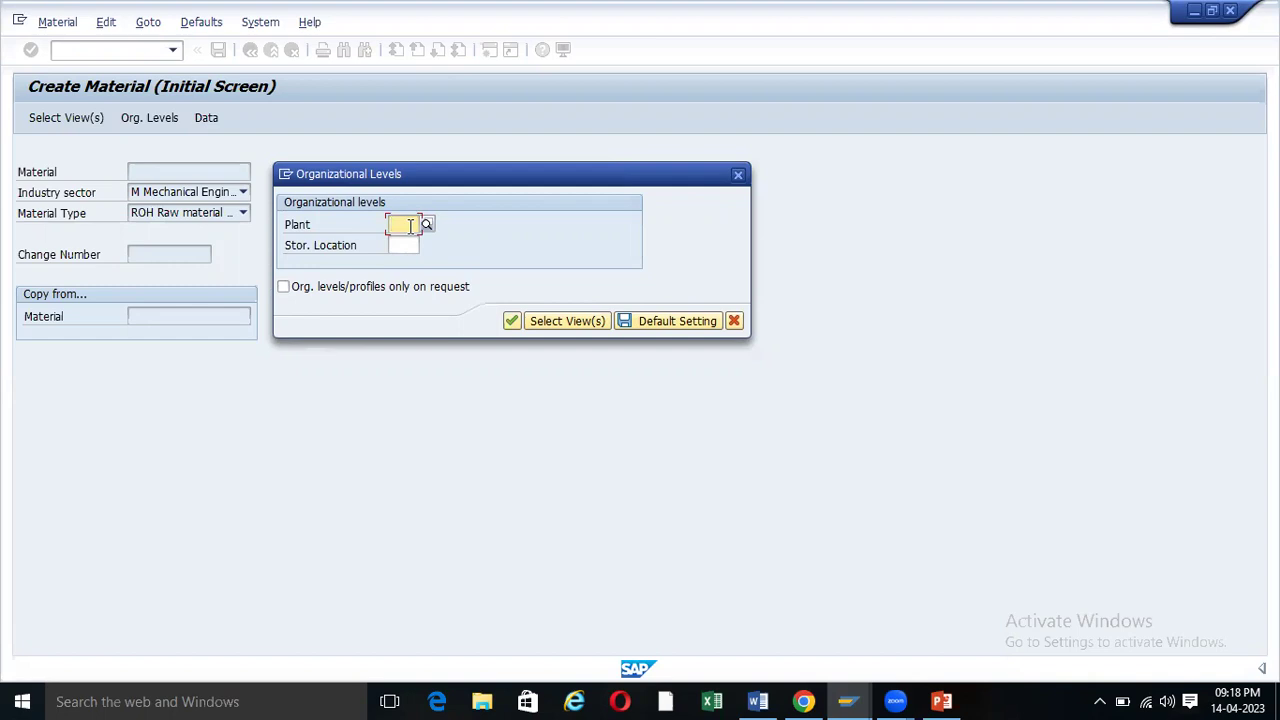
{"action": "type", "text": "9p"}
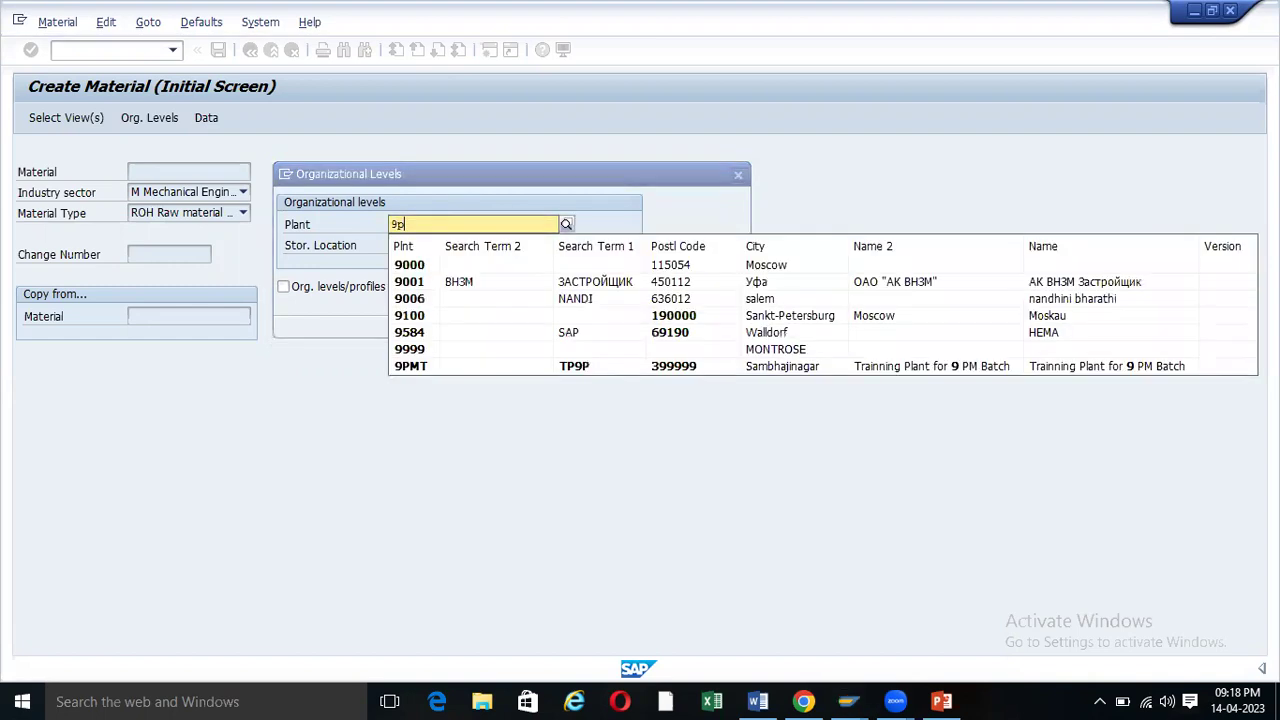
{"action": "type", "text": "mt"}
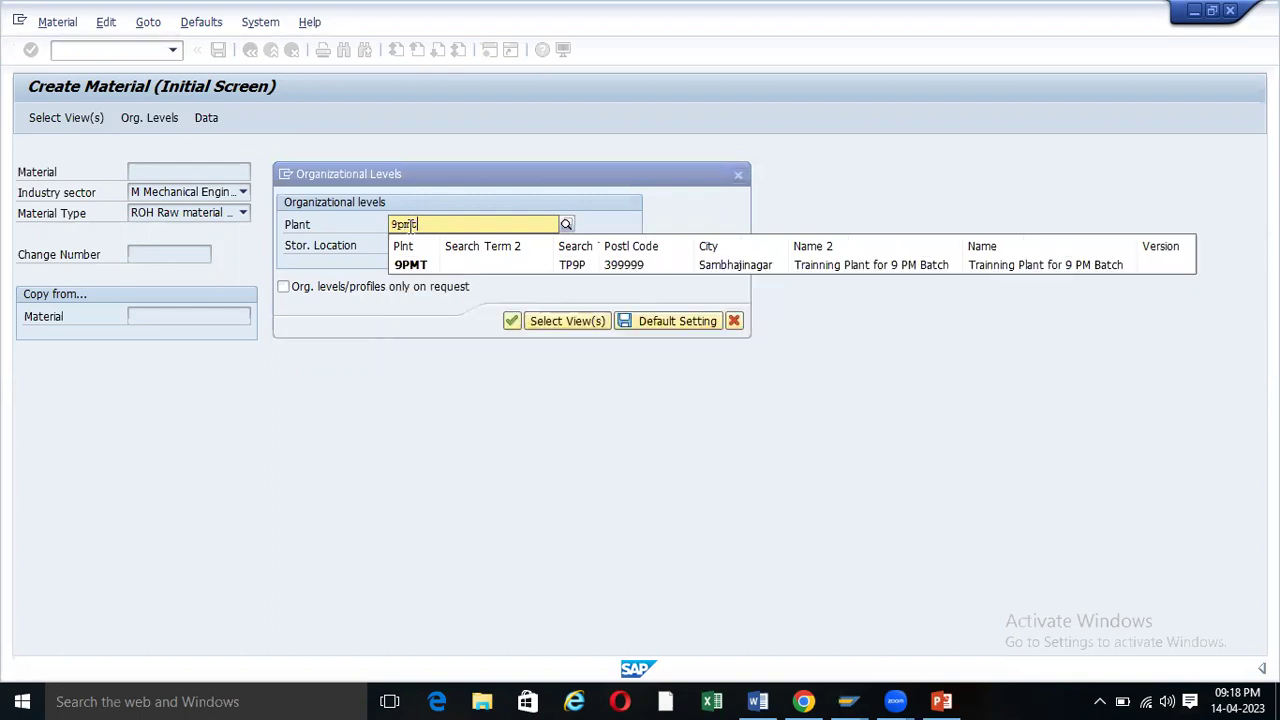
{"action": "left_click", "coordinate": [407, 265]}
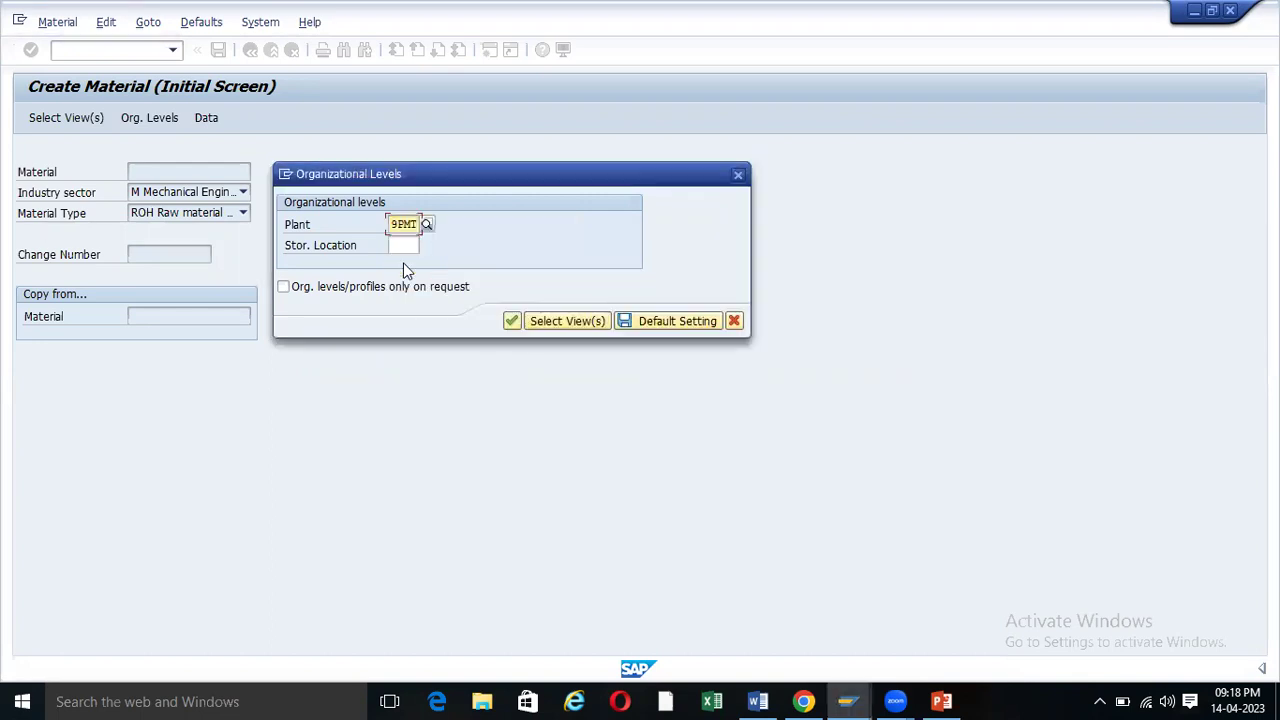
{"action": "left_click", "coordinate": [403, 245]}
{"action": "type", "text": "1"}
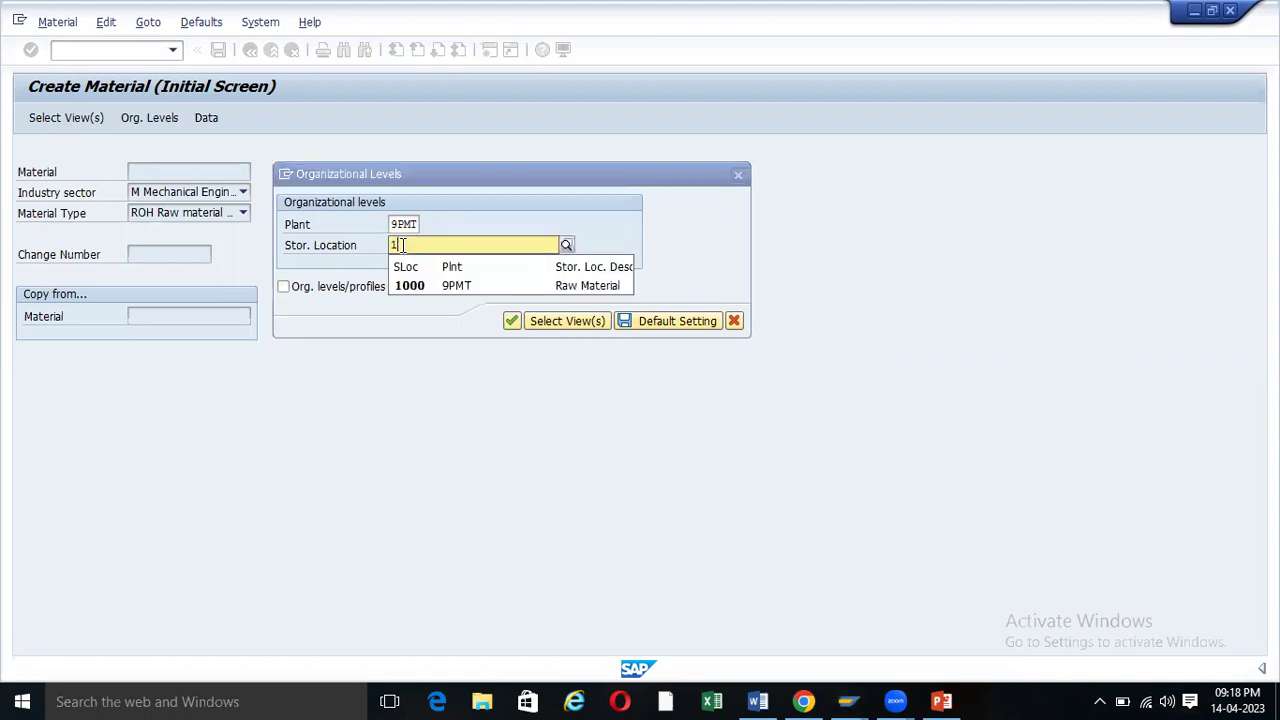
{"action": "type", "text": "000"}
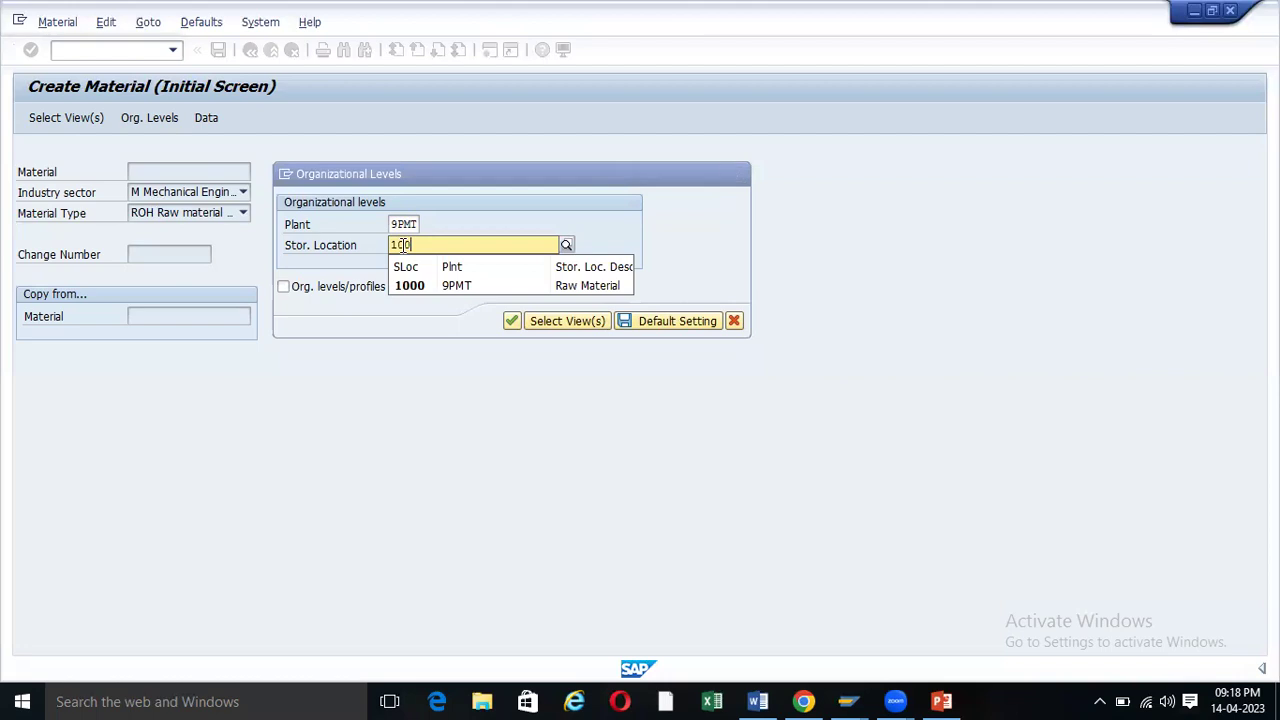
{"action": "key", "text": "Return"}
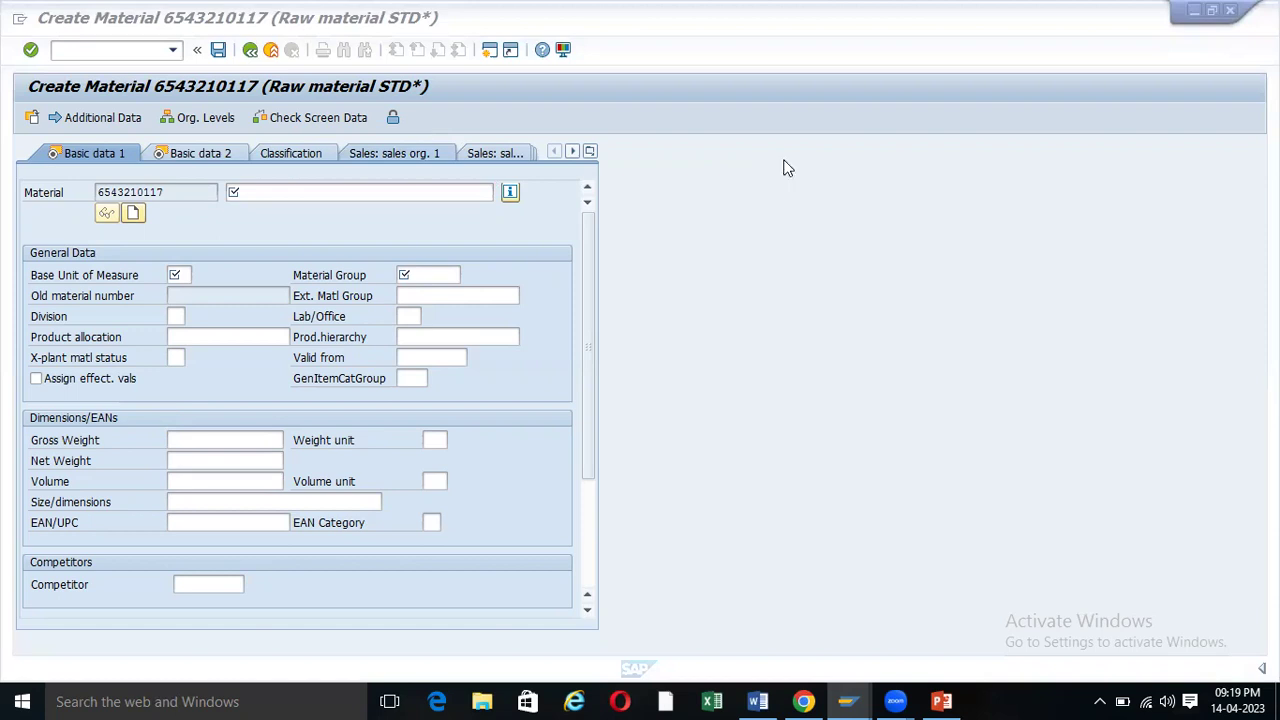
- Enter "Test Material for Plant 9PMT" as the material description in Basic data 1
{"action": "left_click", "coordinate": [243, 191]}
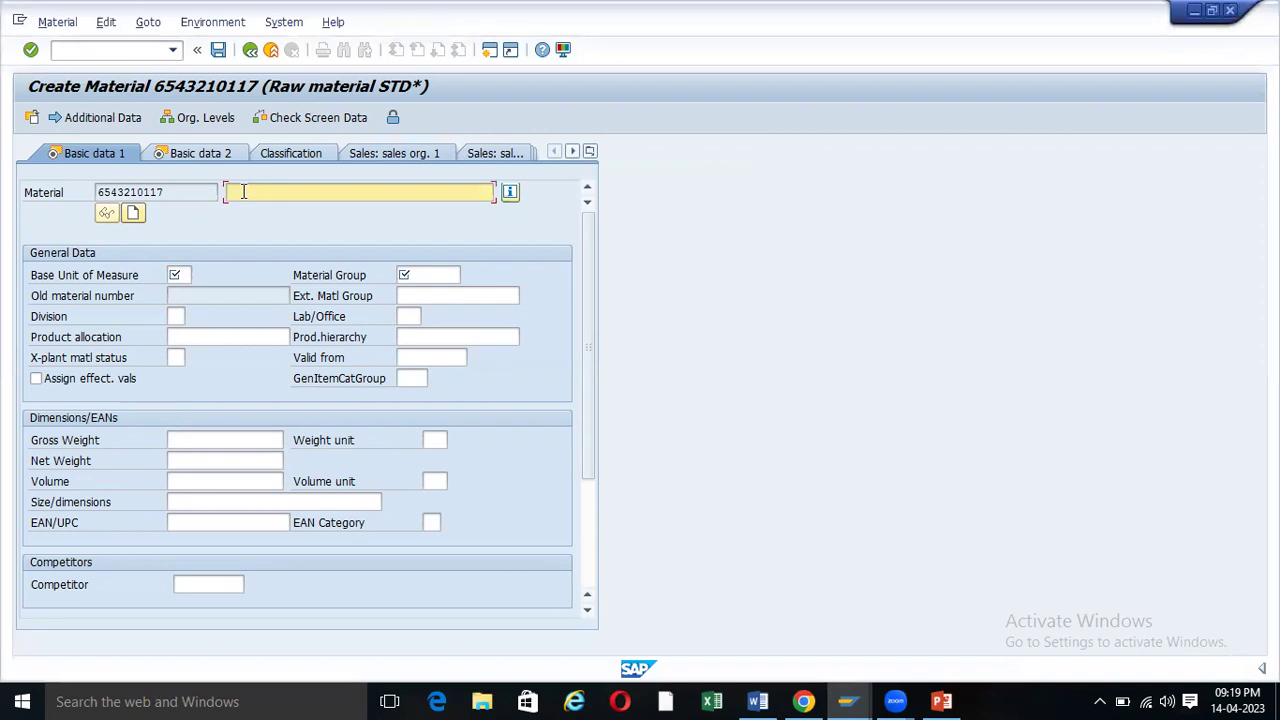
{"action": "left_click", "coordinate": [243, 191]}
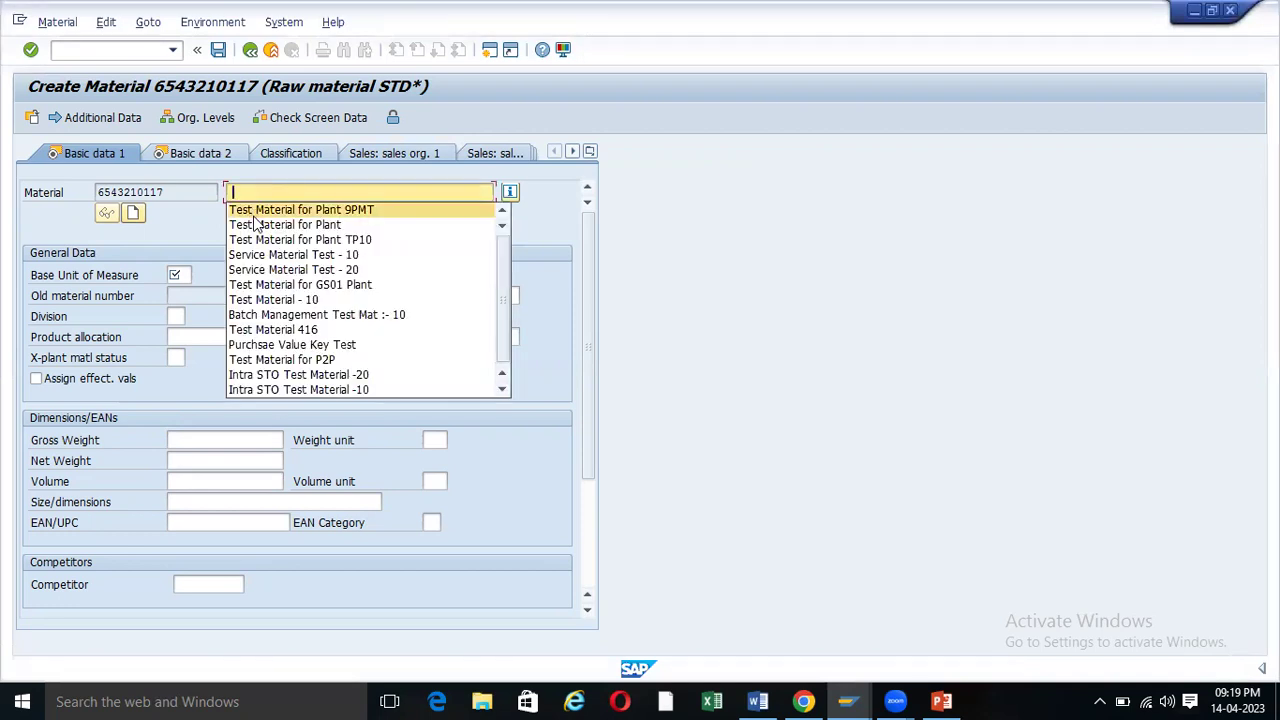
{"action": "left_click", "coordinate": [255, 214]}
{"action": "left_click_drag", "start_coordinate": [375, 192], "coordinate": [228, 192]}
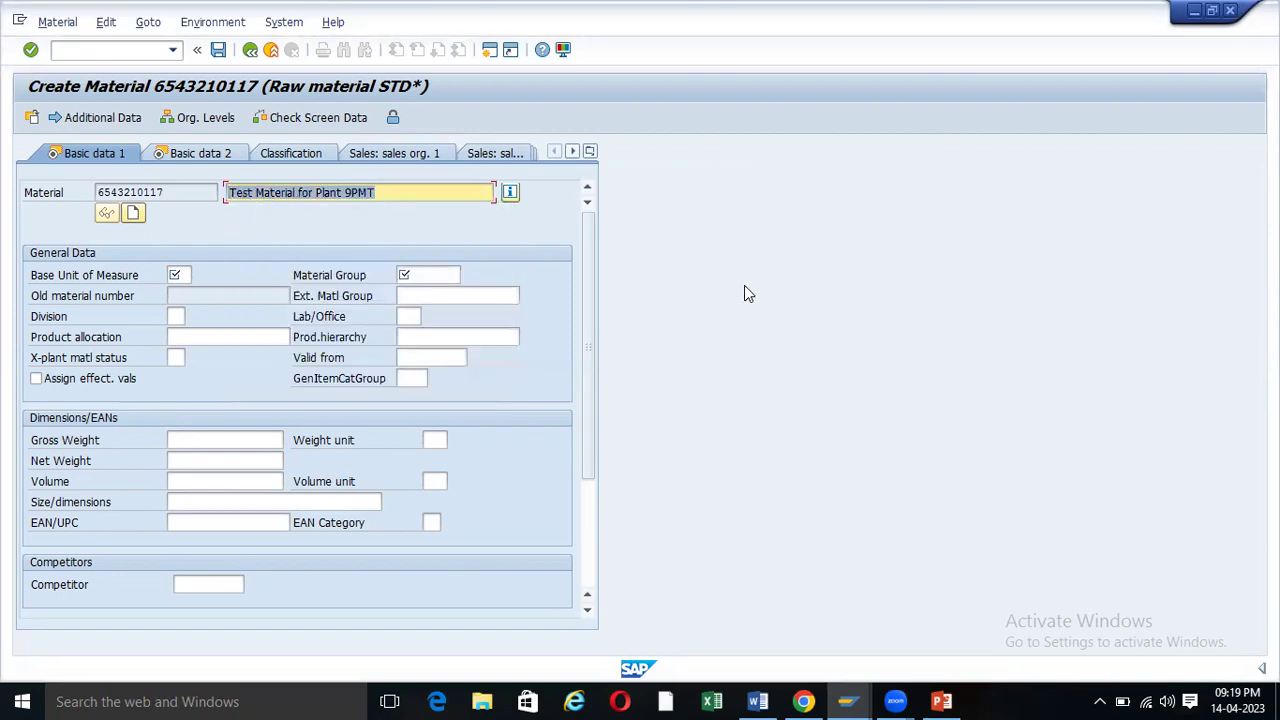
{"action": "left_click", "coordinate": [182, 274]}
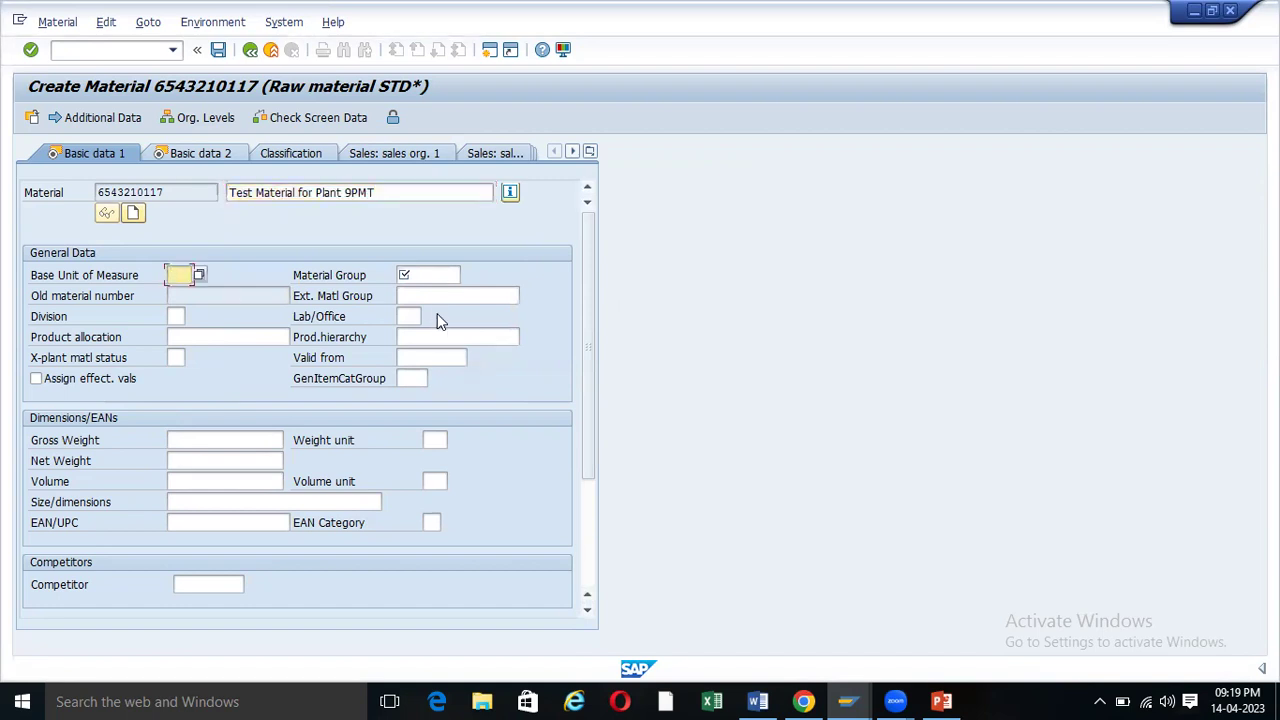
{"action": "left_click", "coordinate": [434, 296]}
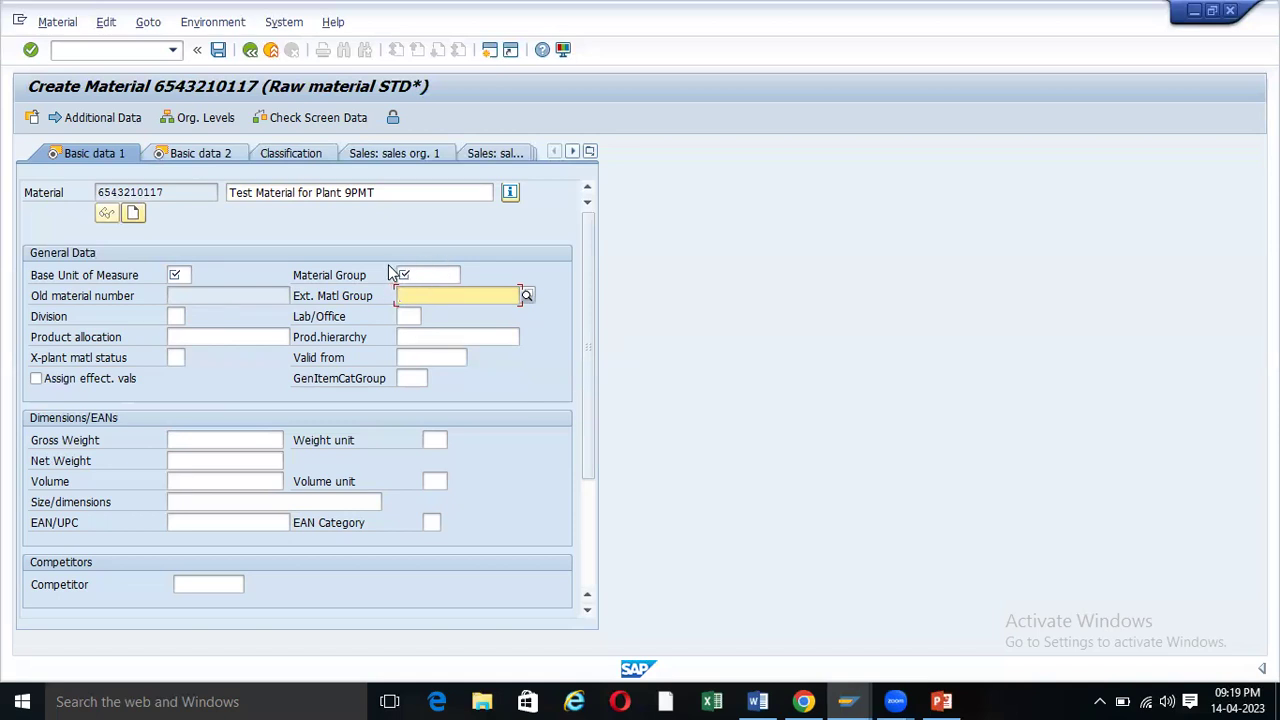
{"action": "left_click", "coordinate": [184, 275]}
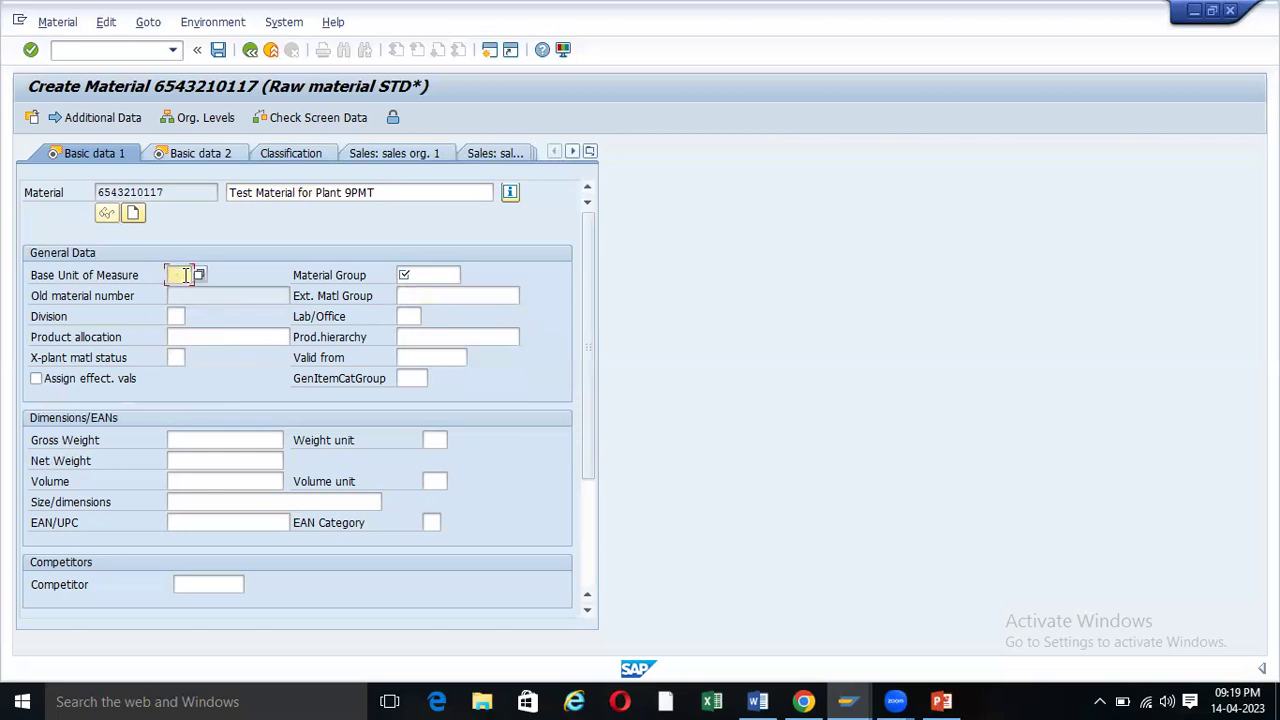
{"action": "left_click", "coordinate": [420, 276]}
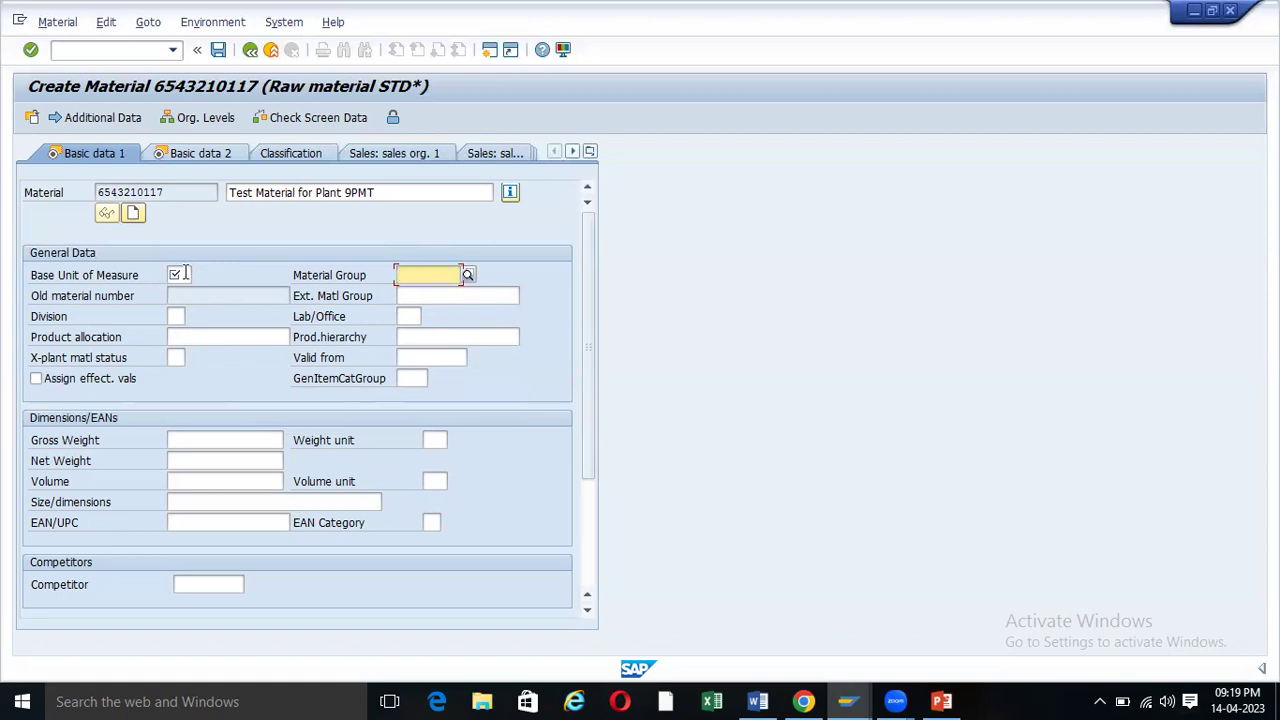
- Open the value list for Base Unit of Measure and examine the available commercial units
{"action": "left_click", "coordinate": [184, 274]}
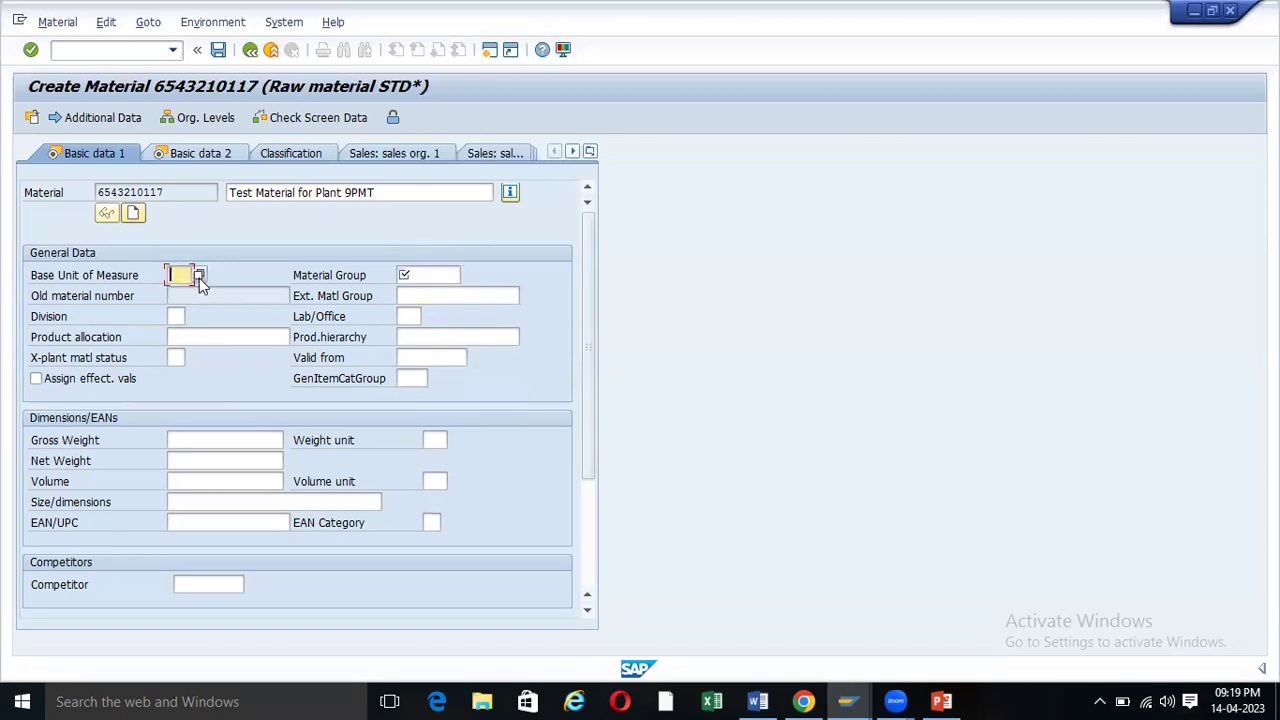
{"action": "left_click", "coordinate": [199, 274]}
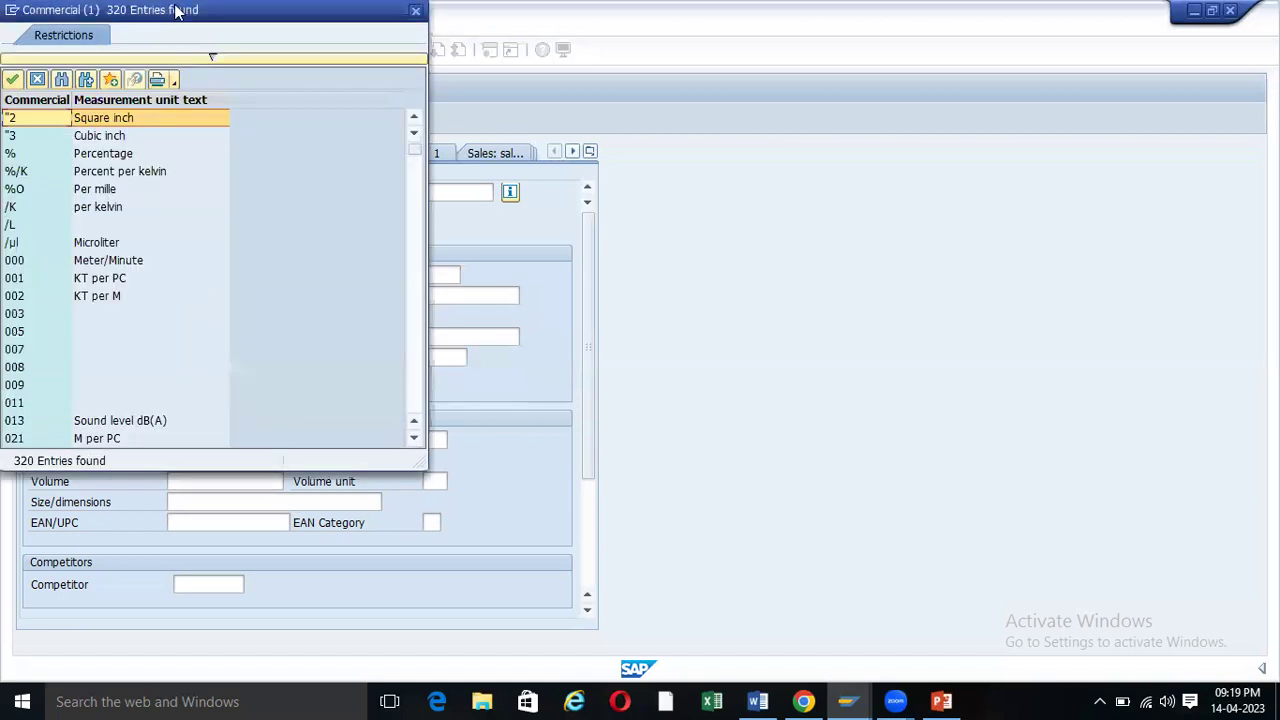
{"action": "left_click_drag", "start_coordinate": [175, 10], "coordinate": [373, 57]}
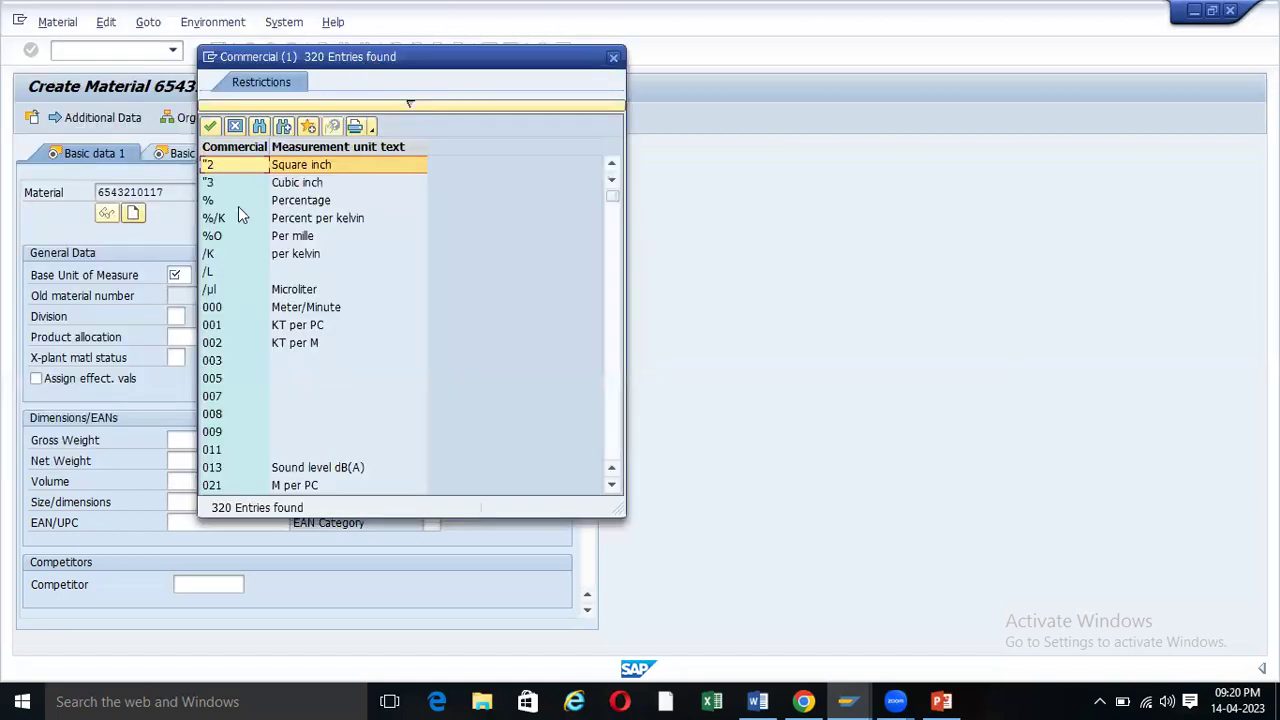
{"action": "scroll", "coordinate": [227, 260], "scroll_direction": "down", "scroll_amount": 2}
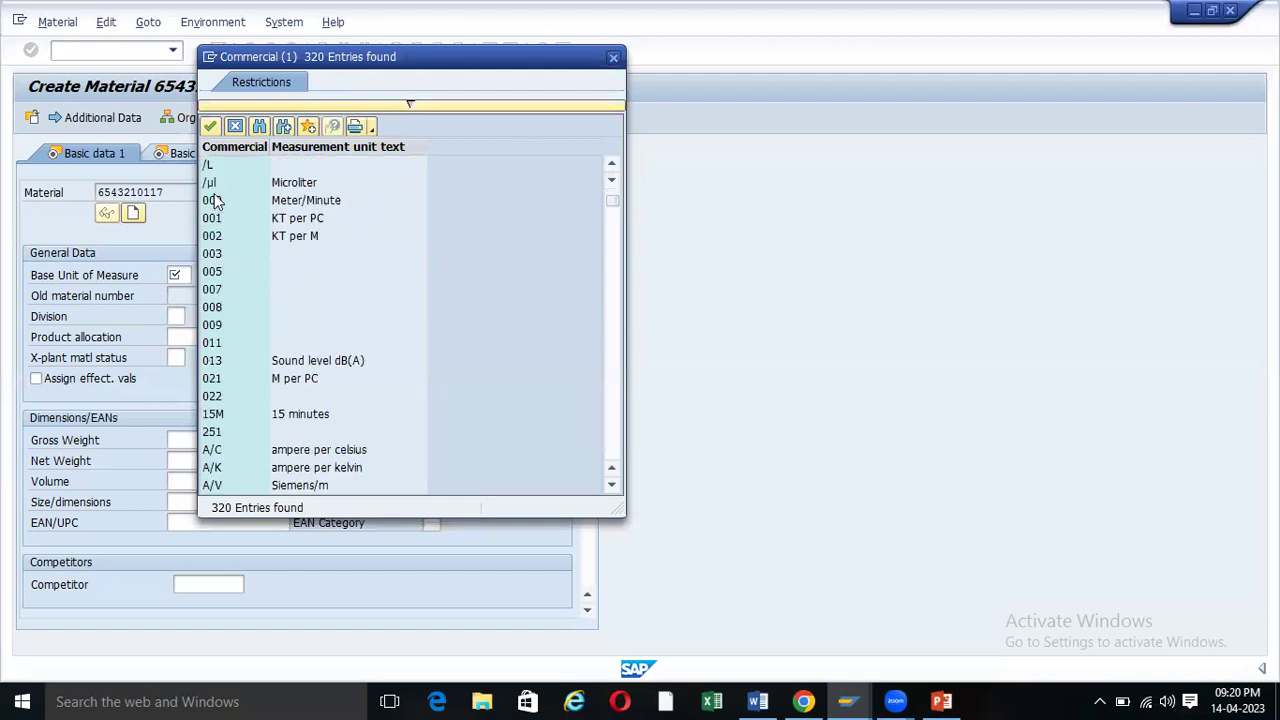
{"action": "scroll", "coordinate": [277, 375], "scroll_direction": "down", "scroll_amount": 2}
{"action": "scroll", "coordinate": [277, 375], "scroll_direction": "down", "scroll_amount": 5}
{"action": "scroll", "coordinate": [276, 372], "scroll_direction": "down", "scroll_amount": 3}
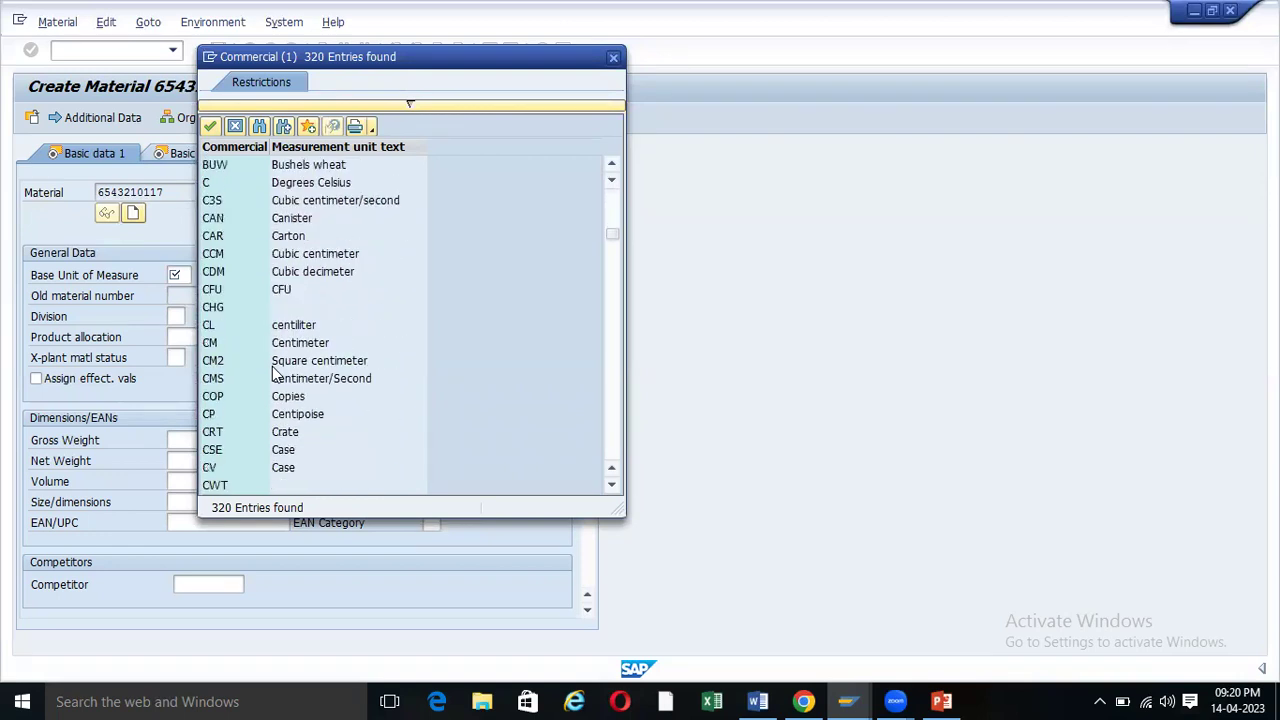
{"action": "scroll", "coordinate": [270, 365], "scroll_direction": "down", "scroll_amount": 6}
{"action": "left_click", "coordinate": [225, 328]}
{"action": "scroll", "coordinate": [225, 260], "scroll_direction": "down", "scroll_amount": 20}
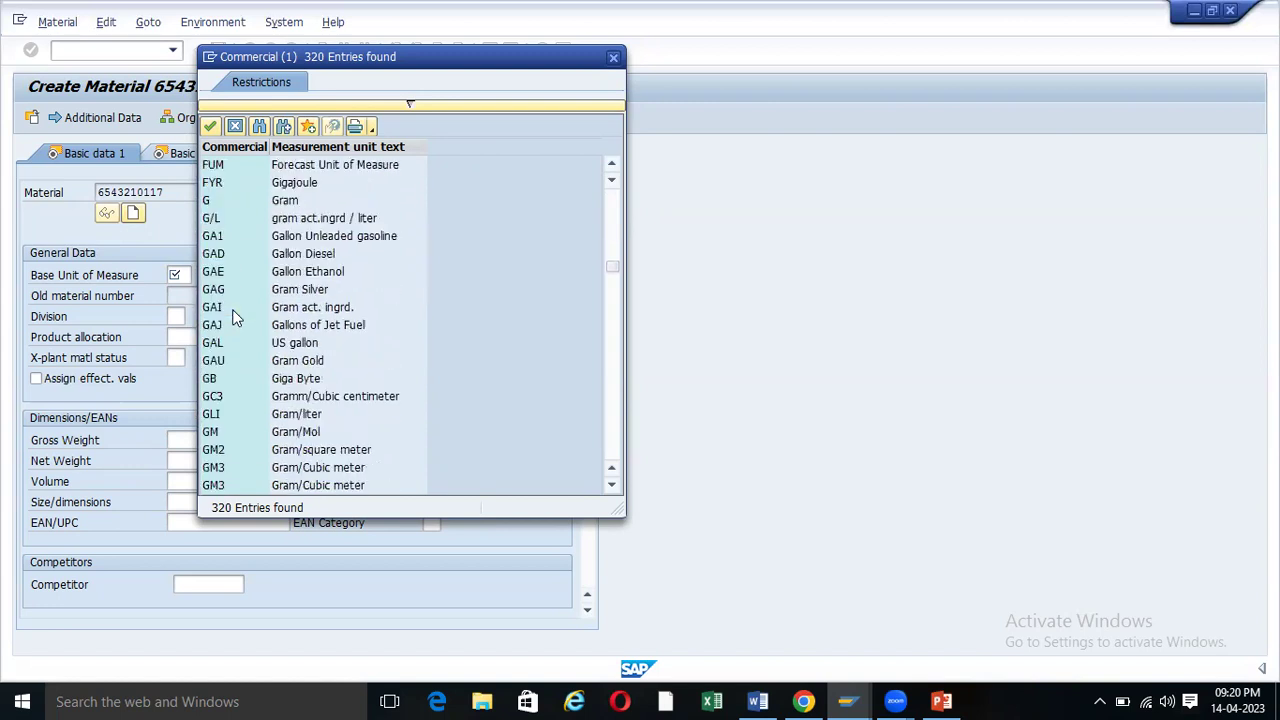
{"action": "scroll", "coordinate": [236, 313], "scroll_direction": "down", "scroll_amount": 20}
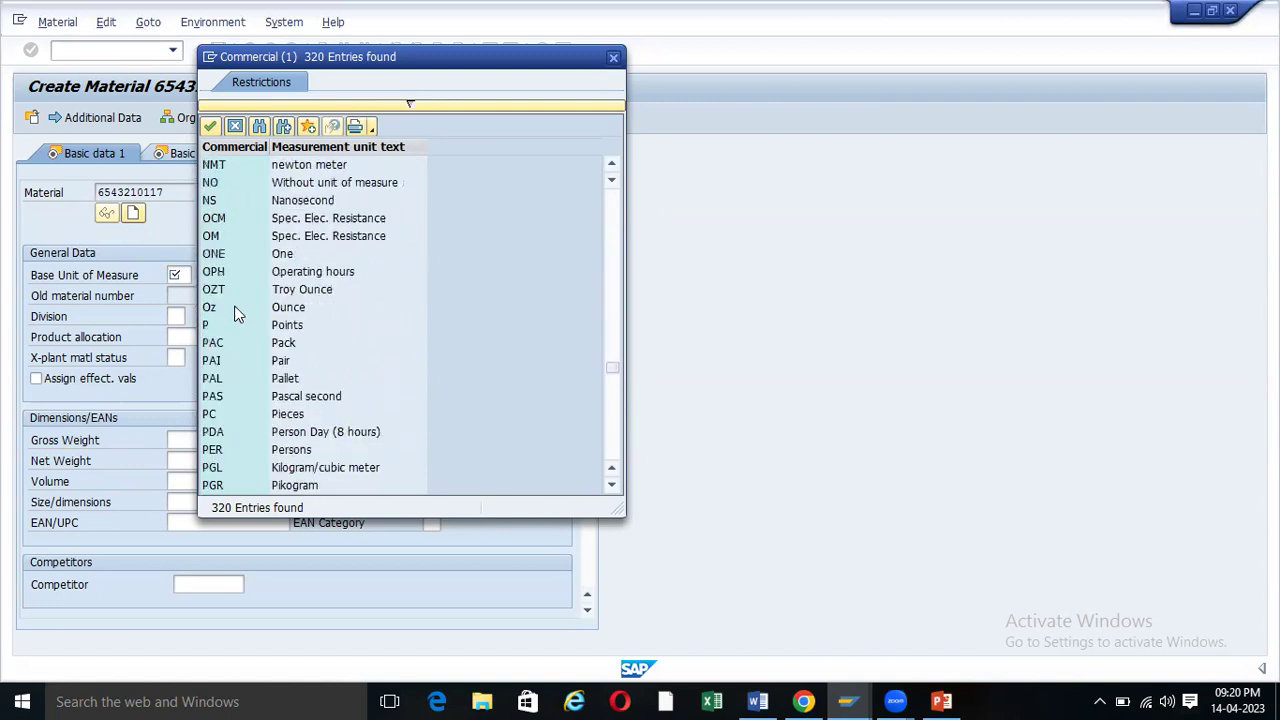
{"action": "scroll", "coordinate": [236, 313], "scroll_direction": "down", "scroll_amount": 11}
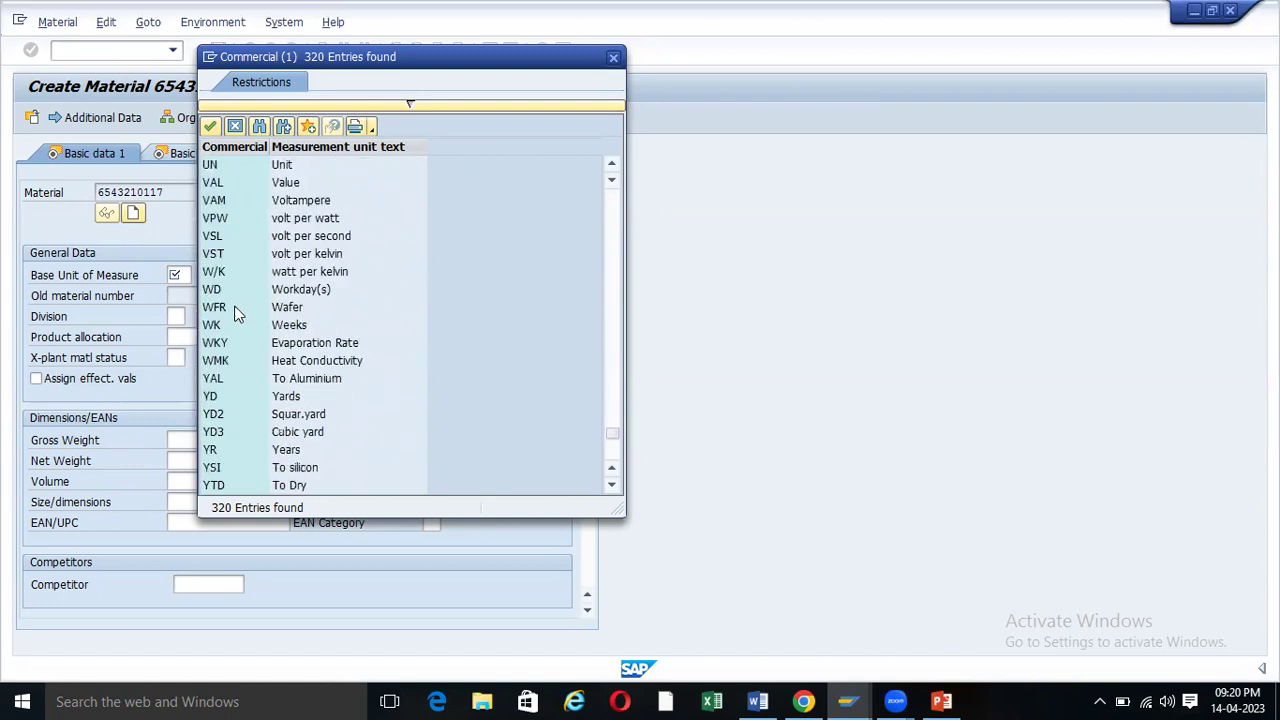
- Choose EA (Each) as the material's base unit of measure
{"action": "scroll", "coordinate": [236, 313], "scroll_direction": "up", "scroll_amount": 20}
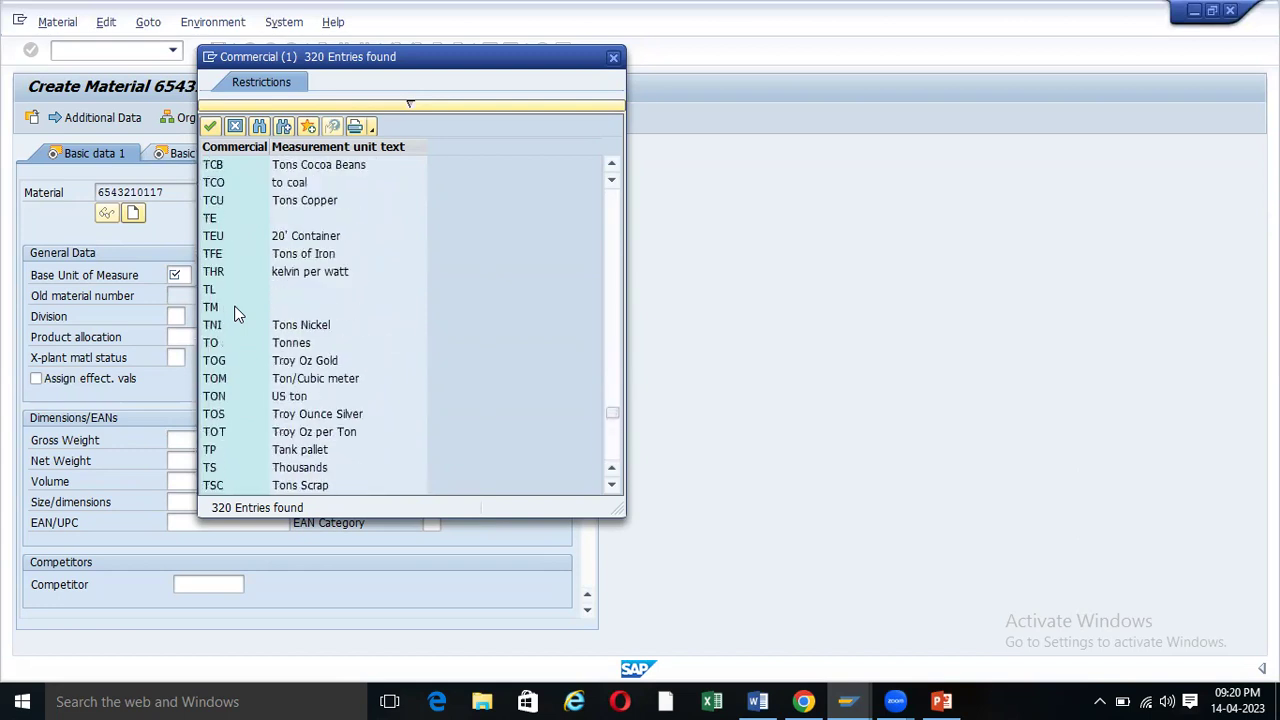
{"action": "scroll", "coordinate": [236, 313], "scroll_direction": "up", "scroll_amount": 20}
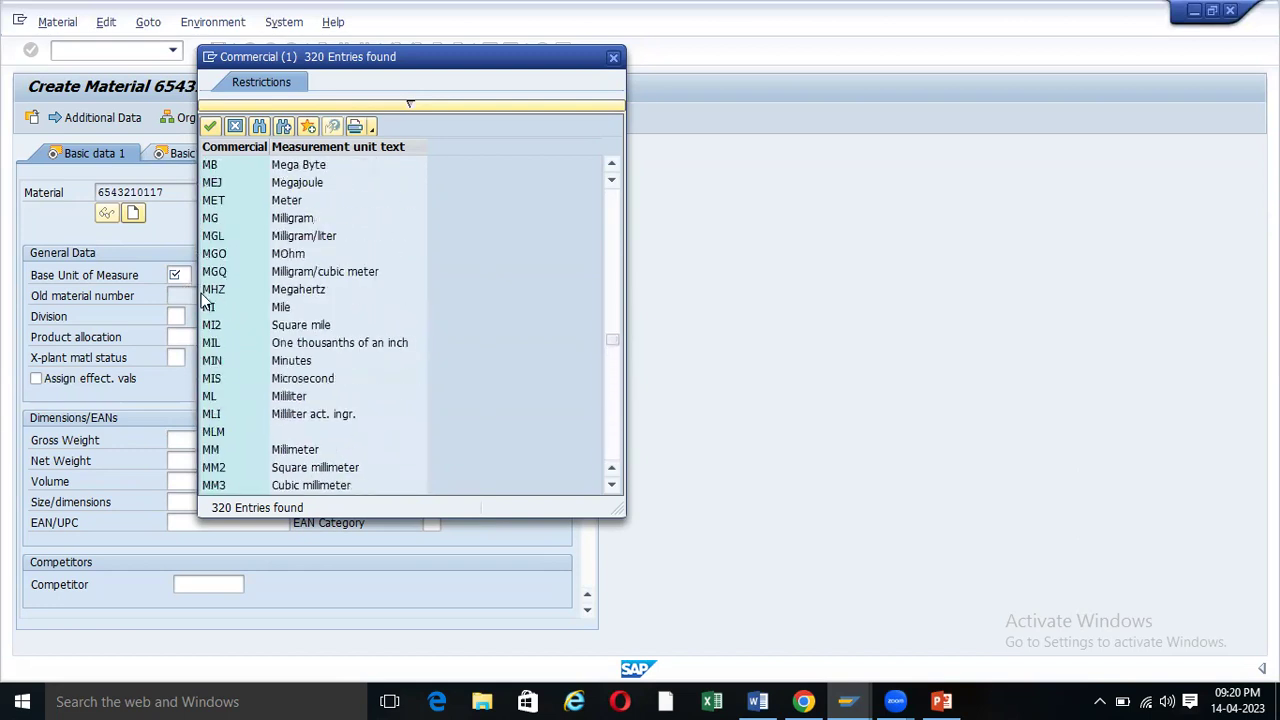
{"action": "scroll", "coordinate": [220, 300], "scroll_direction": "up", "scroll_amount": 12}
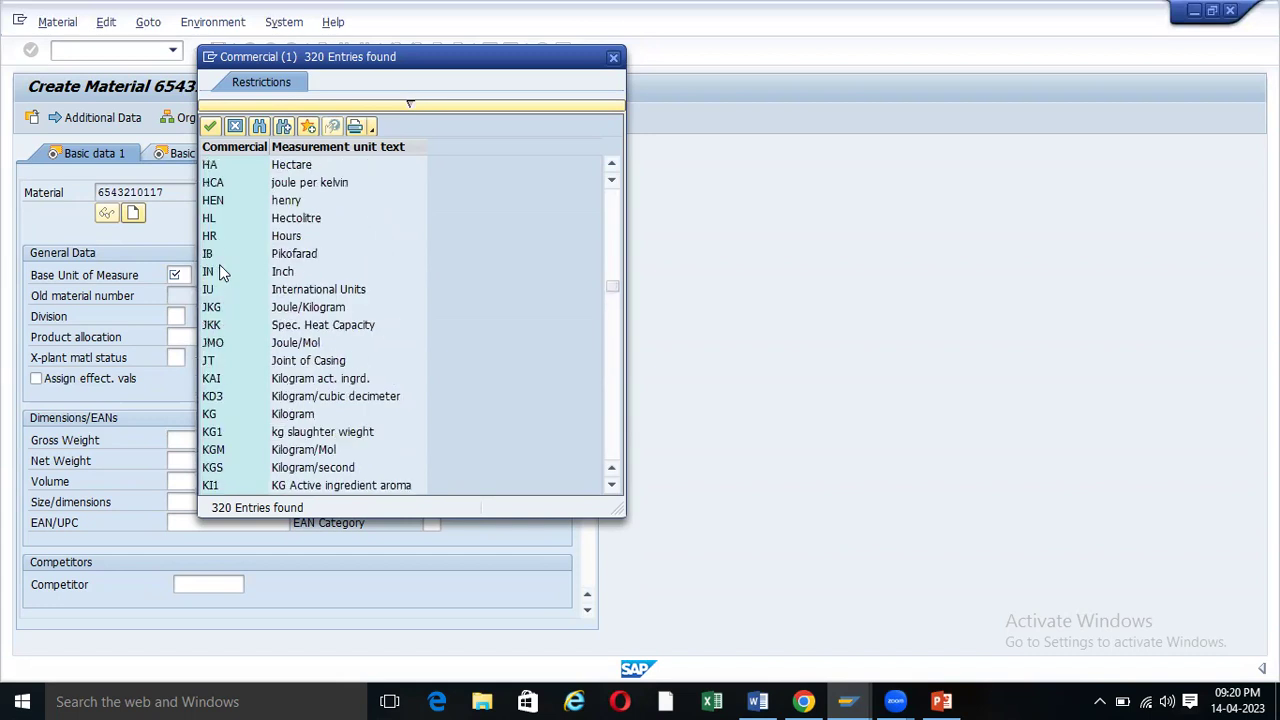
{"action": "scroll", "coordinate": [220, 330], "scroll_direction": "up", "scroll_amount": 3}
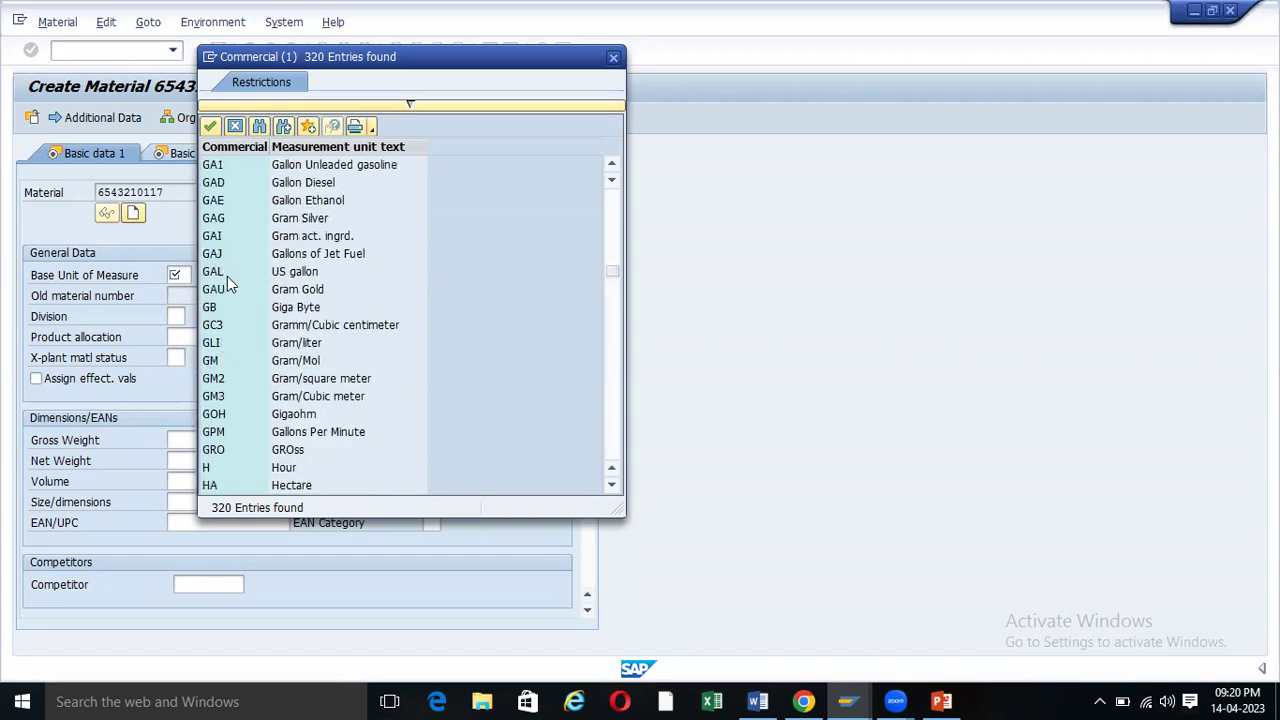
{"action": "scroll", "coordinate": [230, 290], "scroll_direction": "down", "scroll_amount": 4}
{"action": "scroll", "coordinate": [228, 295], "scroll_direction": "up", "scroll_amount": 8}
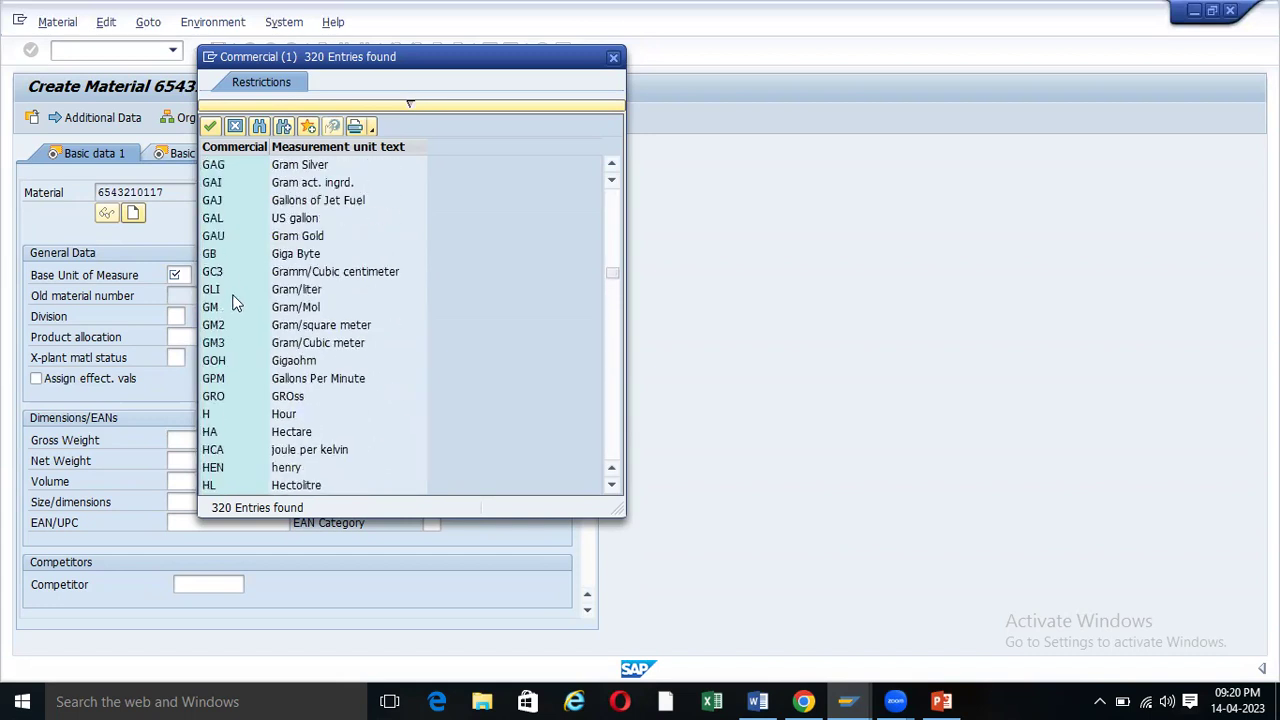
{"action": "scroll", "coordinate": [216, 262], "scroll_direction": "up", "scroll_amount": 1}
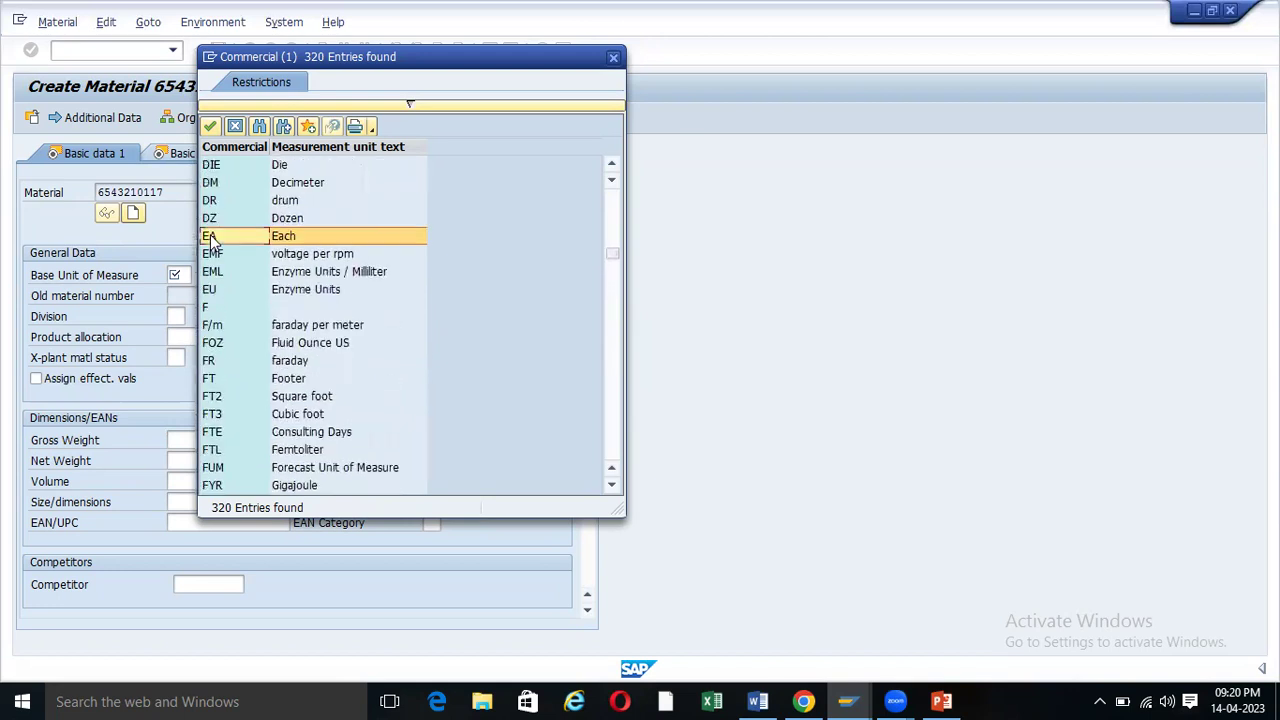
{"action": "double_click", "coordinate": [217, 238]}
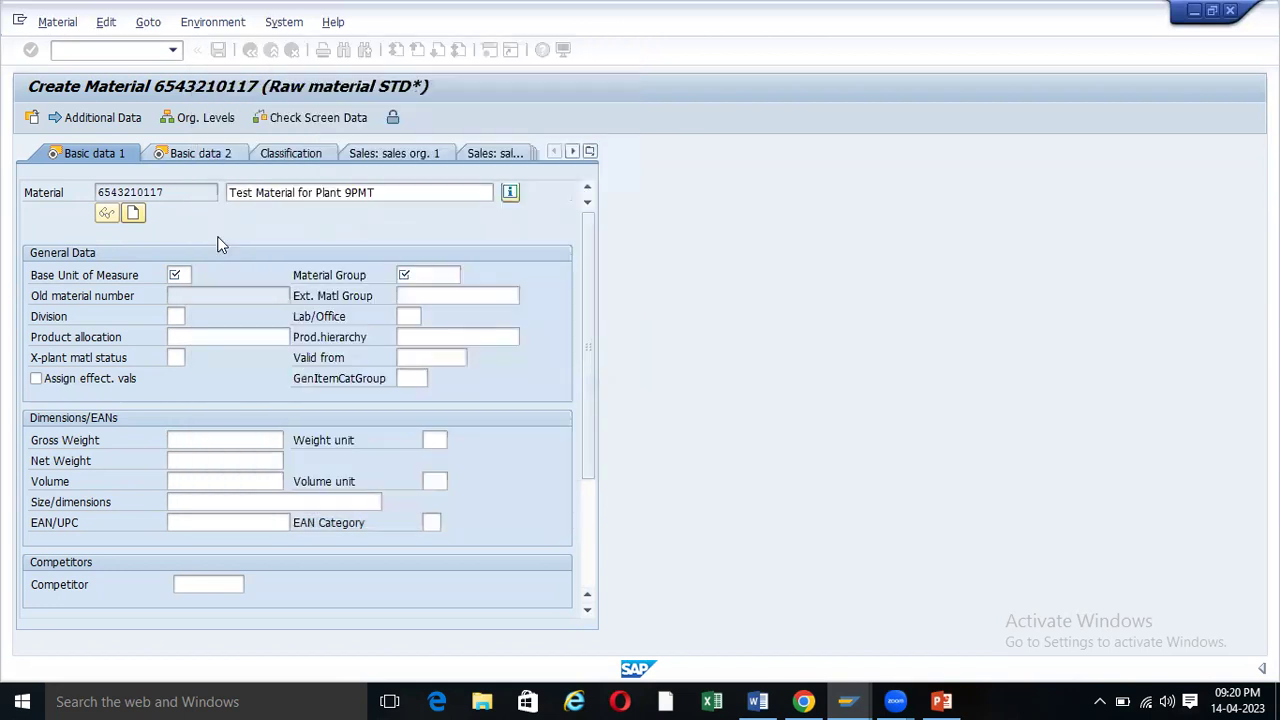
- Assign material group 0001 (Default group) and continue to the Basic data 2 view
{"action": "left_click", "coordinate": [442, 275]}
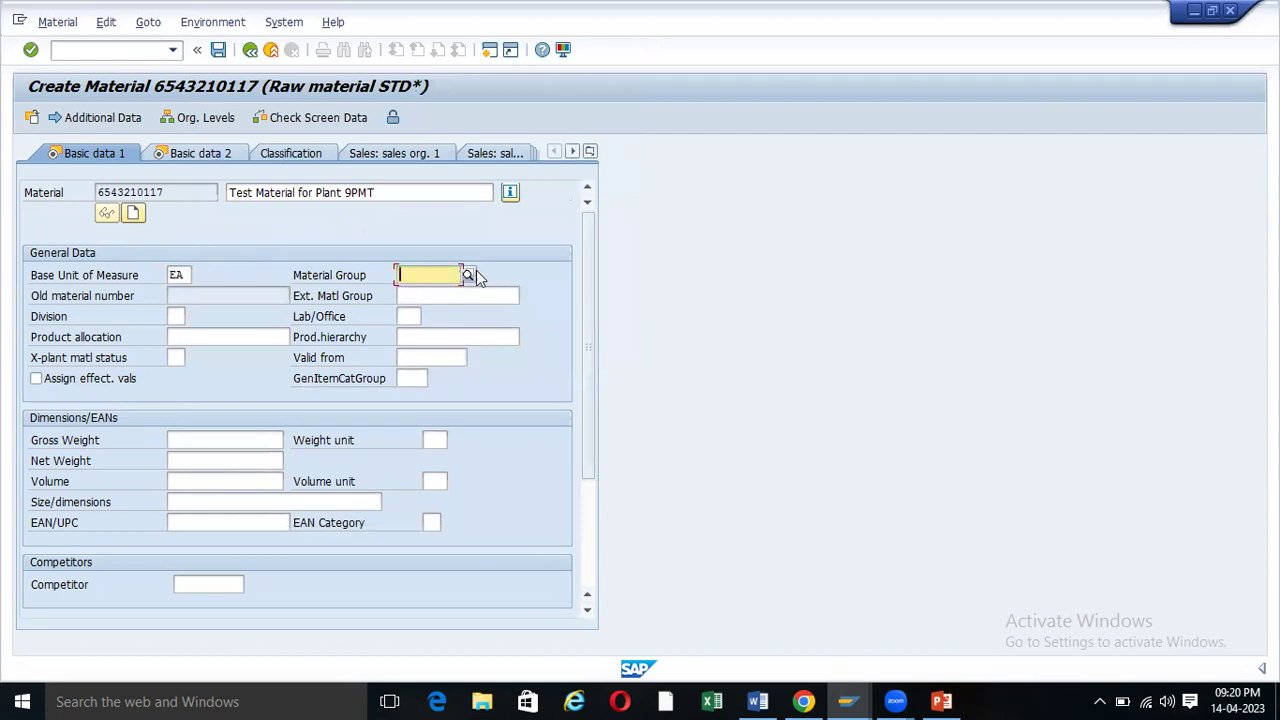
{"action": "left_click", "coordinate": [469, 275]}
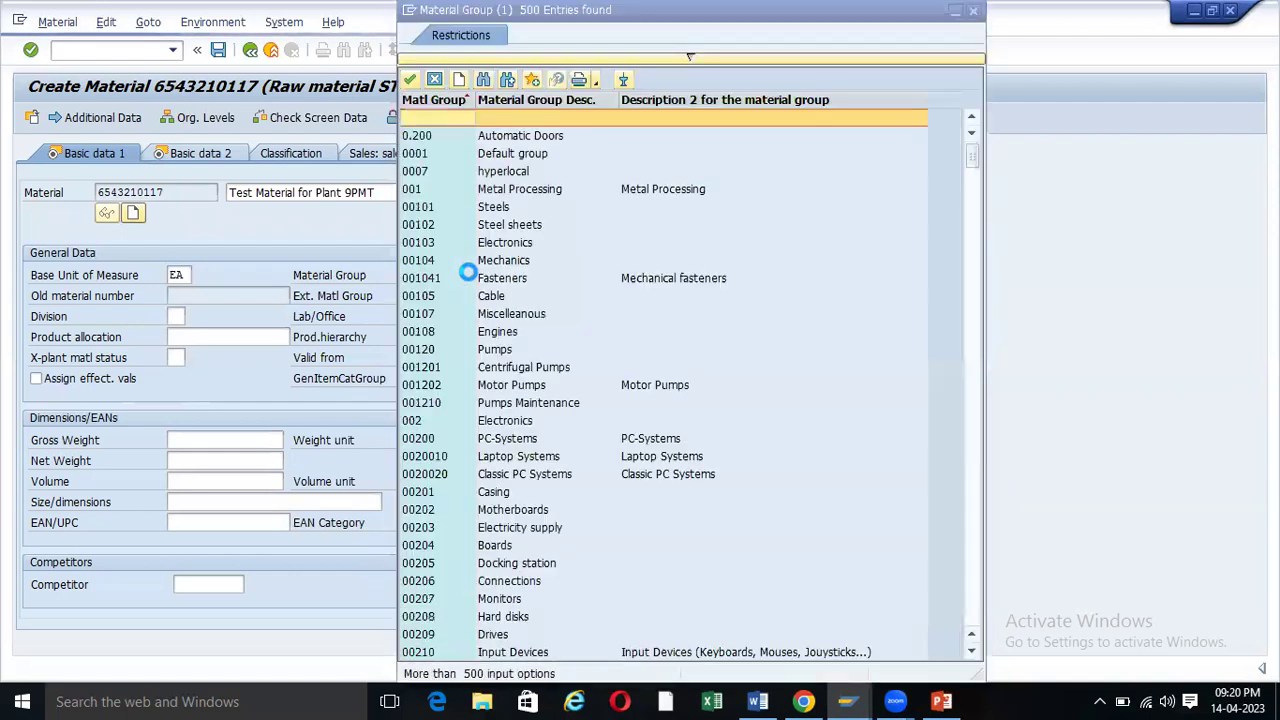
{"action": "left_click", "coordinate": [418, 157]}
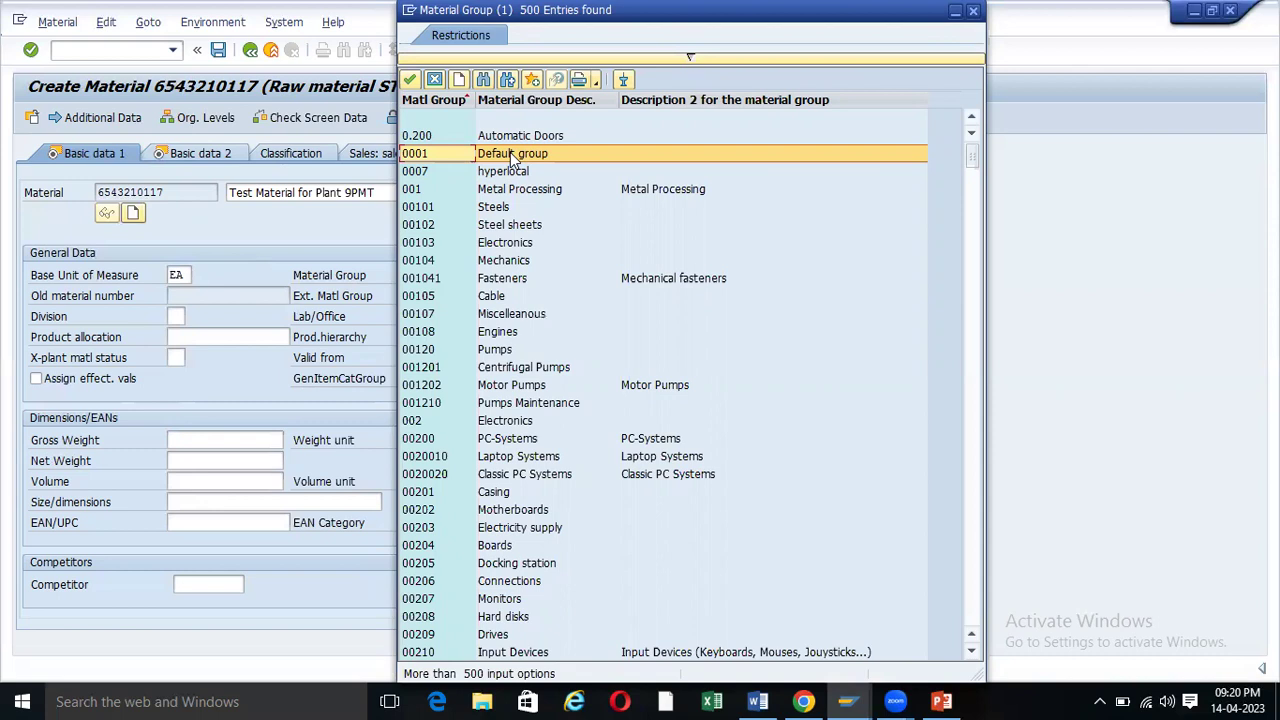
{"action": "double_click", "coordinate": [413, 160]}
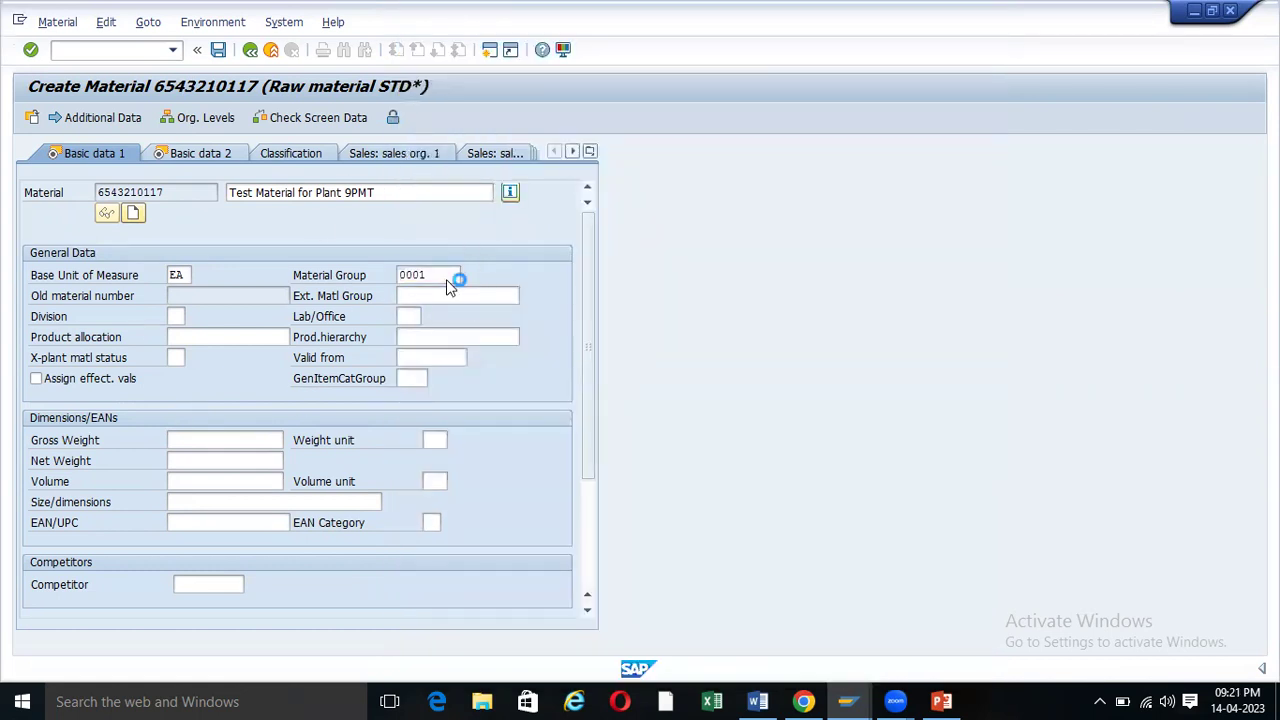
{"action": "key", "text": "Return"}
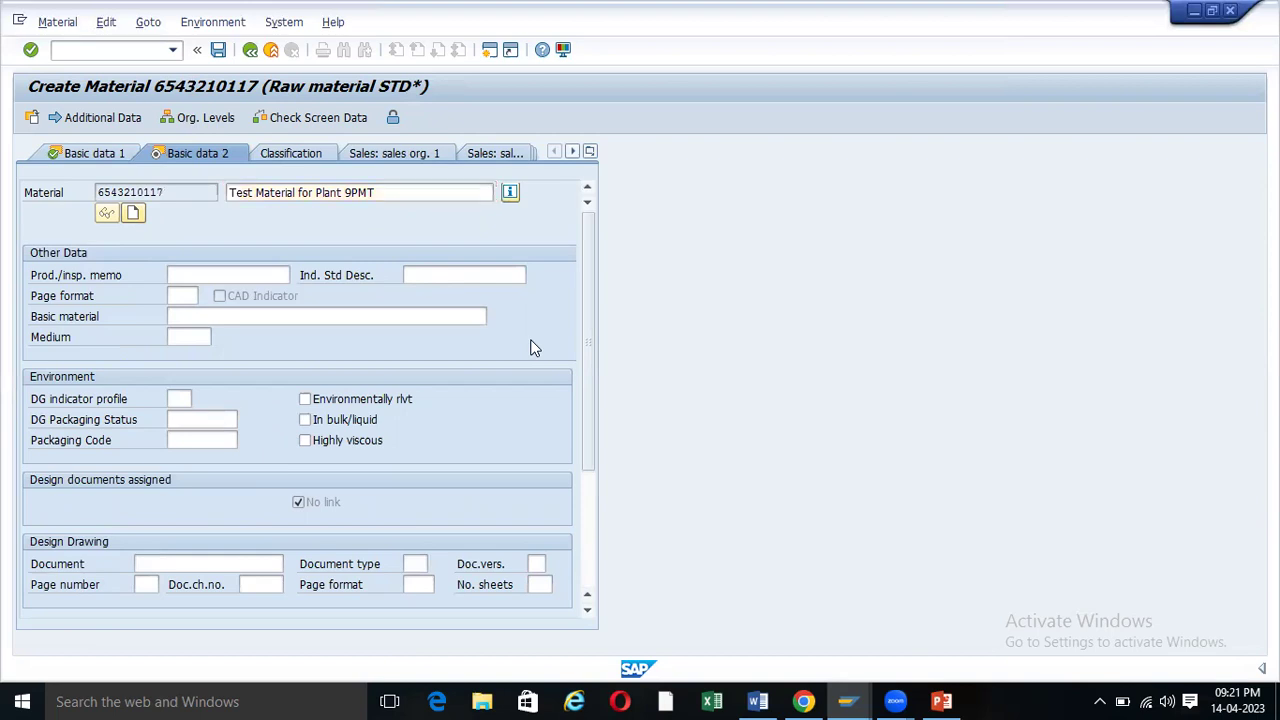
- Continue from Basic data 2 to the Purchasing view and check the list of all available material views
{"action": "key", "text": "Return"}
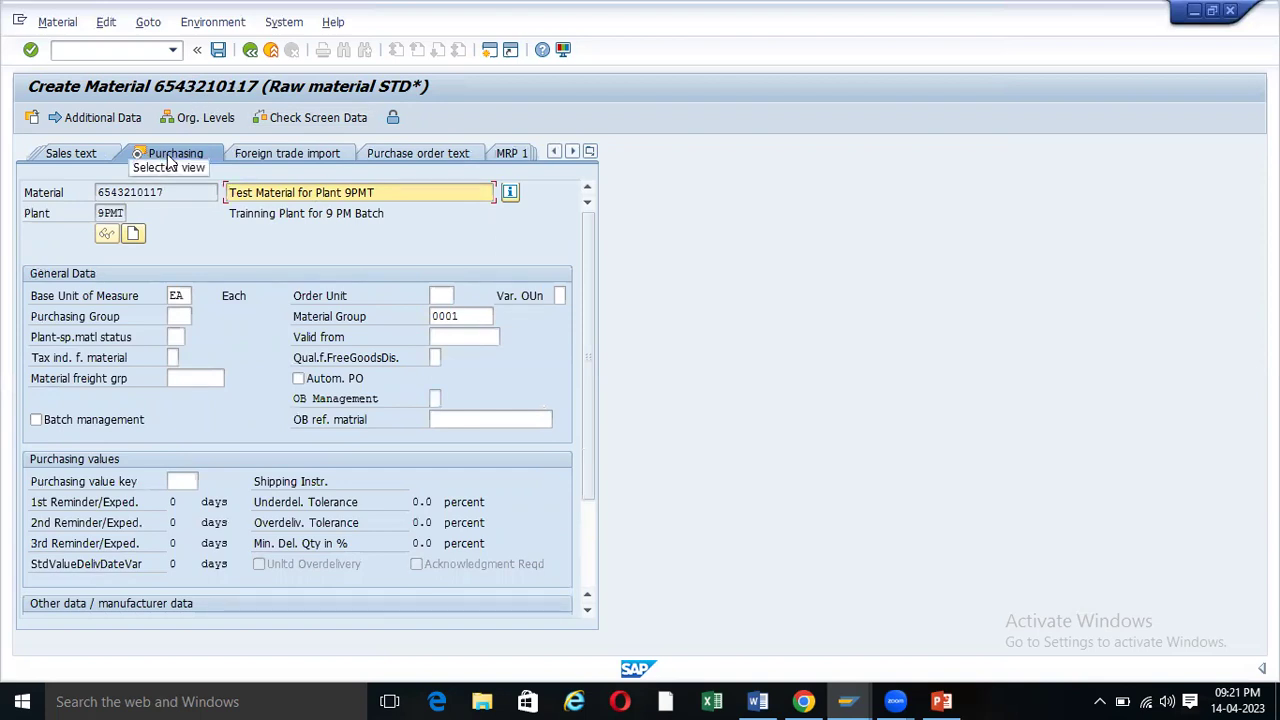
{"action": "left_click", "coordinate": [591, 153]}
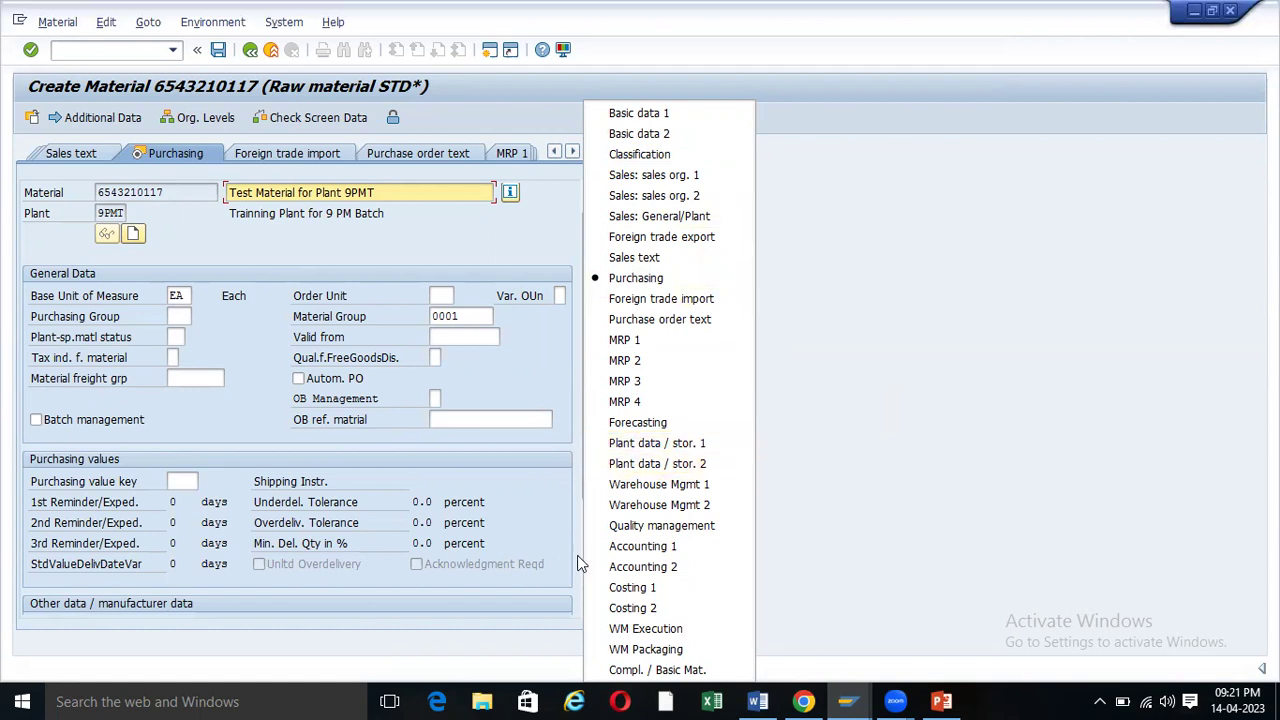
{"action": "left_click", "coordinate": [1000, 408]}
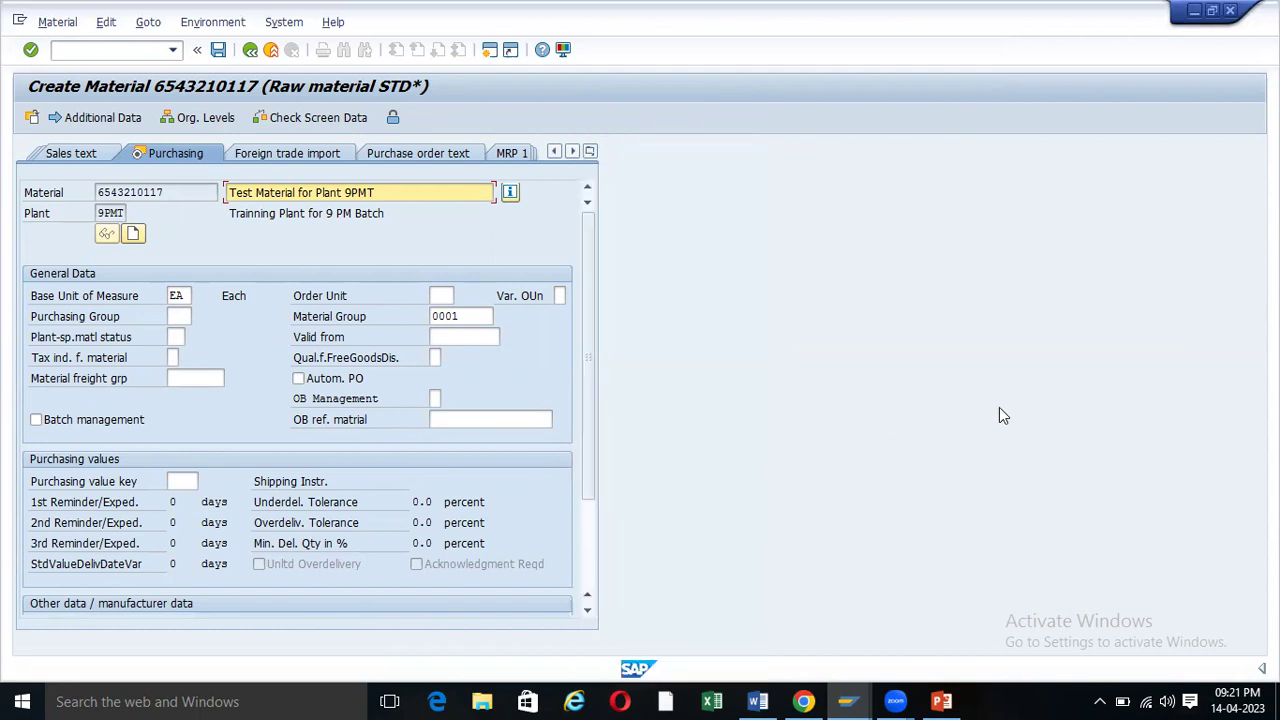
- Assign purchasing group 9PM (Pur.Grp. 9PMT) and continue to the Plant data / stor. 1 view
{"action": "key", "text": "Tab"}
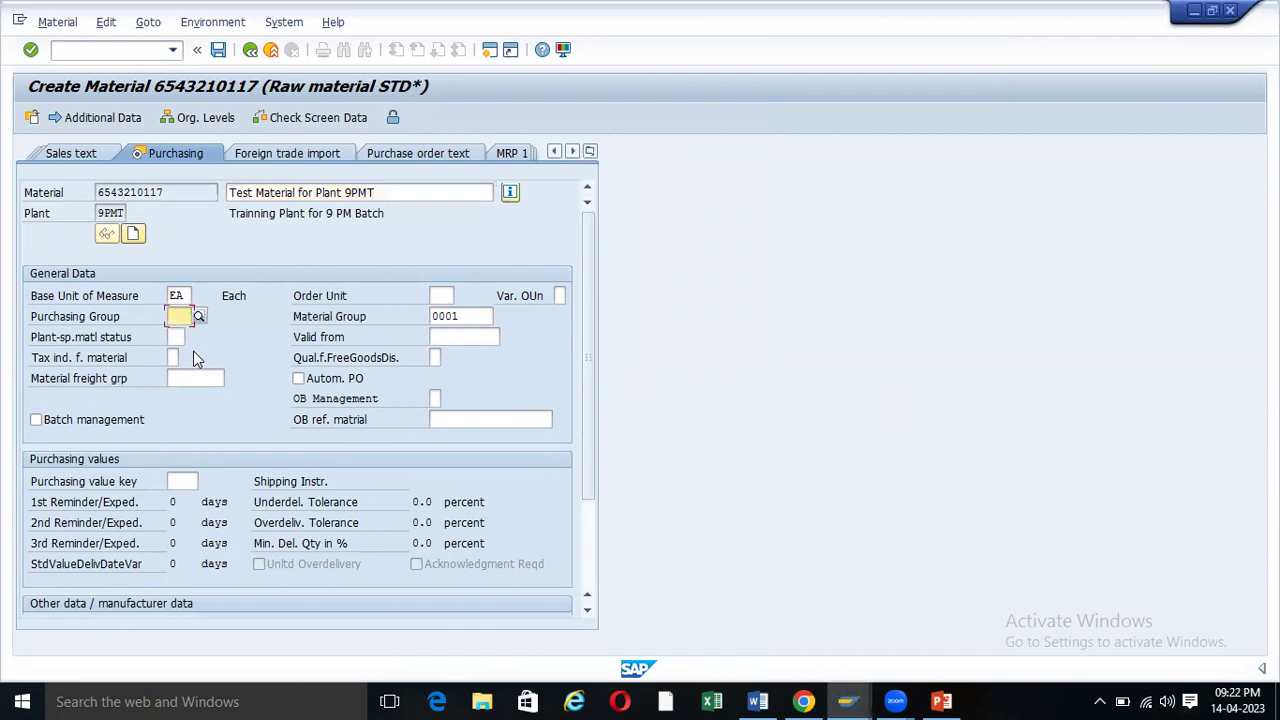
{"action": "type", "text": "9pm"}
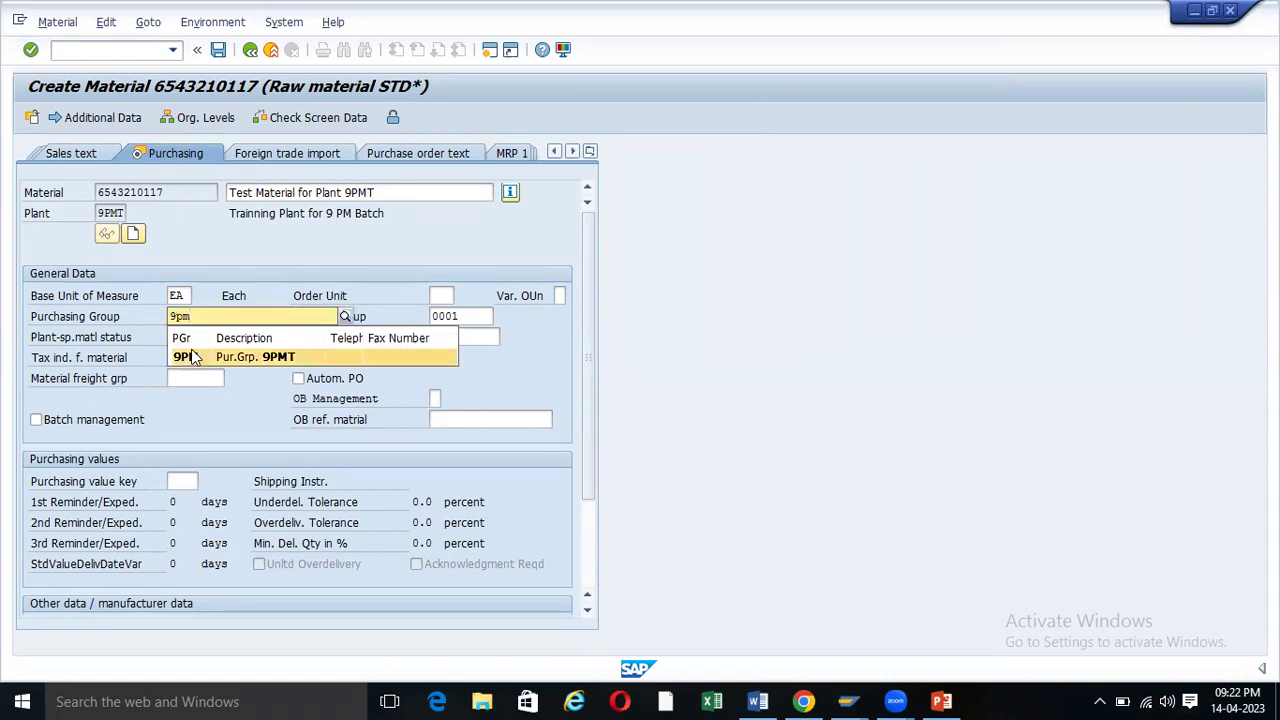
{"action": "left_click", "coordinate": [195, 358]}
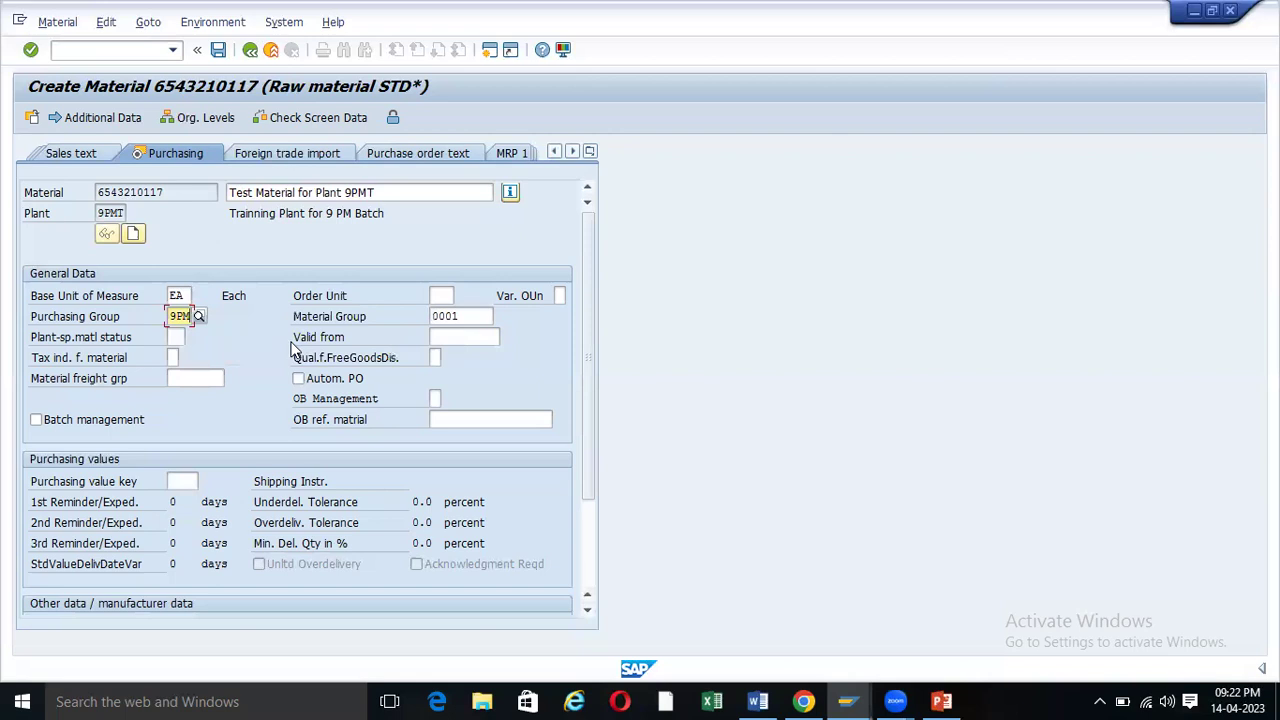
{"action": "key", "text": "Return"}
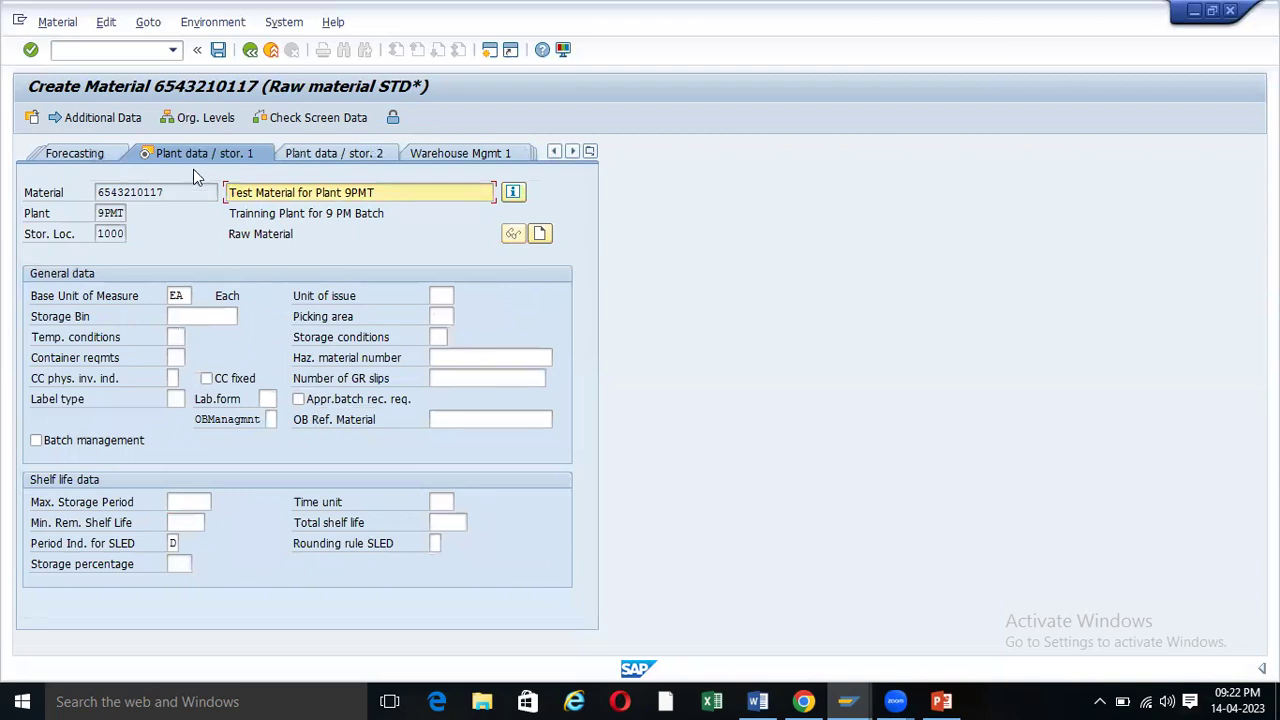
- Continue to the Accounting 1 view without entering storage data, checking the list of views along the way
{"action": "left_click", "coordinate": [591, 152]}
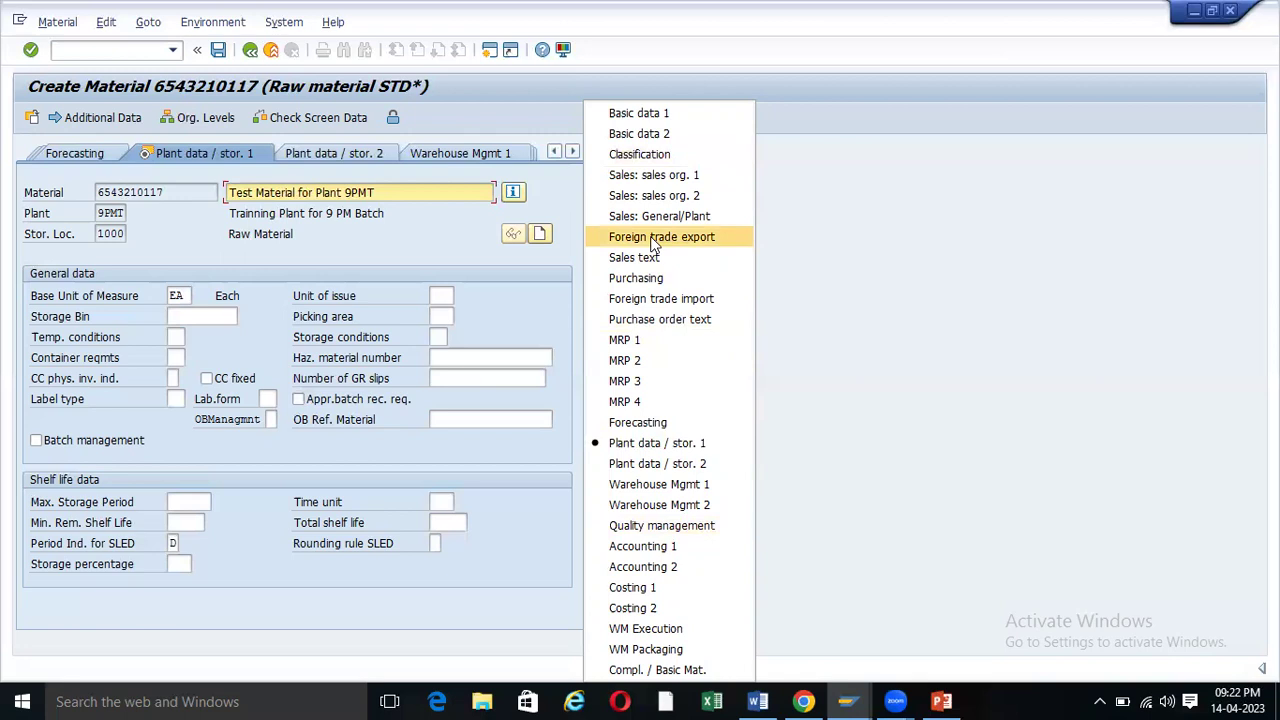
{"action": "left_click", "coordinate": [536, 294]}
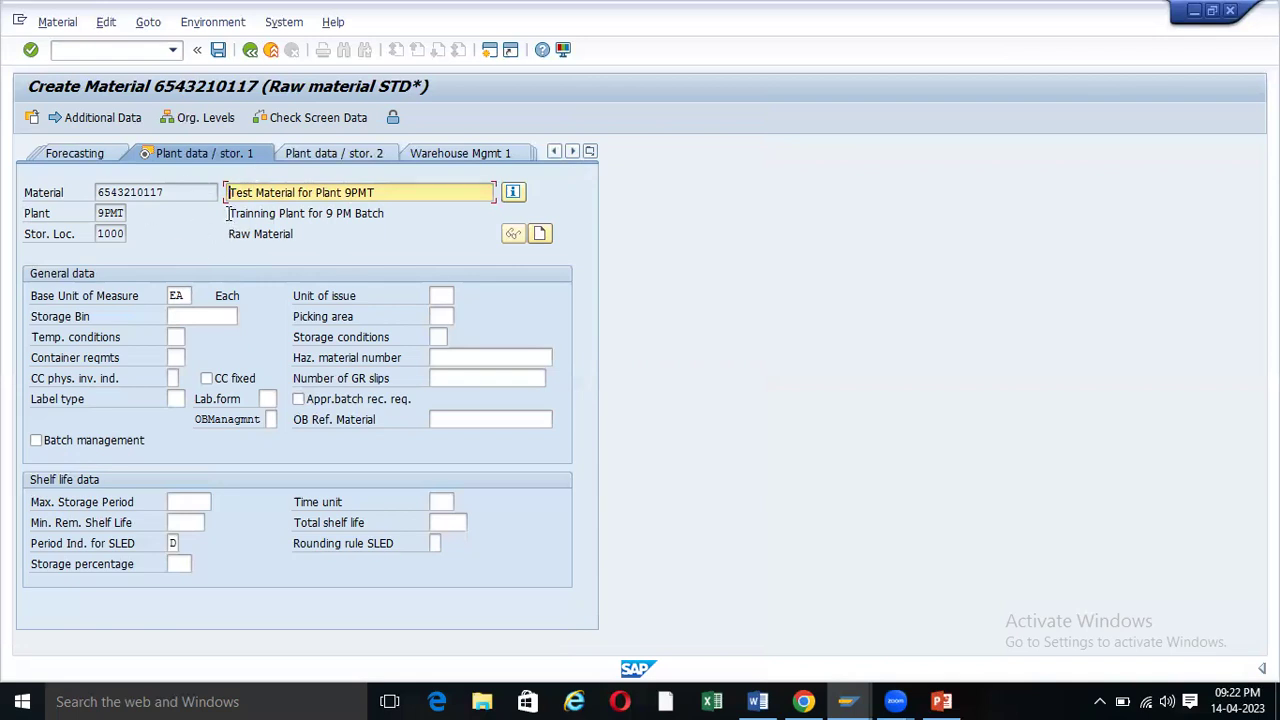
{"action": "key", "text": "Return"}
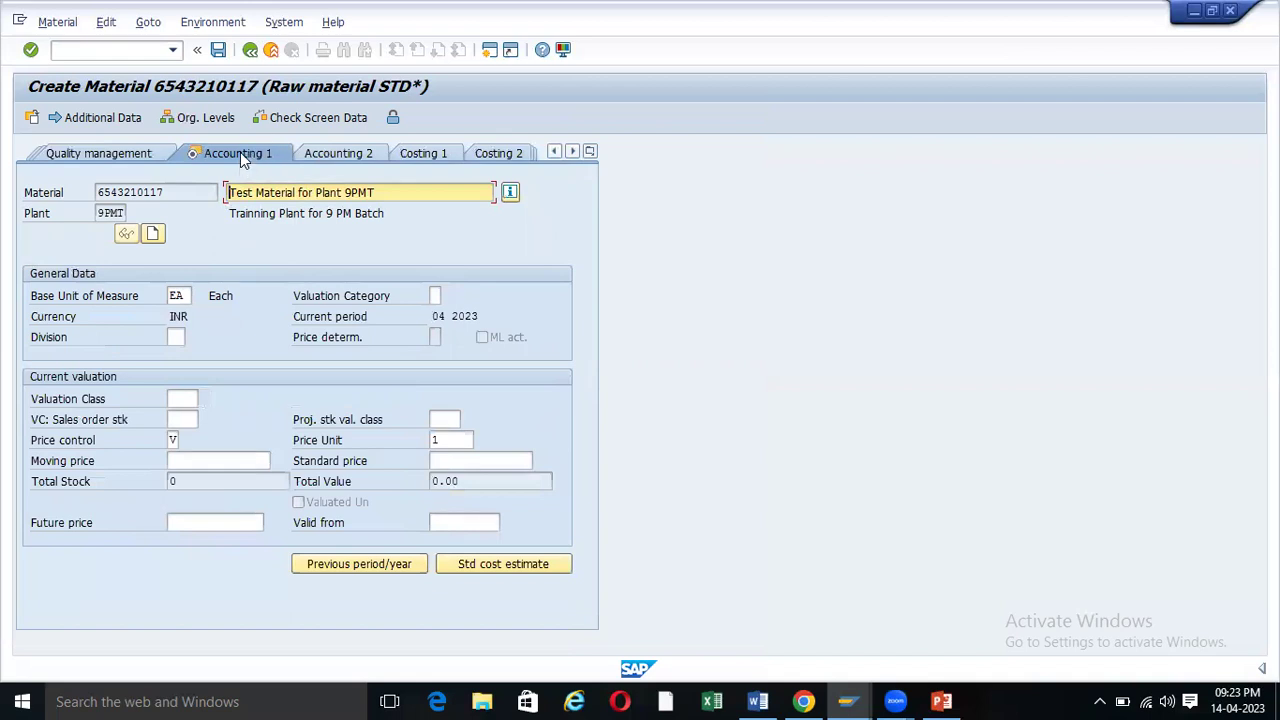
{"action": "left_click", "coordinate": [590, 152]}
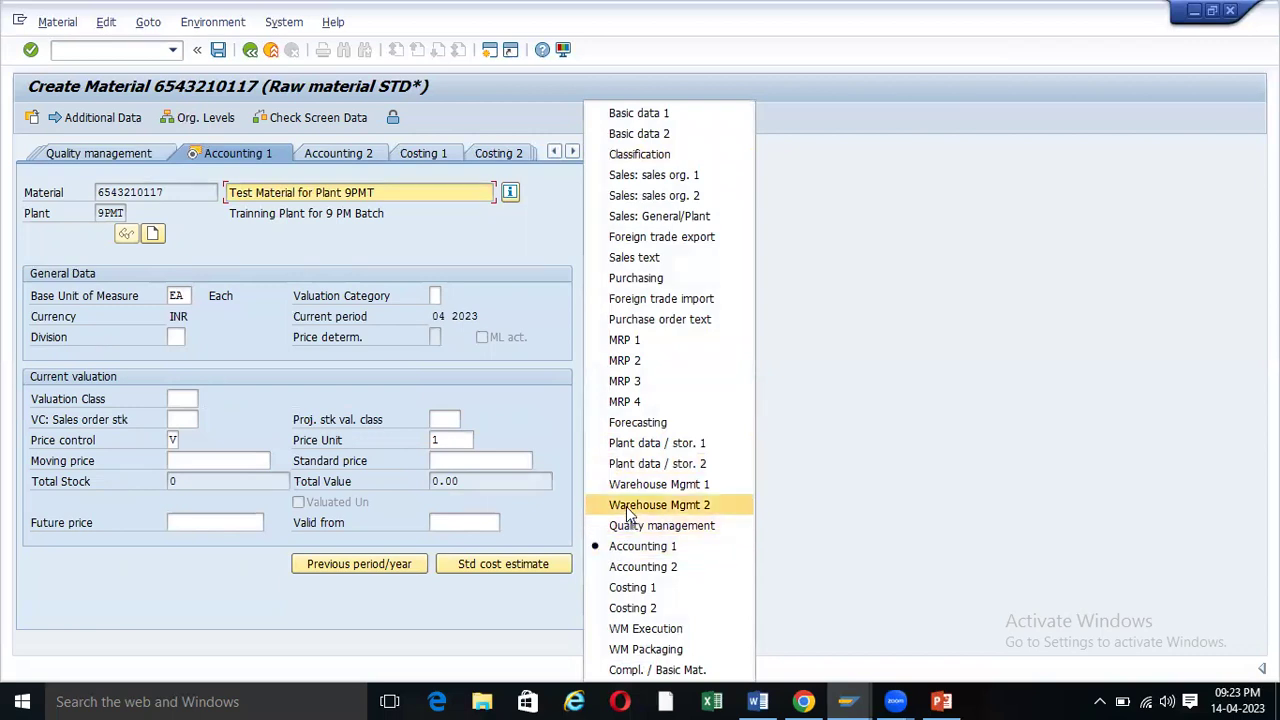
{"action": "left_click", "coordinate": [213, 162]}
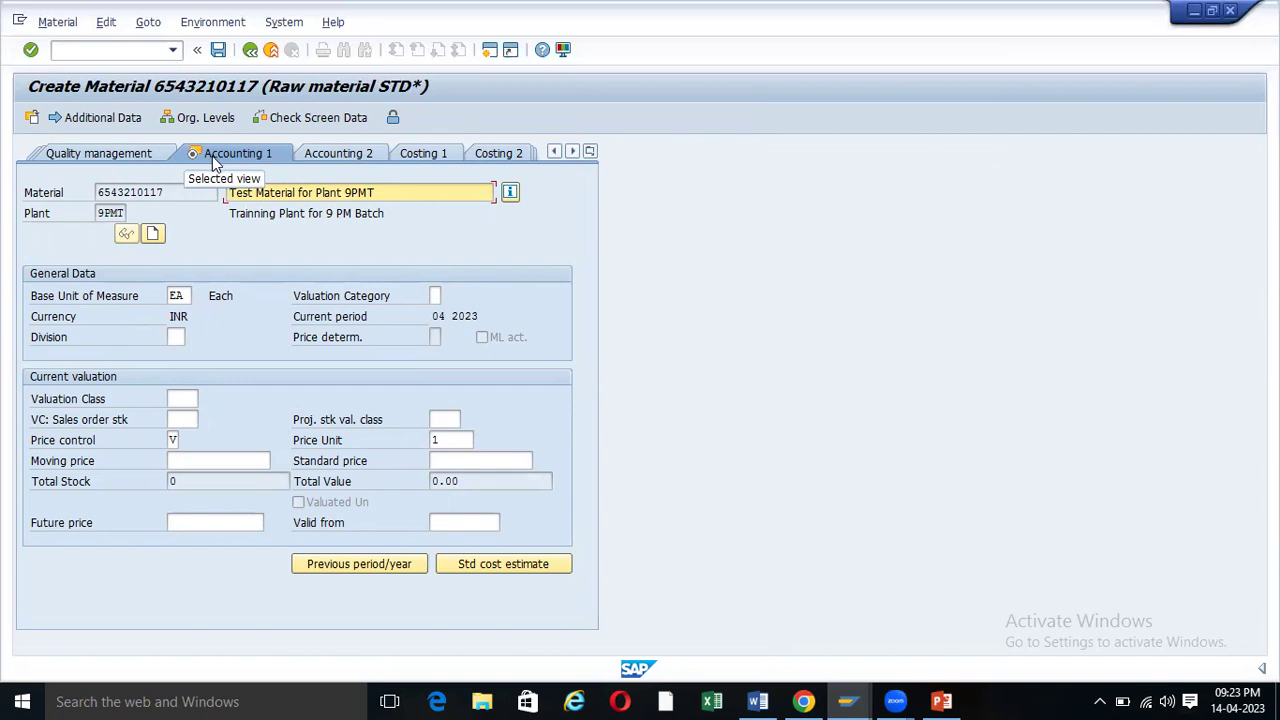
- Set the valuation class to 3000 (Raw materials 1) from its list of possible values in Accounting 1
{"action": "left_click", "coordinate": [183, 399]}
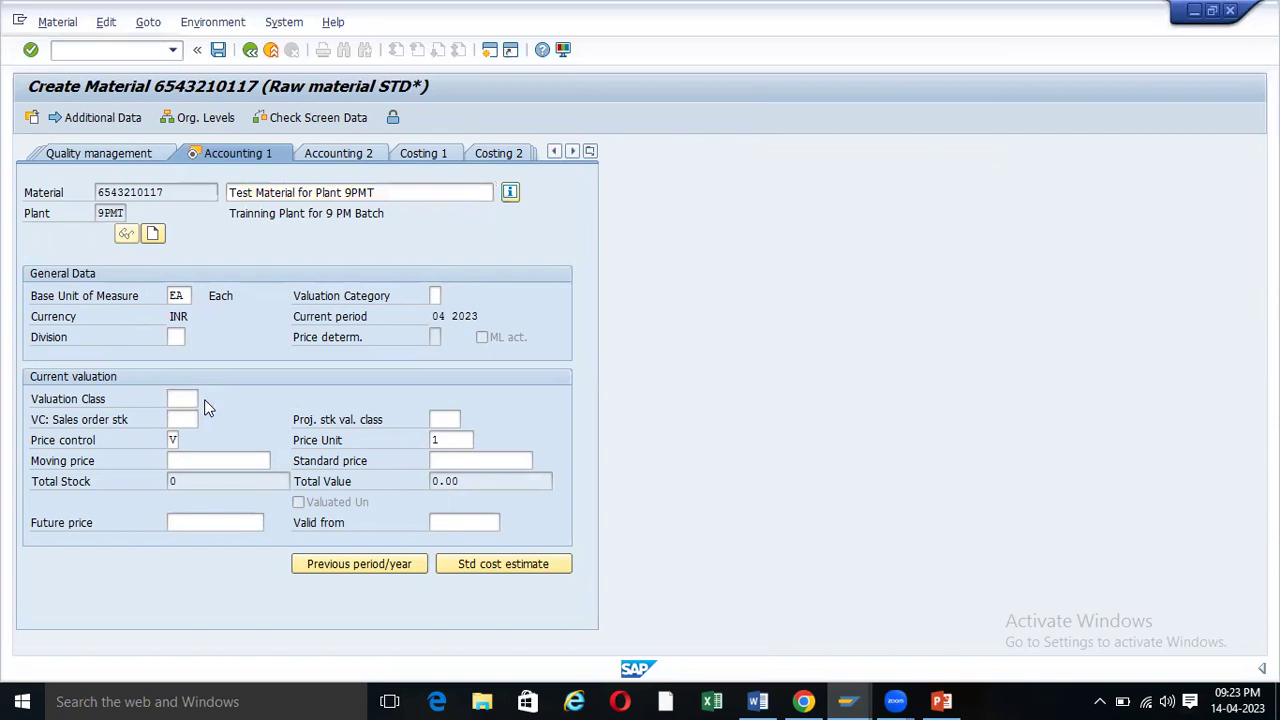
{"action": "left_click", "coordinate": [204, 399]}
{"action": "key", "text": "F4"}
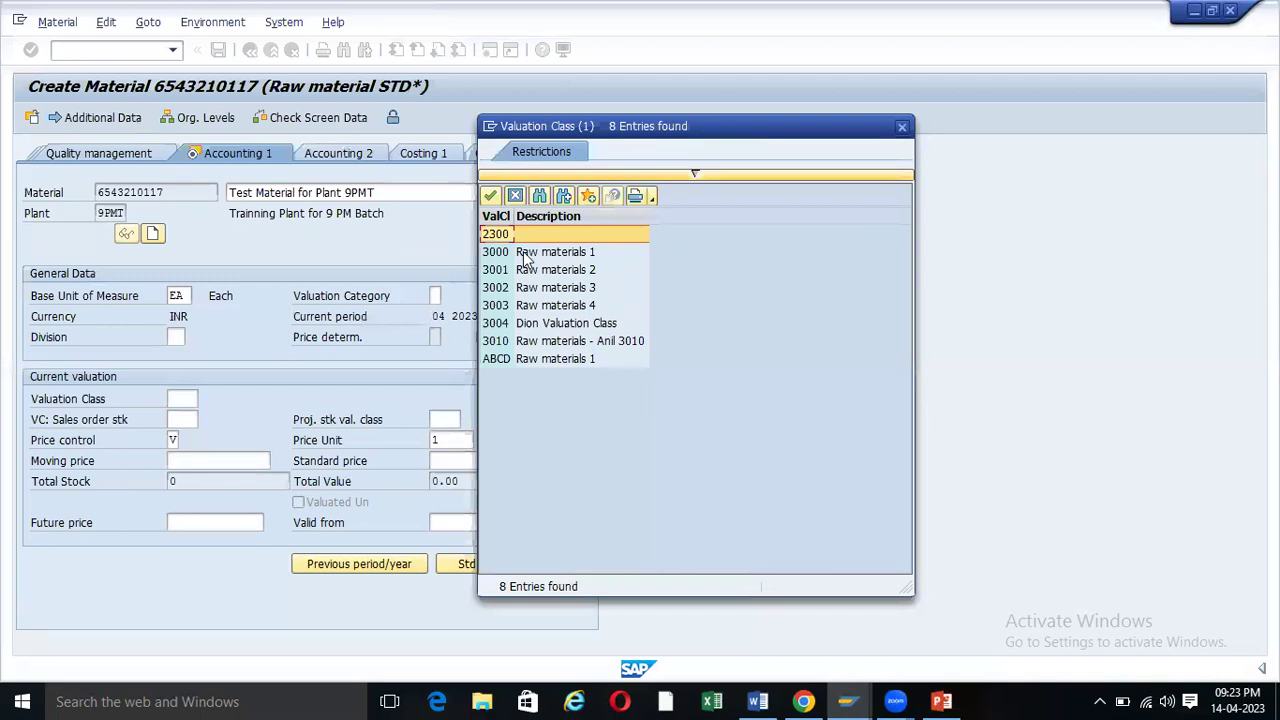
{"action": "left_click", "coordinate": [505, 257]}
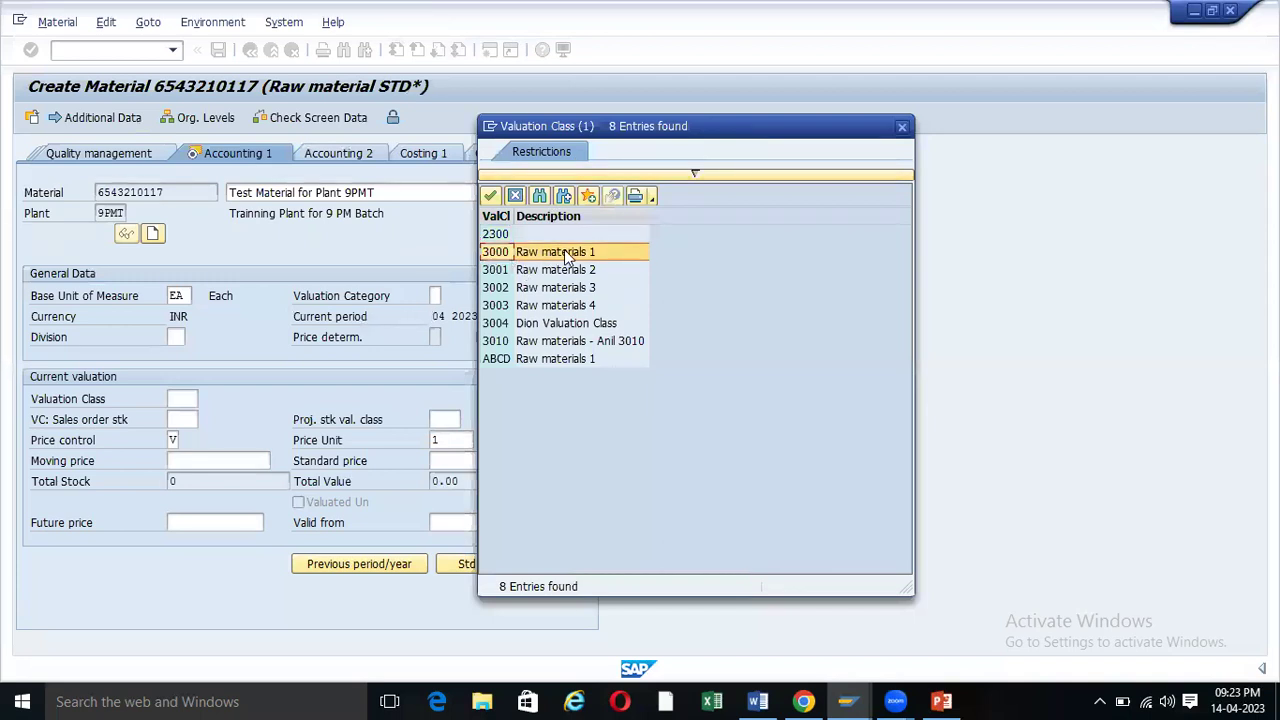
{"action": "double_click", "coordinate": [492, 255]}
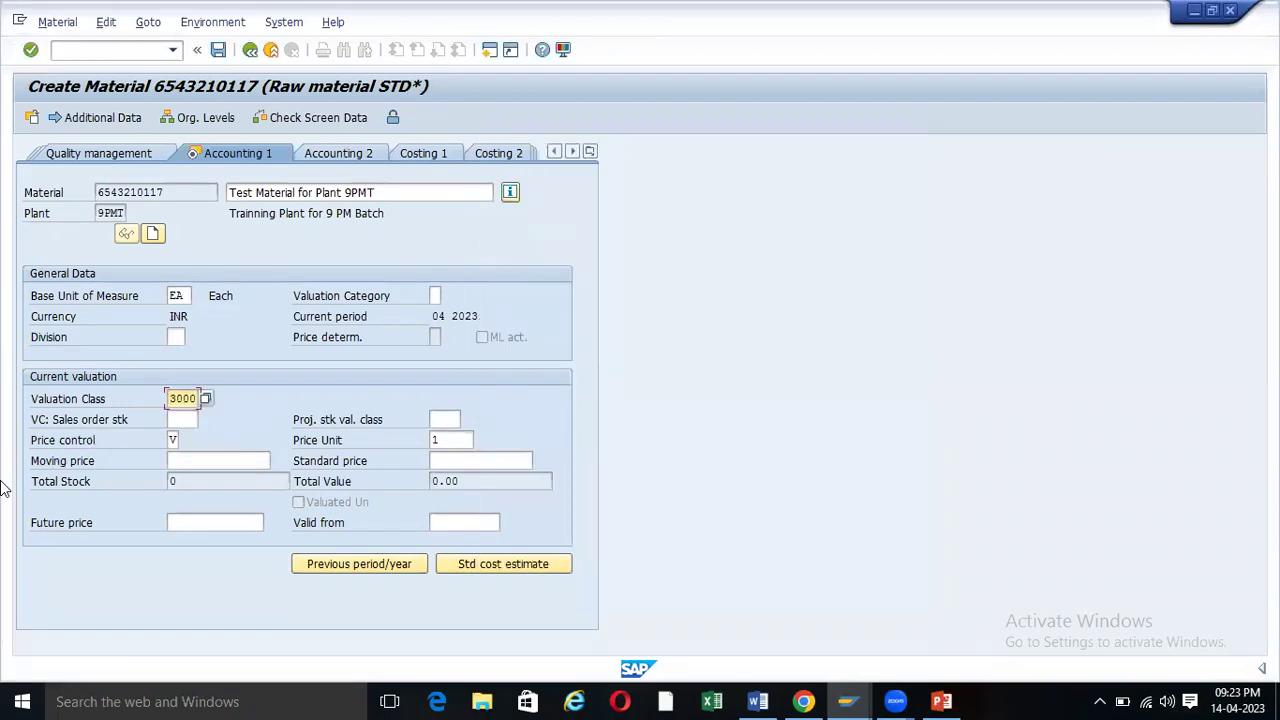
- Choose V (Moving average price/periodic unit price) as the price control indicator from its value list
{"action": "left_click", "coordinate": [172, 438]}
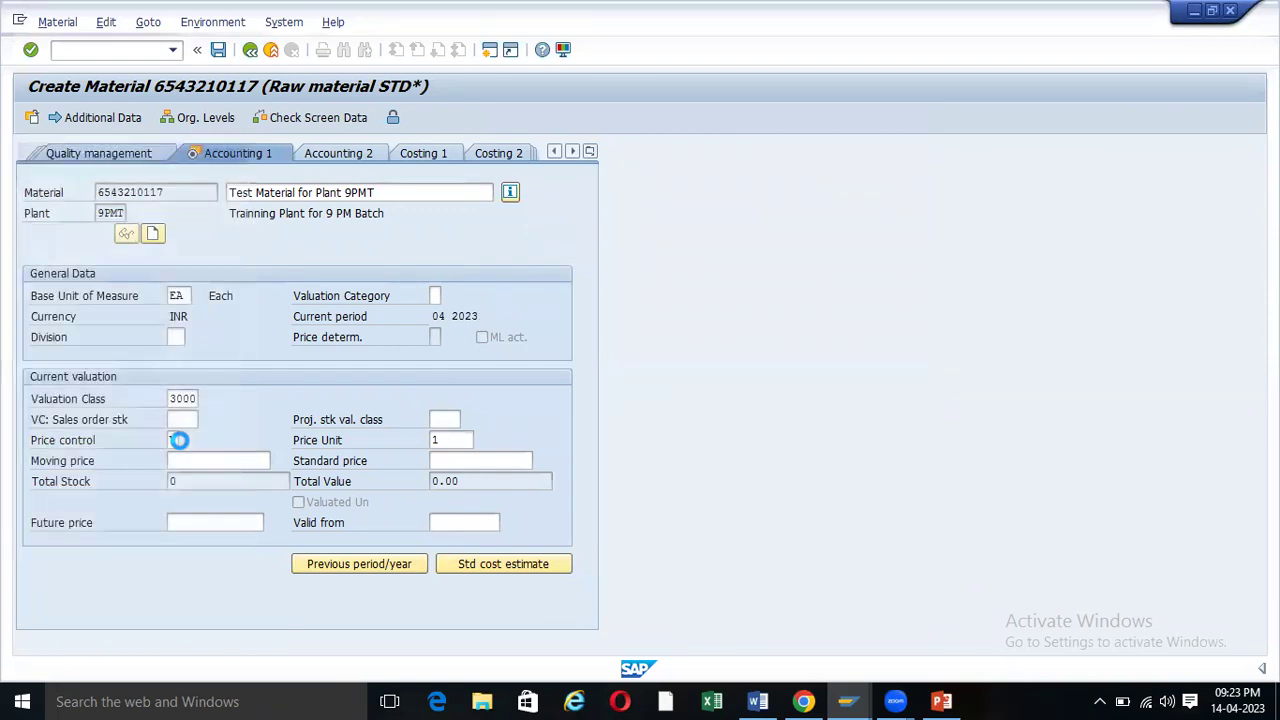
{"action": "left_click_drag", "start_coordinate": [131, 144], "coordinate": [541, 144]}
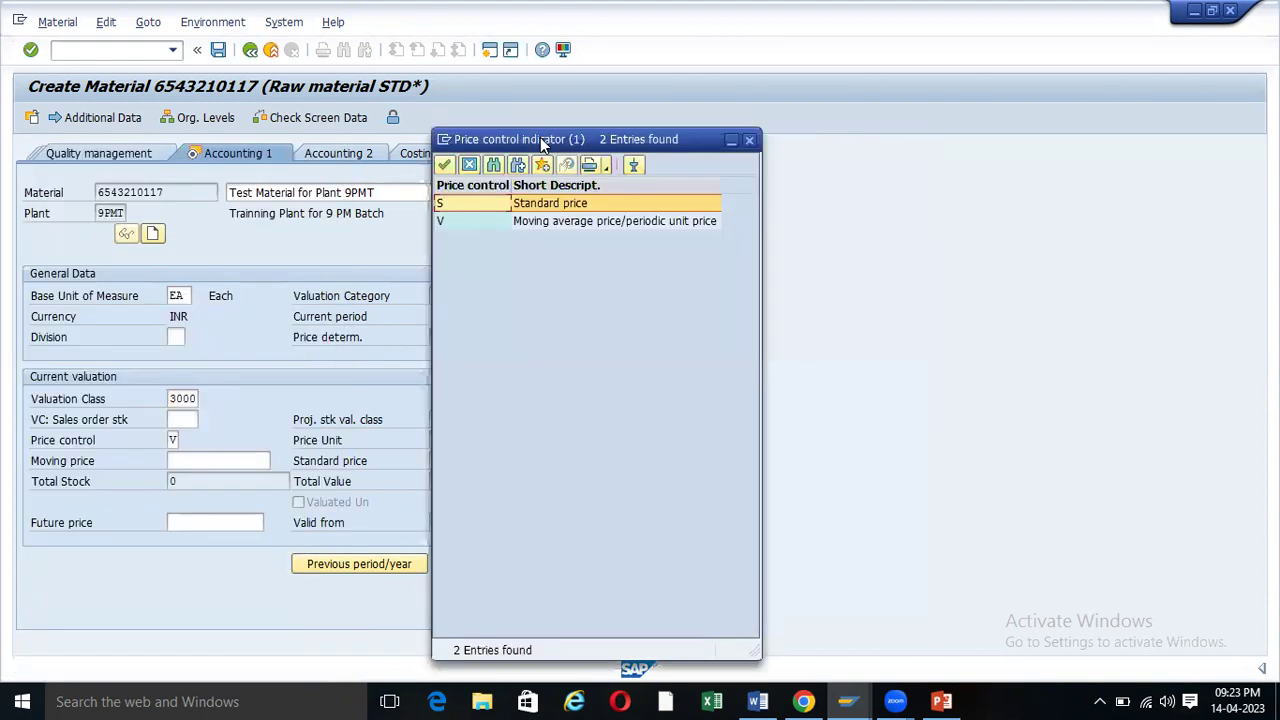
{"action": "left_click", "coordinate": [444, 223]}
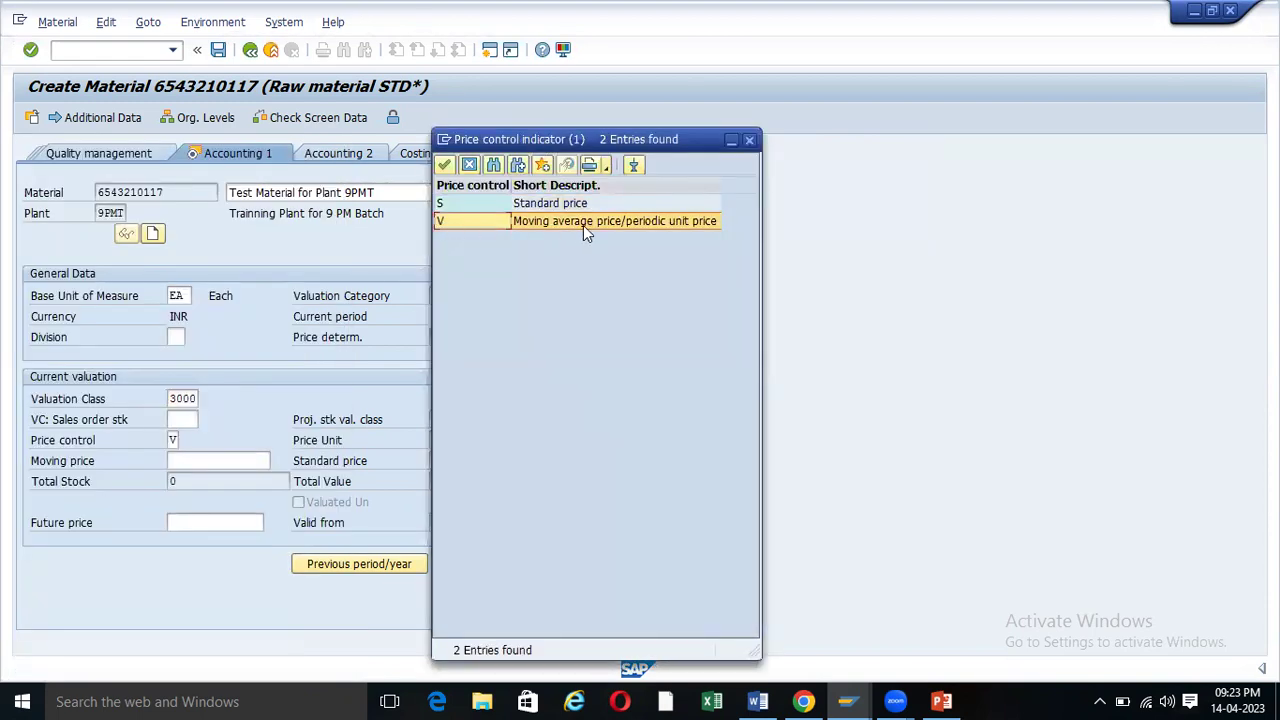
{"action": "double_click", "coordinate": [444, 223]}
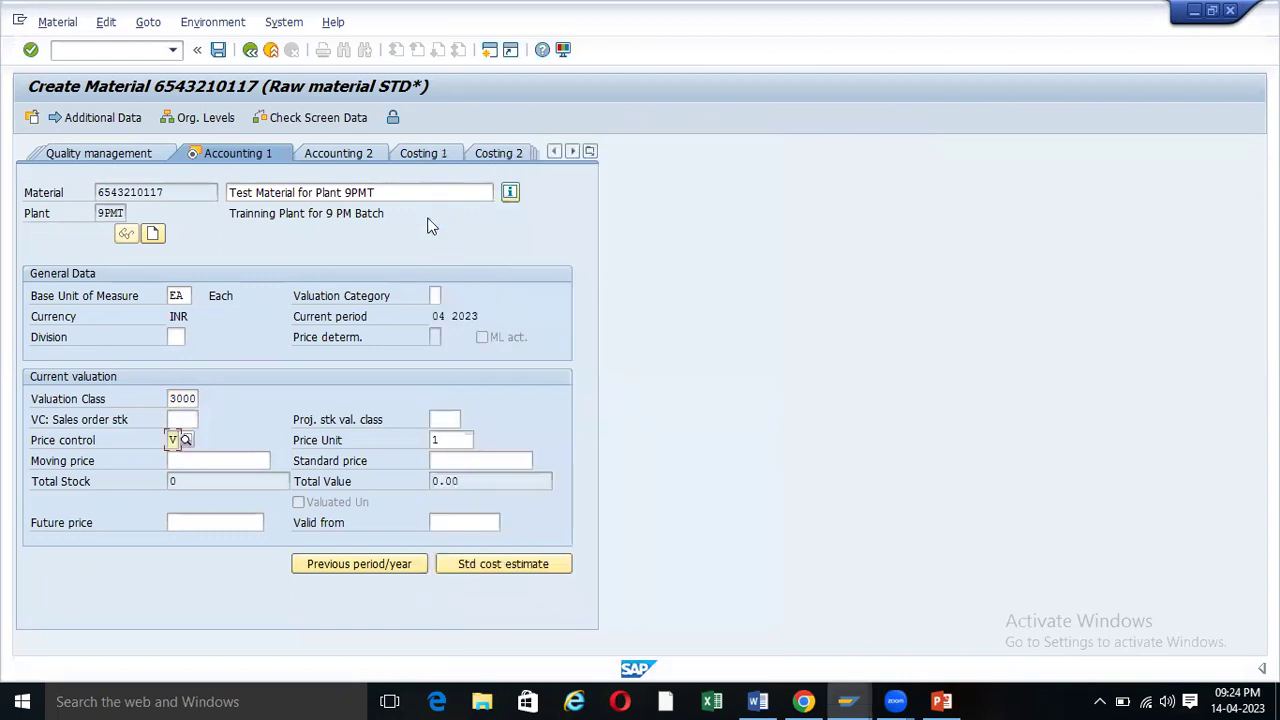
- Enter 10 as the moving price and 10 as the standard price in the current valuation
{"action": "left_click", "coordinate": [176, 461]}
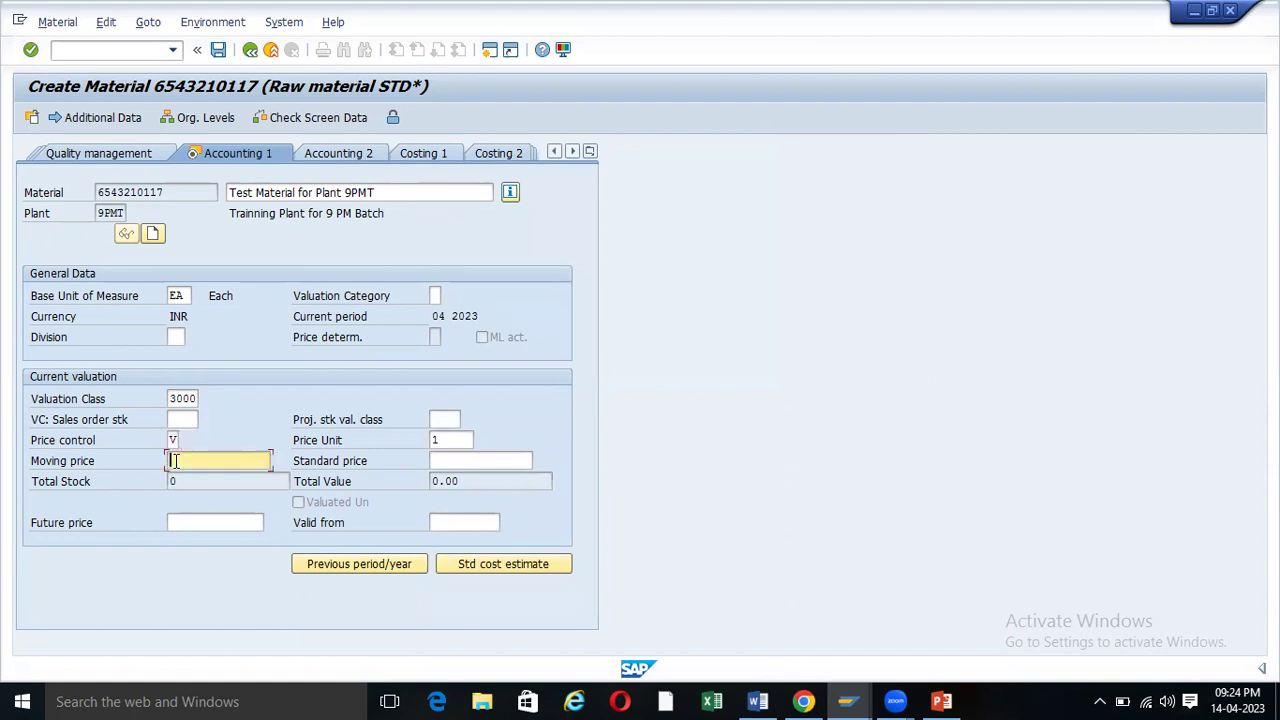
{"action": "type", "text": "10"}
{"action": "left_click", "coordinate": [459, 461]}
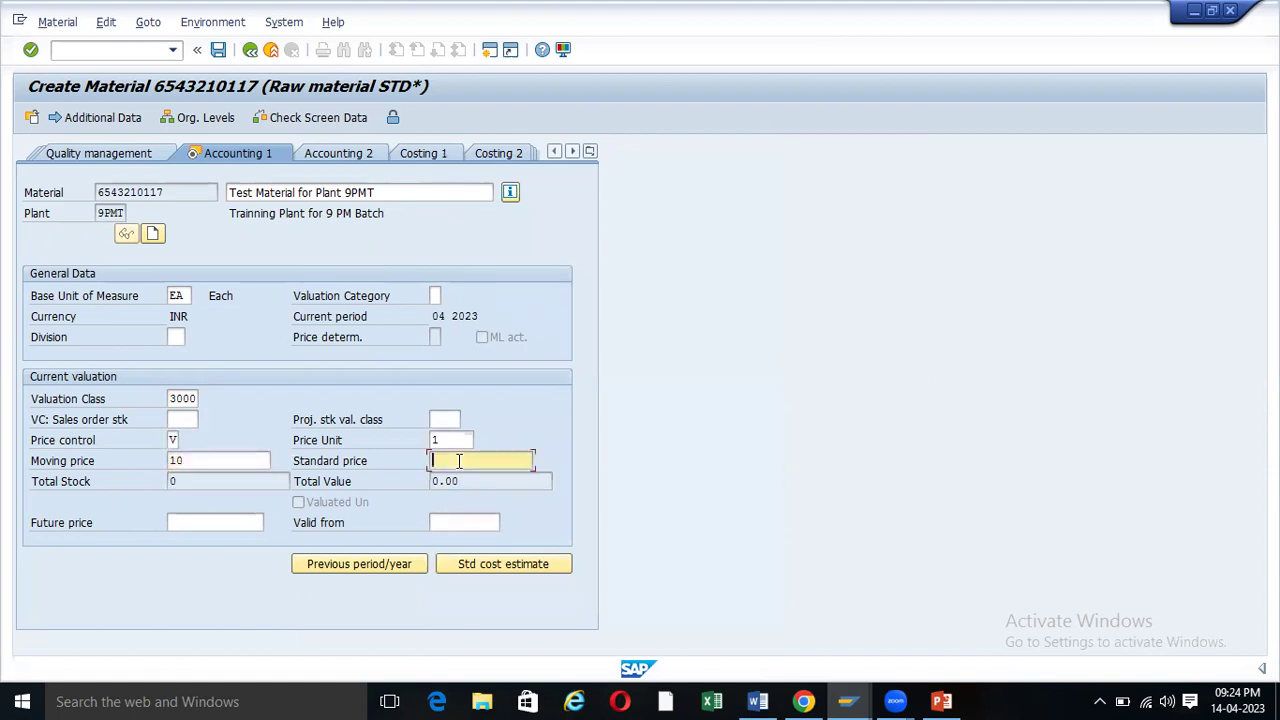
{"action": "type", "text": "10"}
- Finish the last data screen and save the new raw material
{"action": "key", "text": "Return"}
{"action": "key", "text": "Return"}
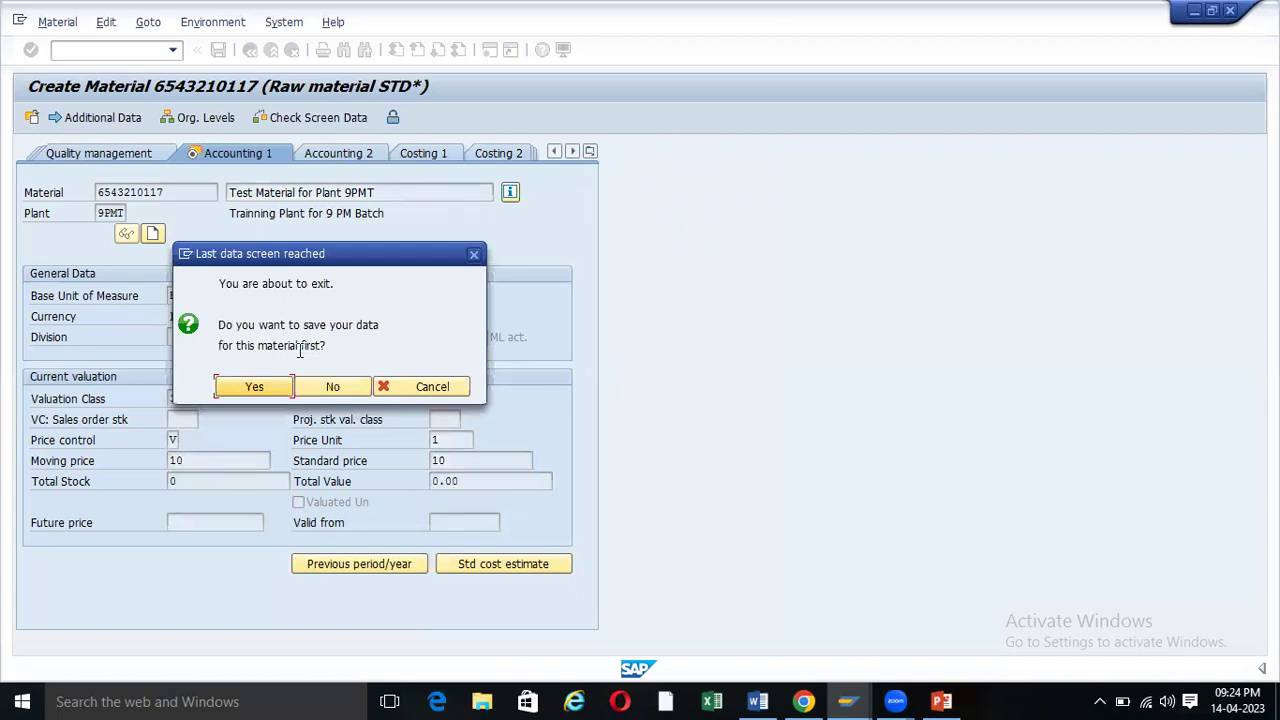
{"action": "left_click", "coordinate": [262, 388]}
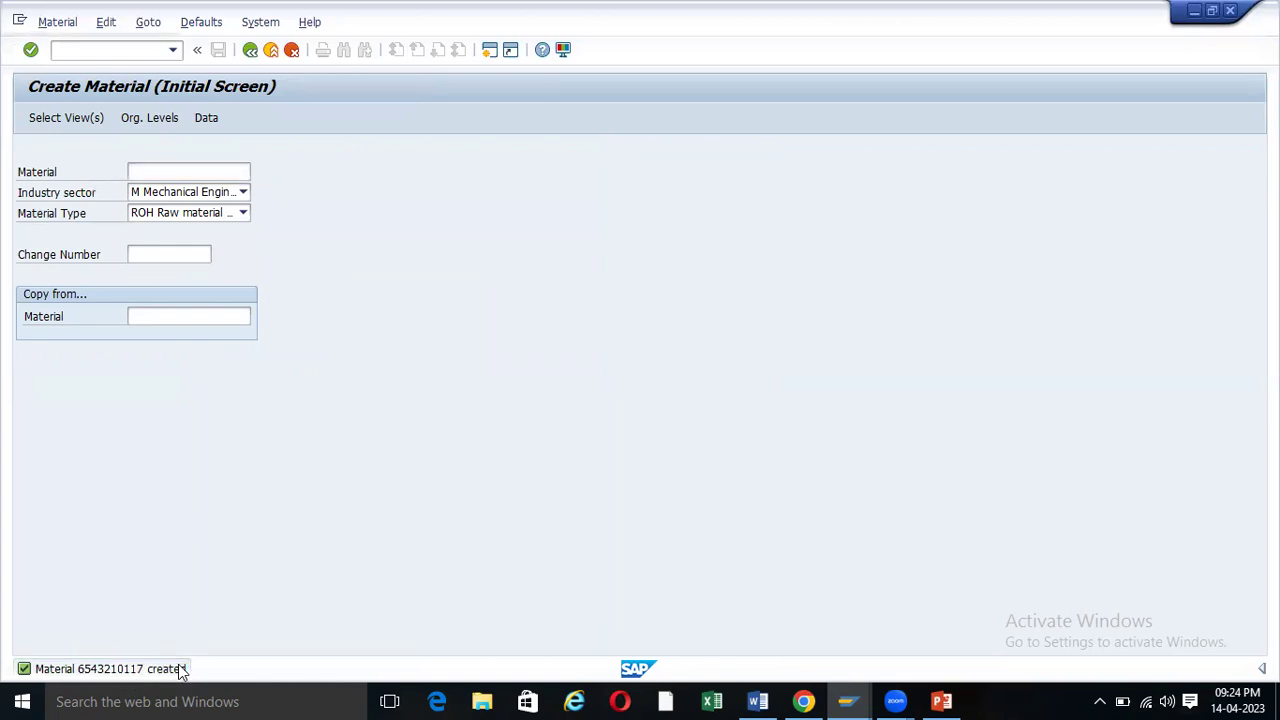
- Open the details of the creation message, select the new material's number in it and dismiss the details
{"action": "double_click", "coordinate": [178, 669]}
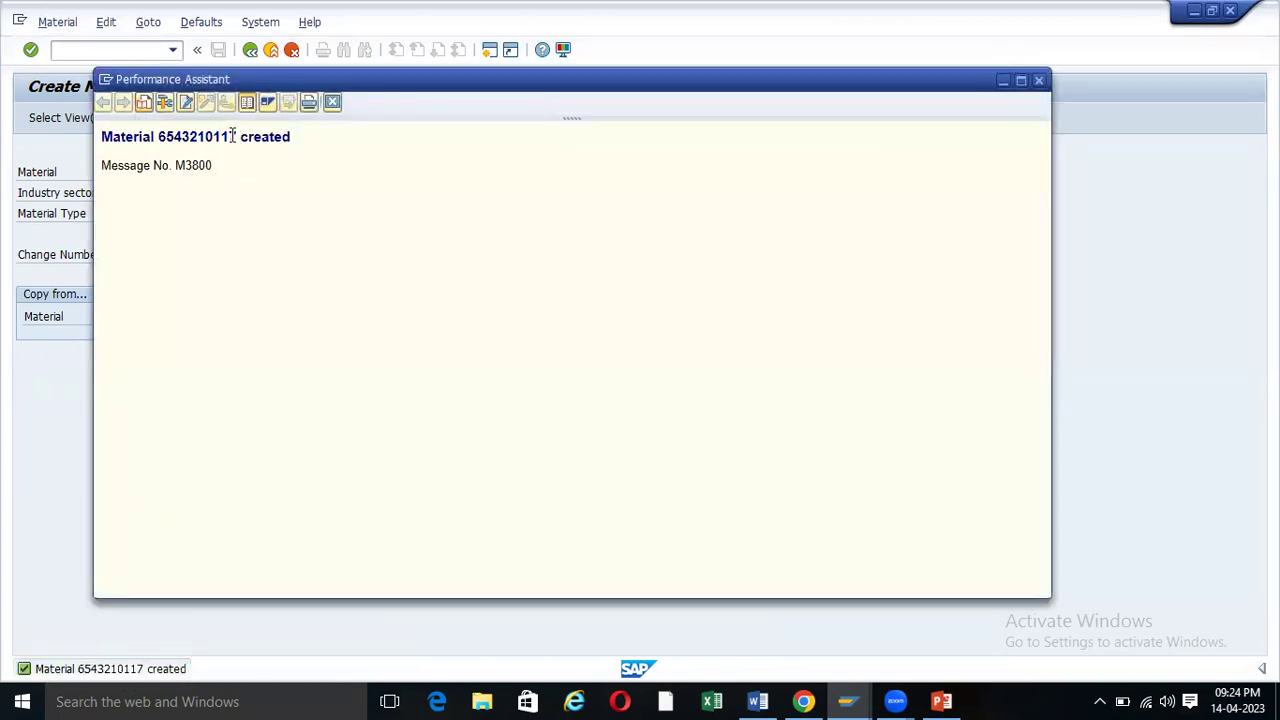
{"action": "left_click_drag", "start_coordinate": [236, 136], "coordinate": [158, 137]}
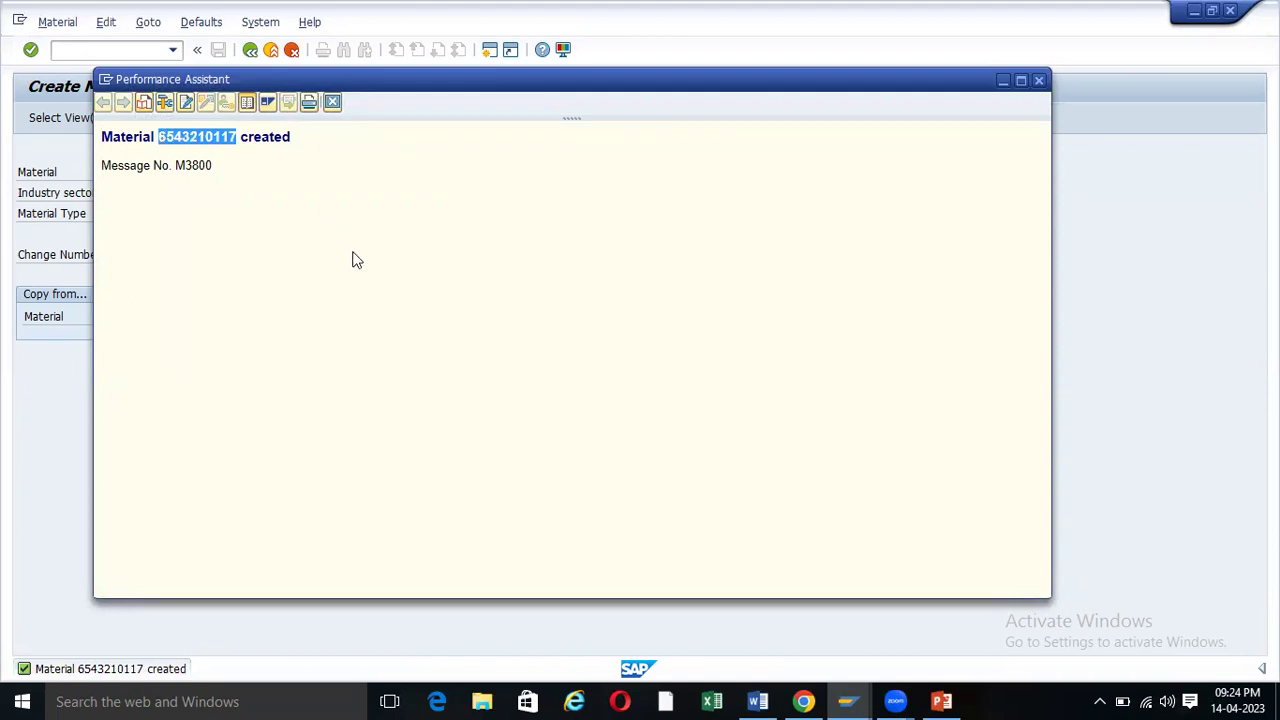
{"action": "left_click", "coordinate": [1003, 82]}
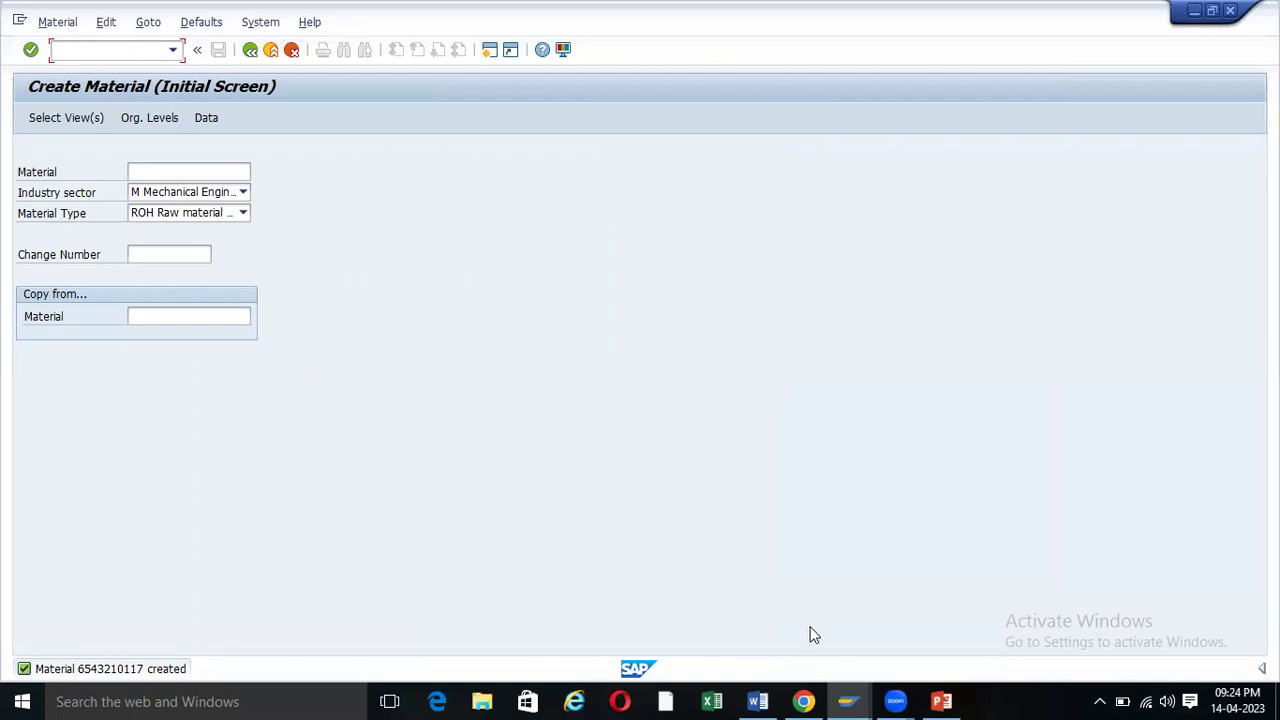
- Switch to the Word document and review the material master T-codes, highlighting Display Material beside MM03
{"action": "left_click", "coordinate": [757, 701]}
{"action": "scroll", "coordinate": [516, 436], "scroll_direction": "down", "scroll_amount": 3}
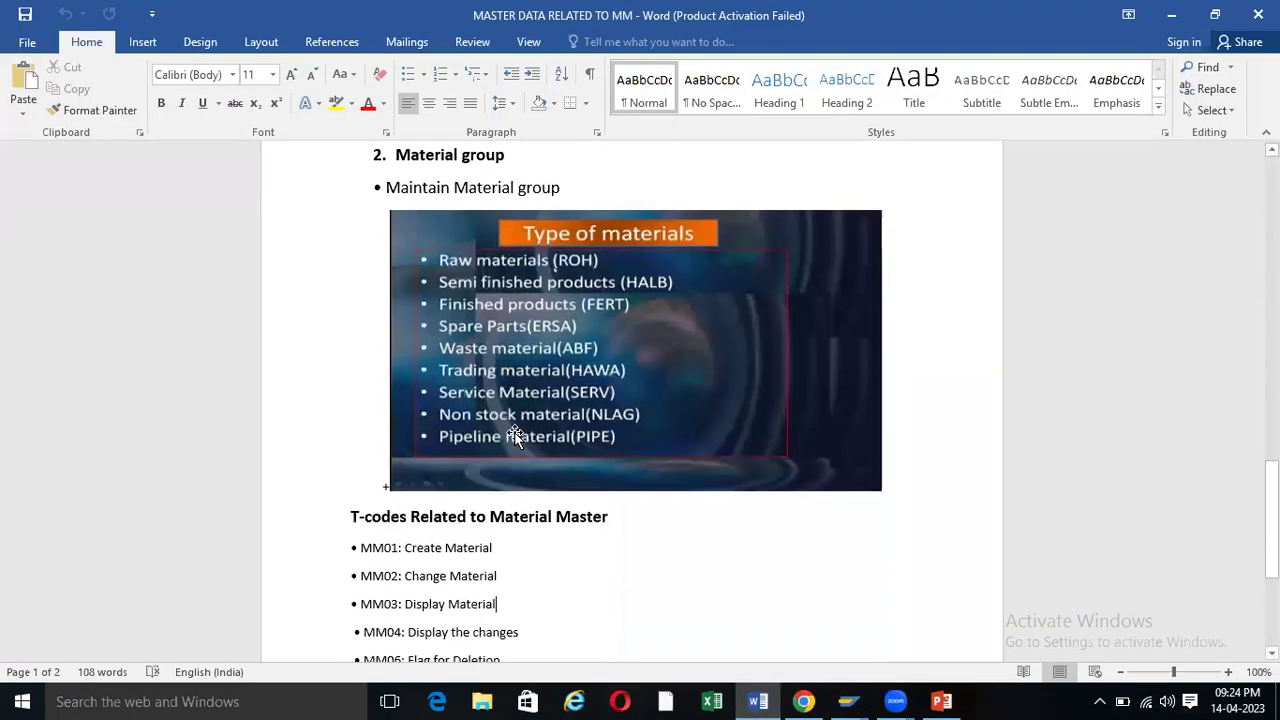
{"action": "scroll", "coordinate": [516, 436], "scroll_direction": "down", "scroll_amount": 3}
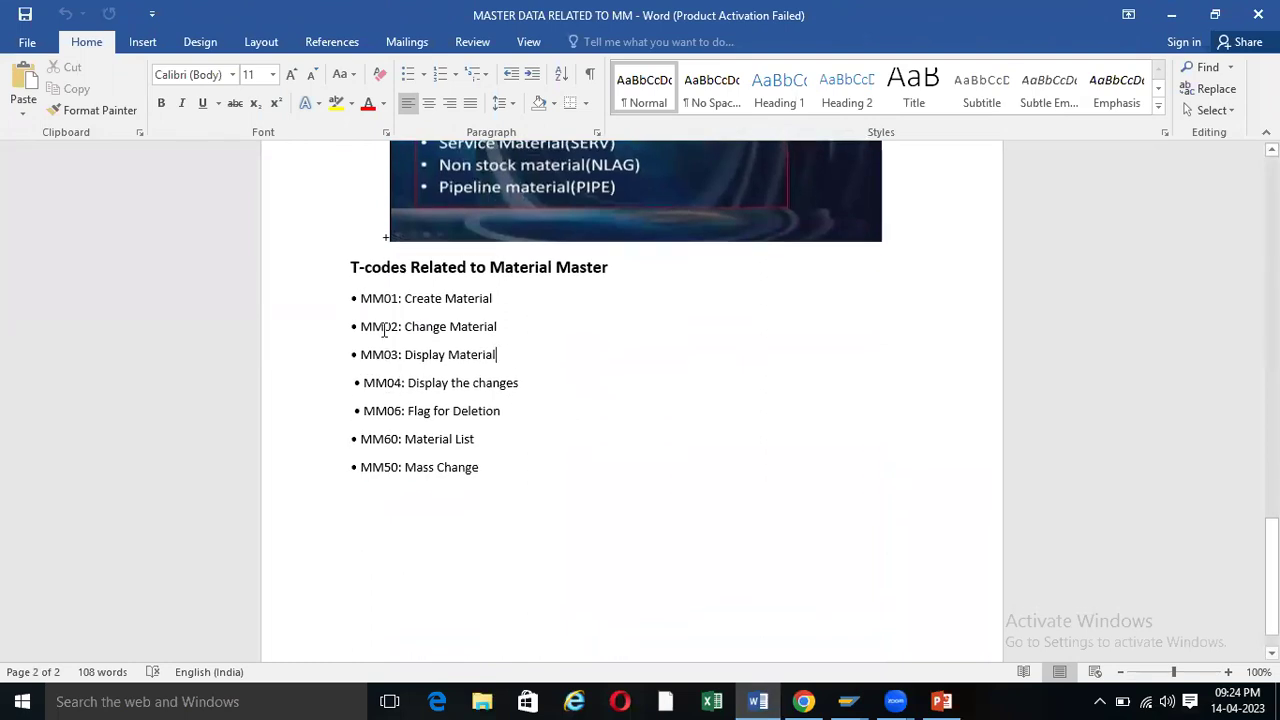
{"action": "left_click_drag", "start_coordinate": [407, 354], "coordinate": [496, 355]}
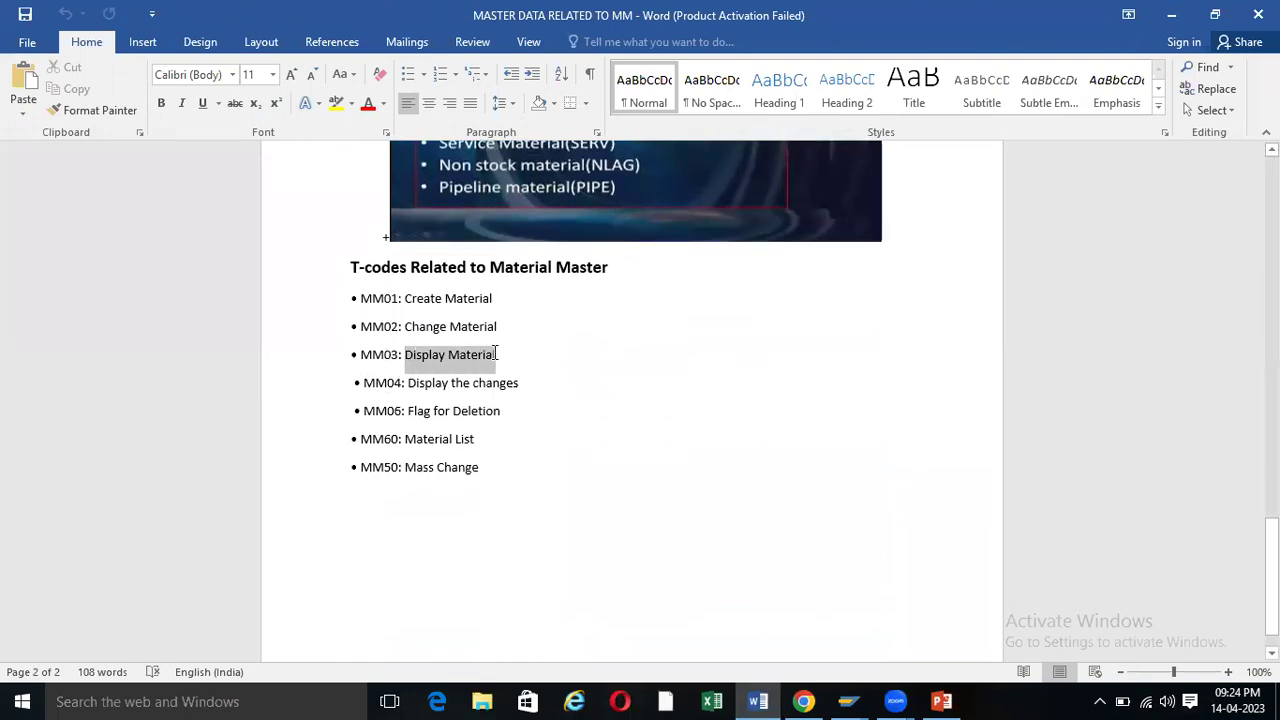
{"action": "left_click", "coordinate": [637, 418]}
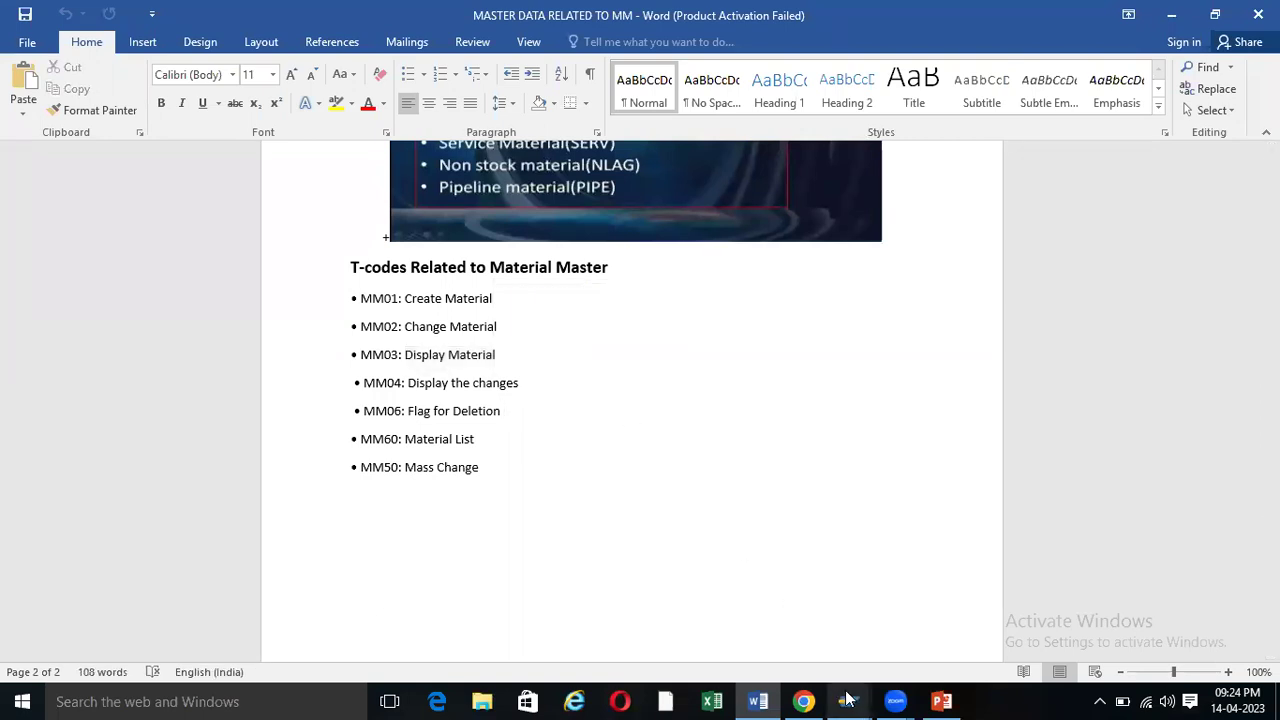
- Switch to SAP, leave material creation and start MM03 - Display Current from the Material Master's Display folder
{"action": "mouse_move", "coordinate": [847, 701]}
{"action": "left_click", "coordinate": [808, 622]}
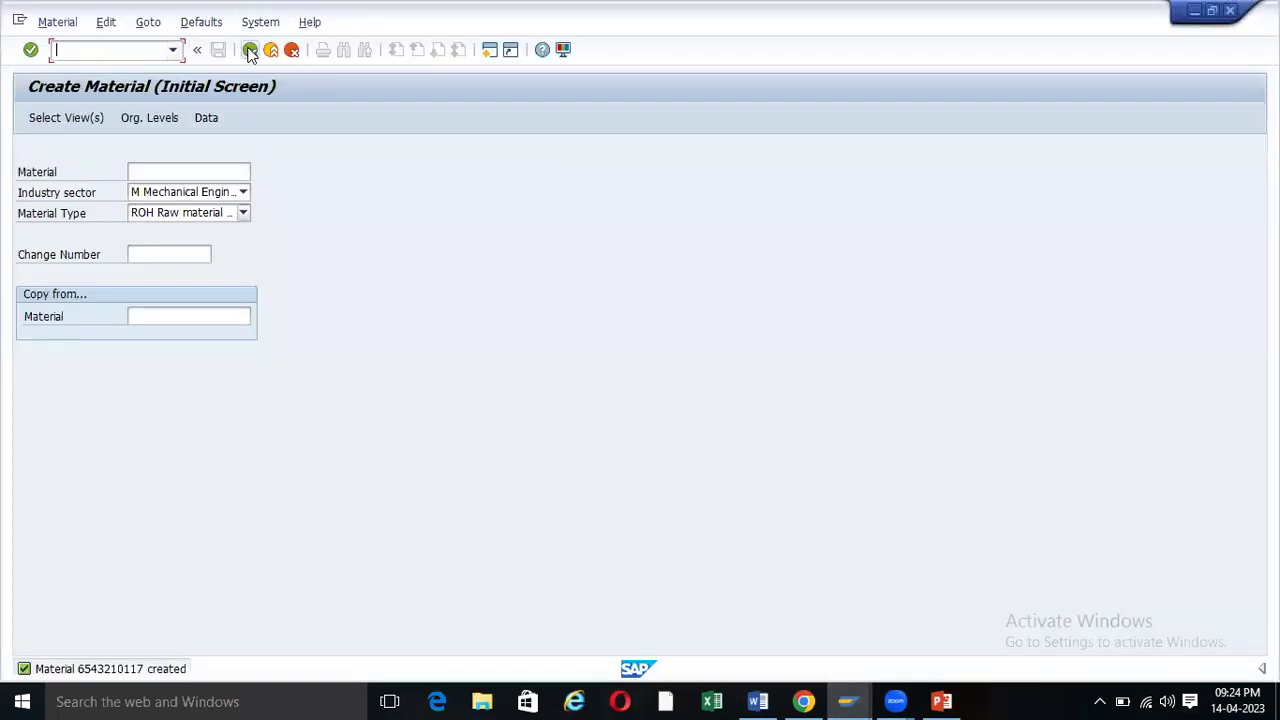
{"action": "left_click", "coordinate": [250, 49]}
{"action": "left_click", "coordinate": [98, 48]}
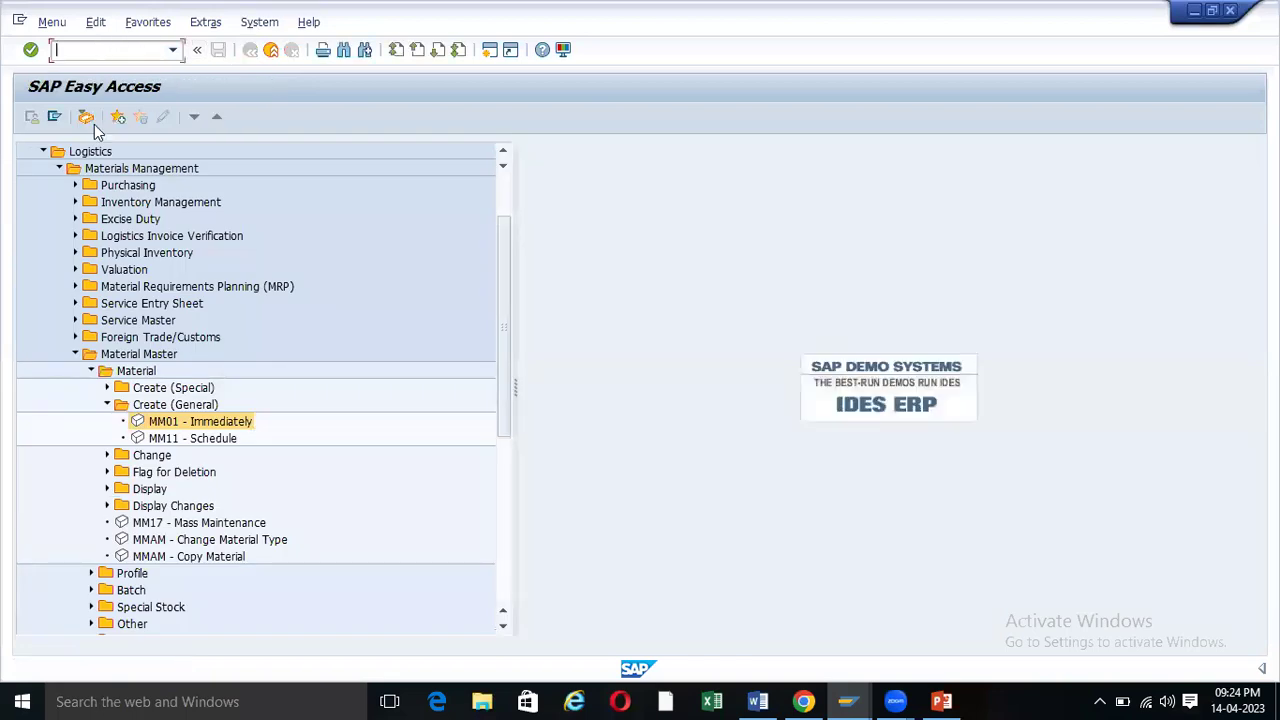
{"action": "left_click", "coordinate": [108, 405]}
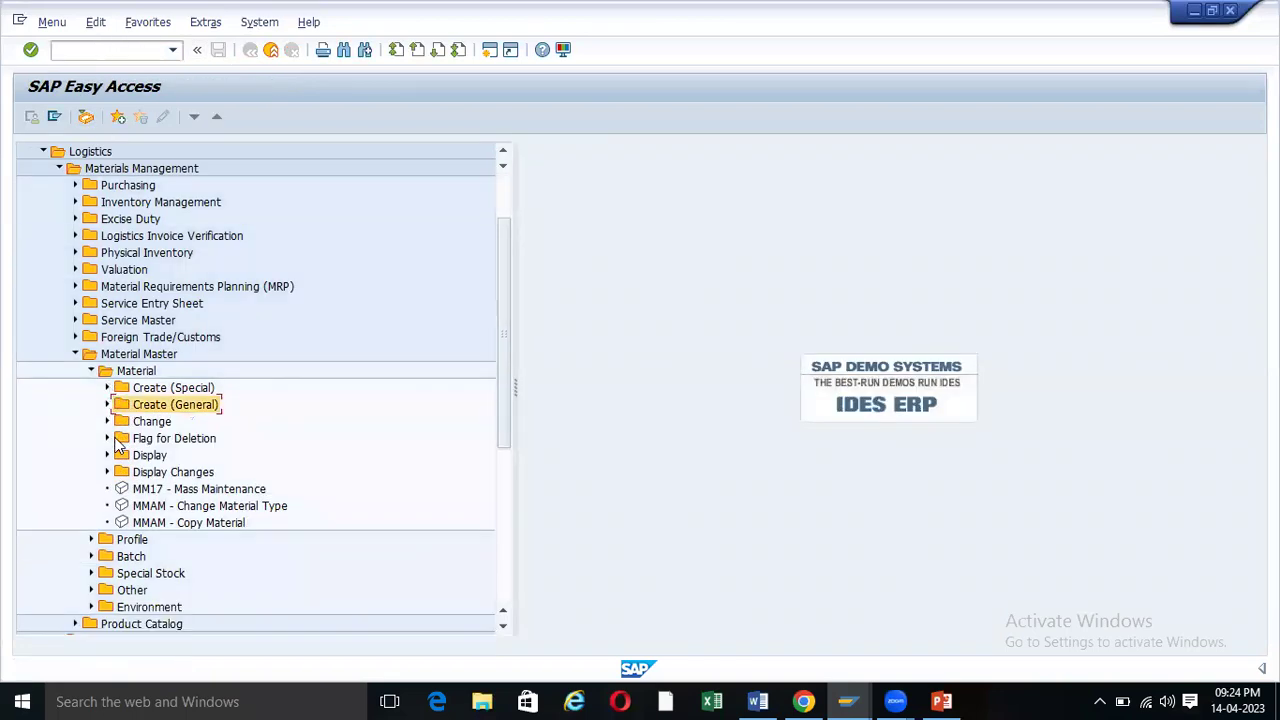
{"action": "left_click", "coordinate": [108, 455]}
{"action": "left_click", "coordinate": [168, 474]}
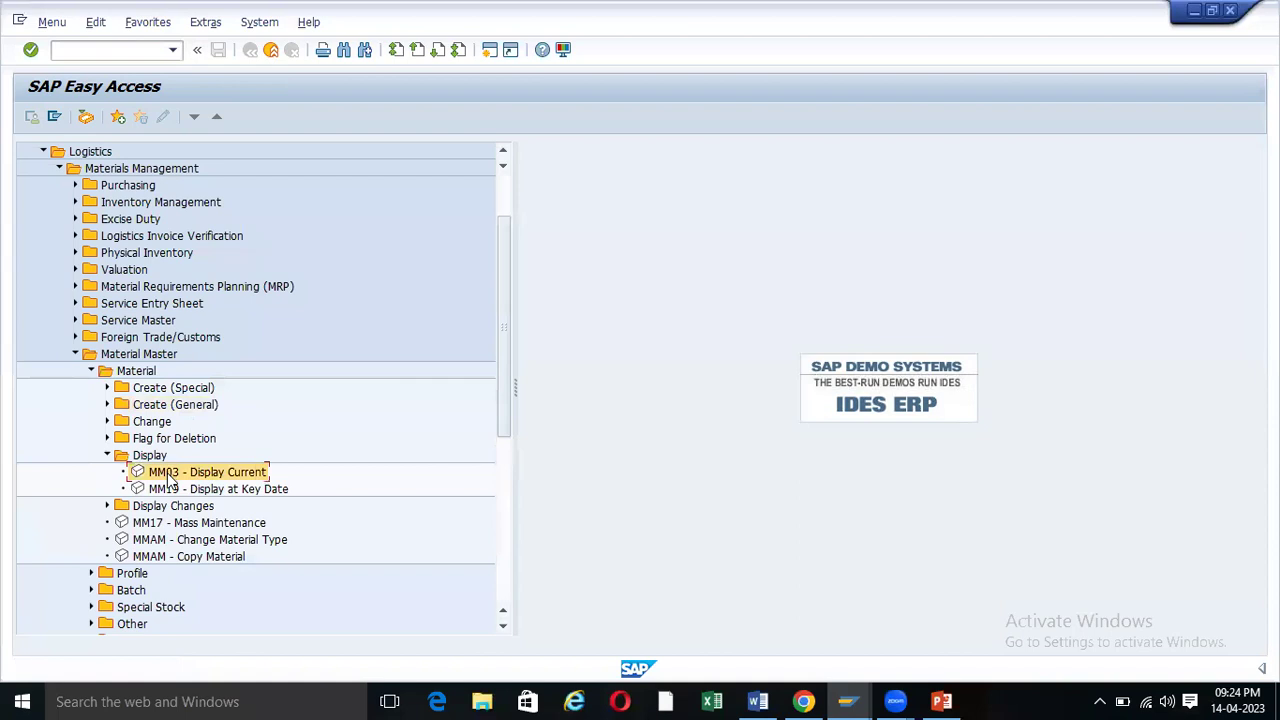
{"action": "double_click", "coordinate": [168, 474]}
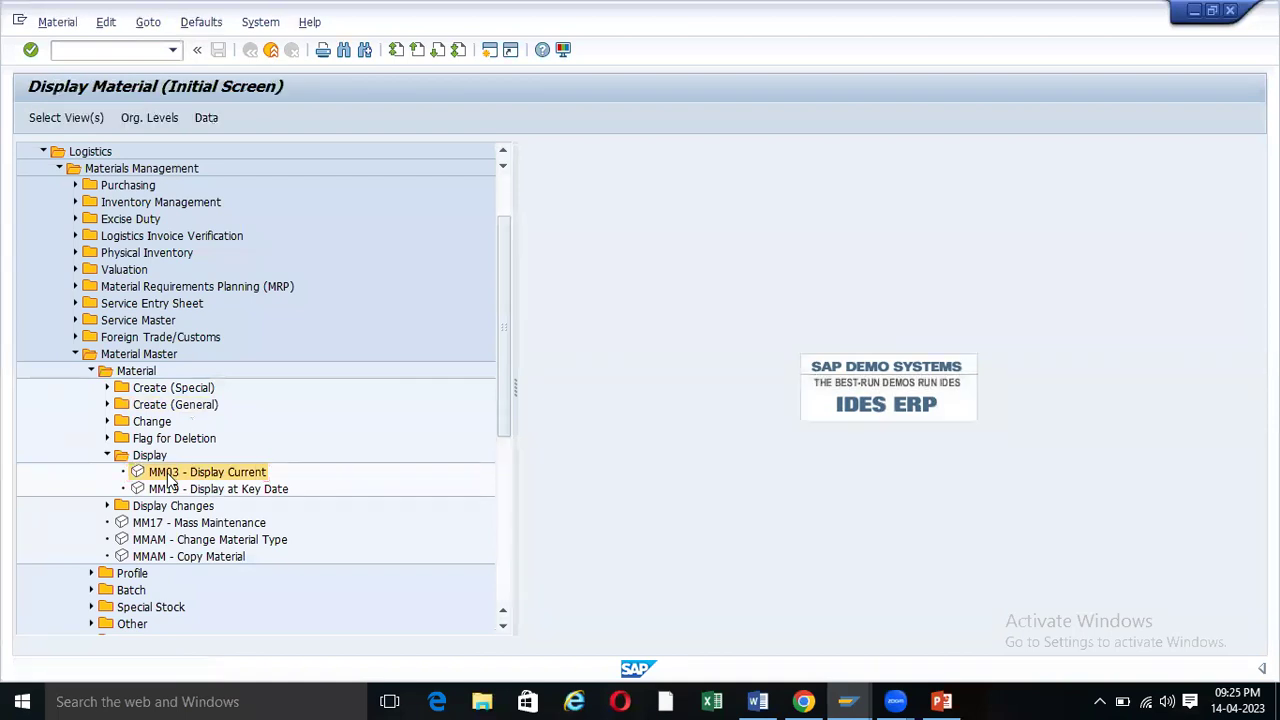
- Display the new raw material with the preselected views for plant 9PMT and storage location 1000
{"action": "left_click_drag", "start_coordinate": [229, 173], "coordinate": [5, 178]}
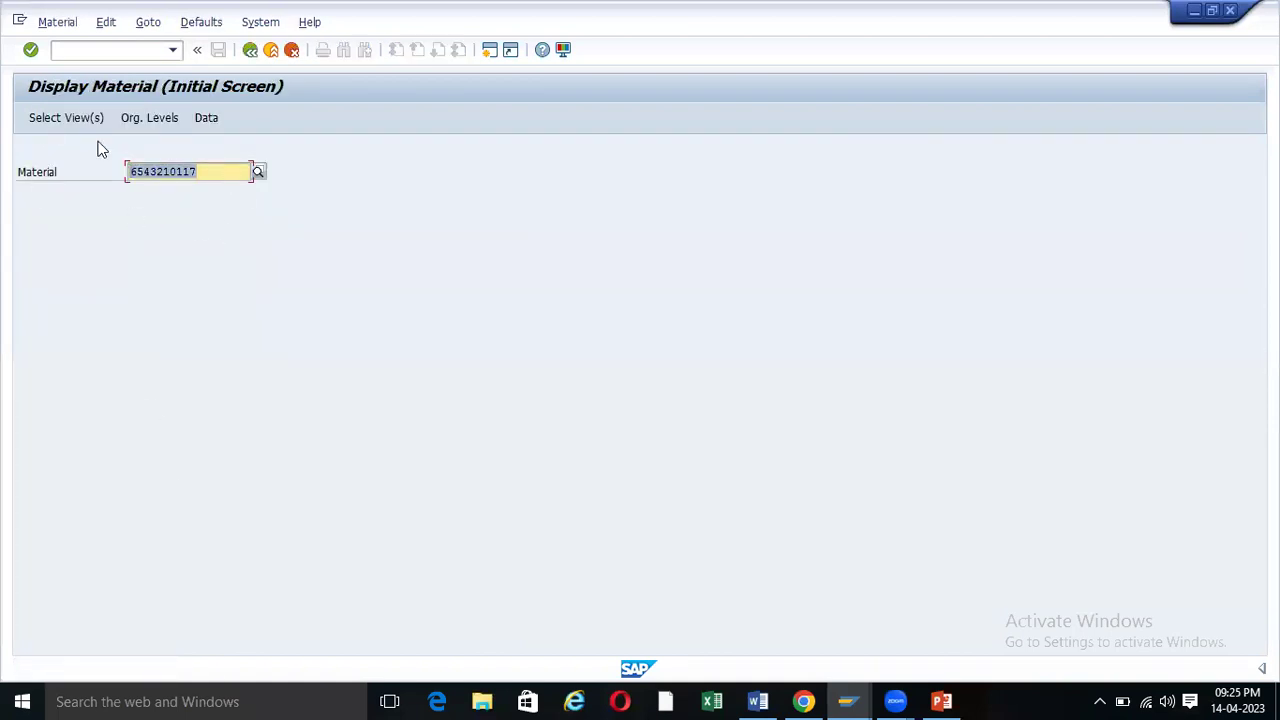
{"action": "key", "text": "Return"}
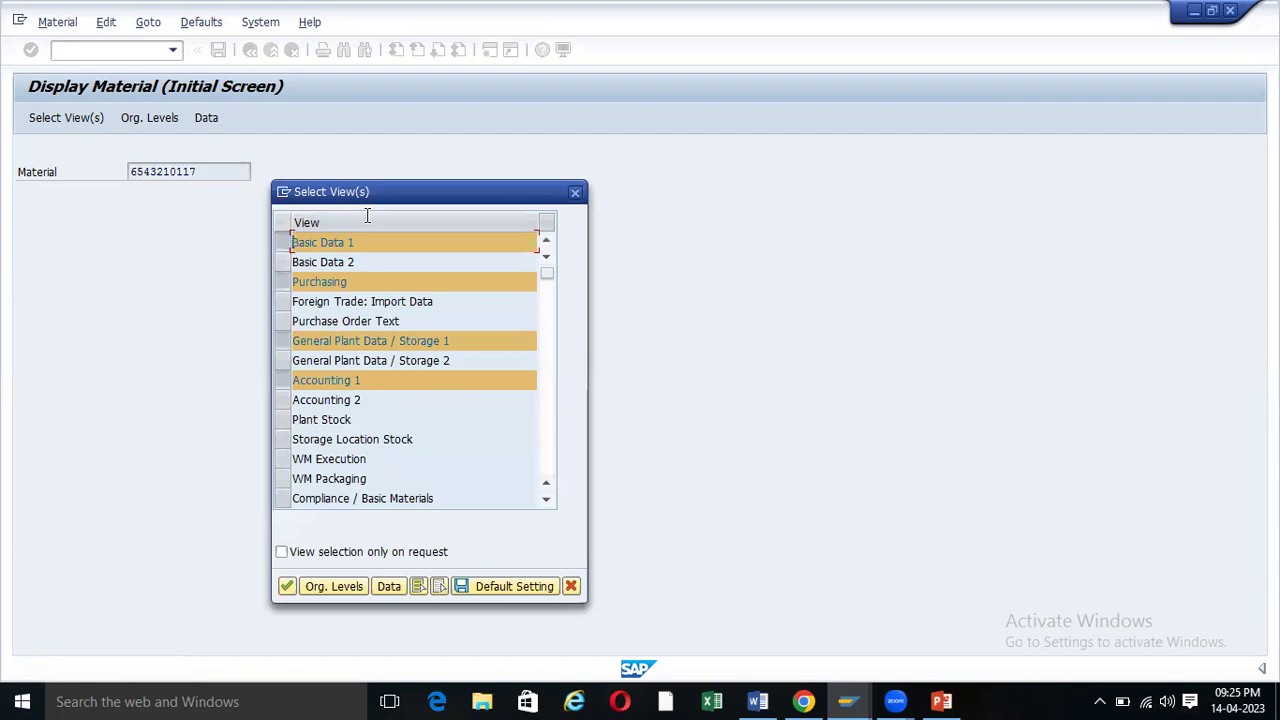
{"action": "left_click", "coordinate": [287, 588]}
{"action": "left_click", "coordinate": [319, 226]}
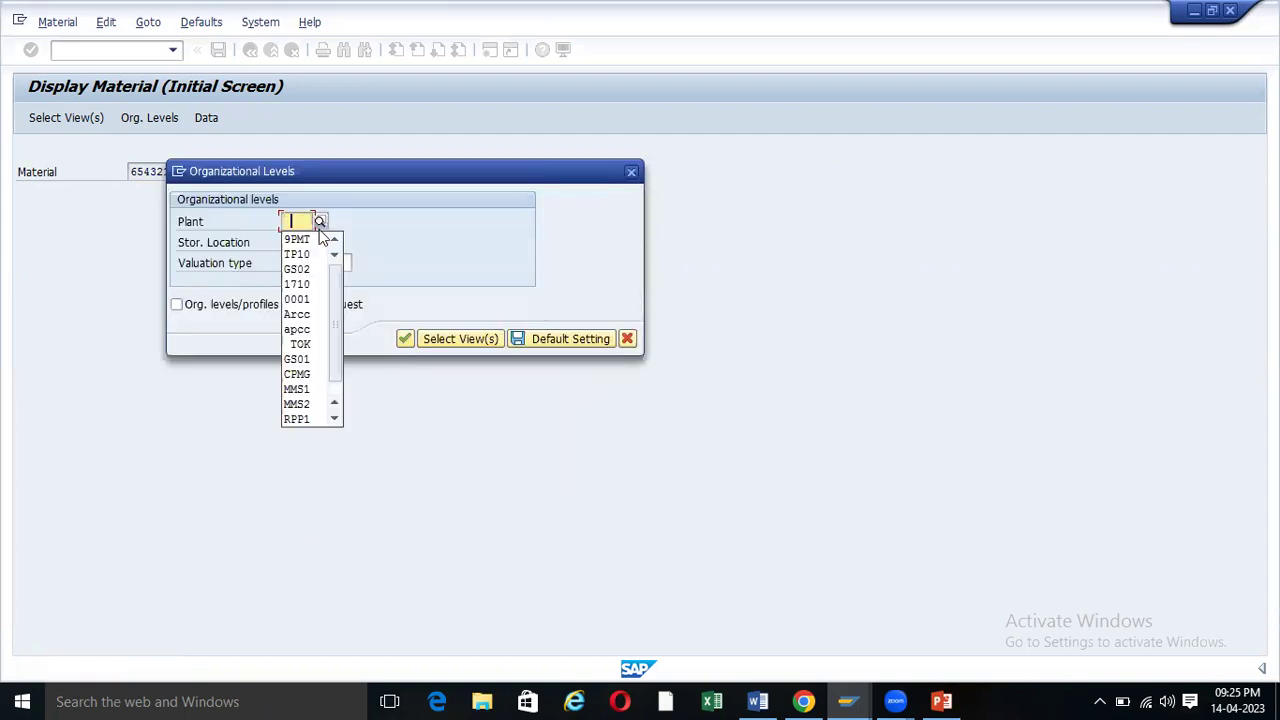
{"action": "left_click", "coordinate": [310, 241]}
{"action": "left_click", "coordinate": [298, 244]}
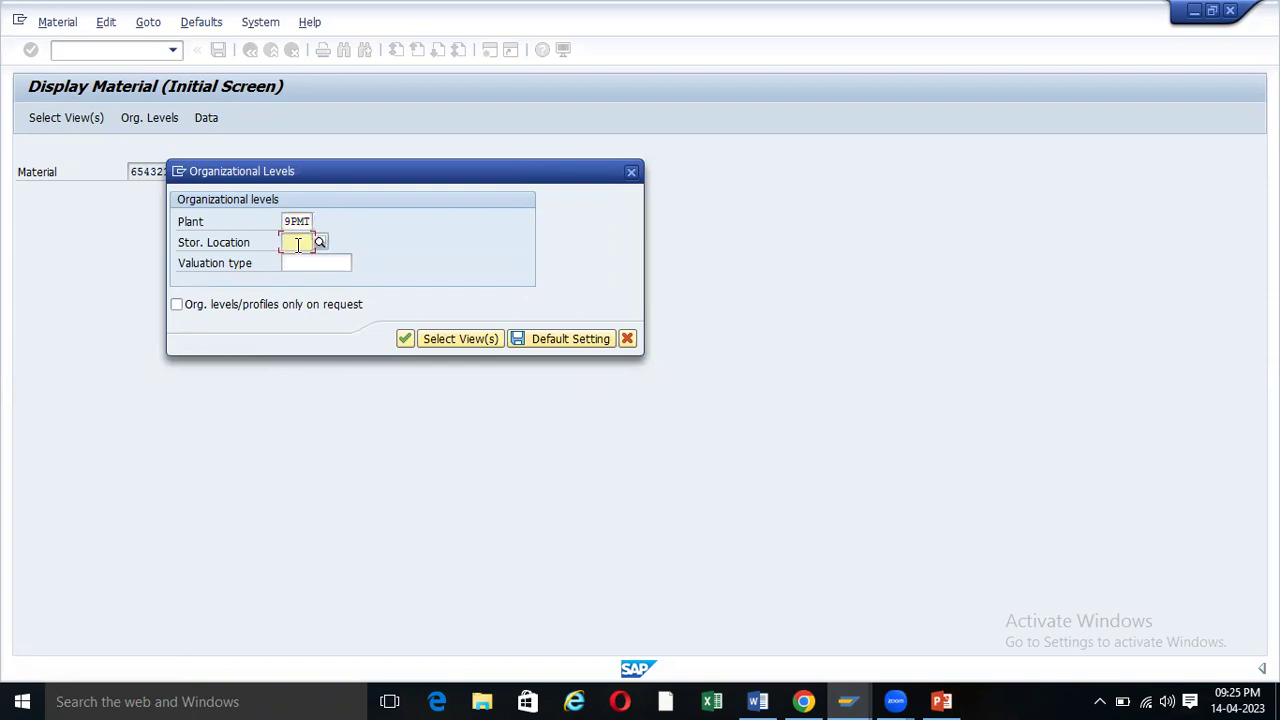
{"action": "left_click", "coordinate": [292, 259]}
{"action": "left_click", "coordinate": [405, 339]}
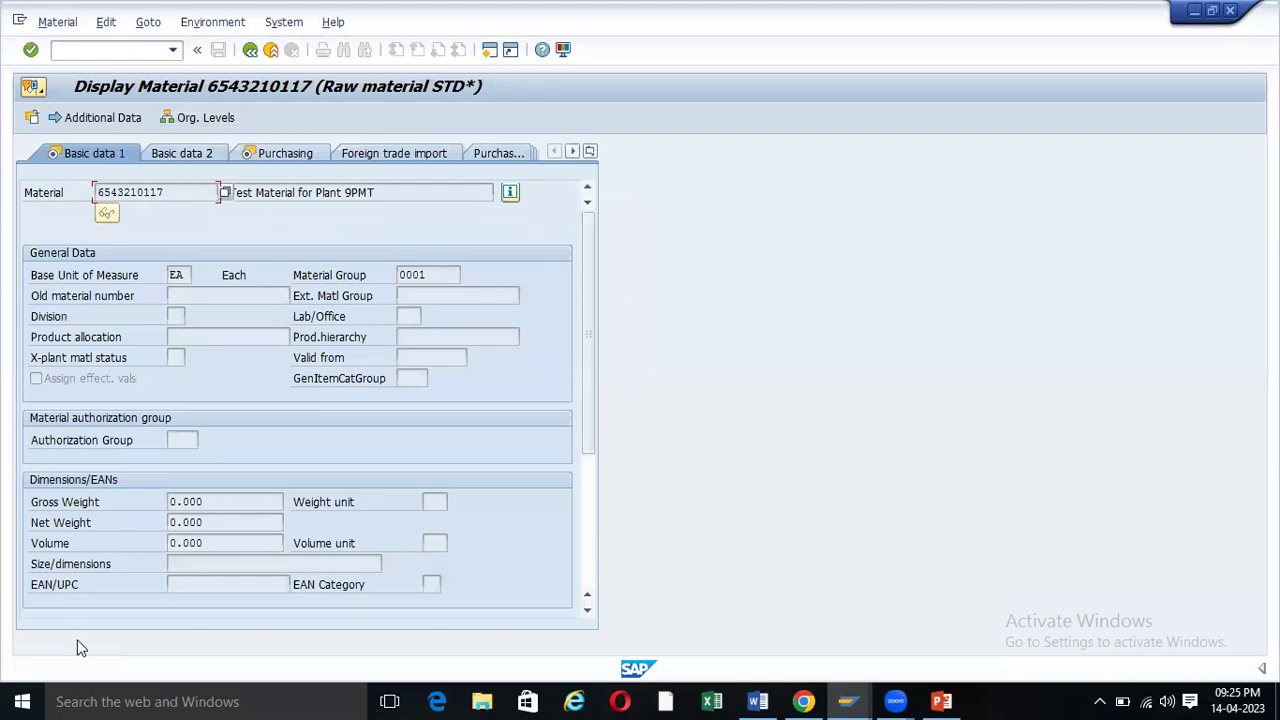
- Review the material's Purchasing, Plant data / stor. 1 and Accounting 1 views, highlighting the purchasing group, material group and material number
{"action": "left_click", "coordinate": [208, 152]}
{"action": "left_click", "coordinate": [305, 153]}
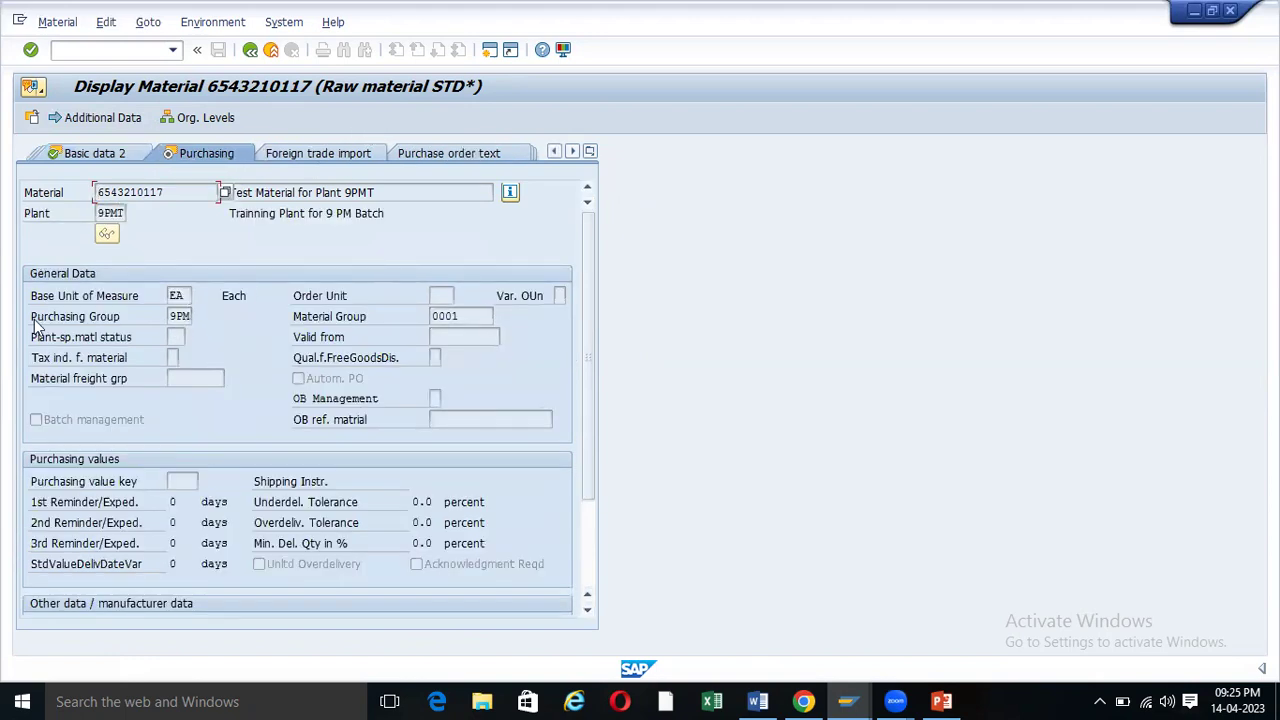
{"action": "left_click_drag", "start_coordinate": [171, 316], "coordinate": [187, 316]}
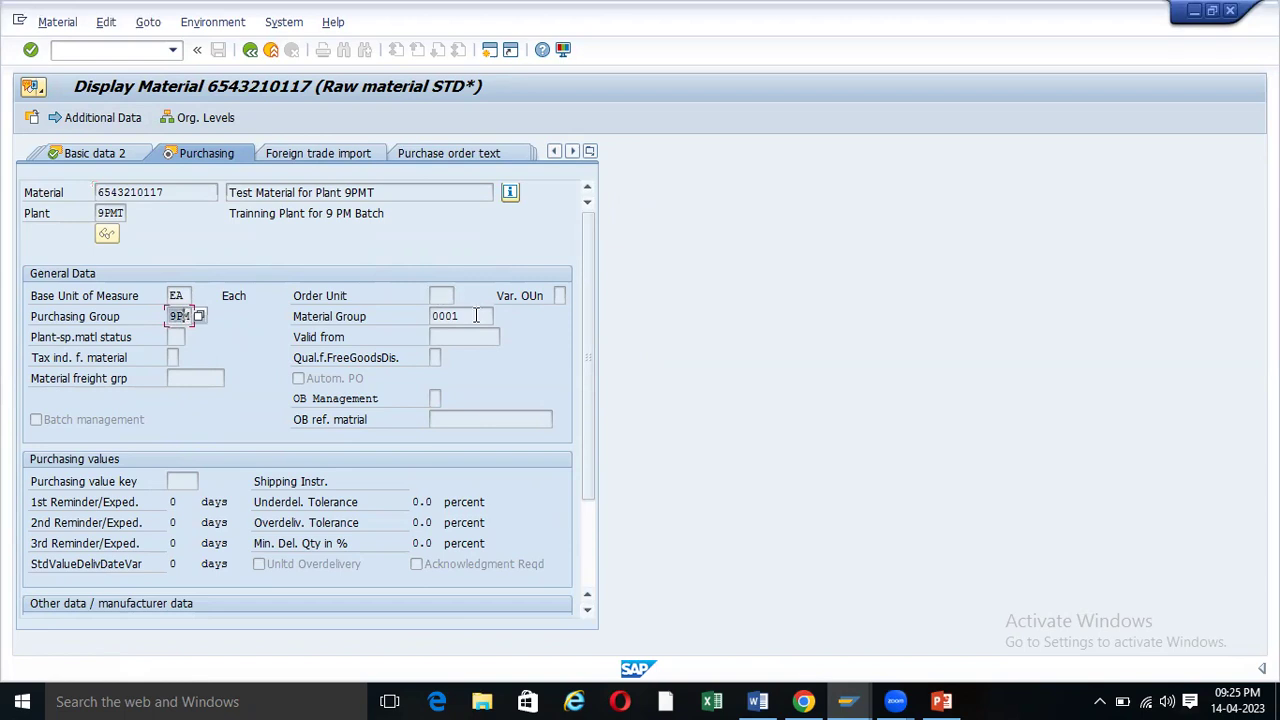
{"action": "left_click_drag", "start_coordinate": [476, 316], "coordinate": [427, 317]}
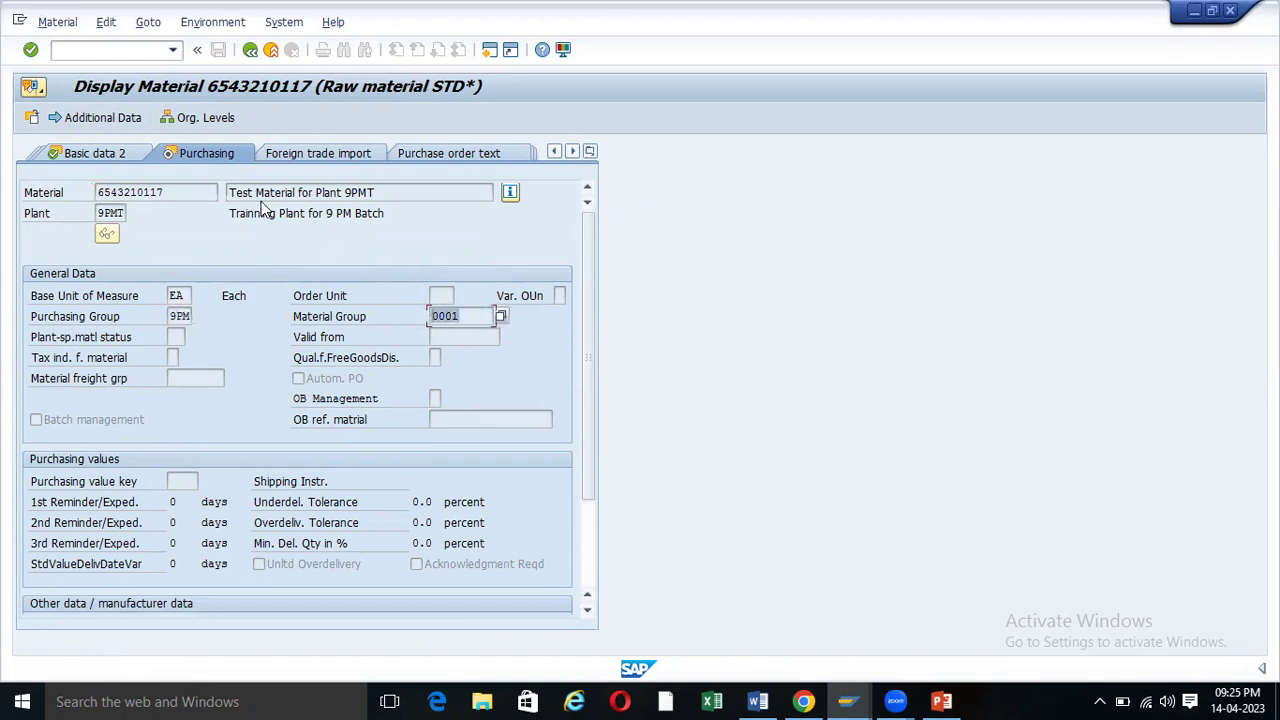
{"action": "left_click", "coordinate": [472, 153]}
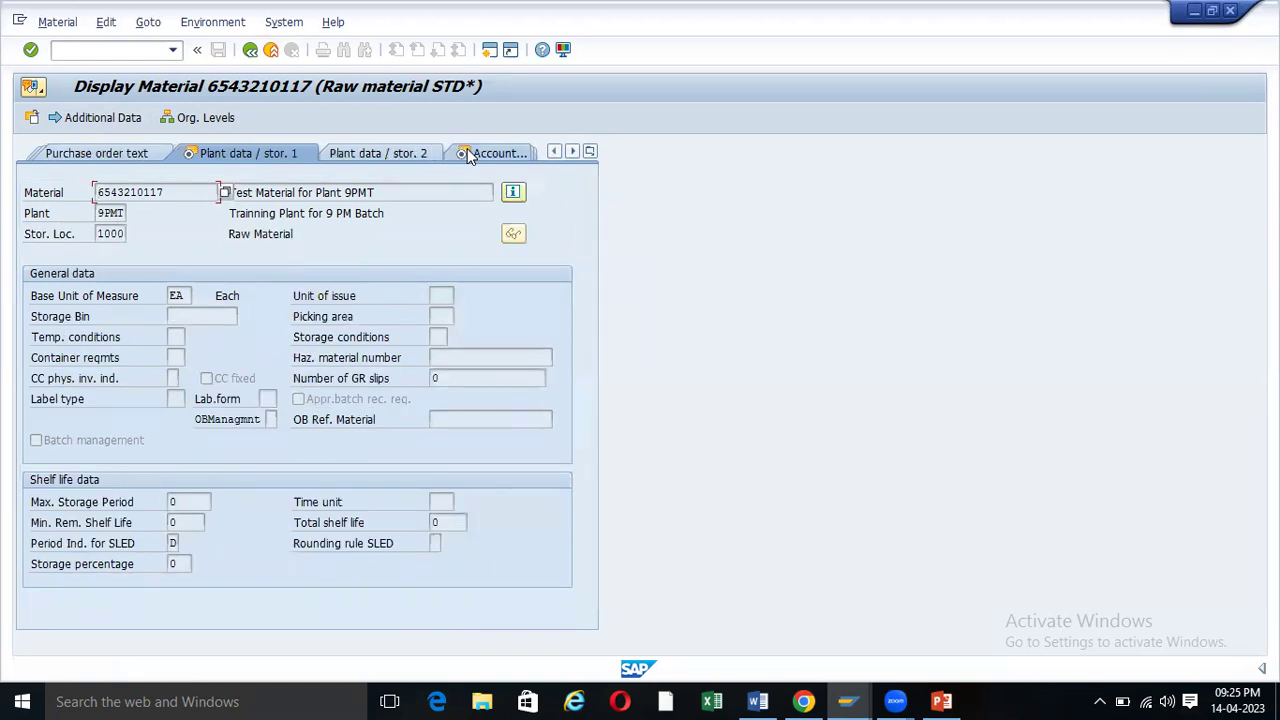
{"action": "left_click", "coordinate": [401, 158]}
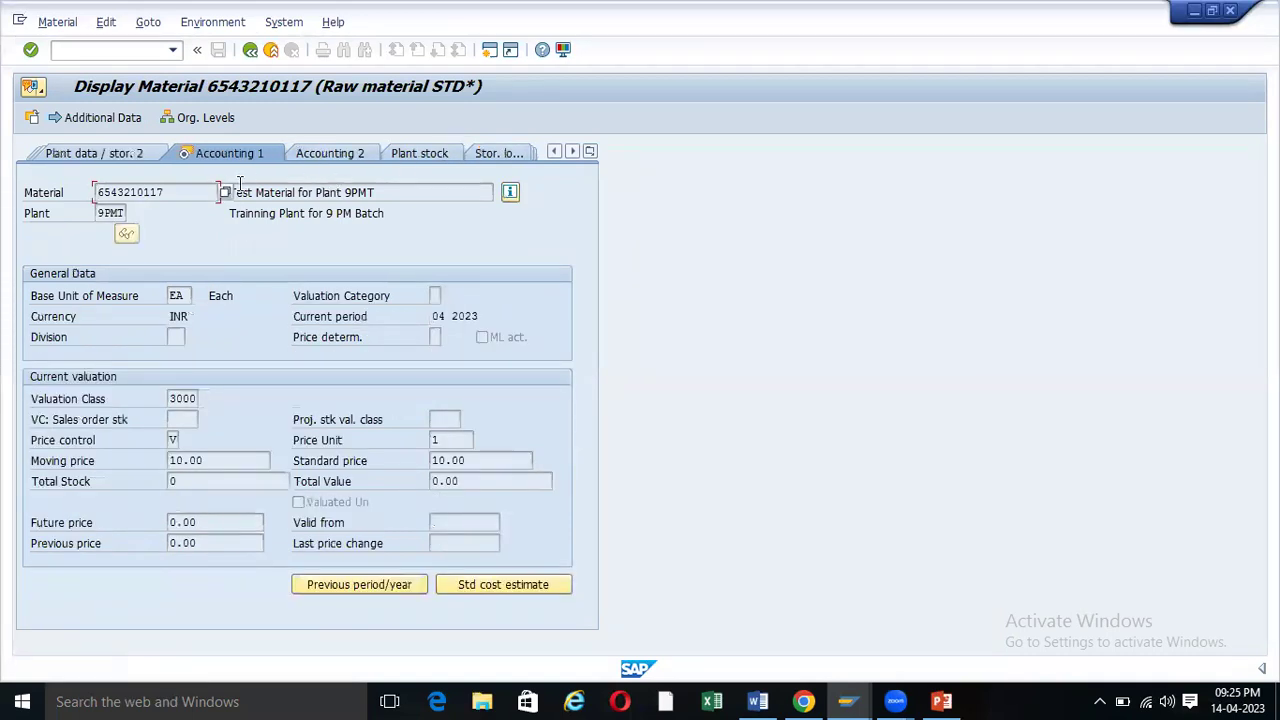
{"action": "left_click_drag", "start_coordinate": [172, 193], "coordinate": [43, 200]}
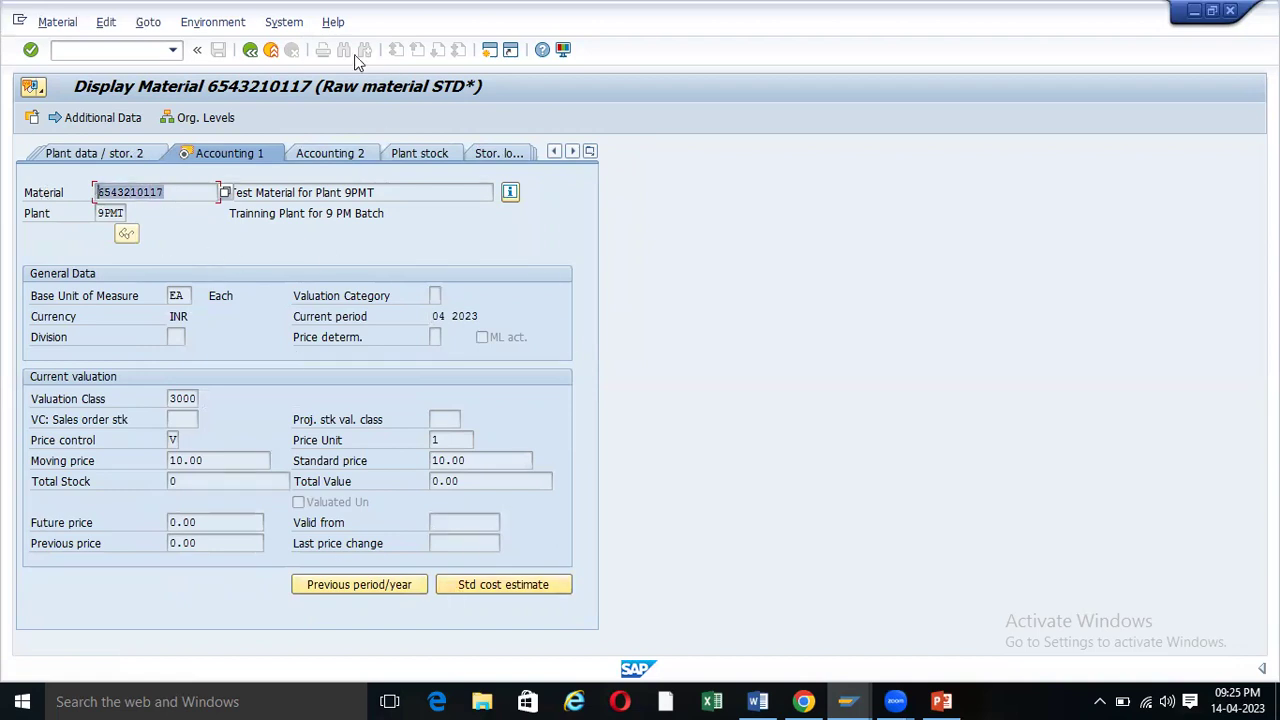
- Leave the material display and start MM02 - Immediately from the Material Master's Change folder
{"action": "left_click", "coordinate": [251, 52]}
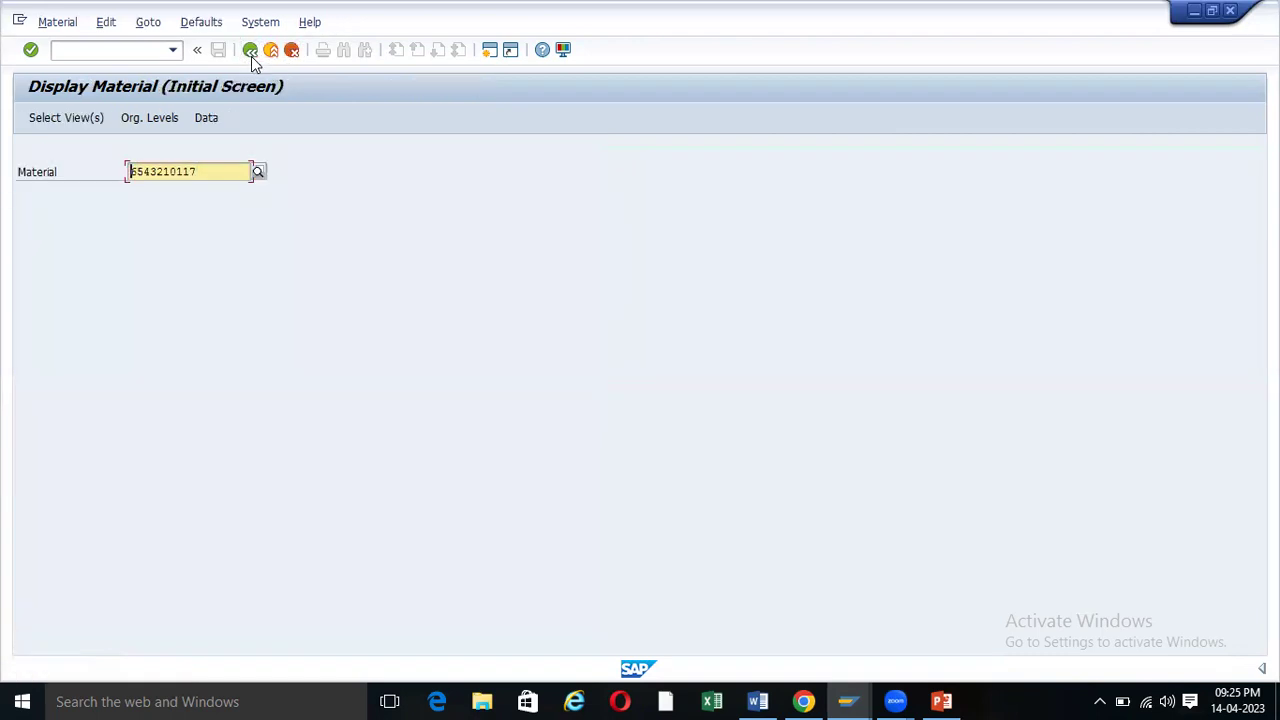
{"action": "left_click", "coordinate": [251, 57]}
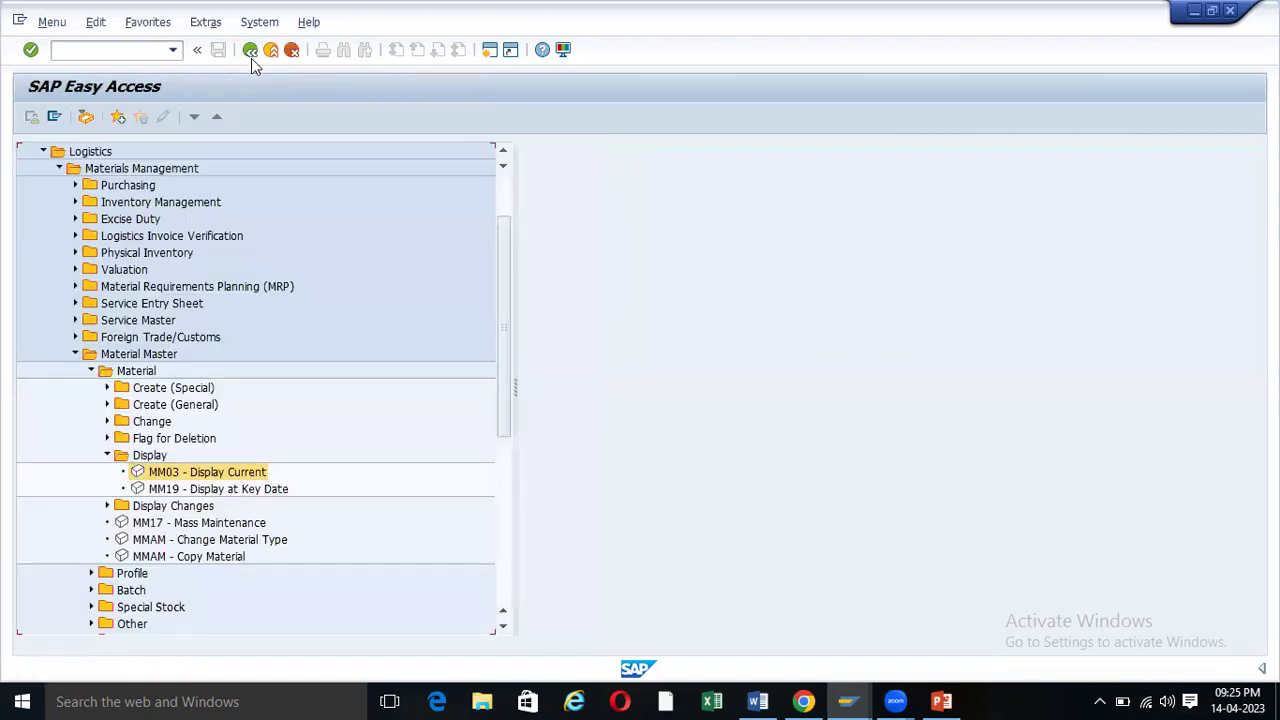
{"action": "left_click", "coordinate": [107, 457]}
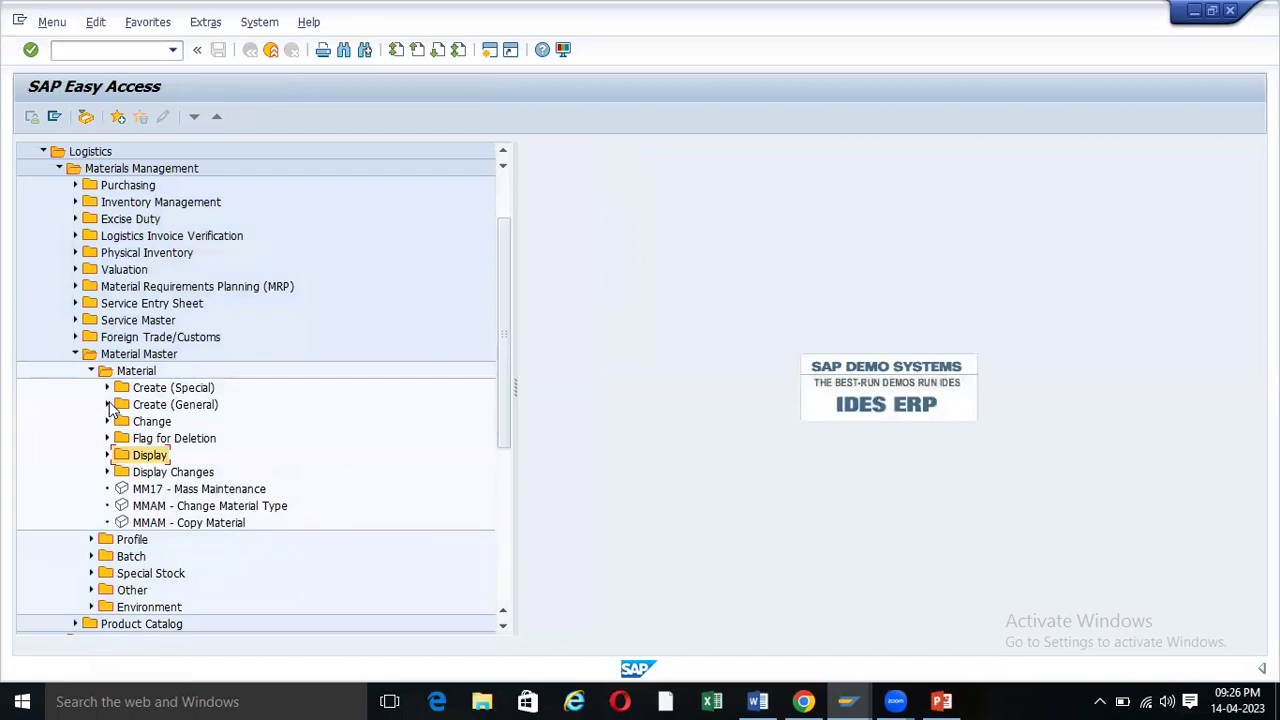
{"action": "left_click", "coordinate": [107, 405]}
{"action": "left_click", "coordinate": [107, 405]}
{"action": "left_click", "coordinate": [107, 422]}
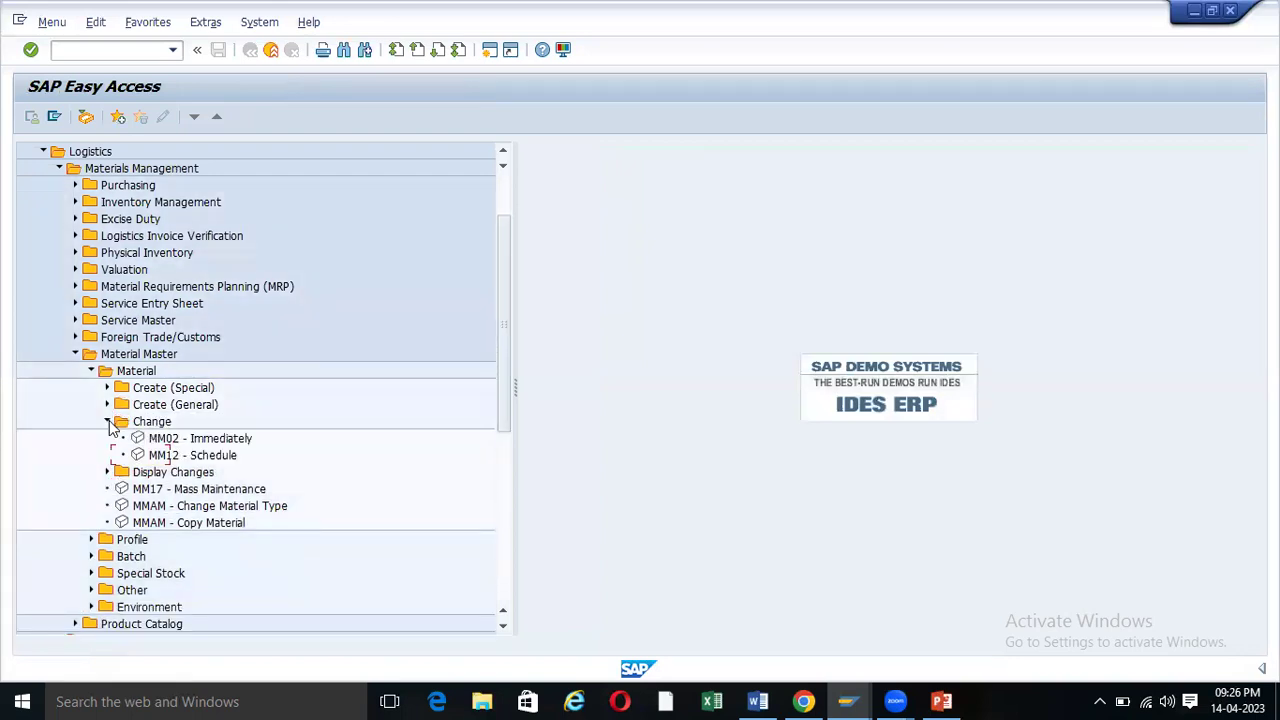
{"action": "double_click", "coordinate": [159, 440]}
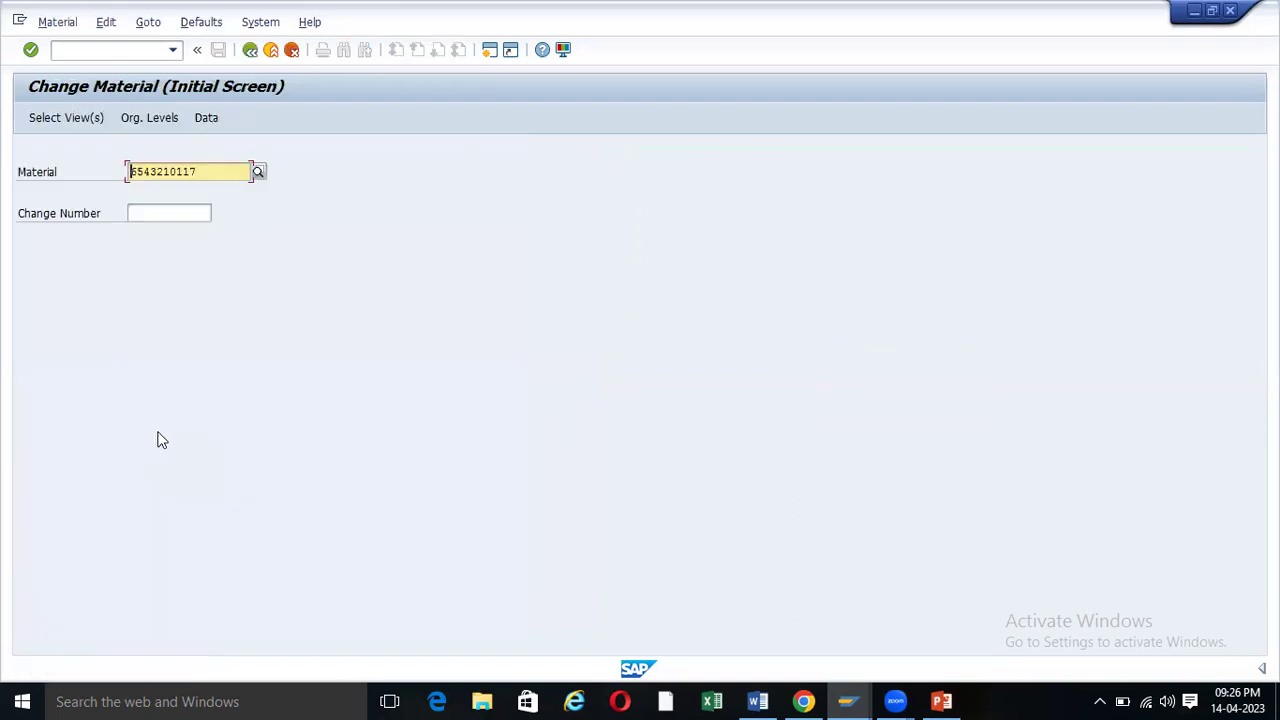
- Open the new raw material for changing with only the Basic Data 1 view selected
{"action": "key", "text": "Return"}
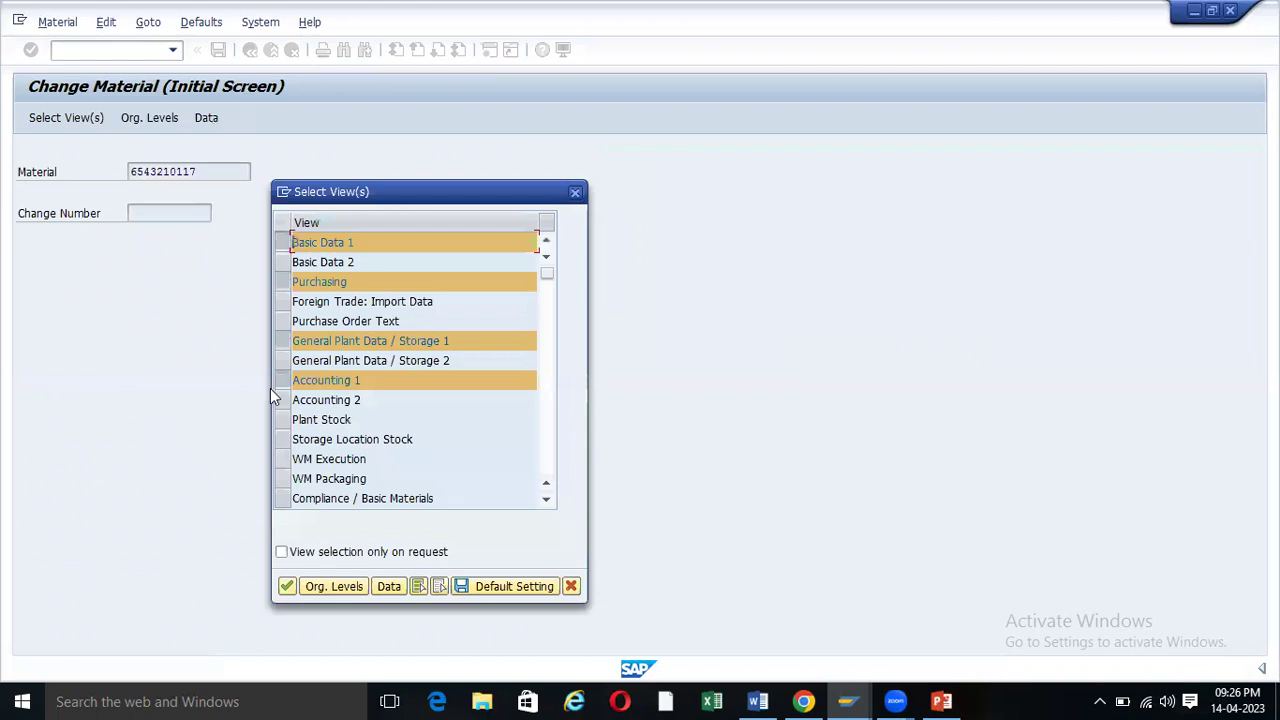
{"action": "left_click", "coordinate": [283, 282]}
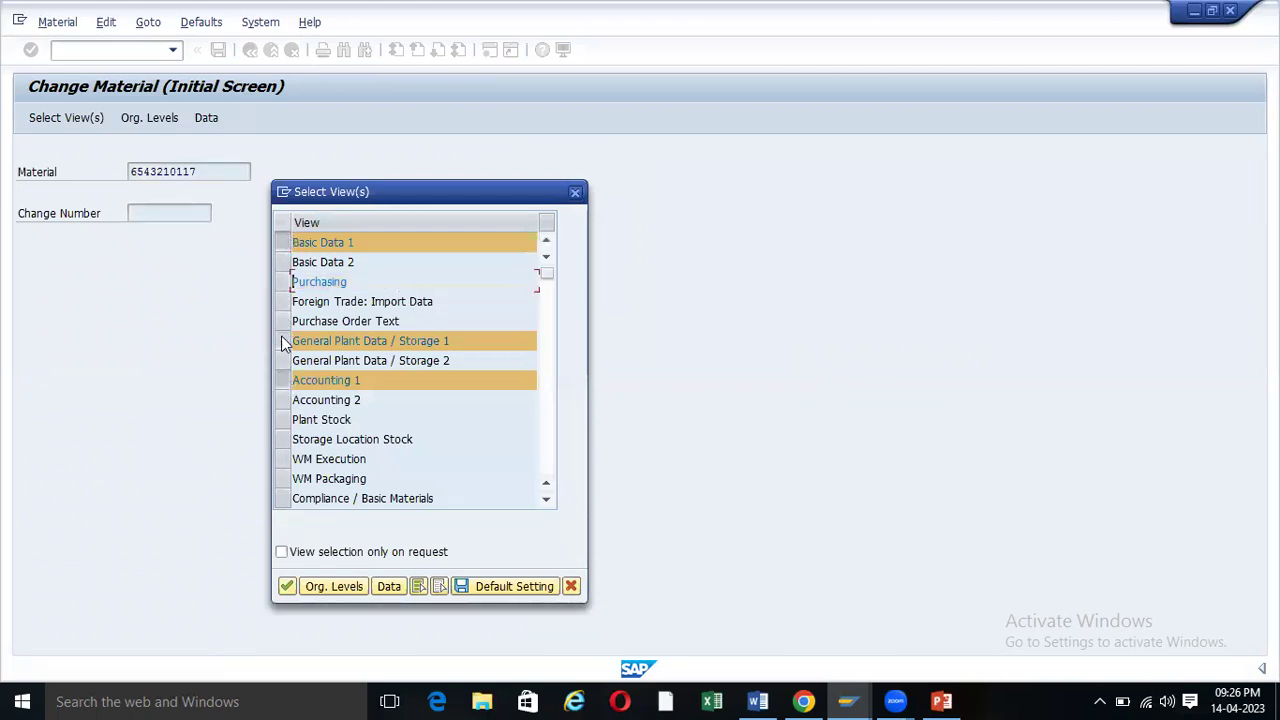
{"action": "left_click", "coordinate": [283, 341]}
{"action": "left_click", "coordinate": [283, 380]}
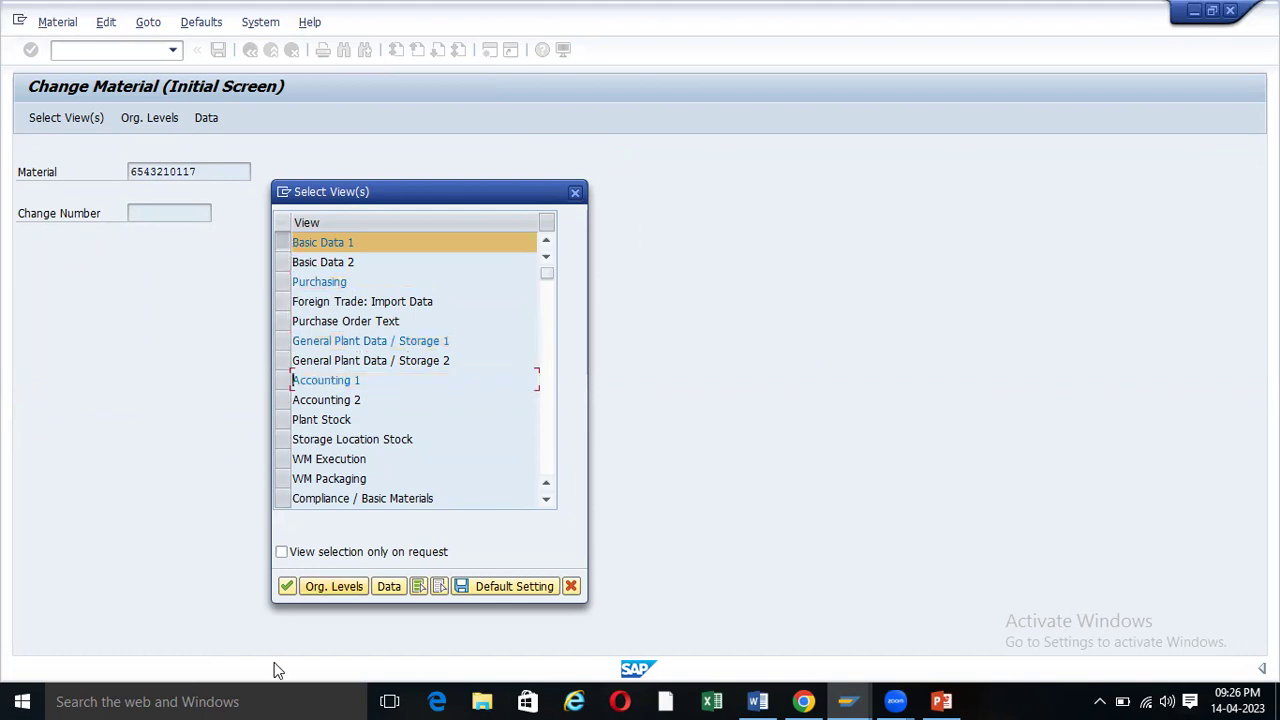
{"action": "left_click", "coordinate": [287, 586]}
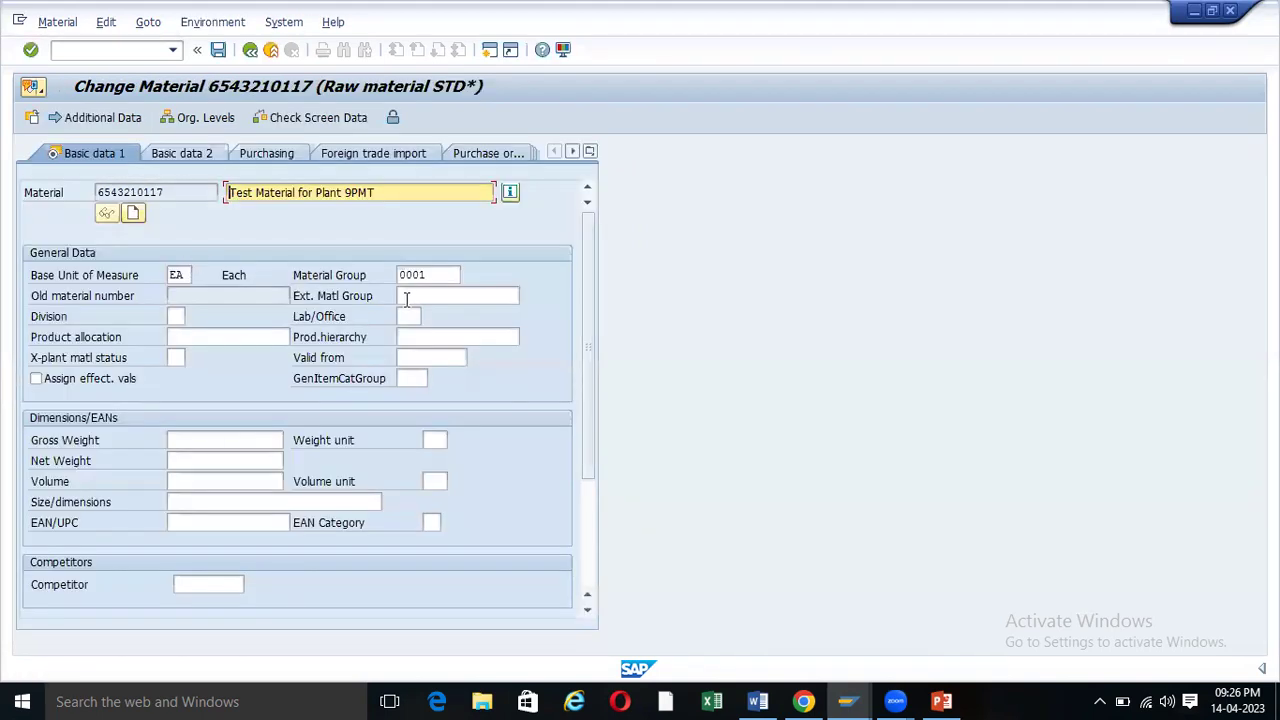
- Set the material group to 002 (Electronics) from the value list and save the material
{"action": "left_click", "coordinate": [436, 277]}
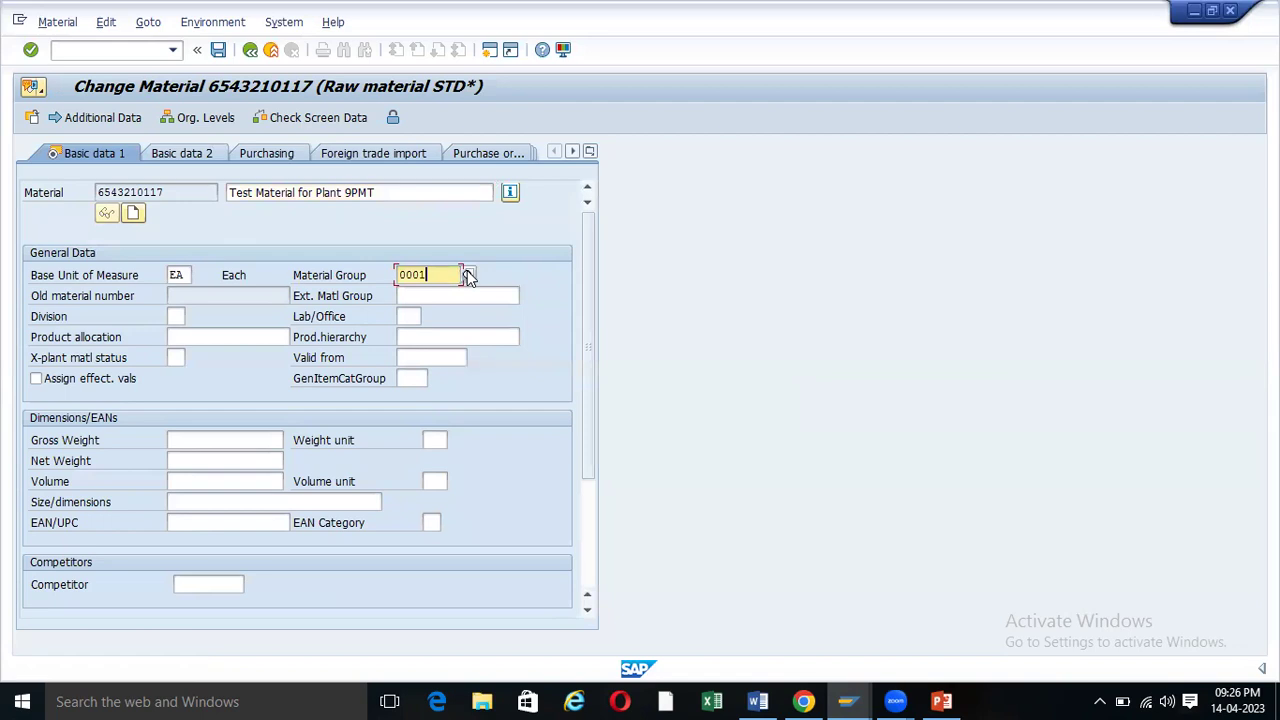
{"action": "left_click", "coordinate": [468, 275]}
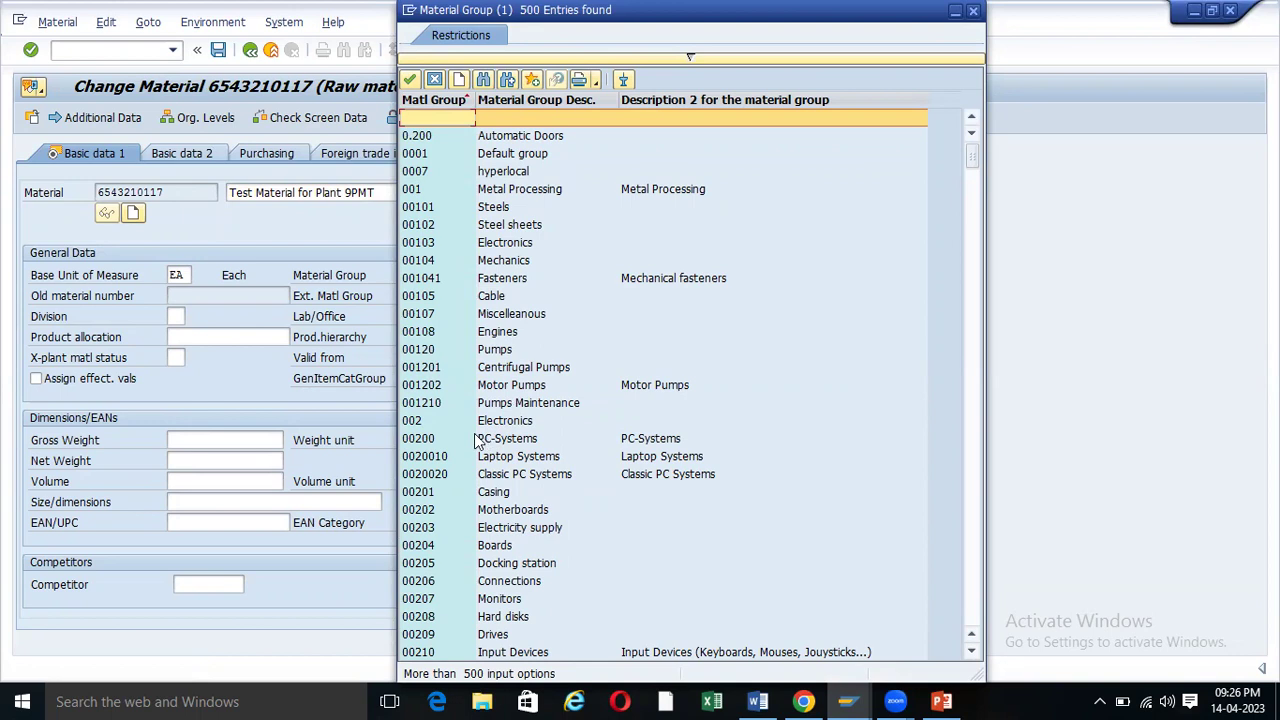
{"action": "left_click", "coordinate": [411, 420]}
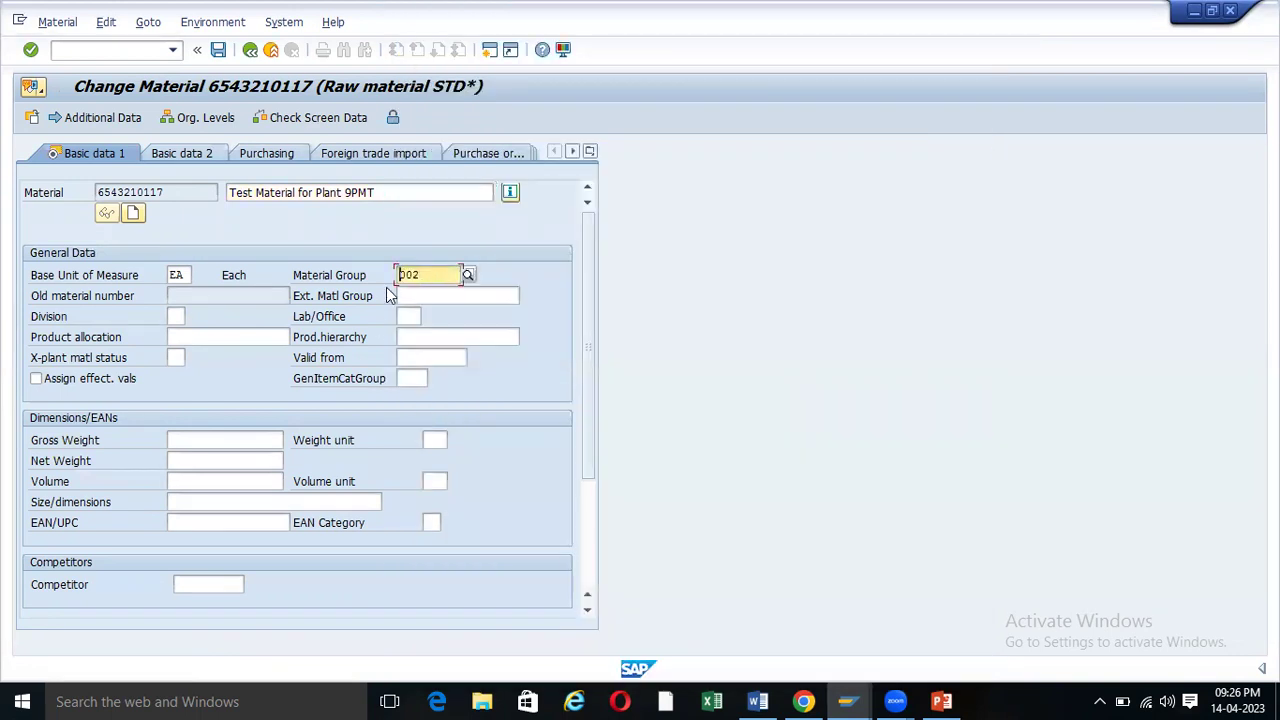
{"action": "left_click", "coordinate": [216, 50]}
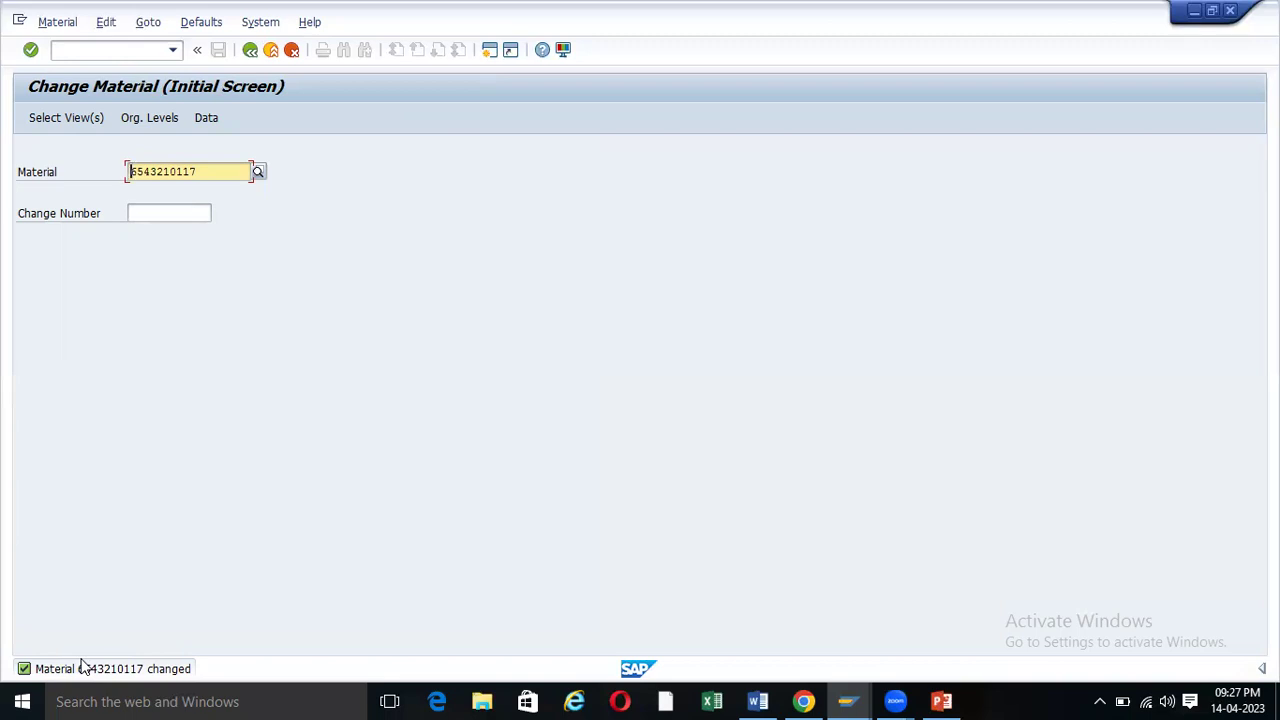
- Switch to the Word document and review the material types and the T-codes related to the material master
{"action": "left_click", "coordinate": [757, 701]}
{"action": "scroll", "coordinate": [629, 434], "scroll_direction": "up", "scroll_amount": 7}
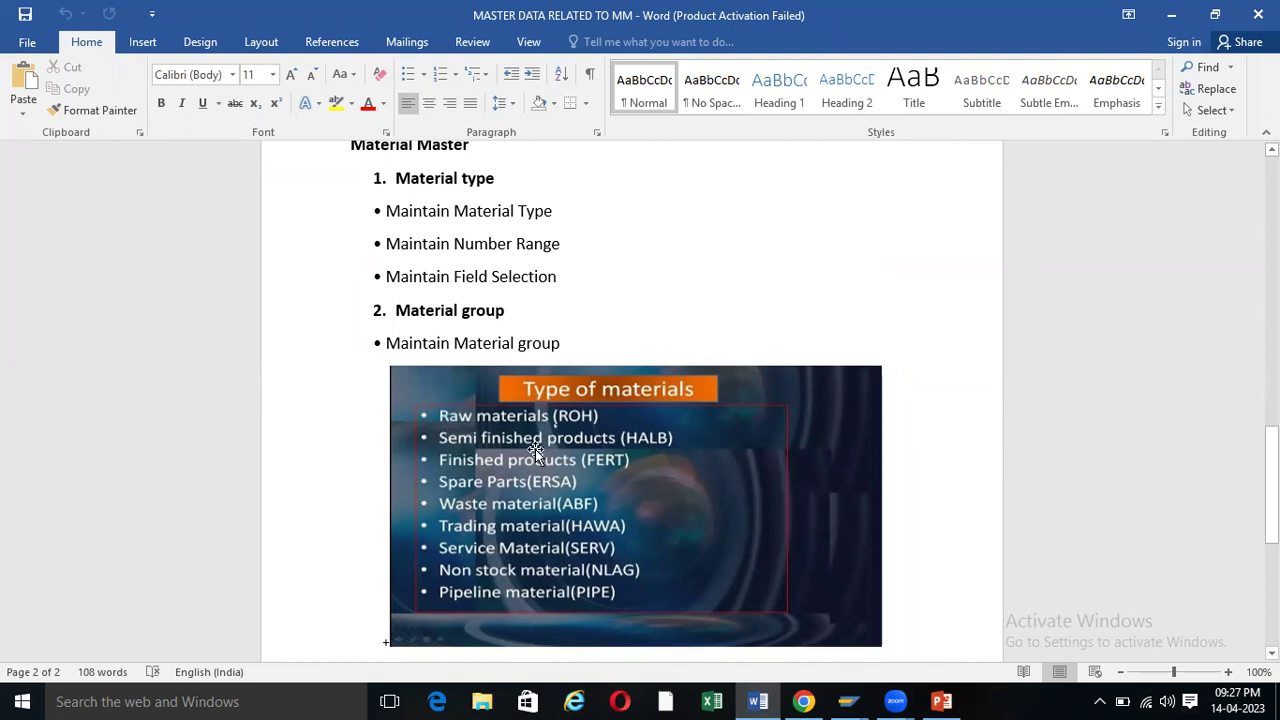
{"action": "scroll", "coordinate": [535, 449], "scroll_direction": "up", "scroll_amount": 10}
{"action": "scroll", "coordinate": [535, 449], "scroll_direction": "up", "scroll_amount": 5}
{"action": "scroll", "coordinate": [535, 449], "scroll_direction": "down", "scroll_amount": 15}
{"action": "scroll", "coordinate": [533, 449], "scroll_direction": "down", "scroll_amount": 10}
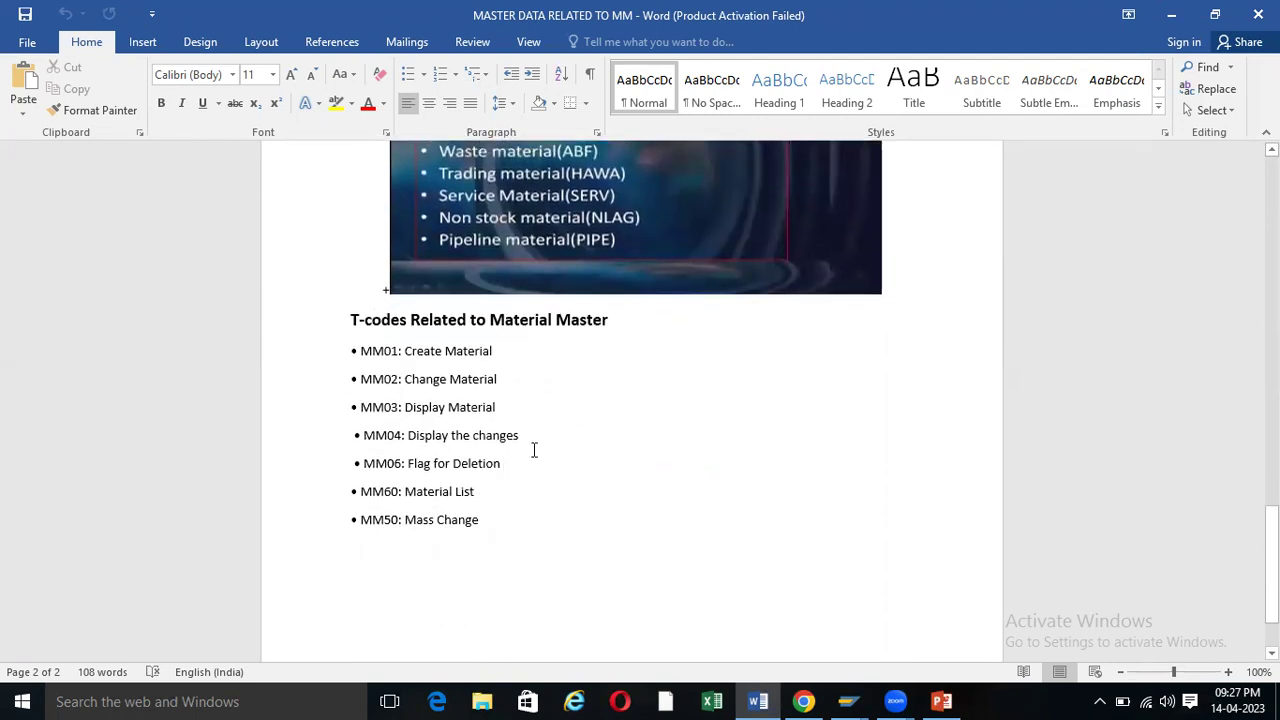
{"action": "scroll", "coordinate": [534, 450], "scroll_direction": "down", "scroll_amount": 2}
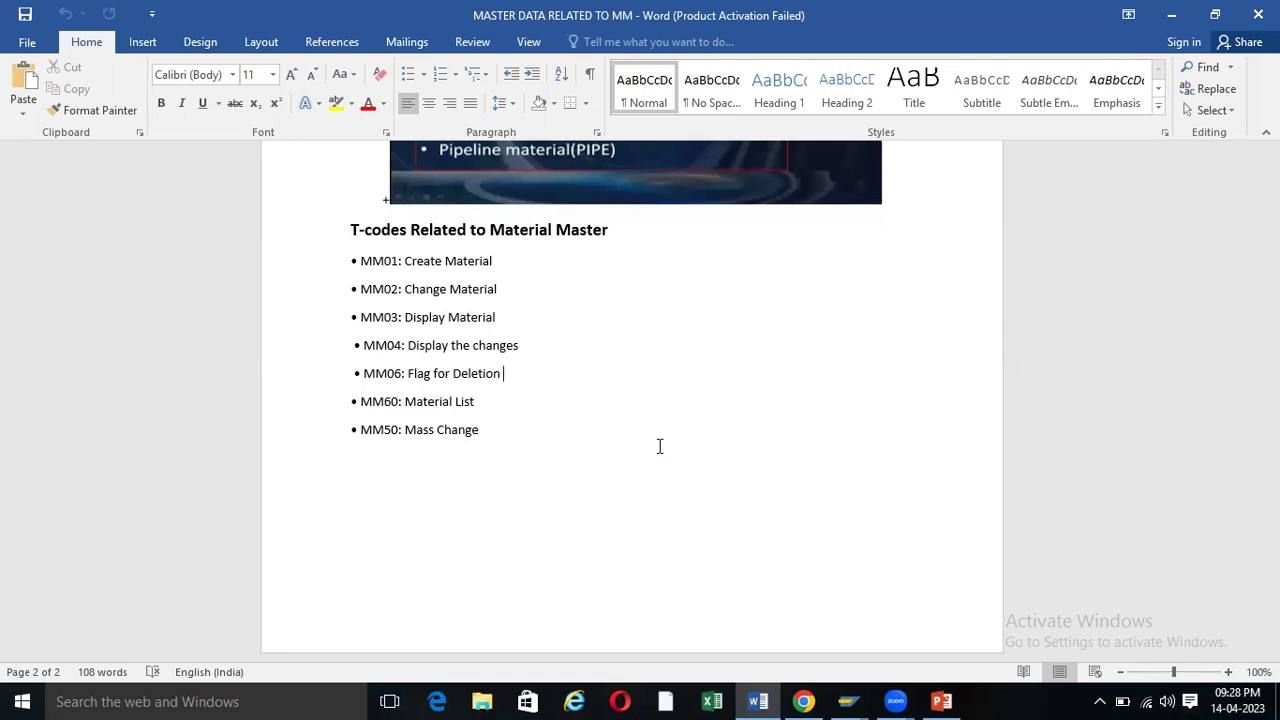
{"action": "scroll", "coordinate": [660, 446], "scroll_direction": "up", "scroll_amount": 3}
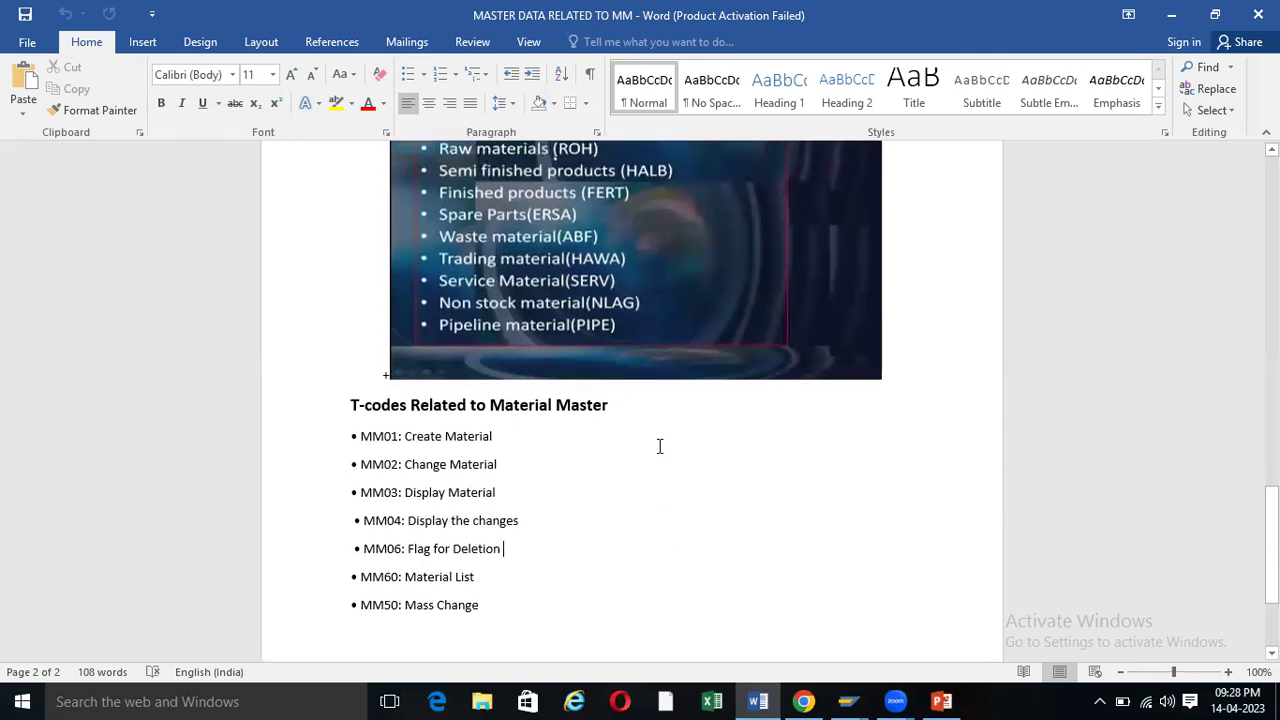
{"action": "scroll", "coordinate": [660, 446], "scroll_direction": "up", "scroll_amount": 3}
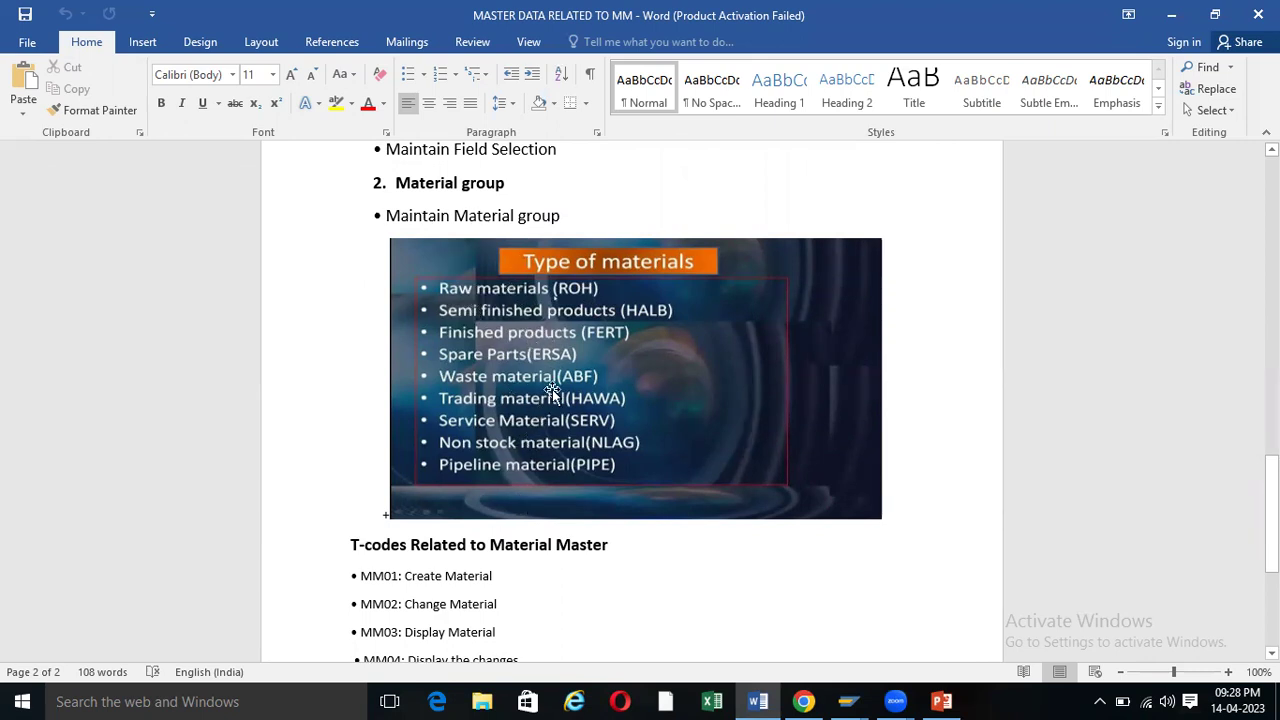
- Switch back to SAP, leave the material change screen and start MM01 - Immediately from the Material Master's Create (General) folder
{"action": "mouse_move", "coordinate": [848, 701]}
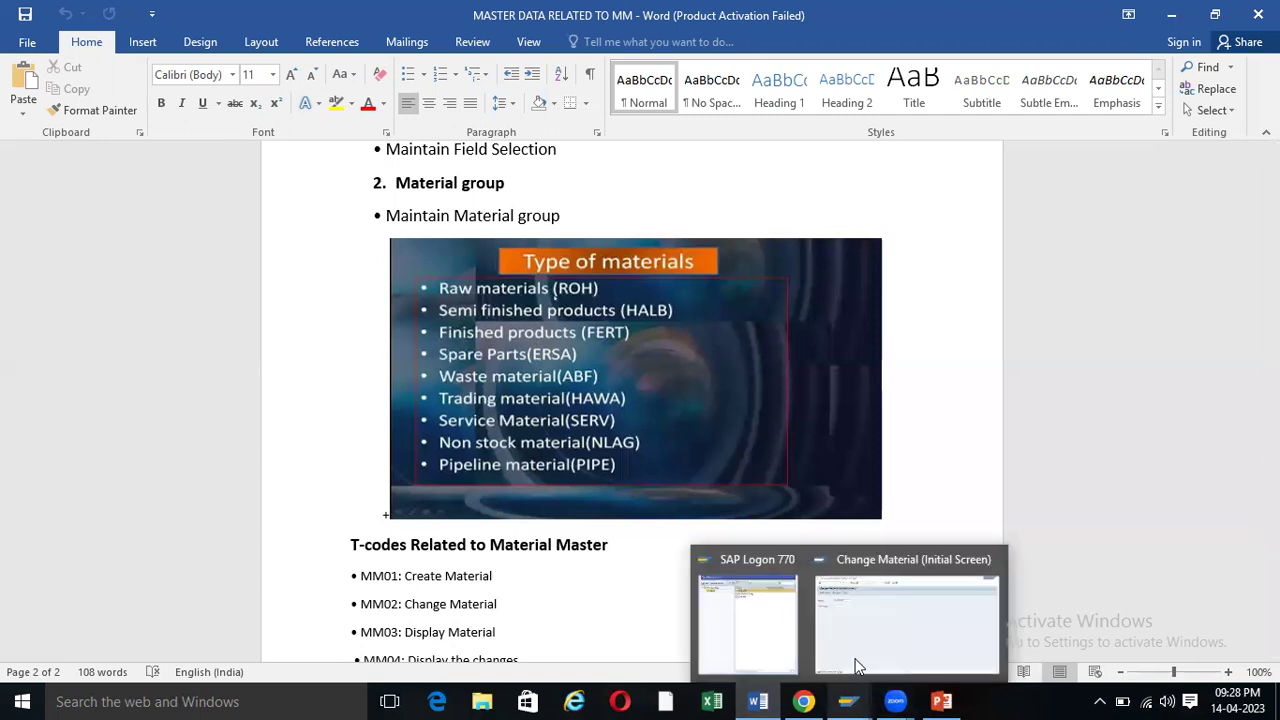
{"action": "left_click", "coordinate": [857, 658]}
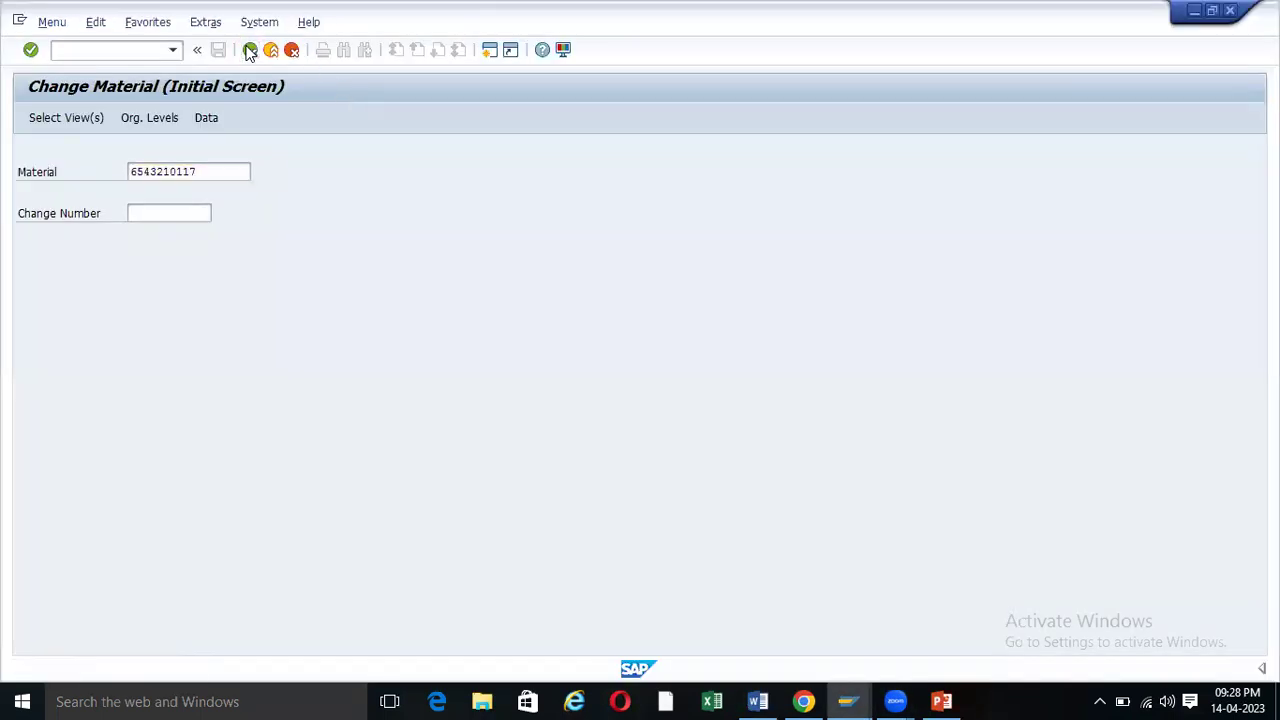
{"action": "left_click", "coordinate": [250, 51]}
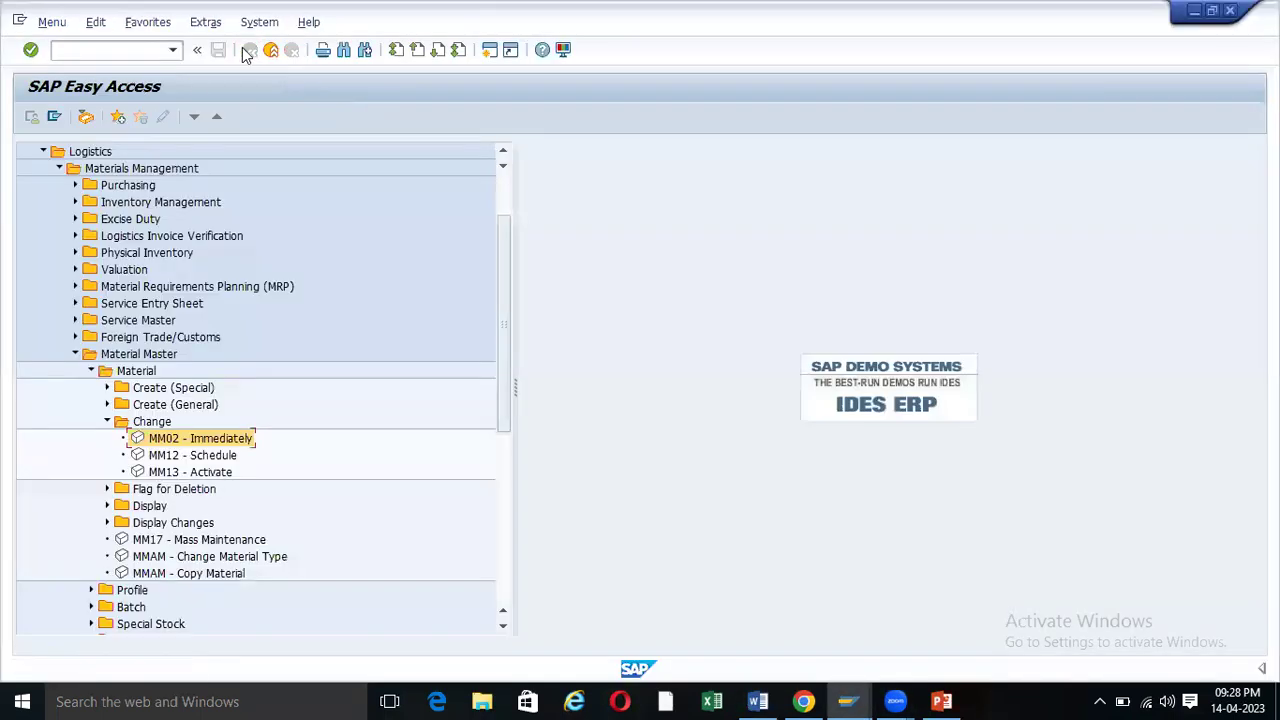
{"action": "left_click", "coordinate": [75, 358]}
{"action": "left_click", "coordinate": [76, 357]}
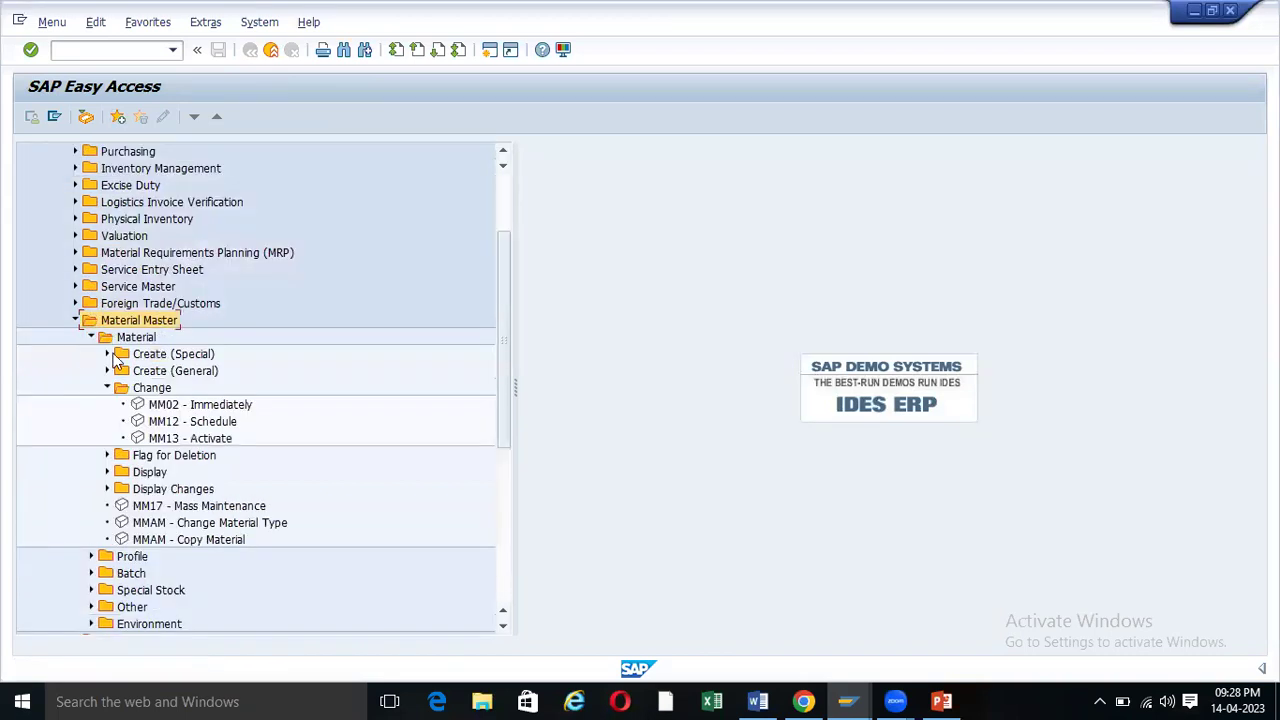
{"action": "left_click", "coordinate": [108, 371]}
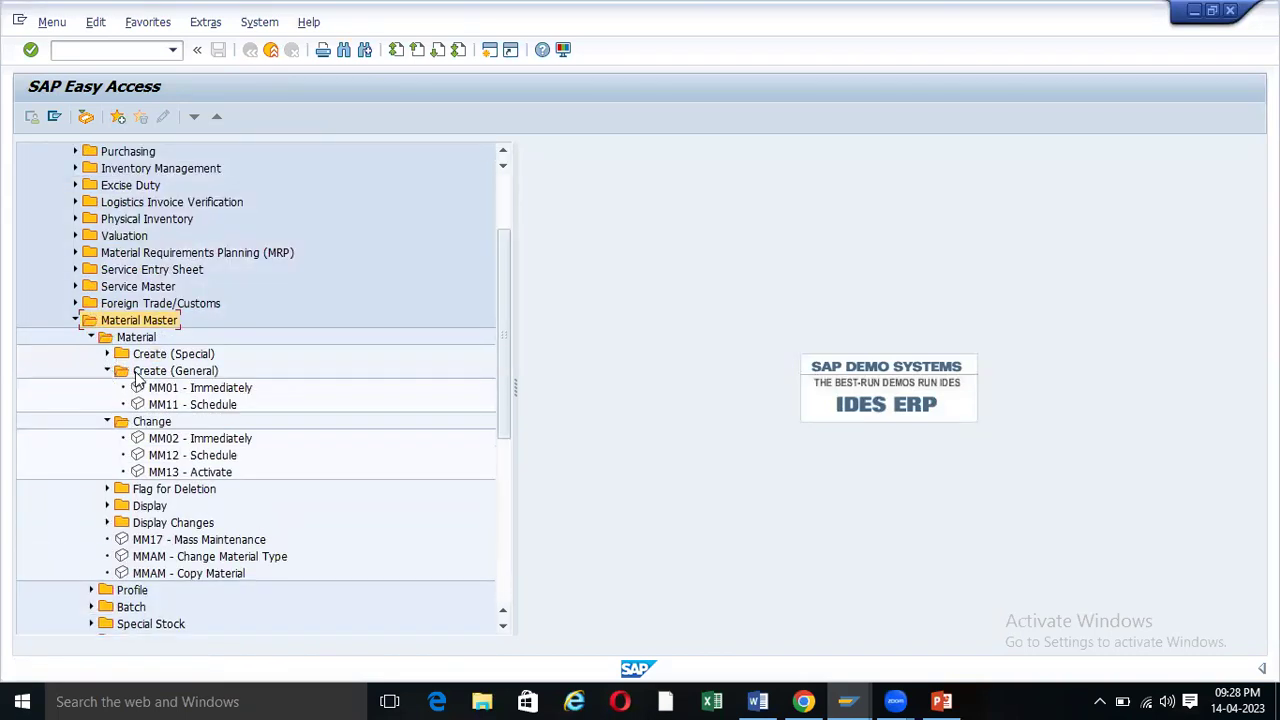
{"action": "double_click", "coordinate": [168, 388]}
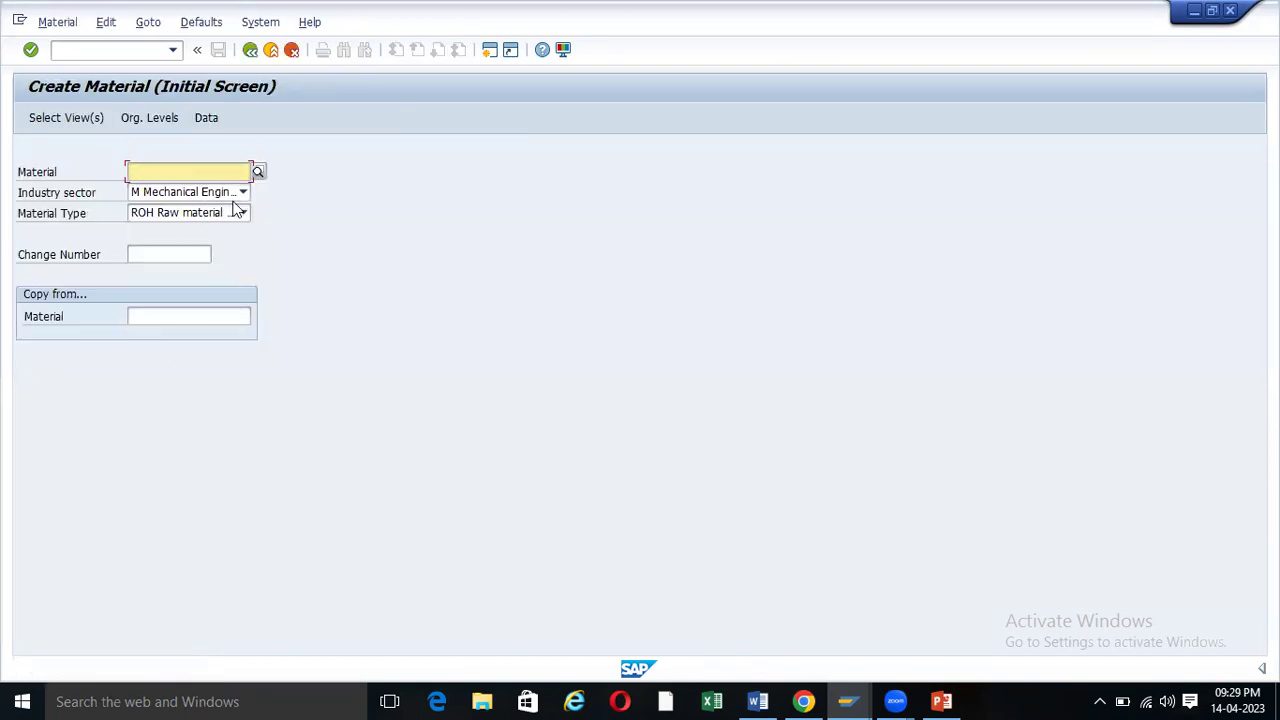
- Look through the material type list for the raw material (ROH), spare parts (ERSA) and finished product (FERT) types
{"action": "left_click", "coordinate": [243, 213]}
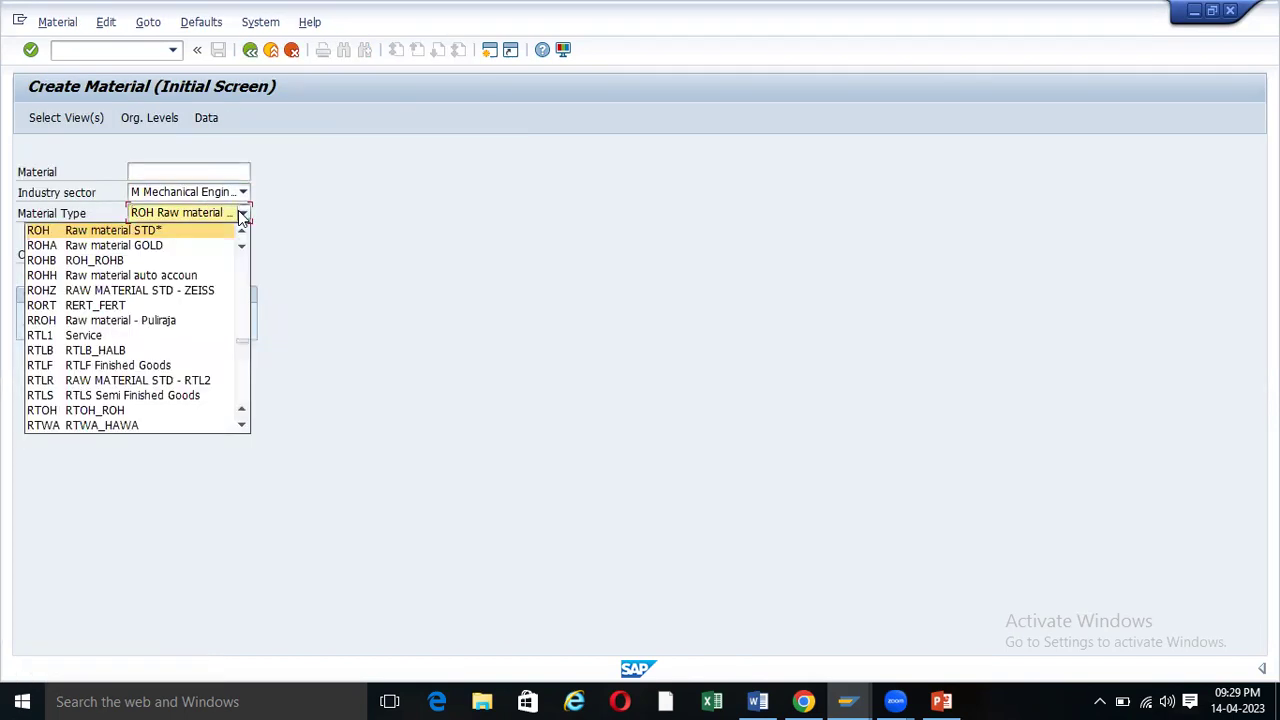
{"action": "scroll", "coordinate": [112, 245], "scroll_direction": "up", "scroll_amount": 2}
{"action": "scroll", "coordinate": [112, 245], "scroll_direction": "up", "scroll_amount": 2}
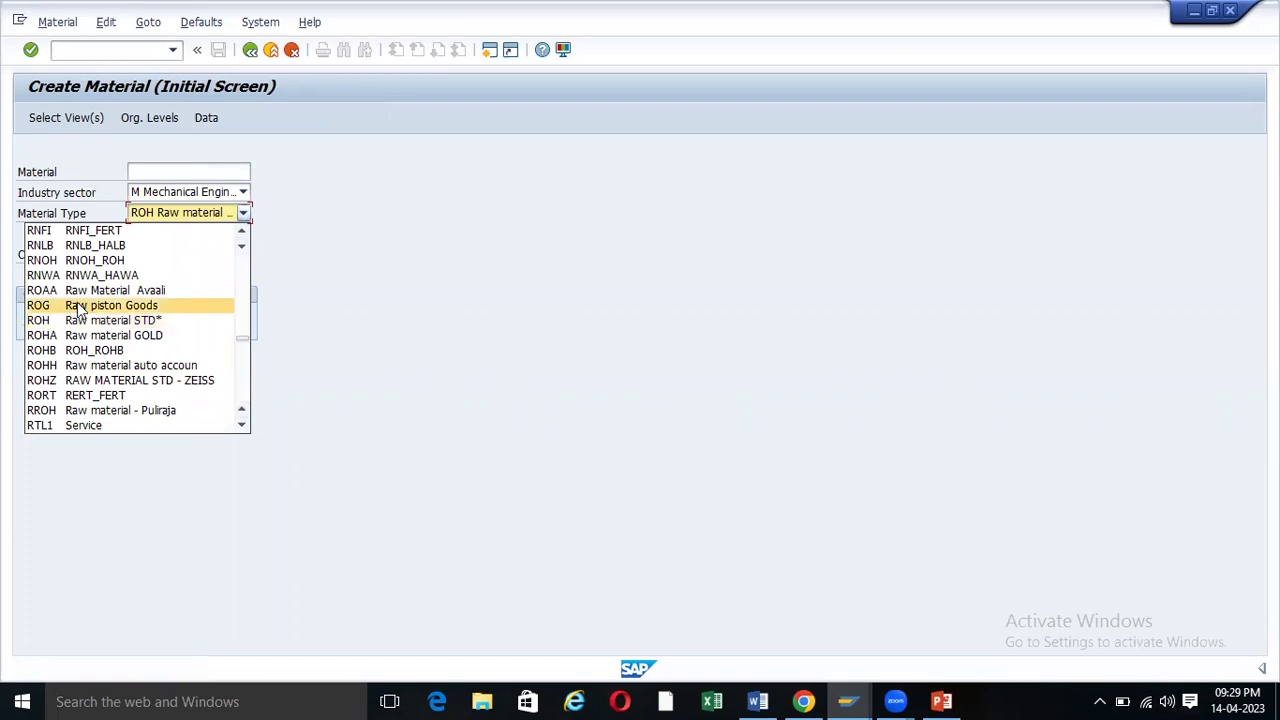
{"action": "type", "text": "ers"}
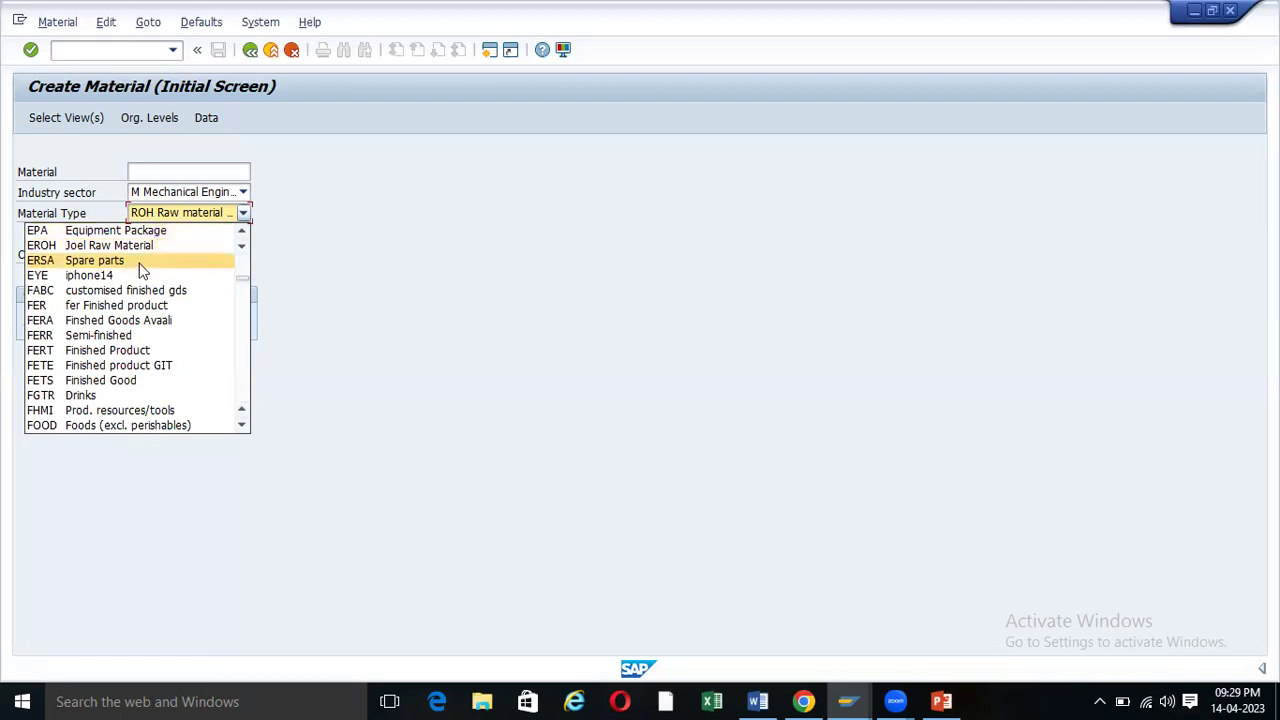
{"action": "type", "text": "fert"}
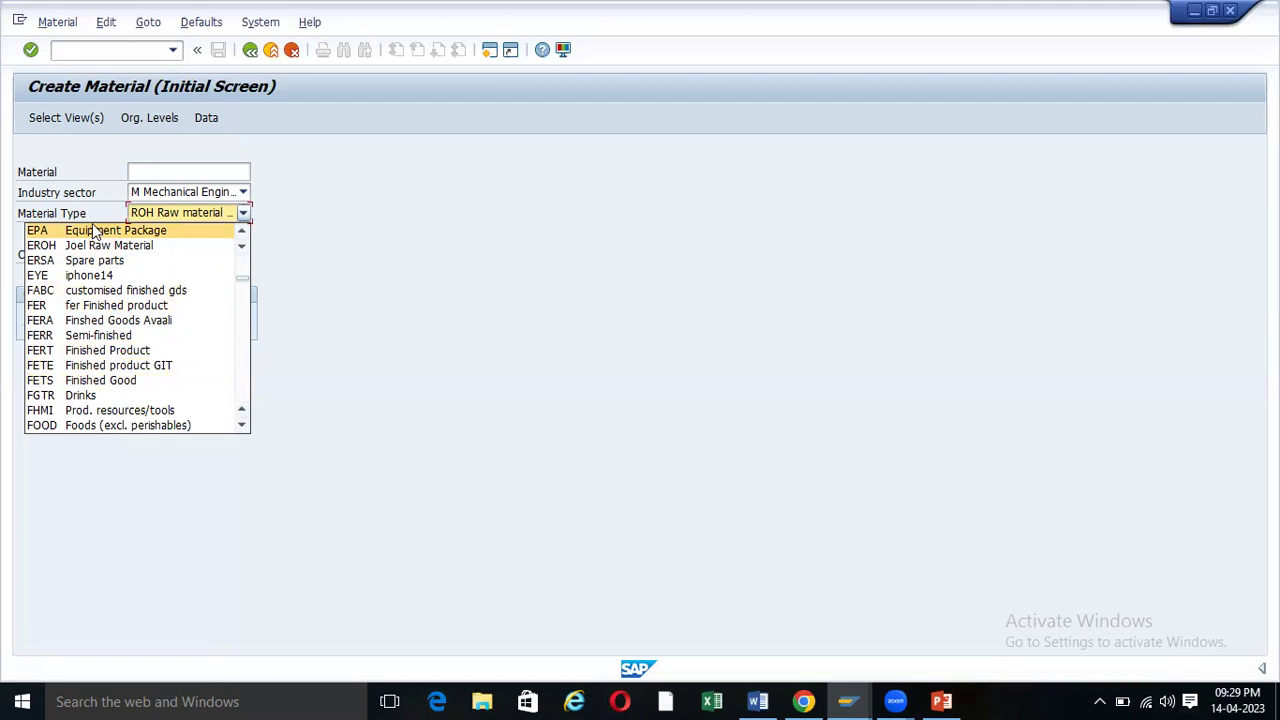
- Check the types of materials in the Word document and switch to the Chrome browser
{"action": "left_click", "coordinate": [770, 700]}
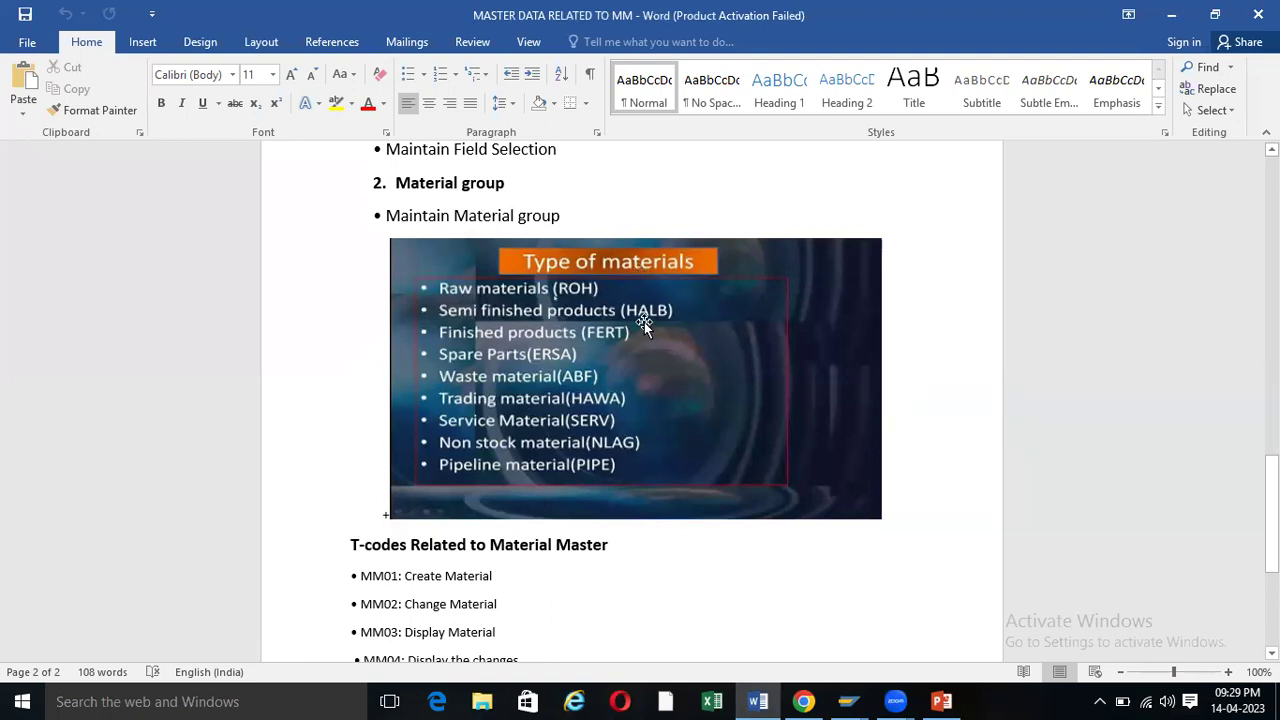
{"action": "left_click", "coordinate": [804, 700]}
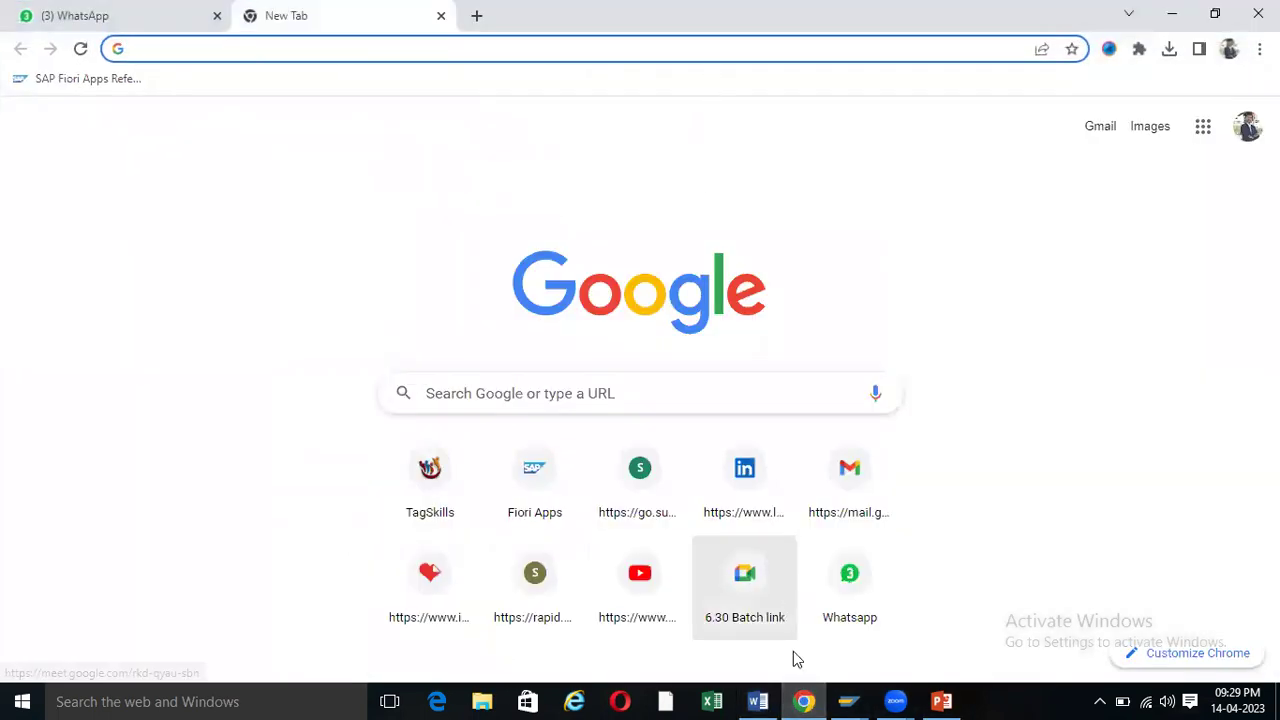
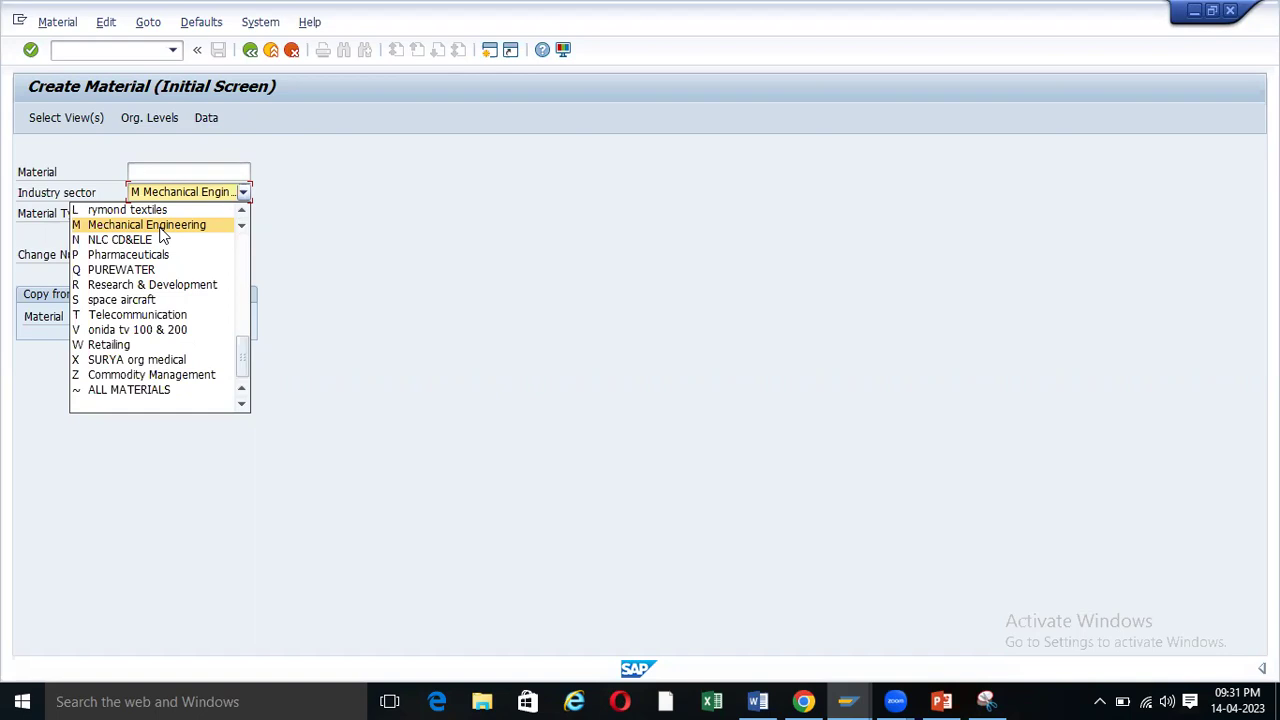
- Review the available industry sectors for the new material and choose M Mechanical Engineering
{"action": "left_click", "coordinate": [163, 230]}
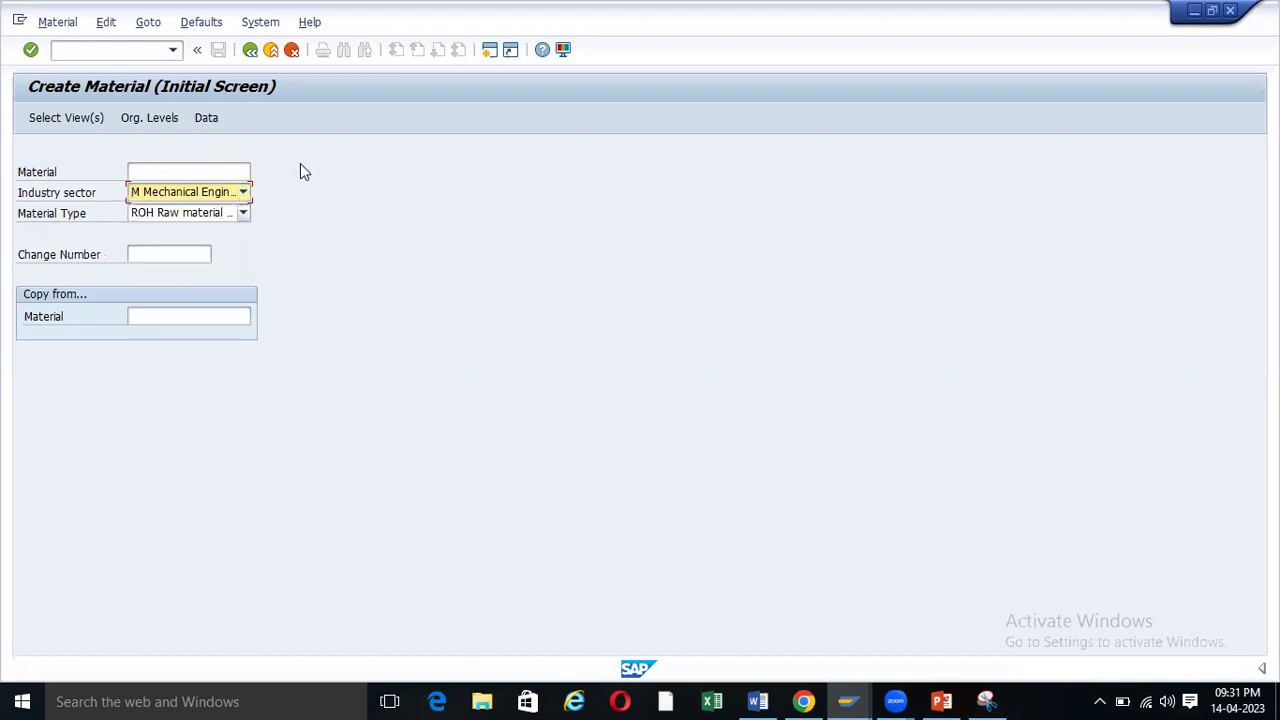
{"action": "left_click", "coordinate": [243, 192]}
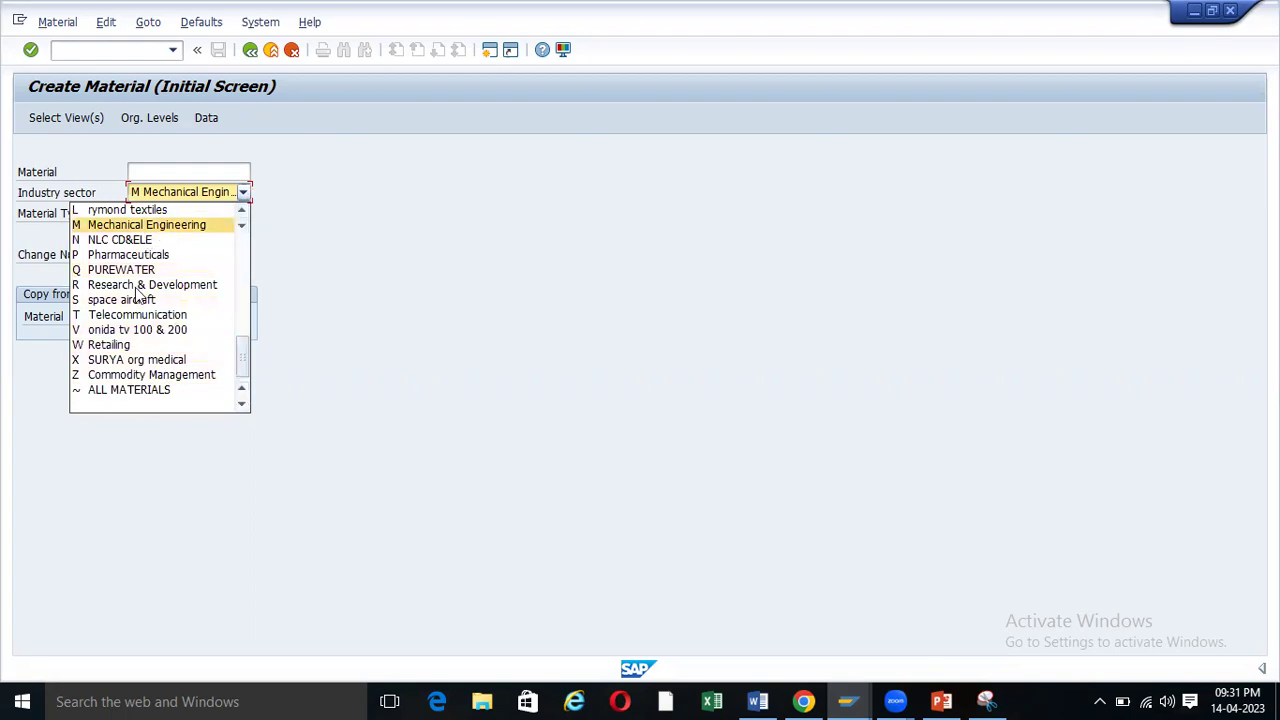
{"action": "scroll", "coordinate": [124, 385], "scroll_direction": "up", "scroll_amount": 10}
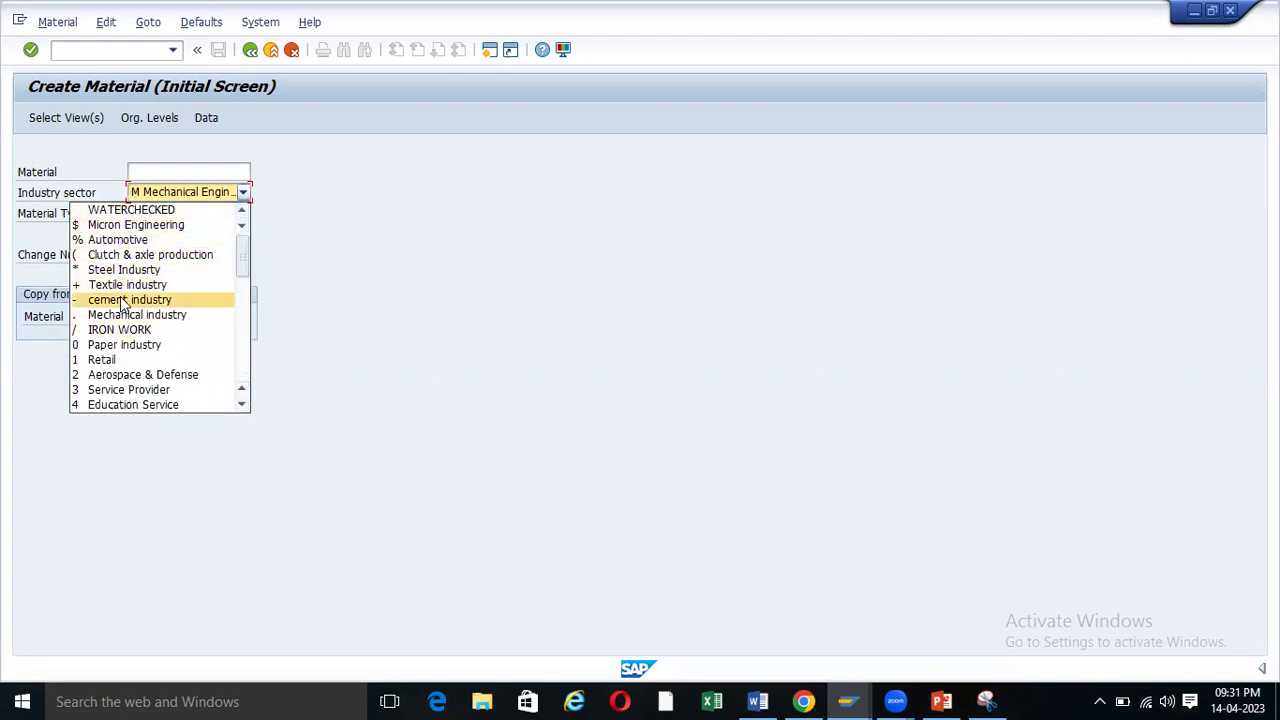
{"action": "scroll", "coordinate": [122, 270], "scroll_direction": "down", "scroll_amount": 2}
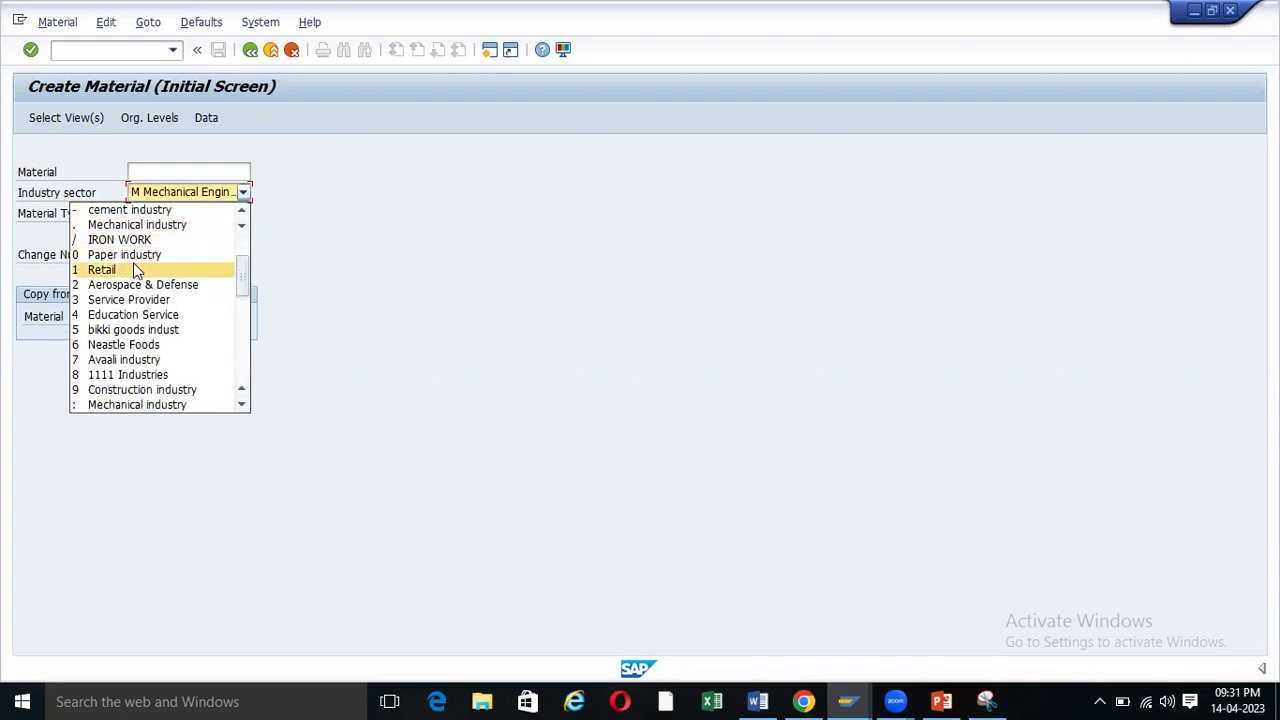
{"action": "scroll", "coordinate": [125, 358], "scroll_direction": "down", "scroll_amount": 2}
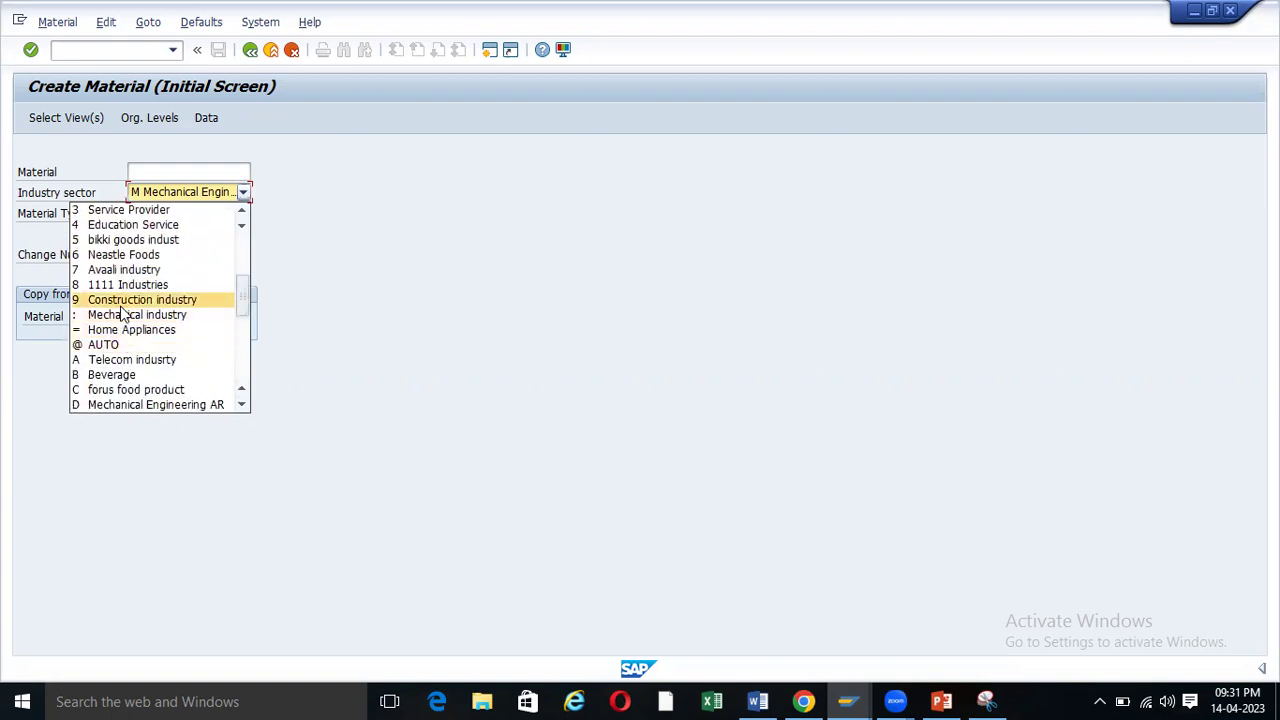
{"action": "scroll", "coordinate": [114, 306], "scroll_direction": "down", "scroll_amount": 1}
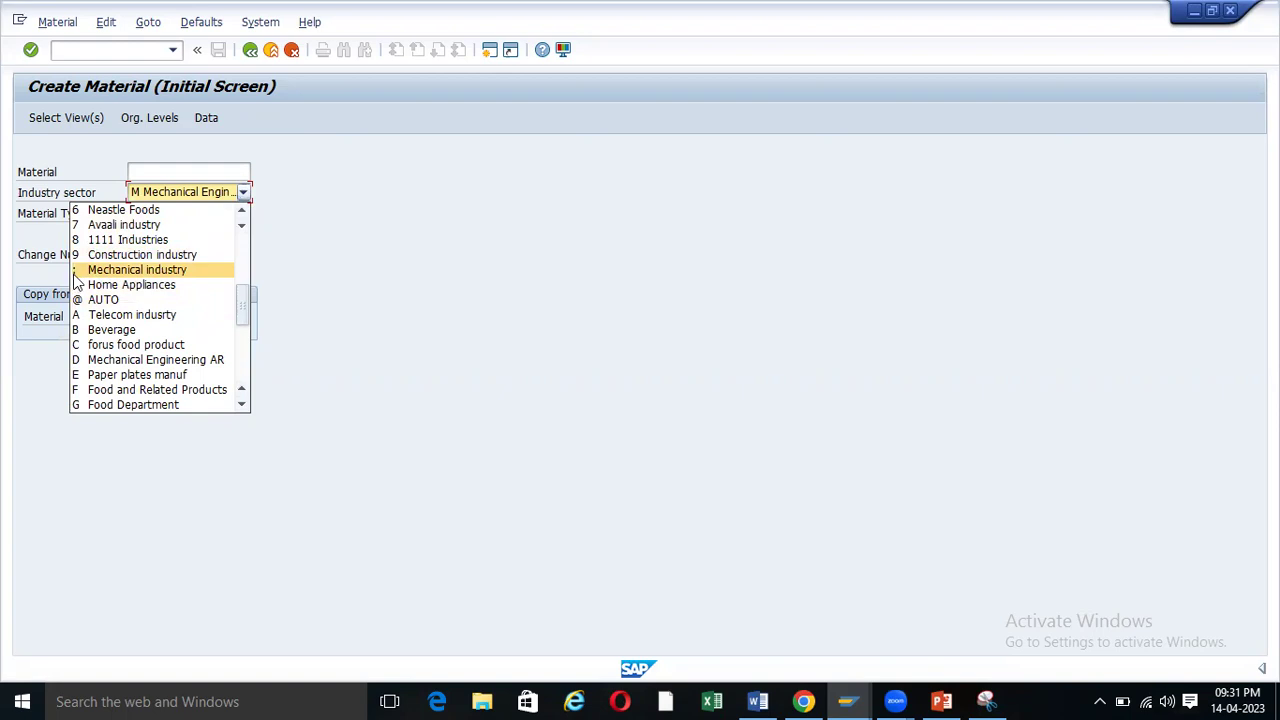
{"action": "scroll", "coordinate": [80, 345], "scroll_direction": "down", "scroll_amount": 2}
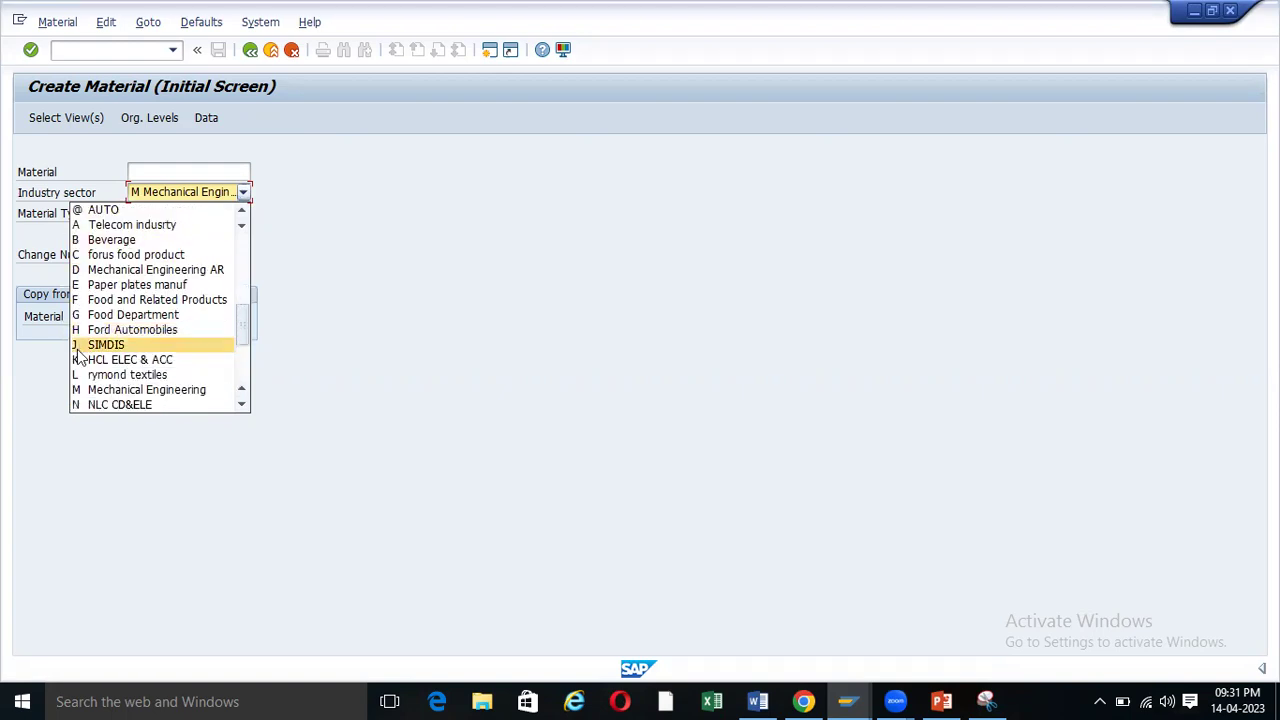
{"action": "left_click", "coordinate": [148, 390]}
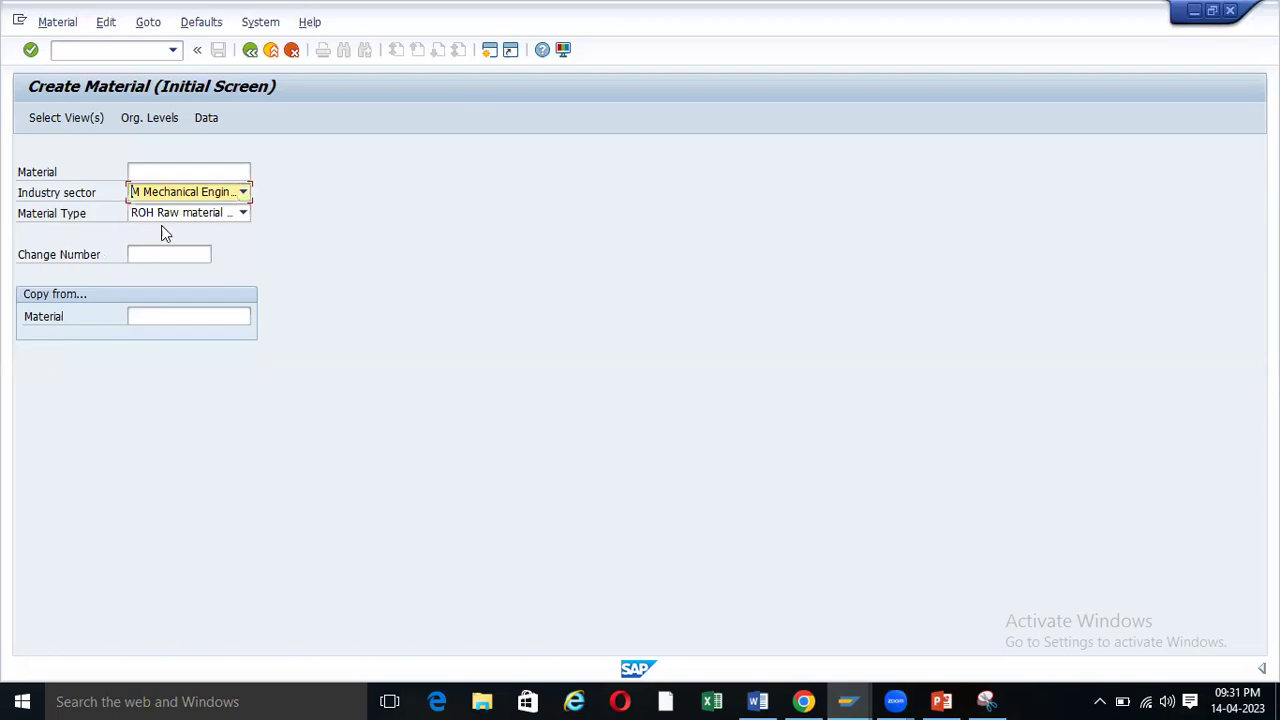
- Set the material type to ROH Raw material STD* and open the view selection
{"action": "left_click", "coordinate": [243, 213]}
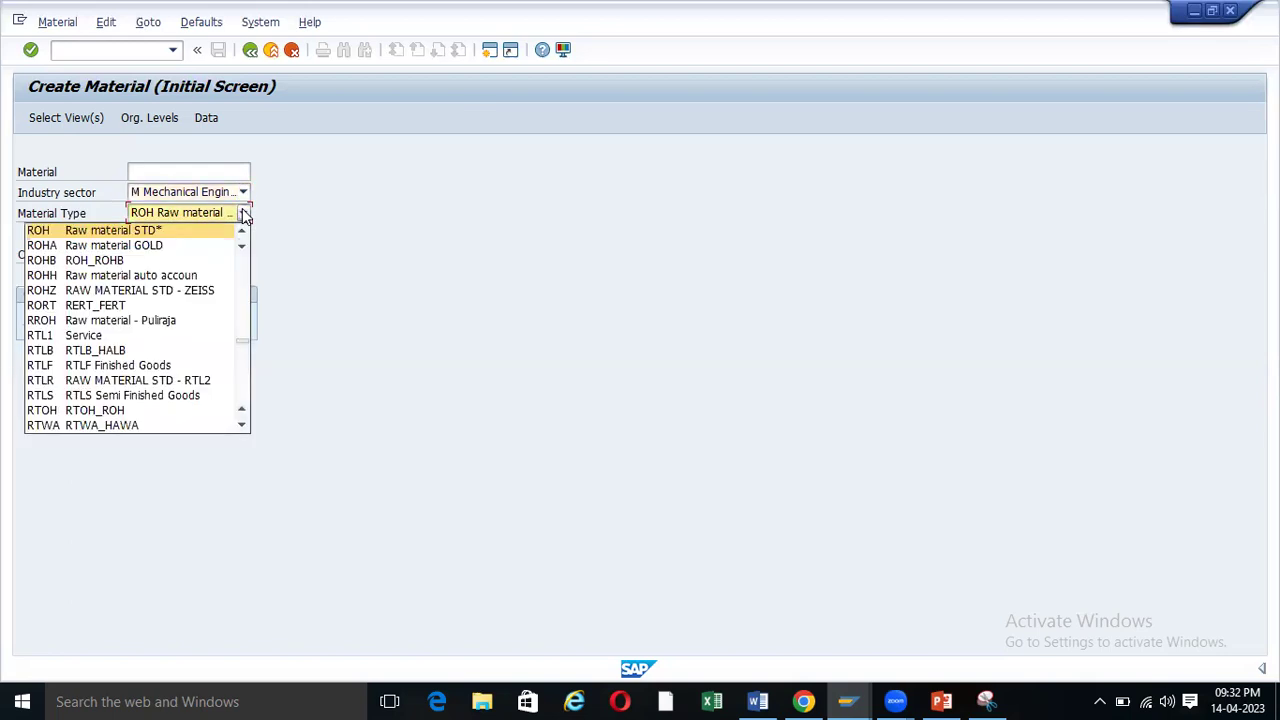
{"action": "left_click", "coordinate": [45, 231]}
{"action": "key", "text": "Return"}
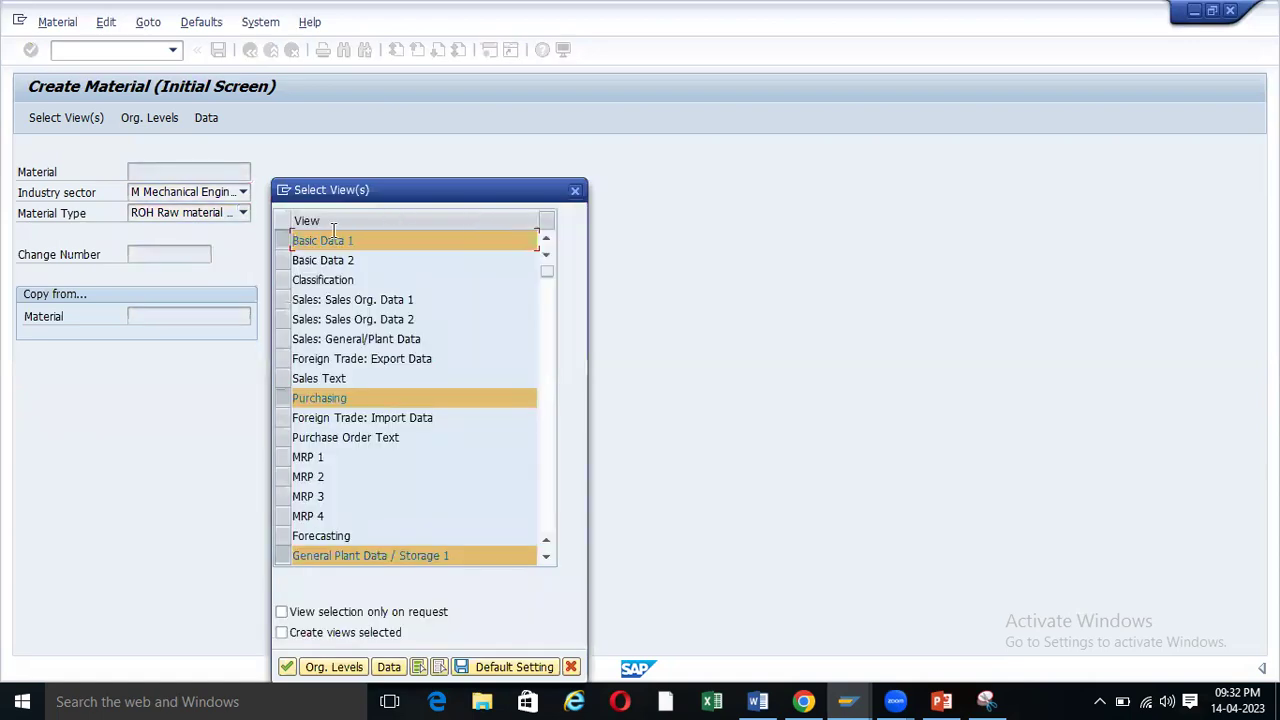
- Clear the preselected Basic Data 1, Purchasing, General Plant Data / Storage 1 and Accounting 1 views
{"action": "left_click", "coordinate": [282, 240]}
{"action": "left_click", "coordinate": [280, 397]}
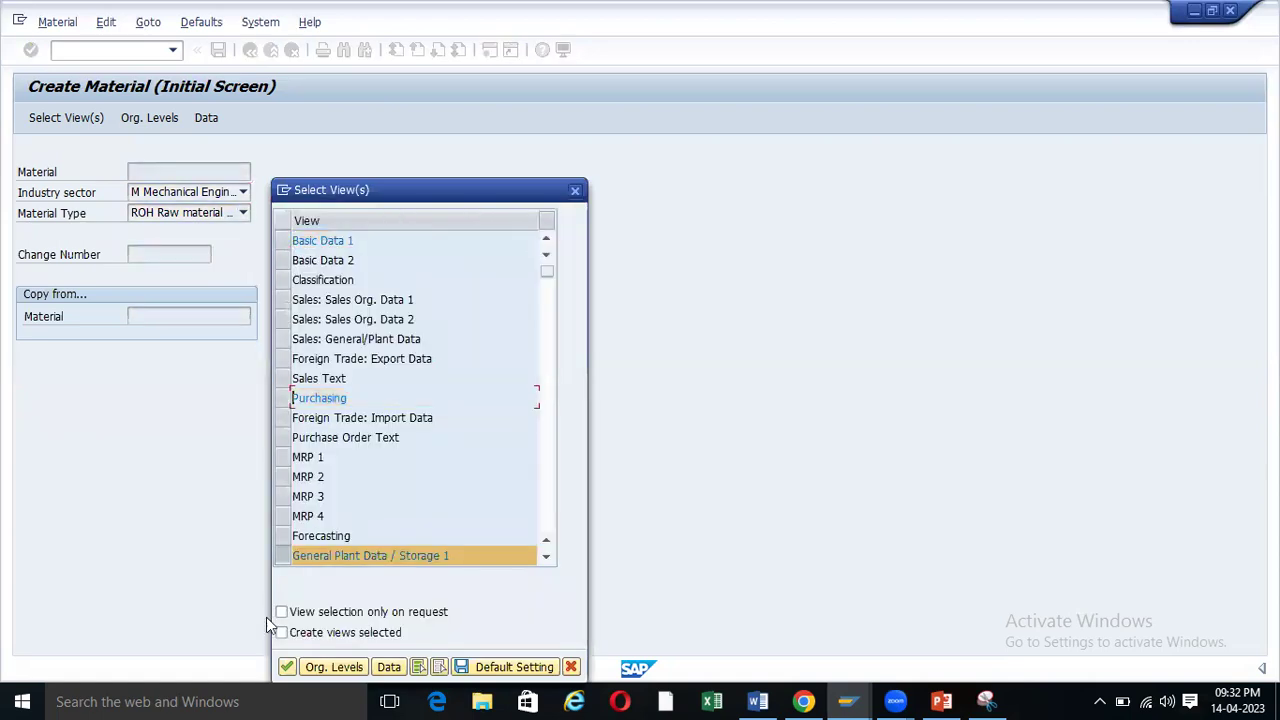
{"action": "scroll", "coordinate": [280, 560], "scroll_direction": "down", "scroll_amount": 3}
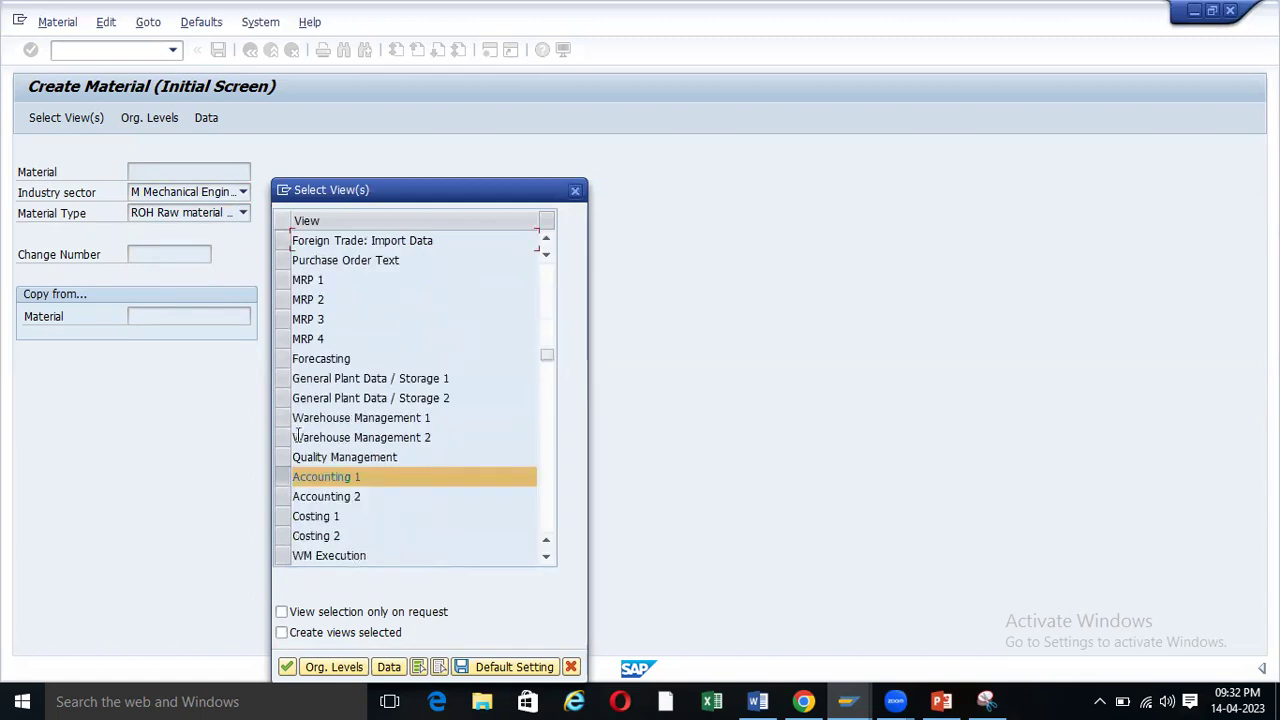
{"action": "left_click", "coordinate": [280, 477]}
{"action": "scroll", "coordinate": [340, 420], "scroll_direction": "down", "scroll_amount": 2}
{"action": "scroll", "coordinate": [356, 402], "scroll_direction": "up", "scroll_amount": 4}
{"action": "scroll", "coordinate": [354, 403], "scroll_direction": "up", "scroll_amount": 1}
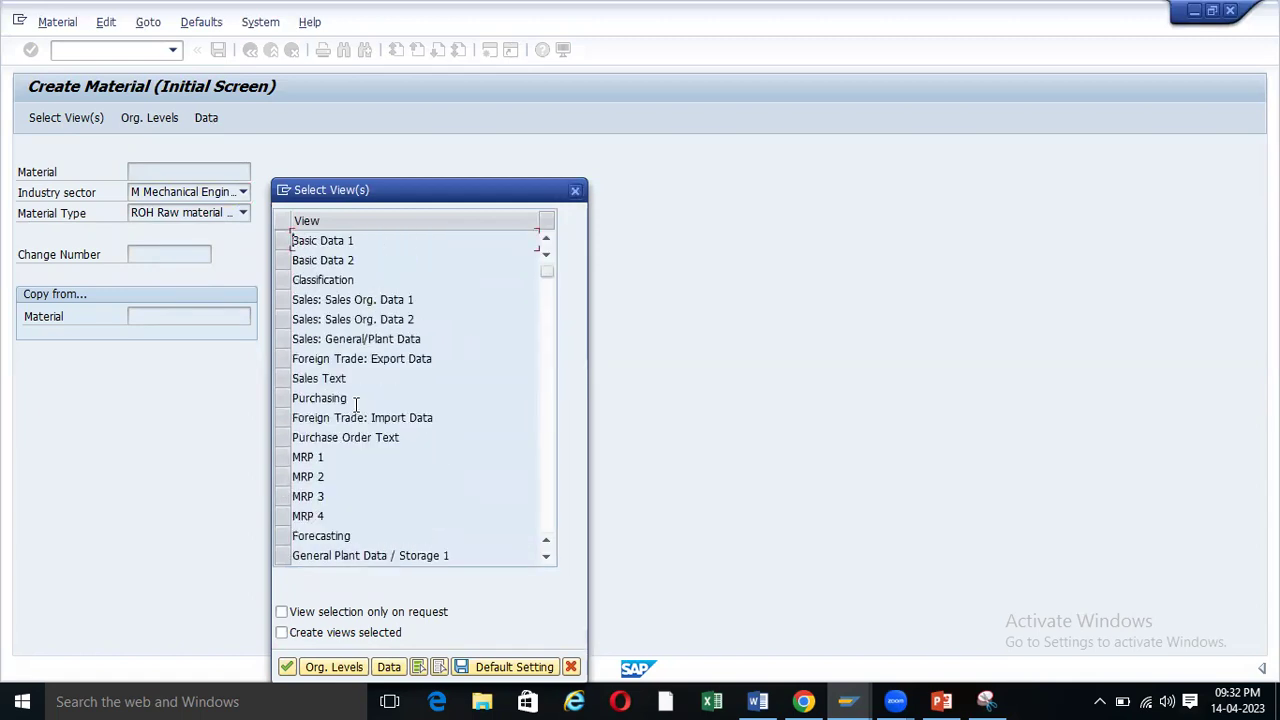
- Select only the Basic Data 1 and Basic Data 2 views and continue to the new material's data entry
{"action": "left_click", "coordinate": [282, 241]}
{"action": "left_click", "coordinate": [282, 260]}
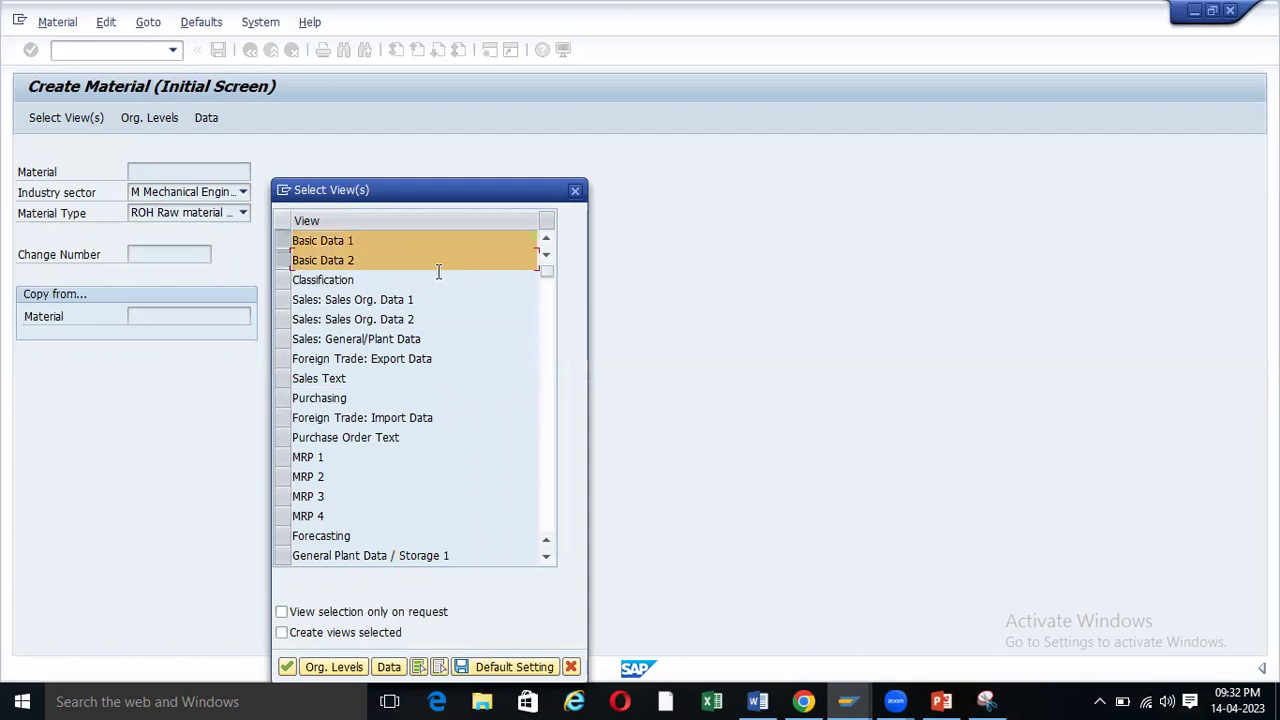
{"action": "left_click", "coordinate": [287, 667]}
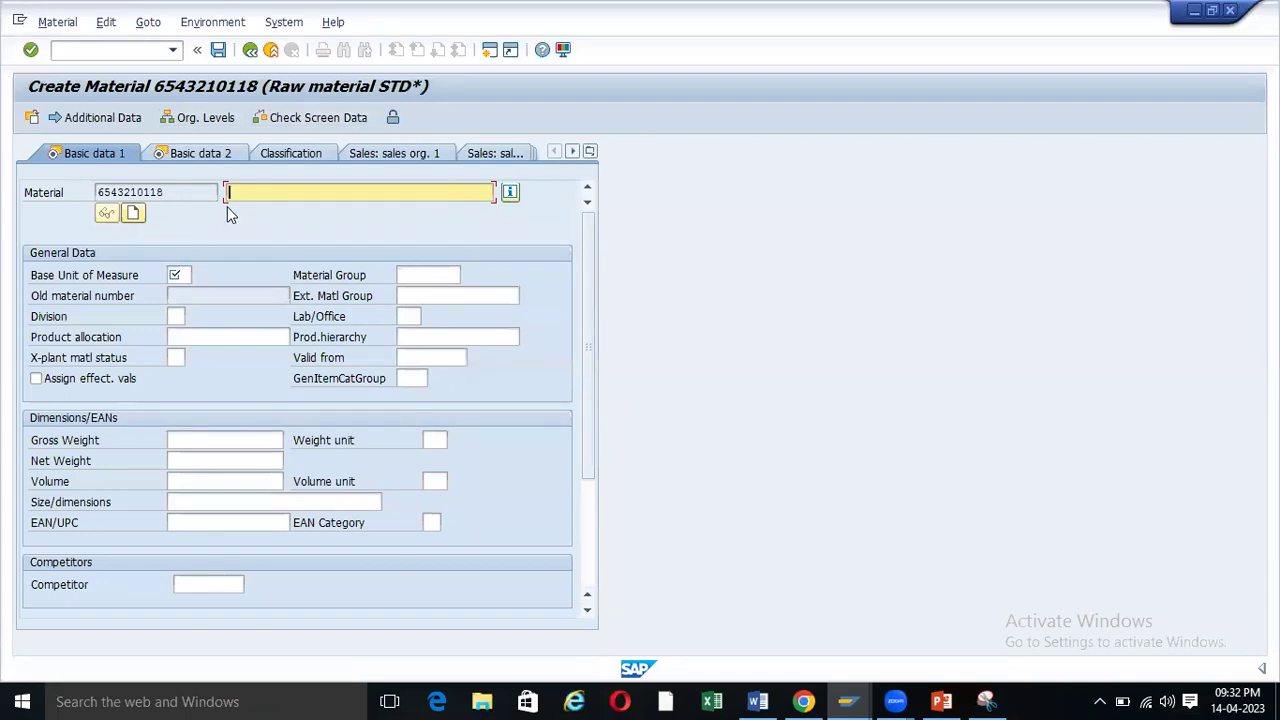
- Try to open the Basic data 2 view and review the list of all views available for the material
{"action": "left_click", "coordinate": [200, 157]}
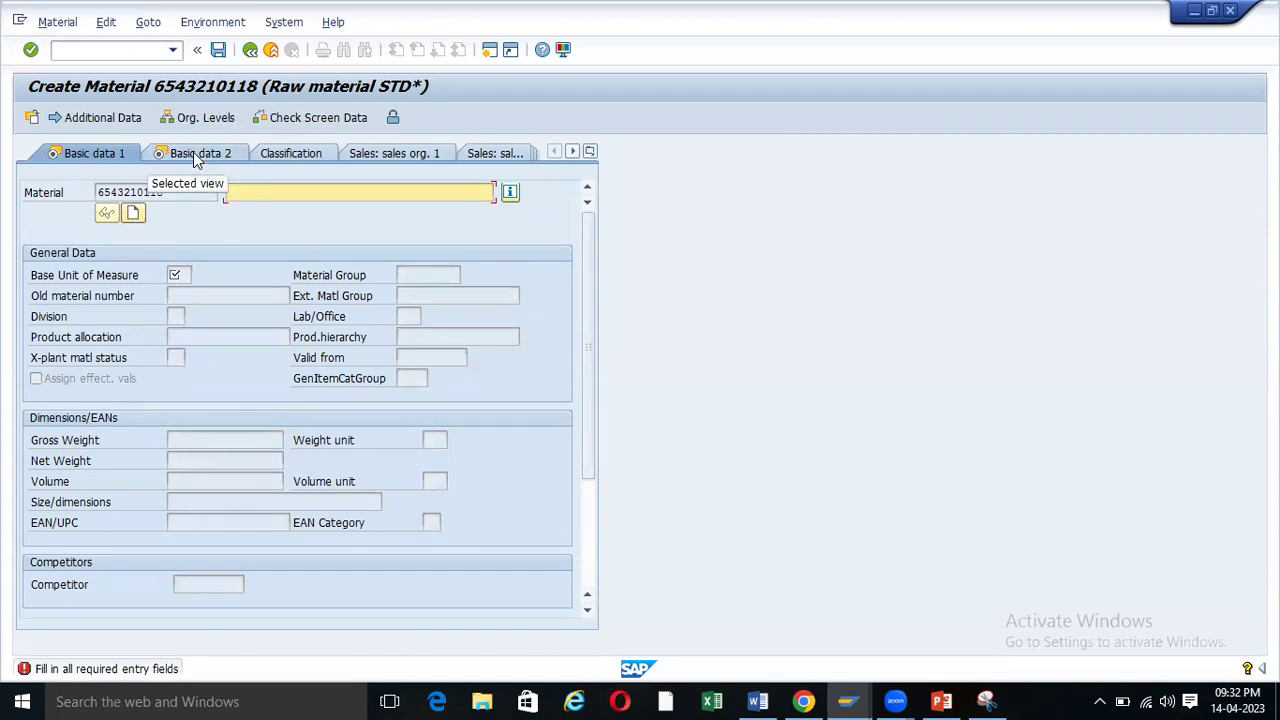
{"action": "left_click", "coordinate": [591, 151]}
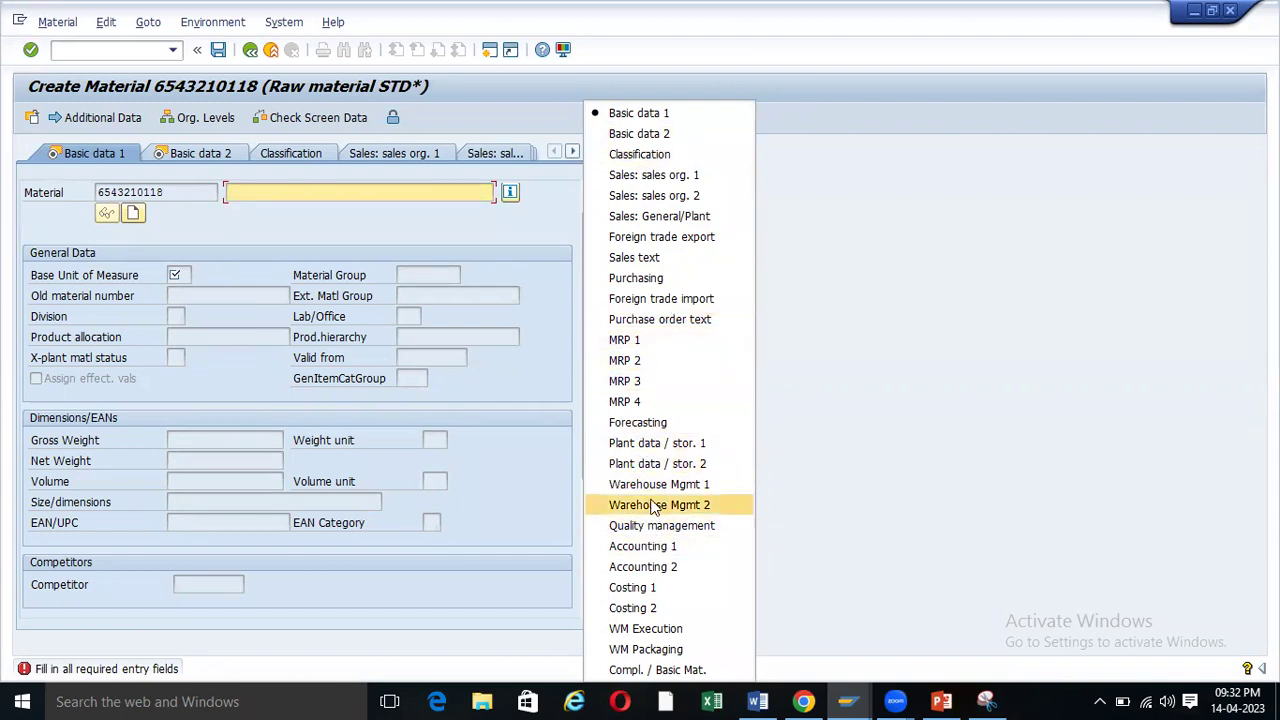
{"action": "left_click", "coordinate": [818, 417]}
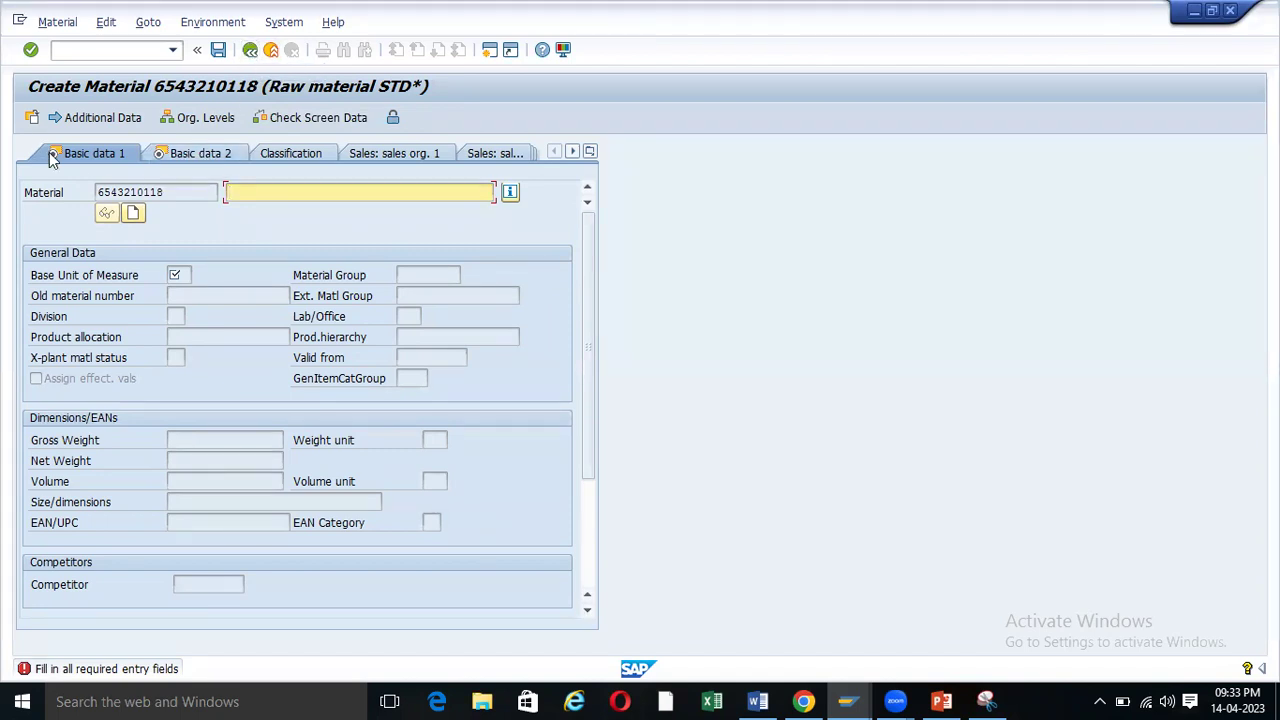
- Exit the unsaved material, restart MM01 - Immediately and open the view selection with the existing industry sector and material type
{"action": "left_click", "coordinate": [249, 52]}
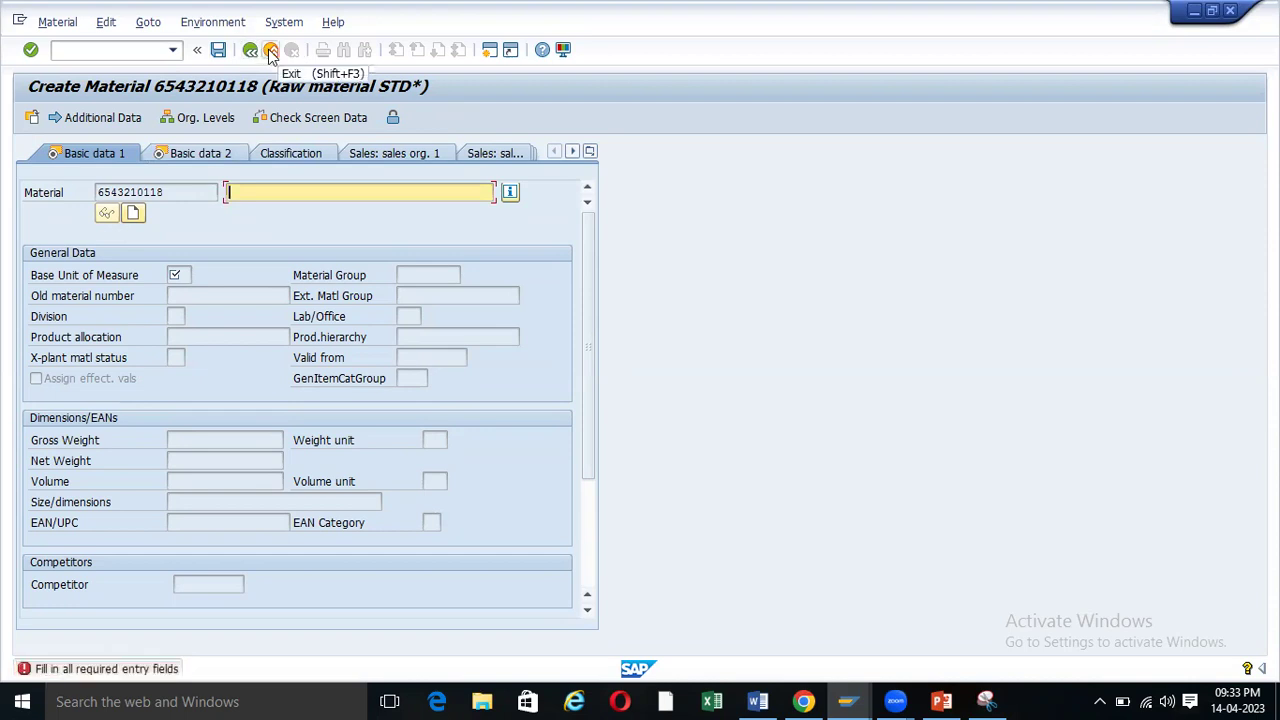
{"action": "left_click", "coordinate": [271, 52]}
{"action": "left_click", "coordinate": [336, 387]}
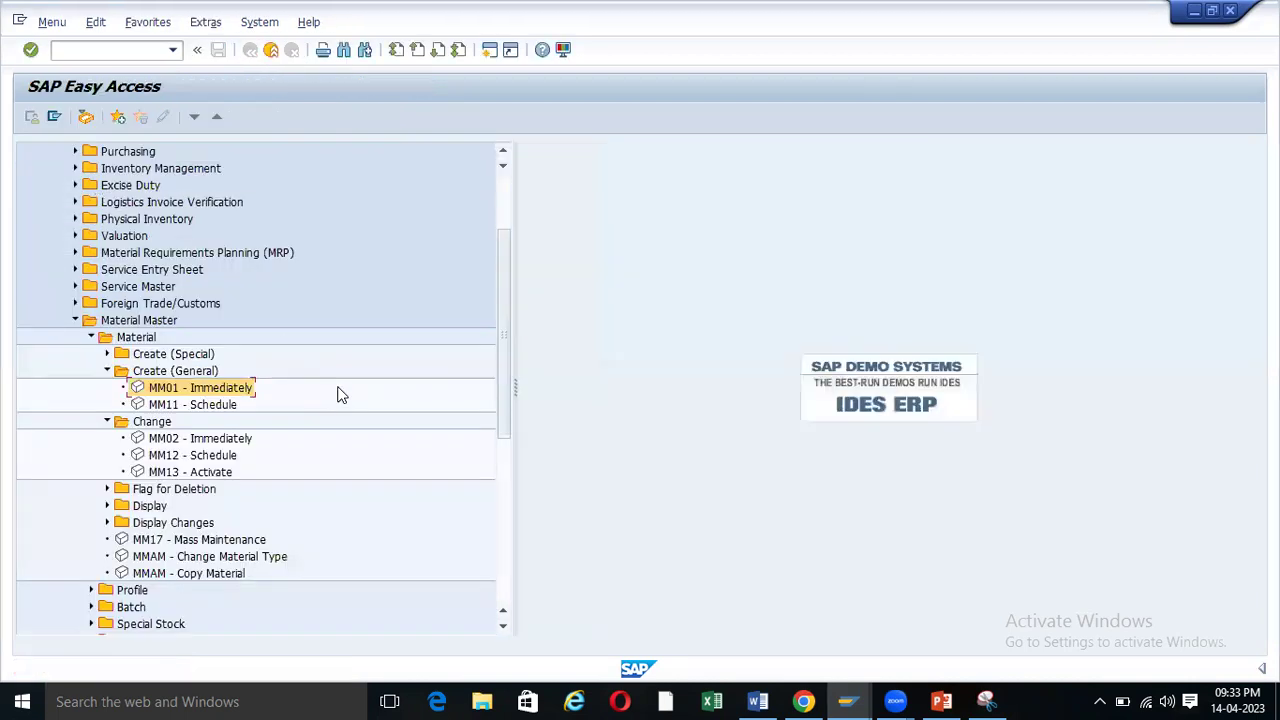
{"action": "double_click", "coordinate": [150, 388]}
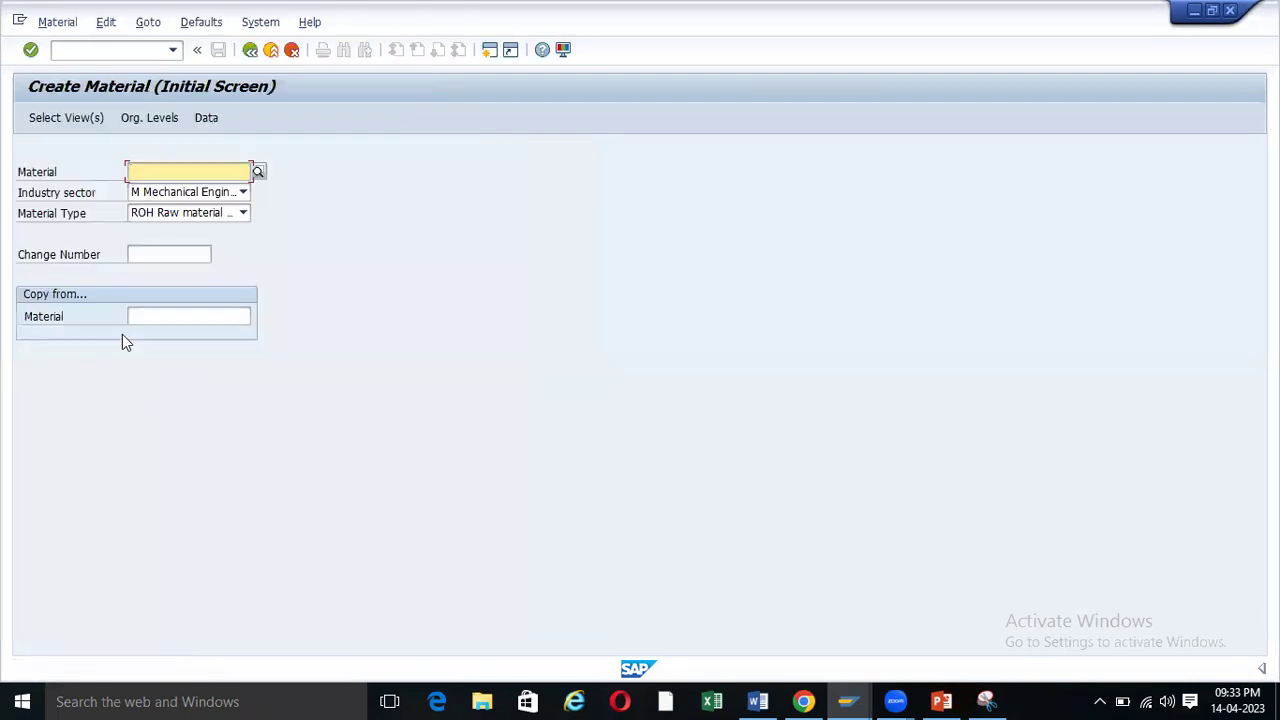
{"action": "key", "text": "Return"}
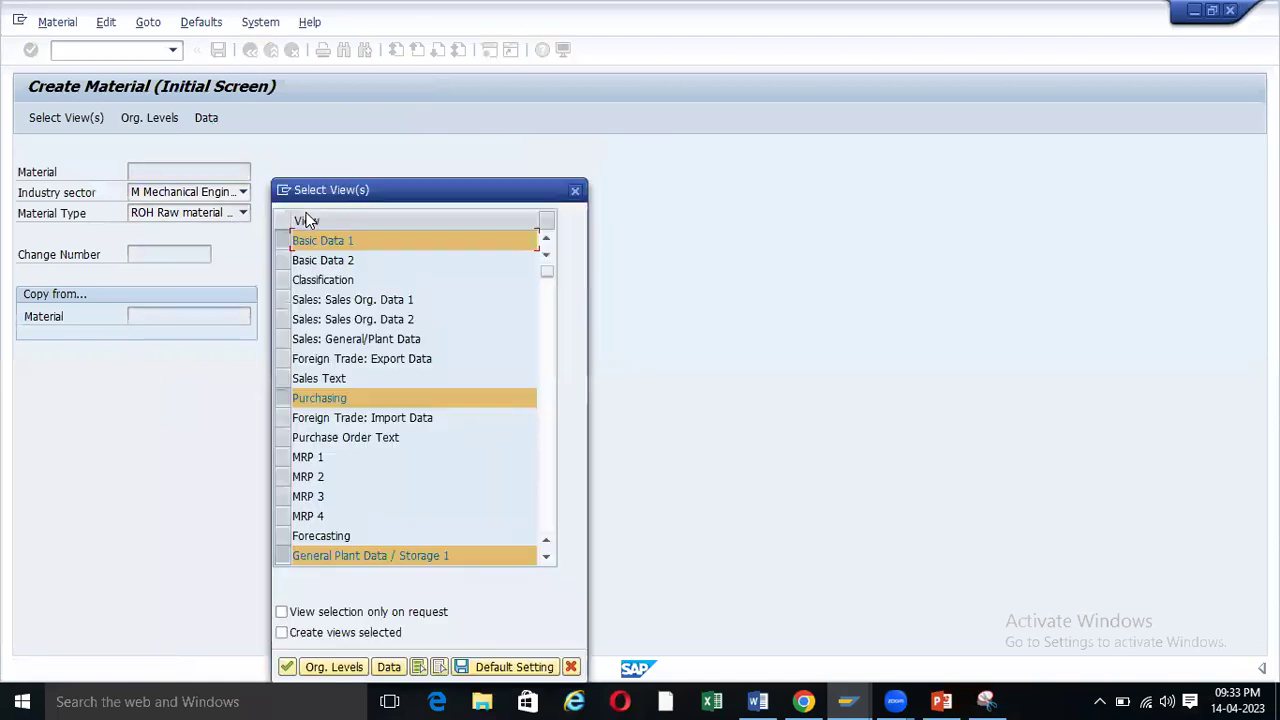
- Select the Basic Data 1, Basic Data 2, Purchasing, General Plant Data / Storage 1 and Accounting 1 views and continue to the organizational levels
{"action": "left_click", "coordinate": [282, 398]}
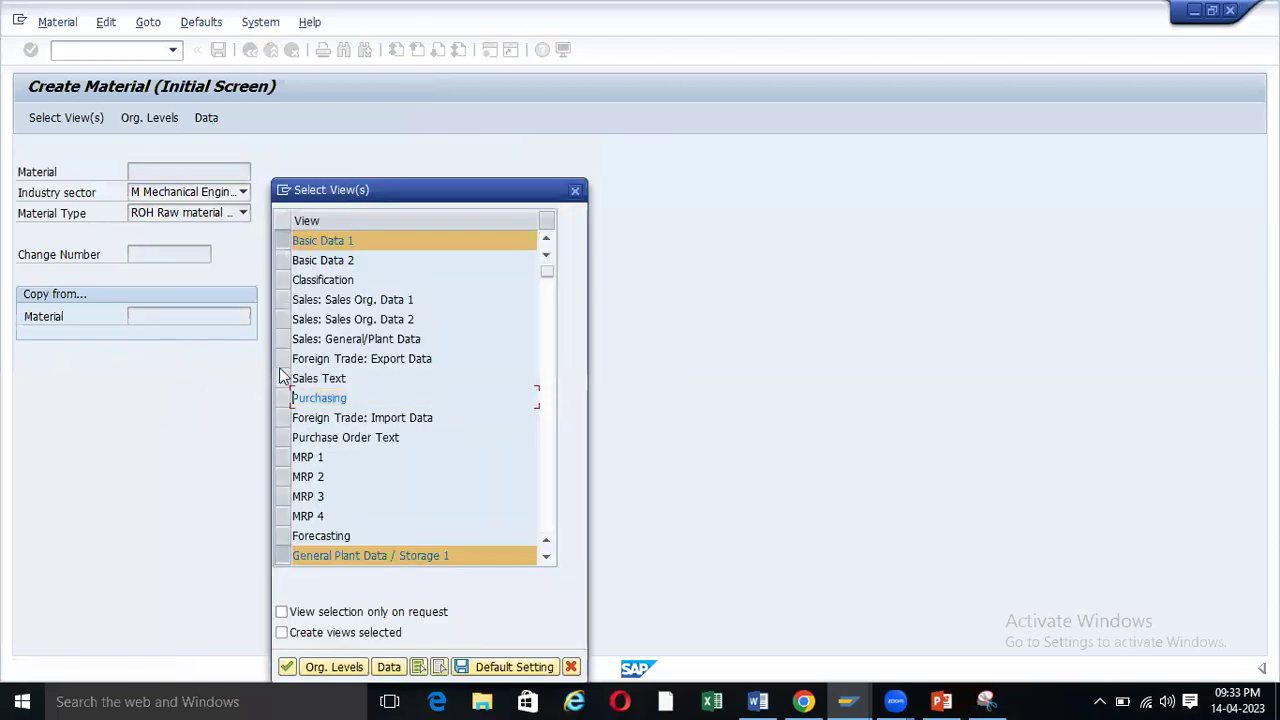
{"action": "left_click", "coordinate": [291, 557]}
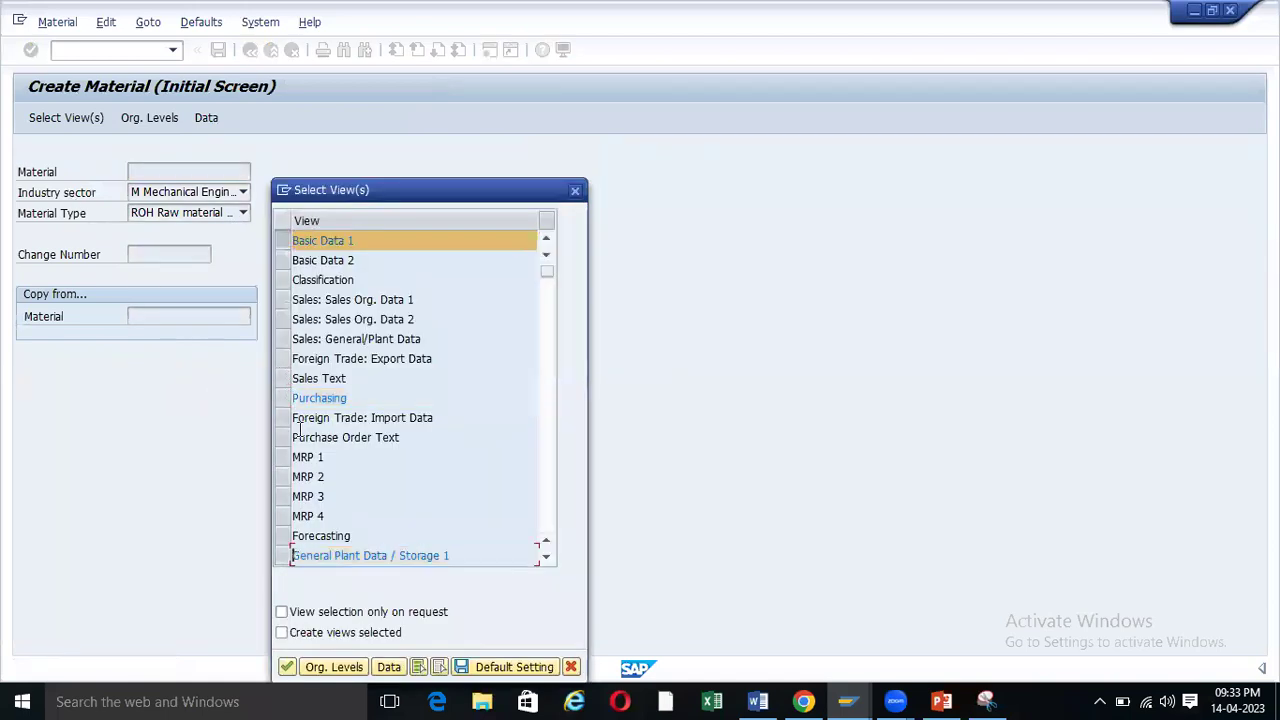
{"action": "left_click", "coordinate": [286, 260]}
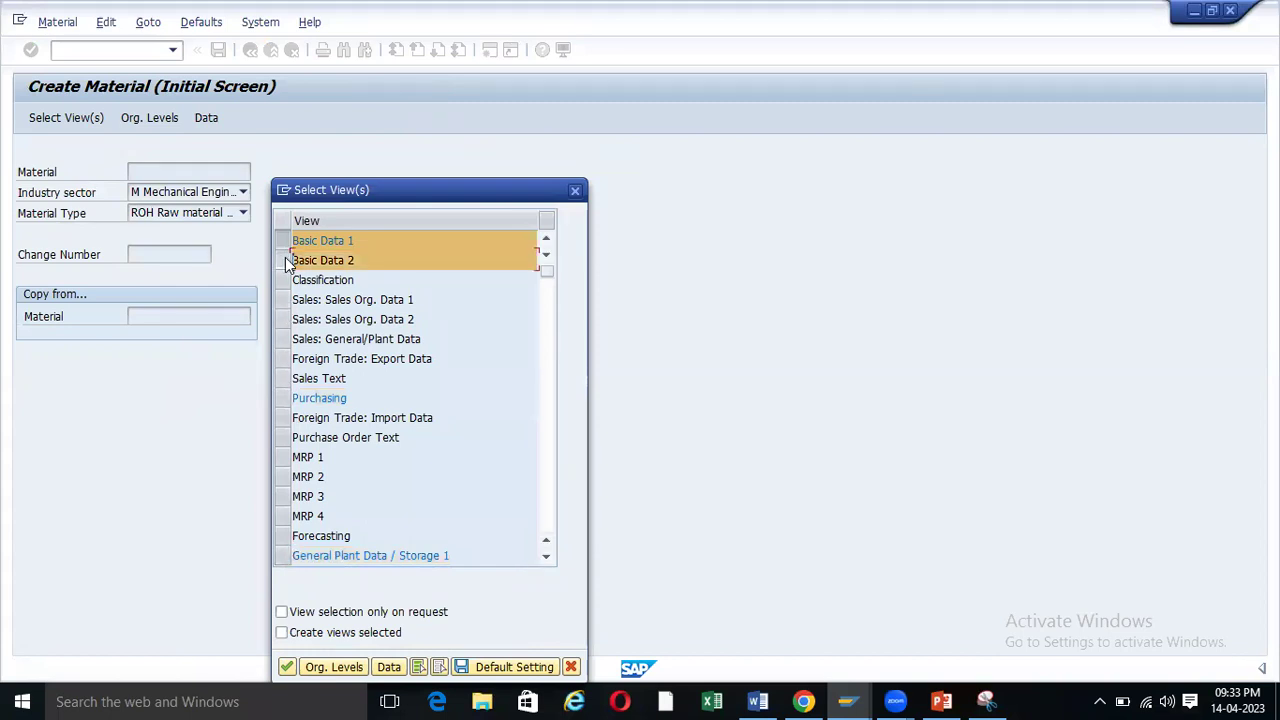
{"action": "left_click", "coordinate": [282, 398]}
{"action": "scroll", "coordinate": [290, 510], "scroll_direction": "down", "scroll_amount": 2}
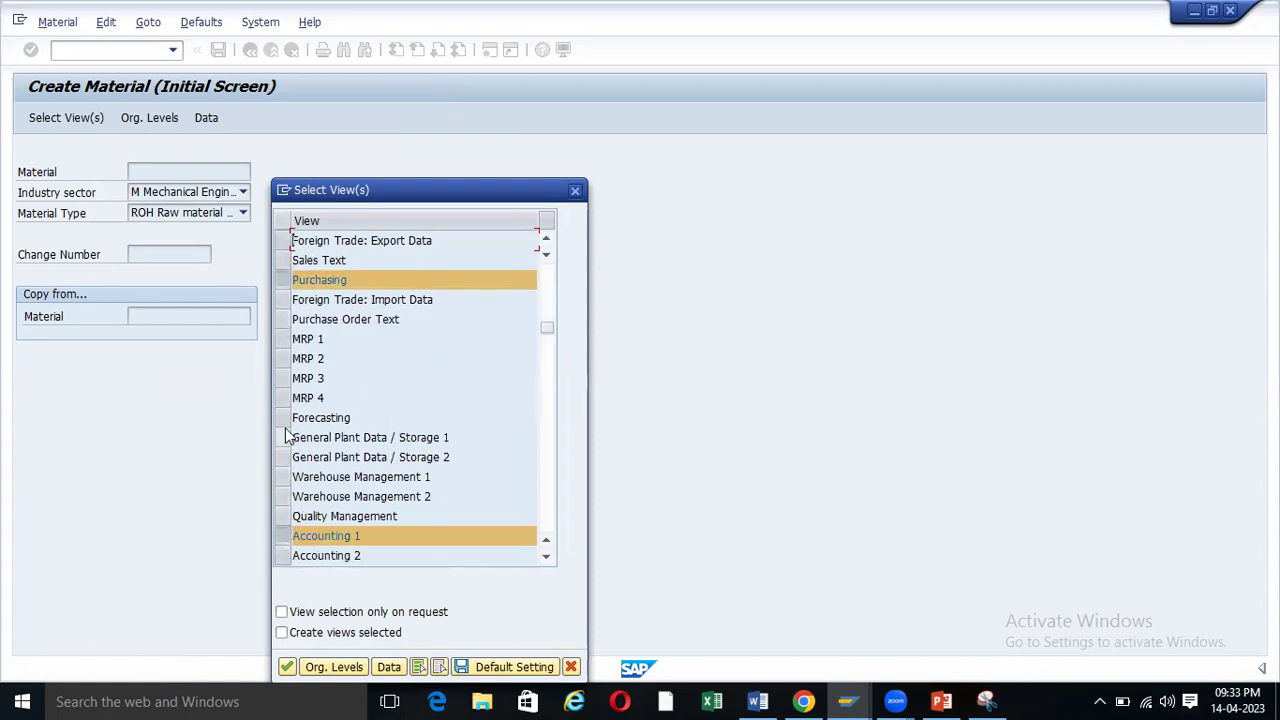
{"action": "left_click", "coordinate": [286, 440]}
{"action": "scroll", "coordinate": [315, 490], "scroll_direction": "up", "scroll_amount": 2}
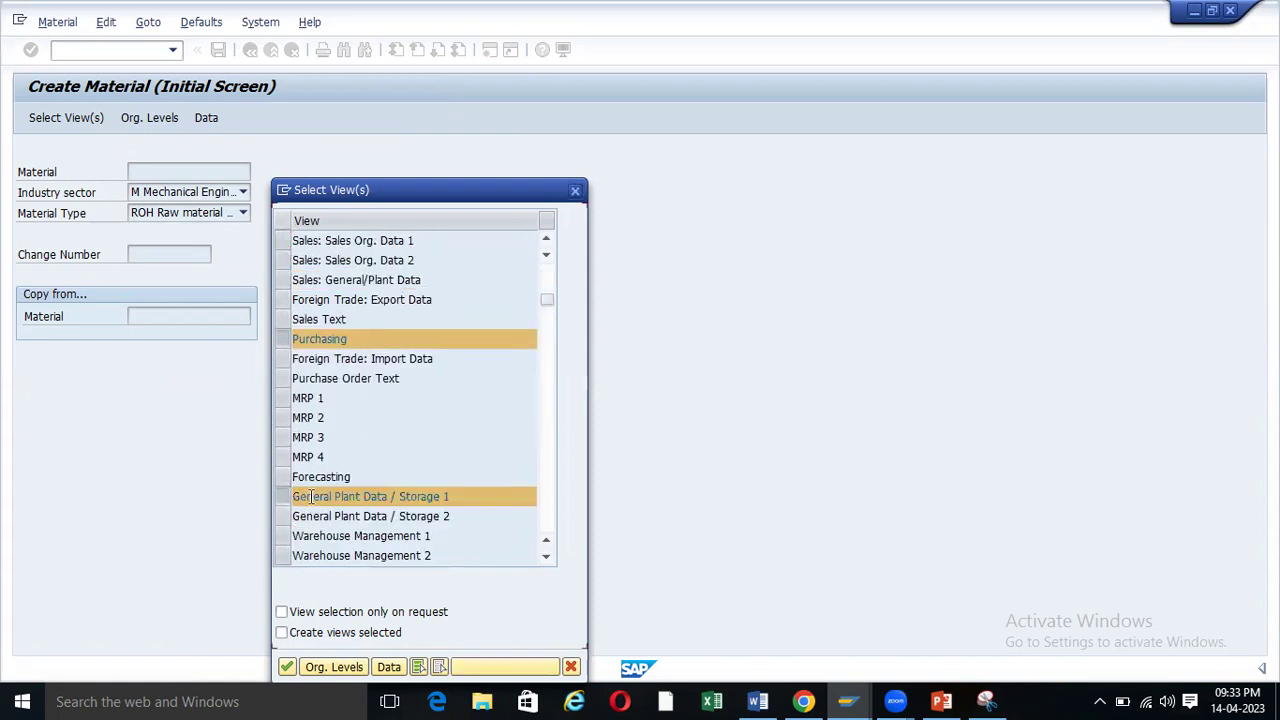
{"action": "scroll", "coordinate": [325, 440], "scroll_direction": "down", "scroll_amount": 2}
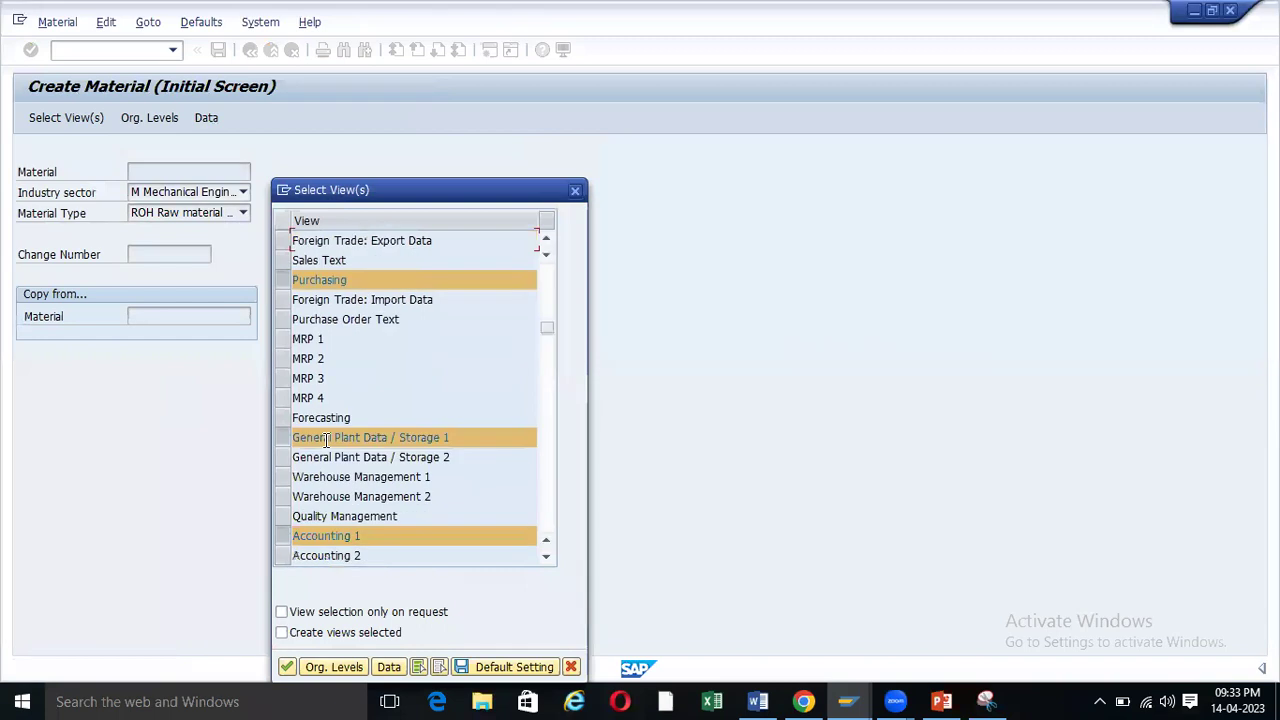
{"action": "scroll", "coordinate": [324, 440], "scroll_direction": "up", "scroll_amount": 2}
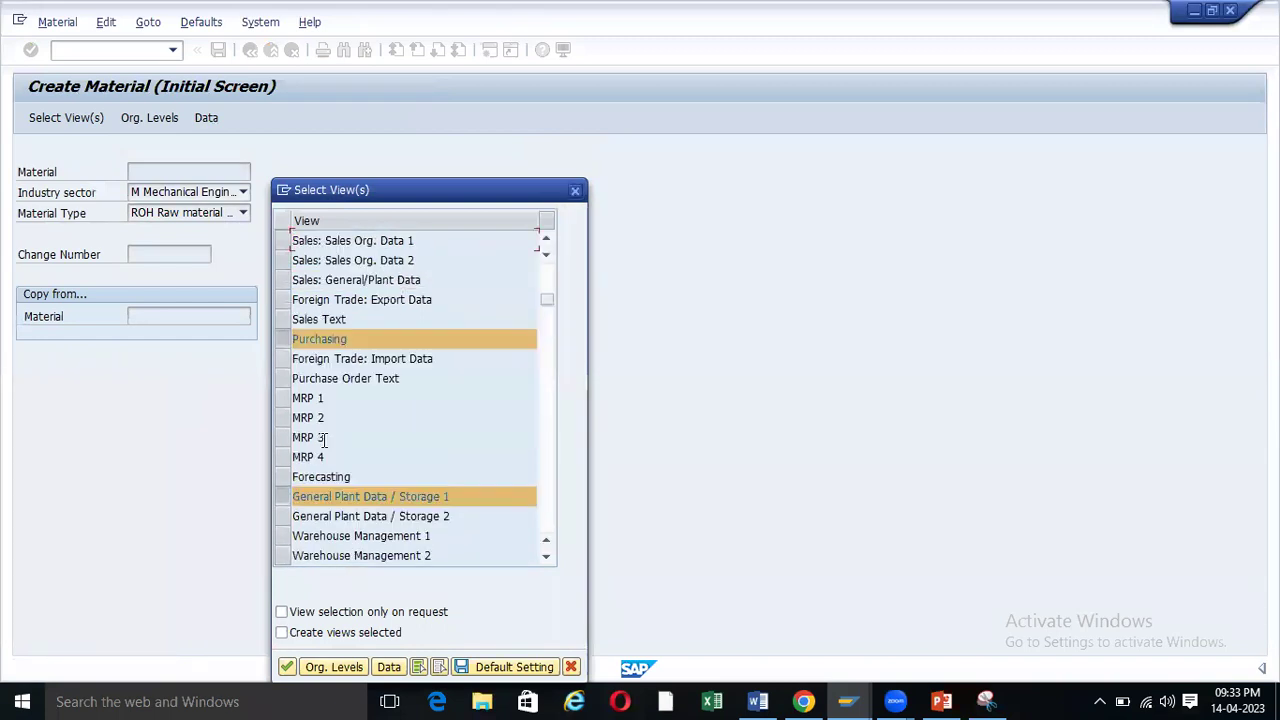
{"action": "scroll", "coordinate": [324, 440], "scroll_direction": "down", "scroll_amount": 2}
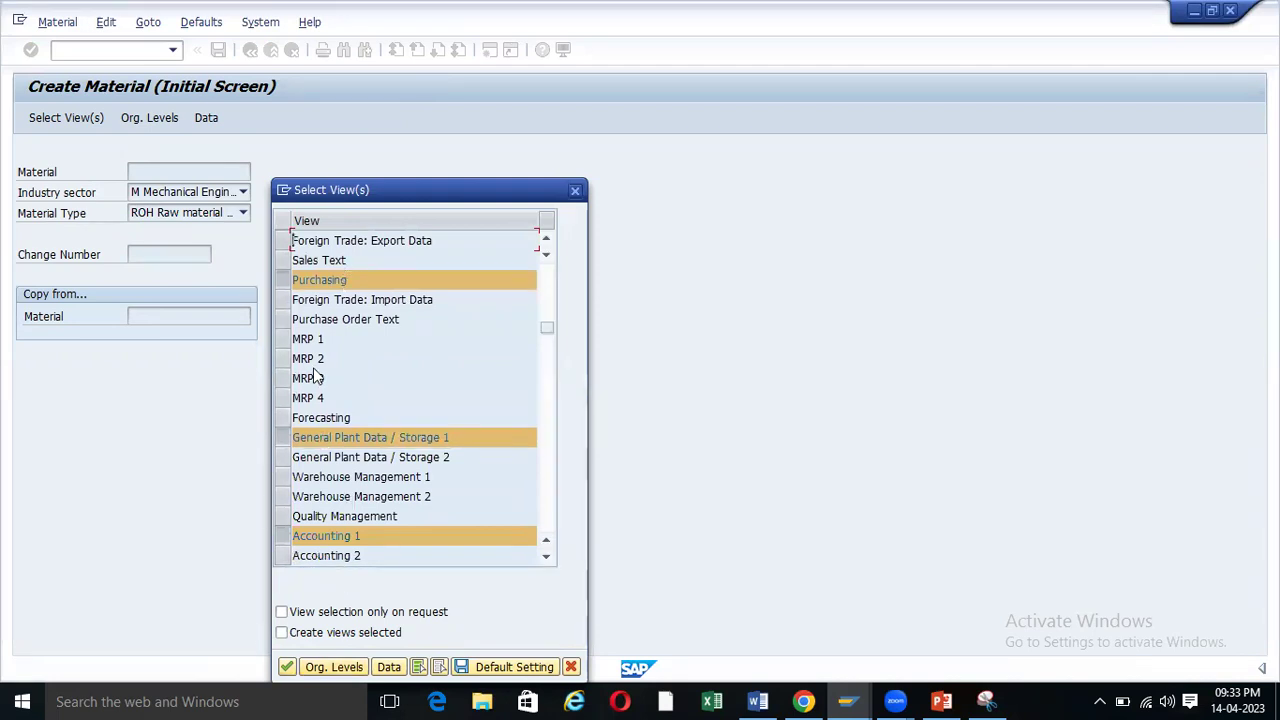
{"action": "left_click", "coordinate": [285, 667]}
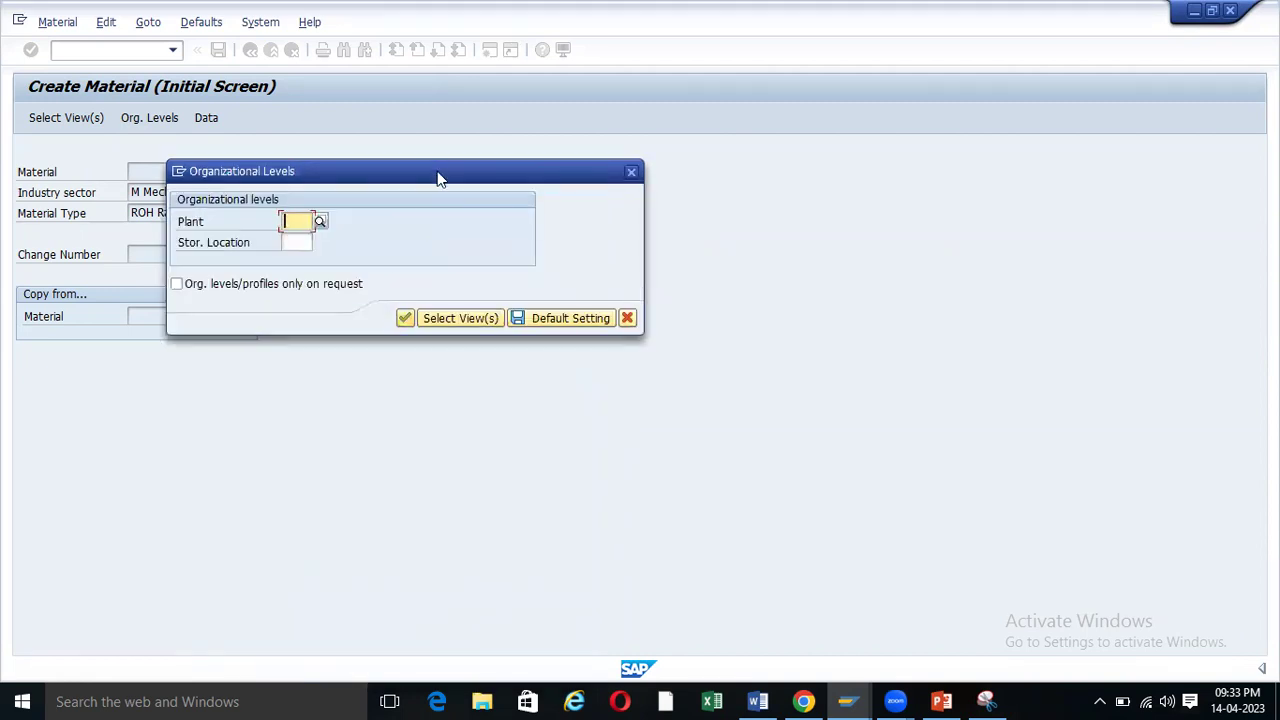
- Enter plant 9PMT and storage location 1000 as organizational levels and continue to the material's data entry
{"action": "left_click_drag", "start_coordinate": [437, 178], "coordinate": [605, 176]}
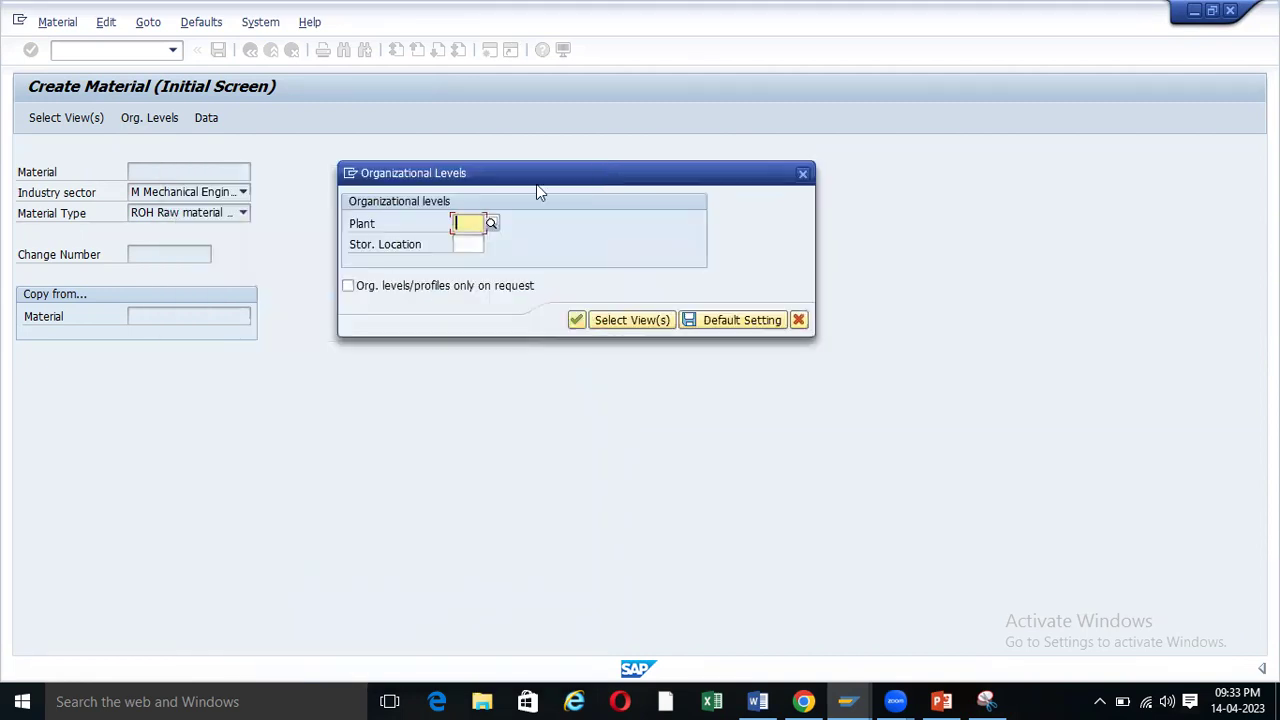
{"action": "left_click", "coordinate": [463, 224]}
{"action": "left_click", "coordinate": [466, 237]}
{"action": "left_click", "coordinate": [468, 244]}
{"action": "left_click", "coordinate": [468, 262]}
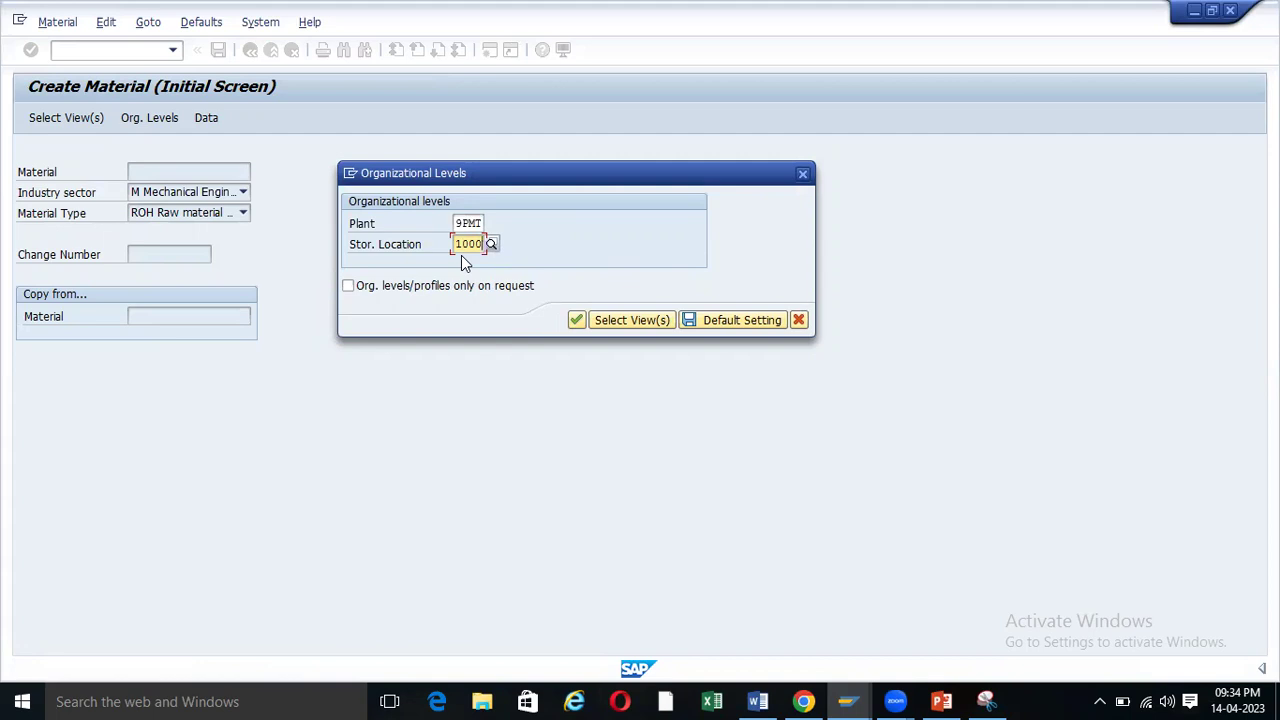
{"action": "left_click", "coordinate": [577, 321]}
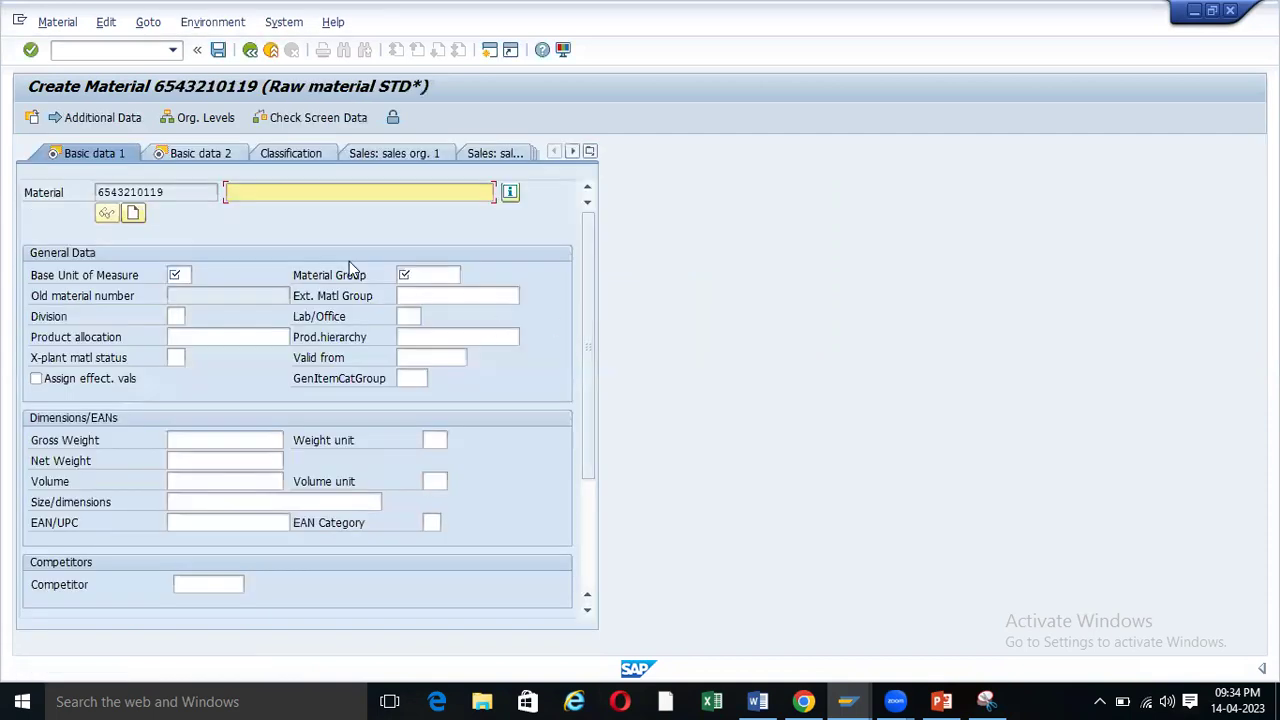
- Enter "Test Material 101010" as the new material's description
{"action": "left_click", "coordinate": [306, 193]}
{"action": "left_click", "coordinate": [286, 211]}
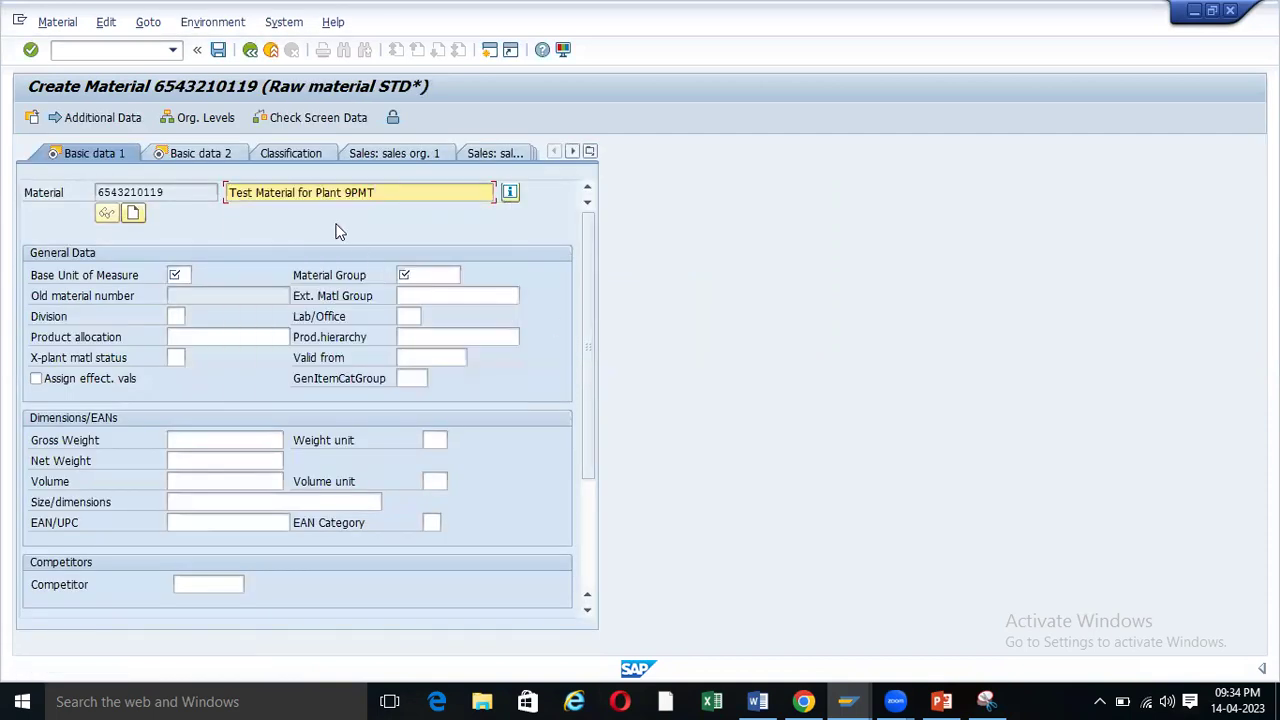
{"action": "key", "text": "BackSpace"}
{"action": "key", "text": "BackSpace"}
{"action": "key", "text": "BackSpace"}
{"action": "key", "text": "BackSpace"}
{"action": "key", "text": "BackSpace"}
{"action": "key", "text": "BackSpace"}
{"action": "key", "text": "BackSpace"}
{"action": "key", "text": "BackSpace"}
{"action": "key", "text": "BackSpace"}
{"action": "key", "text": "BackSpace"}
{"action": "key", "text": "BackSpace"}
{"action": "key", "text": "BackSpace"}
{"action": "key", "text": "BackSpace"}
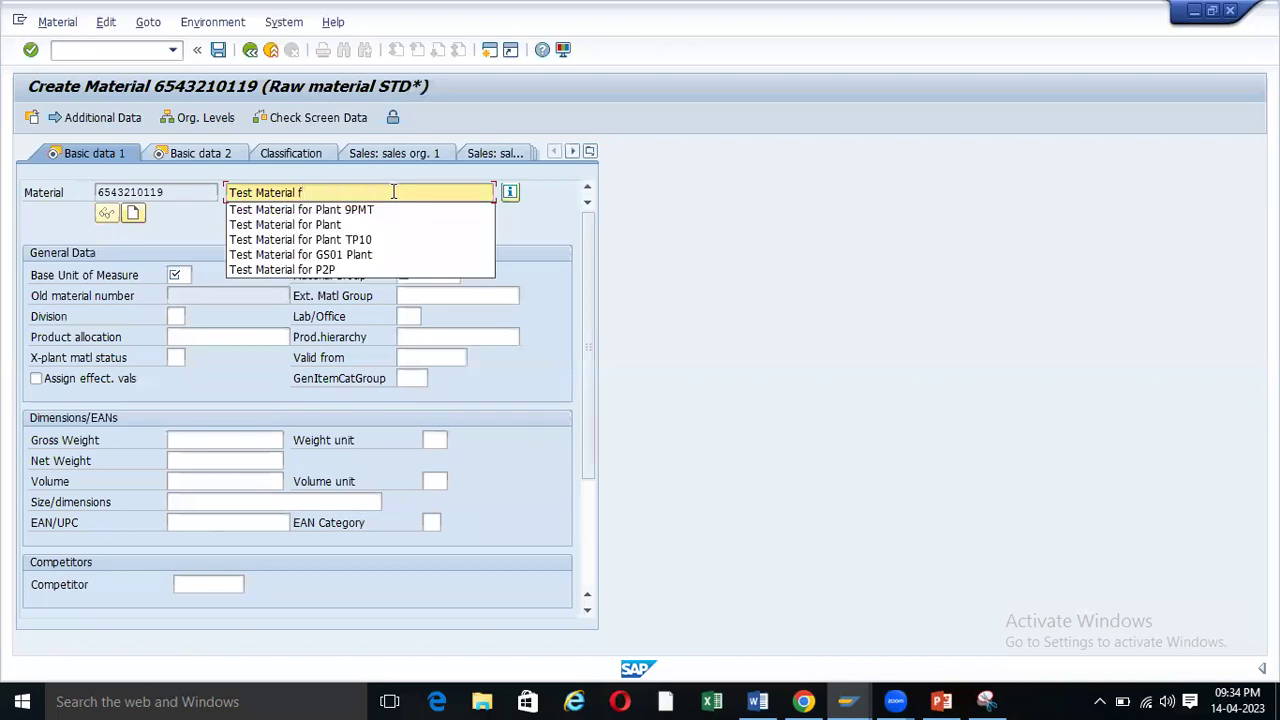
{"action": "key", "text": "BackSpace"}
{"action": "type", "text": "101010"}
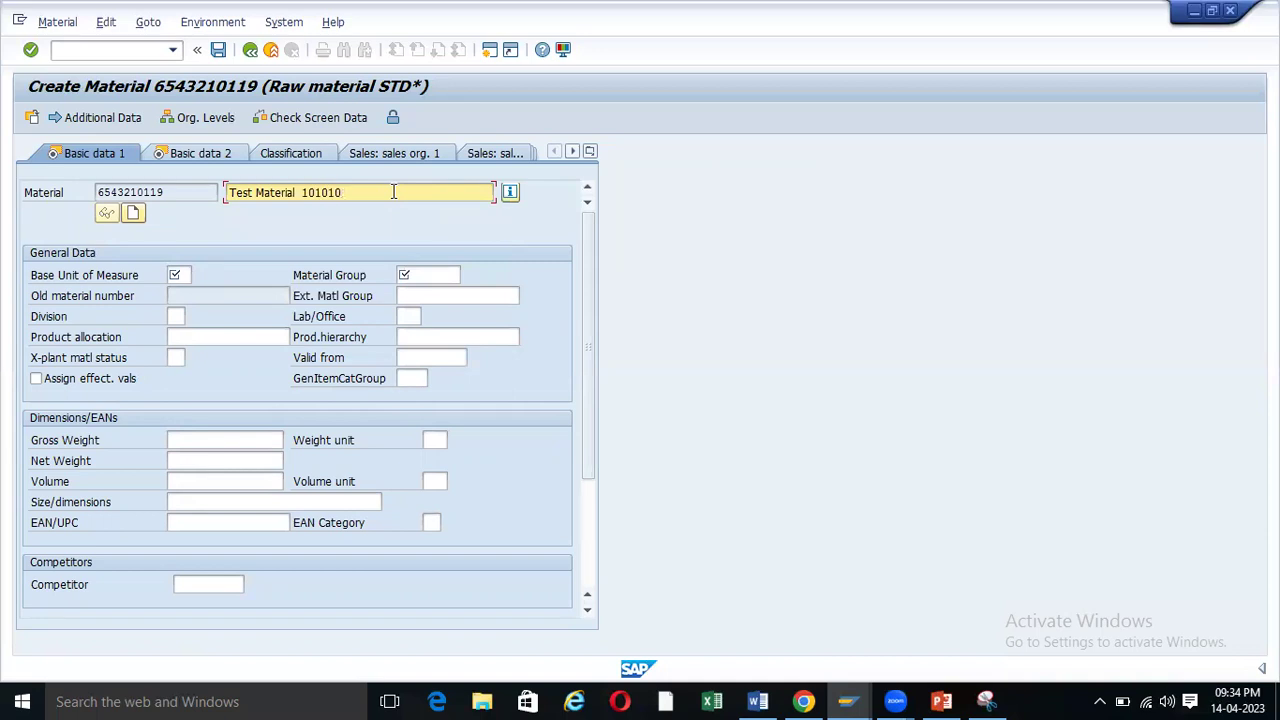
- Look up the available measurement units and set the base unit of measure to BBL (Barrel)
{"action": "left_click", "coordinate": [174, 275]}
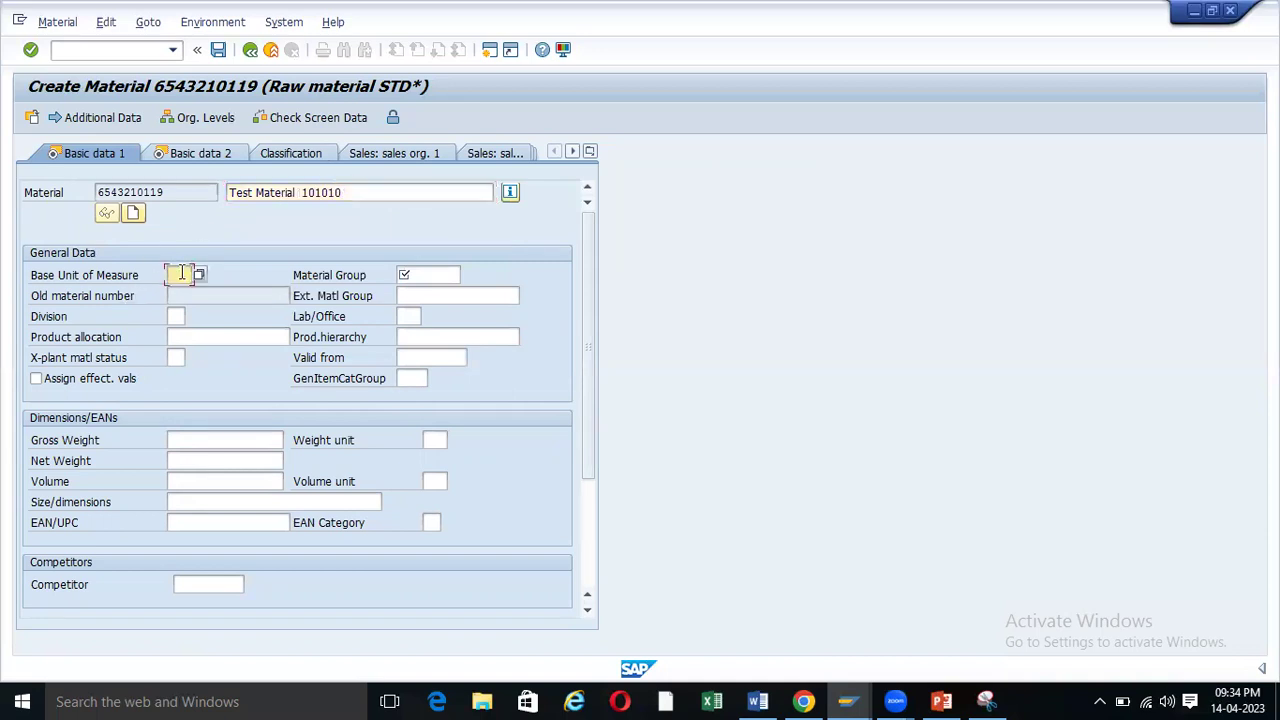
{"action": "left_click", "coordinate": [199, 275]}
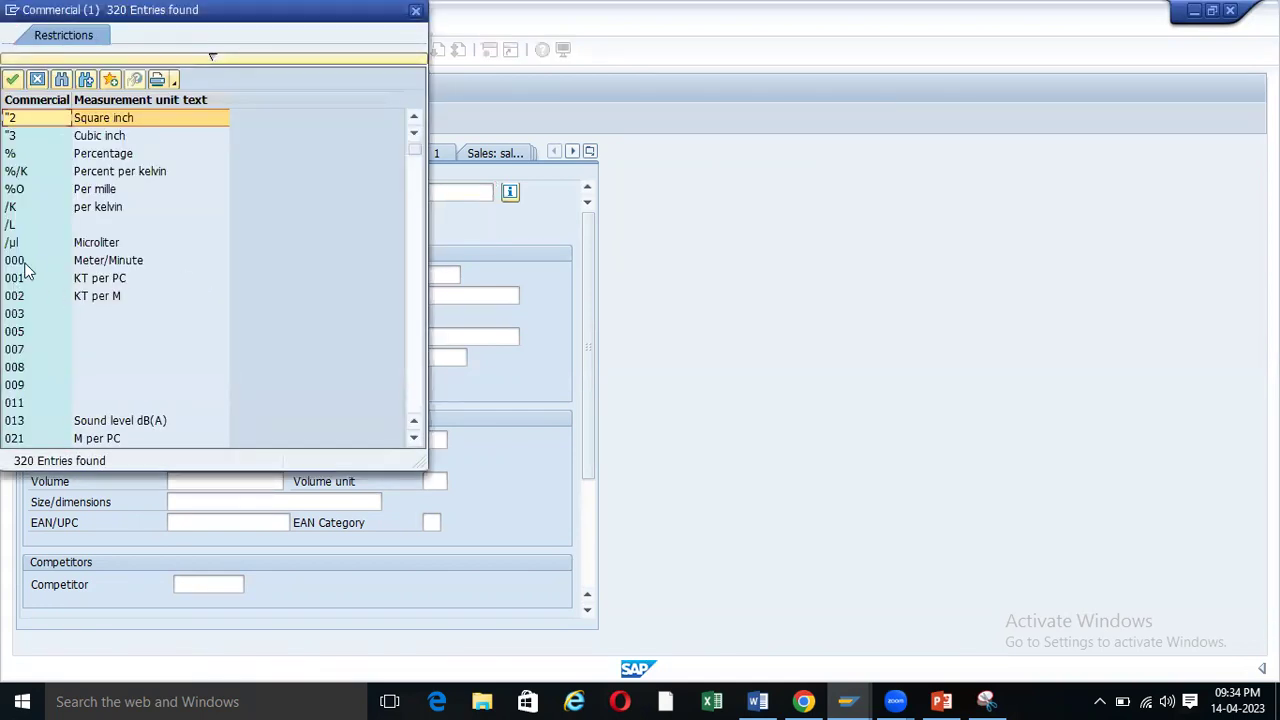
{"action": "scroll", "coordinate": [38, 283], "scroll_direction": "down", "scroll_amount": 4}
{"action": "scroll", "coordinate": [52, 343], "scroll_direction": "down", "scroll_amount": 4}
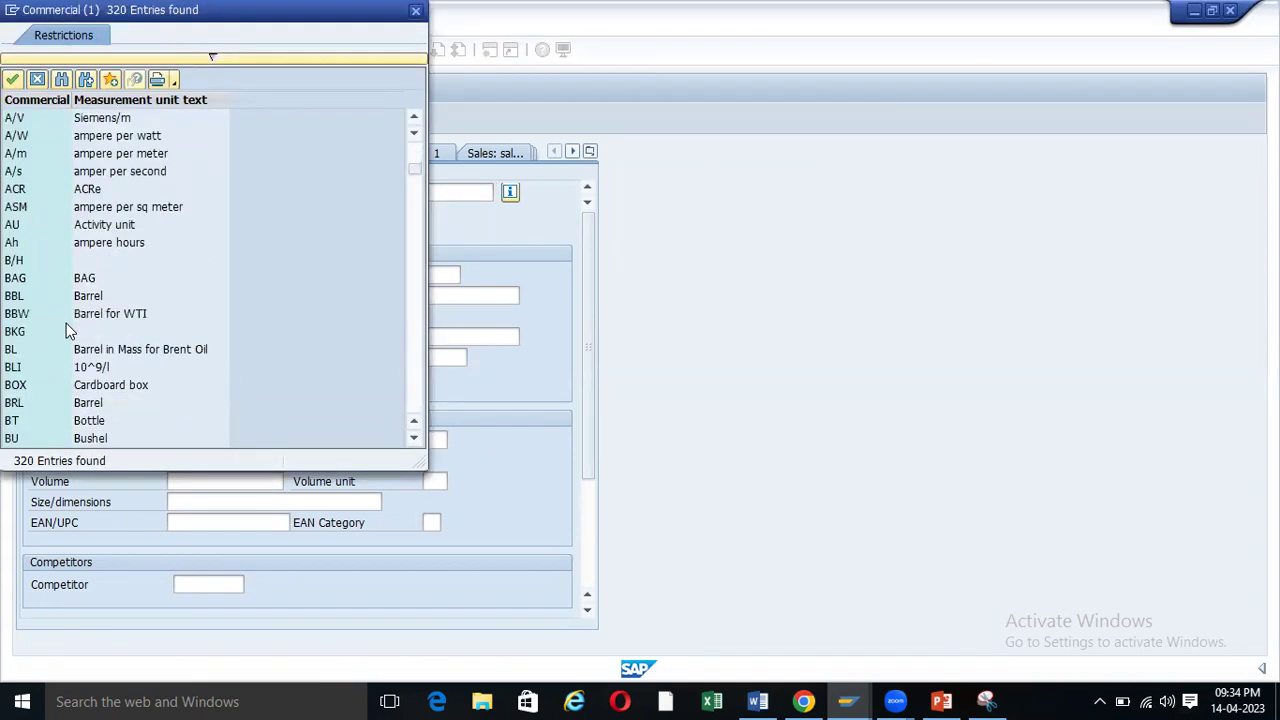
{"action": "left_click", "coordinate": [18, 280]}
{"action": "left_click", "coordinate": [20, 296]}
{"action": "double_click", "coordinate": [19, 298]}
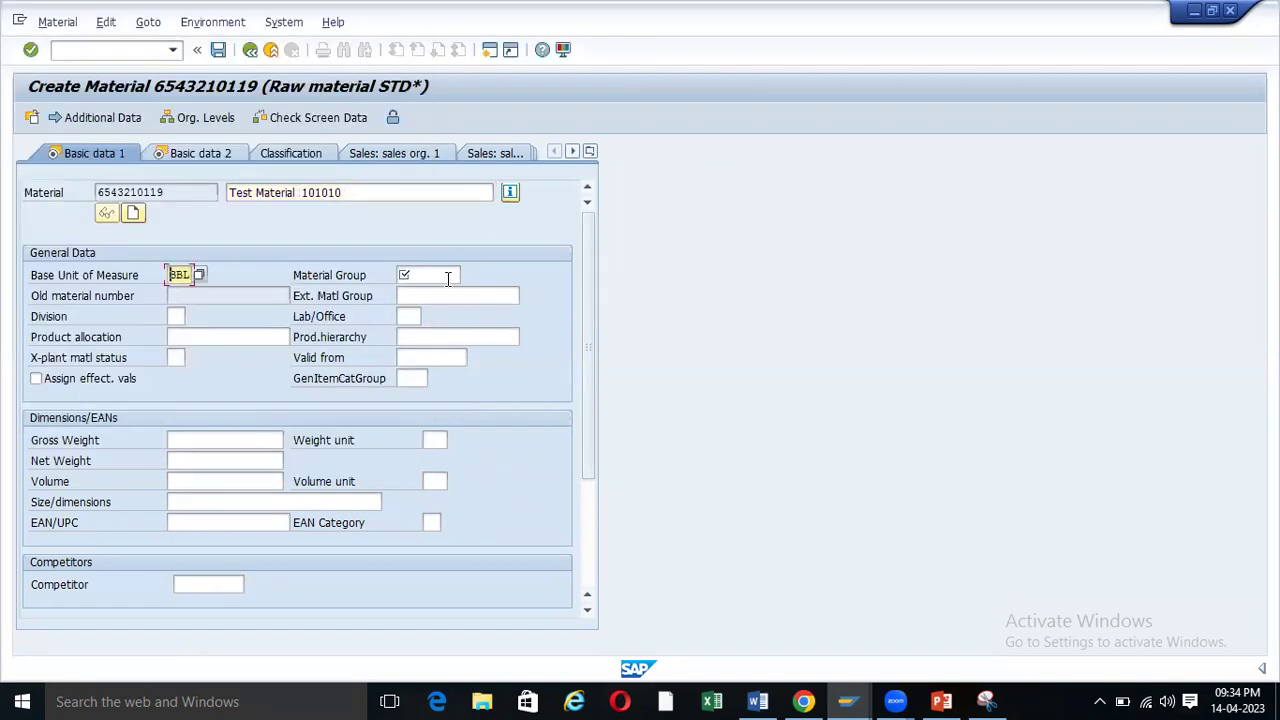
- Assign material group 001 Metal Processing from the list of possible entries
{"action": "left_click", "coordinate": [447, 278]}
{"action": "left_click", "coordinate": [466, 274]}
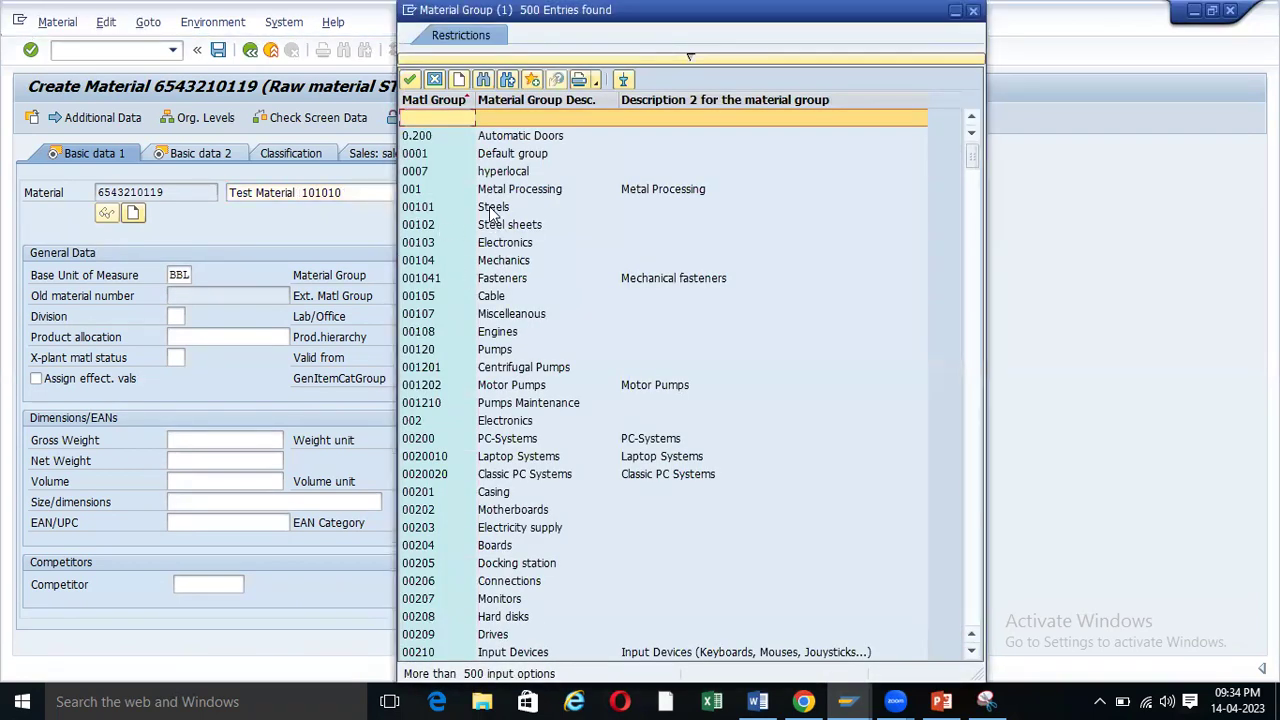
{"action": "double_click", "coordinate": [490, 189]}
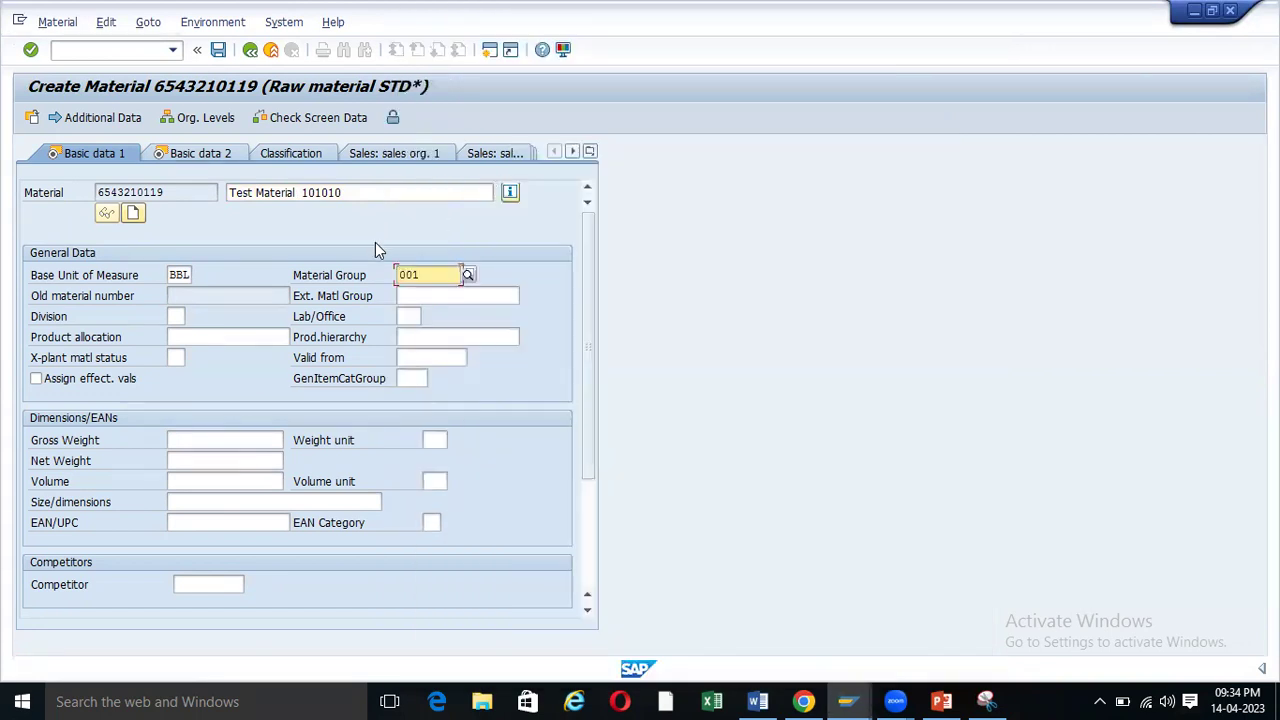
- Confirm Basic data 1 and advance through the selected views until Accounting 1 is reached
{"action": "key", "text": "Return"}
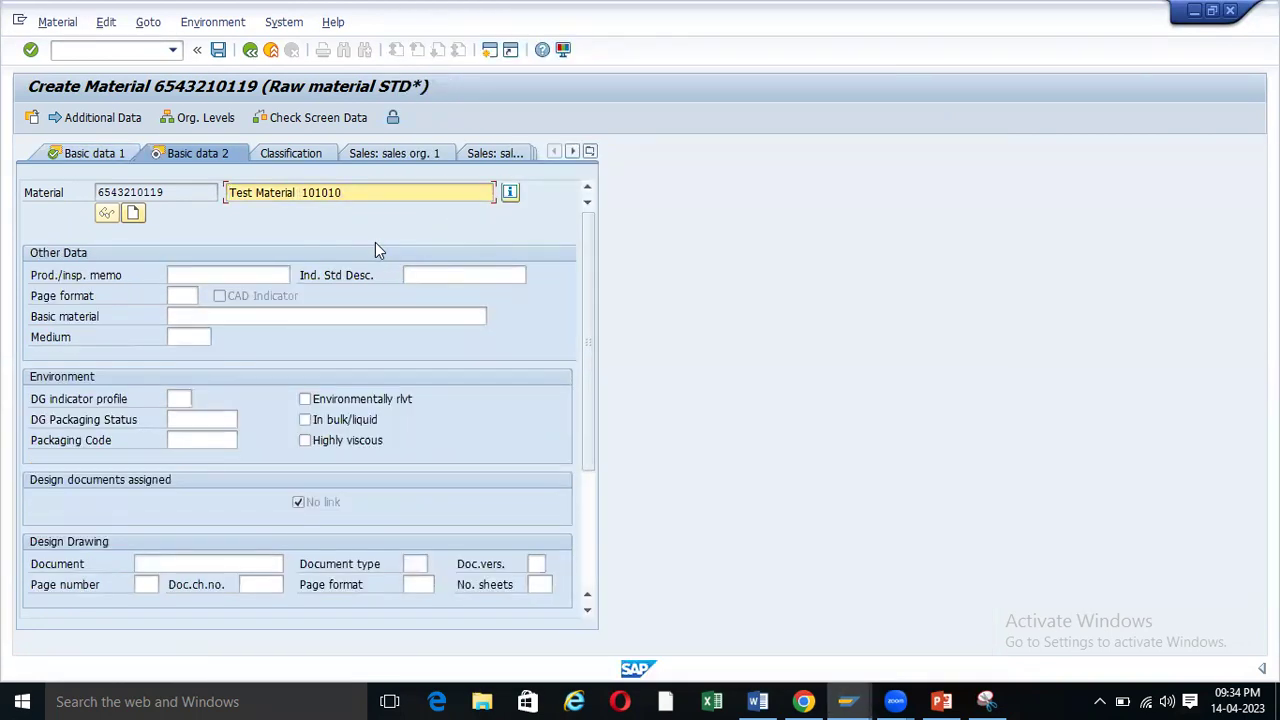
{"action": "key", "text": "Return"}
{"action": "key", "text": "Return"}
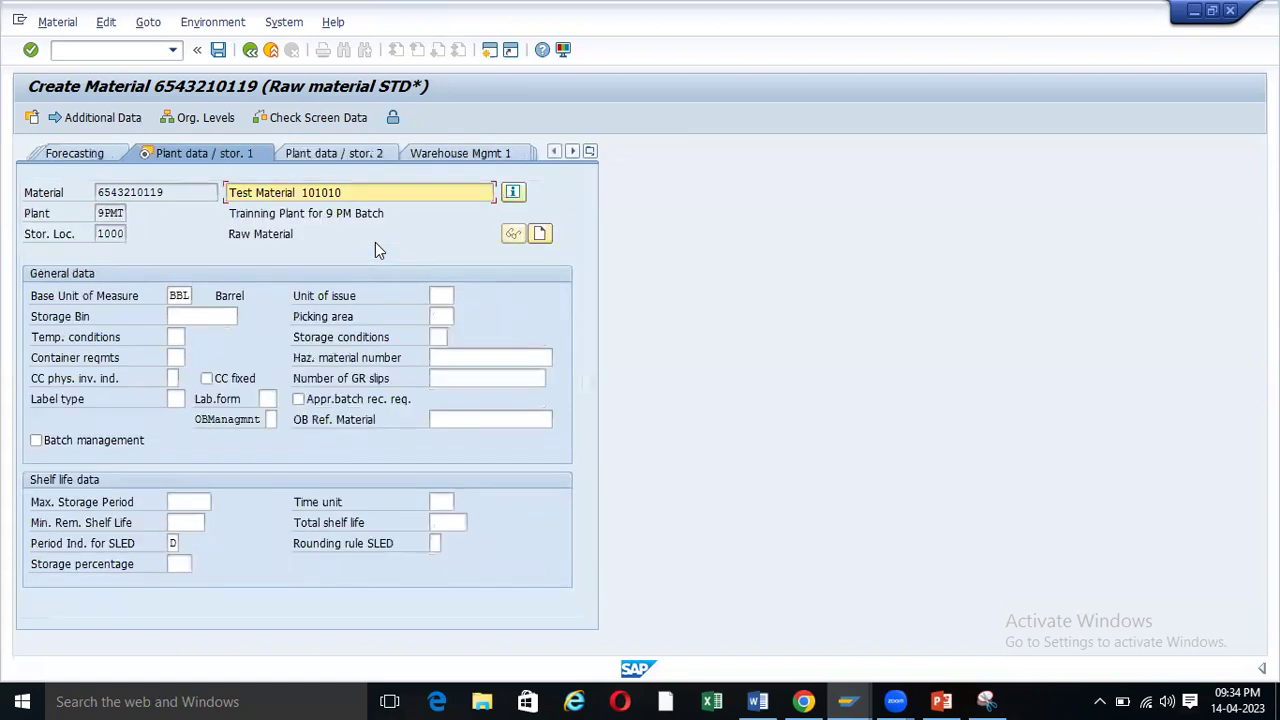
{"action": "key", "text": "Return"}
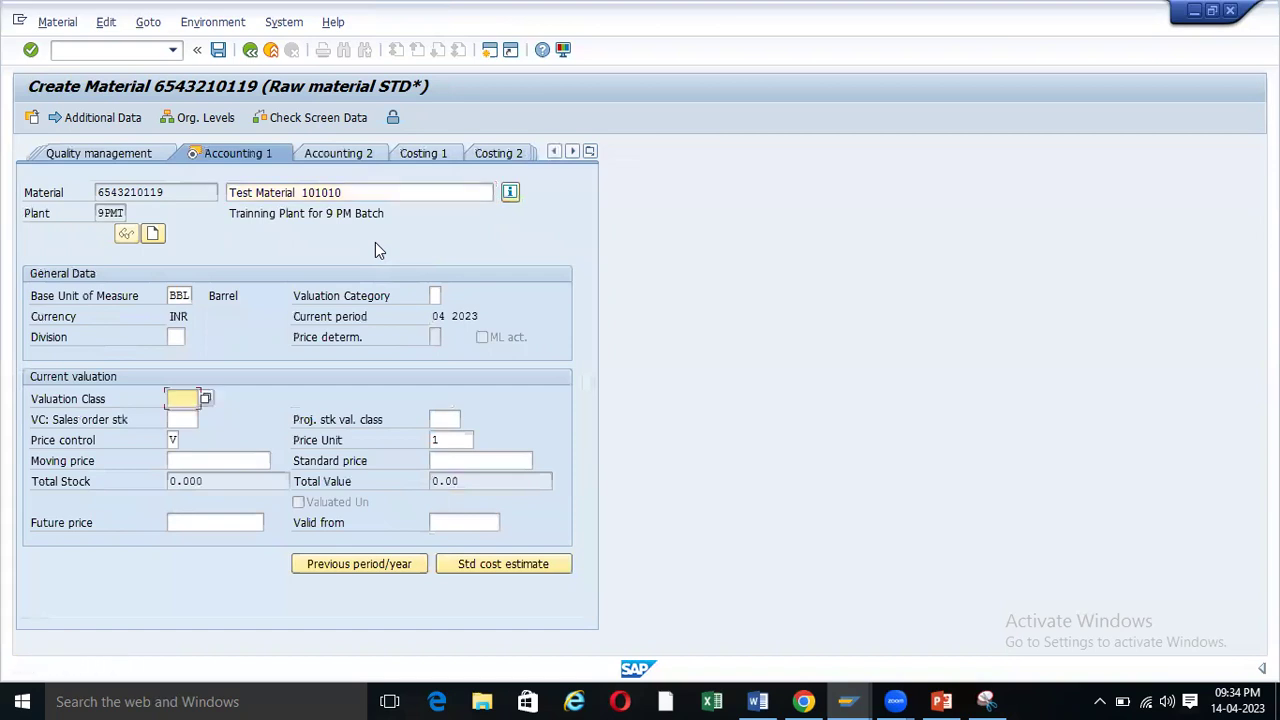
- Set the material's valuation class to 3000, Raw materials 1, from the list of possible entries
{"action": "left_click", "coordinate": [182, 398]}
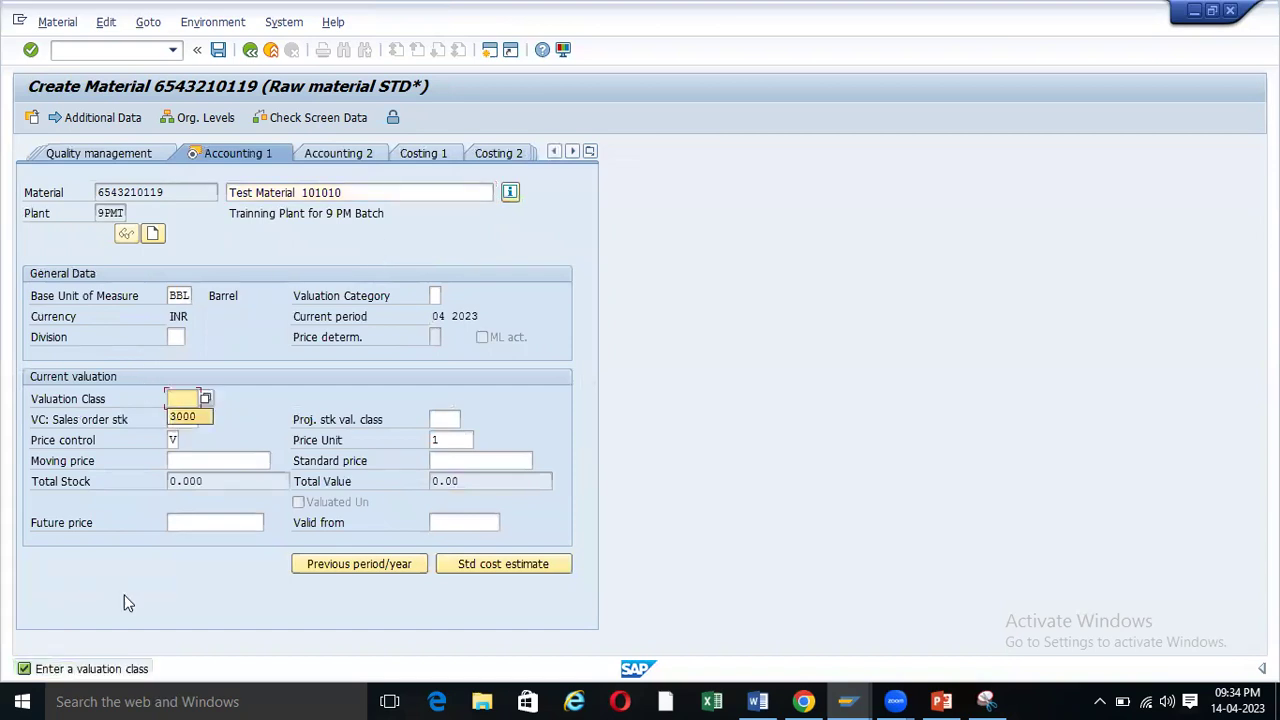
{"action": "left_click", "coordinate": [206, 396]}
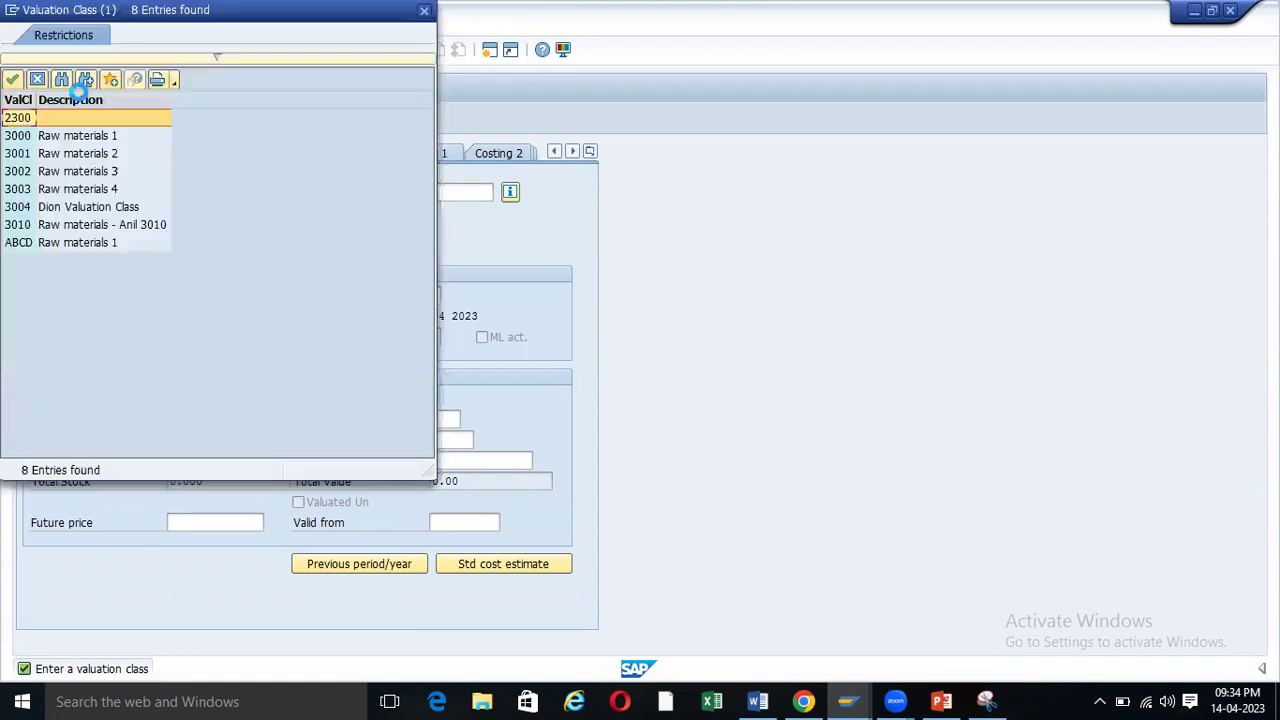
{"action": "double_click", "coordinate": [240, 174]}
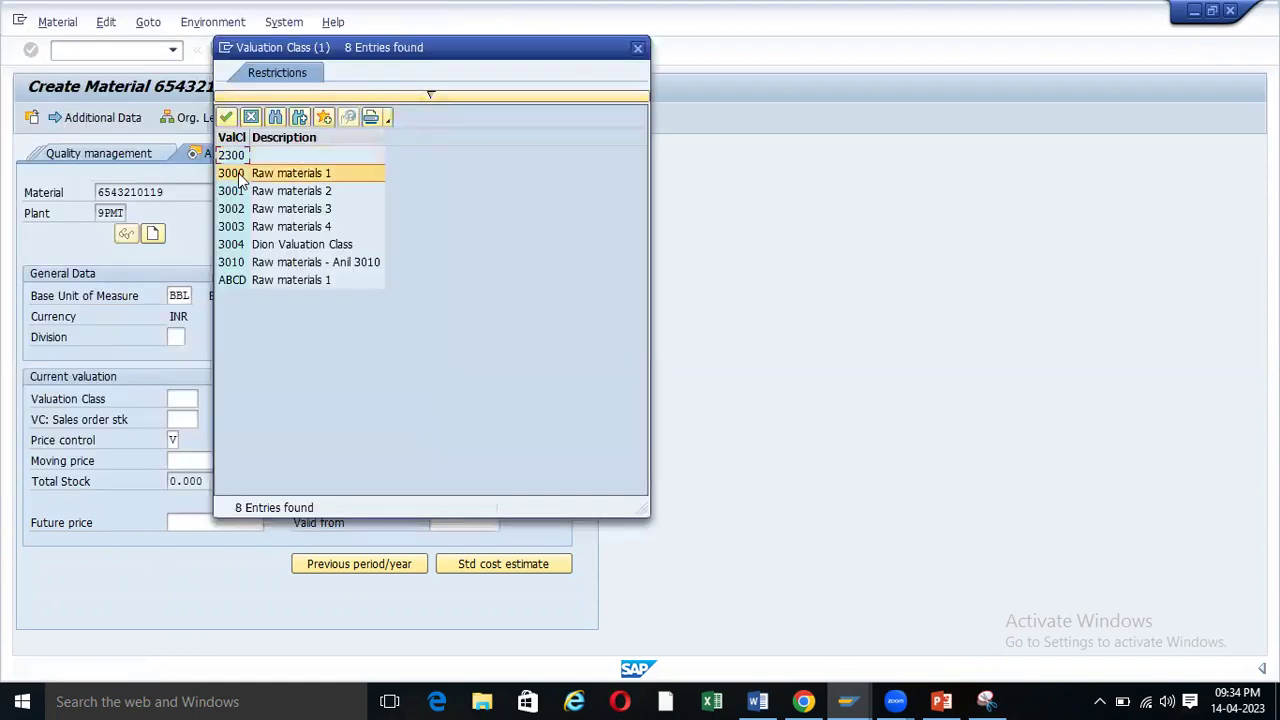
- Set the moving price to 10 and the standard price to 1, and confirm the accounting data
{"action": "left_click", "coordinate": [178, 460]}
{"action": "type", "text": "10"}
{"action": "left_click", "coordinate": [472, 460]}
{"action": "type", "text": "1"}
{"action": "left_click", "coordinate": [459, 476]}
{"action": "key", "text": "Return"}
{"action": "left_click", "coordinate": [255, 387]}
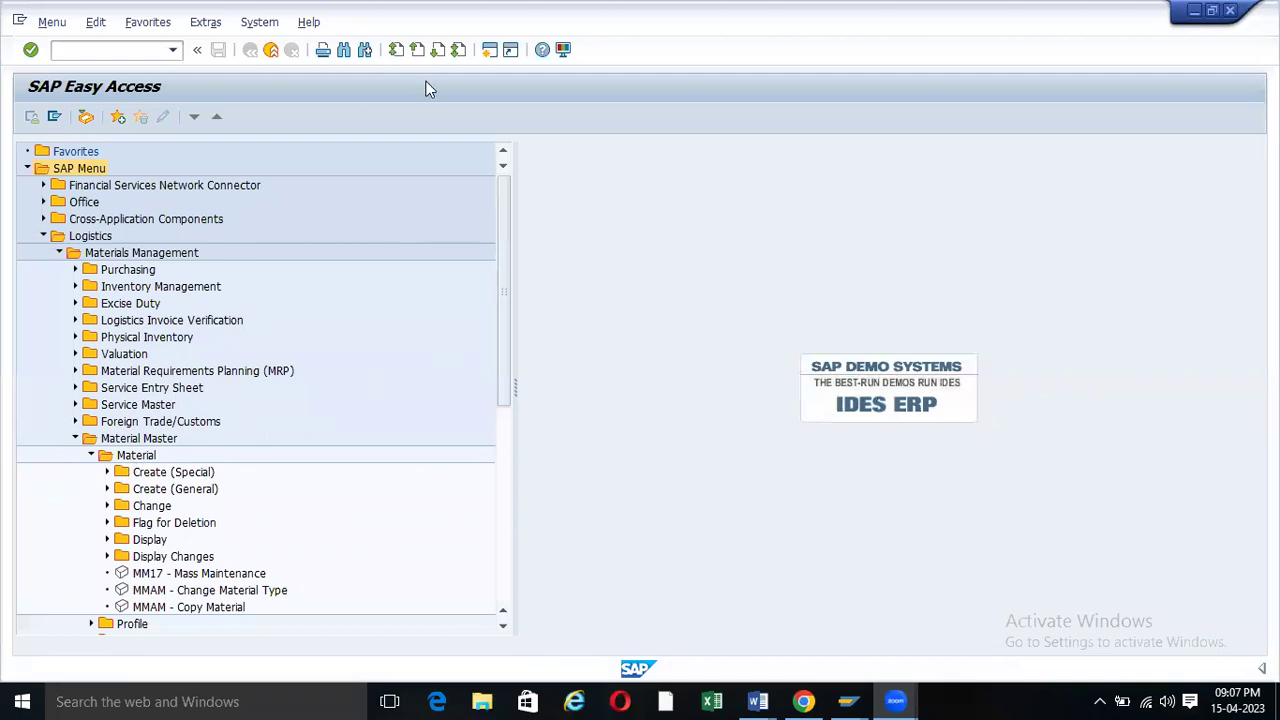
- Start MM01 - Immediately from the Create (General) folder under Material Master's Material branch
{"action": "left_click", "coordinate": [695, 350]}
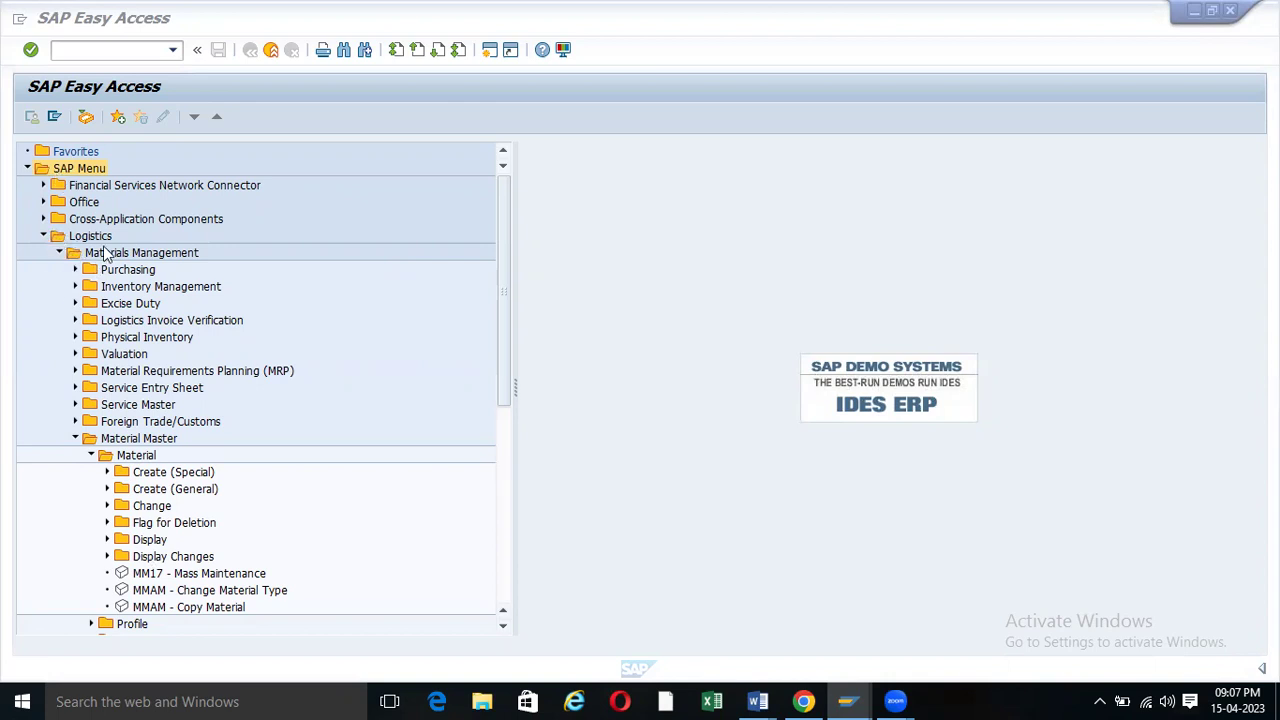
{"action": "left_click", "coordinate": [91, 455]}
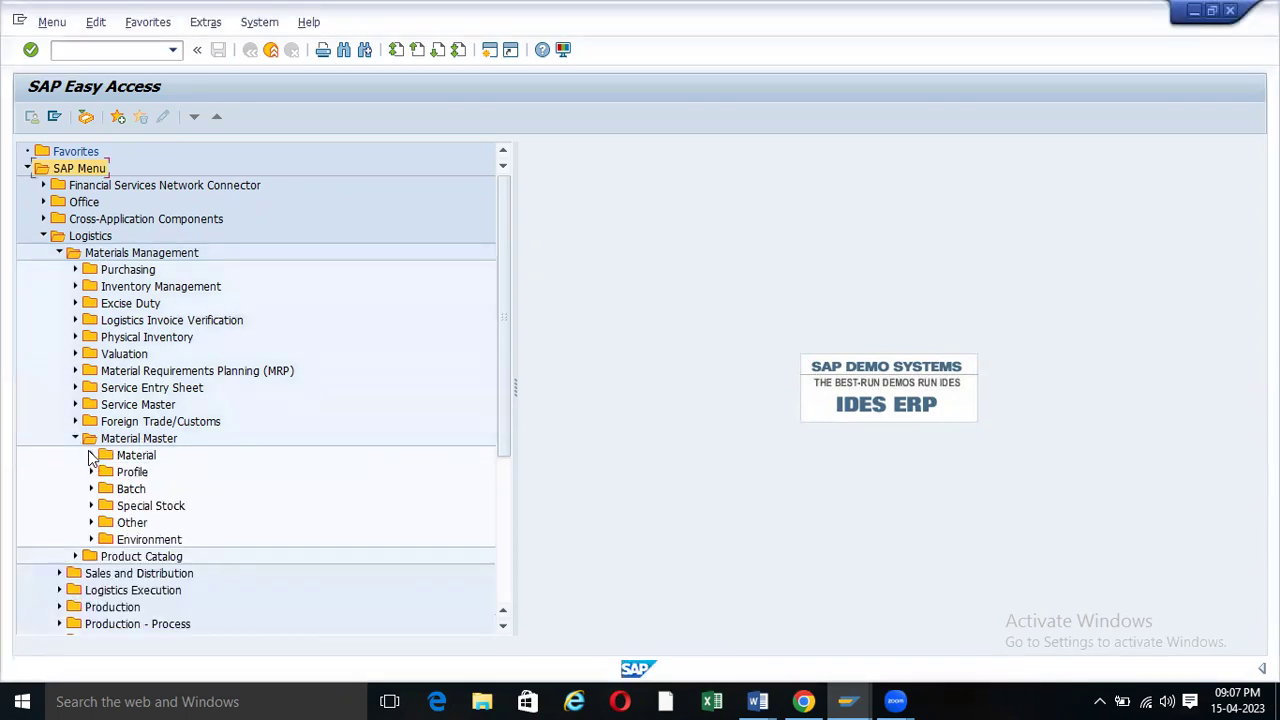
{"action": "left_click", "coordinate": [90, 456]}
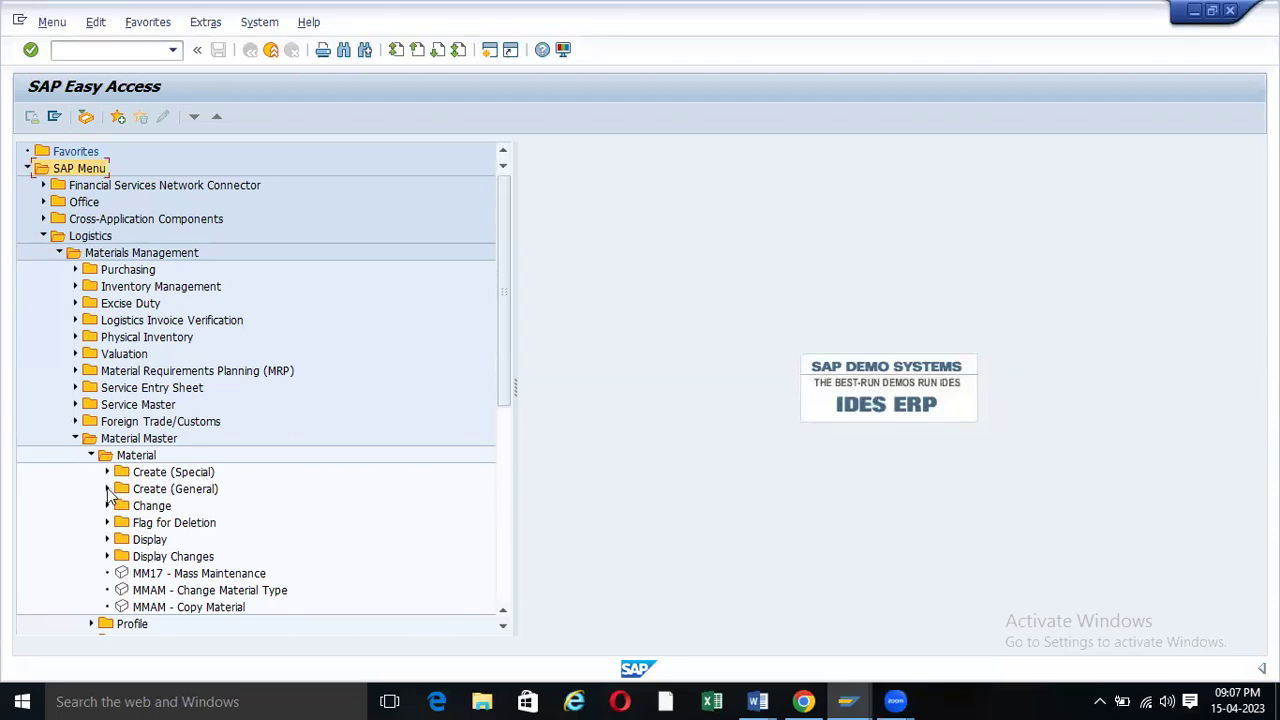
{"action": "left_click", "coordinate": [107, 489]}
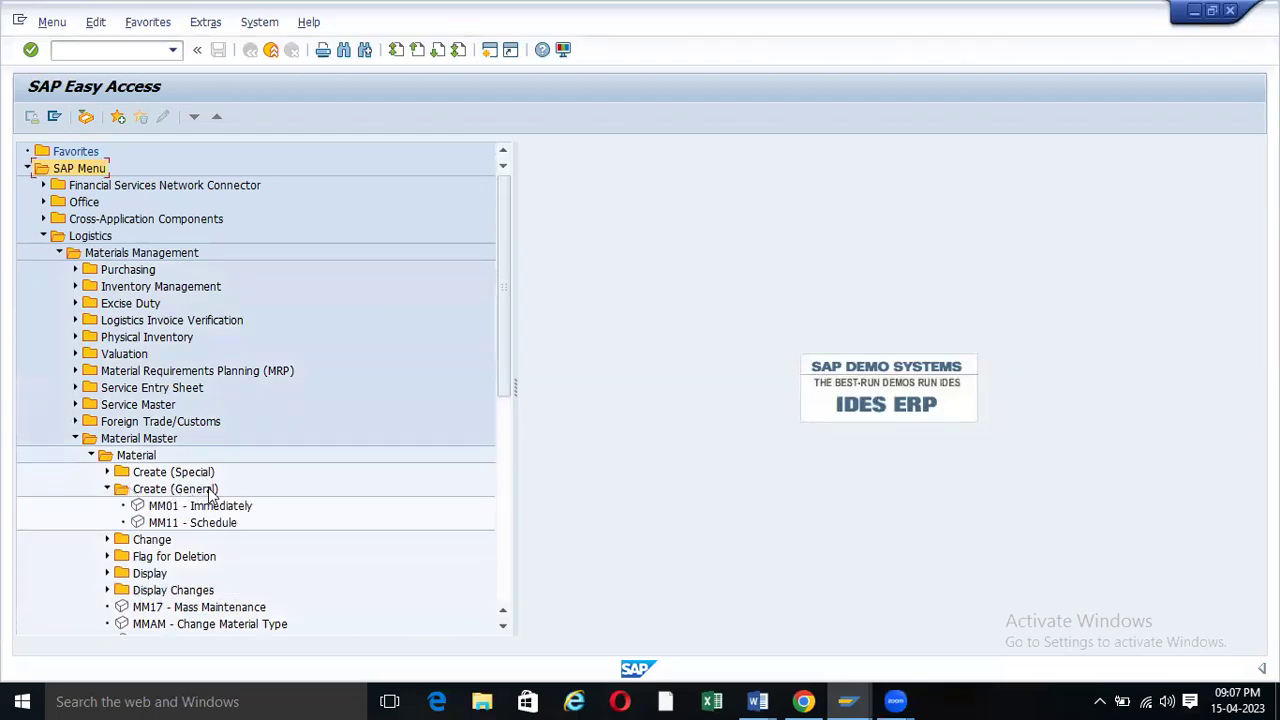
{"action": "double_click", "coordinate": [160, 506]}
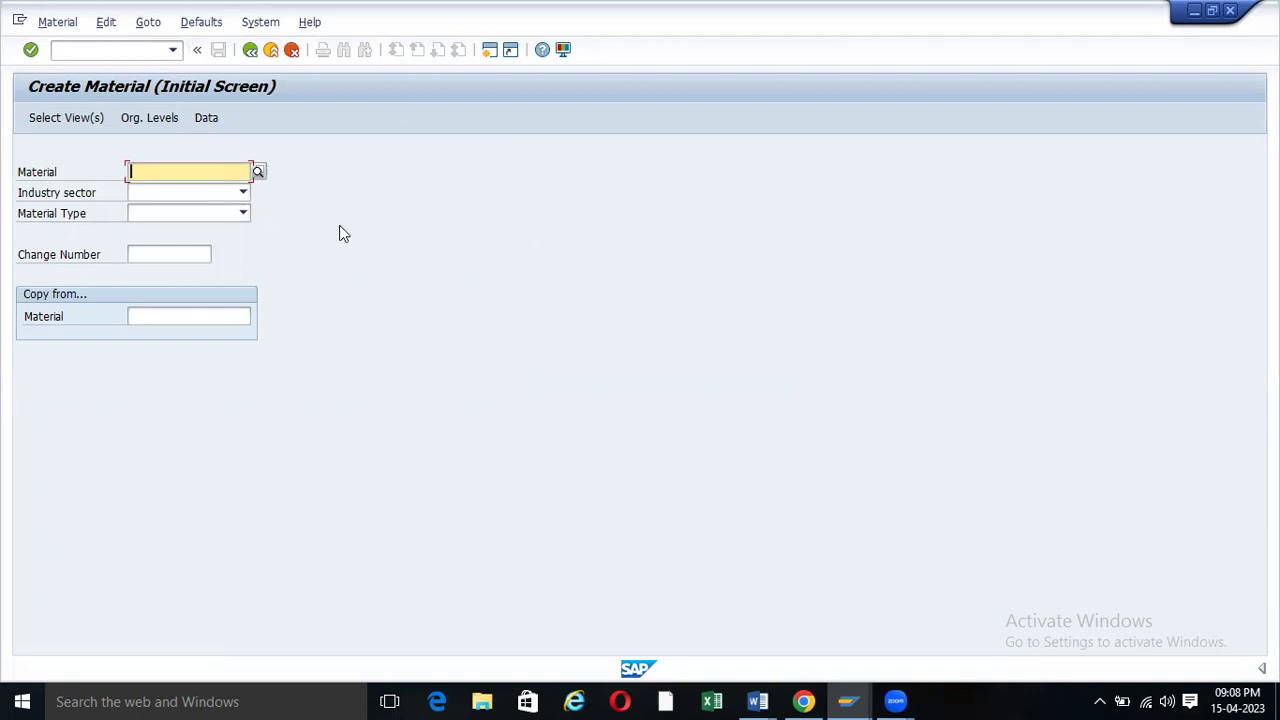
- Set the new material's industry sector to M Mechanical Engineering
{"action": "left_click", "coordinate": [243, 194]}
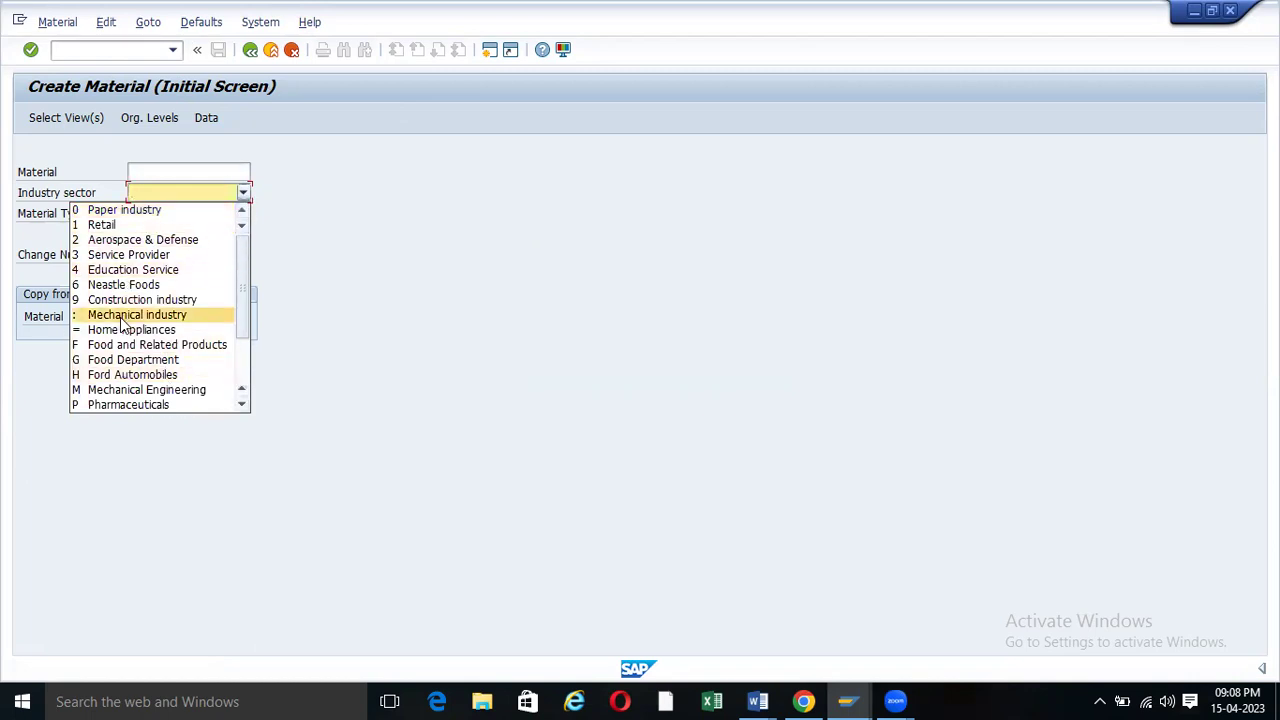
{"action": "scroll", "coordinate": [122, 326], "scroll_direction": "down", "scroll_amount": 2}
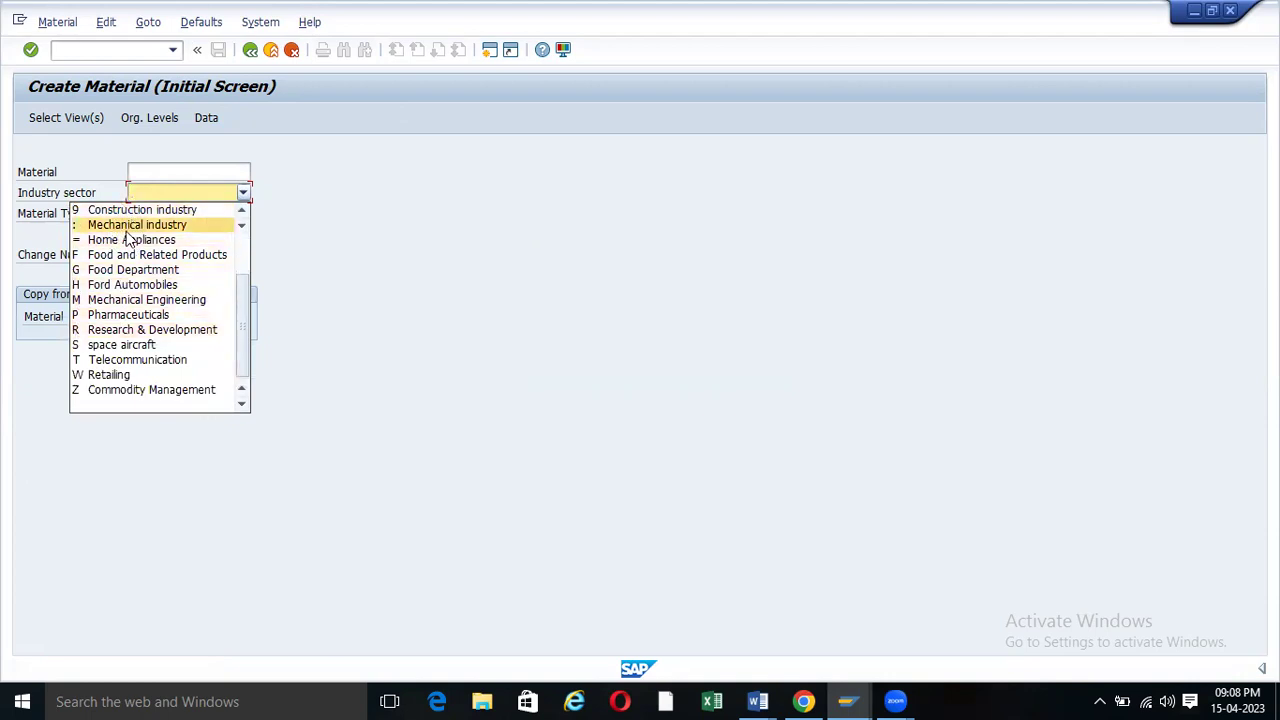
{"action": "left_click", "coordinate": [128, 300]}
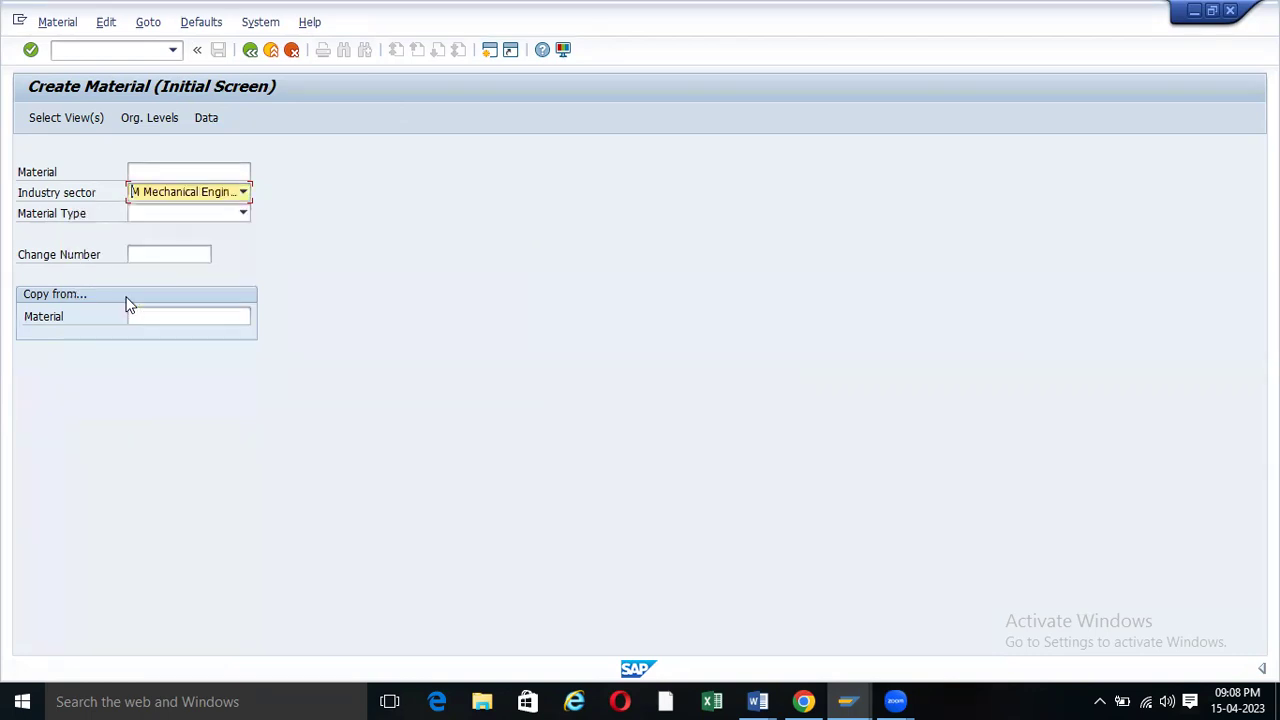
- Check the raw material type code in the Word document MASTER DATA RELATED TO MM, and return to the SAP Create Material screen
{"action": "left_click", "coordinate": [243, 214]}
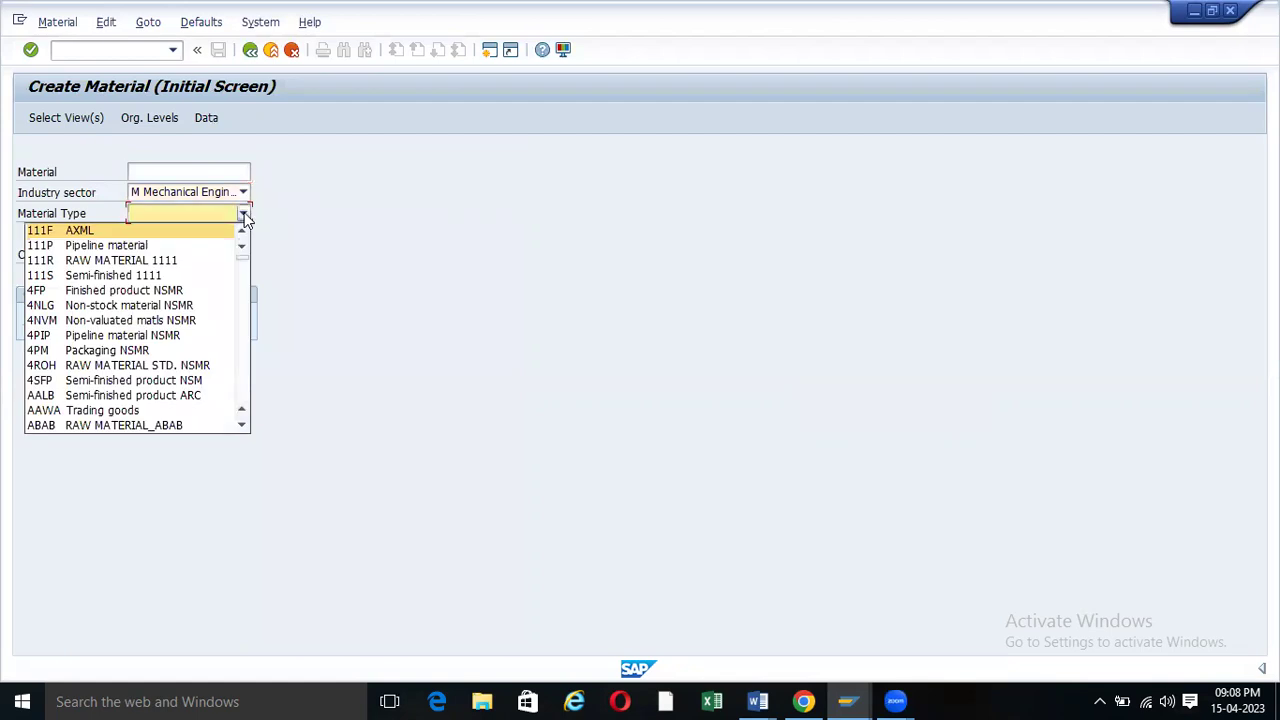
{"action": "left_click", "coordinate": [805, 700]}
{"action": "left_click", "coordinate": [805, 700]}
{"action": "mouse_move", "coordinate": [757, 700]}
{"action": "left_click", "coordinate": [815, 610]}
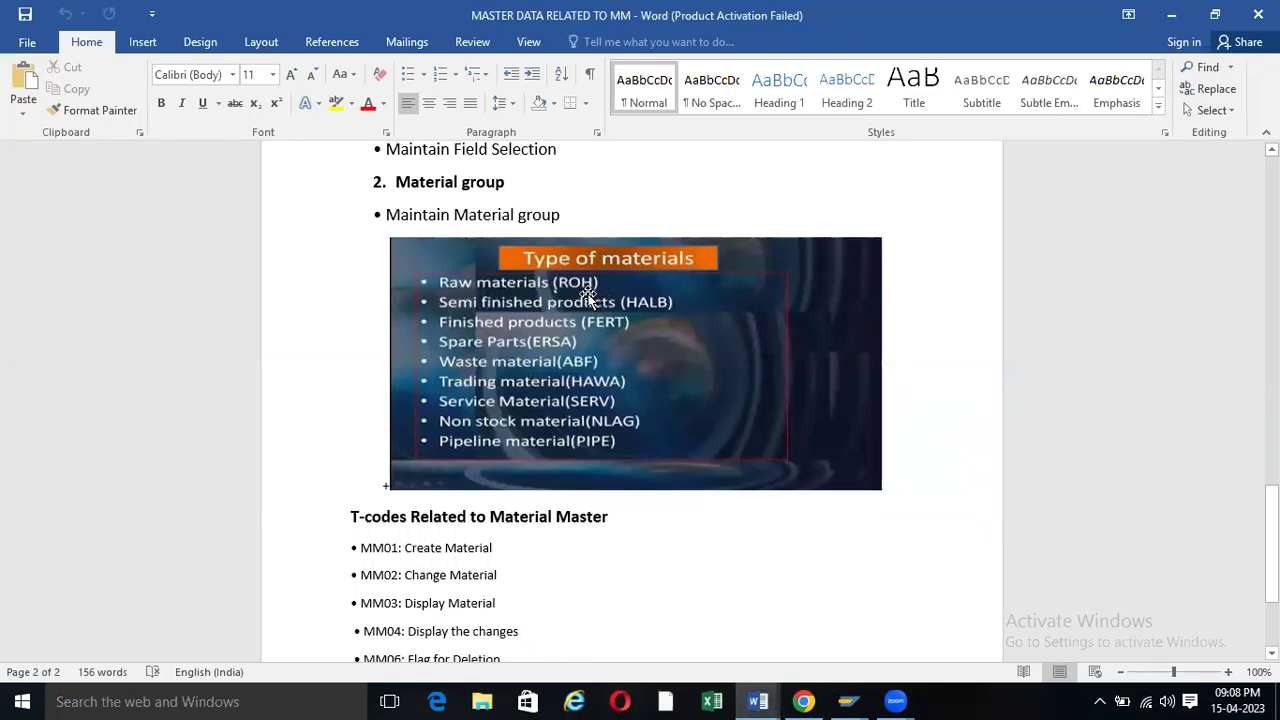
{"action": "mouse_move", "coordinate": [853, 700]}
{"action": "left_click", "coordinate": [871, 586]}
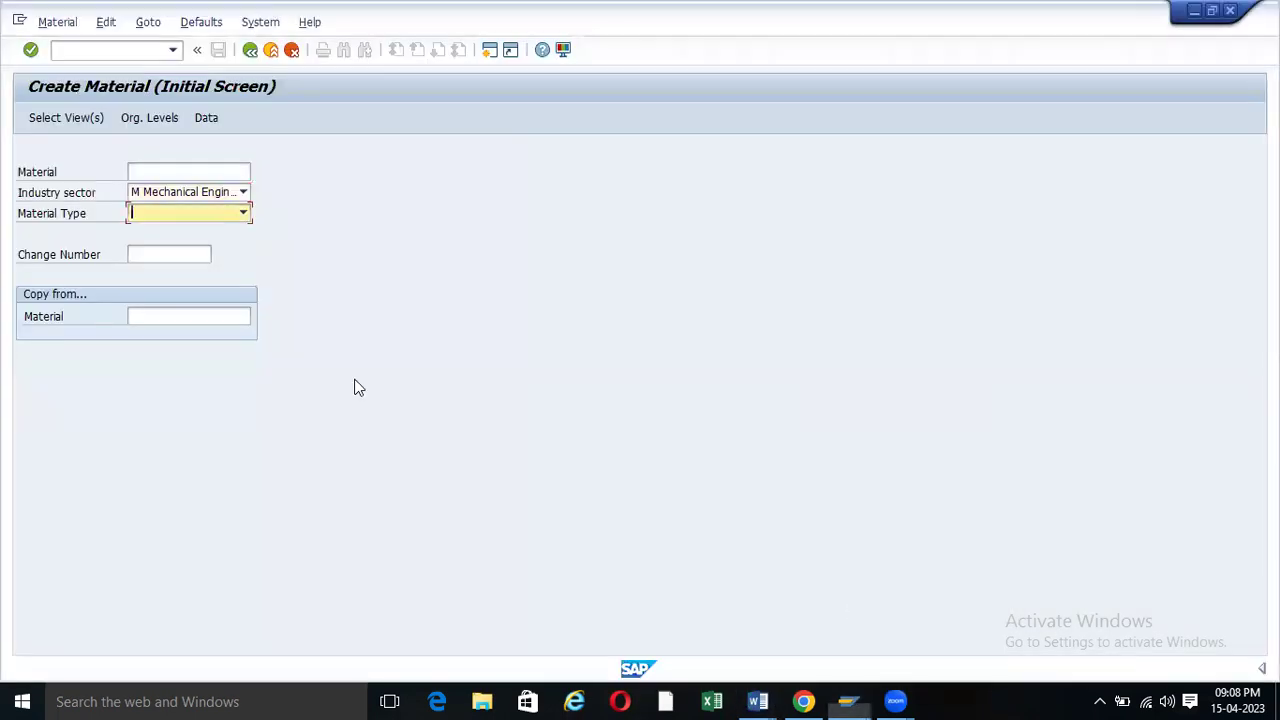
- Find ROH Raw material STD* in the list of material types without selecting it
{"action": "left_click", "coordinate": [243, 214]}
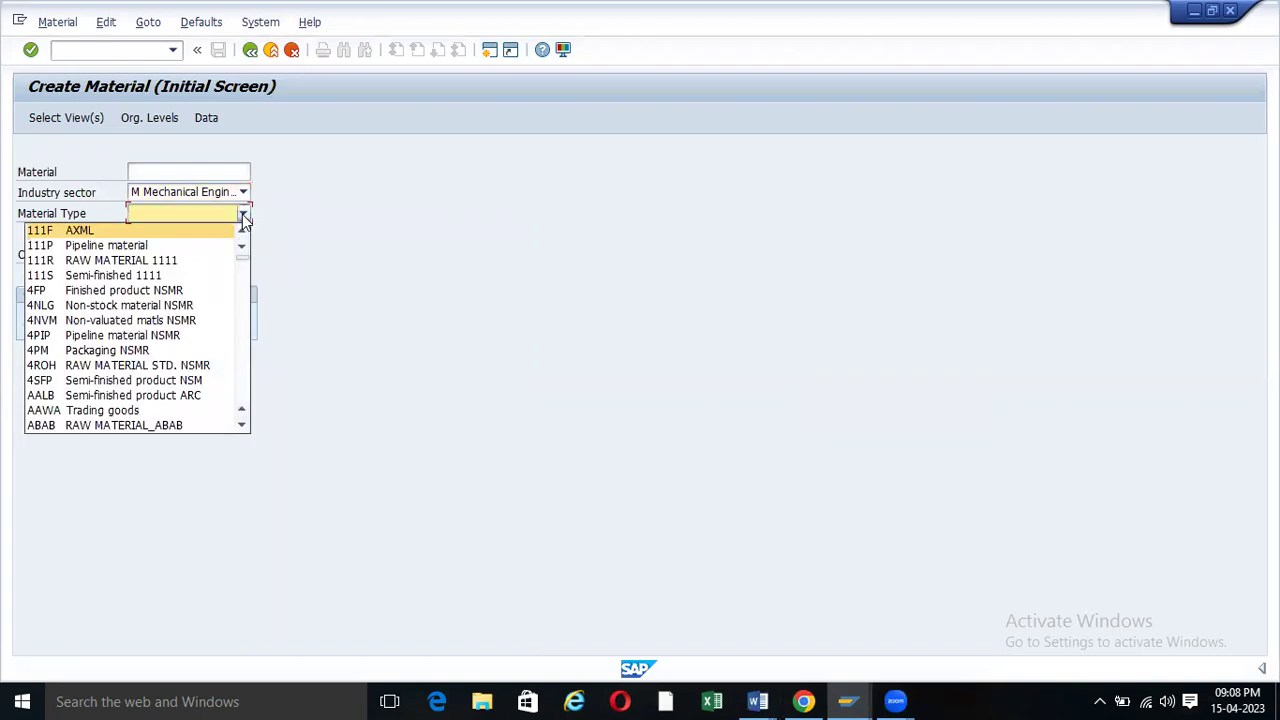
{"action": "type", "text": "roh"}
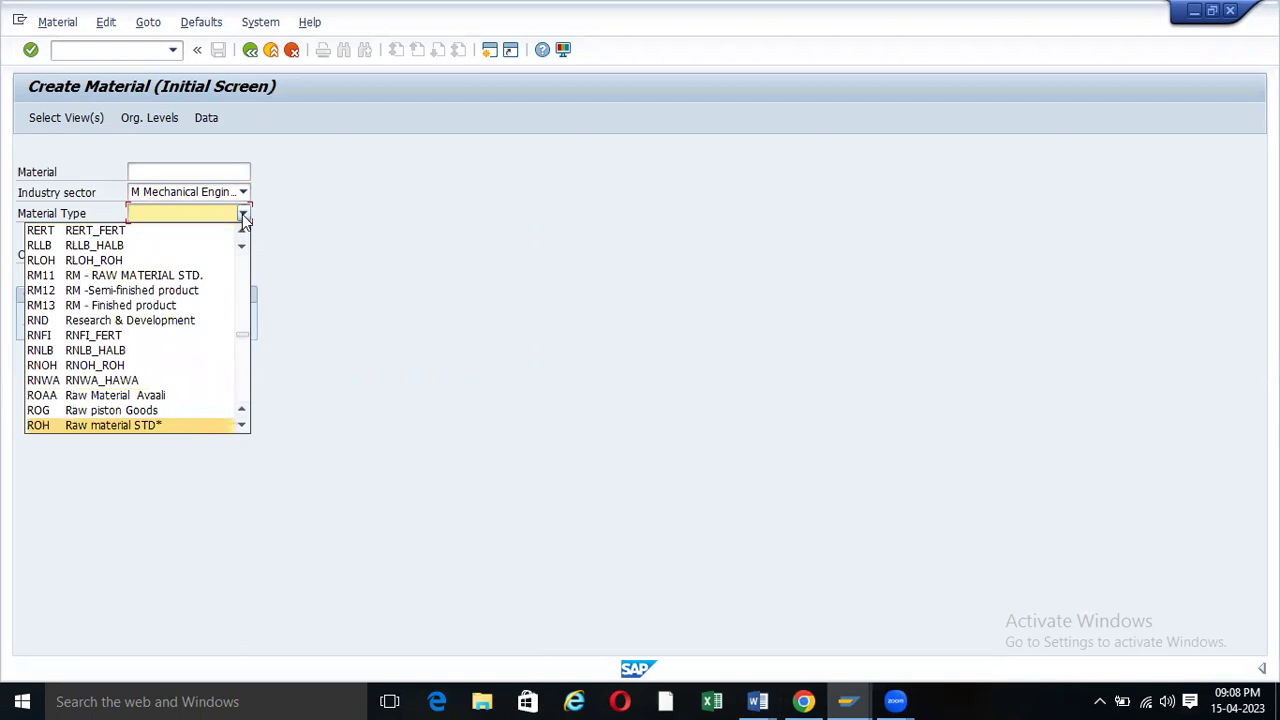
{"action": "scroll", "coordinate": [70, 400], "scroll_direction": "down", "scroll_amount": 1}
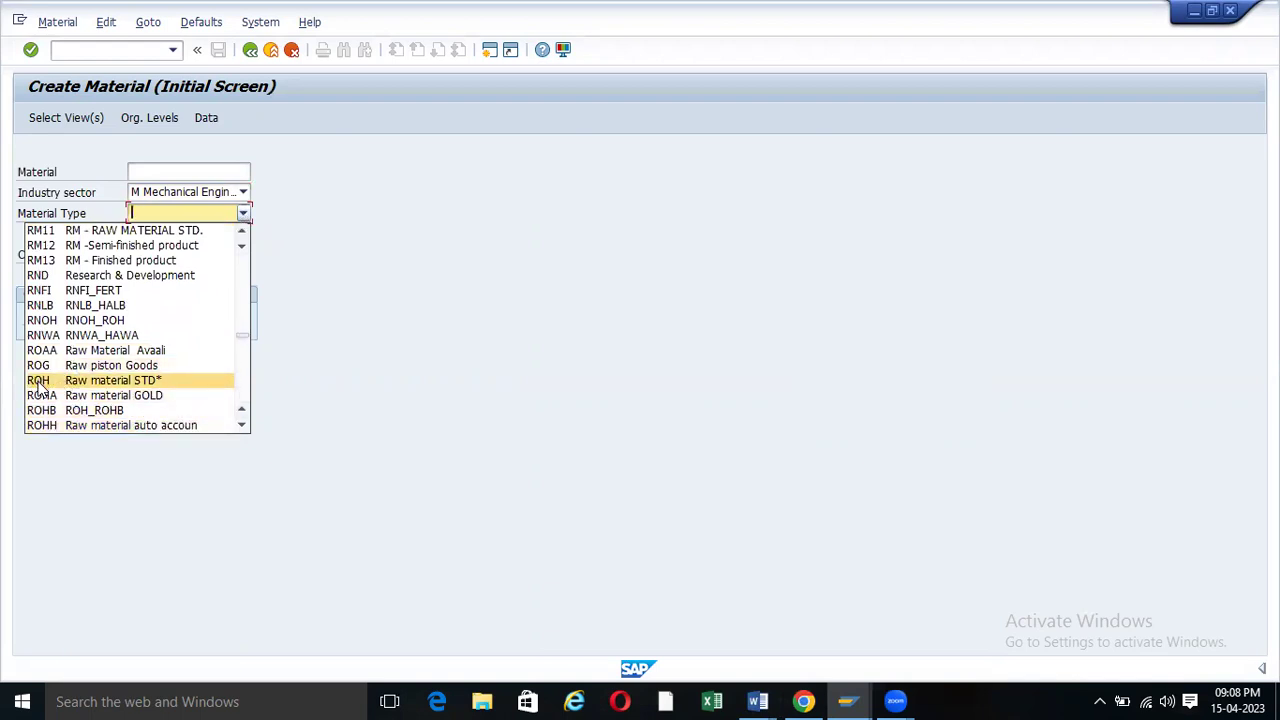
{"action": "left_click", "coordinate": [157, 215]}
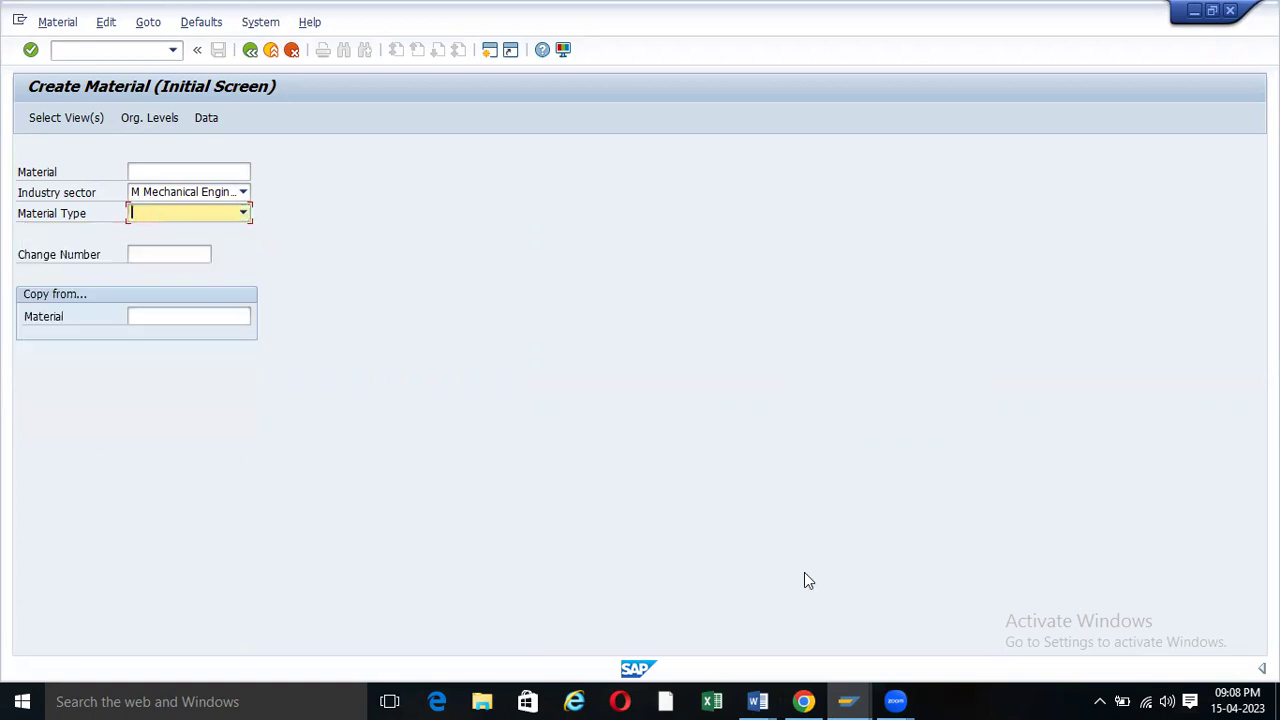
- Check the semi-finished product's type code in the Word document's Type of materials list, and return to SAP
{"action": "left_click", "coordinate": [804, 701]}
{"action": "left_click", "coordinate": [805, 701]}
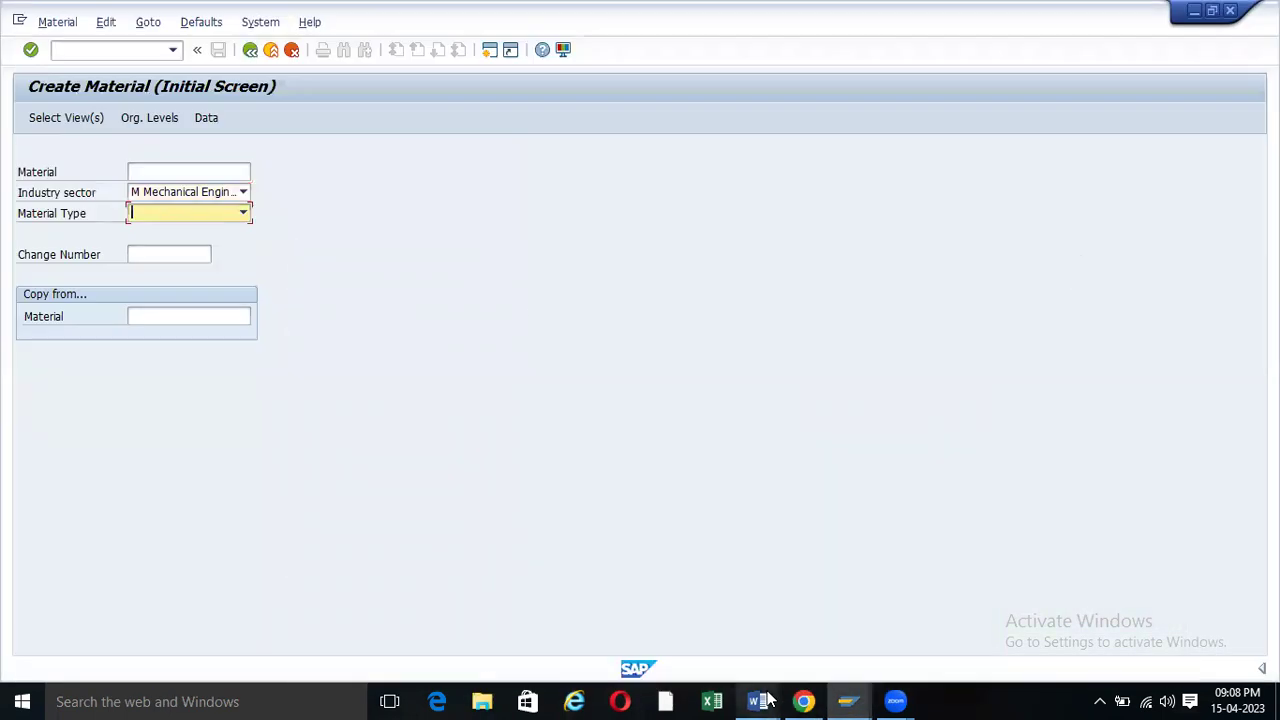
{"action": "mouse_move", "coordinate": [760, 700]}
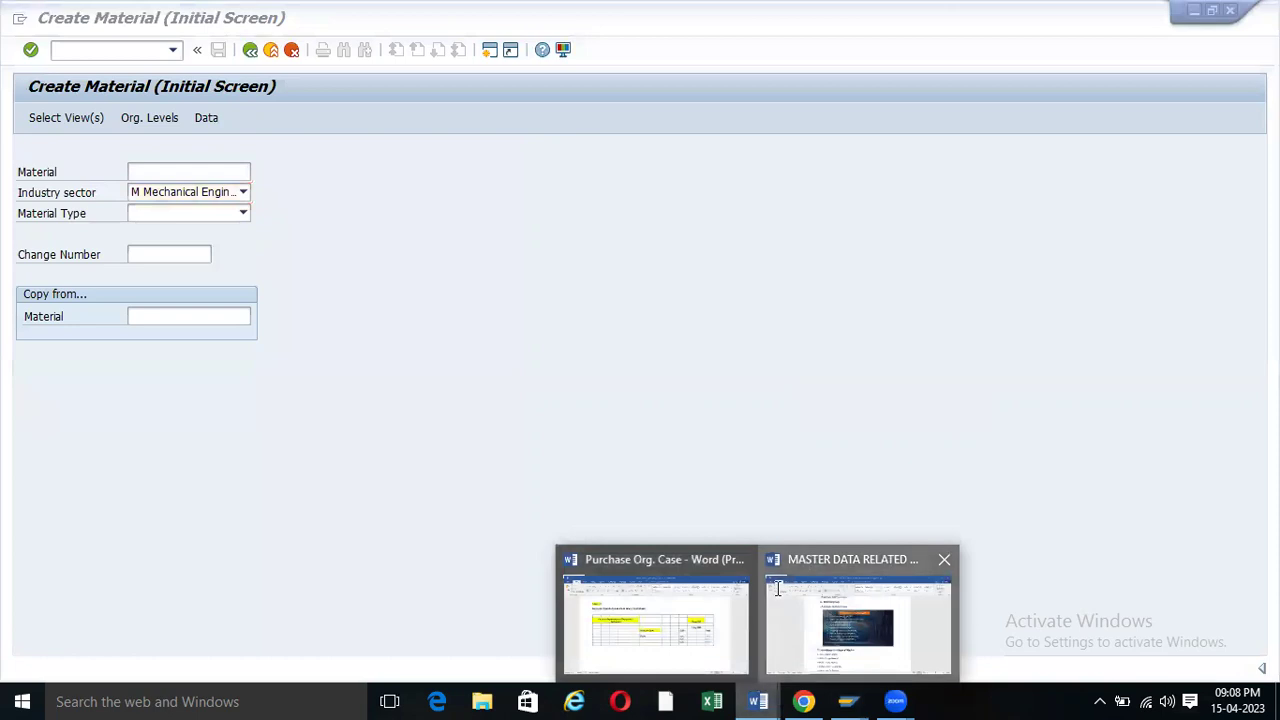
{"action": "left_click", "coordinate": [860, 615]}
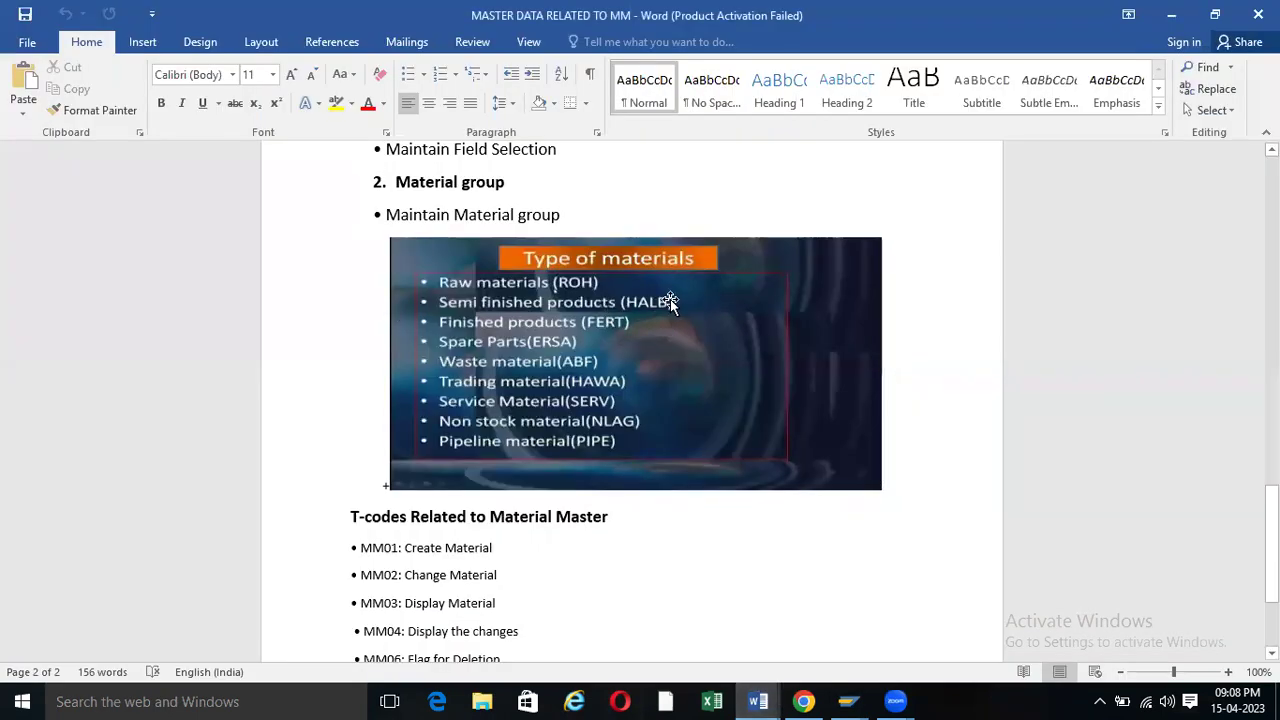
{"action": "mouse_move", "coordinate": [862, 699]}
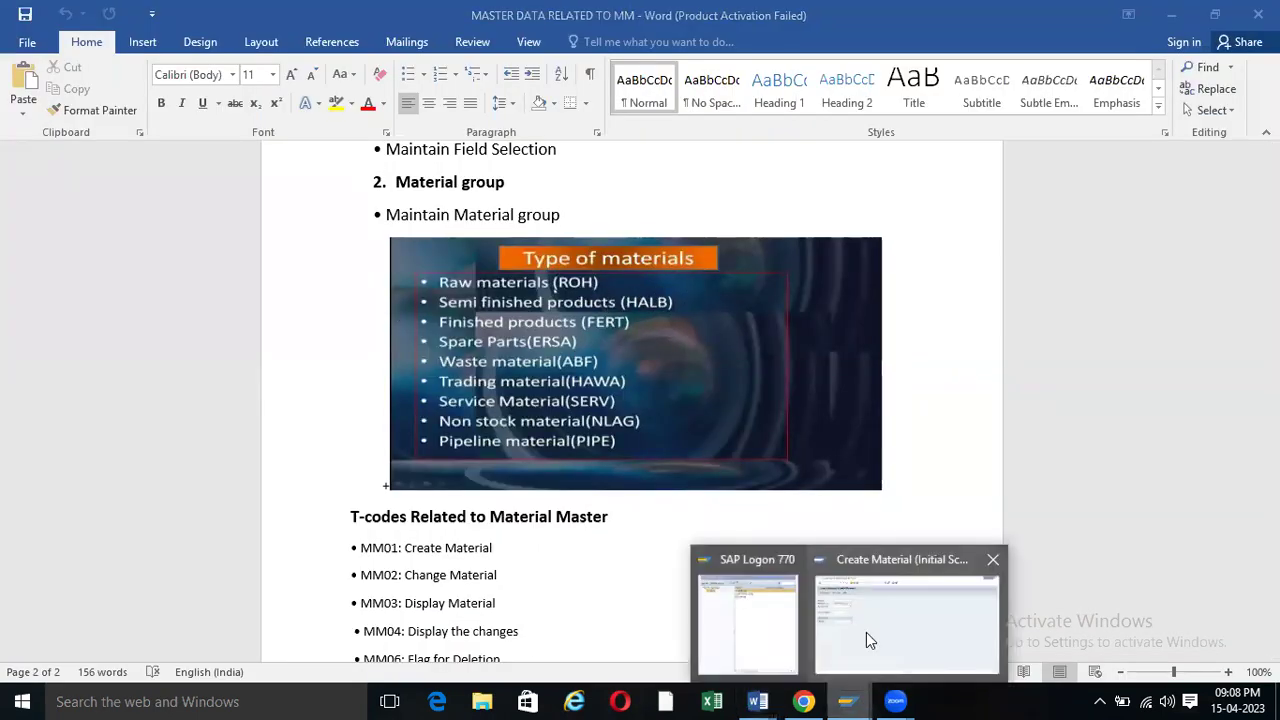
{"action": "left_click", "coordinate": [866, 632]}
- Look for the semi-finished type HALB in the list of material types
{"action": "left_click", "coordinate": [175, 217]}
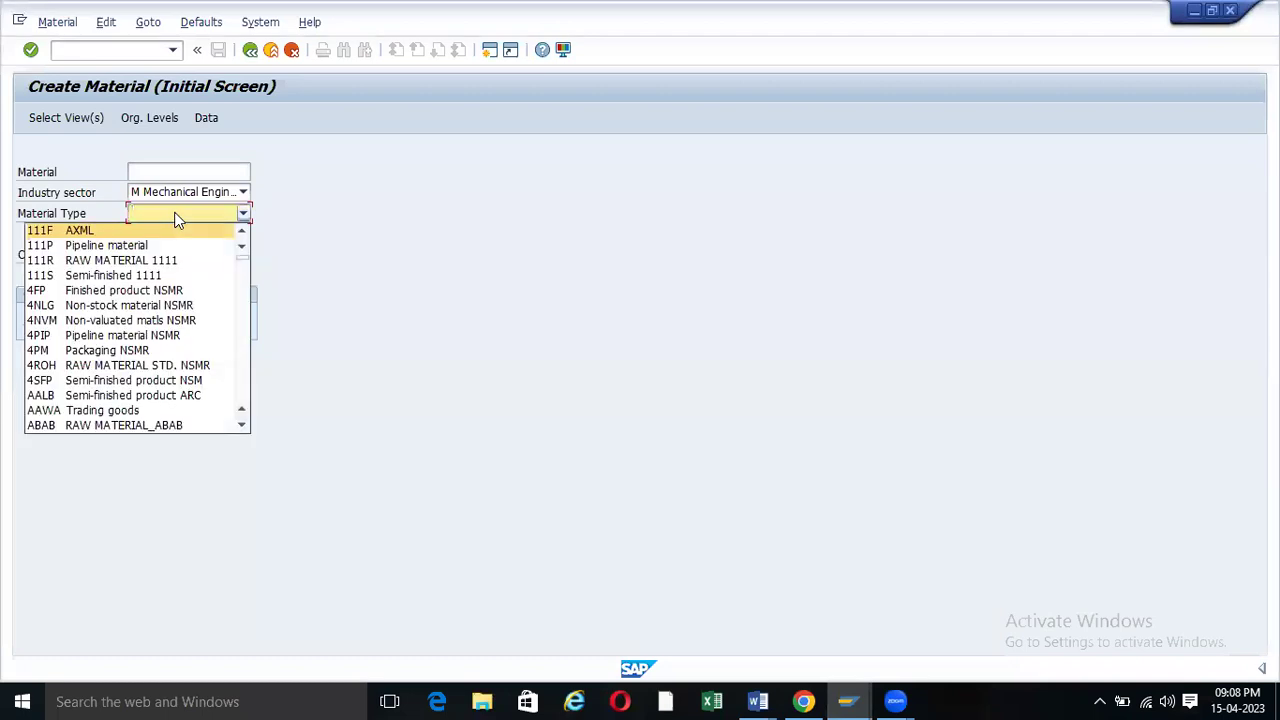
{"action": "key", "text": "h"}
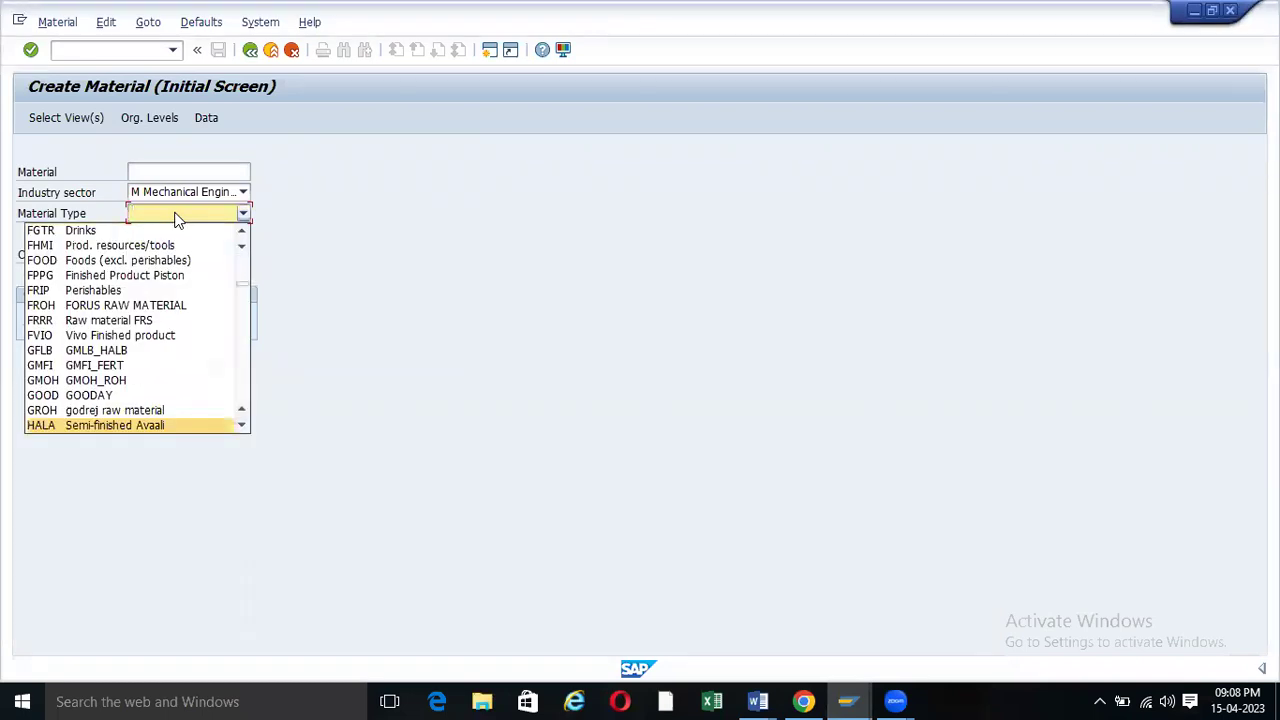
{"action": "key", "text": "Down"}
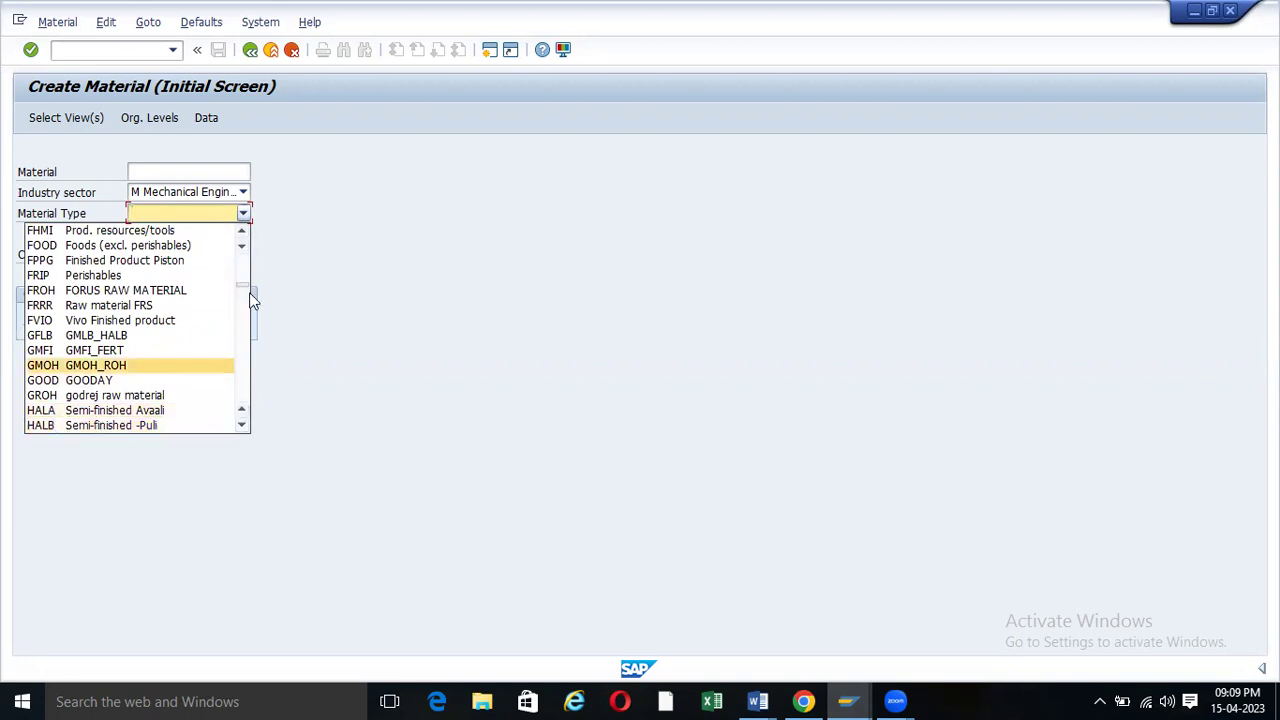
{"action": "left_click_drag", "start_coordinate": [250, 292], "coordinate": [231, 264]}
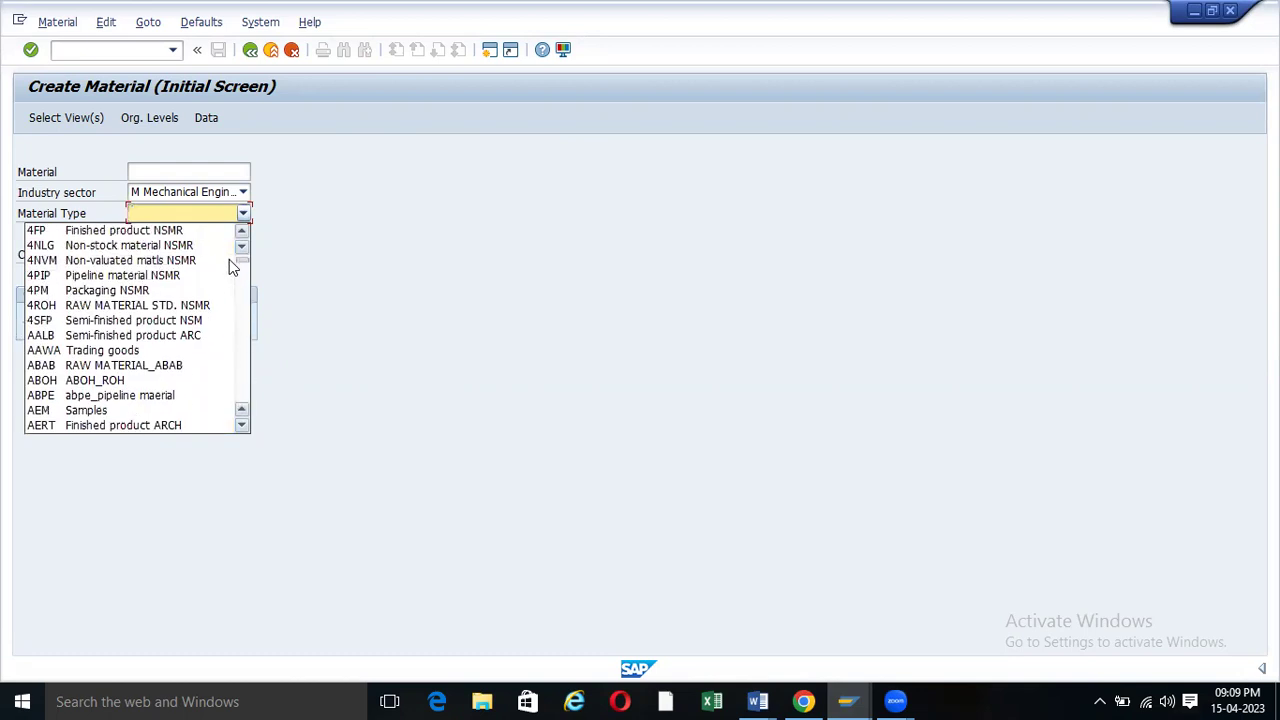
{"action": "left_click", "coordinate": [218, 213]}
- Set the material type to ROH Raw material STD* and proceed to the view selection
{"action": "left_click", "coordinate": [182, 218]}
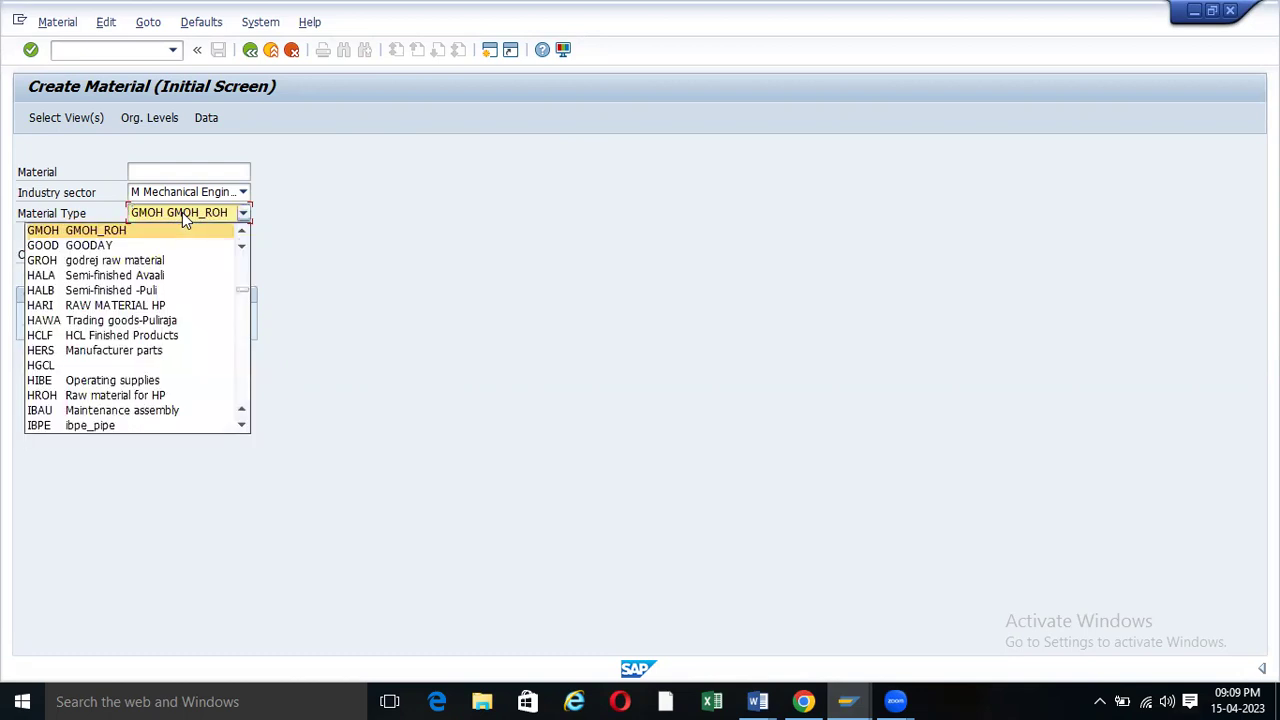
{"action": "type", "text": "ROH"}
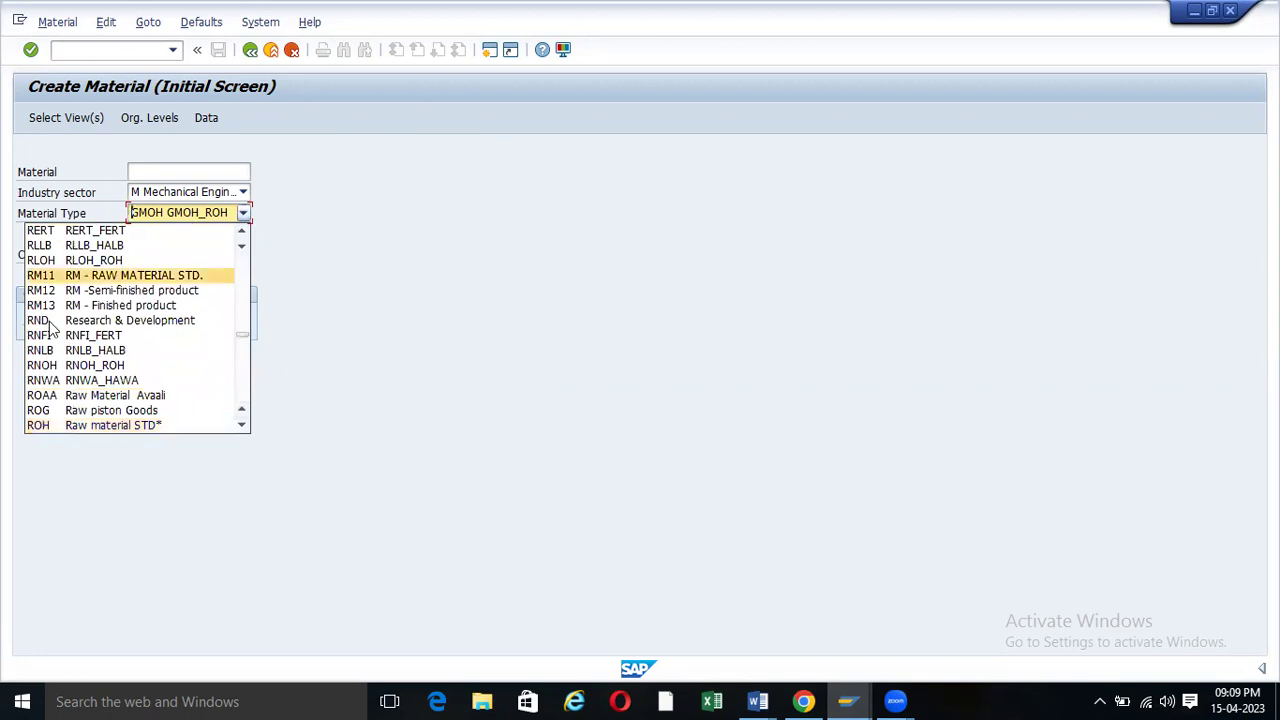
{"action": "left_click", "coordinate": [43, 428]}
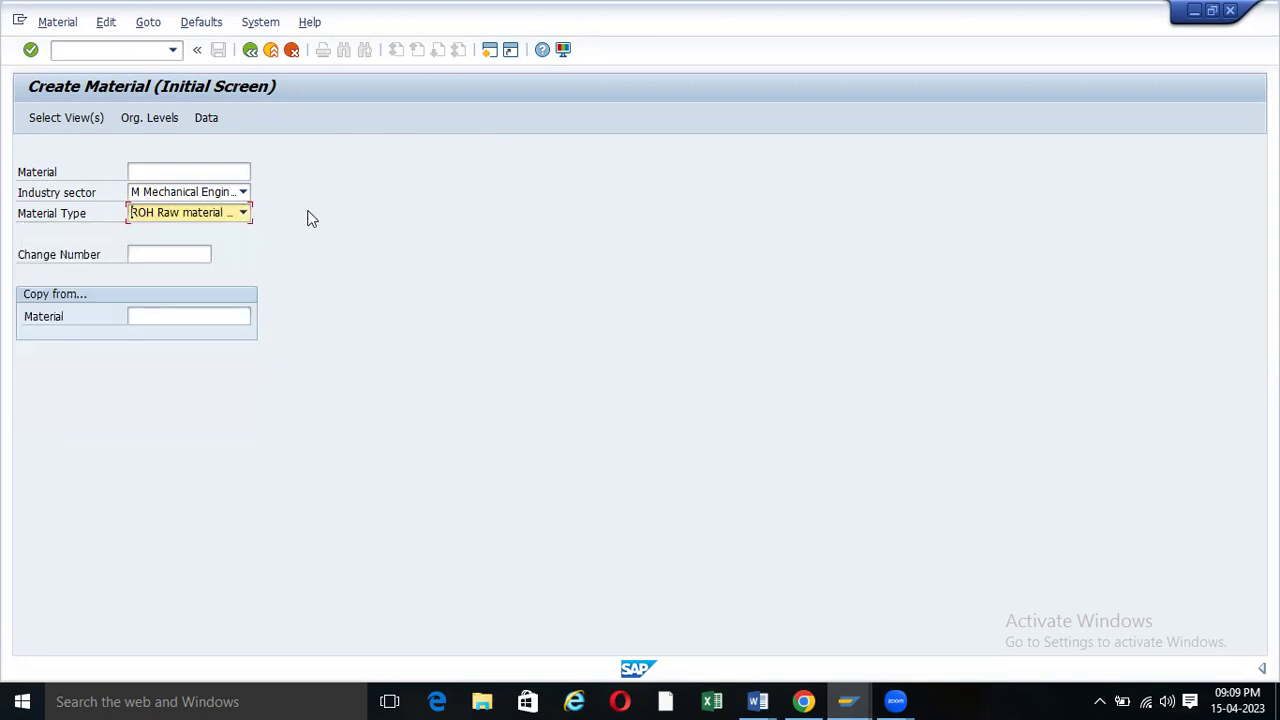
{"action": "key", "text": "Return"}
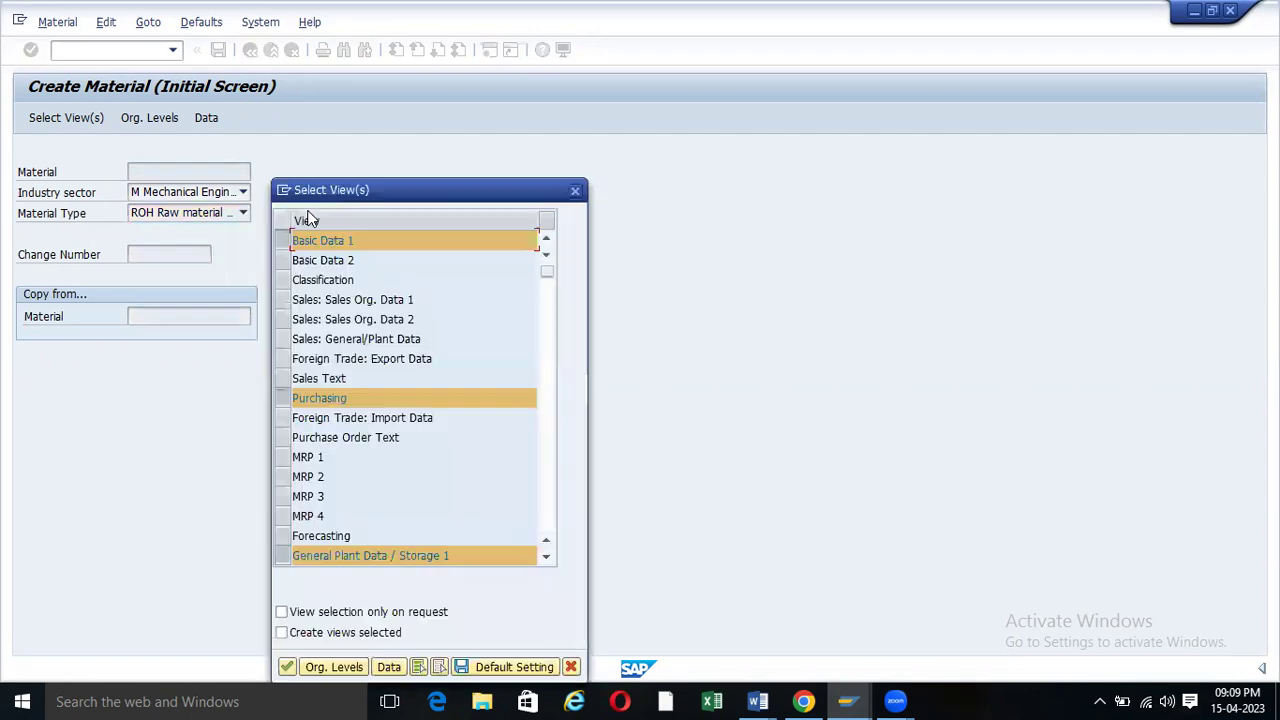
- Deselect the preselected material views, including Basic Data 1, Purchasing and General Plant Data / Storage 1, and move the dialog higher
{"action": "left_click", "coordinate": [284, 401]}
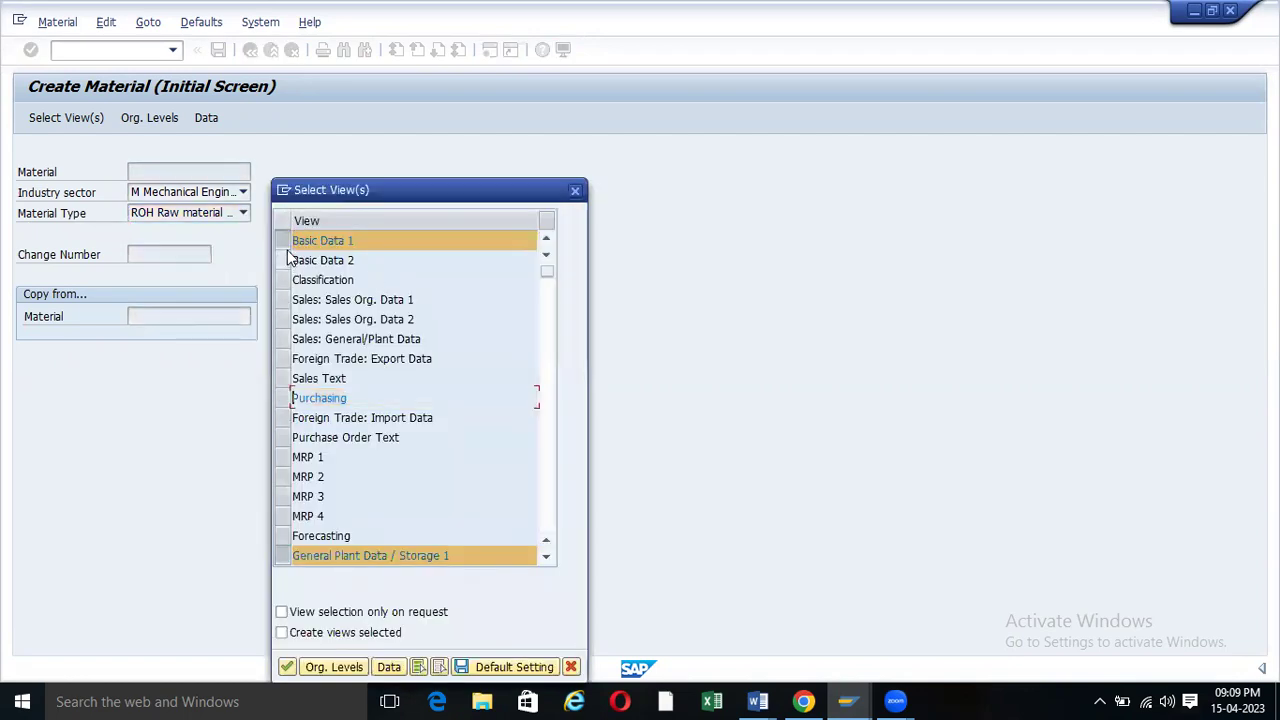
{"action": "left_click", "coordinate": [284, 243]}
{"action": "left_click", "coordinate": [285, 557]}
{"action": "scroll", "coordinate": [347, 398], "scroll_direction": "down", "scroll_amount": 3}
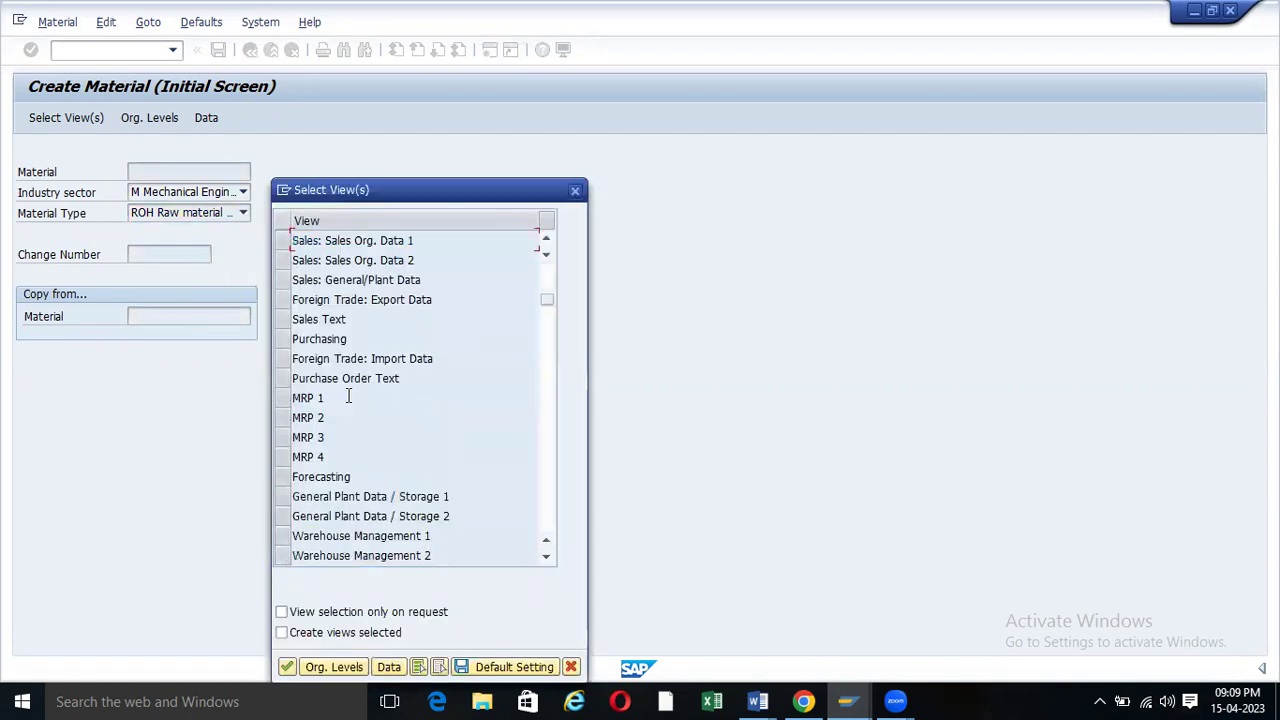
{"action": "left_click", "coordinate": [283, 477]}
{"action": "scroll", "coordinate": [320, 420], "scroll_direction": "up", "scroll_amount": 3}
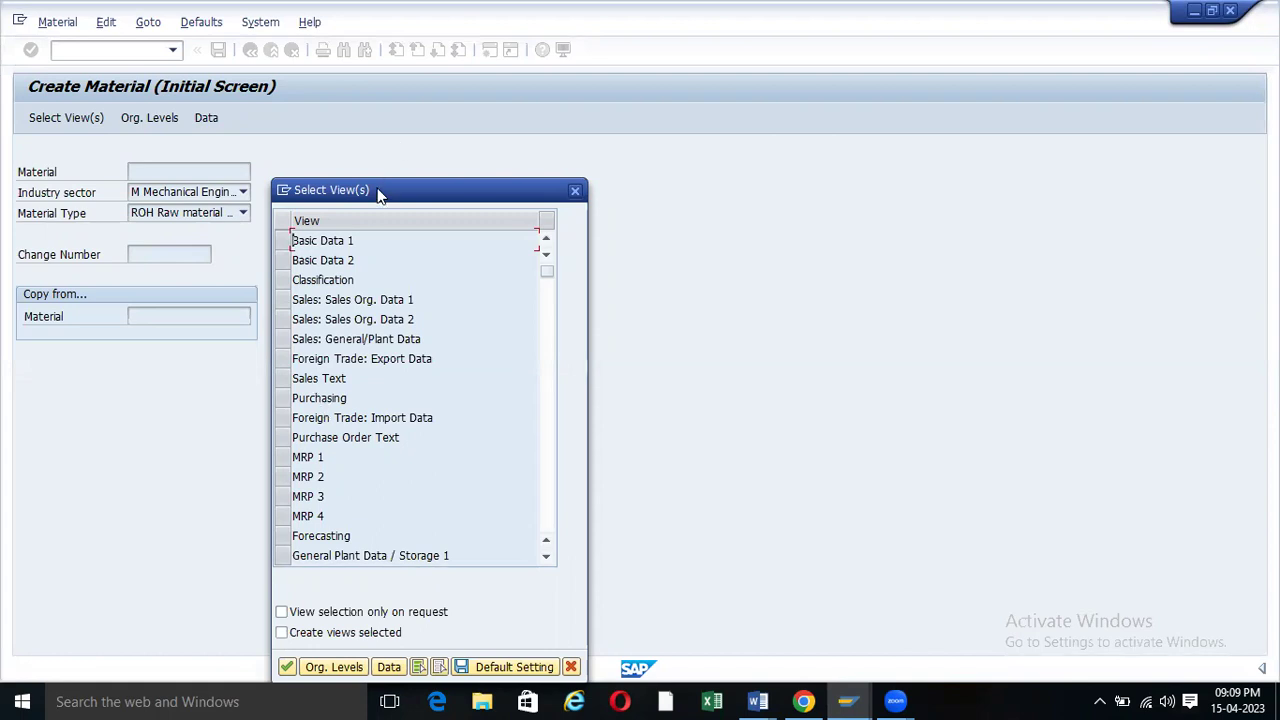
{"action": "left_click_drag", "start_coordinate": [380, 196], "coordinate": [384, 107]}
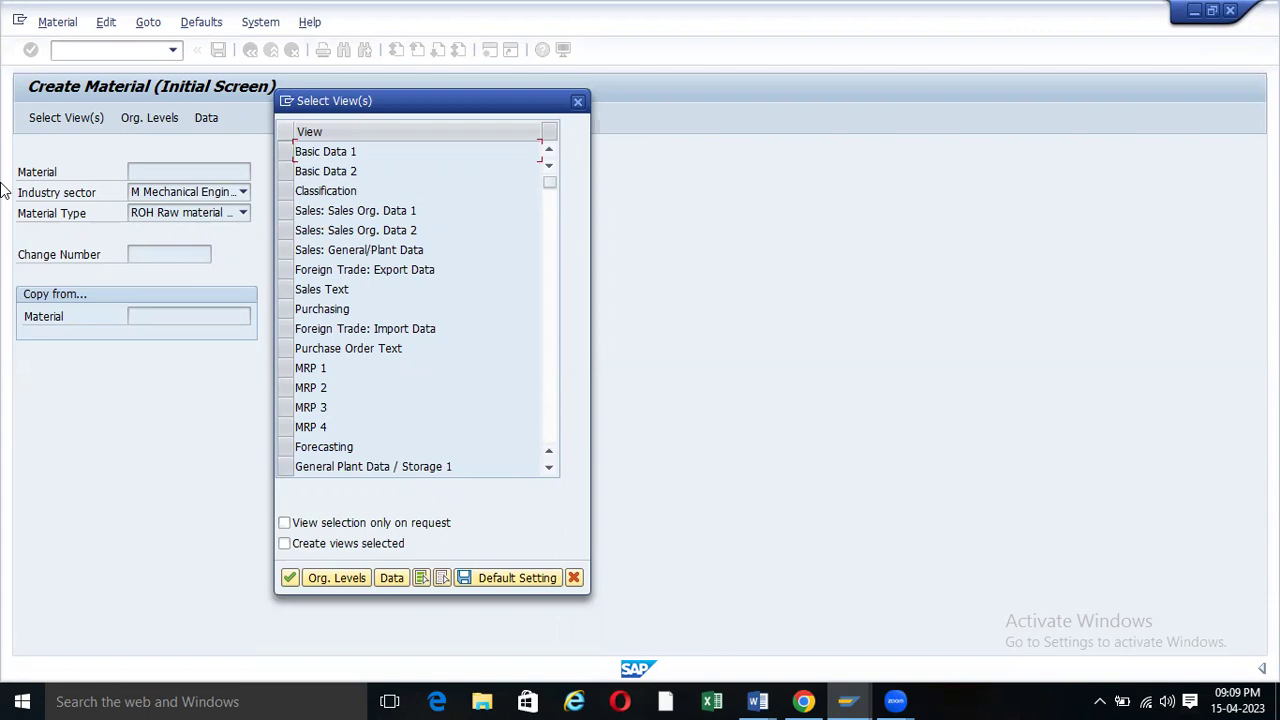
- Select the views Basic Data 1, Basic Data 2, Purchasing, General Plant Data / Storage 1 and Accounting 1, and confirm the selection
{"action": "left_click", "coordinate": [290, 153]}
{"action": "left_click", "coordinate": [290, 170]}
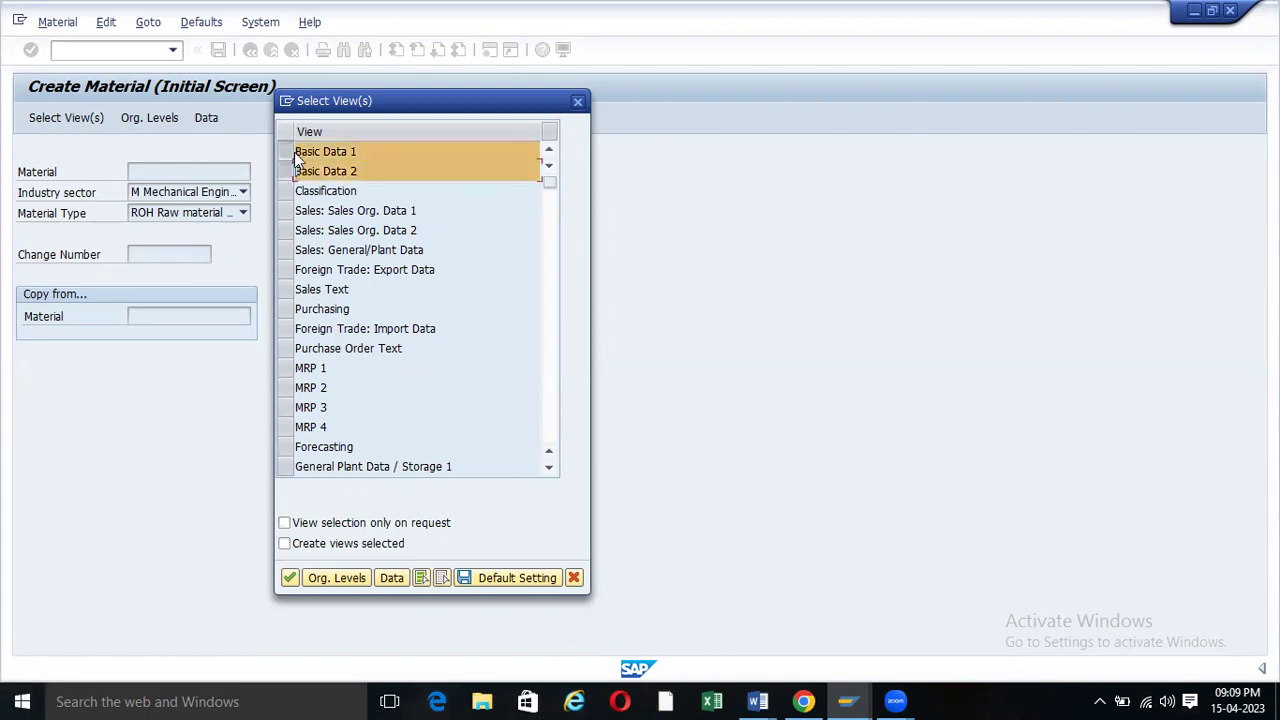
{"action": "left_click", "coordinate": [288, 310]}
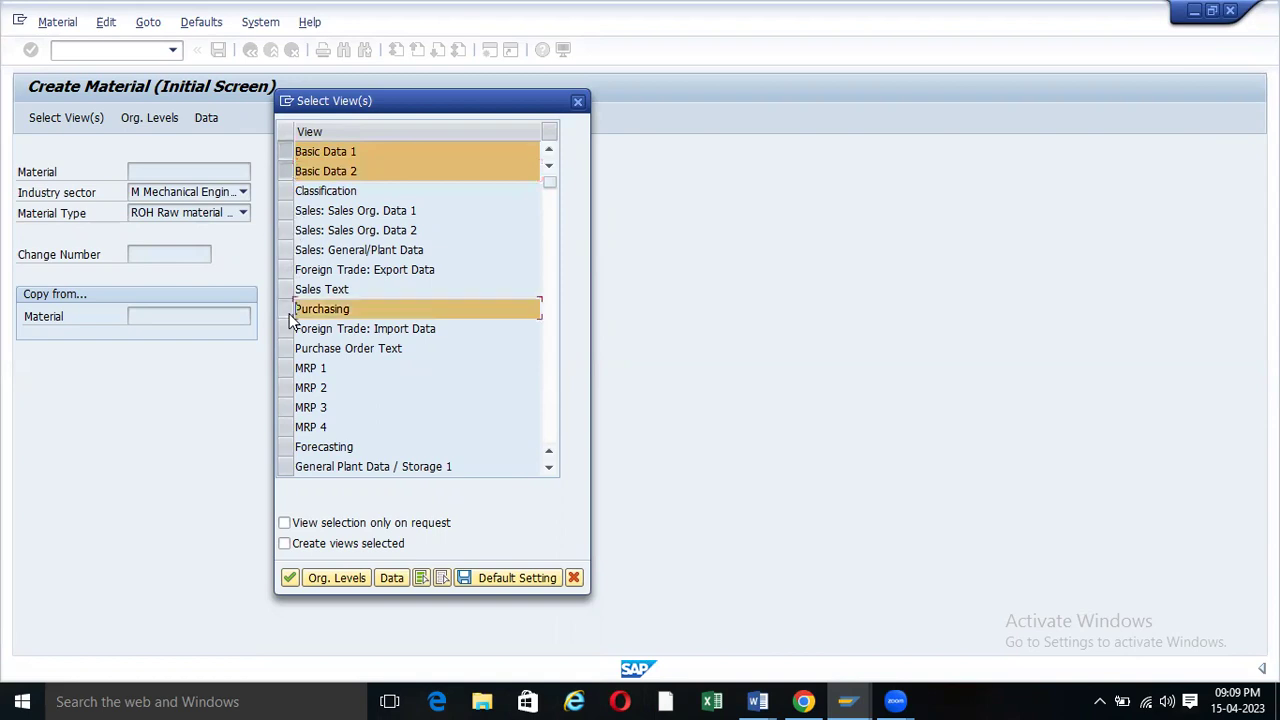
{"action": "scroll", "coordinate": [289, 408], "scroll_direction": "down", "scroll_amount": 1}
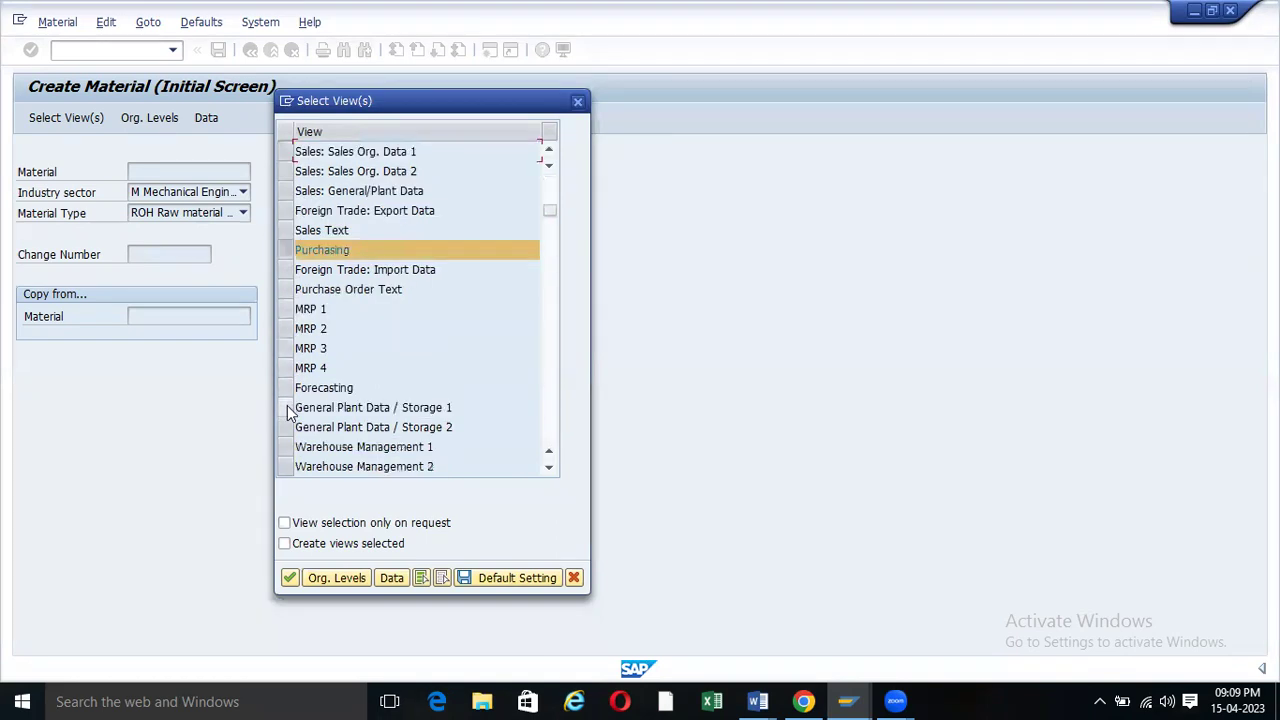
{"action": "left_click", "coordinate": [289, 409]}
{"action": "scroll", "coordinate": [288, 405], "scroll_direction": "down", "scroll_amount": 2}
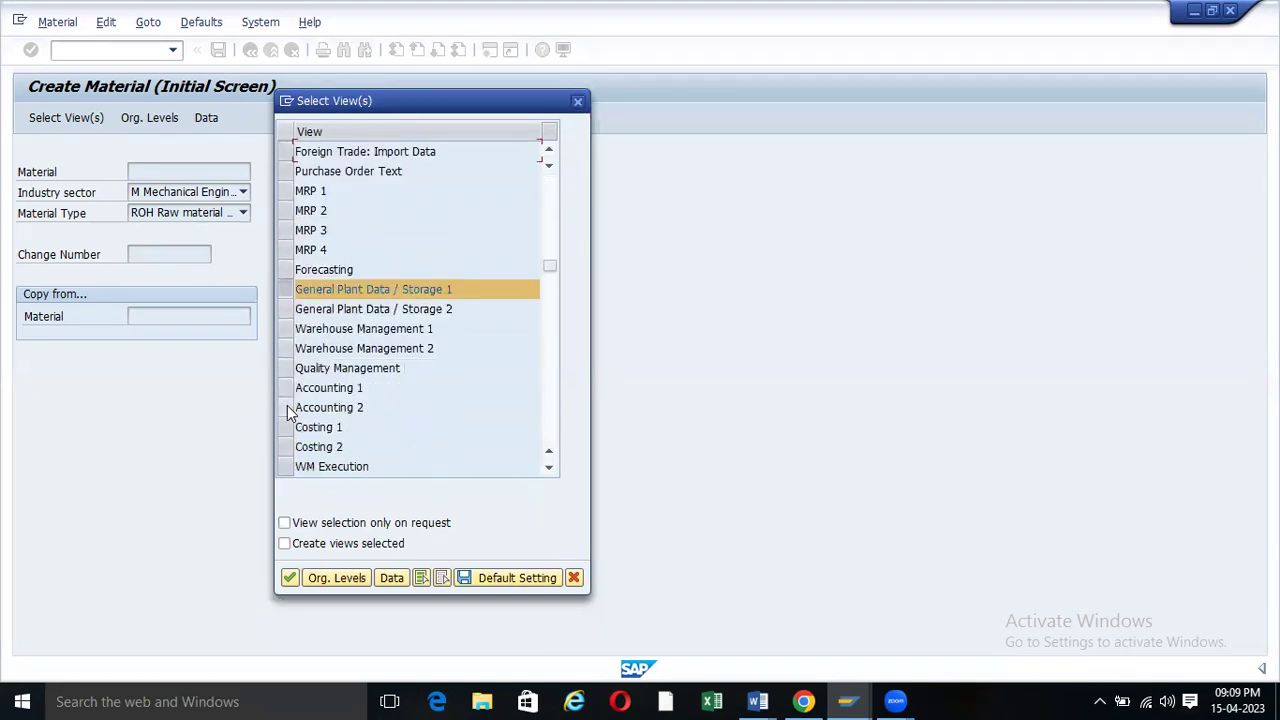
{"action": "left_click", "coordinate": [288, 390]}
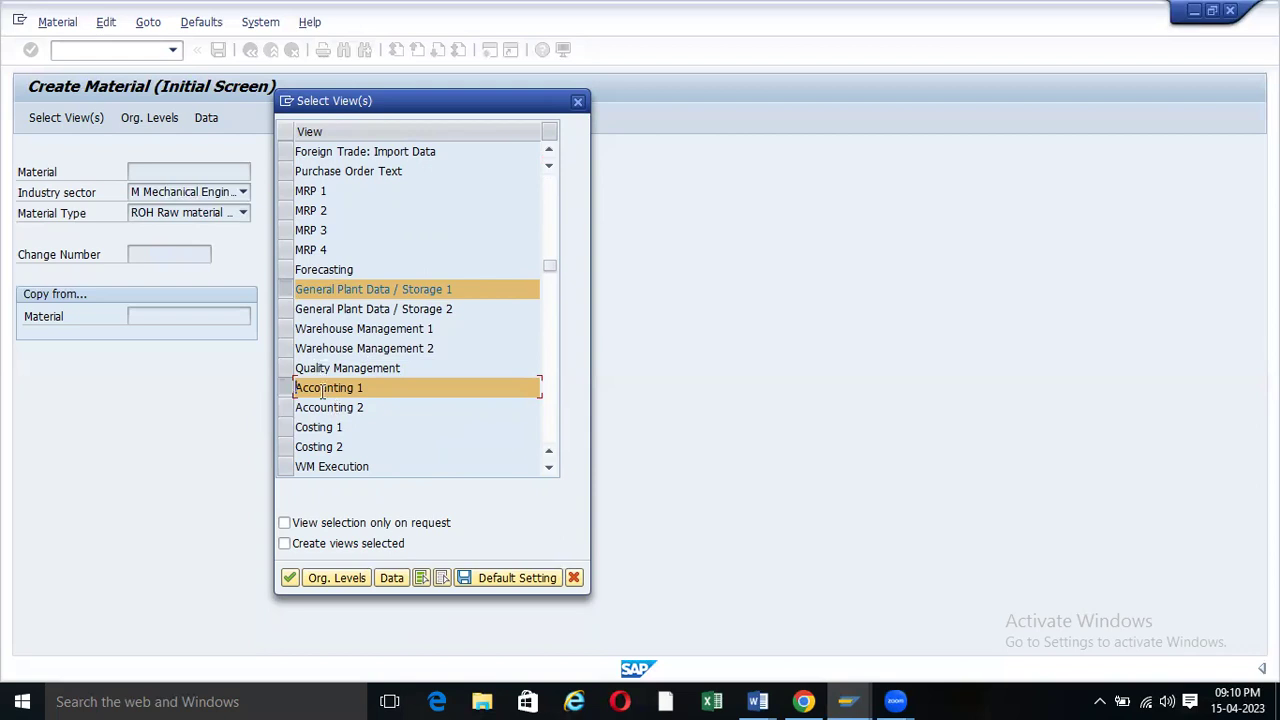
{"action": "scroll", "coordinate": [283, 419], "scroll_direction": "up", "scroll_amount": 3}
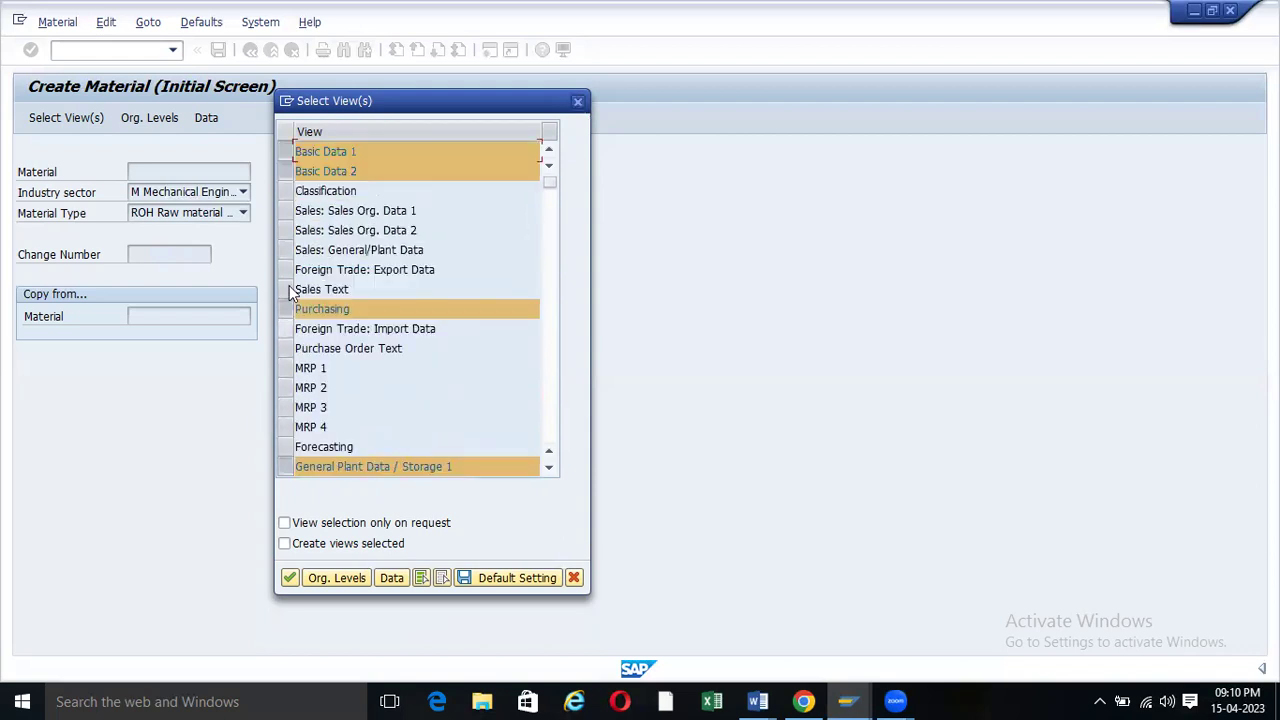
{"action": "scroll", "coordinate": [343, 287], "scroll_direction": "down", "scroll_amount": 4}
{"action": "scroll", "coordinate": [343, 287], "scroll_direction": "up", "scroll_amount": 4}
{"action": "scroll", "coordinate": [300, 323], "scroll_direction": "down", "scroll_amount": 4}
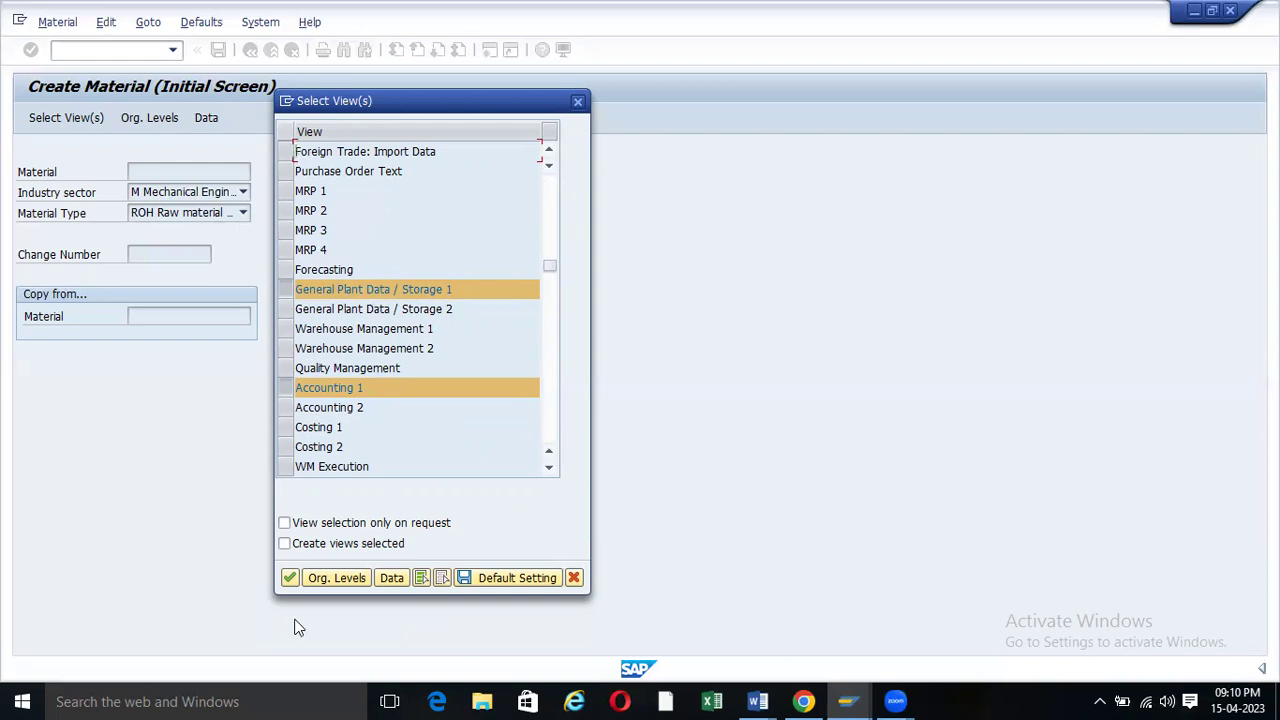
{"action": "left_click", "coordinate": [288, 579]}
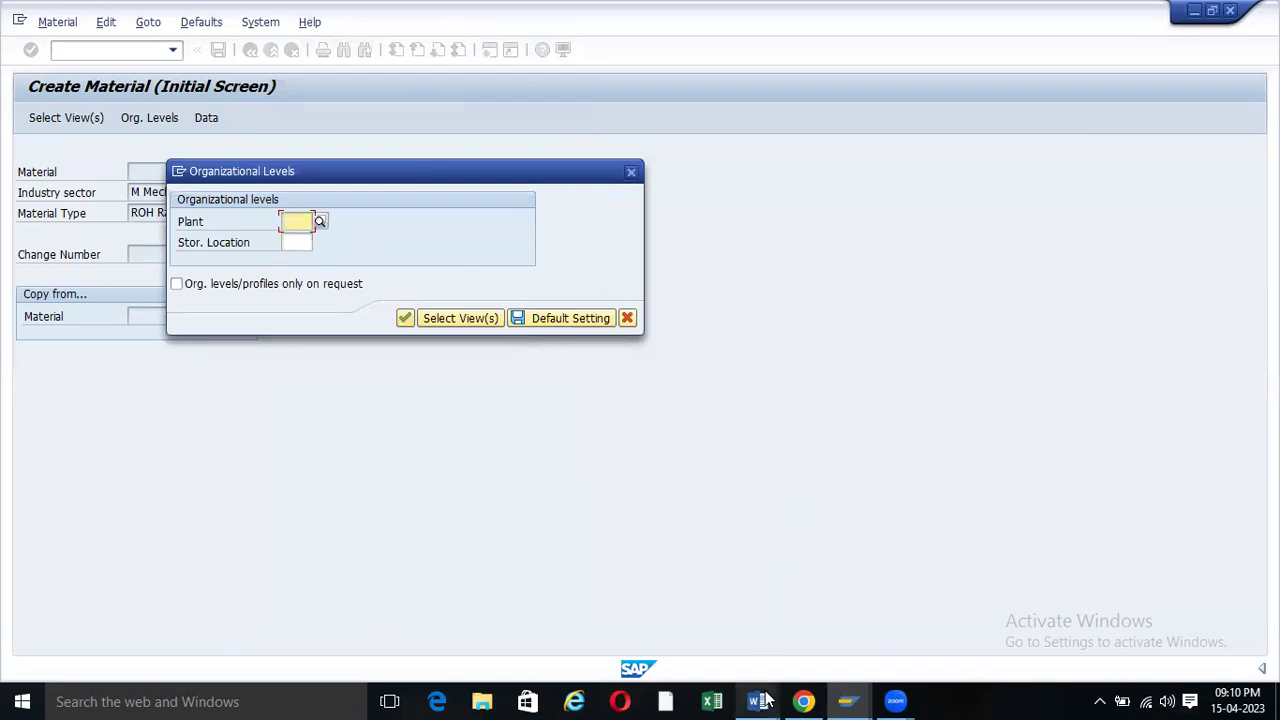
- Check the plant code of ZOOM FMCG Ltd in the Word document's organization chart, and return to SAP
{"action": "mouse_move", "coordinate": [767, 699]}
{"action": "left_click", "coordinate": [660, 594]}
{"action": "scroll", "coordinate": [603, 509], "scroll_direction": "up", "scroll_amount": 10}
{"action": "scroll", "coordinate": [603, 512], "scroll_direction": "up", "scroll_amount": 8}
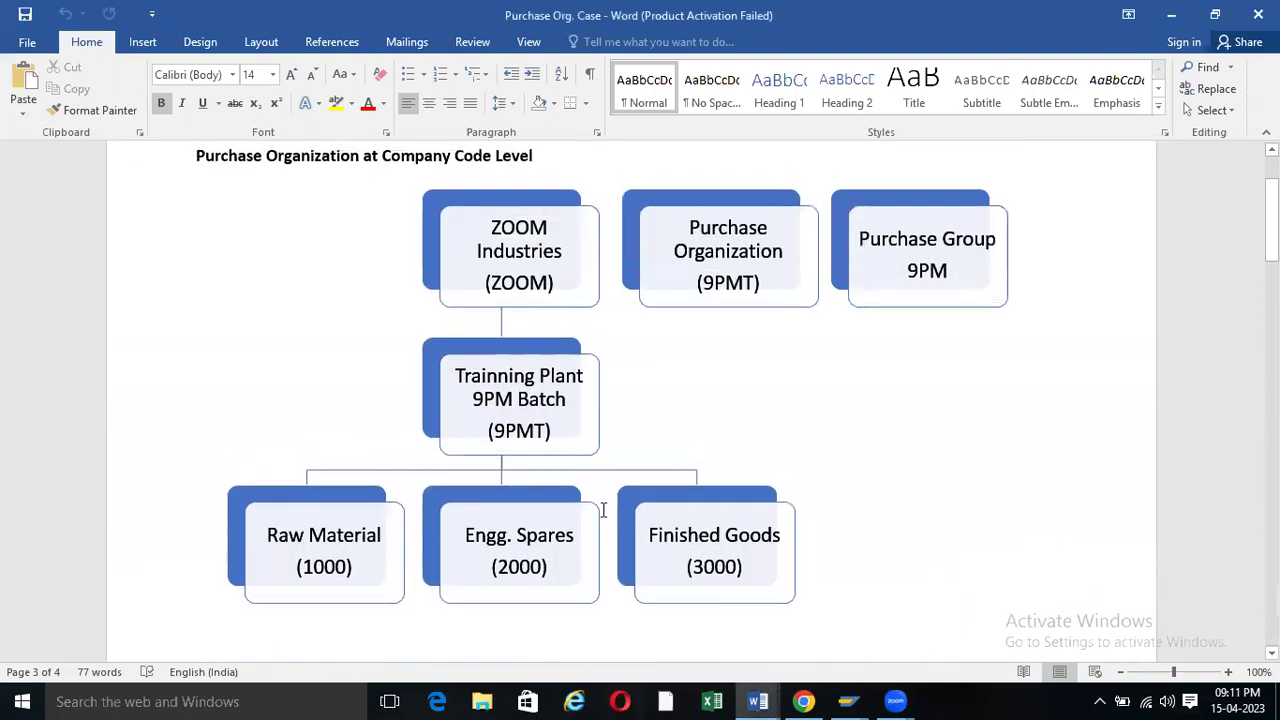
{"action": "scroll", "coordinate": [603, 495], "scroll_direction": "down", "scroll_amount": 12}
{"action": "scroll", "coordinate": [603, 477], "scroll_direction": "down", "scroll_amount": 1}
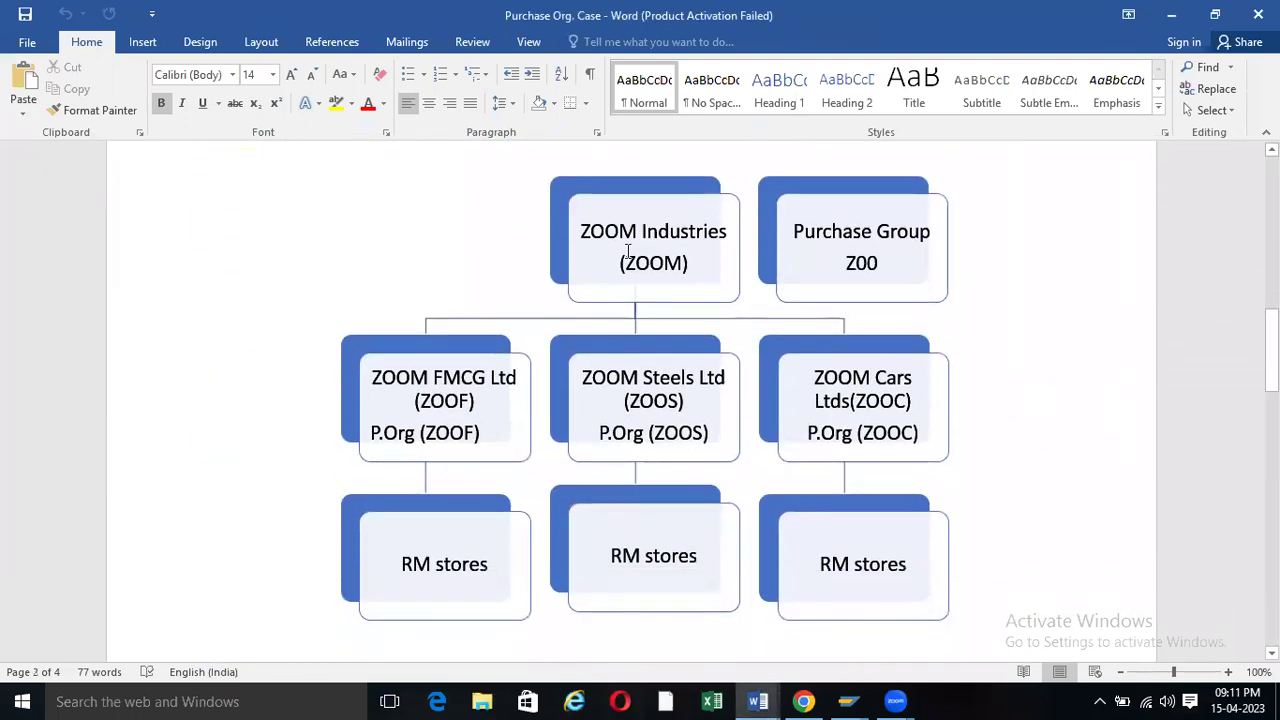
{"action": "scroll", "coordinate": [550, 292], "scroll_direction": "down", "scroll_amount": 3}
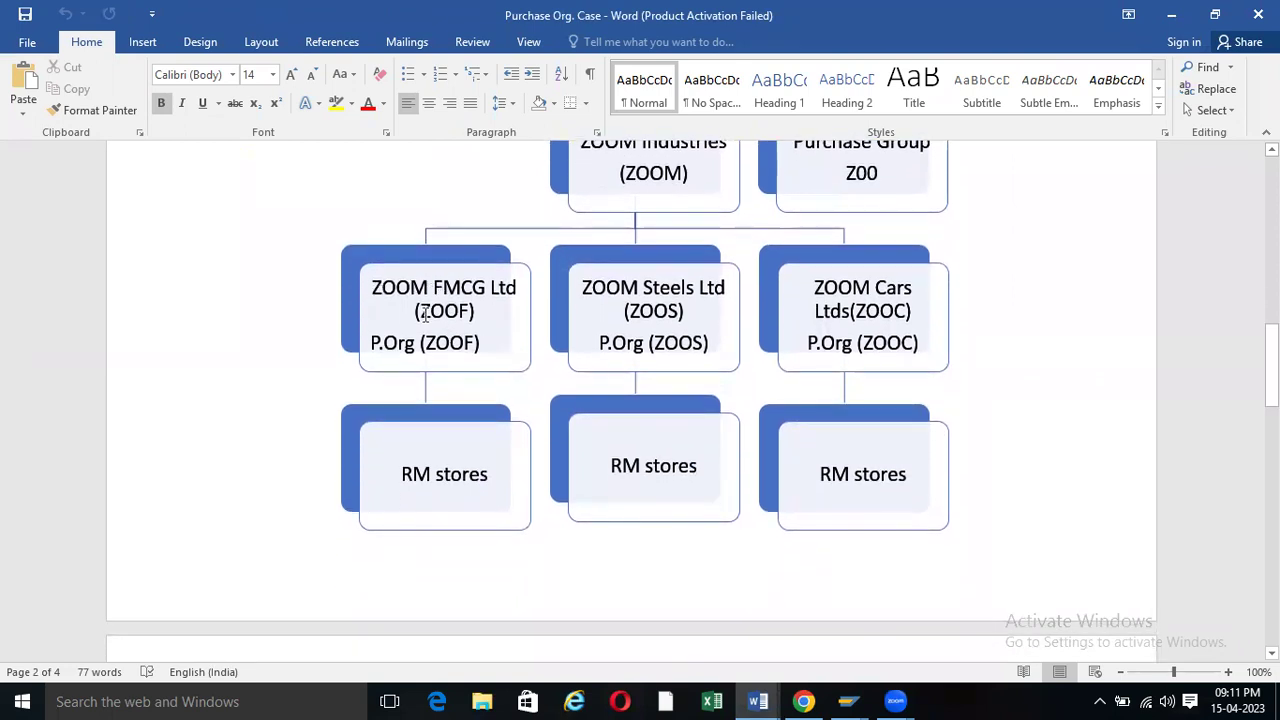
{"action": "double_click", "coordinate": [459, 314]}
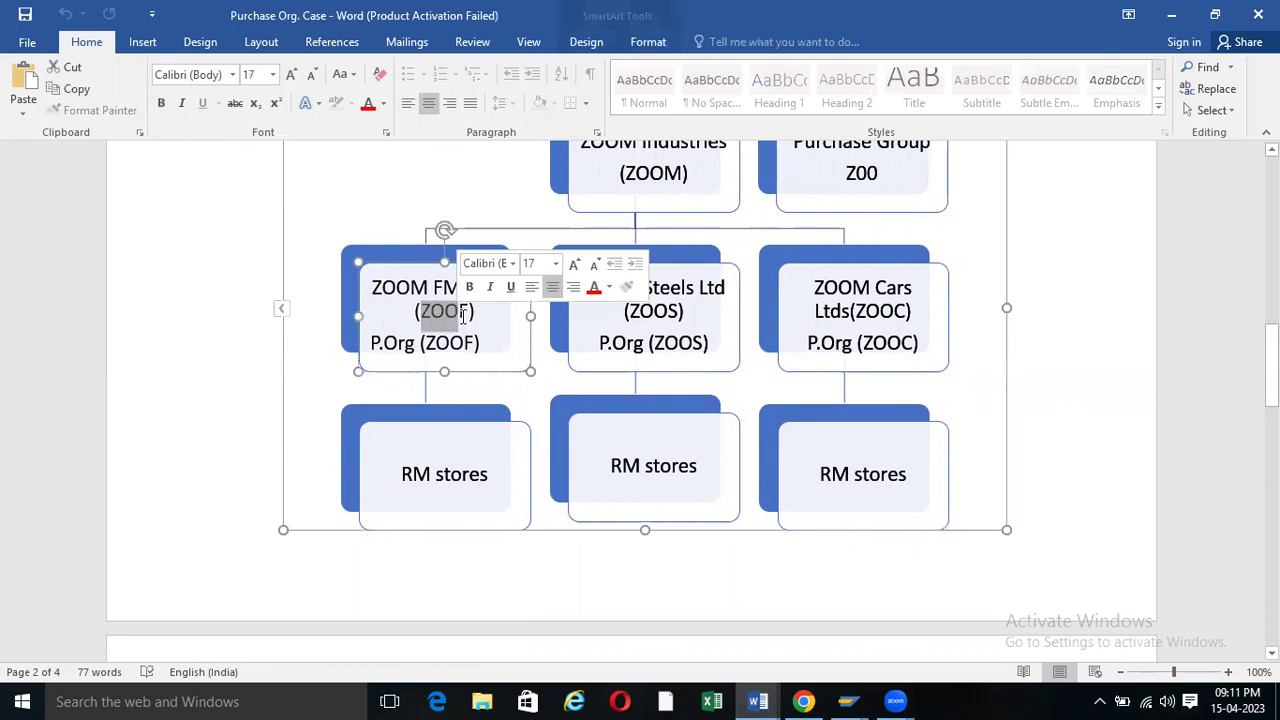
{"action": "left_click", "coordinate": [465, 314]}
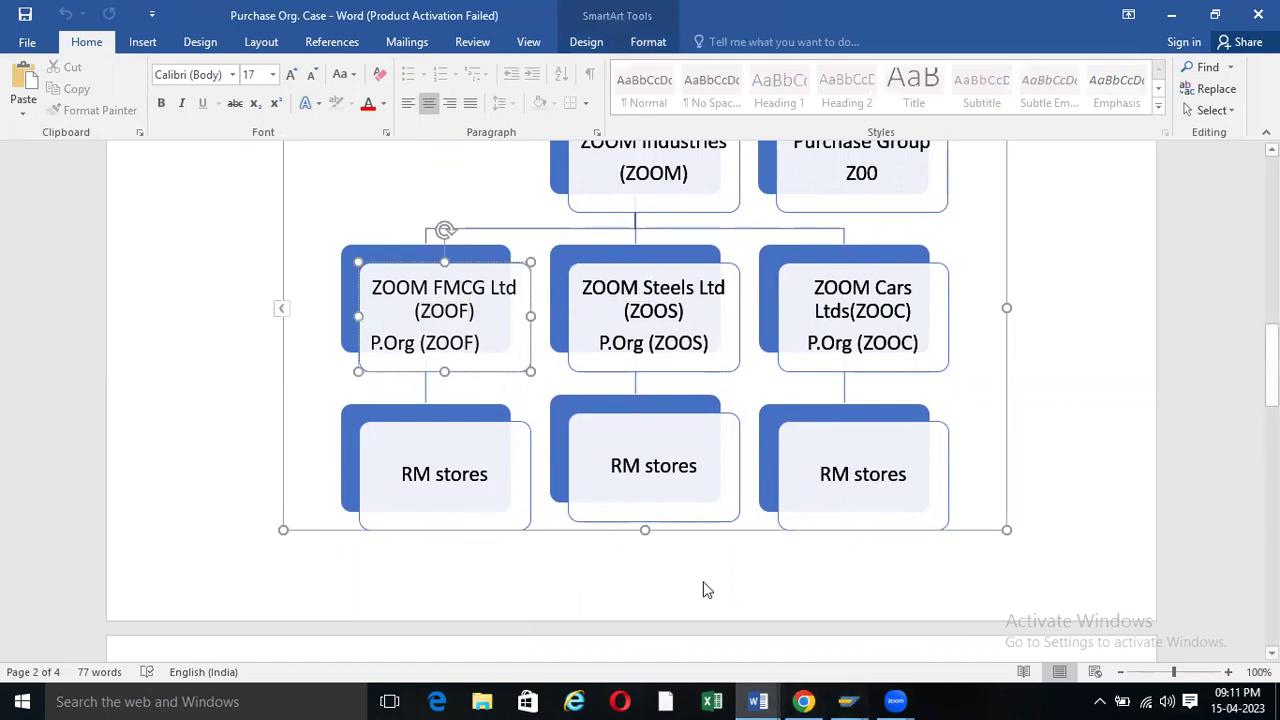
{"action": "mouse_move", "coordinate": [847, 700]}
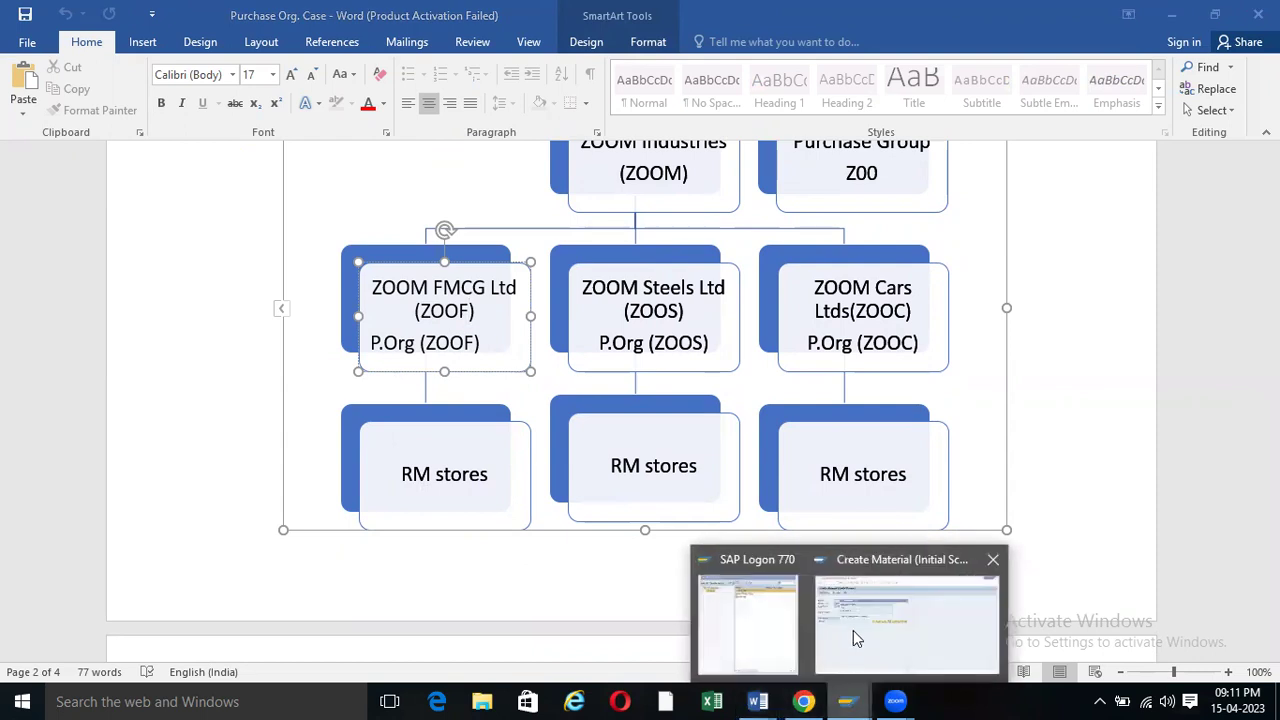
{"action": "left_click", "coordinate": [853, 630]}
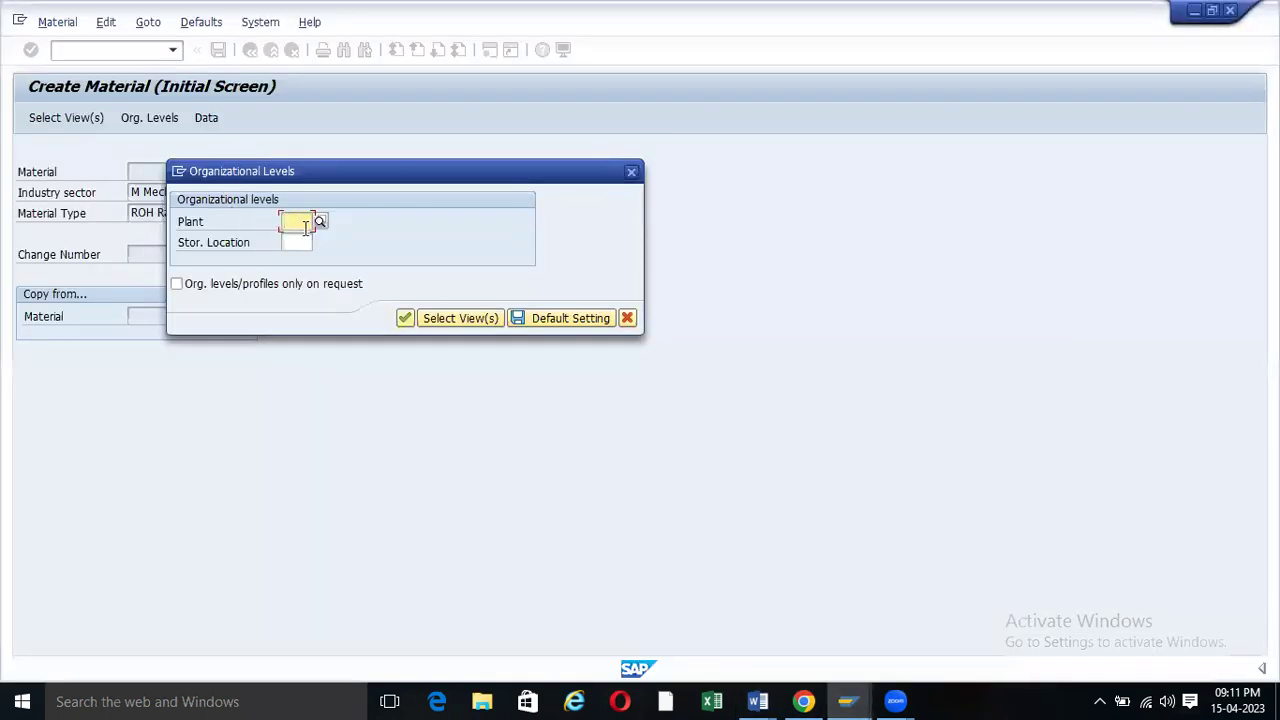
- Set the organizational levels to plant ZOOF and storage location RM00, and confirm them
{"action": "type", "text": "zoof"}
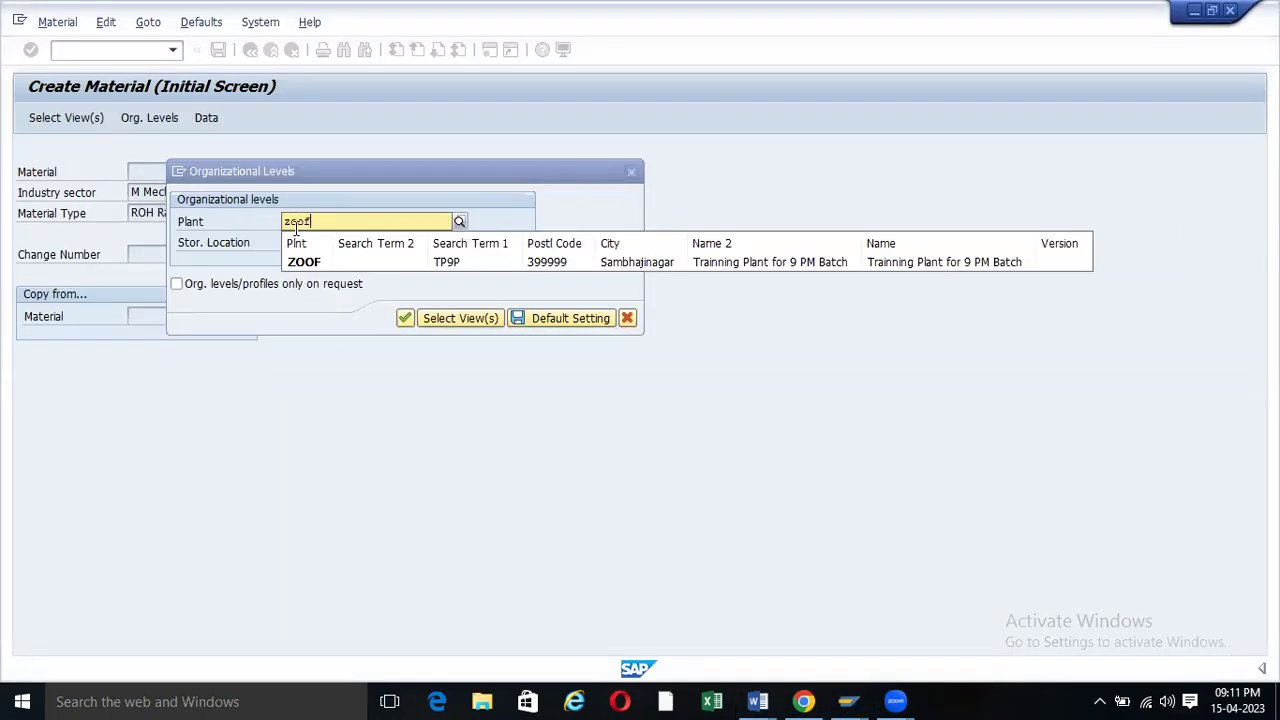
{"action": "left_click", "coordinate": [300, 262]}
{"action": "left_click", "coordinate": [288, 242]}
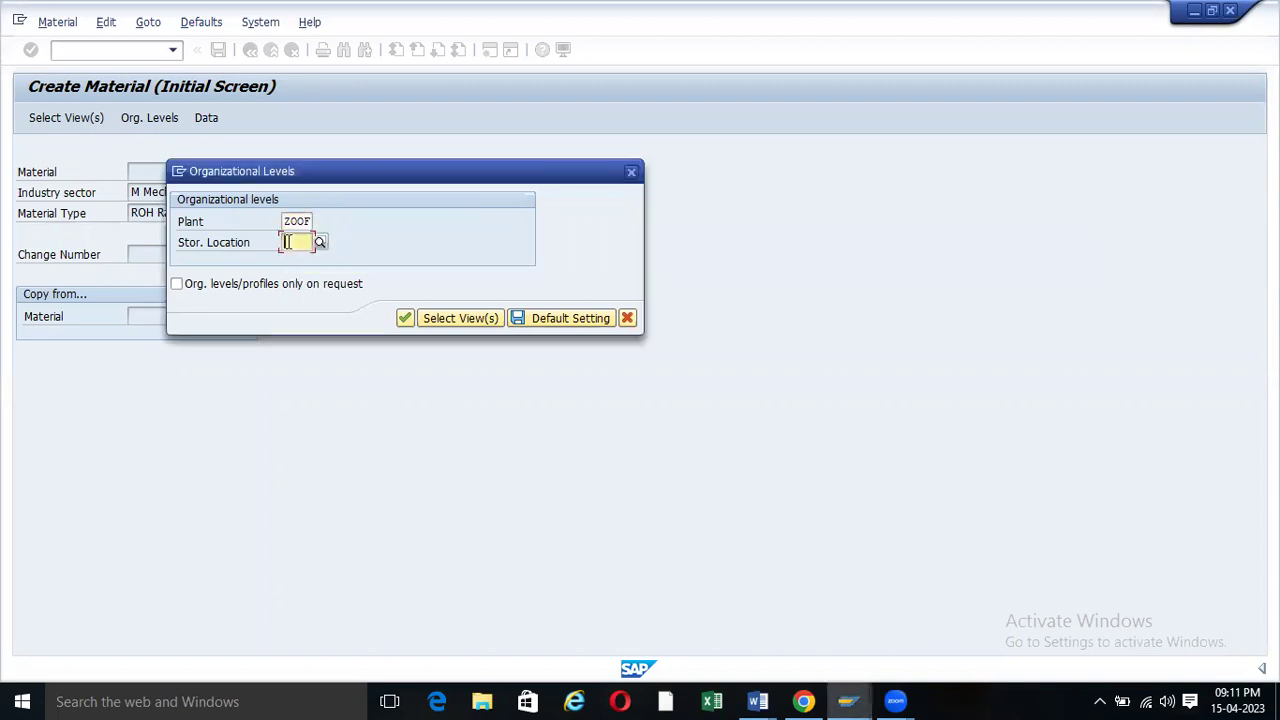
{"action": "type", "text": "rm00"}
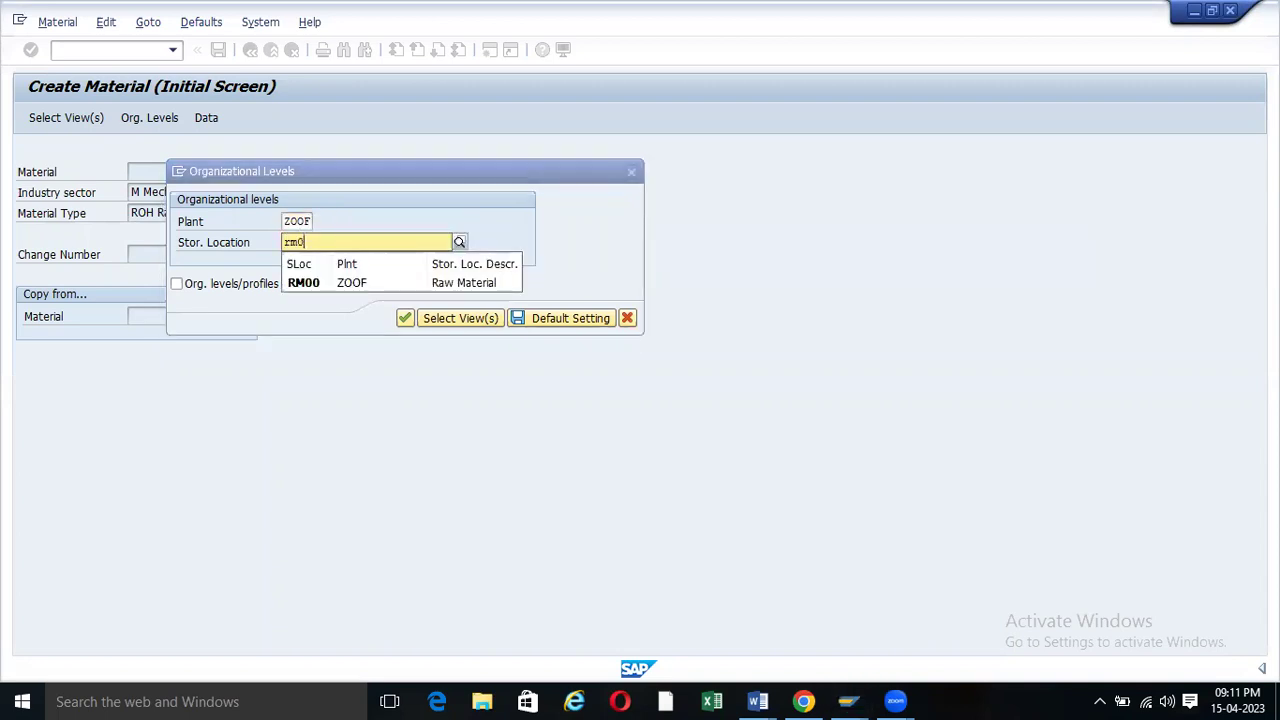
{"action": "left_click", "coordinate": [303, 283]}
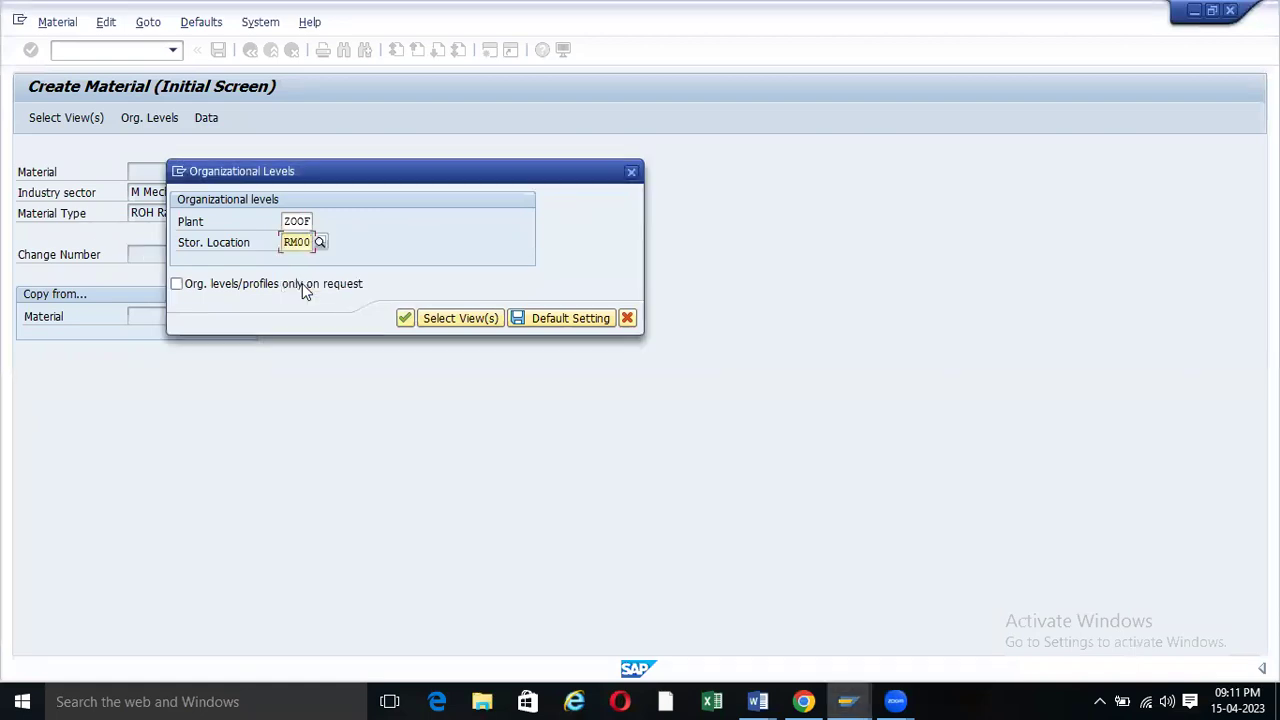
{"action": "left_click", "coordinate": [407, 320]}
{"action": "left_click", "coordinate": [407, 320]}
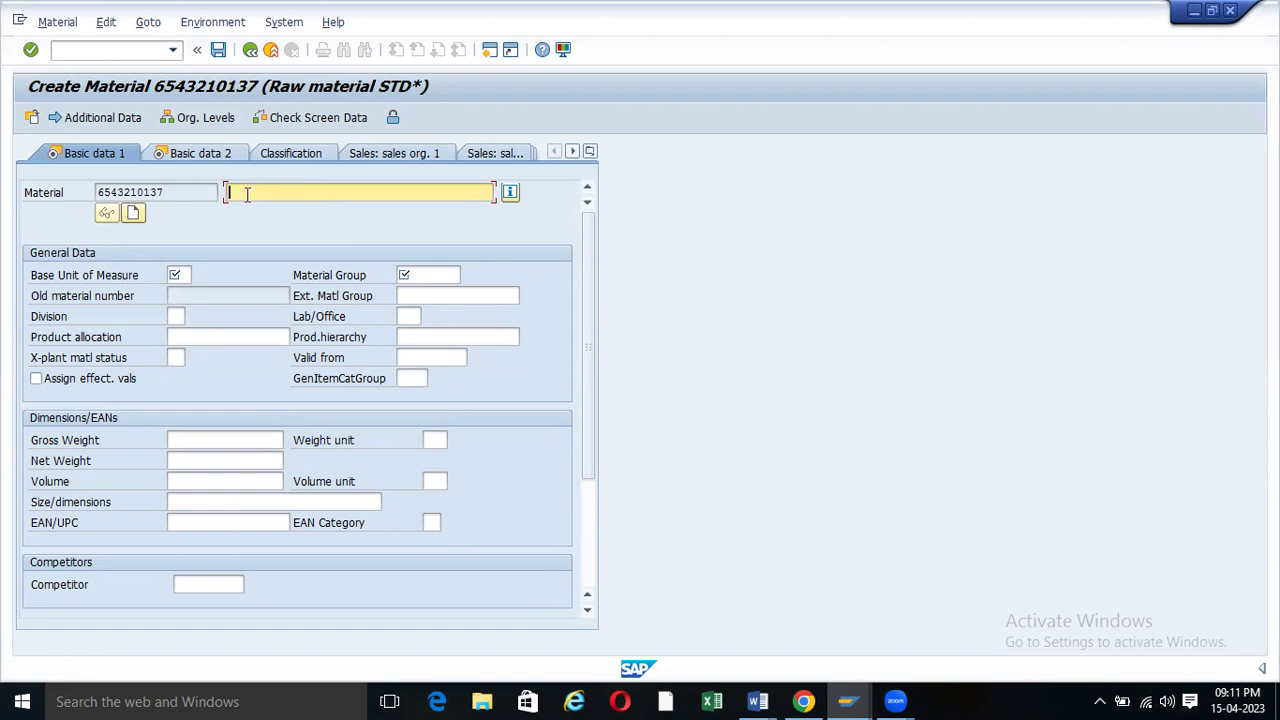
- Enter "Bearing 2140 for Compressor" as the material description in Basic data 1
{"action": "left_click", "coordinate": [154, 190]}
{"action": "left_click_drag", "start_coordinate": [172, 192], "coordinate": [101, 192]}
{"action": "left_click_drag", "start_coordinate": [205, 191], "coordinate": [96, 192]}
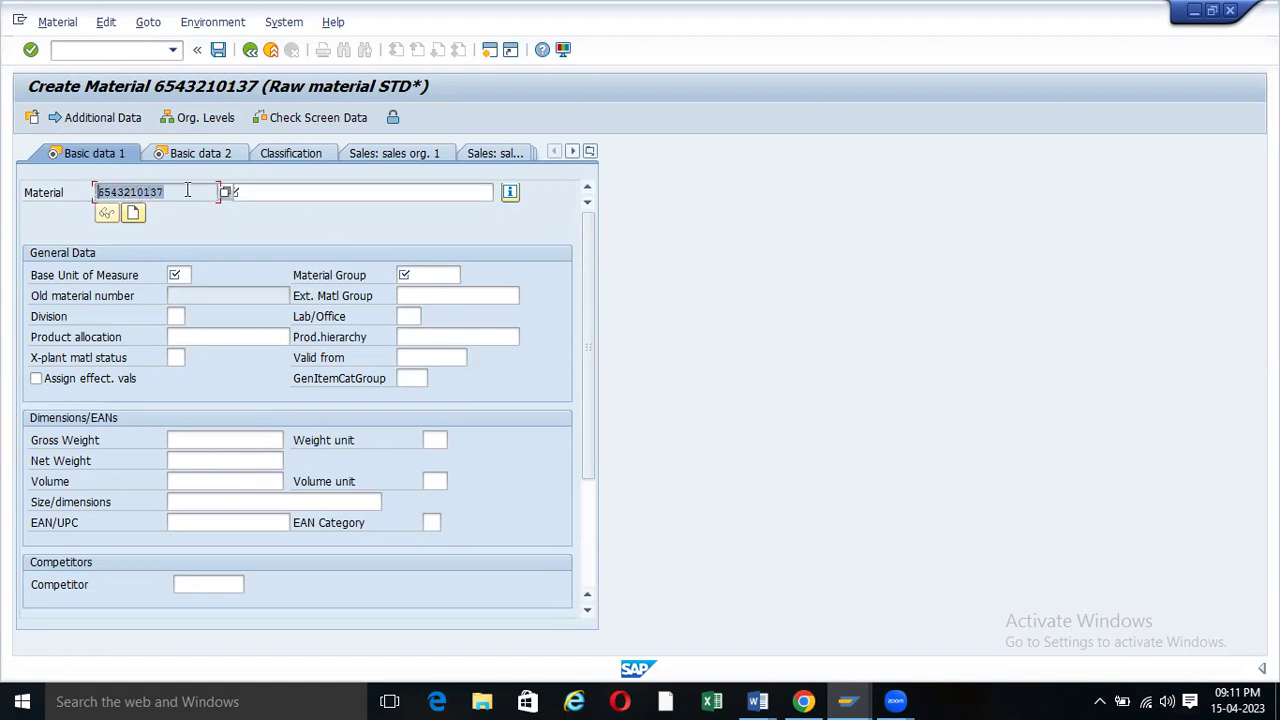
{"action": "left_click", "coordinate": [253, 192]}
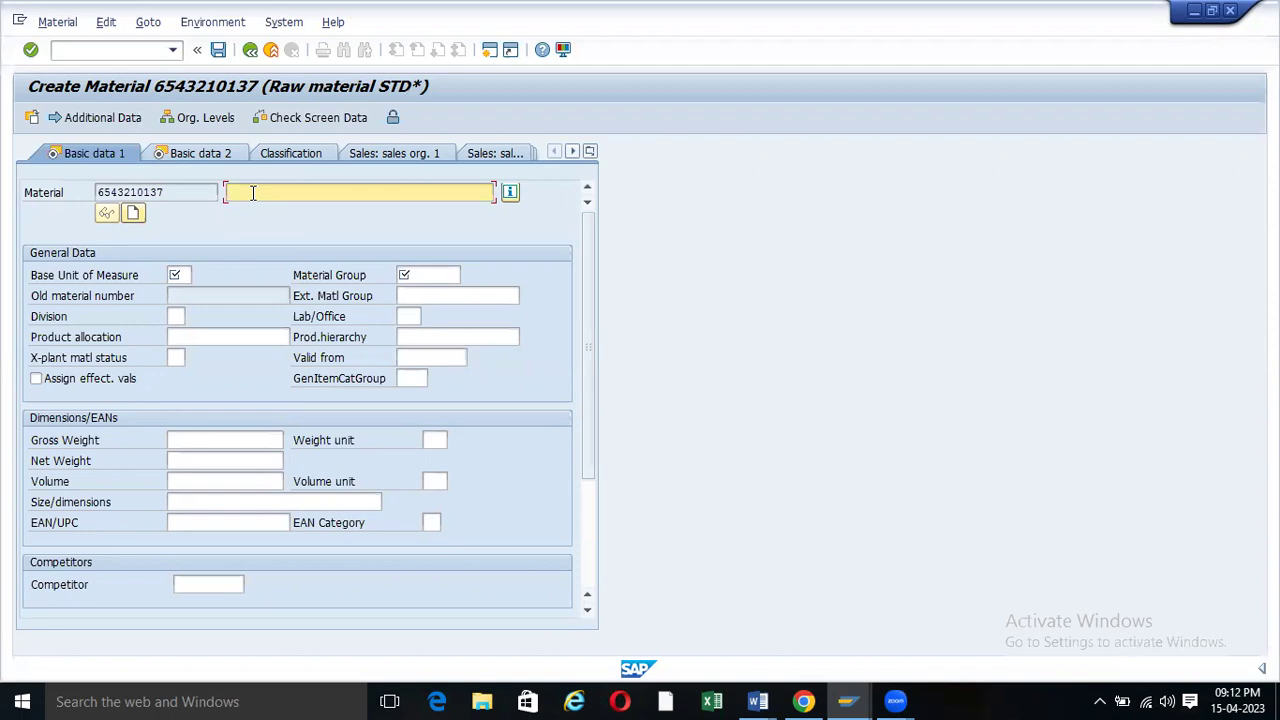
{"action": "type", "text": "Bearing 2140 for Compressor"}
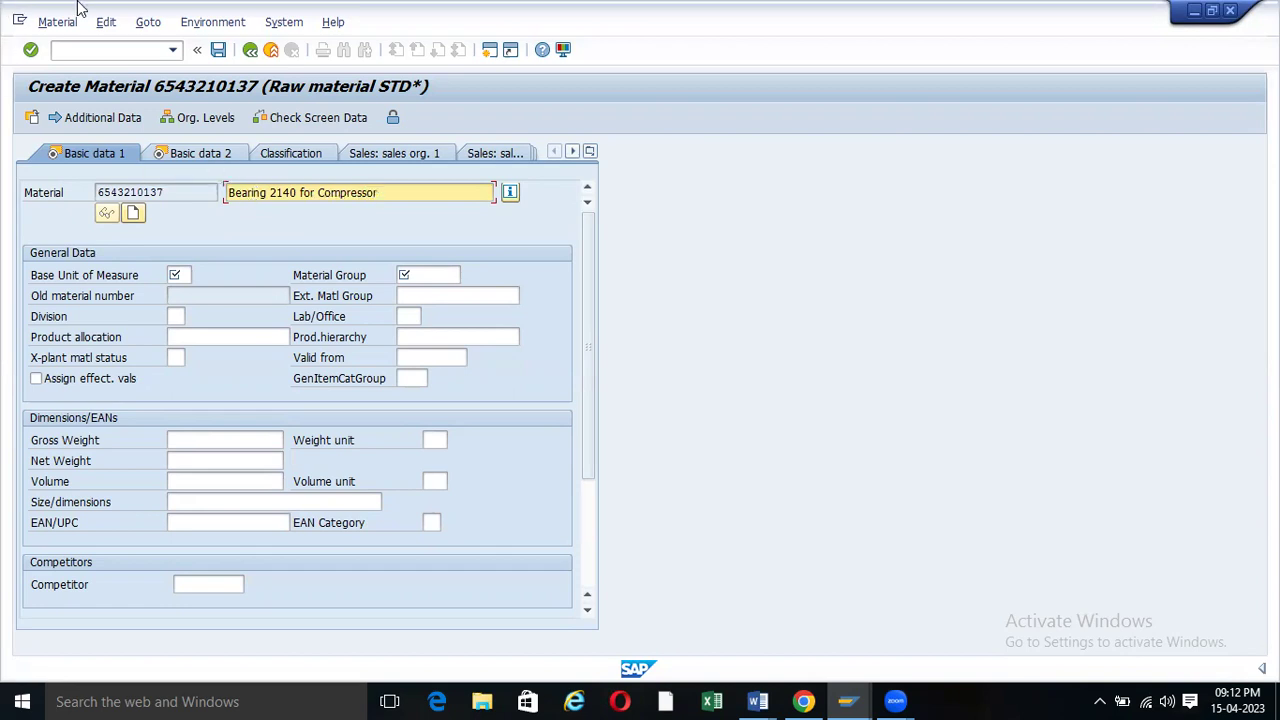
{"action": "left_click_drag", "start_coordinate": [391, 194], "coordinate": [213, 194]}
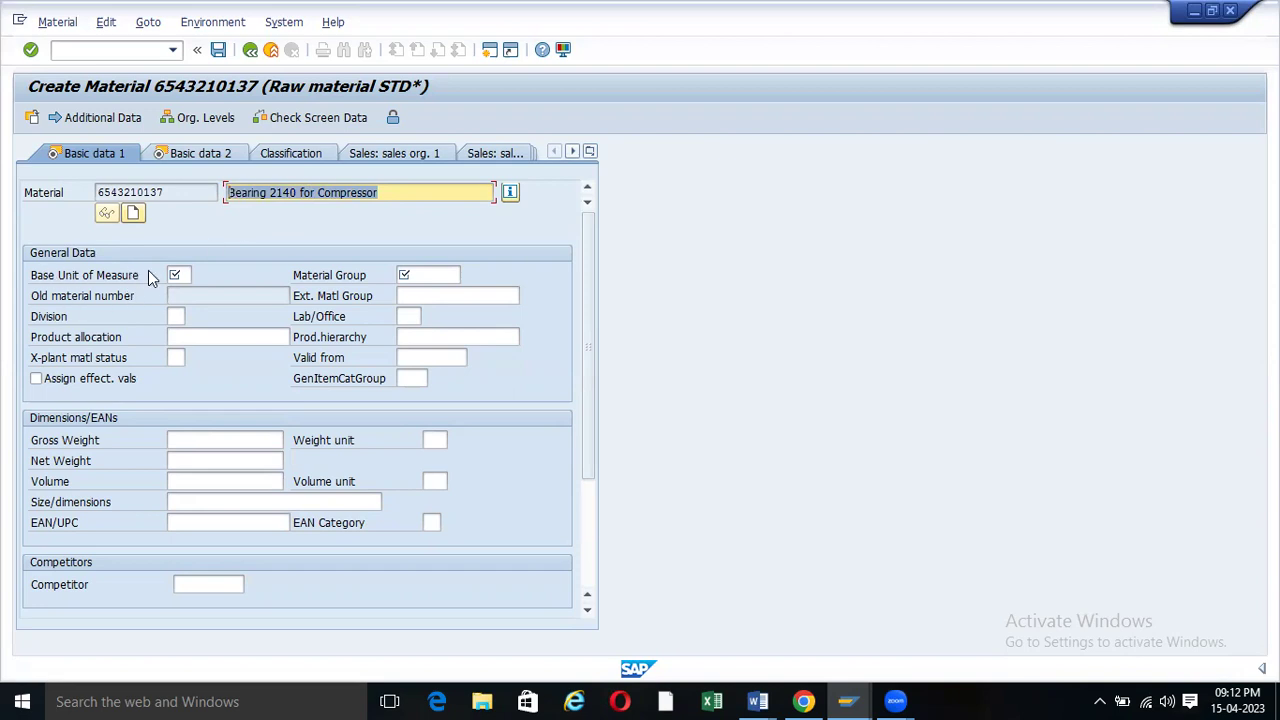
- Set the base unit of measure to EA (Each) from the list of measurement units
{"action": "left_click", "coordinate": [184, 275]}
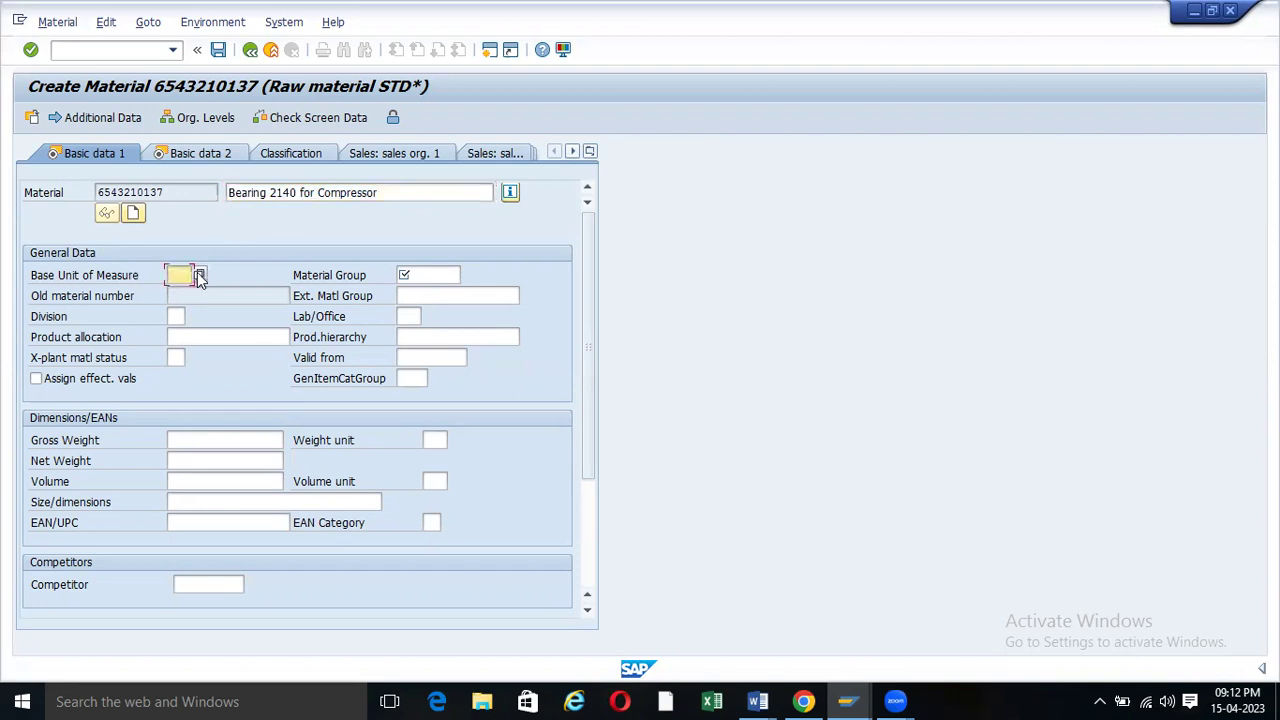
{"action": "left_click", "coordinate": [200, 276]}
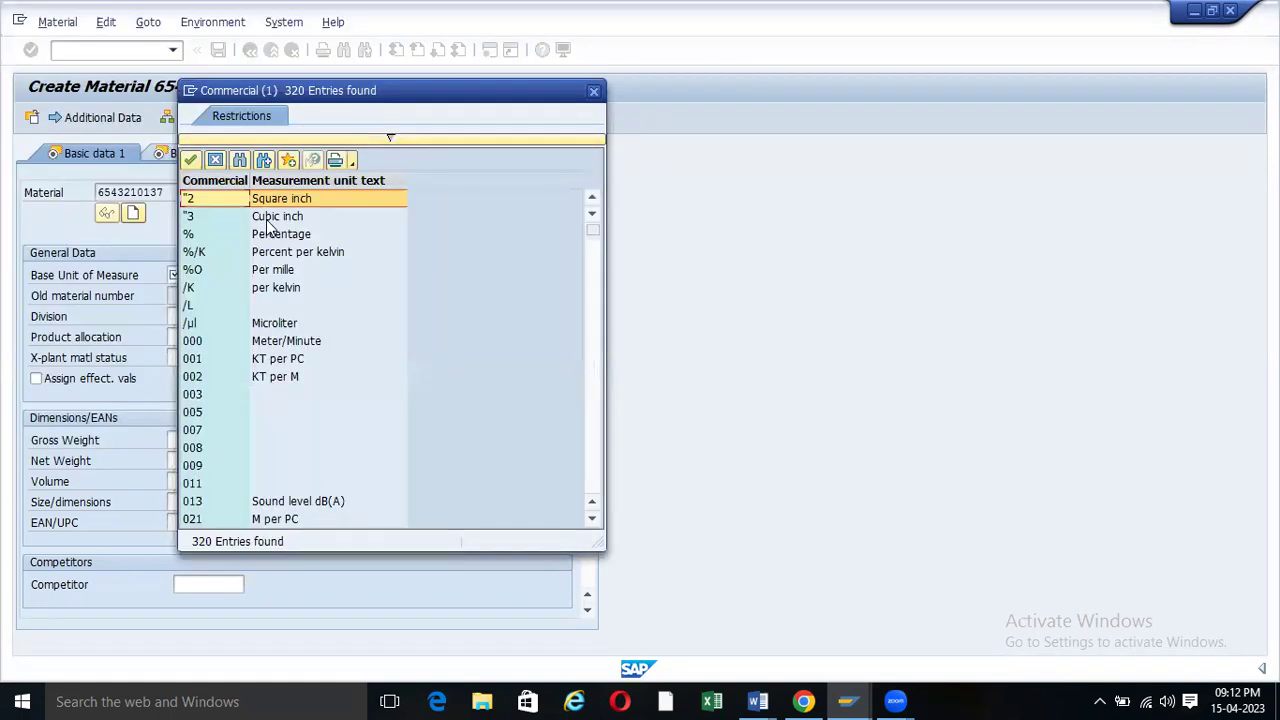
{"action": "scroll", "coordinate": [268, 225], "scroll_direction": "down", "scroll_amount": 8}
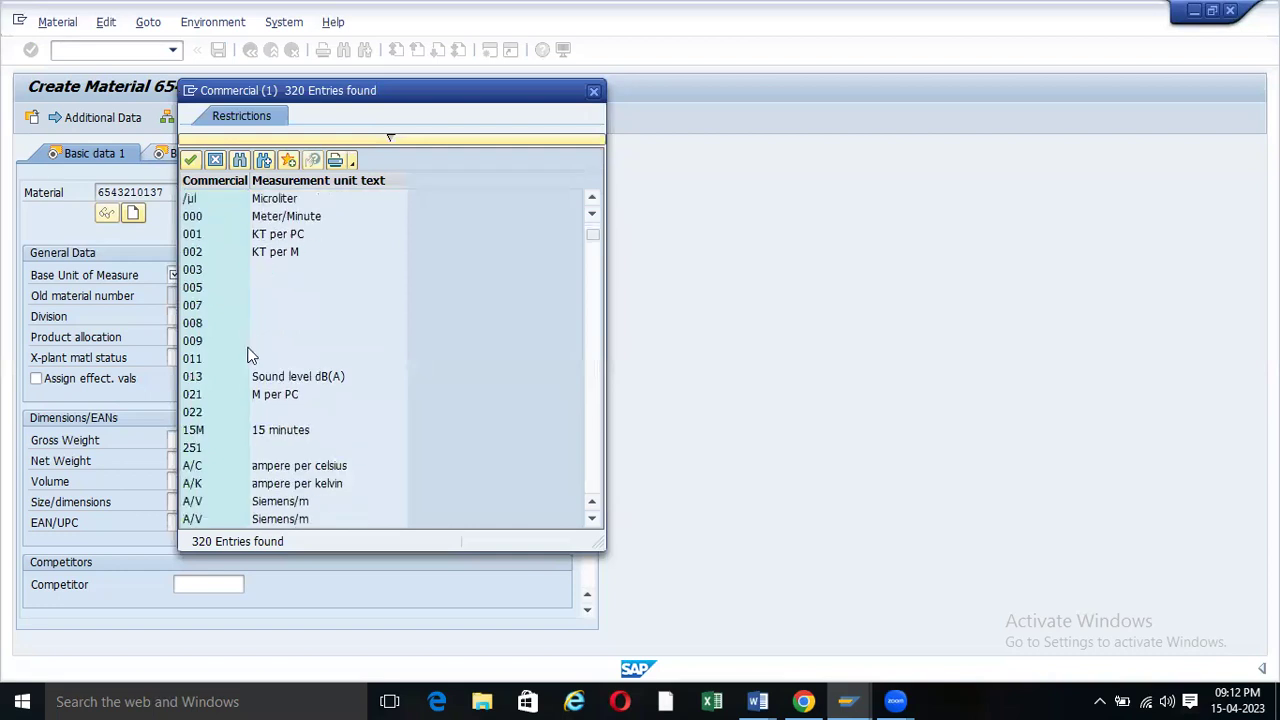
{"action": "scroll", "coordinate": [248, 358], "scroll_direction": "down", "scroll_amount": 18}
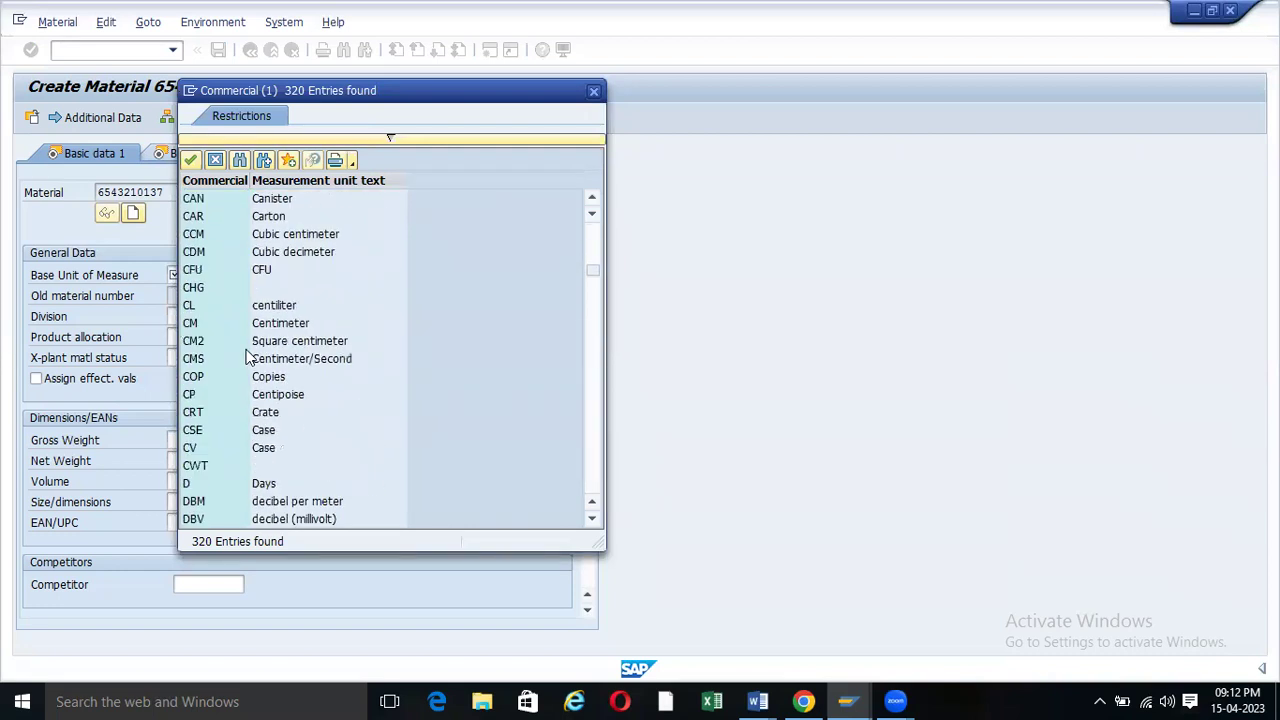
{"action": "scroll", "coordinate": [197, 356], "scroll_direction": "down", "scroll_amount": 2}
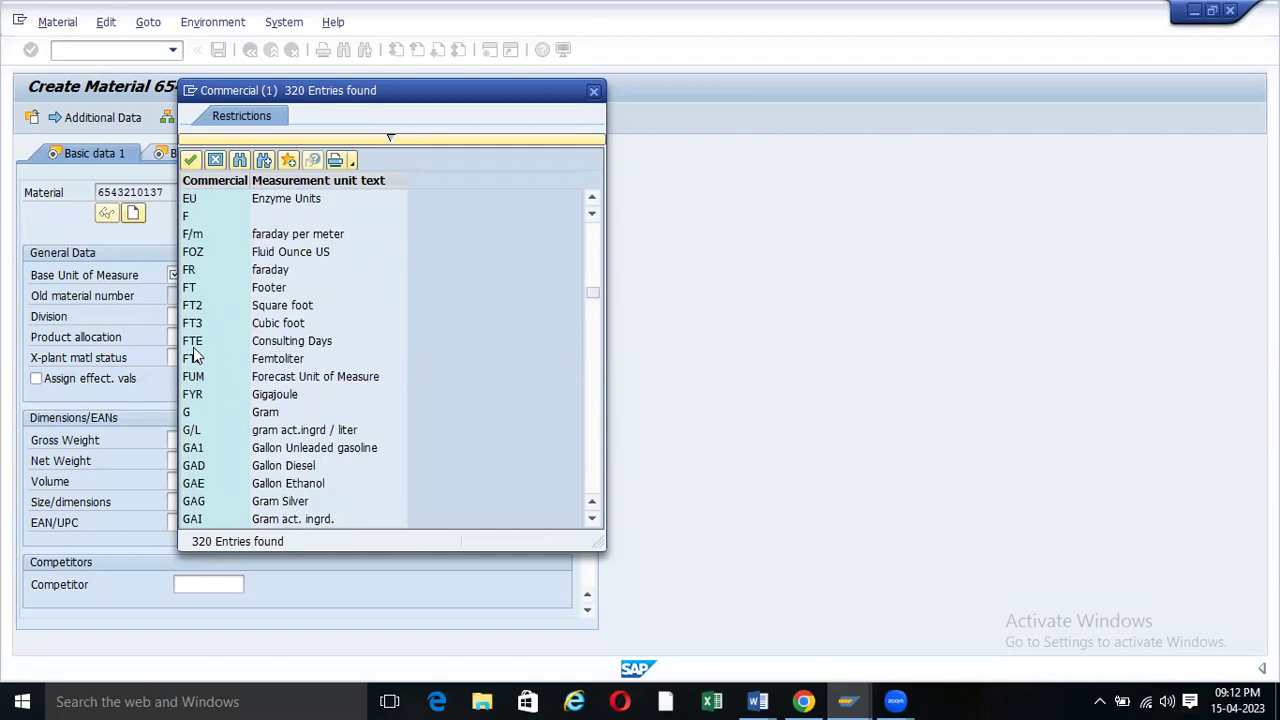
{"action": "scroll", "coordinate": [193, 420], "scroll_direction": "down", "scroll_amount": 1}
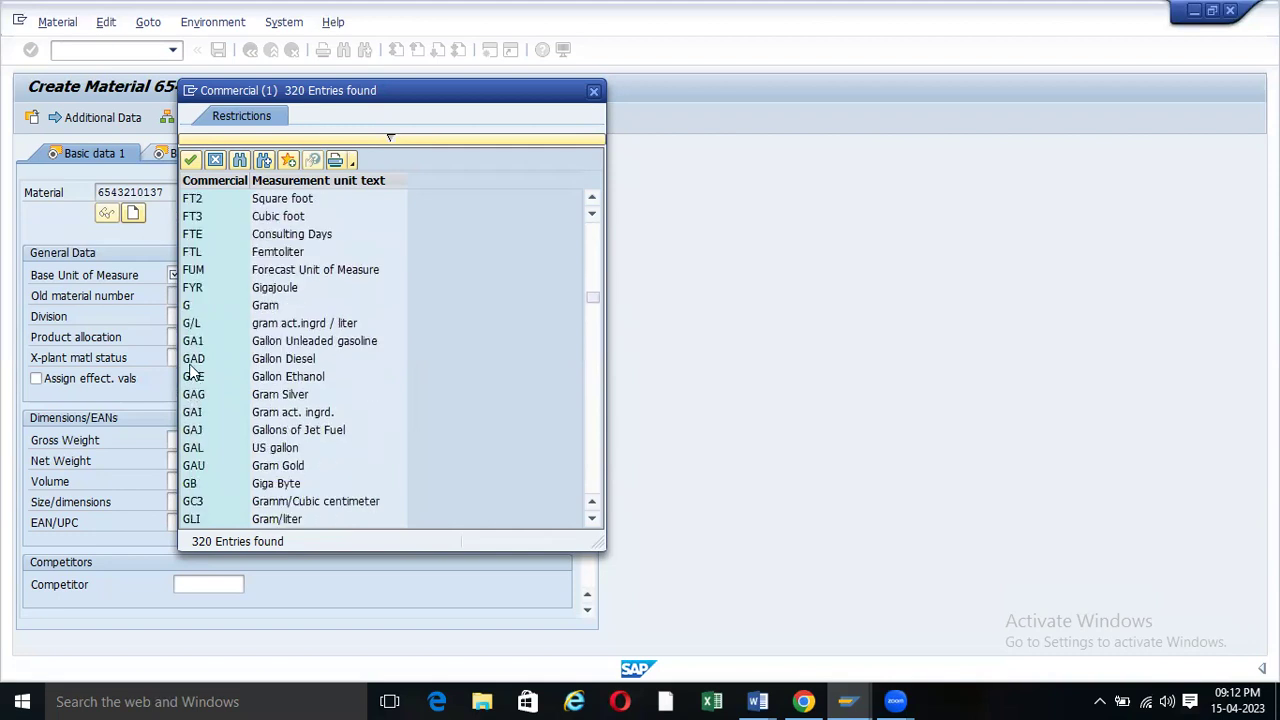
{"action": "scroll", "coordinate": [195, 372], "scroll_direction": "up", "scroll_amount": 4}
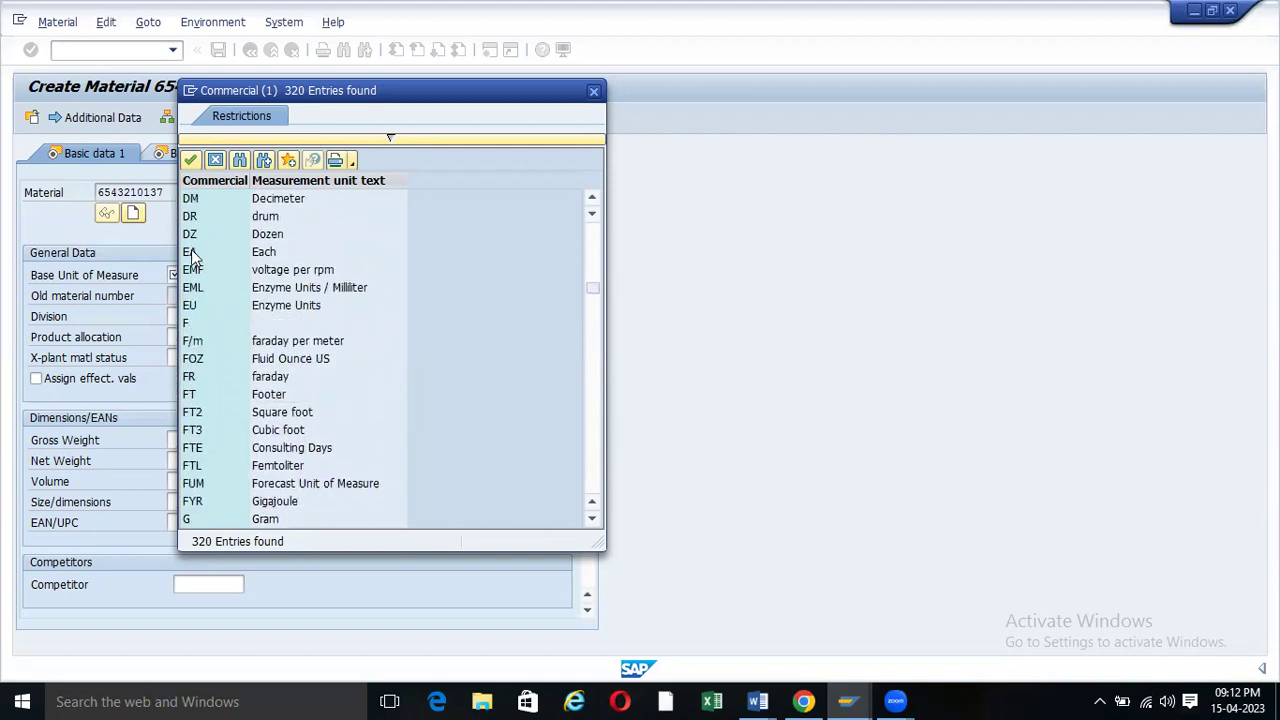
{"action": "double_click", "coordinate": [191, 251]}
- Set the material group to 0001 Default group and continue to the Basic data 2 view
{"action": "left_click", "coordinate": [440, 275]}
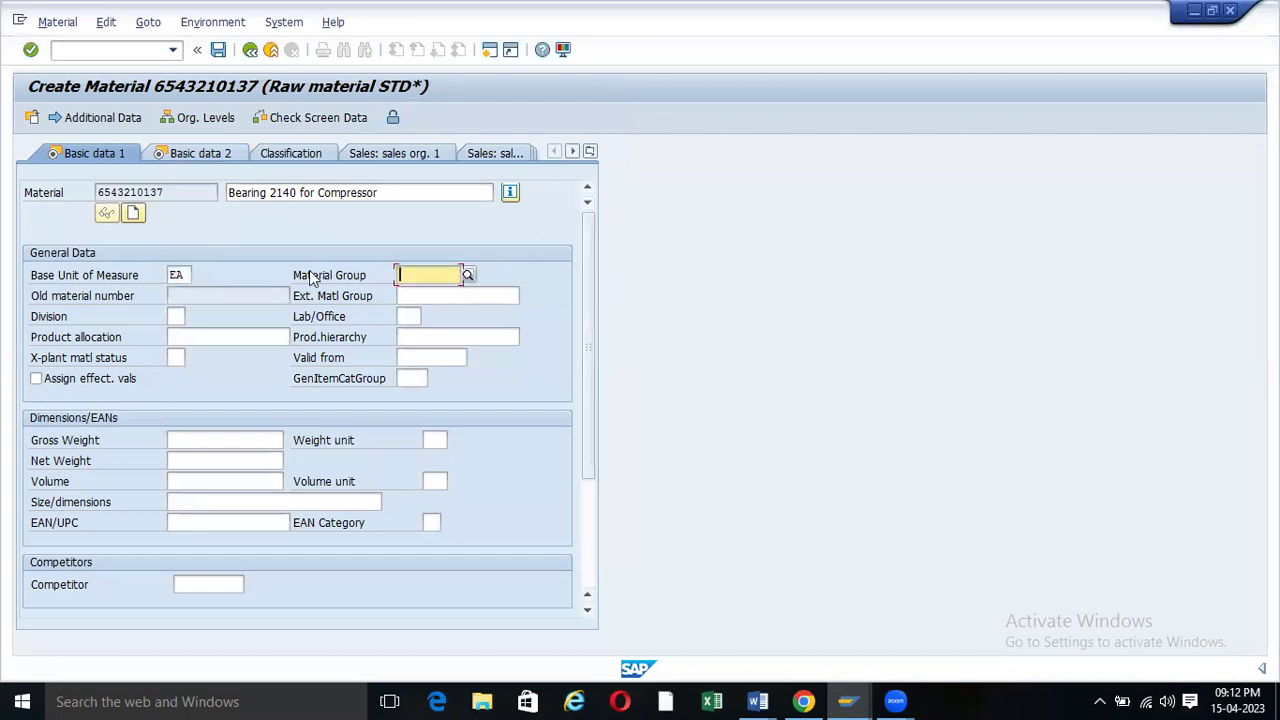
{"action": "left_click", "coordinate": [467, 276]}
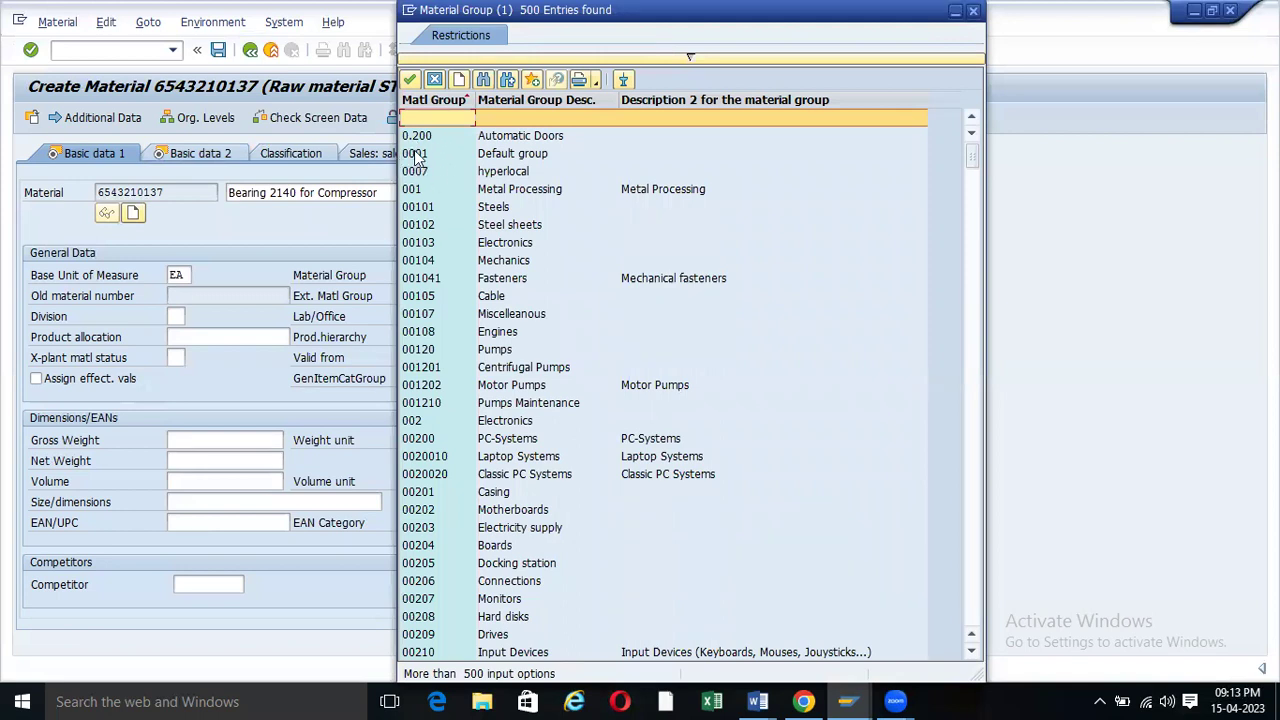
{"action": "double_click", "coordinate": [415, 155]}
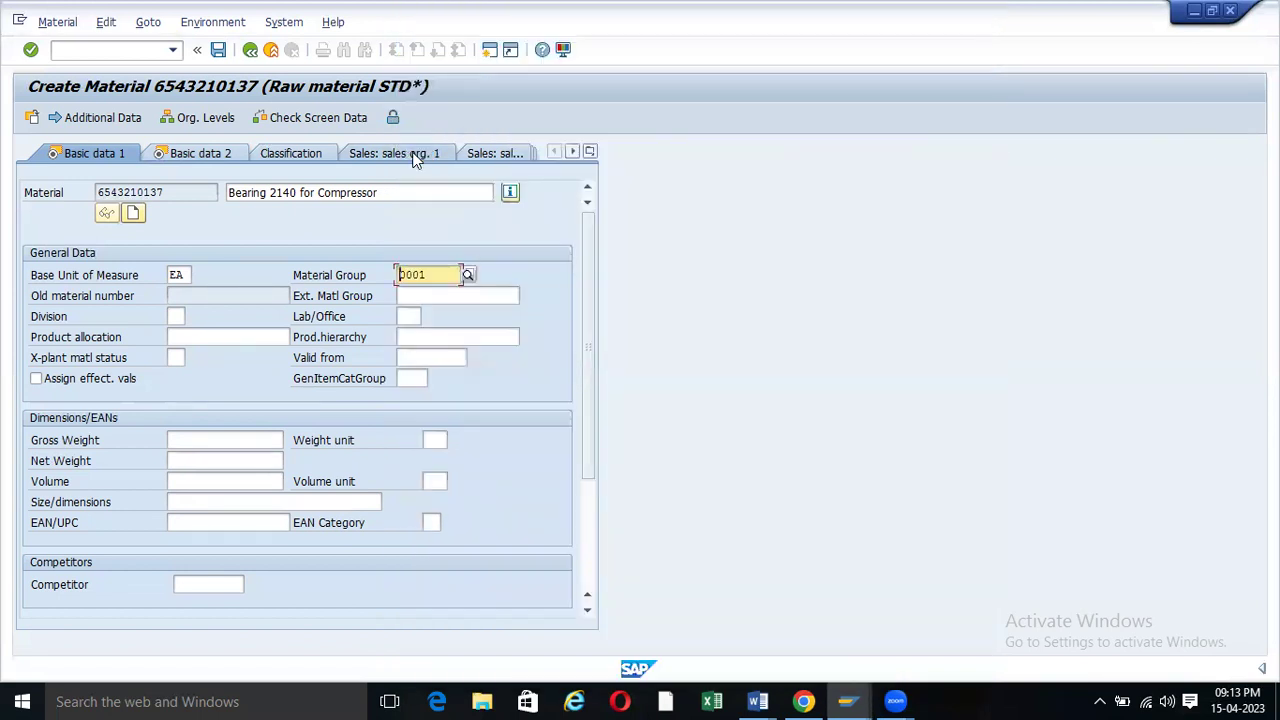
{"action": "key", "text": "Return"}
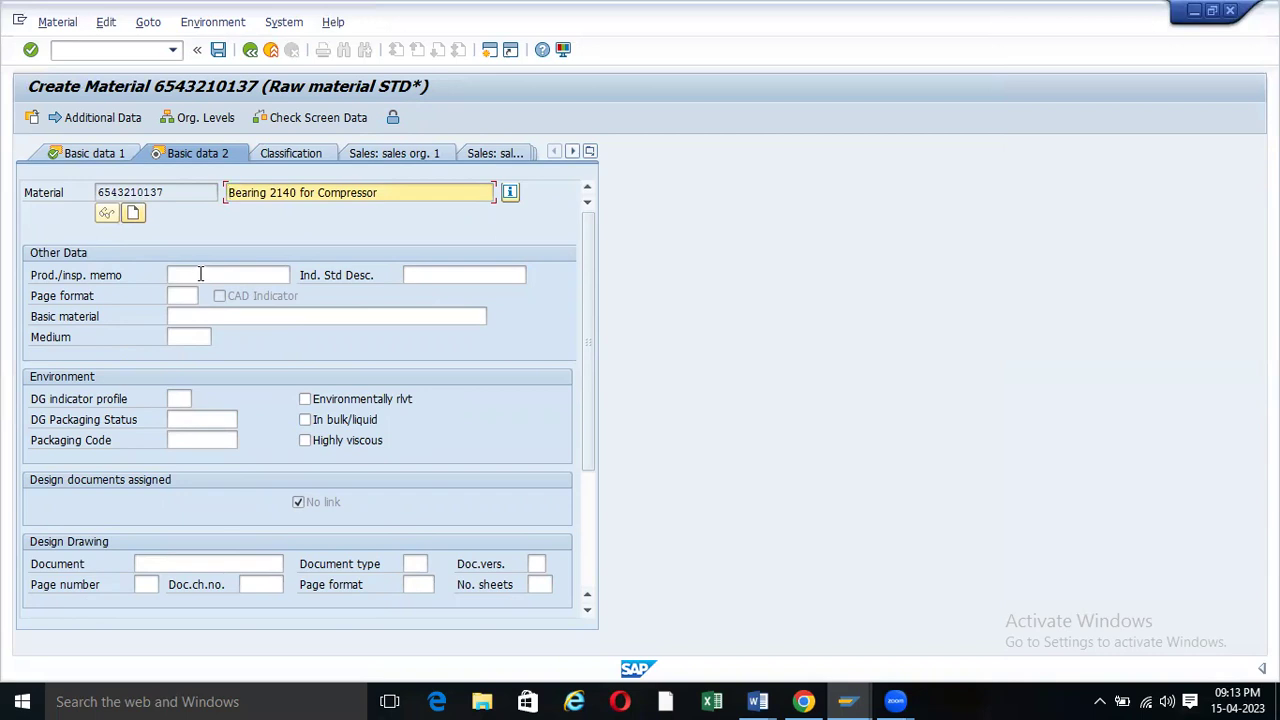
- Continue from Basic data 2 to the Purchasing view and set the purchasing group to Z00
{"action": "key", "text": "Return"}
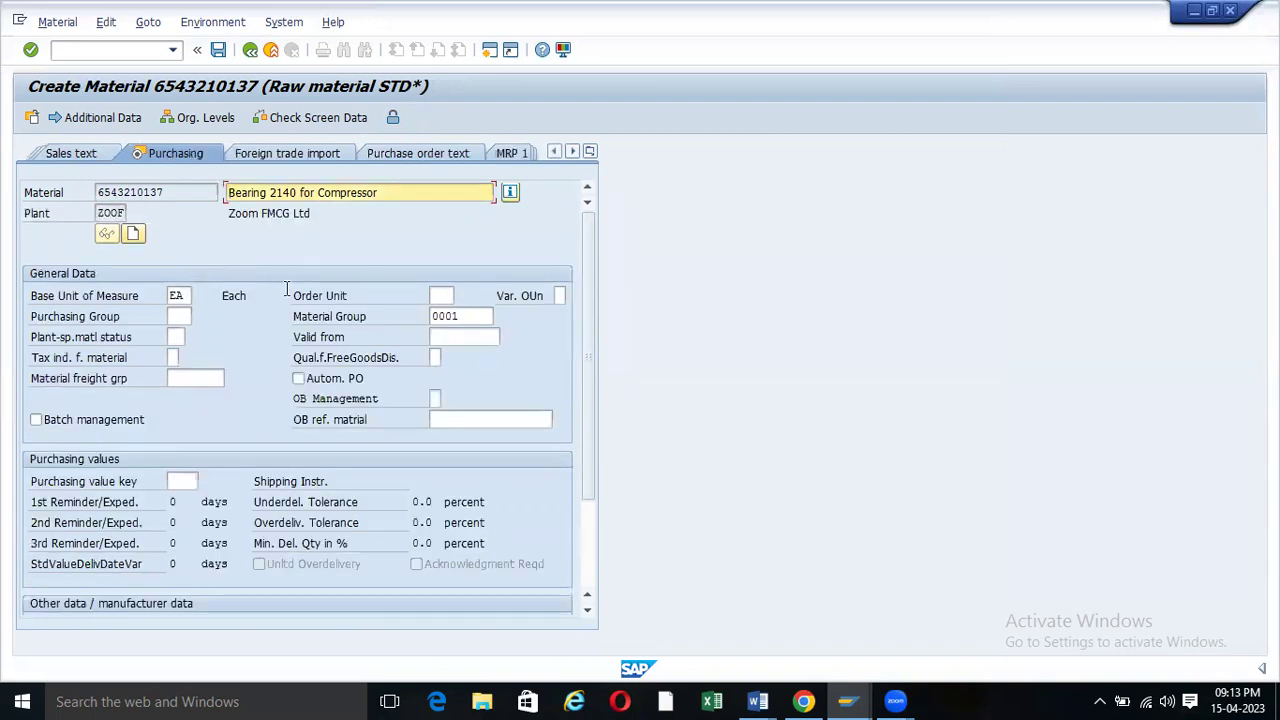
{"action": "left_click", "coordinate": [178, 316]}
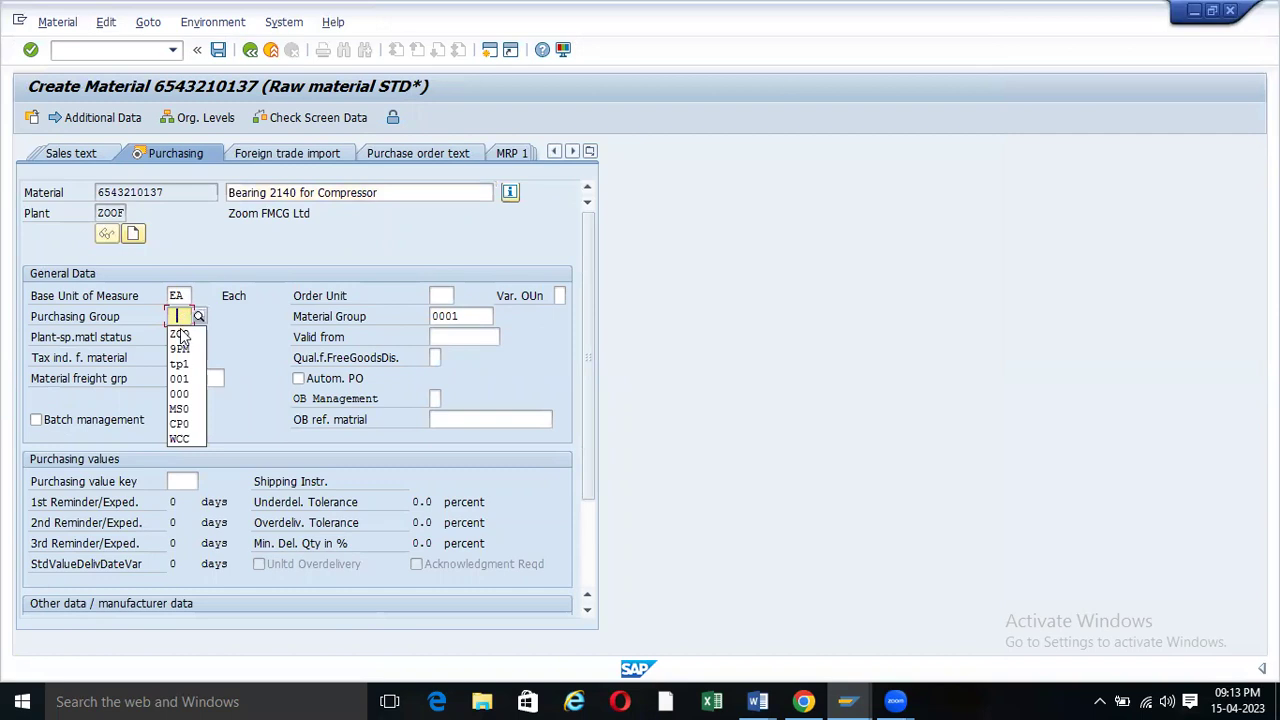
{"action": "left_click", "coordinate": [183, 333]}
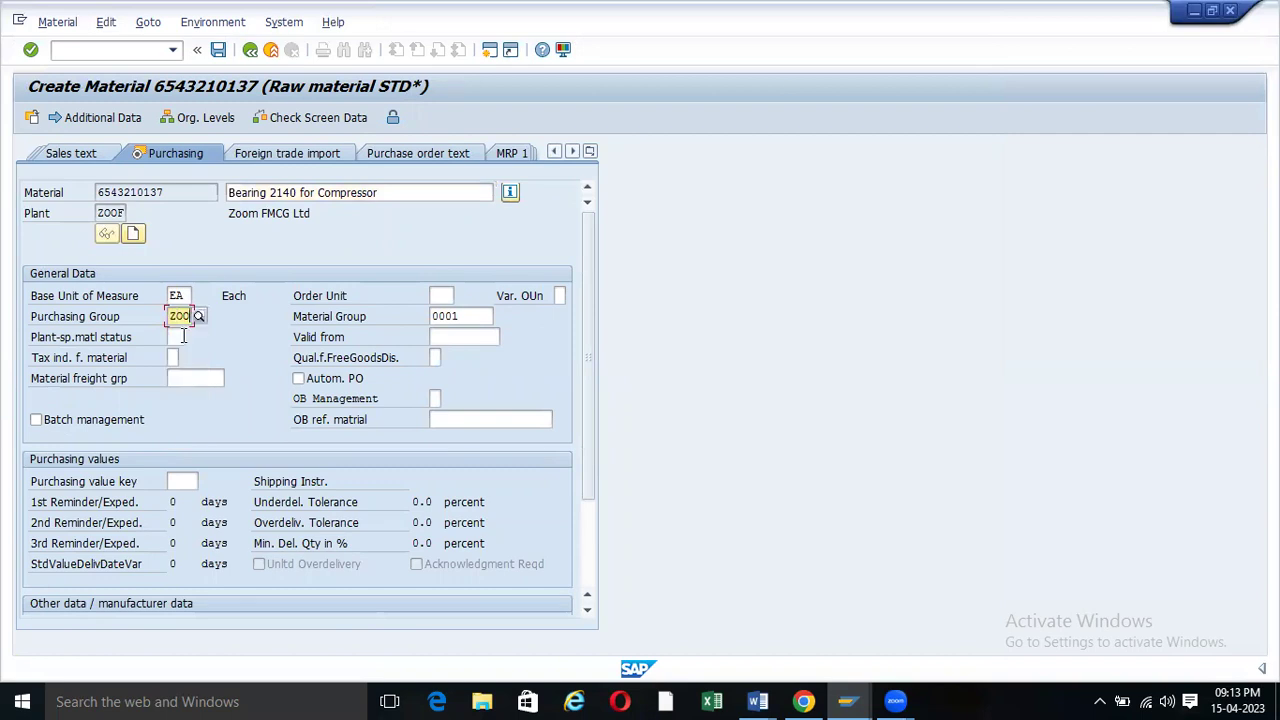
- Switch to the Word document Purchase Org. Case, check the purchase group in the organization chart, and return to SAP
{"action": "left_click", "coordinate": [757, 701]}
{"action": "left_click", "coordinate": [659, 604]}
{"action": "scroll", "coordinate": [831, 251], "scroll_direction": "up", "scroll_amount": 1}
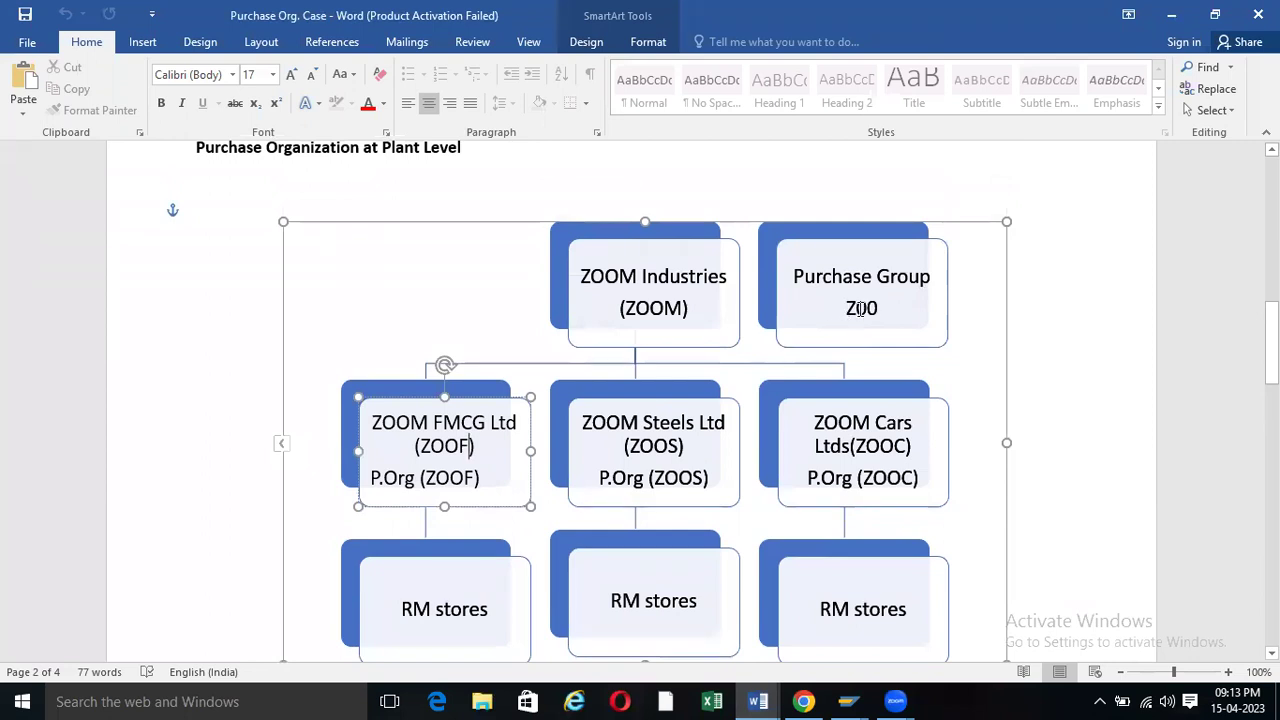
{"action": "left_click", "coordinate": [848, 701]}
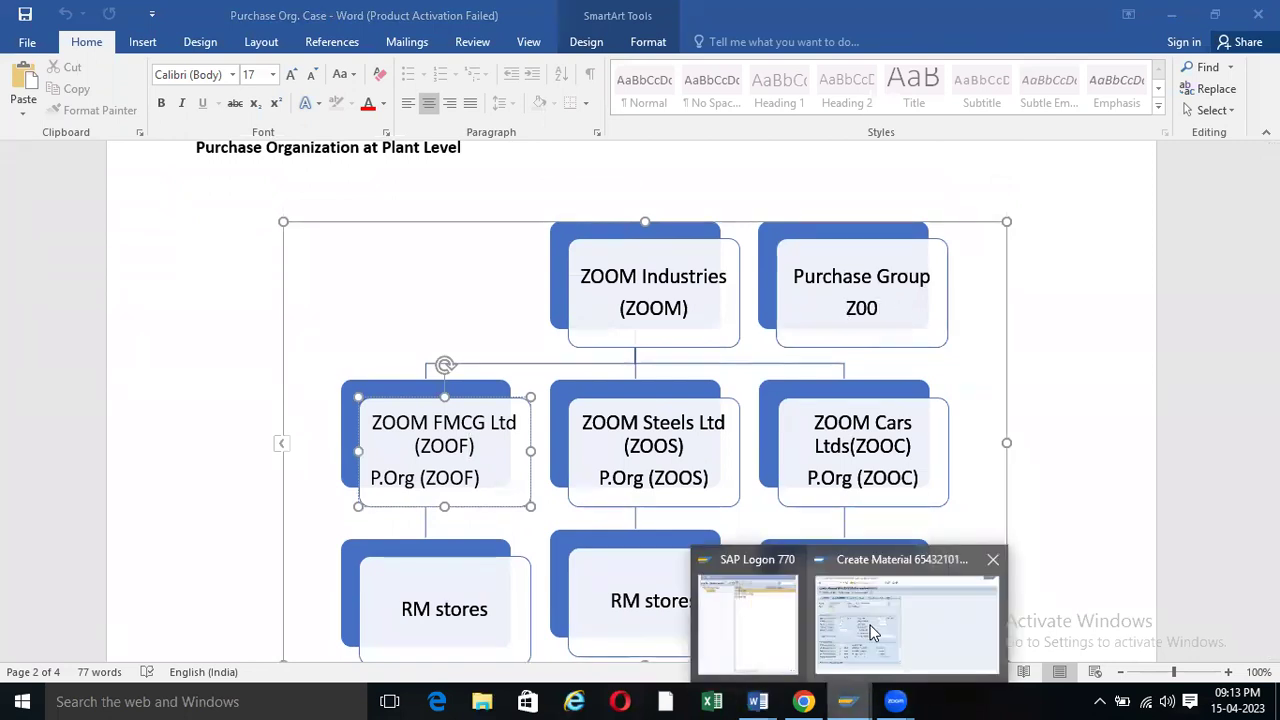
{"action": "left_click", "coordinate": [915, 625]}
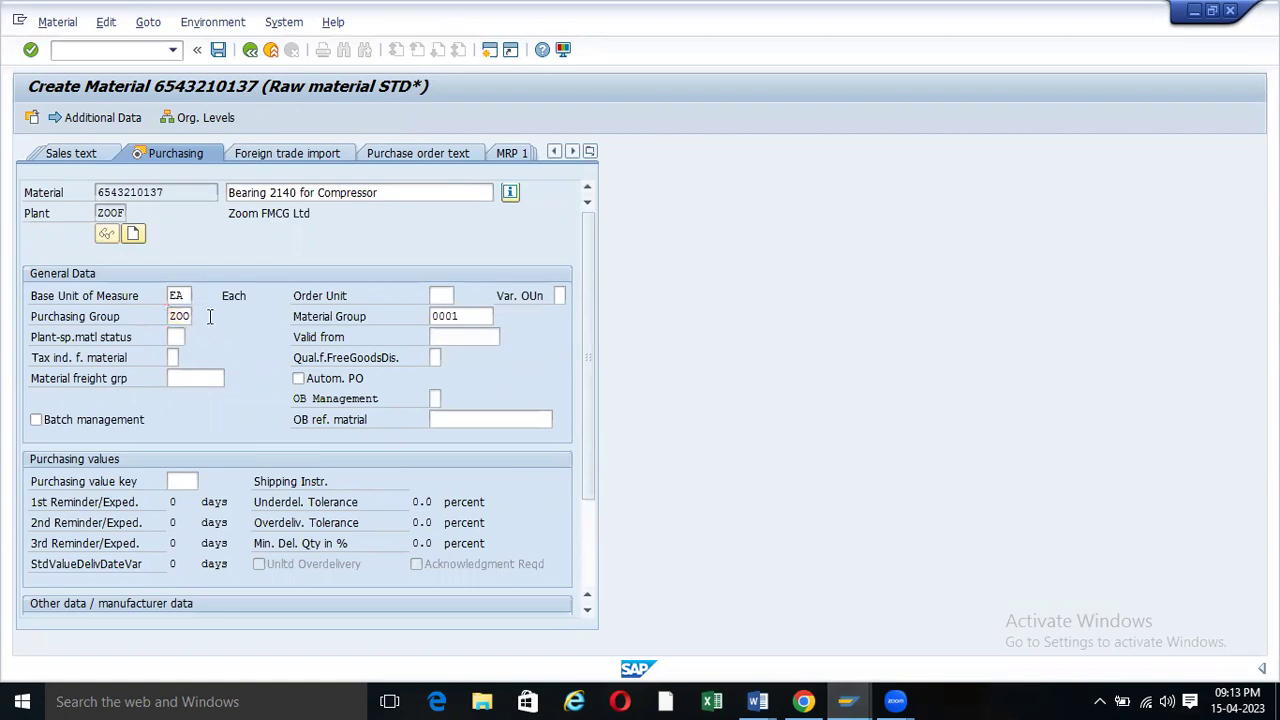
- Confirm the purchasing data, check the storage location in Plant data / stor. 1, and continue to the Accounting 1 view
{"action": "key", "text": "Return"}
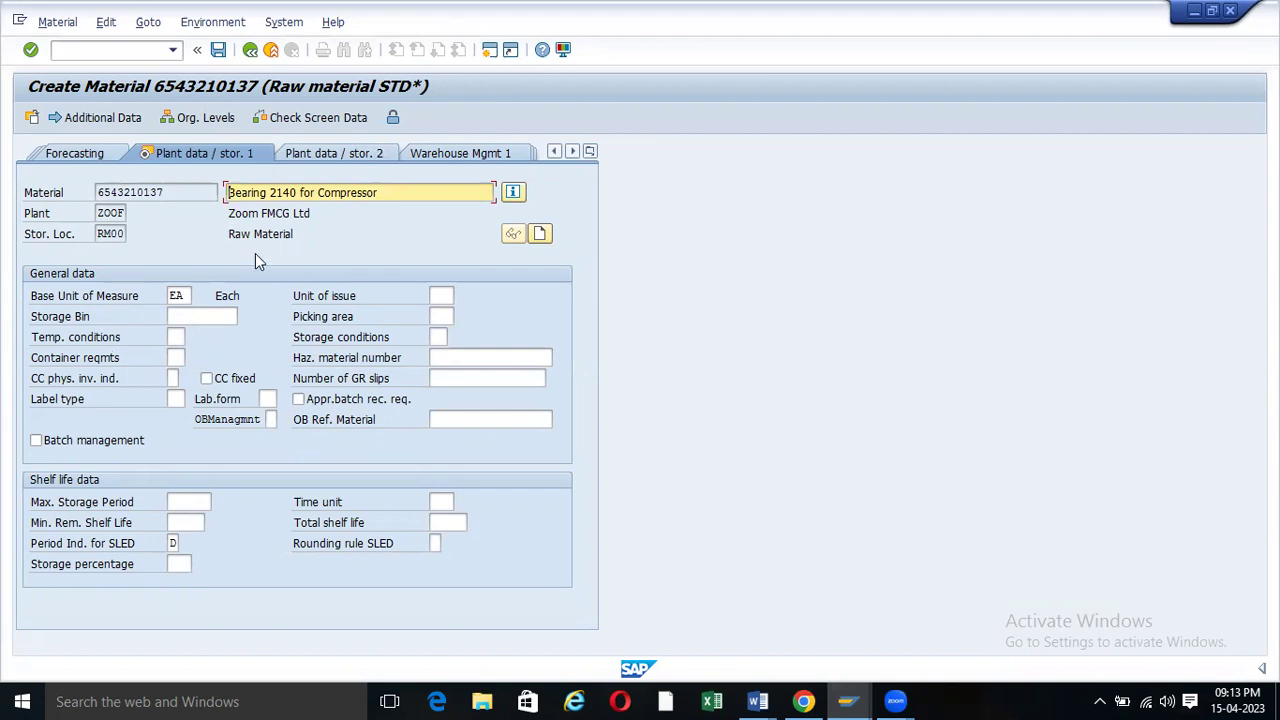
{"action": "left_click", "coordinate": [103, 233]}
{"action": "left_click_drag", "start_coordinate": [101, 233], "coordinate": [128, 237]}
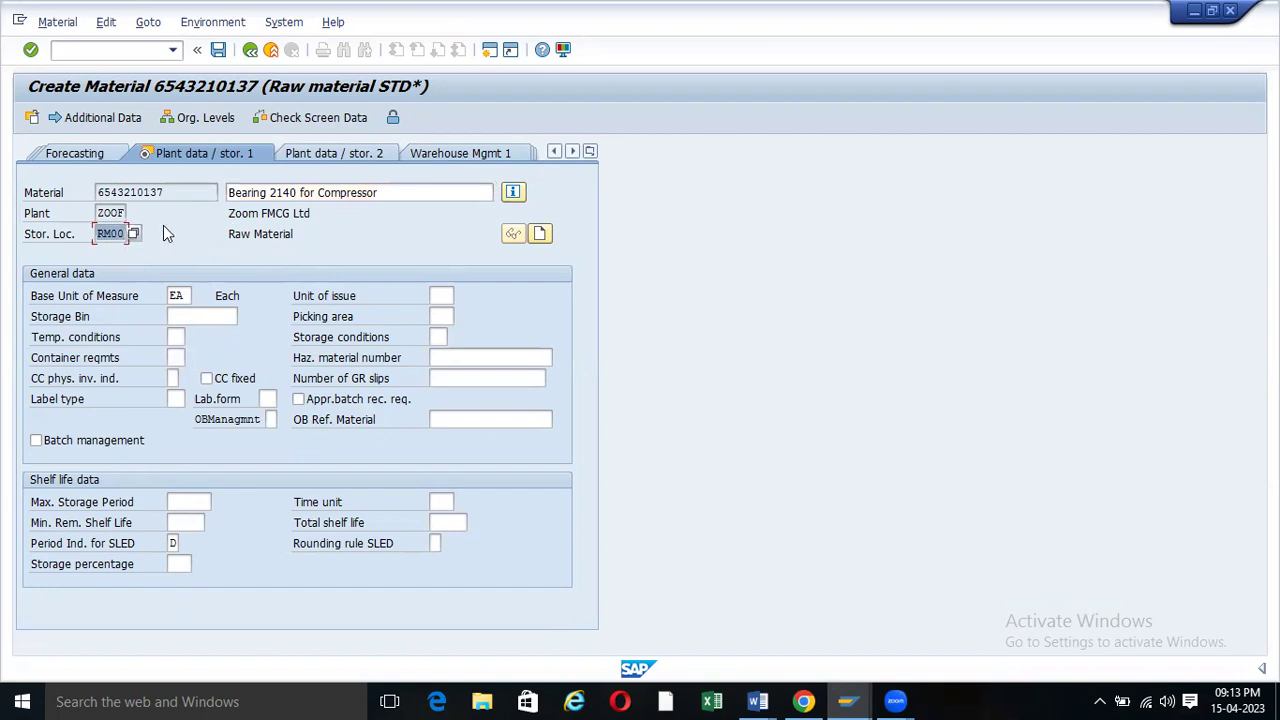
{"action": "key", "text": "Return"}
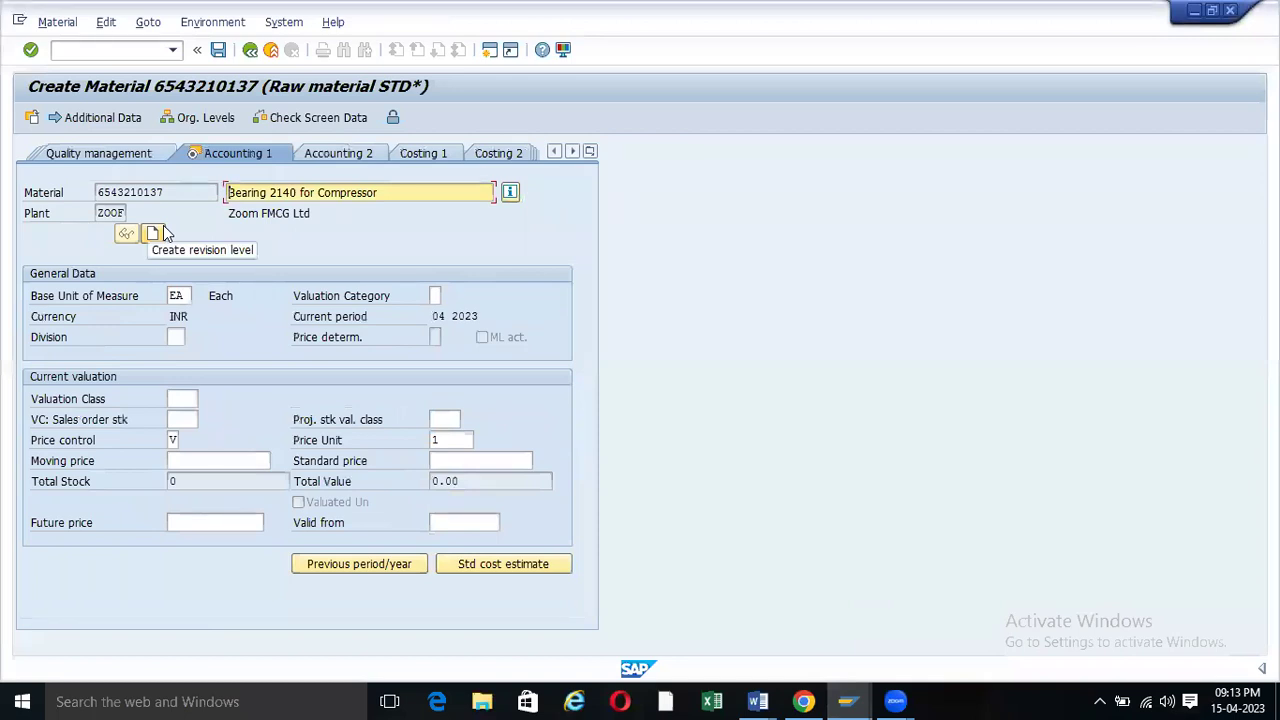
- Set the valuation class to 3000 Raw materials 1 from the list of valuation classes
{"action": "left_click", "coordinate": [182, 399]}
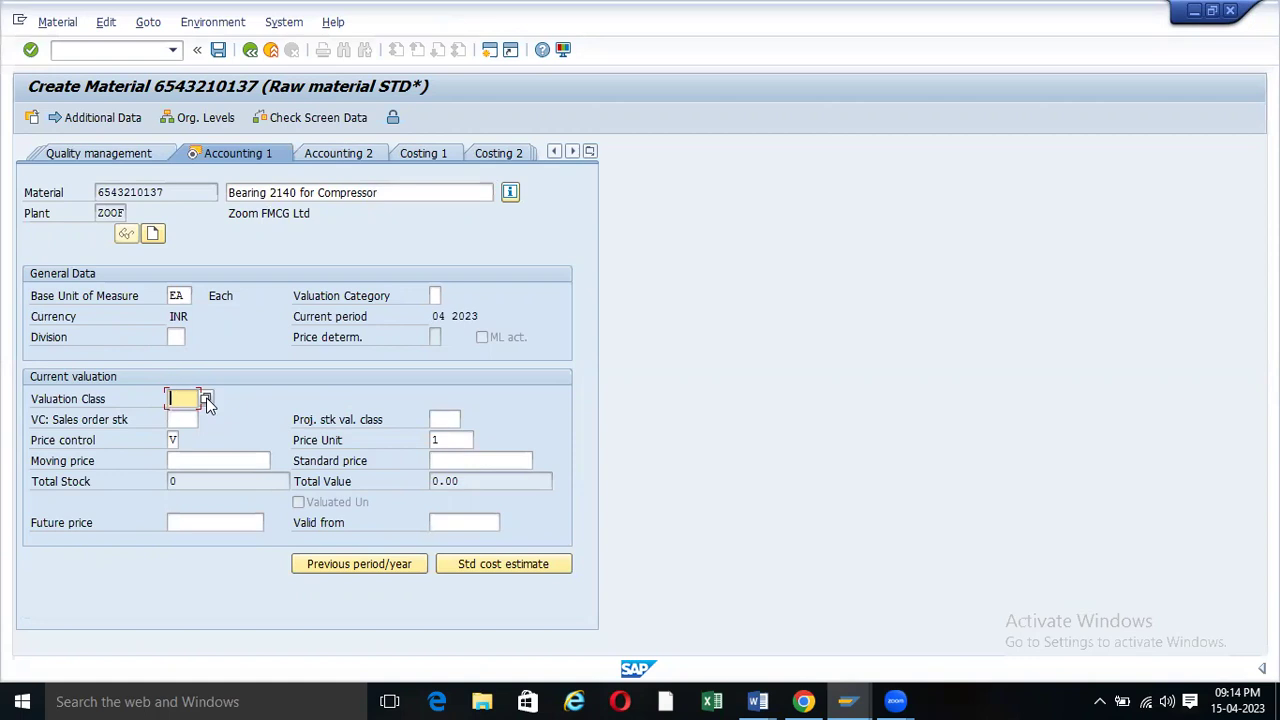
{"action": "left_click", "coordinate": [206, 399]}
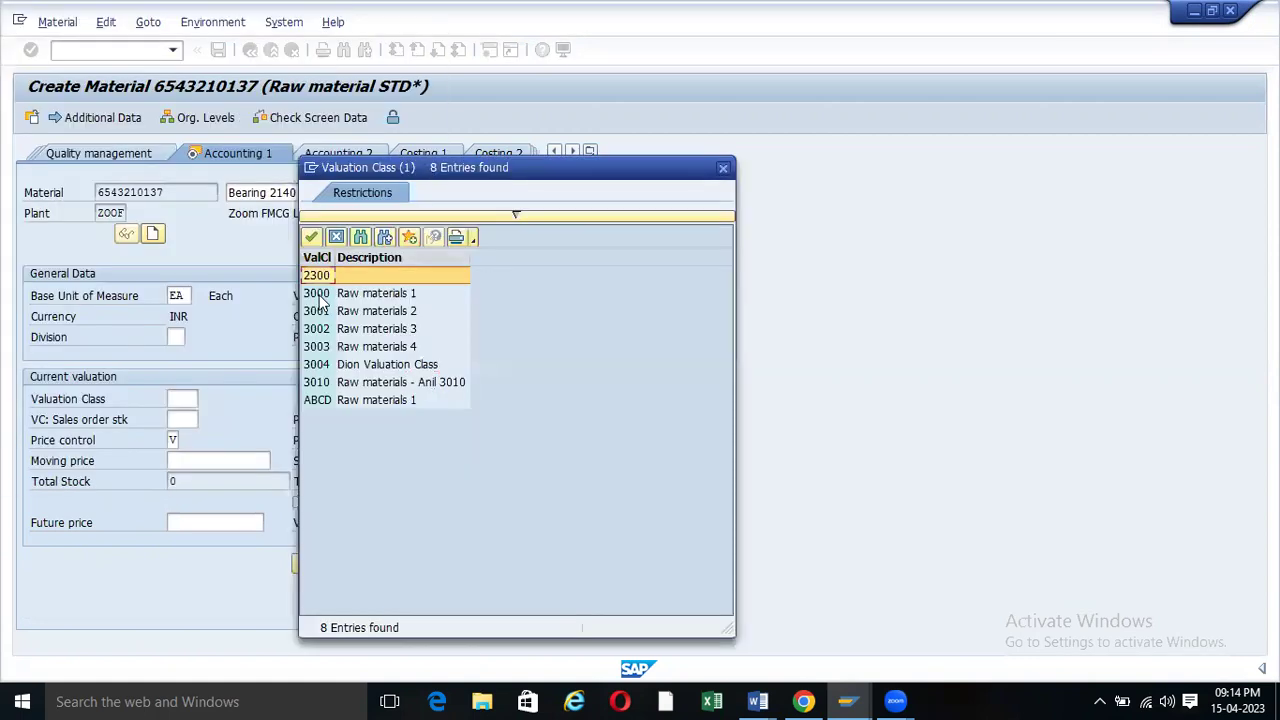
{"action": "left_click", "coordinate": [318, 300]}
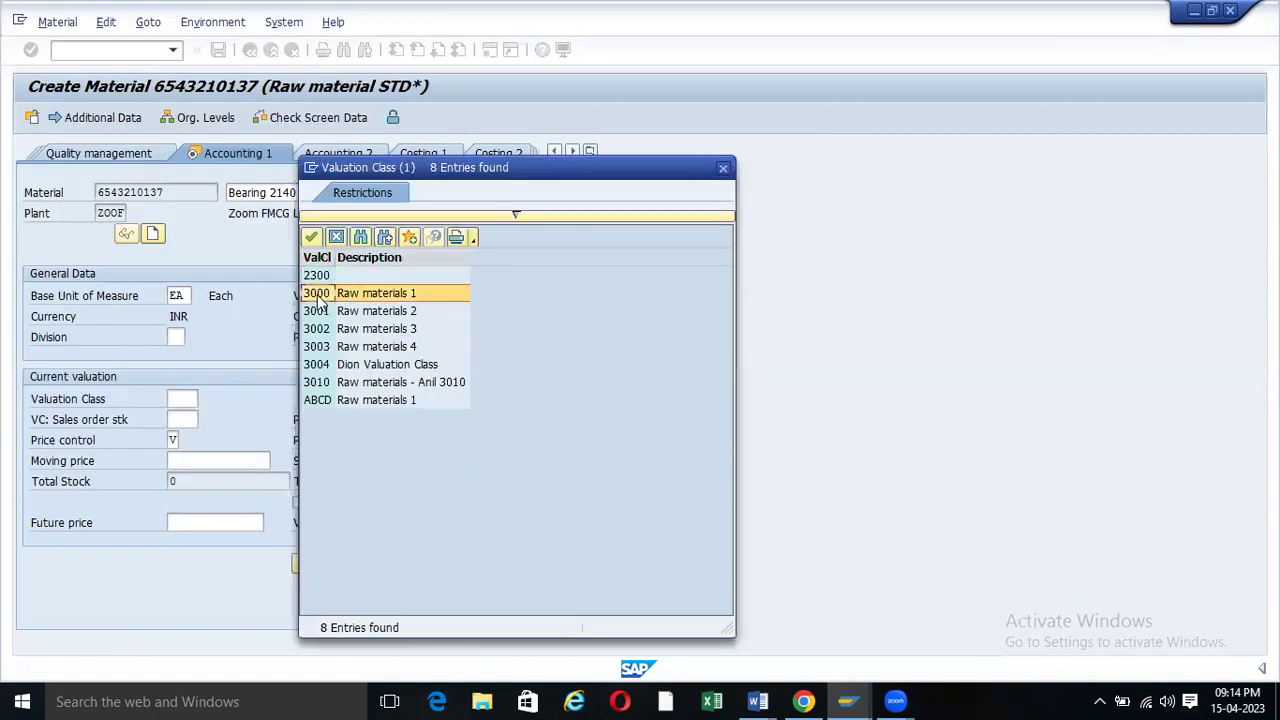
{"action": "double_click", "coordinate": [316, 300]}
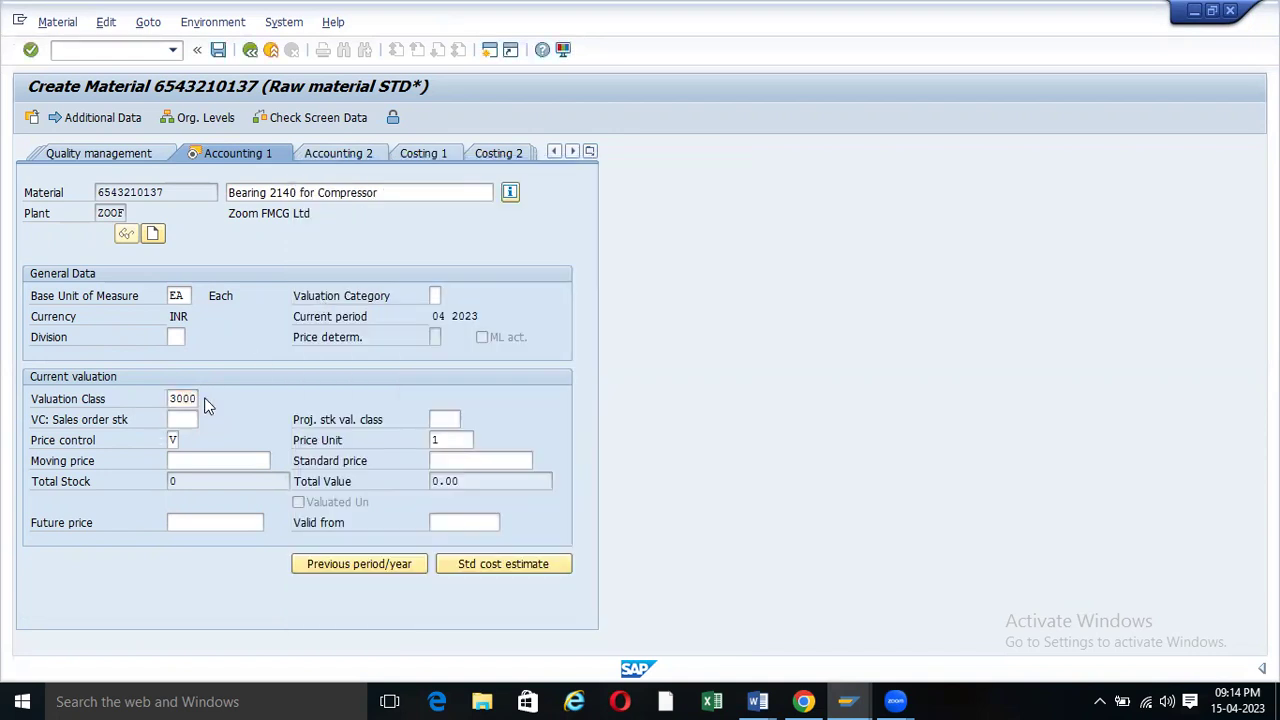
{"action": "left_click", "coordinate": [204, 398]}
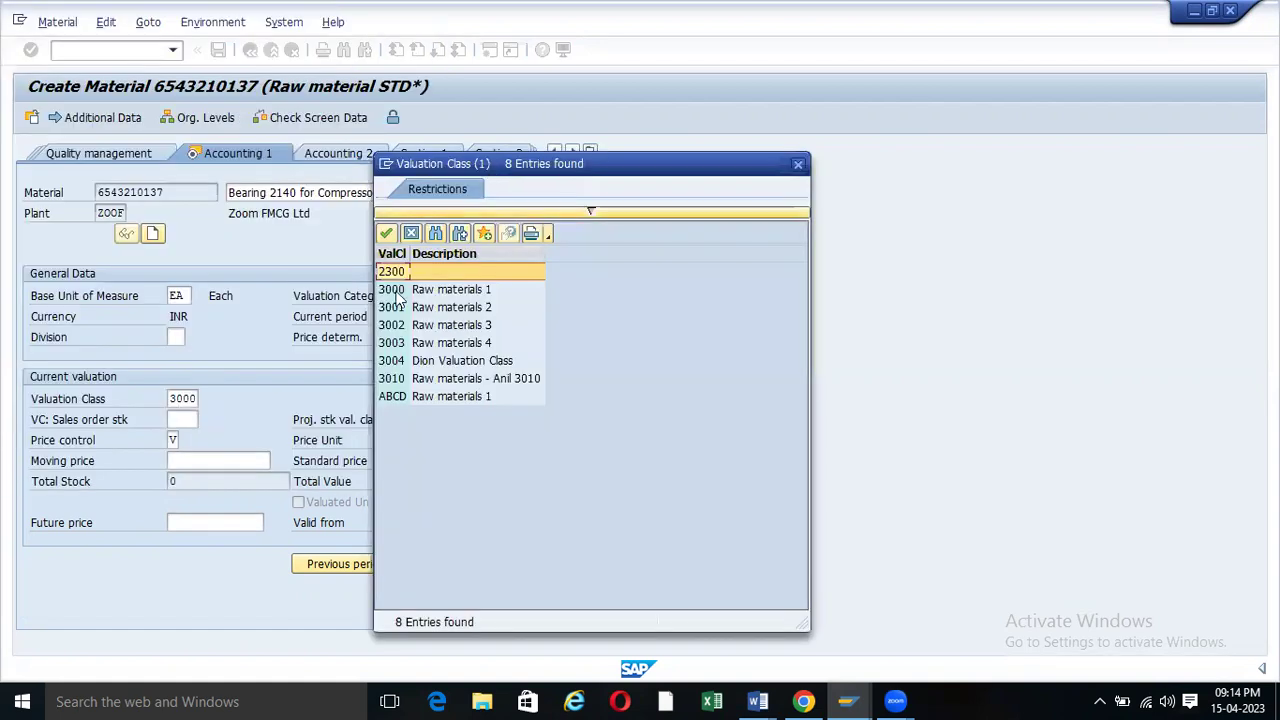
{"action": "left_click", "coordinate": [398, 292]}
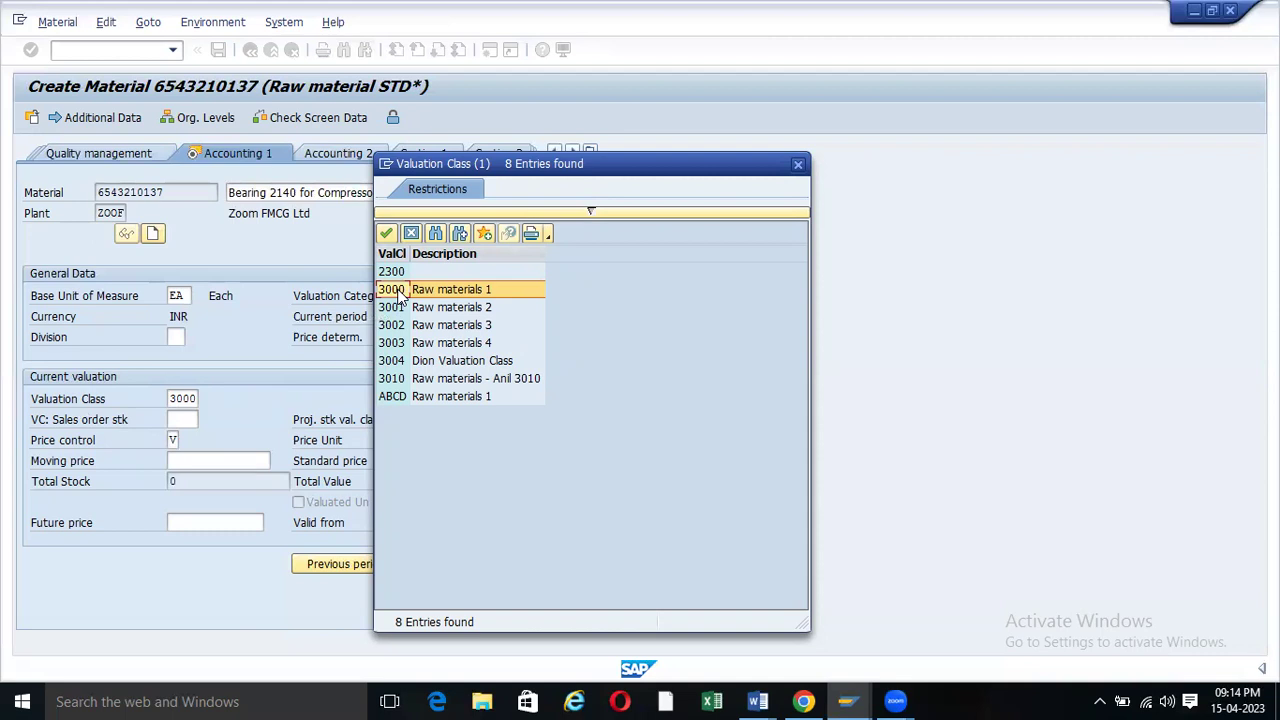
{"action": "double_click", "coordinate": [398, 293]}
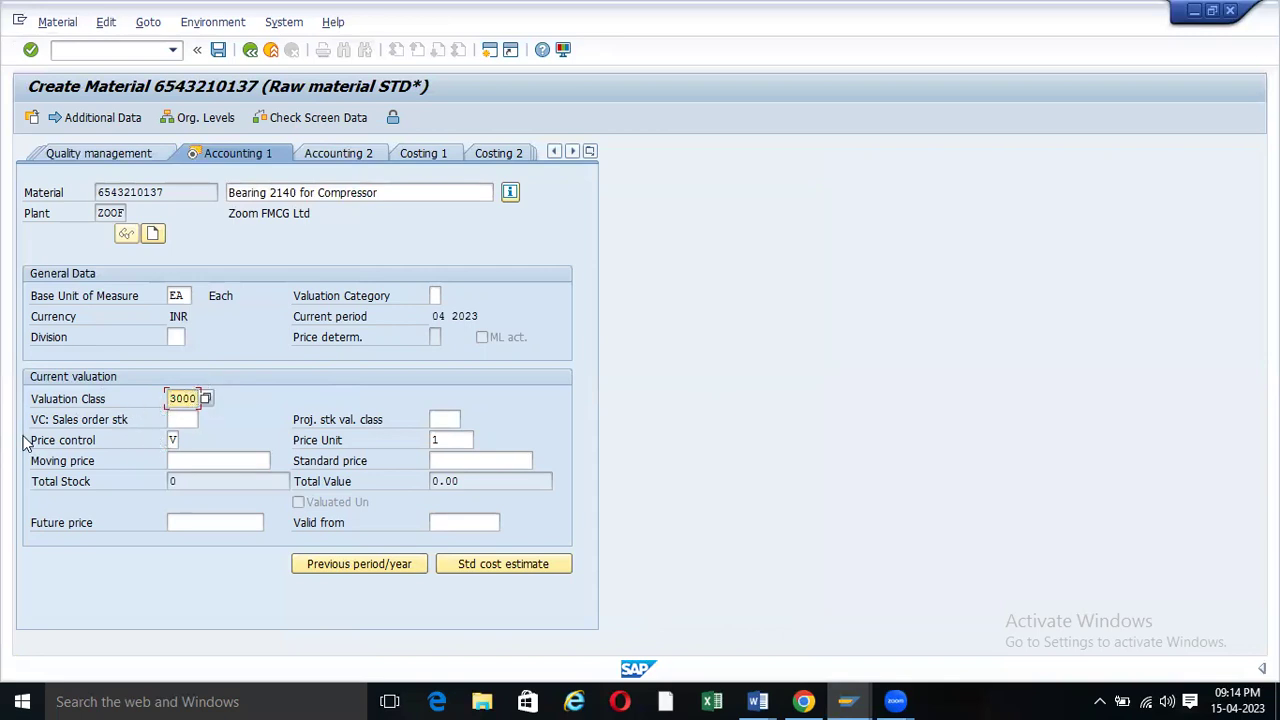
- Compare the price control indicators and choose V, moving average price/periodic unit price
{"action": "left_click", "coordinate": [185, 442]}
{"action": "left_click", "coordinate": [186, 441]}
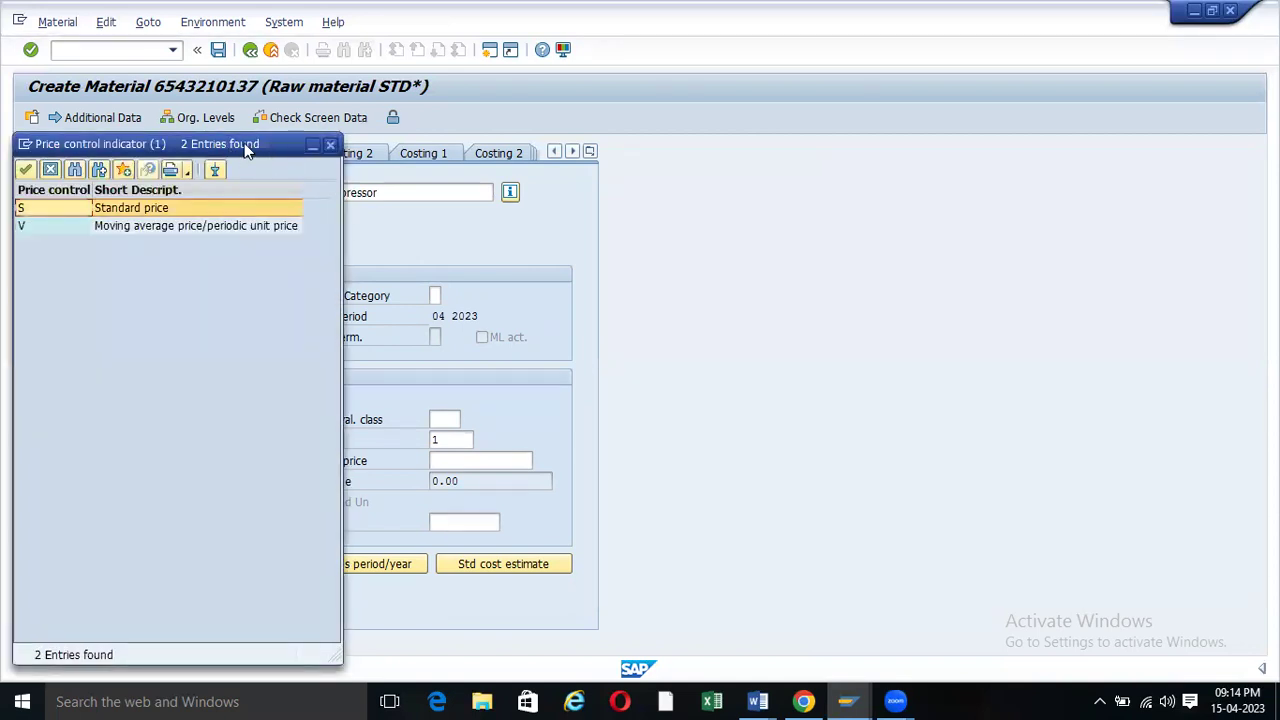
{"action": "left_click_drag", "start_coordinate": [247, 150], "coordinate": [849, 108]}
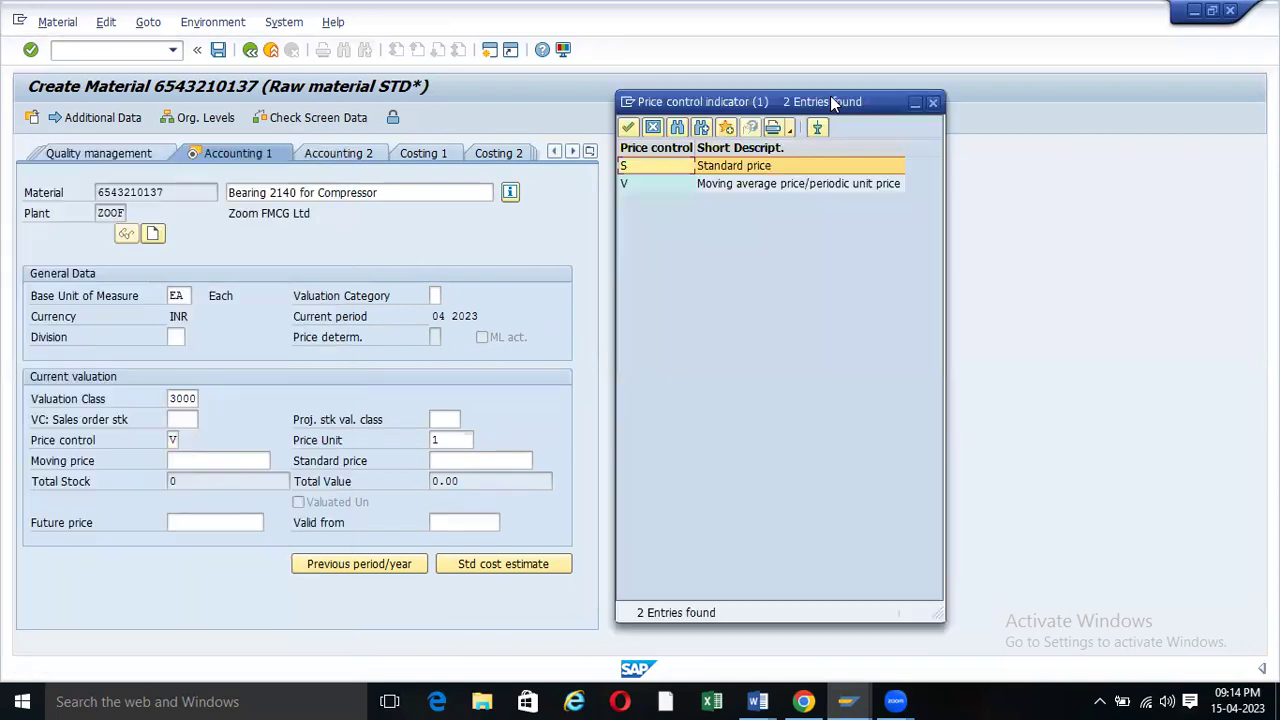
{"action": "left_click", "coordinate": [650, 185]}
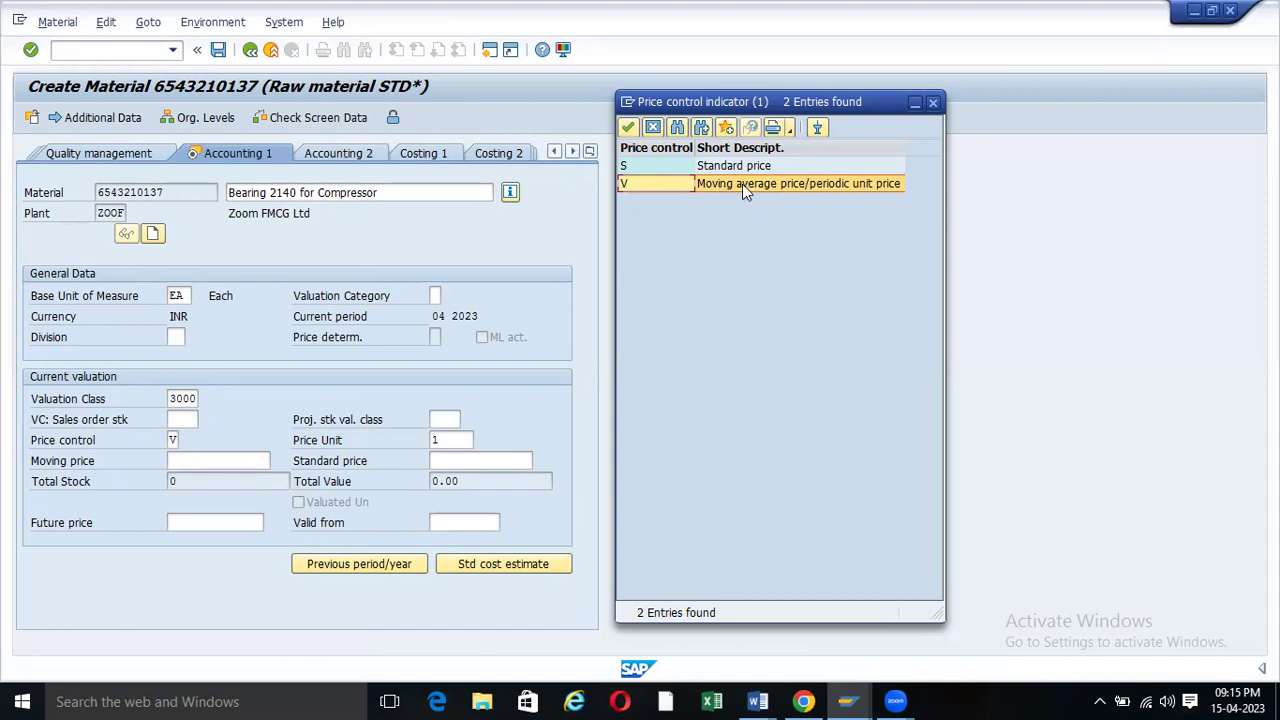
{"action": "left_click", "coordinate": [648, 167]}
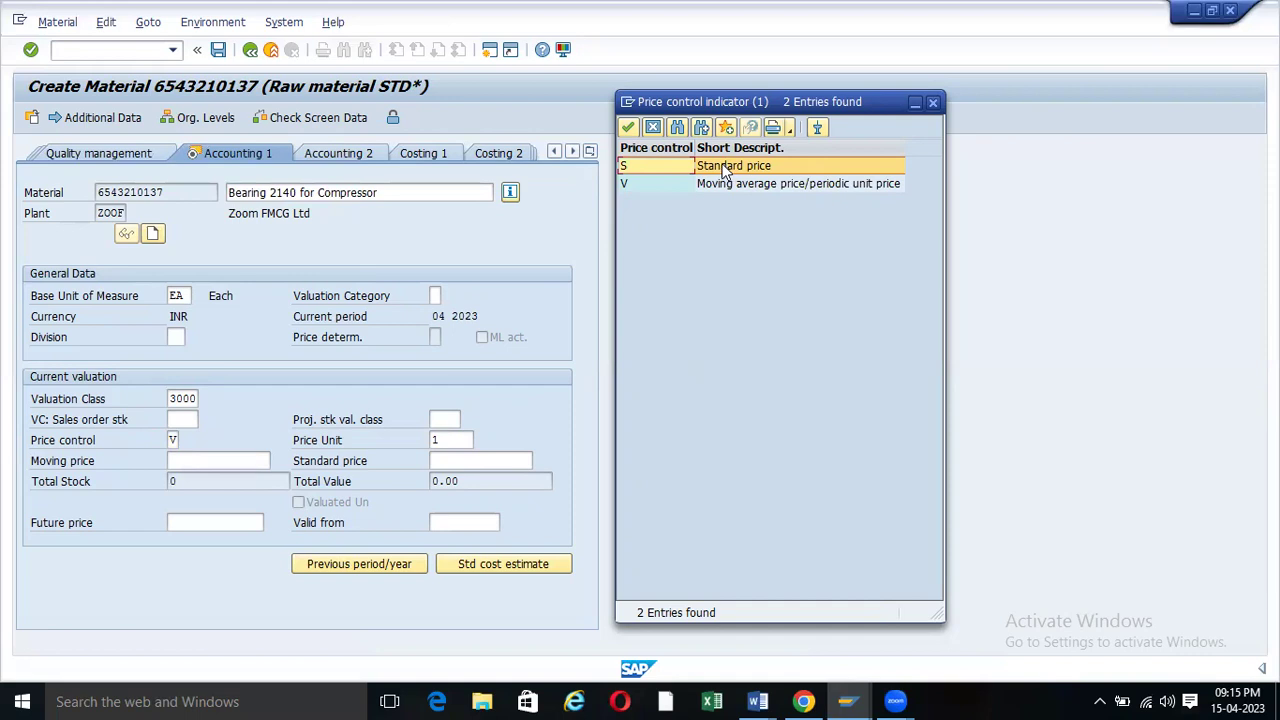
{"action": "left_click", "coordinate": [724, 170]}
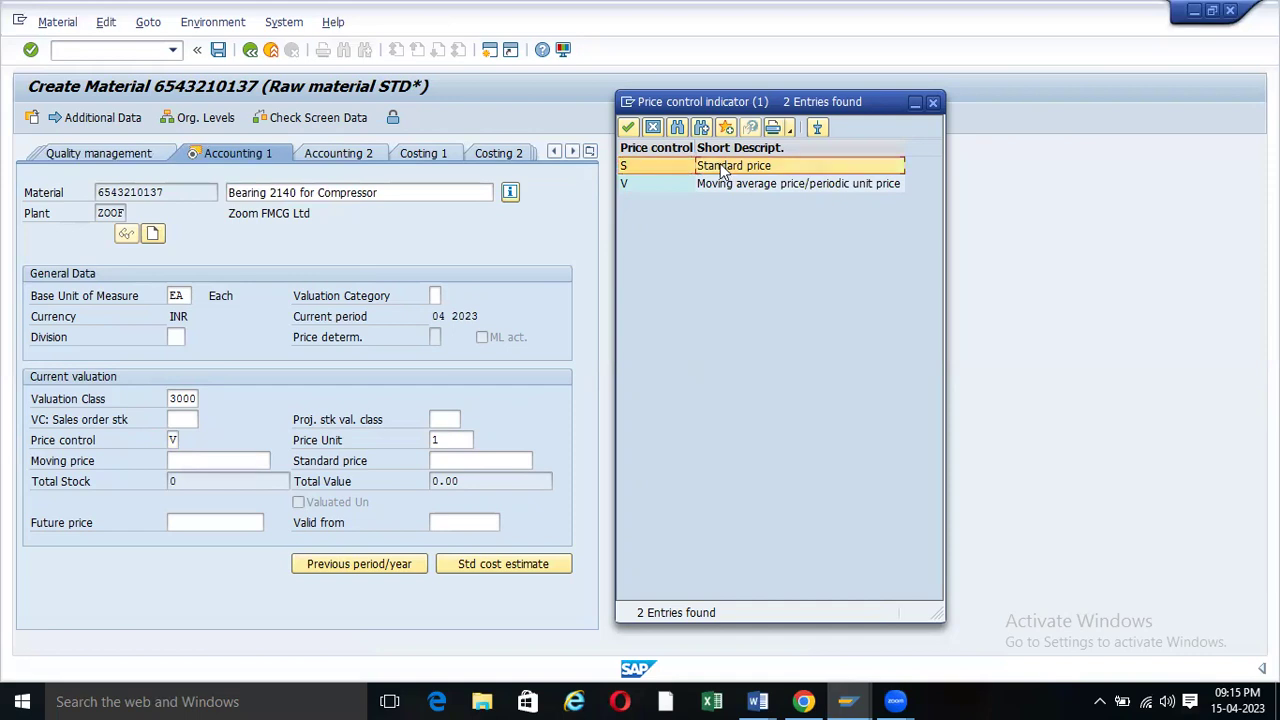
{"action": "left_click", "coordinate": [641, 184]}
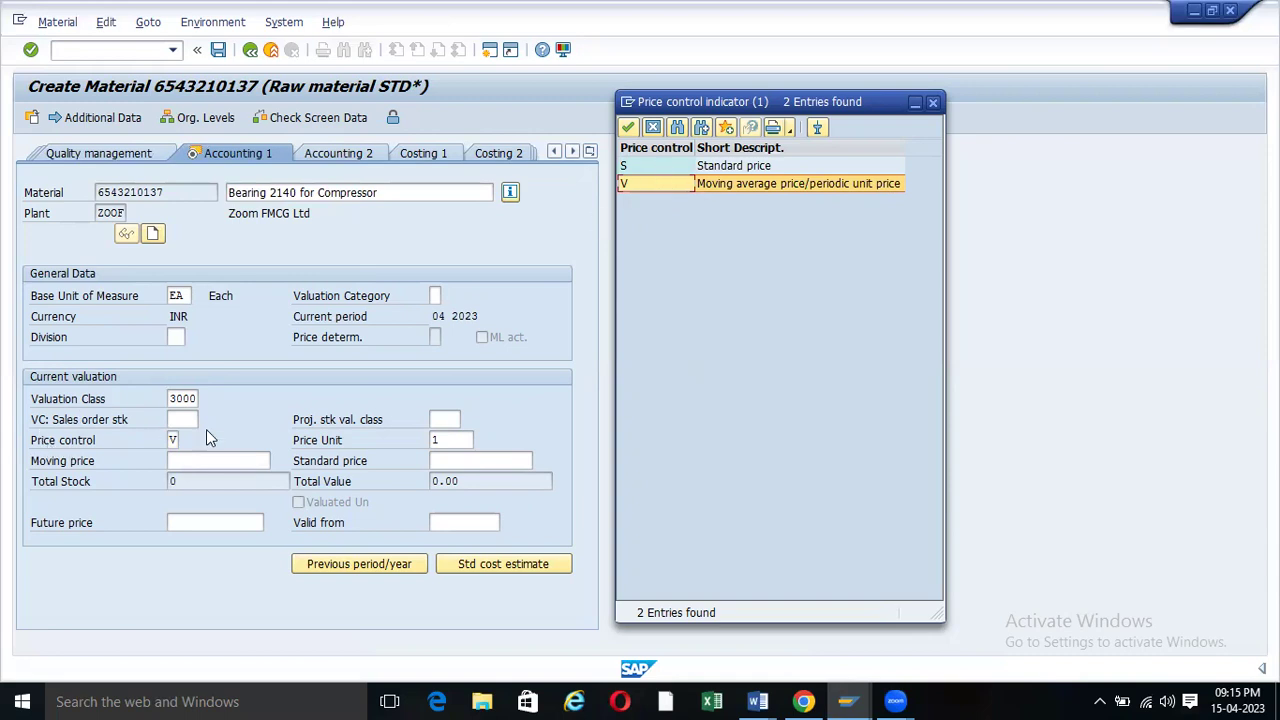
{"action": "left_click", "coordinate": [660, 183]}
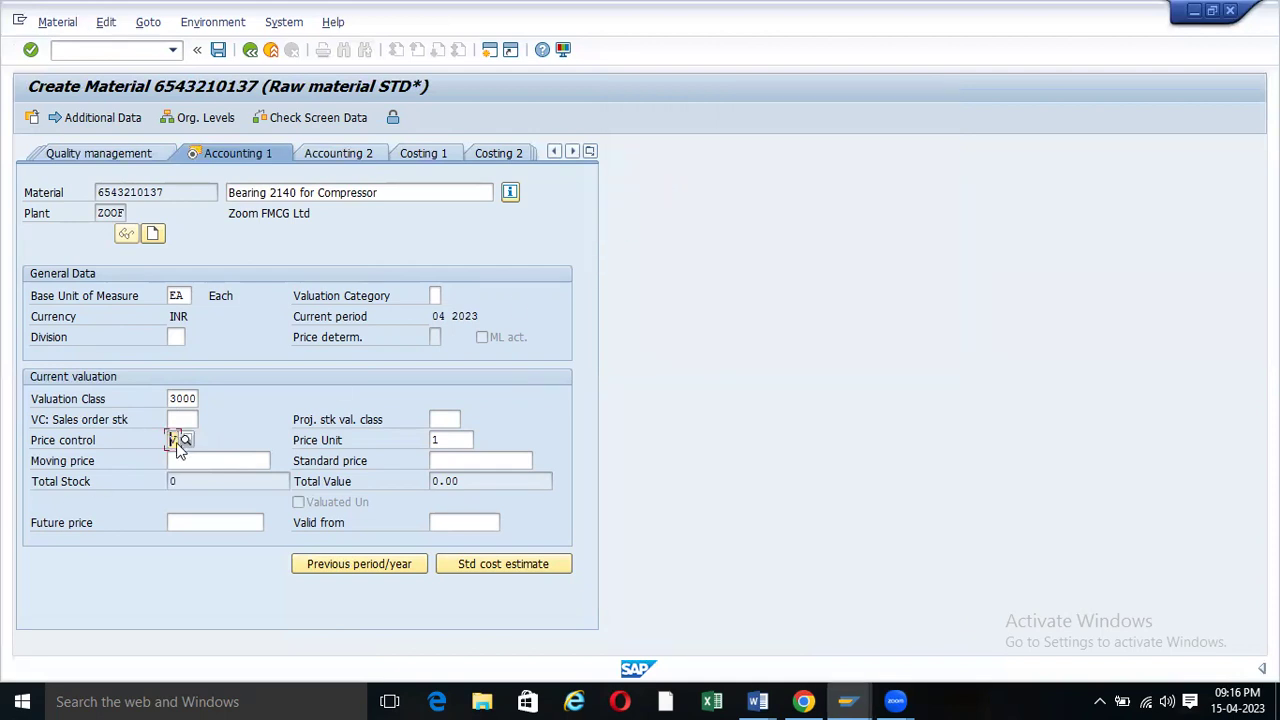
- Set the moving price to 10 and save the new material
{"action": "left_click", "coordinate": [189, 462]}
{"action": "type", "text": "10"}
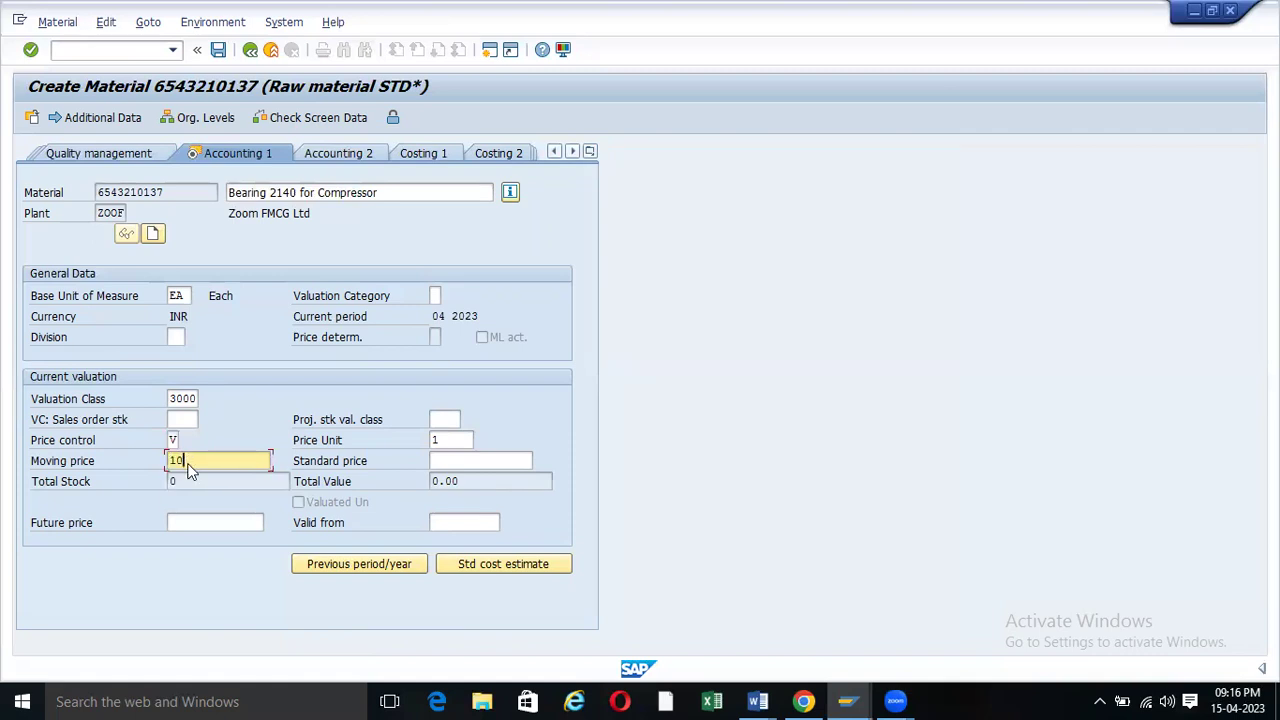
{"action": "key", "text": "Return"}
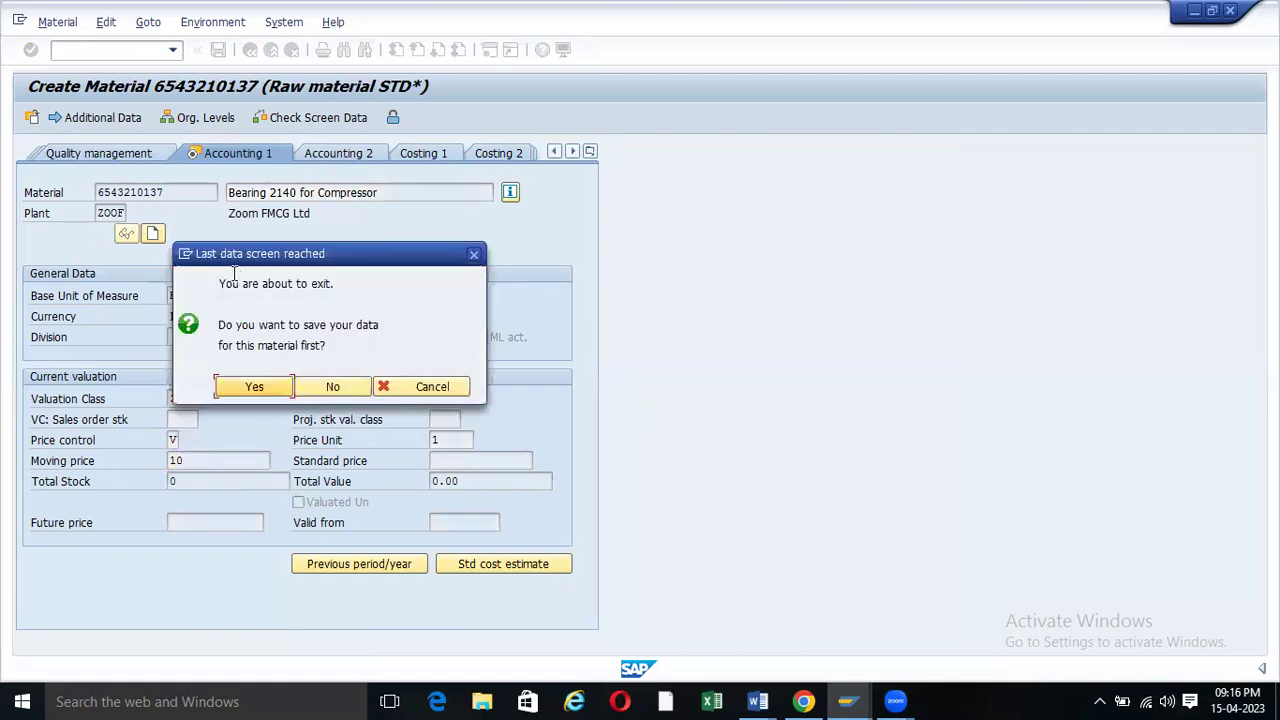
{"action": "left_click", "coordinate": [250, 388]}
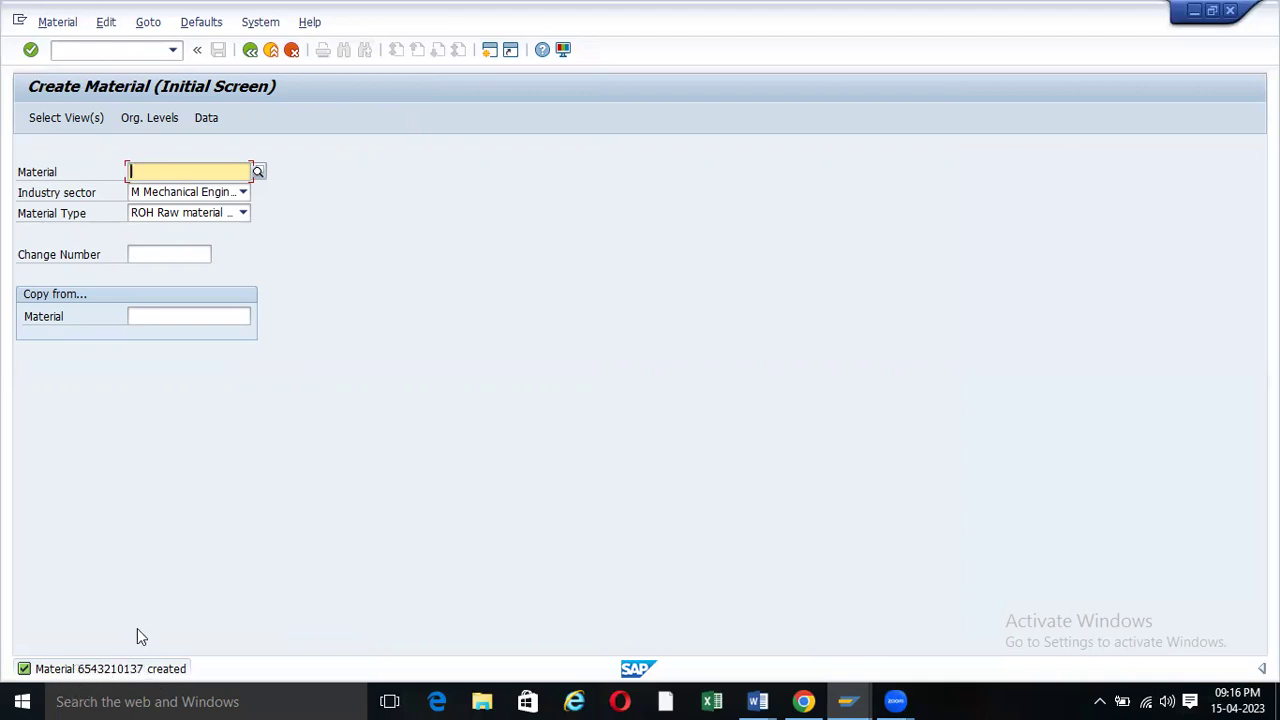
- Leave material creation and start transaction MM02 - Immediately for changing a material
{"action": "left_click", "coordinate": [300, 90]}
{"action": "key", "text": "F3"}
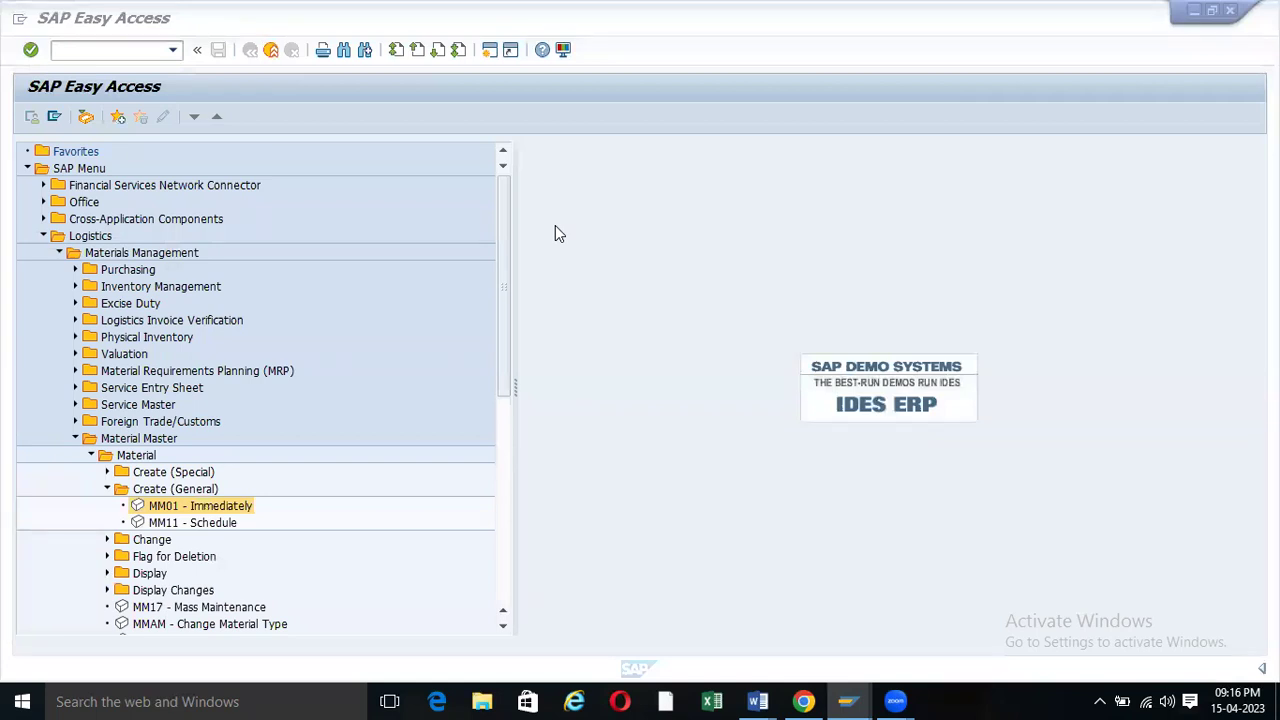
{"action": "left_click", "coordinate": [108, 489]}
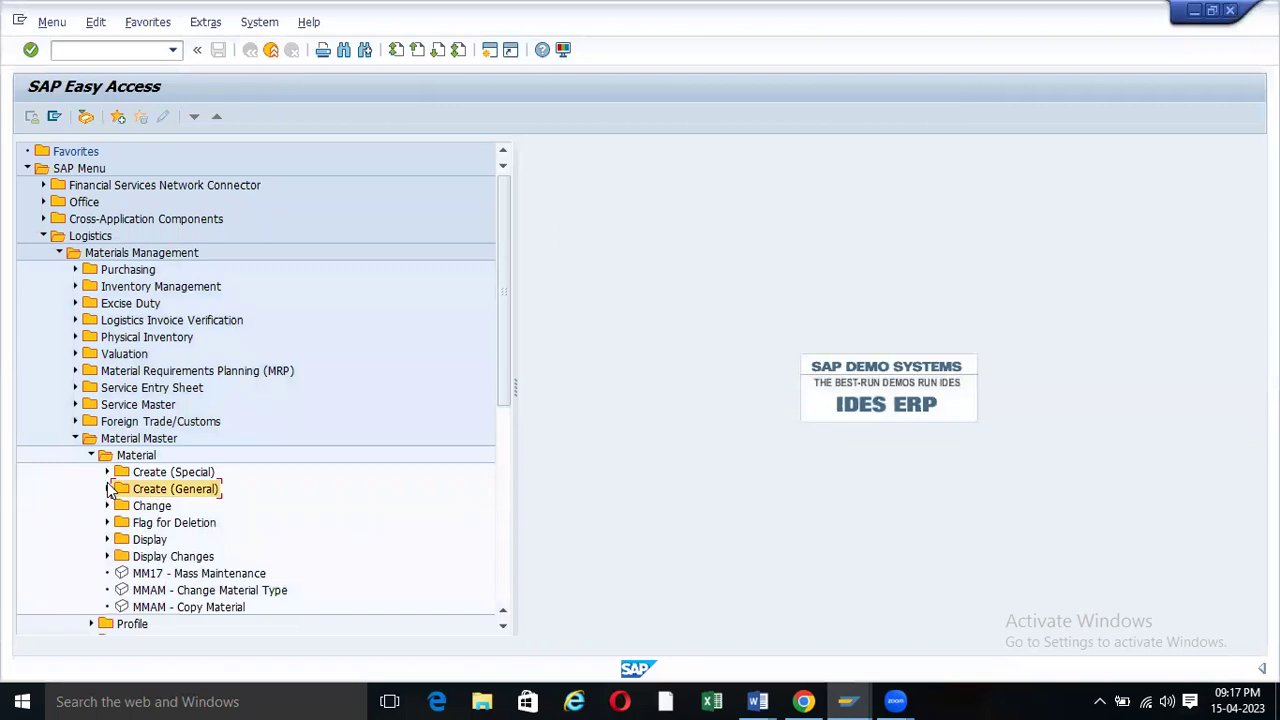
{"action": "left_click", "coordinate": [108, 506]}
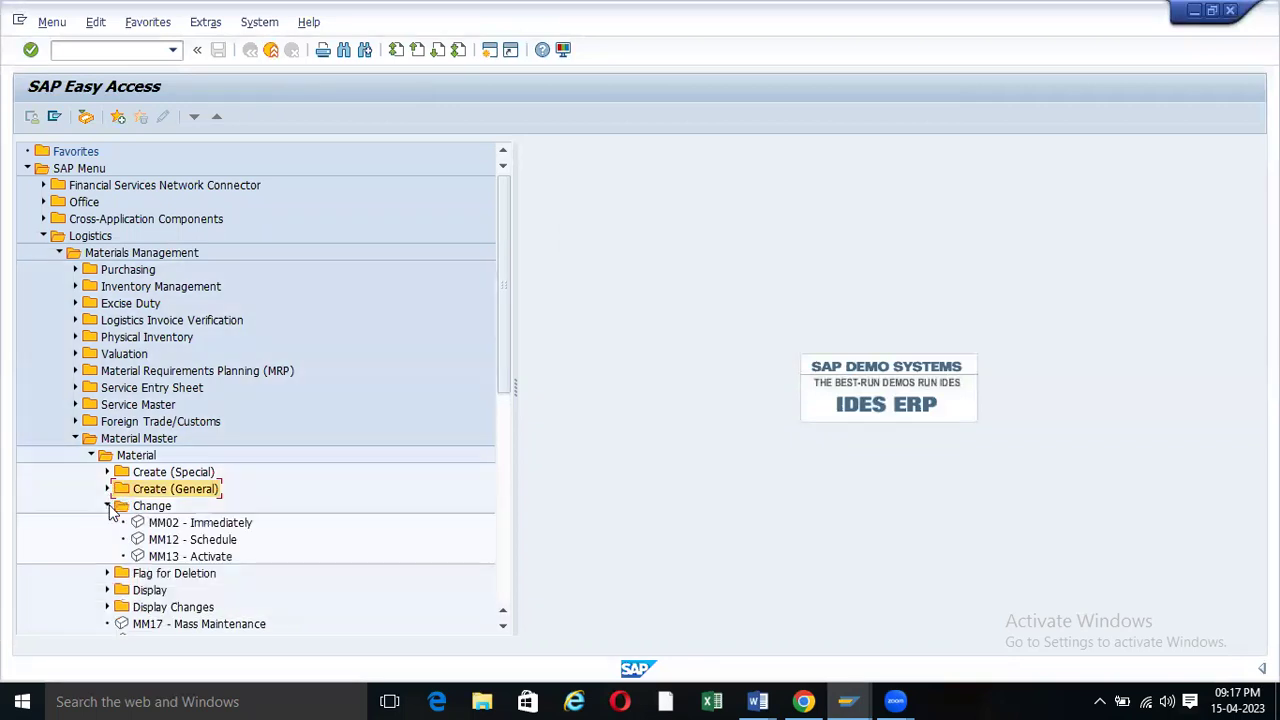
{"action": "double_click", "coordinate": [170, 524]}
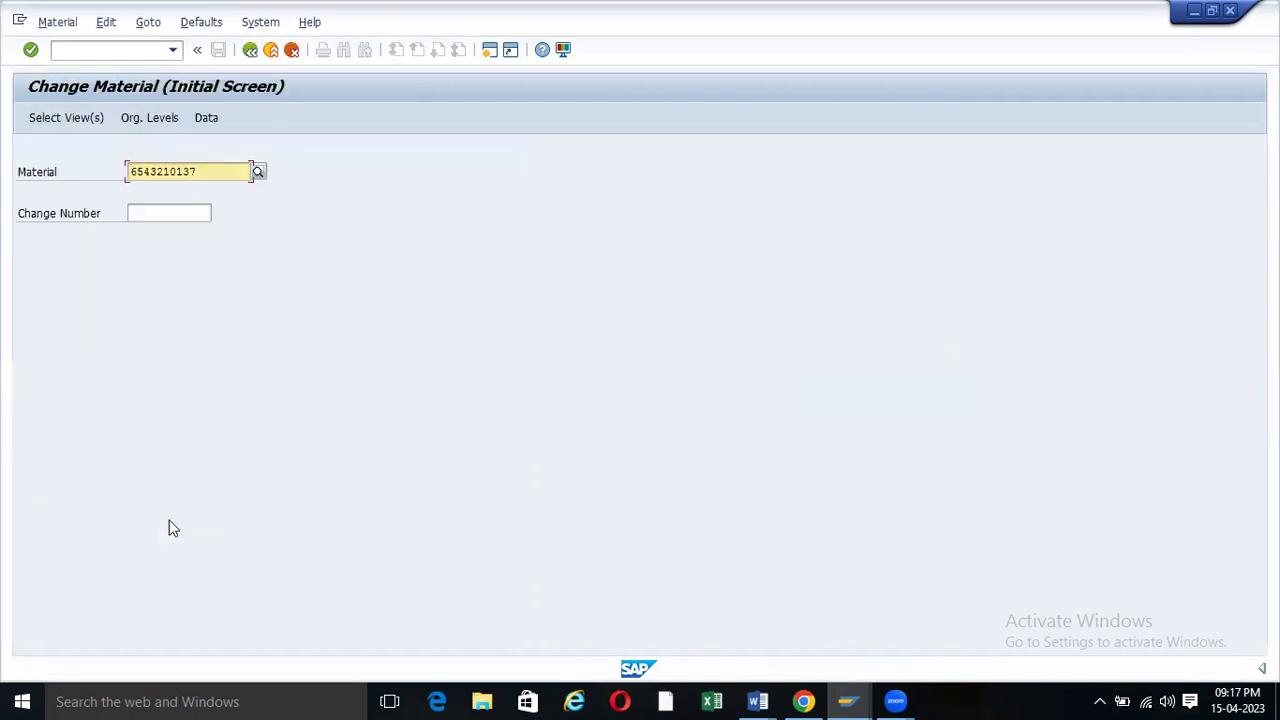
{"action": "left_click_drag", "start_coordinate": [222, 171], "coordinate": [60, 191]}
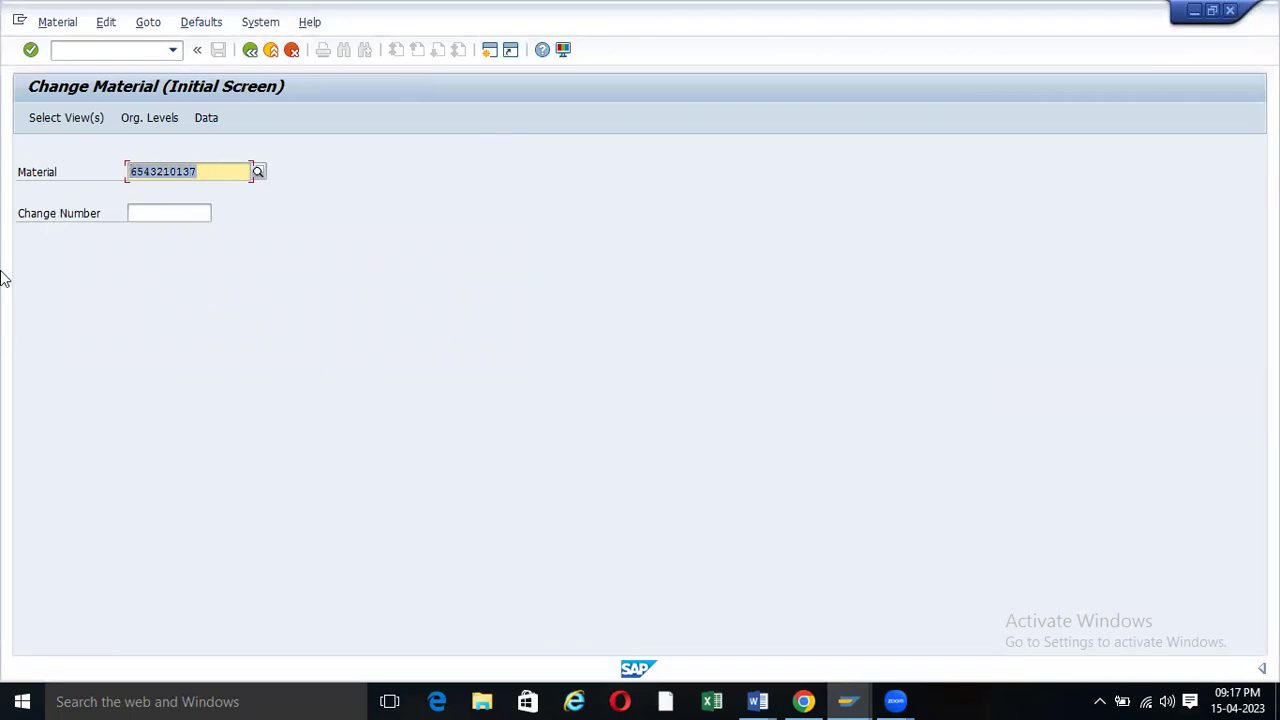
{"action": "key", "text": "Return"}
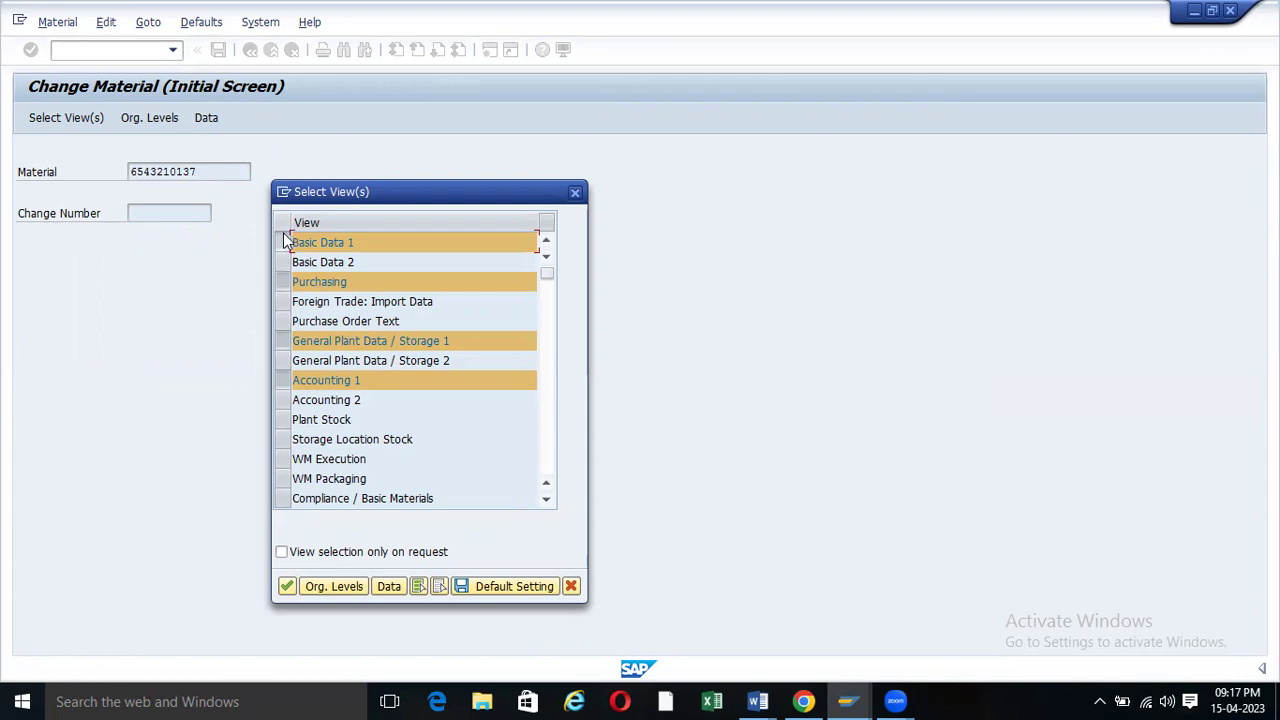
{"action": "left_click", "coordinate": [286, 341]}
{"action": "left_click", "coordinate": [286, 381]}
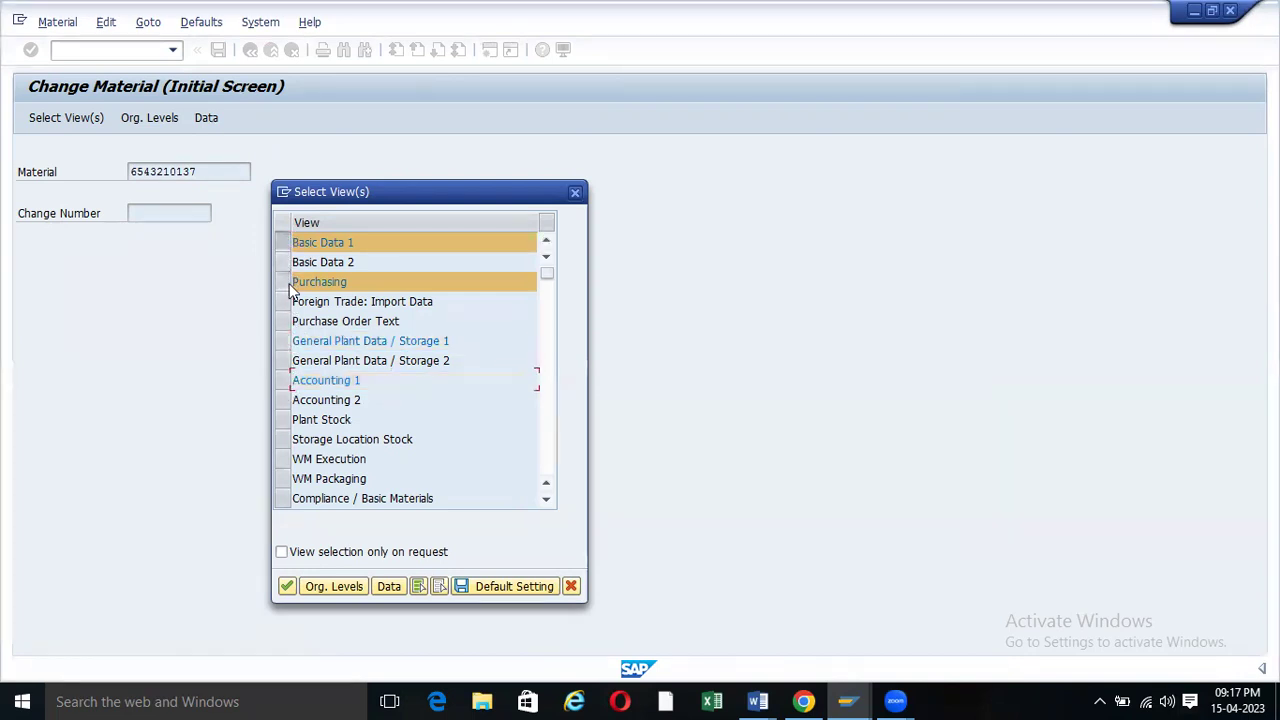
{"action": "left_click", "coordinate": [286, 588]}
- Set the organizational levels to plant ZOOF and open the material's Purchasing view for changing
{"action": "left_click", "coordinate": [297, 221]}
{"action": "left_click", "coordinate": [302, 238]}
{"action": "left_click", "coordinate": [405, 297]}
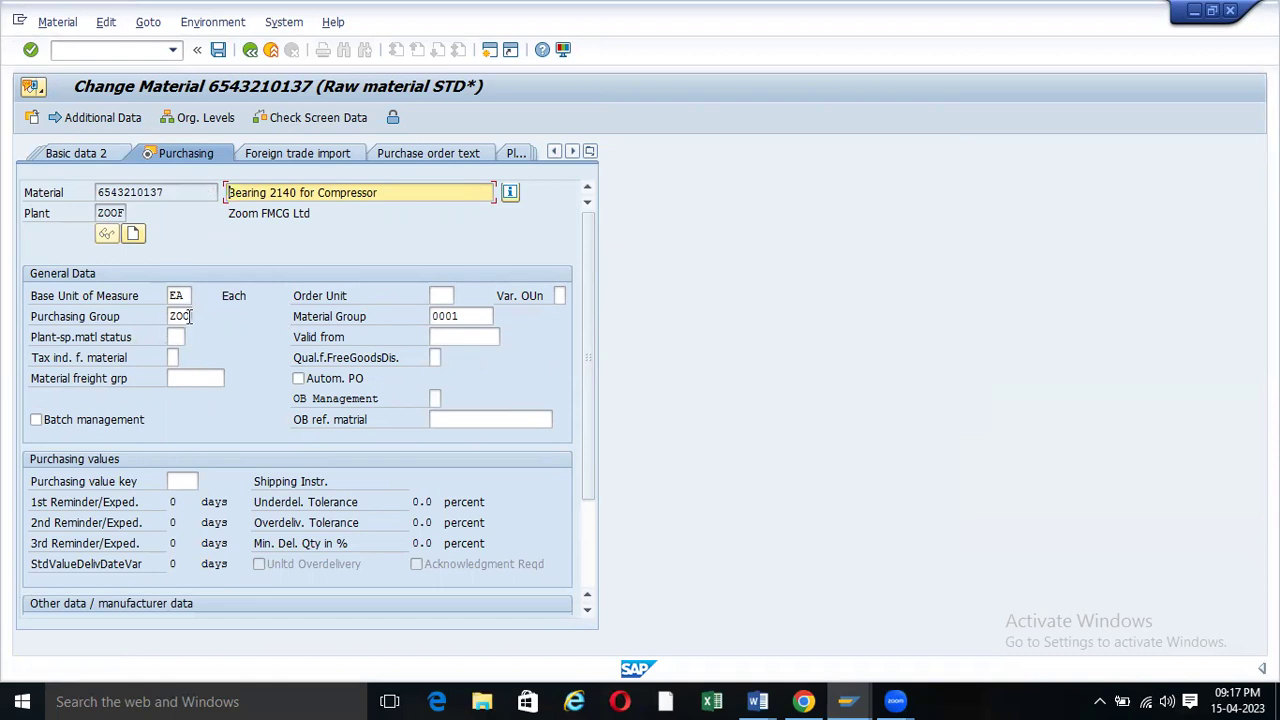
- Set the purchasing group to 001 in the Purchasing view and save the material
{"action": "double_click", "coordinate": [185, 316]}
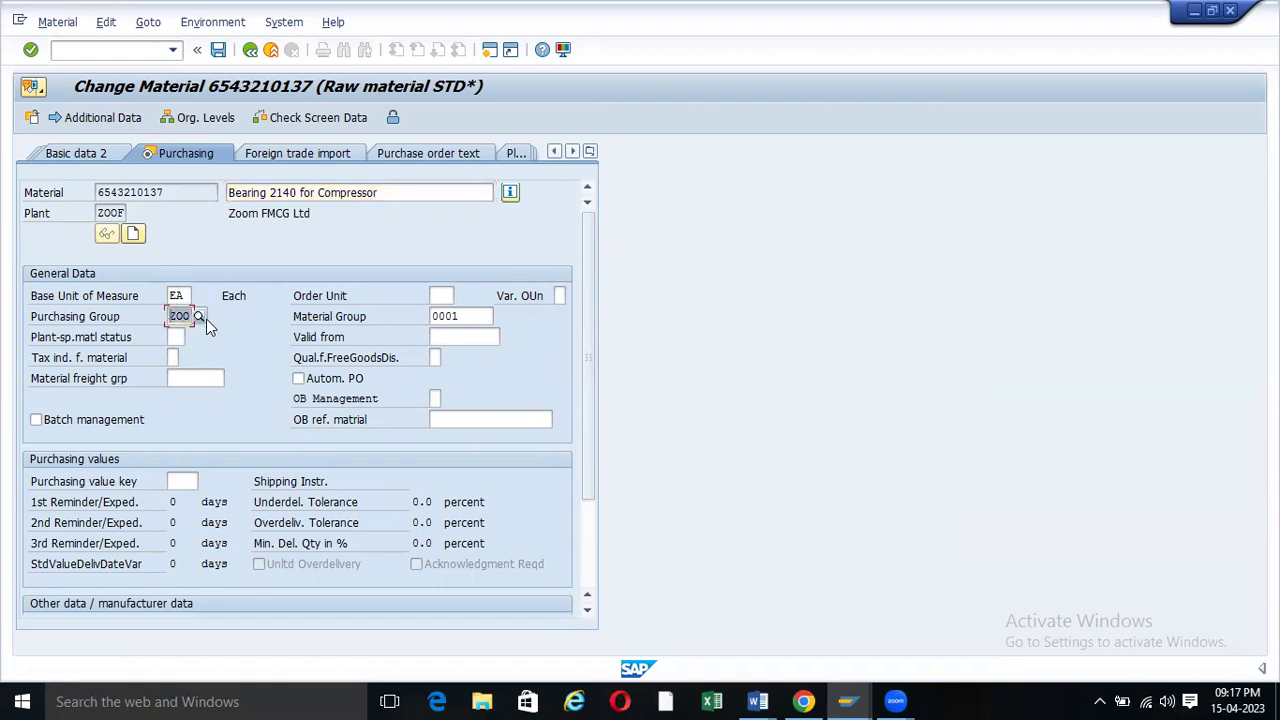
{"action": "key", "text": "BackSpace"}
{"action": "type", "text": "001"}
{"action": "key", "text": "Return"}
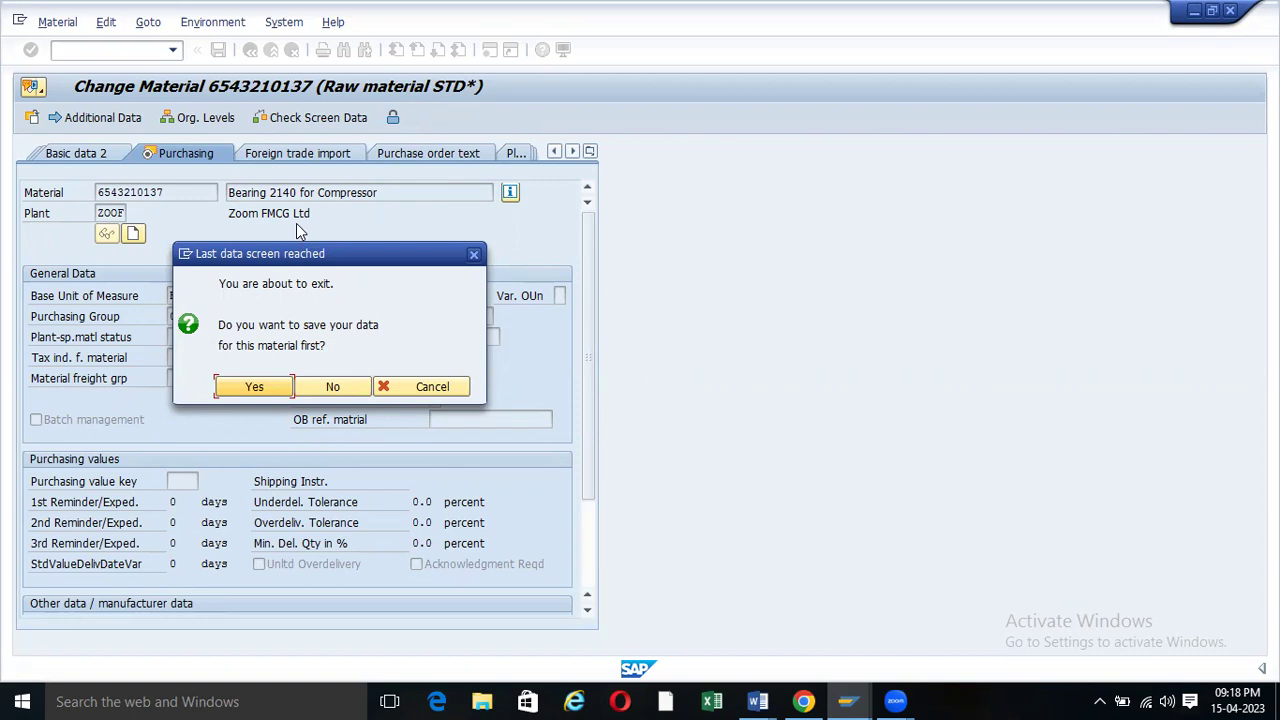
{"action": "left_click", "coordinate": [250, 388]}
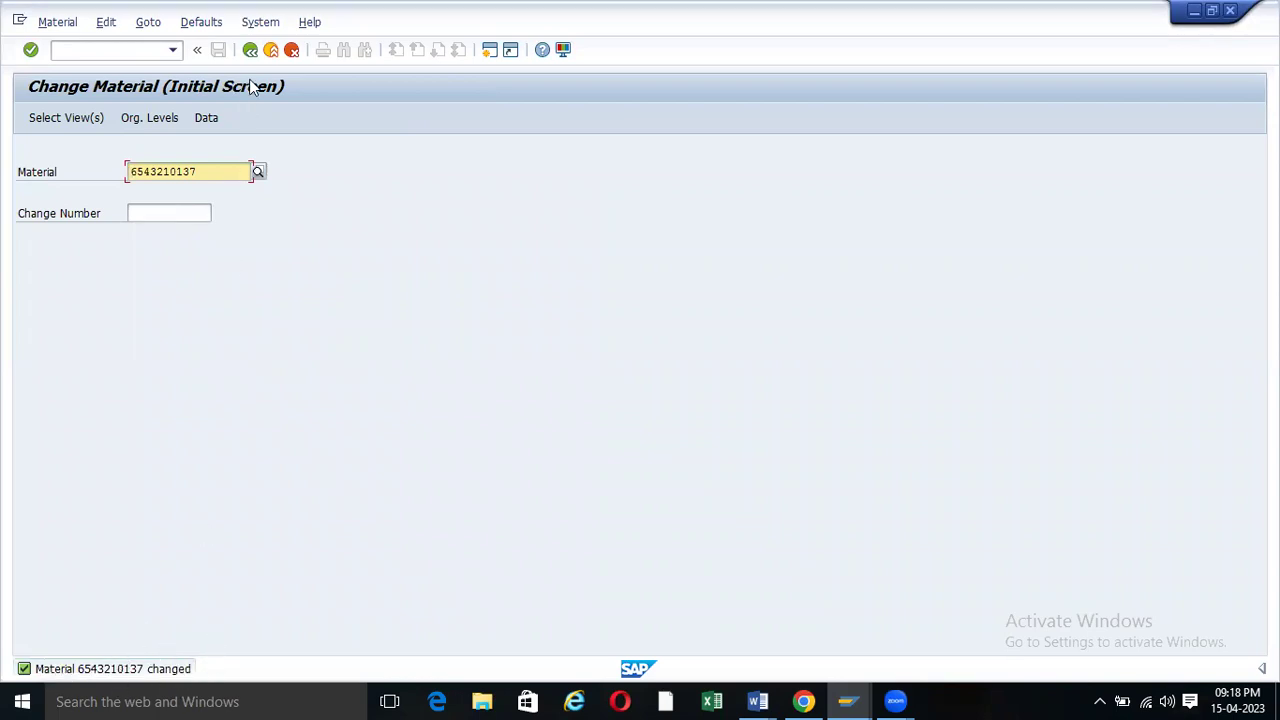
- Leave material change and start transaction MM03 - Display Current from the Material Master's Display folder
{"action": "key", "text": "F3"}
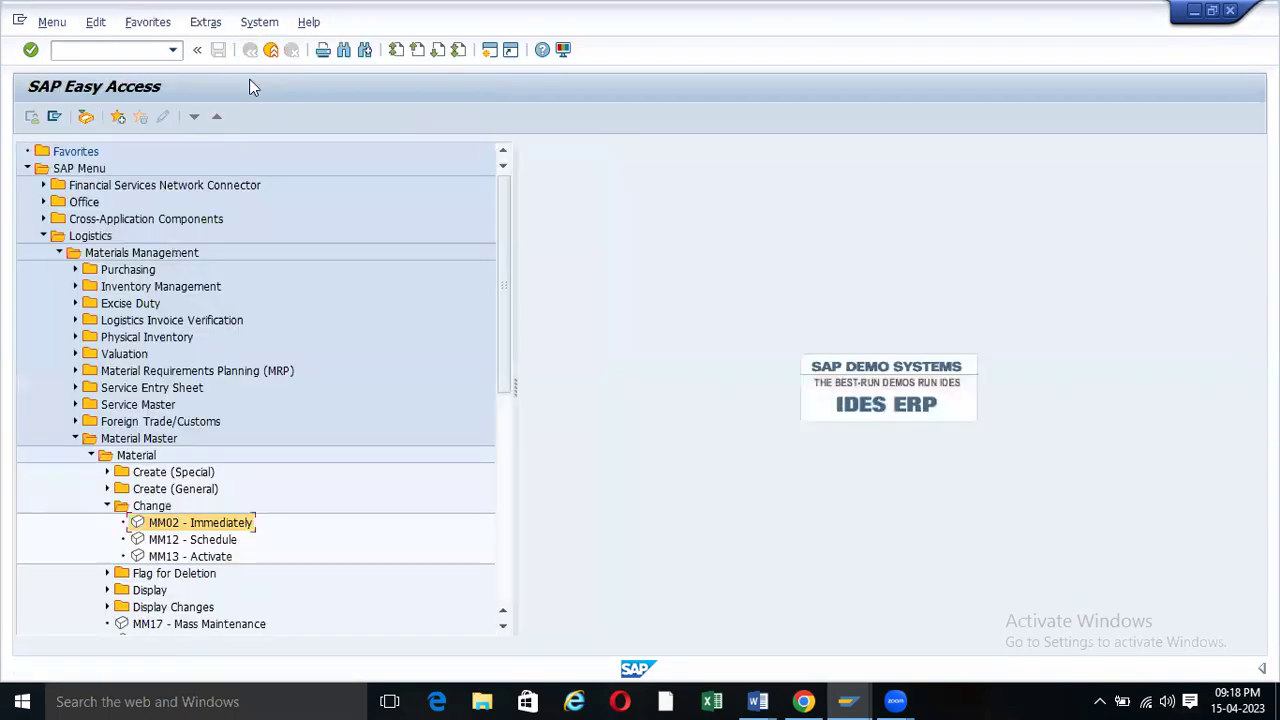
{"action": "left_click", "coordinate": [107, 507]}
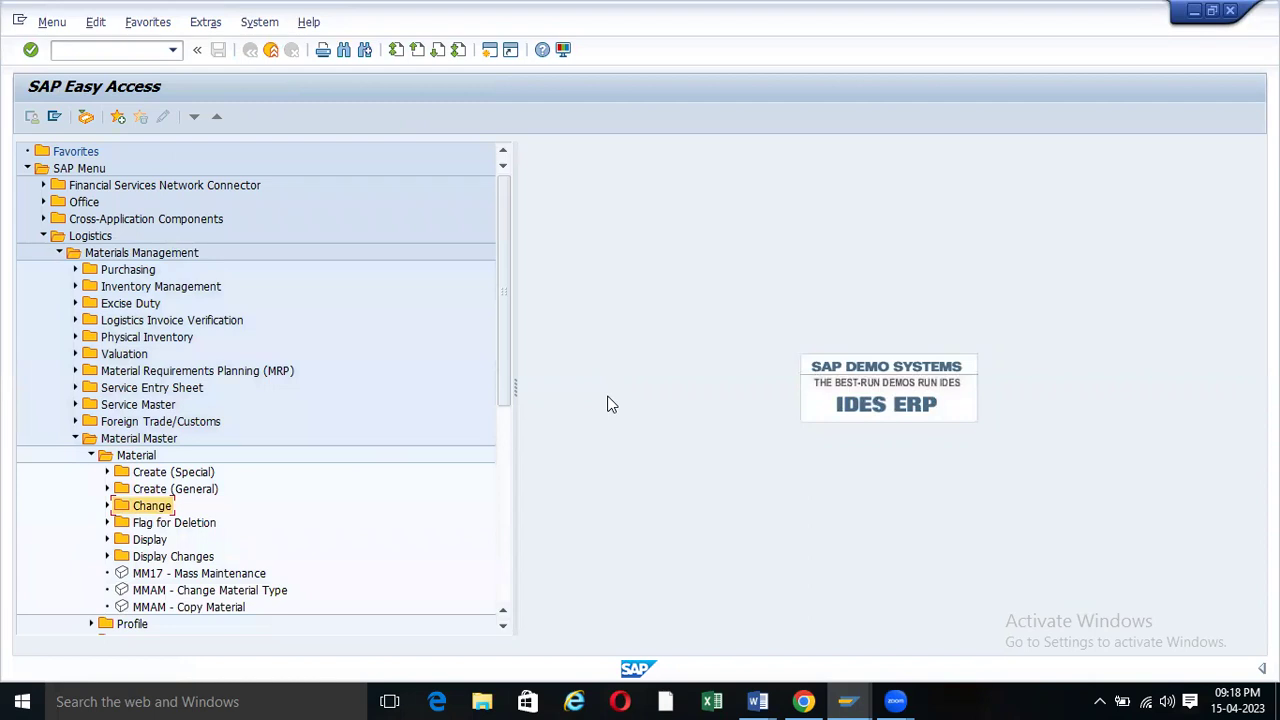
{"action": "left_click", "coordinate": [107, 539]}
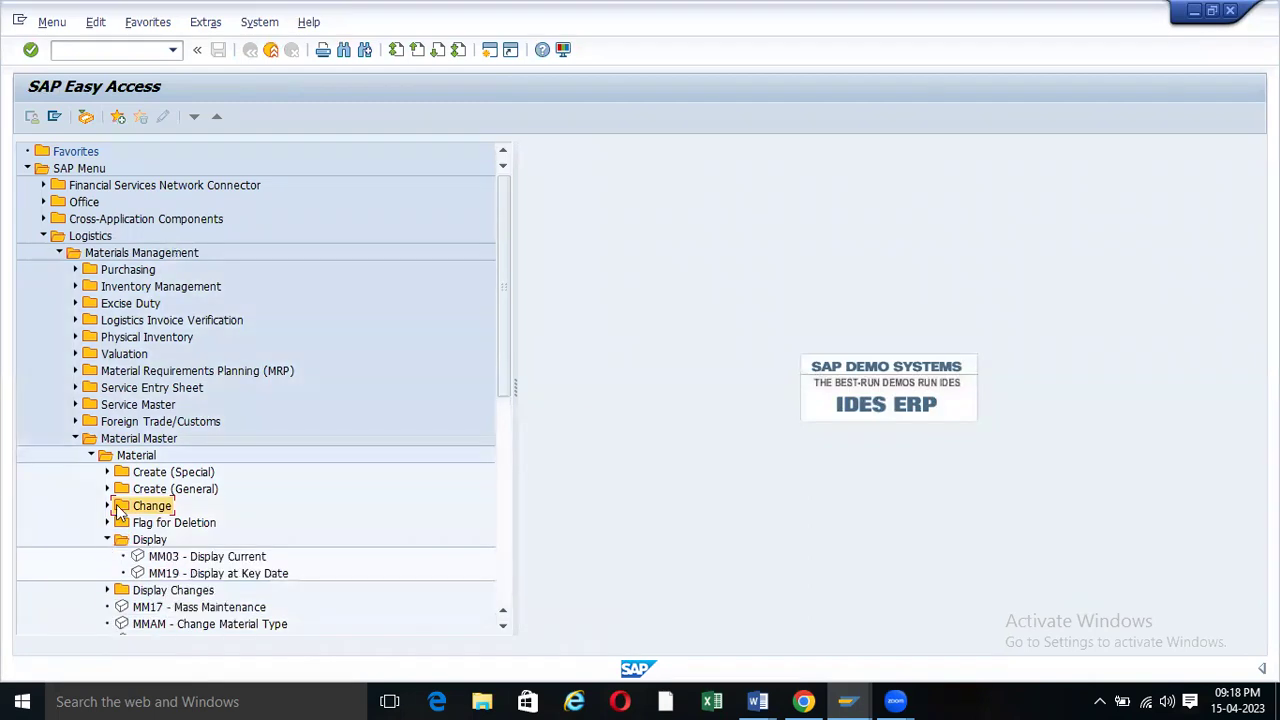
{"action": "left_click", "coordinate": [162, 560]}
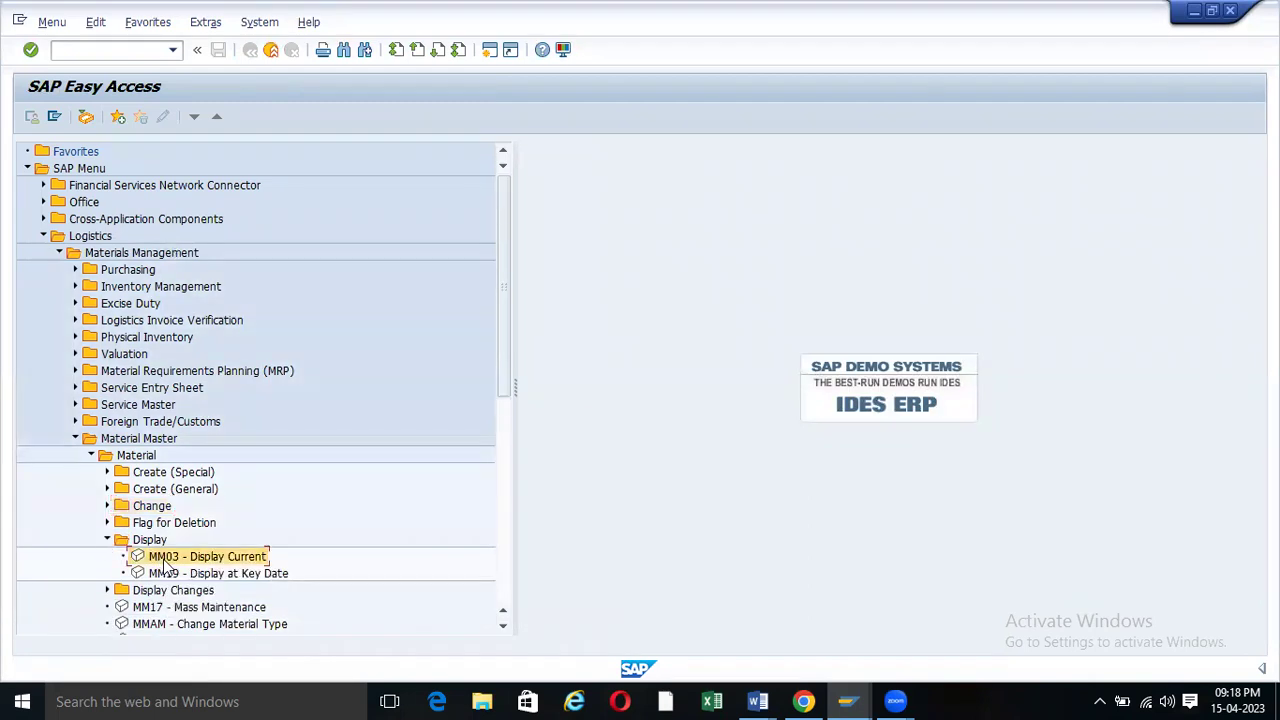
{"action": "double_click", "coordinate": [167, 563]}
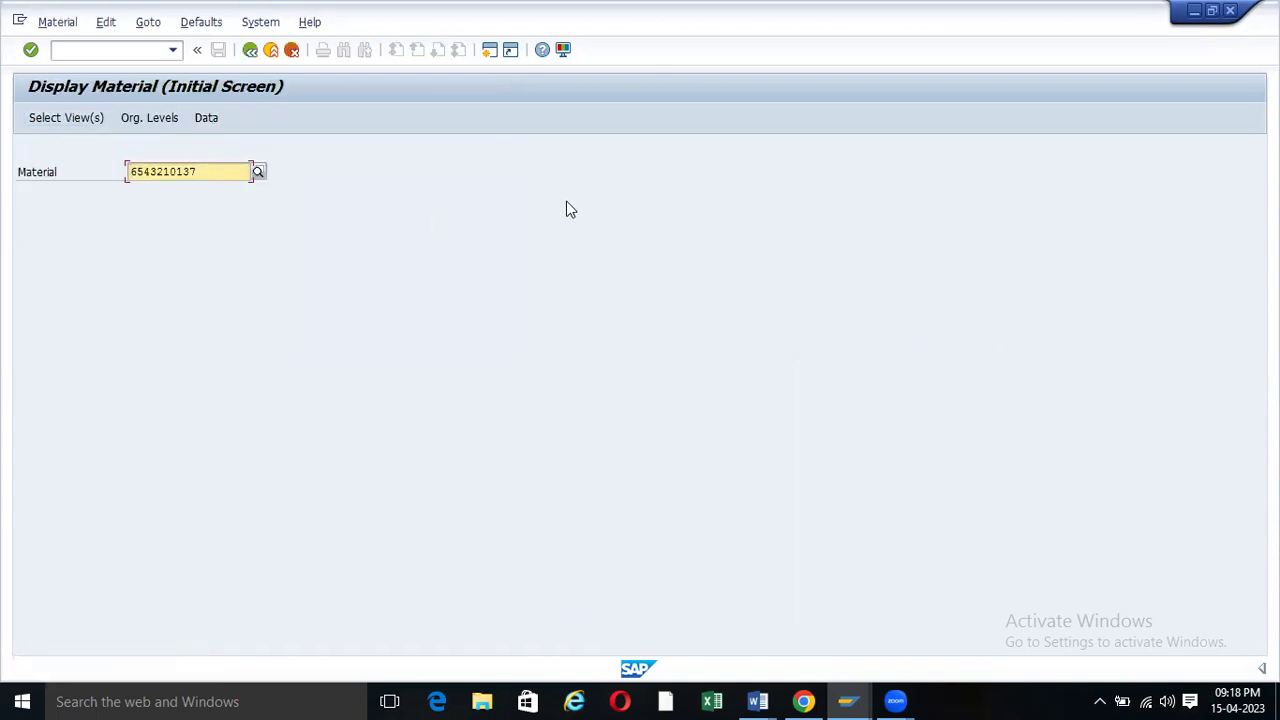
{"action": "left_click", "coordinate": [88, 117]}
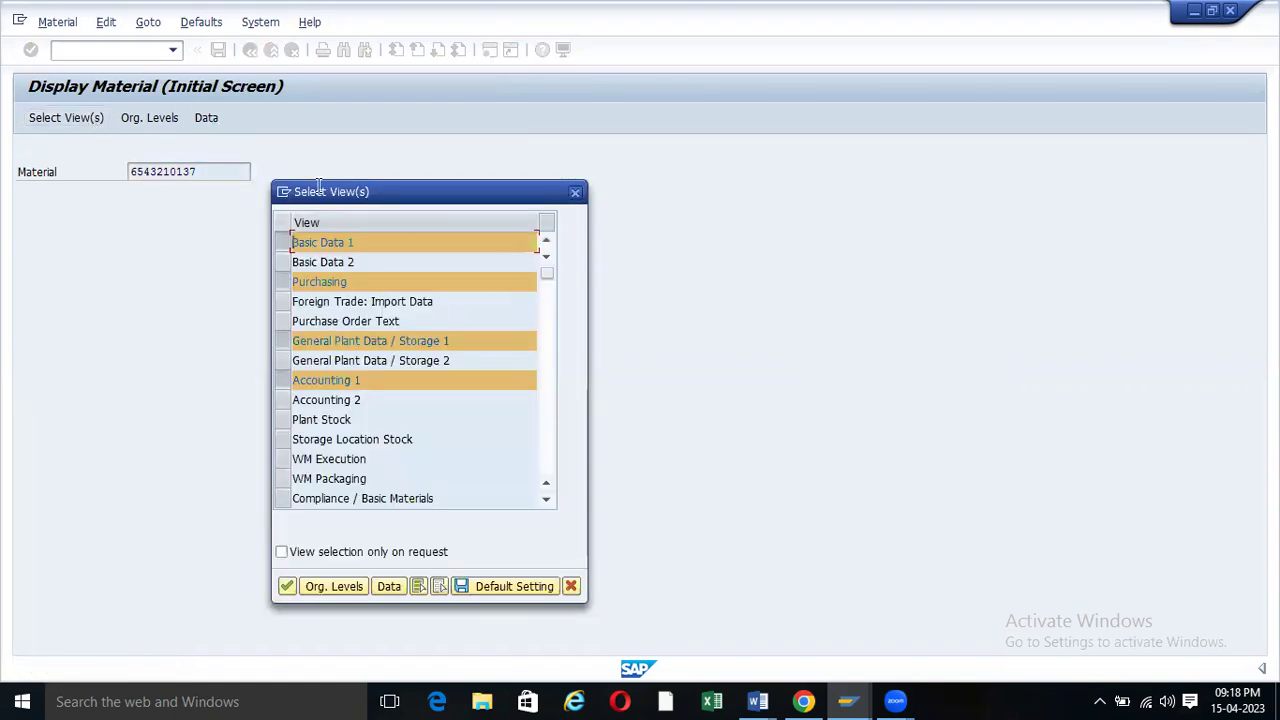
{"action": "scroll", "coordinate": [336, 380], "scroll_direction": "down", "scroll_amount": 2}
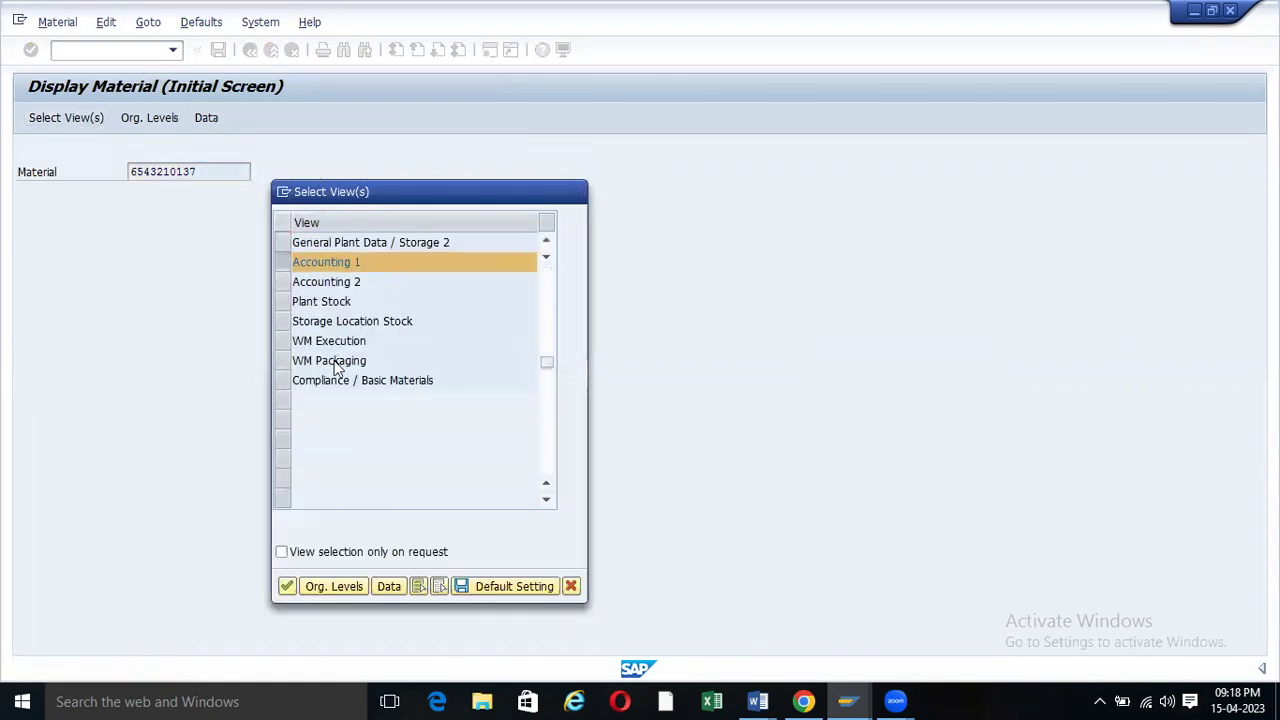
{"action": "scroll", "coordinate": [335, 365], "scroll_direction": "up", "scroll_amount": 2}
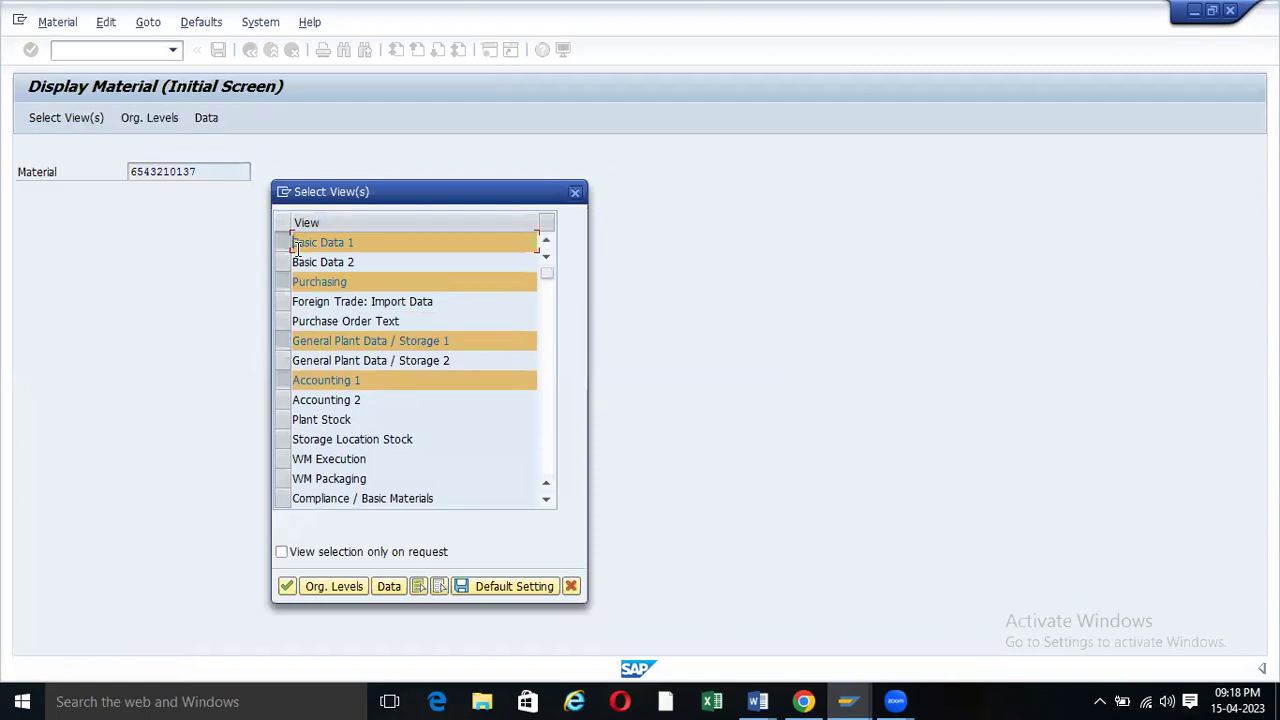
{"action": "left_click", "coordinate": [287, 587]}
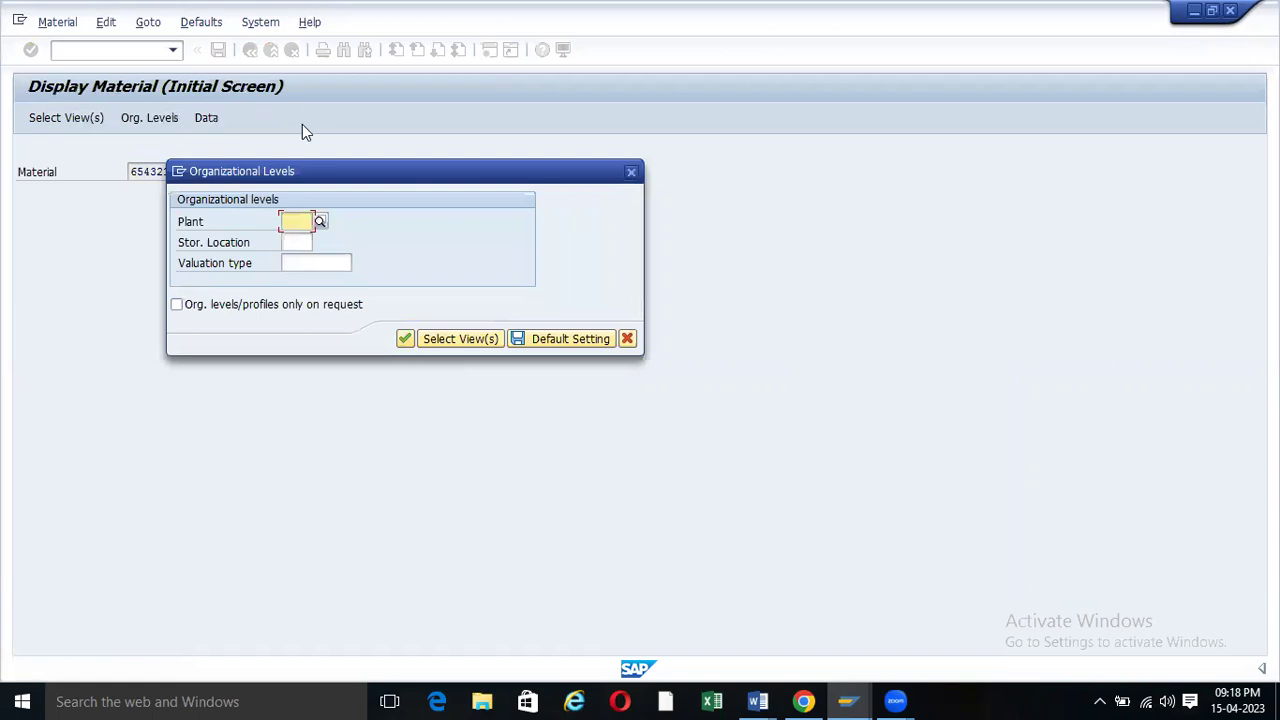
{"action": "left_click", "coordinate": [310, 225]}
{"action": "left_click", "coordinate": [301, 237]}
{"action": "left_click", "coordinate": [301, 240]}
{"action": "left_click", "coordinate": [300, 256]}
{"action": "left_click", "coordinate": [410, 339]}
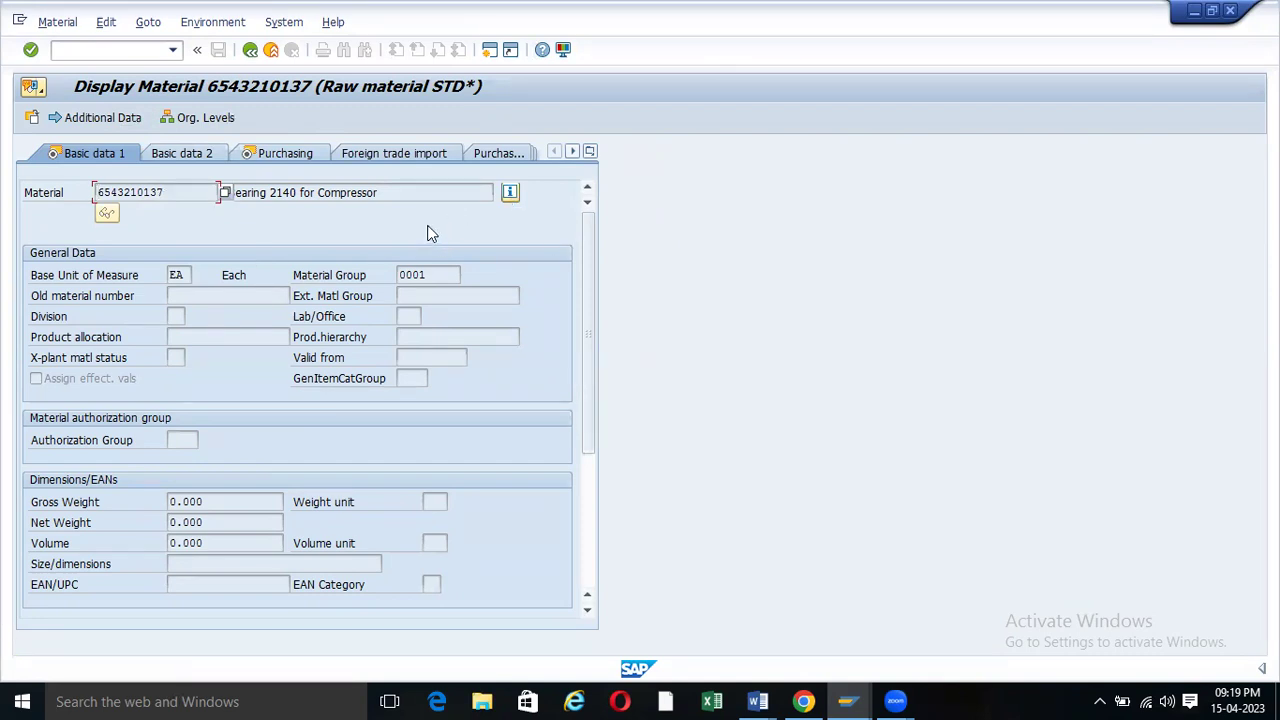
- Examine the material's information for its creator, last change and status at client, plant and storage location level
{"action": "left_click", "coordinate": [510, 194]}
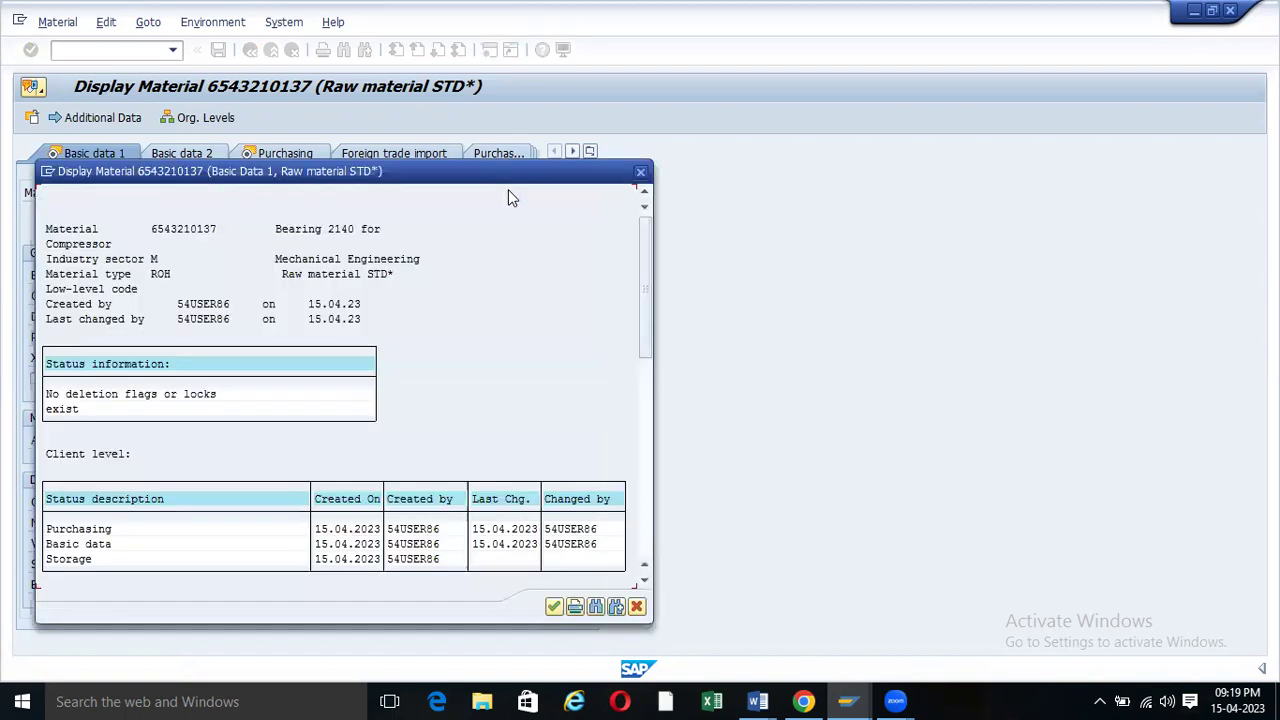
{"action": "left_click_drag", "start_coordinate": [446, 167], "coordinate": [546, 124]}
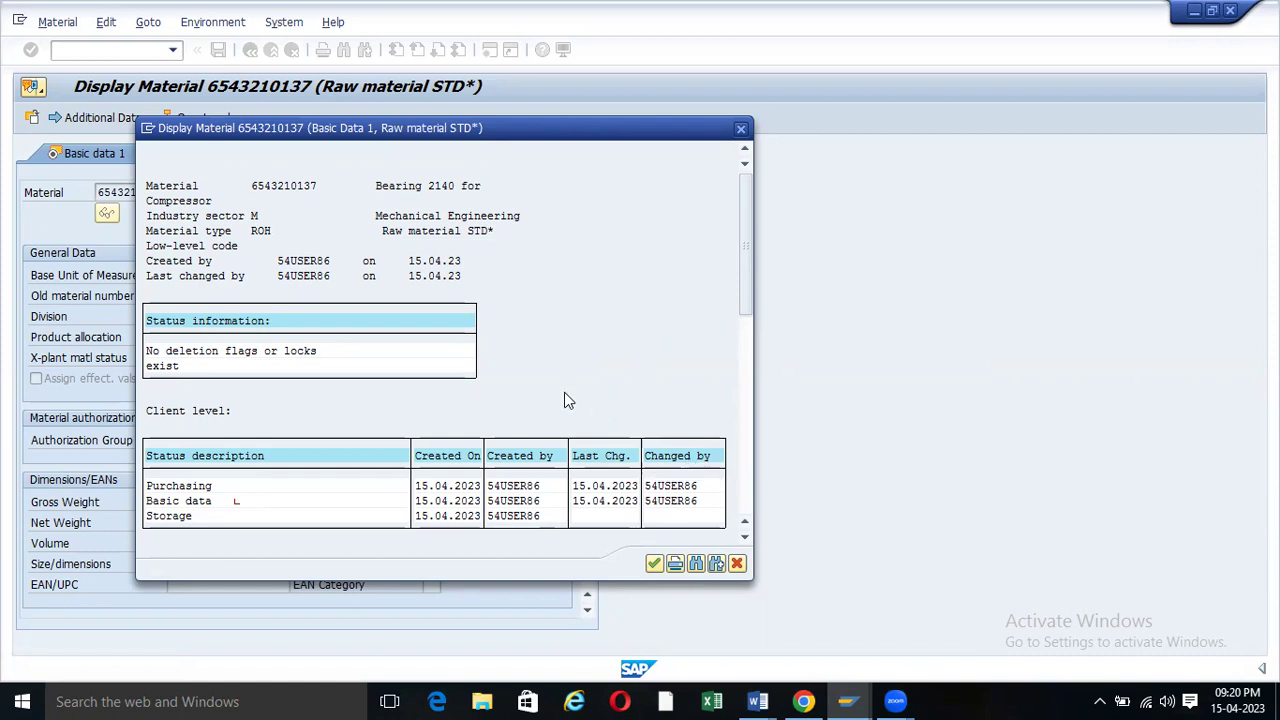
{"action": "scroll", "coordinate": [564, 400], "scroll_direction": "down", "scroll_amount": 3}
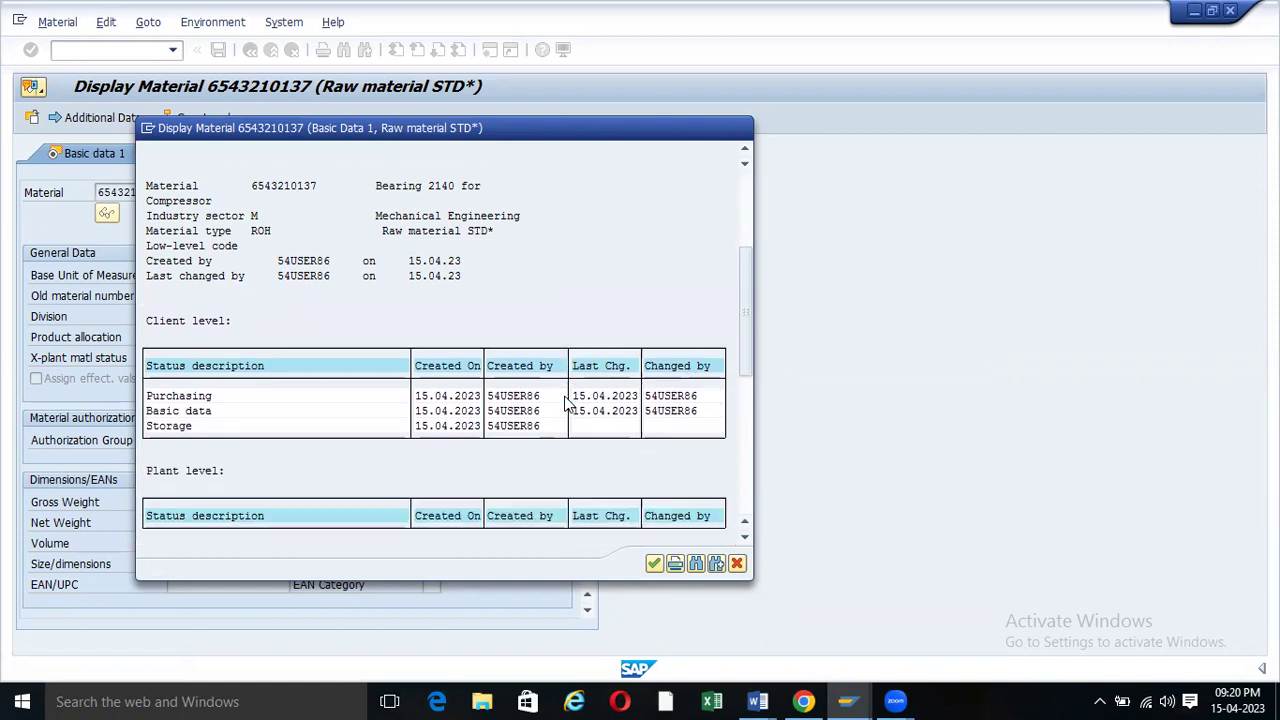
{"action": "scroll", "coordinate": [566, 402], "scroll_direction": "down", "scroll_amount": 5}
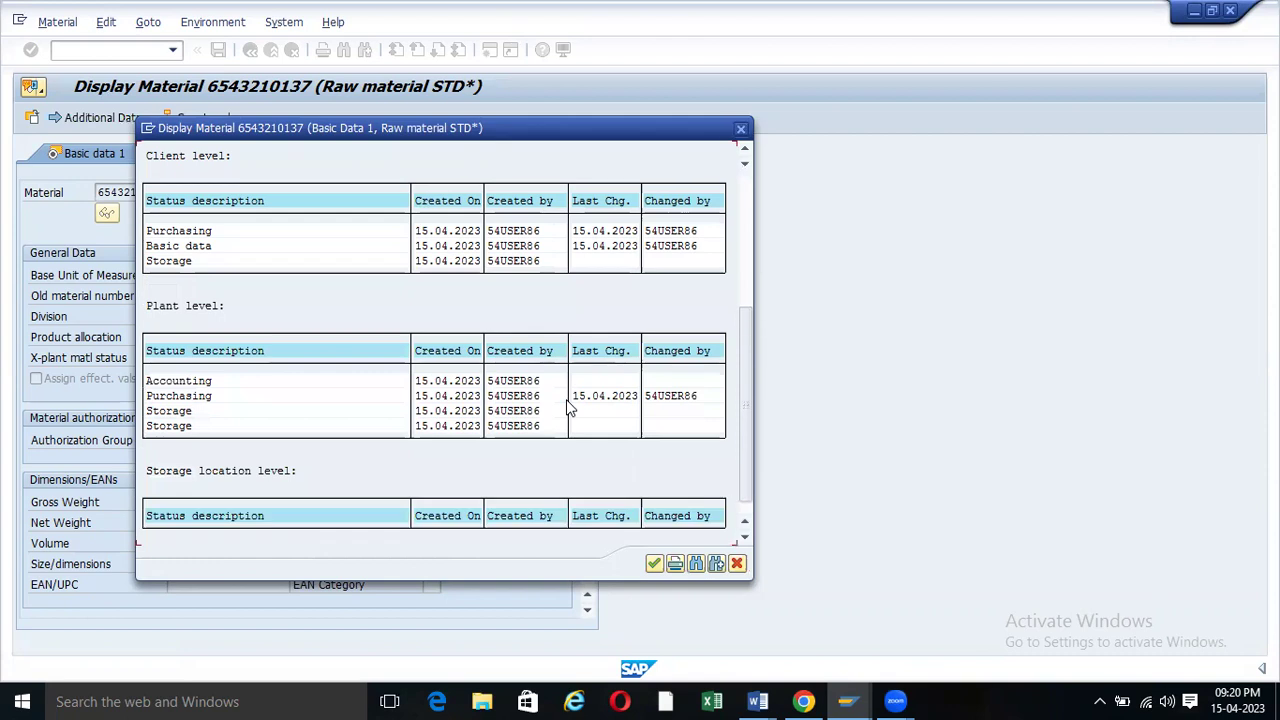
{"action": "scroll", "coordinate": [566, 404], "scroll_direction": "down", "scroll_amount": 1}
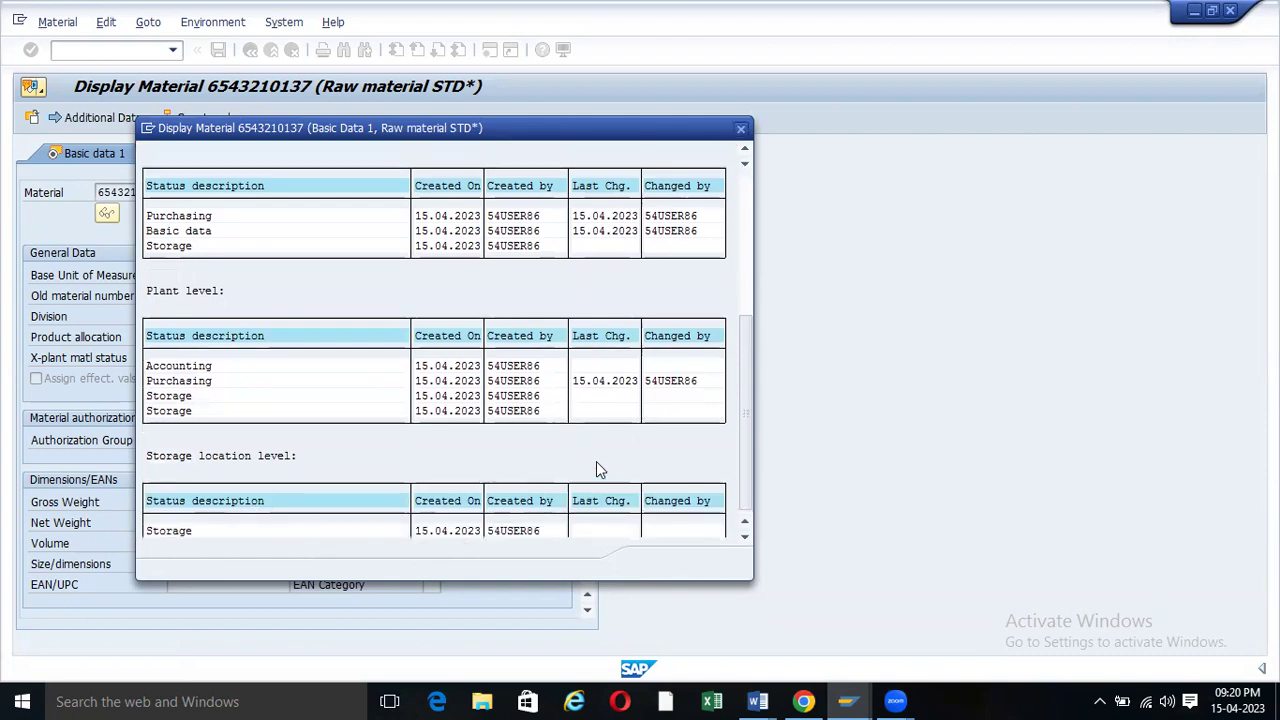
{"action": "scroll", "coordinate": [596, 461], "scroll_direction": "up", "scroll_amount": 6}
{"action": "left_click", "coordinate": [741, 129]}
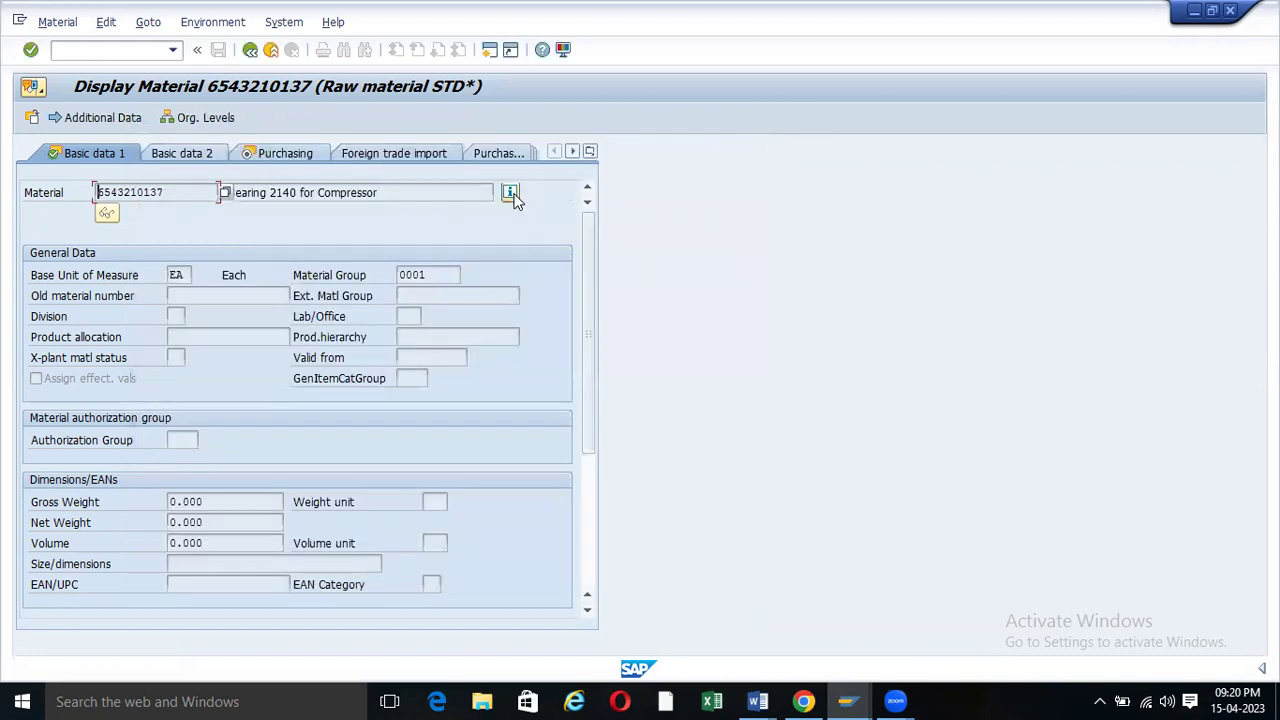
- Recheck which maintenance statuses of the material were created or changed, and leave the material display
{"action": "left_click", "coordinate": [508, 193]}
{"action": "scroll", "coordinate": [387, 367], "scroll_direction": "down", "scroll_amount": 3}
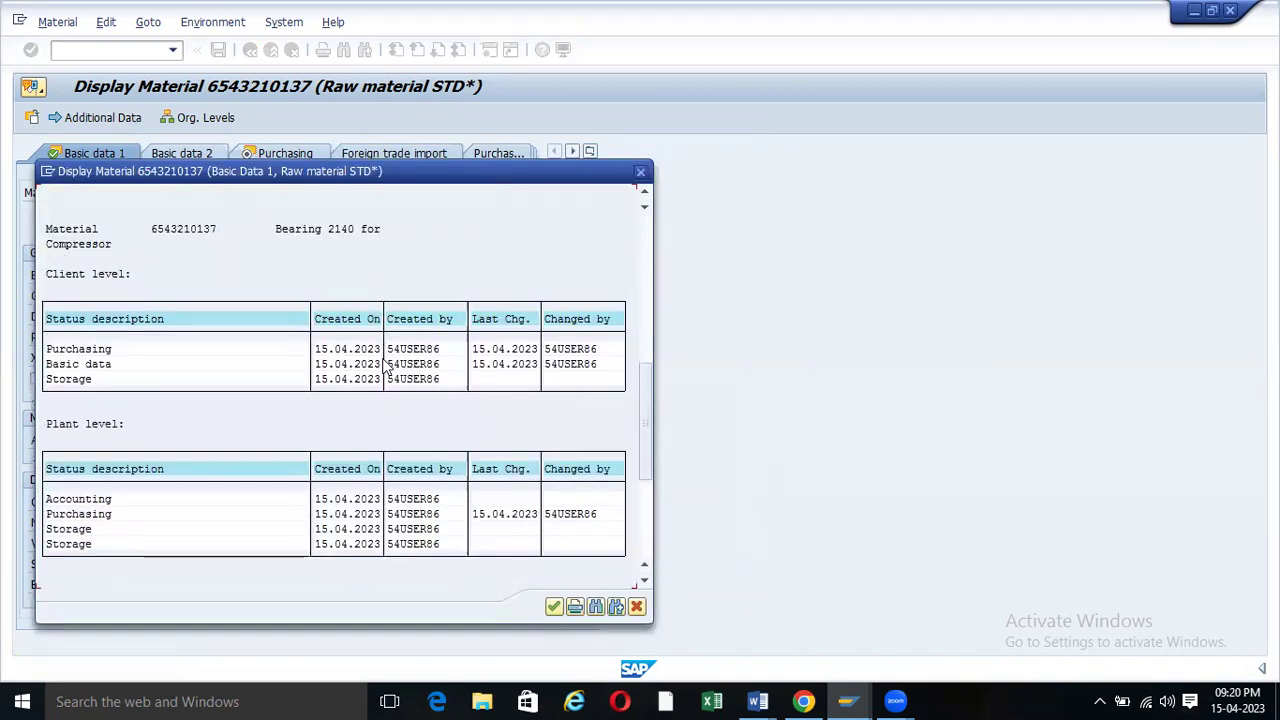
{"action": "scroll", "coordinate": [387, 367], "scroll_direction": "down", "scroll_amount": 2}
{"action": "scroll", "coordinate": [387, 367], "scroll_direction": "up", "scroll_amount": 3}
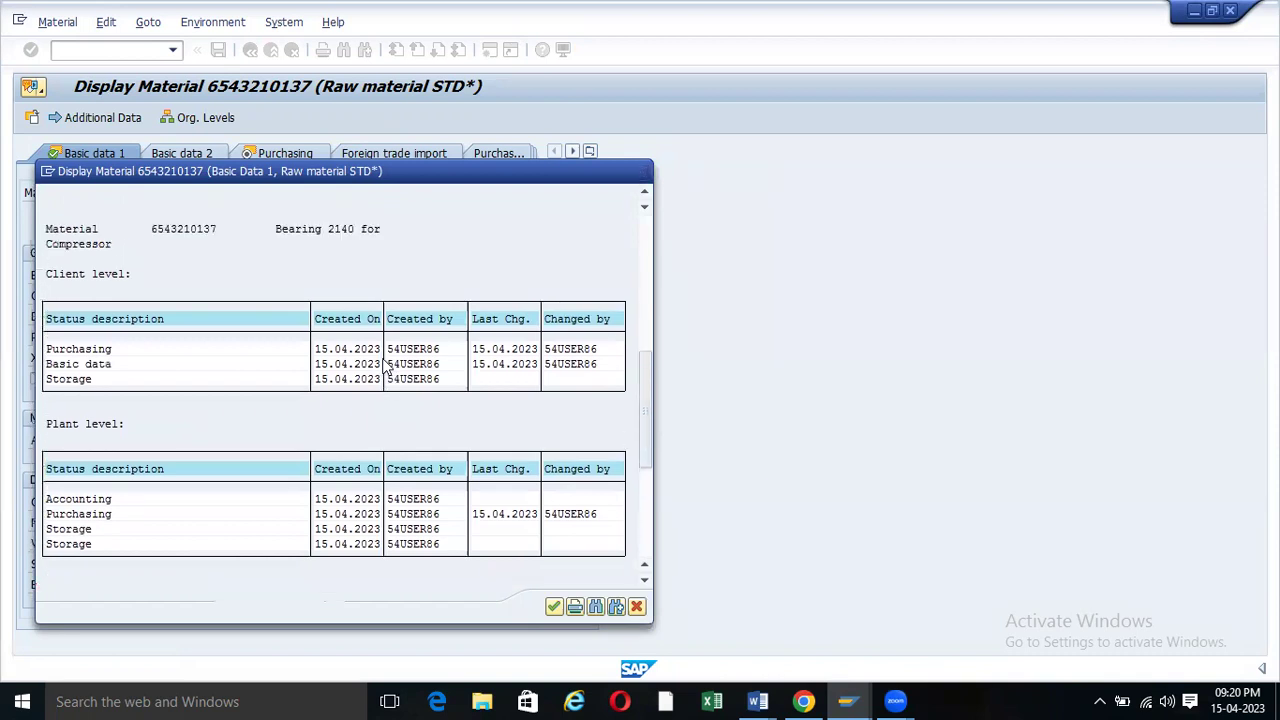
{"action": "scroll", "coordinate": [385, 367], "scroll_direction": "up", "scroll_amount": 4}
{"action": "scroll", "coordinate": [387, 365], "scroll_direction": "down", "scroll_amount": 3}
{"action": "scroll", "coordinate": [387, 365], "scroll_direction": "down", "scroll_amount": 3}
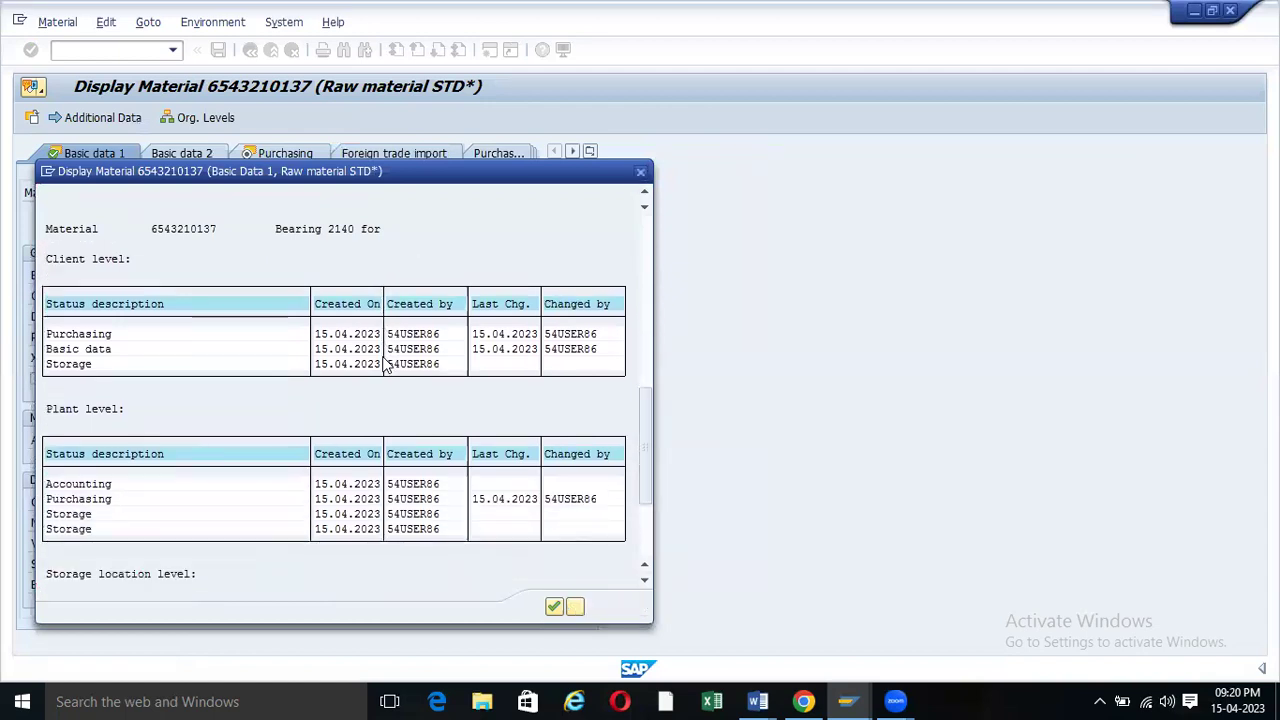
{"action": "scroll", "coordinate": [385, 365], "scroll_direction": "down", "scroll_amount": 3}
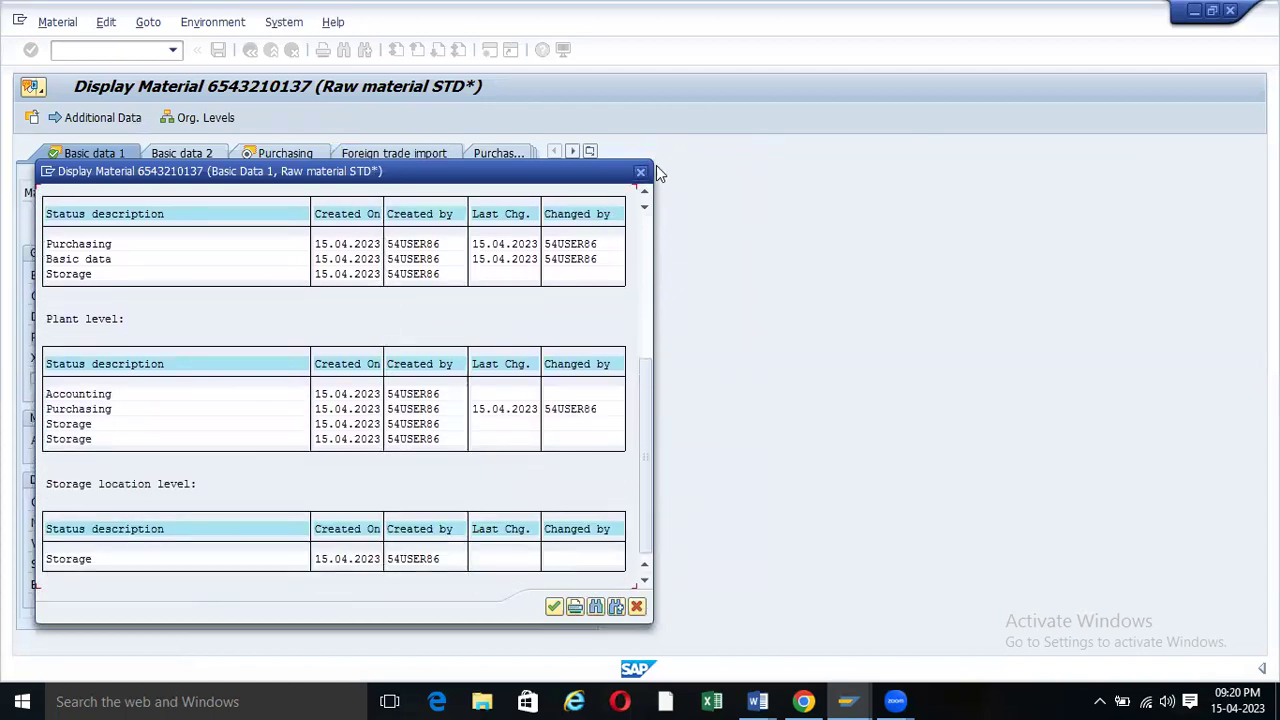
{"action": "left_click", "coordinate": [640, 172]}
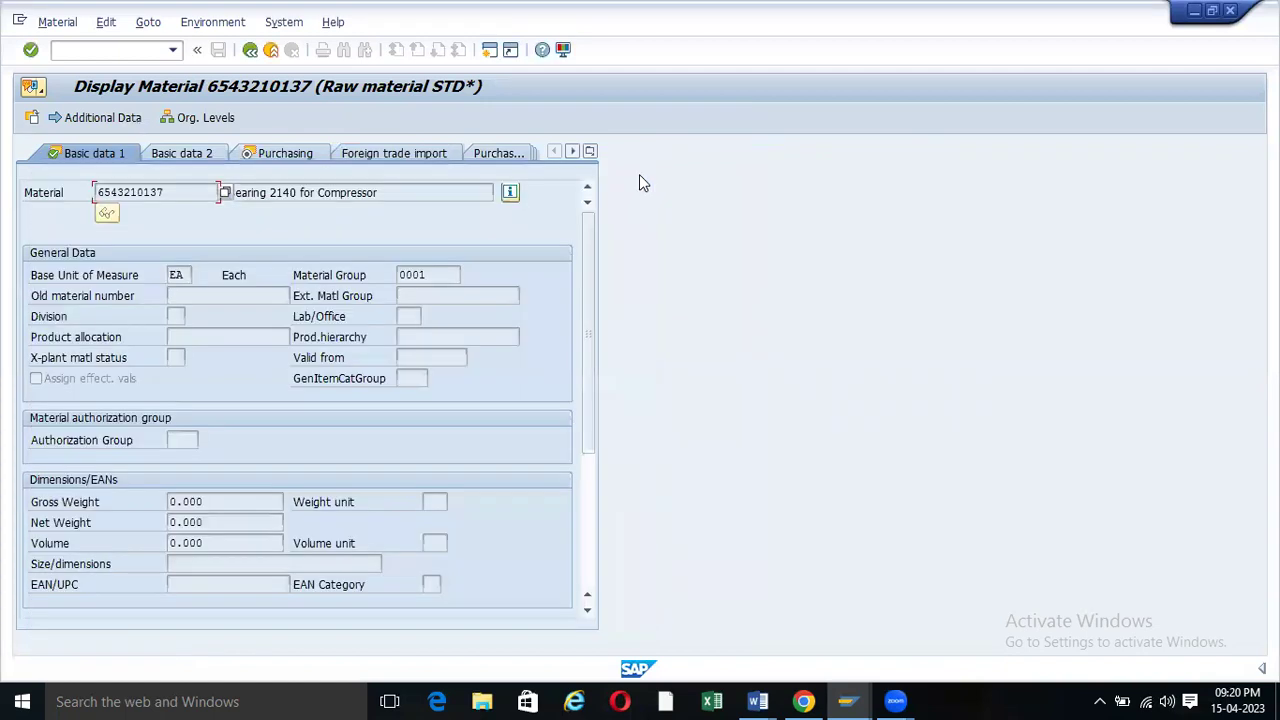
{"action": "left_click", "coordinate": [251, 50]}
{"action": "left_click", "coordinate": [251, 50]}
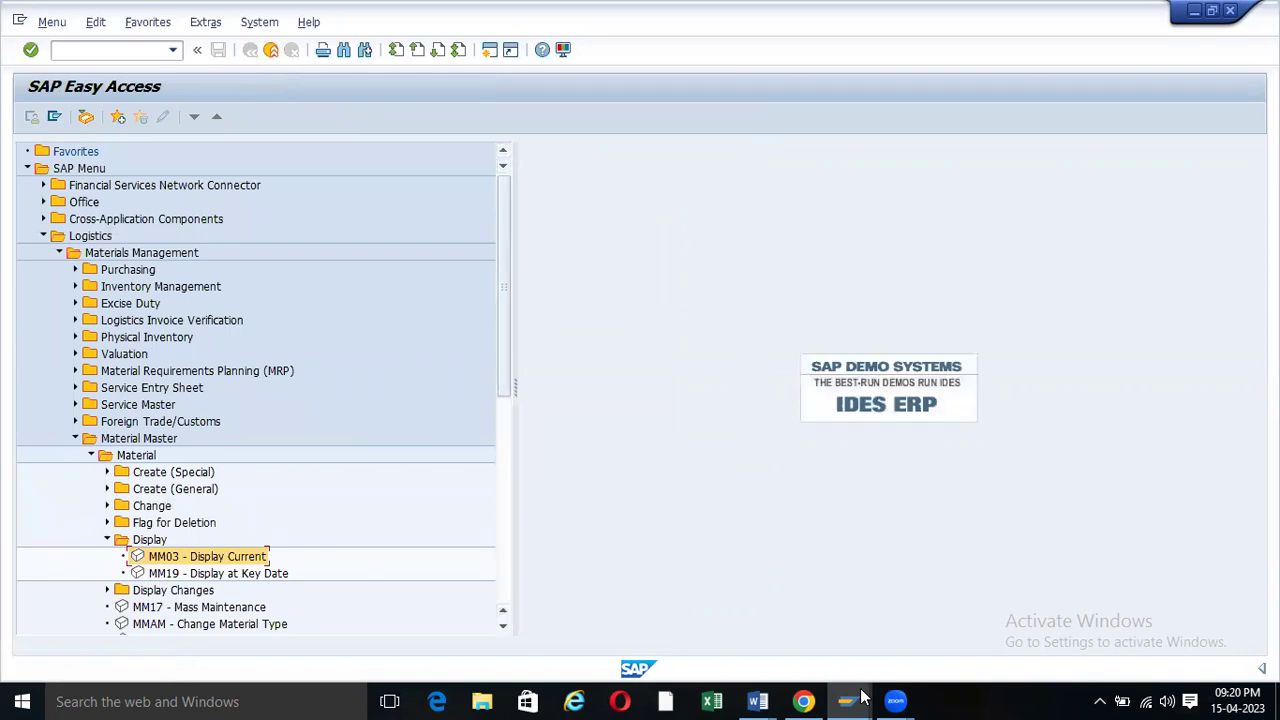
- Switch to the Purchase Org. Case document in Word and highlight plant codes ZOOF and ZOOS in the plant-level purchase organization chart
{"action": "mouse_move", "coordinate": [895, 700]}
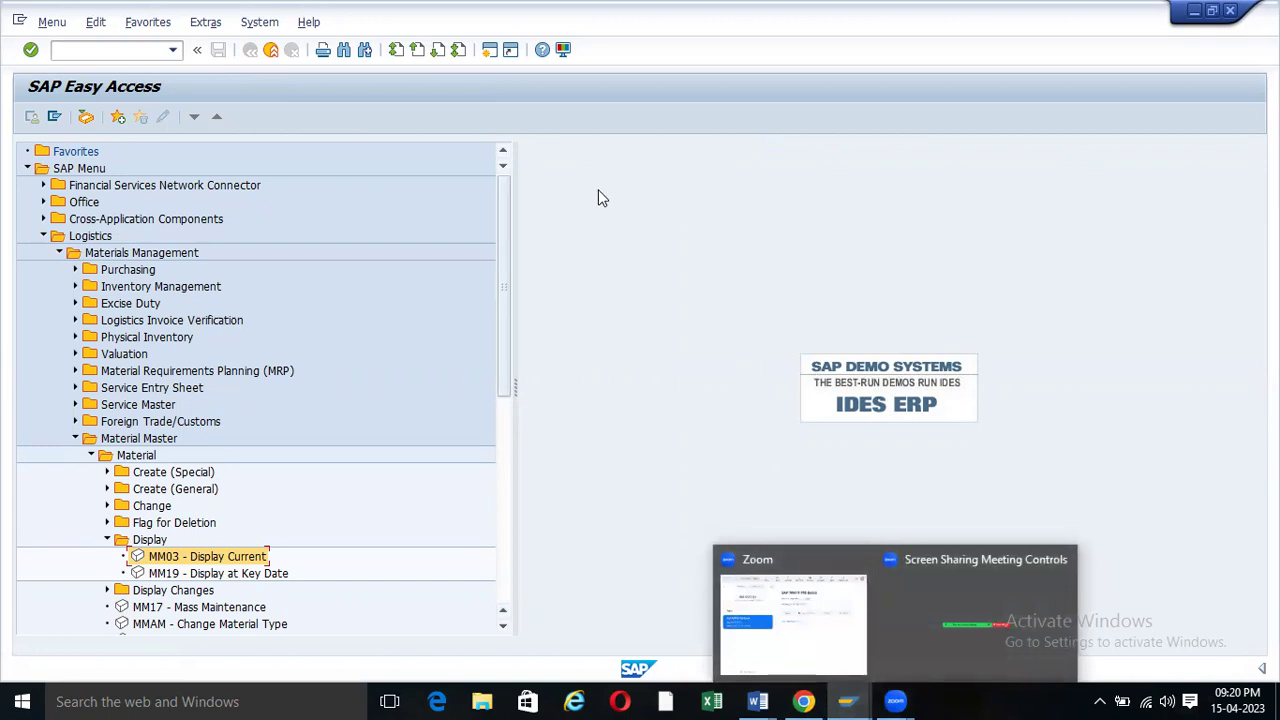
{"action": "mouse_move", "coordinate": [855, 700]}
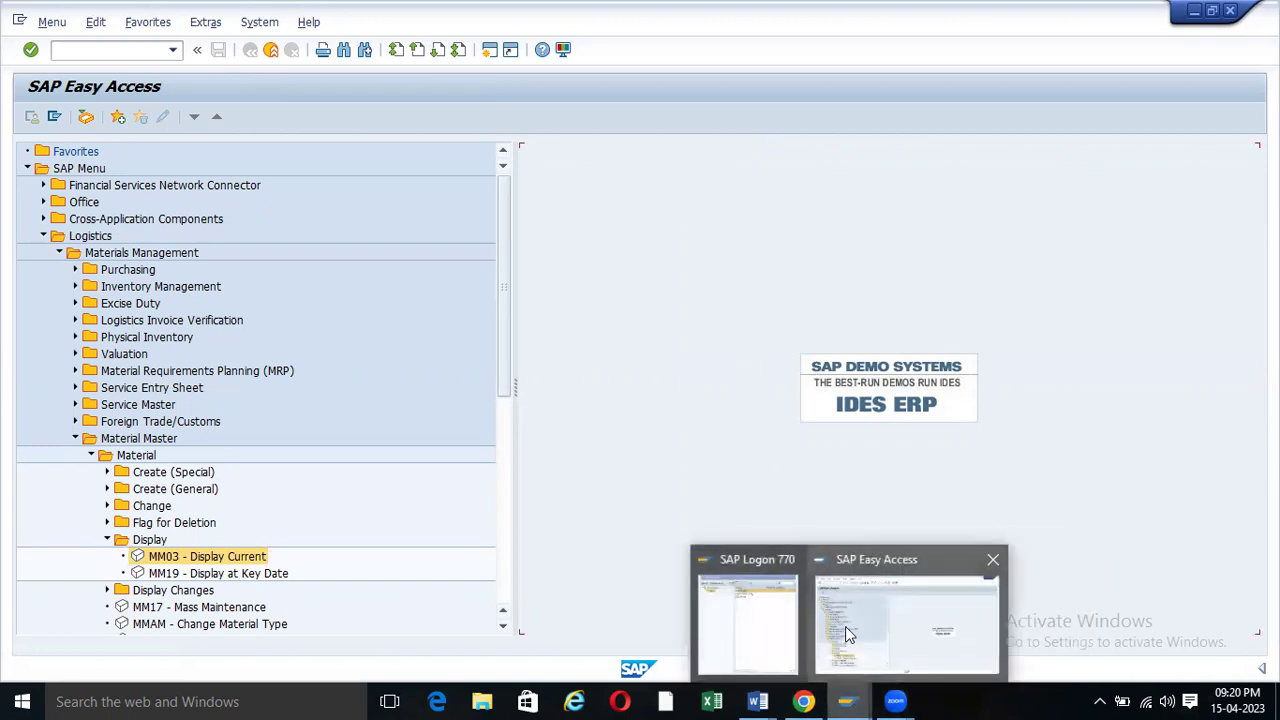
{"action": "left_click", "coordinate": [758, 700]}
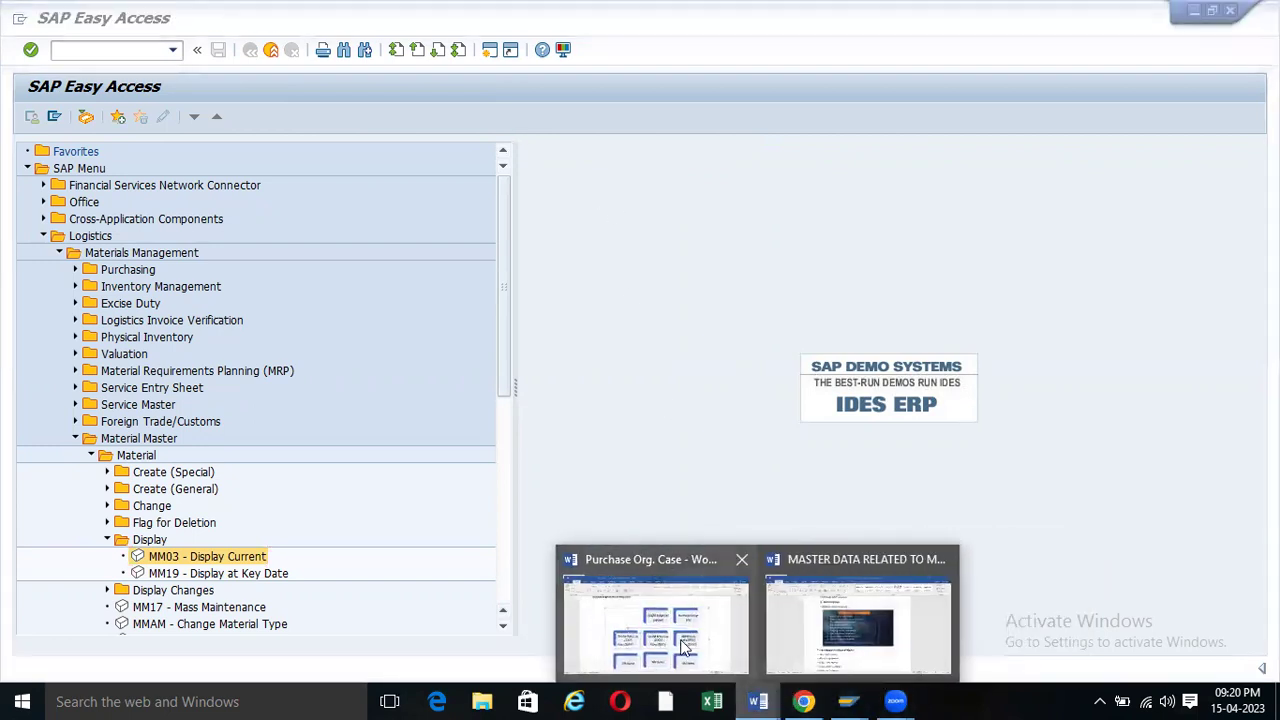
{"action": "left_click", "coordinate": [677, 615]}
{"action": "left_click", "coordinate": [409, 295]}
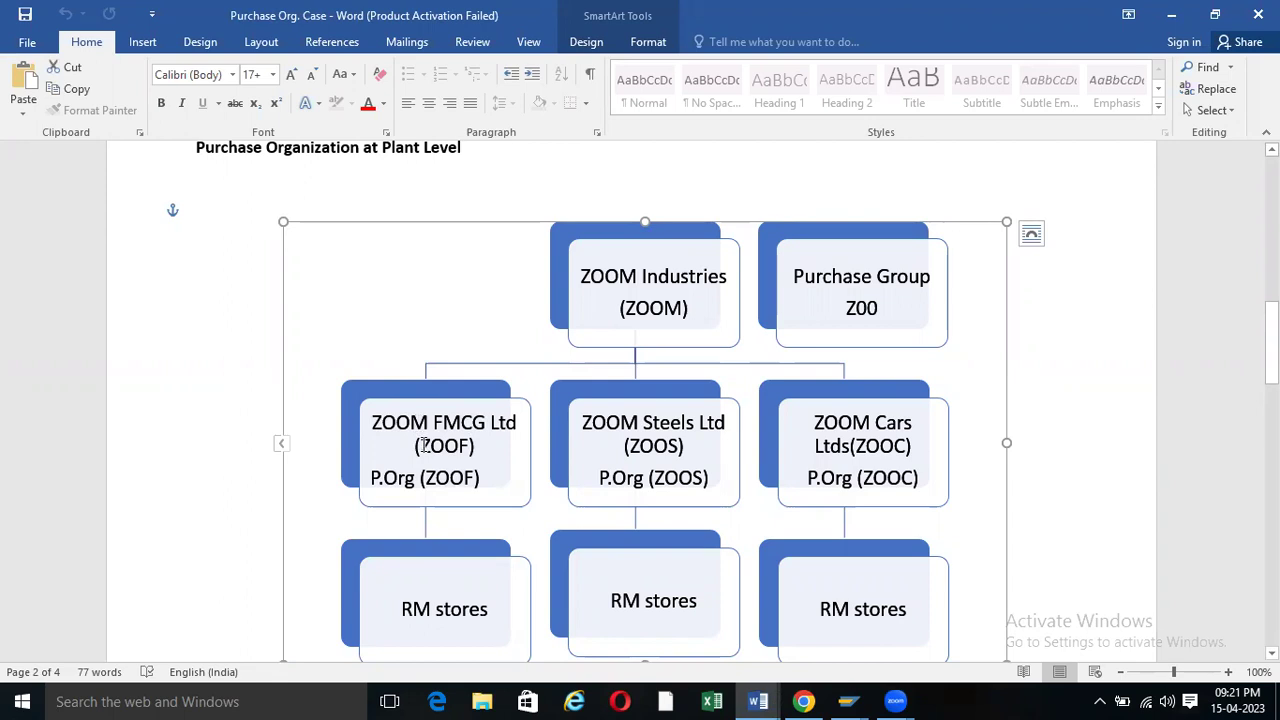
{"action": "left_click_drag", "start_coordinate": [420, 446], "coordinate": [470, 446]}
{"action": "left_click", "coordinate": [430, 300]}
{"action": "left_click", "coordinate": [423, 446]}
{"action": "left_click_drag", "start_coordinate": [423, 446], "coordinate": [471, 446]}
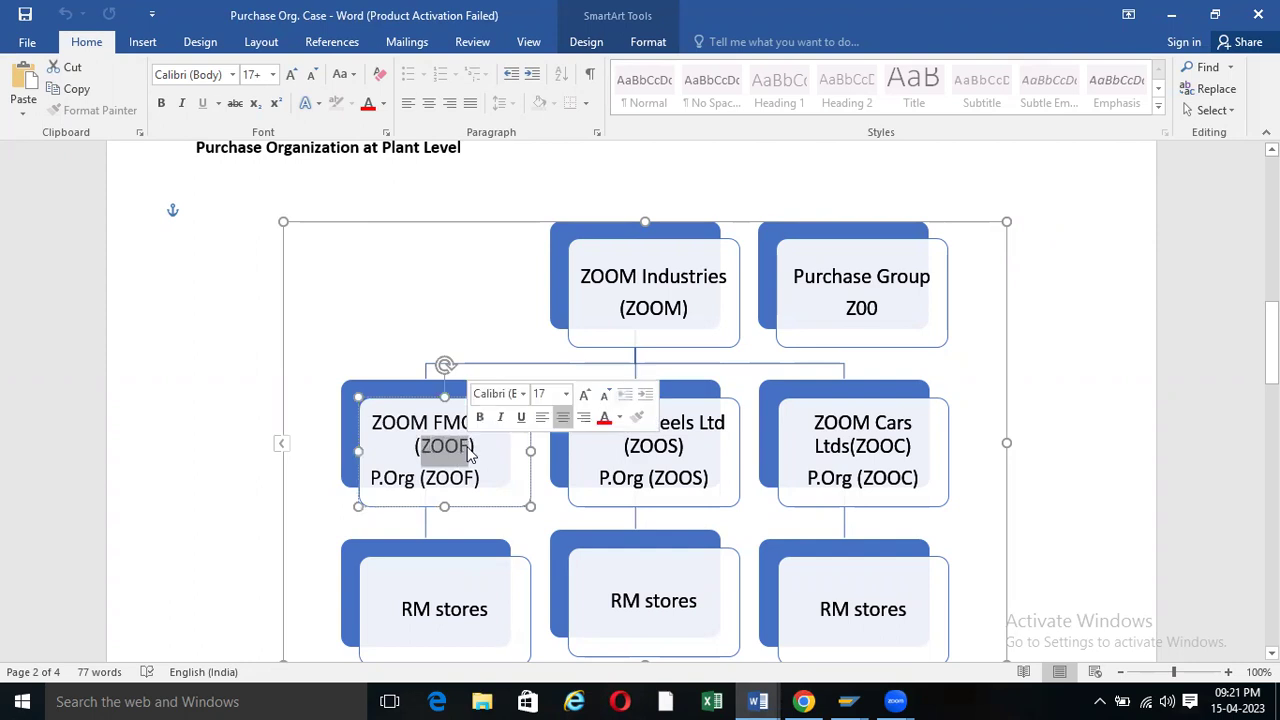
{"action": "left_click", "coordinate": [632, 448]}
{"action": "left_click_drag", "start_coordinate": [632, 448], "coordinate": [674, 447]}
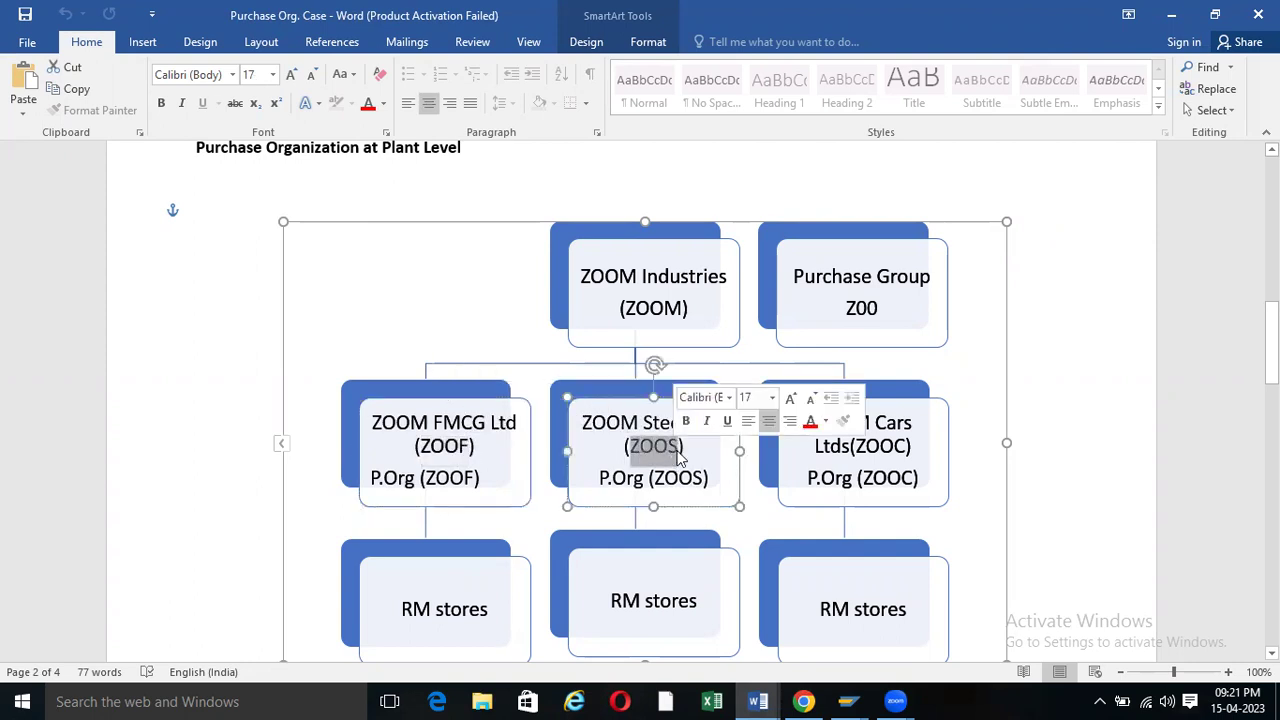
{"action": "left_click", "coordinate": [690, 448]}
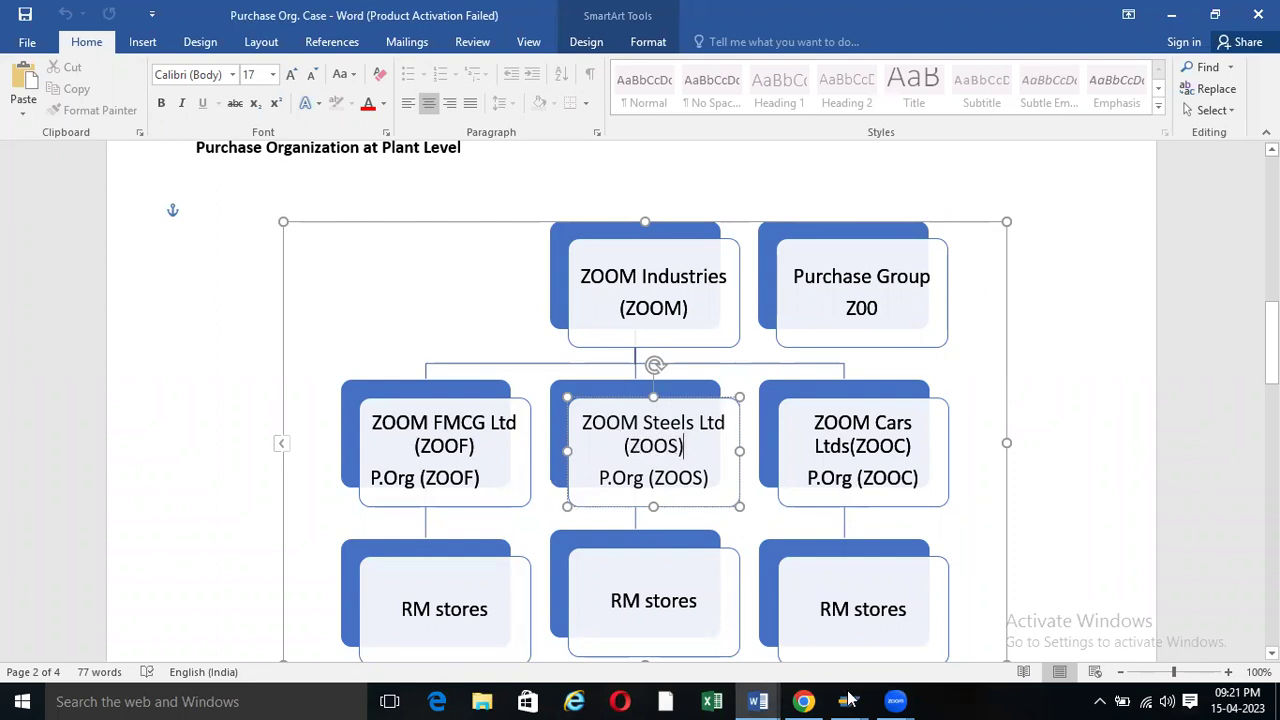
- Switch back to SAP Easy Access, collapse the Display transactions and expand the Create (General) material transactions, leaving MM01 without entries
{"action": "mouse_move", "coordinate": [848, 701]}
{"action": "left_click", "coordinate": [905, 615]}
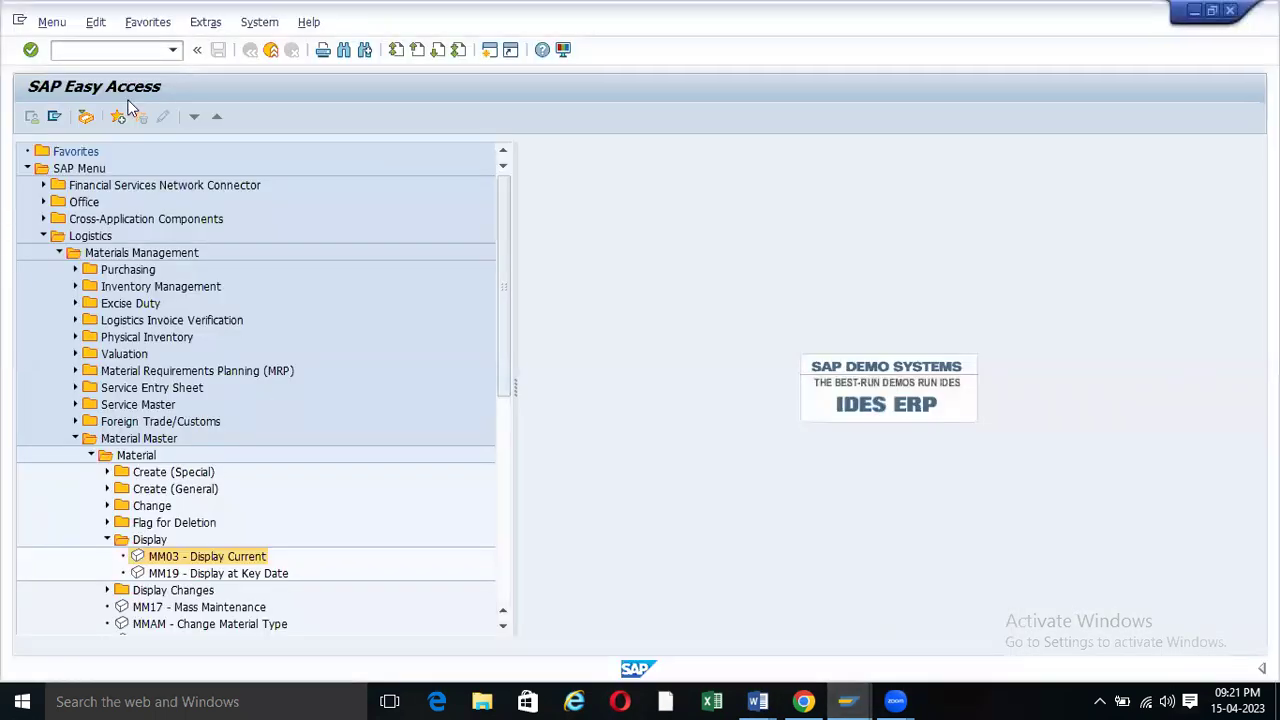
{"action": "left_click", "coordinate": [108, 540]}
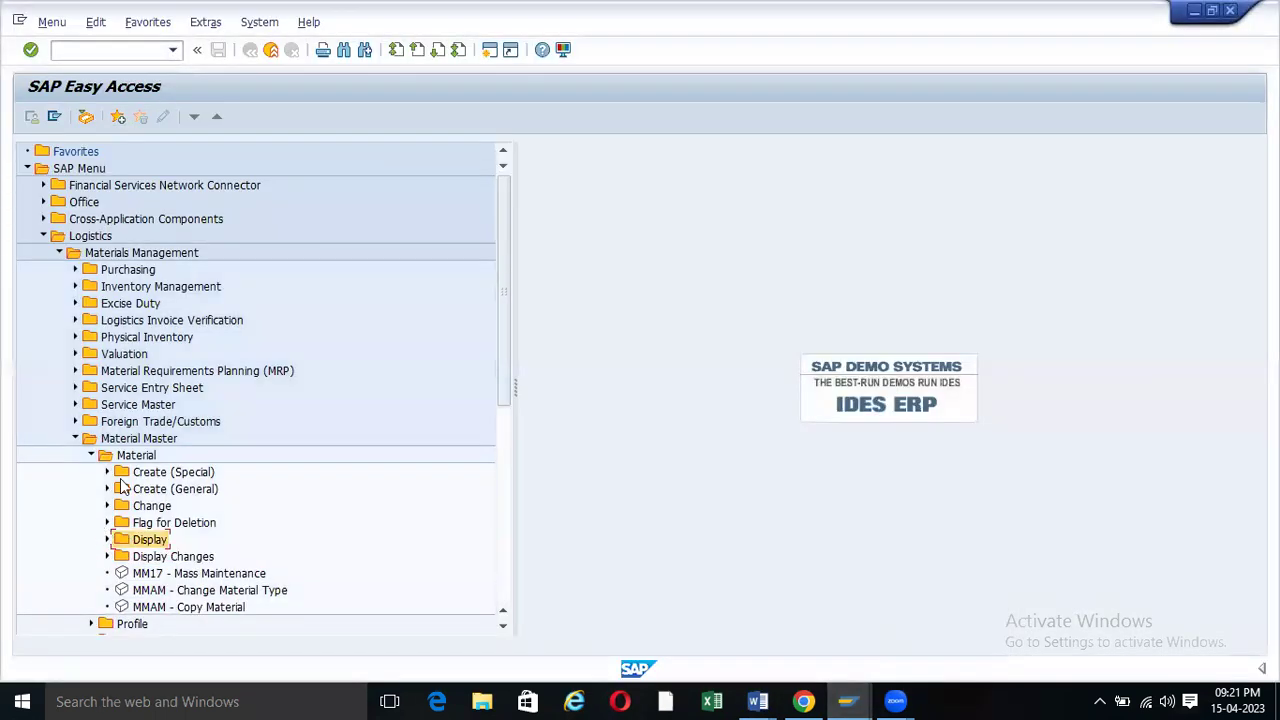
{"action": "left_click", "coordinate": [108, 489]}
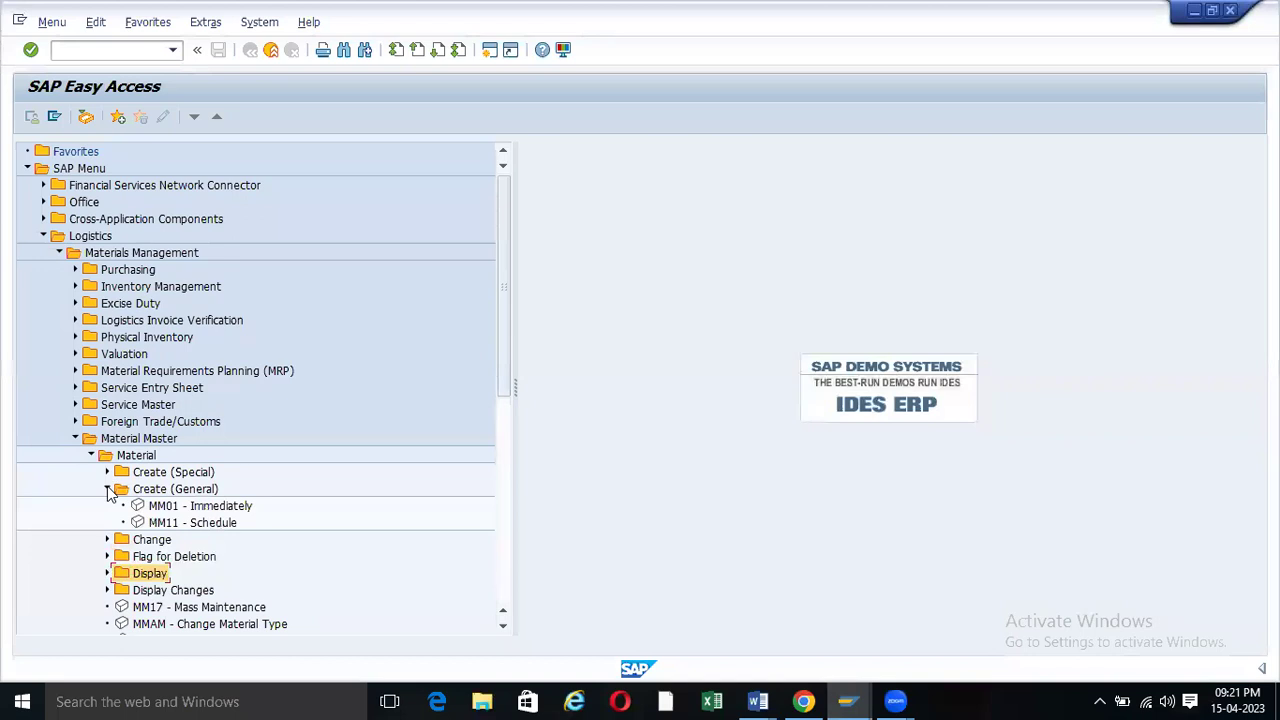
{"action": "left_click", "coordinate": [178, 508]}
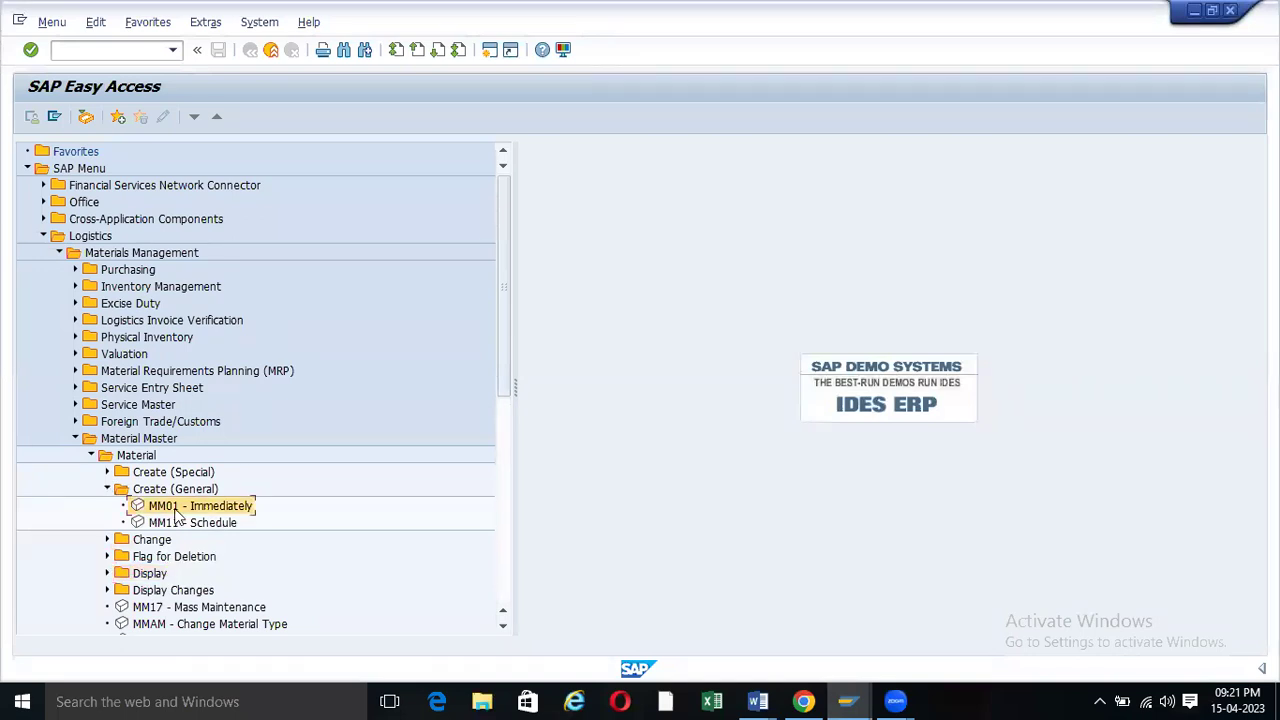
{"action": "double_click", "coordinate": [172, 508]}
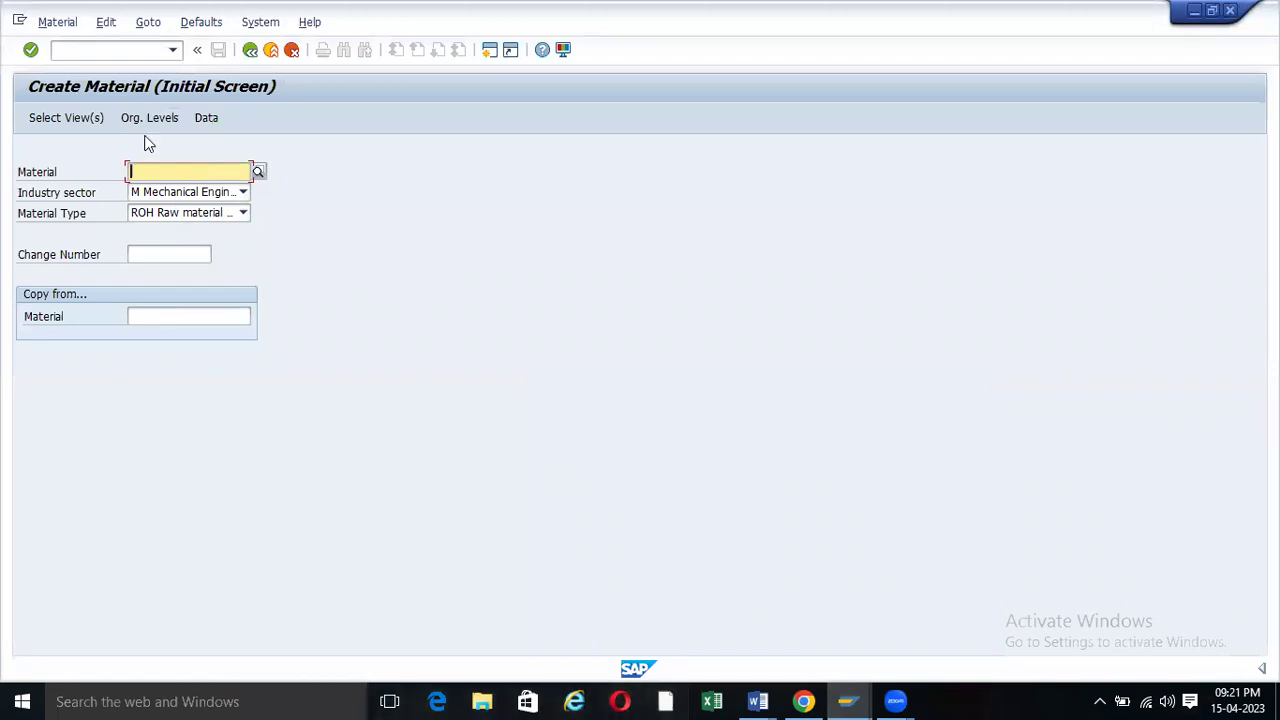
{"action": "left_click", "coordinate": [251, 50]}
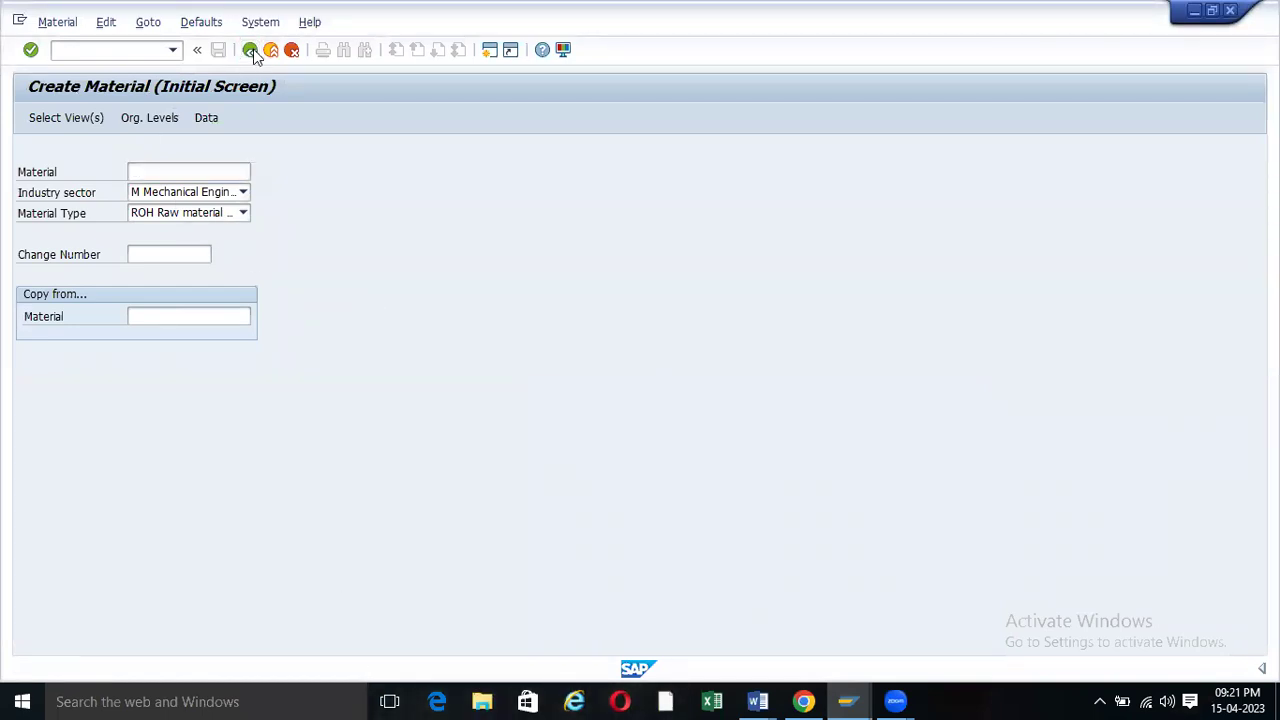
{"action": "left_click", "coordinate": [107, 540]}
{"action": "double_click", "coordinate": [170, 557]}
{"action": "left_click_drag", "start_coordinate": [210, 172], "coordinate": [57, 172]}
{"action": "key", "text": "ctrl+c"}
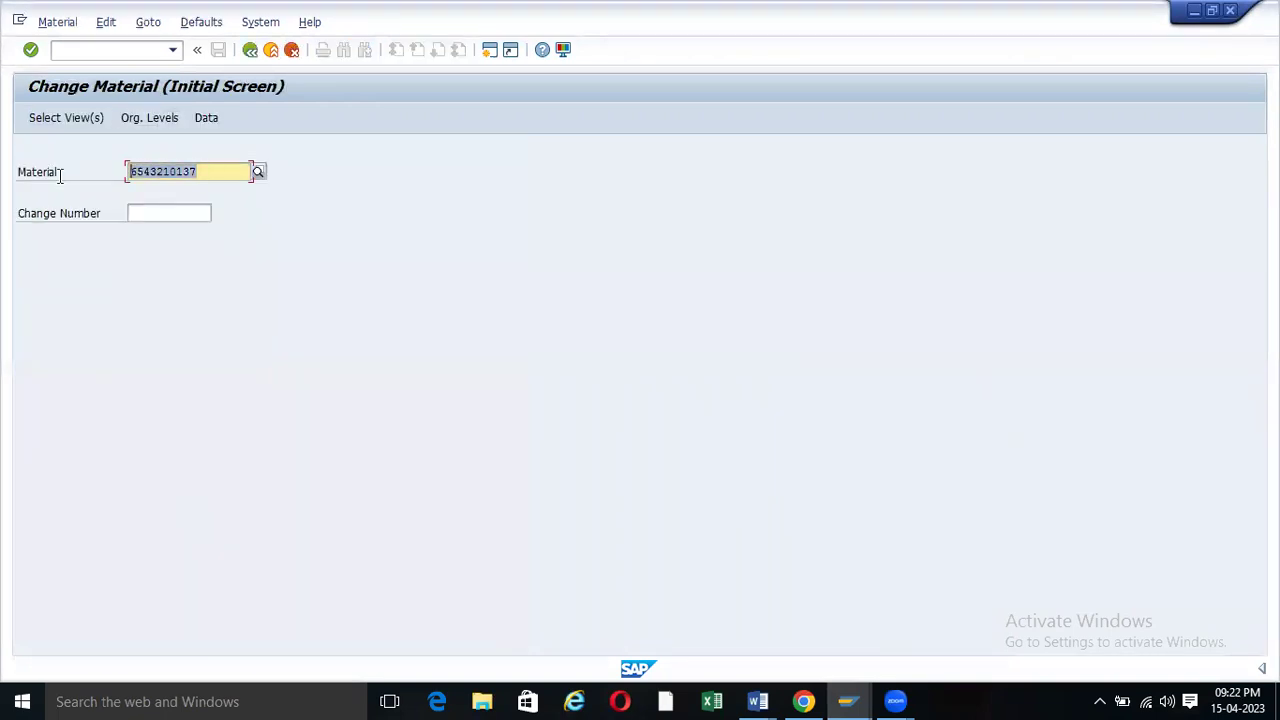
{"action": "left_click", "coordinate": [250, 50]}
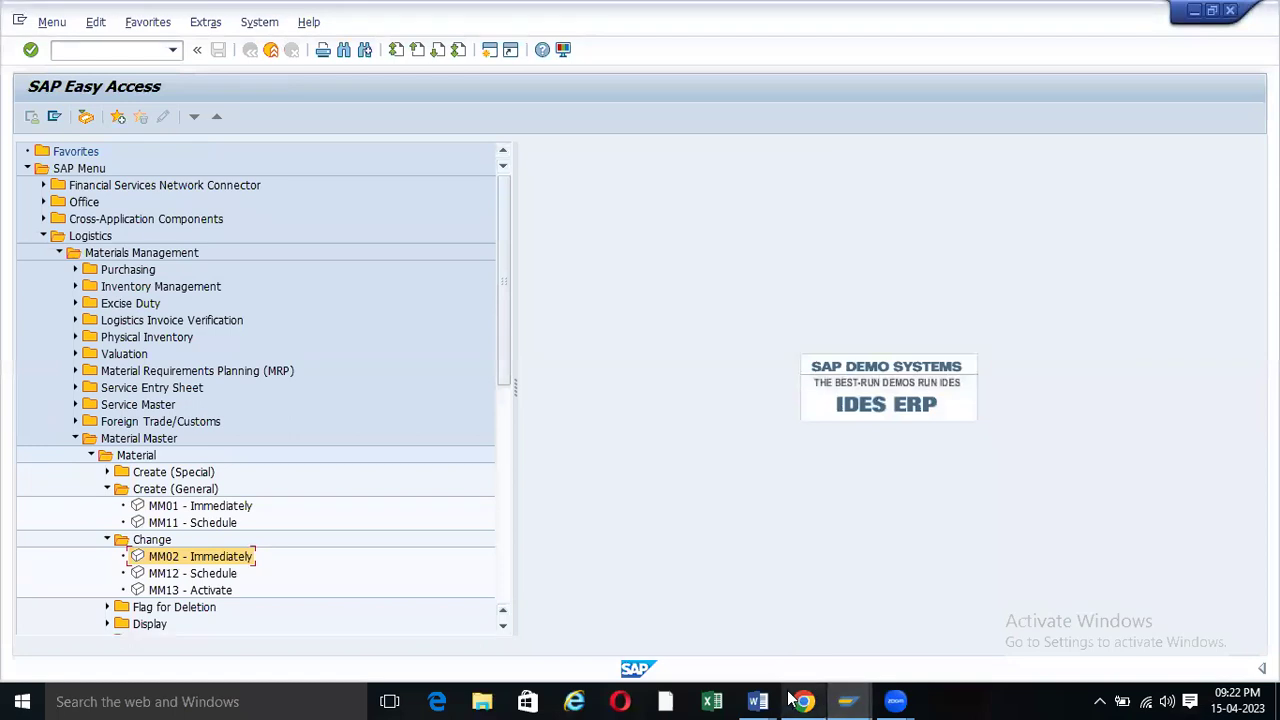
- Check the ZOOM Steels Ltd plant in the Purchase Org. Case document in Word and return to SAP
{"action": "mouse_move", "coordinate": [760, 700]}
{"action": "left_click", "coordinate": [700, 625]}
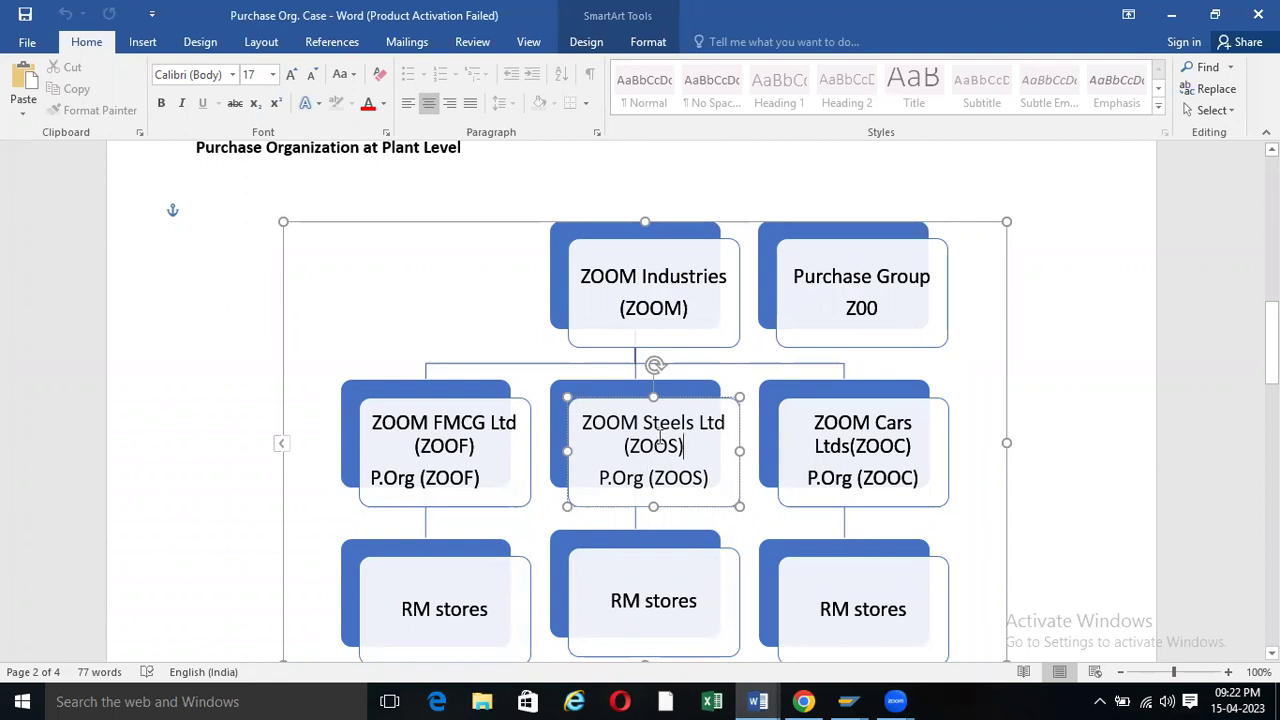
{"action": "mouse_move", "coordinate": [848, 701]}
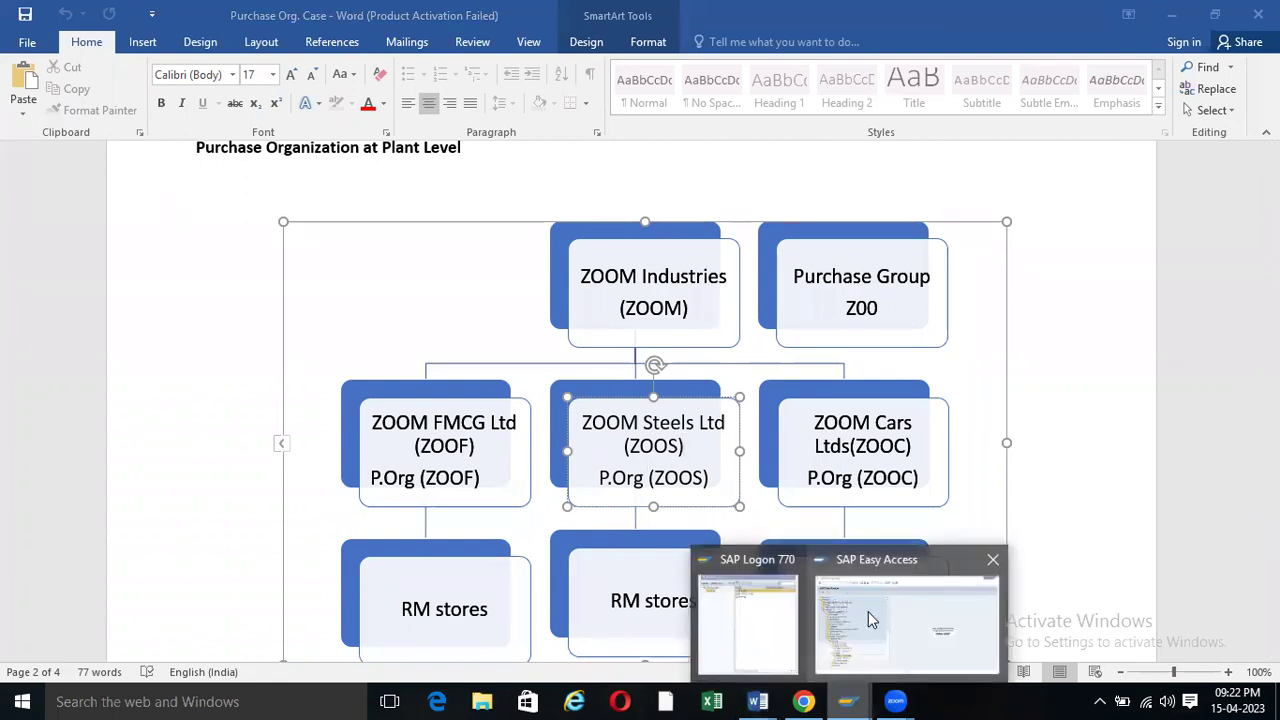
{"action": "left_click", "coordinate": [868, 611]}
{"action": "left_click", "coordinate": [107, 539]}
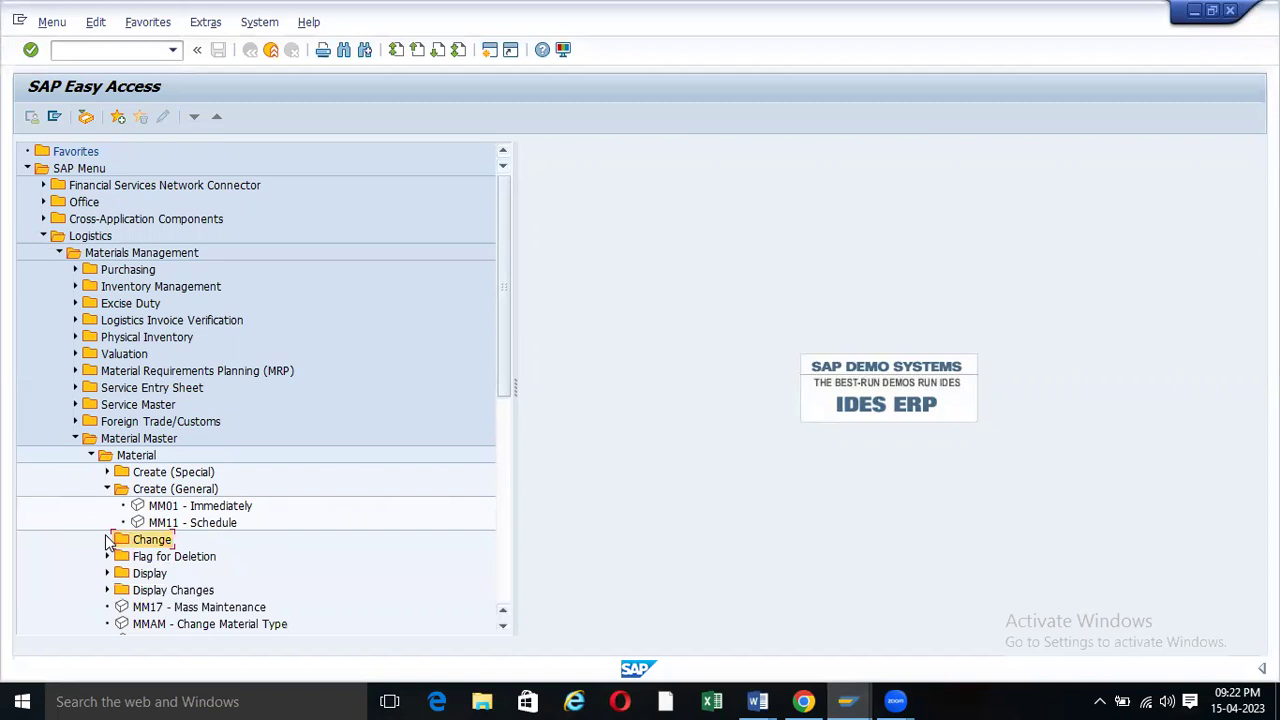
{"action": "double_click", "coordinate": [157, 507]}
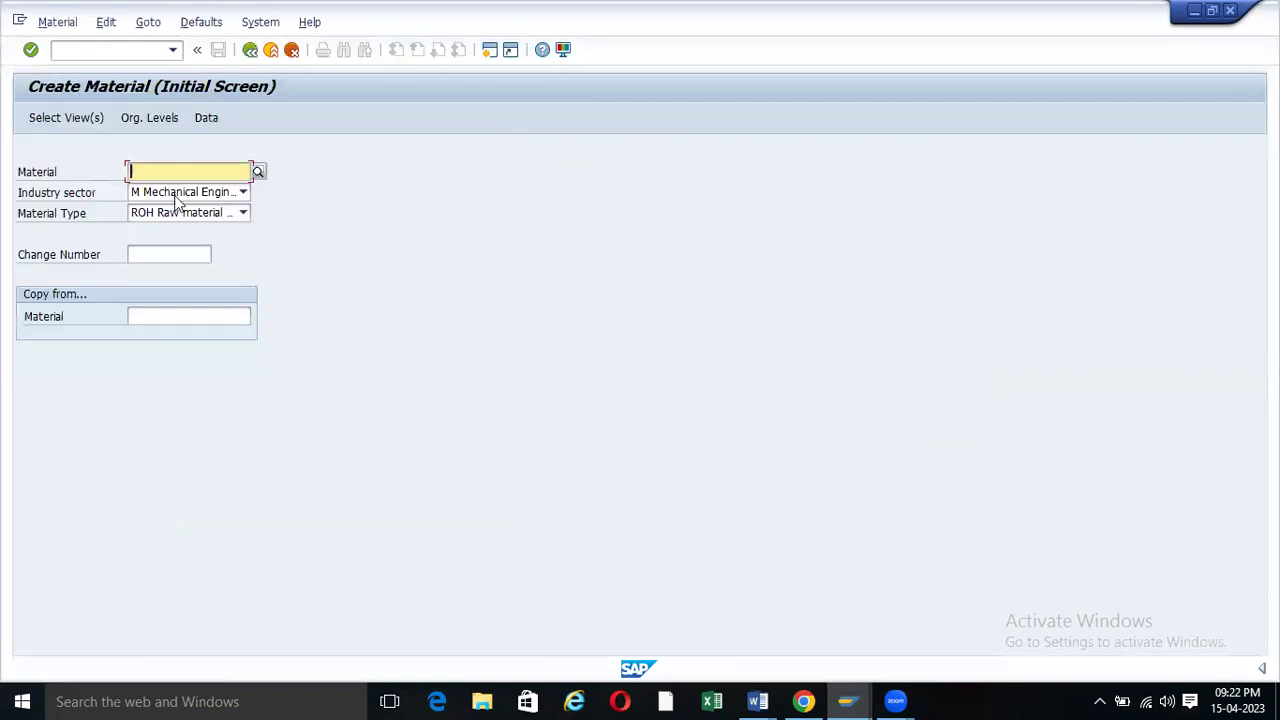
{"action": "key", "text": "ctrl+v"}
{"action": "left_click_drag", "start_coordinate": [202, 171], "coordinate": [125, 169]}
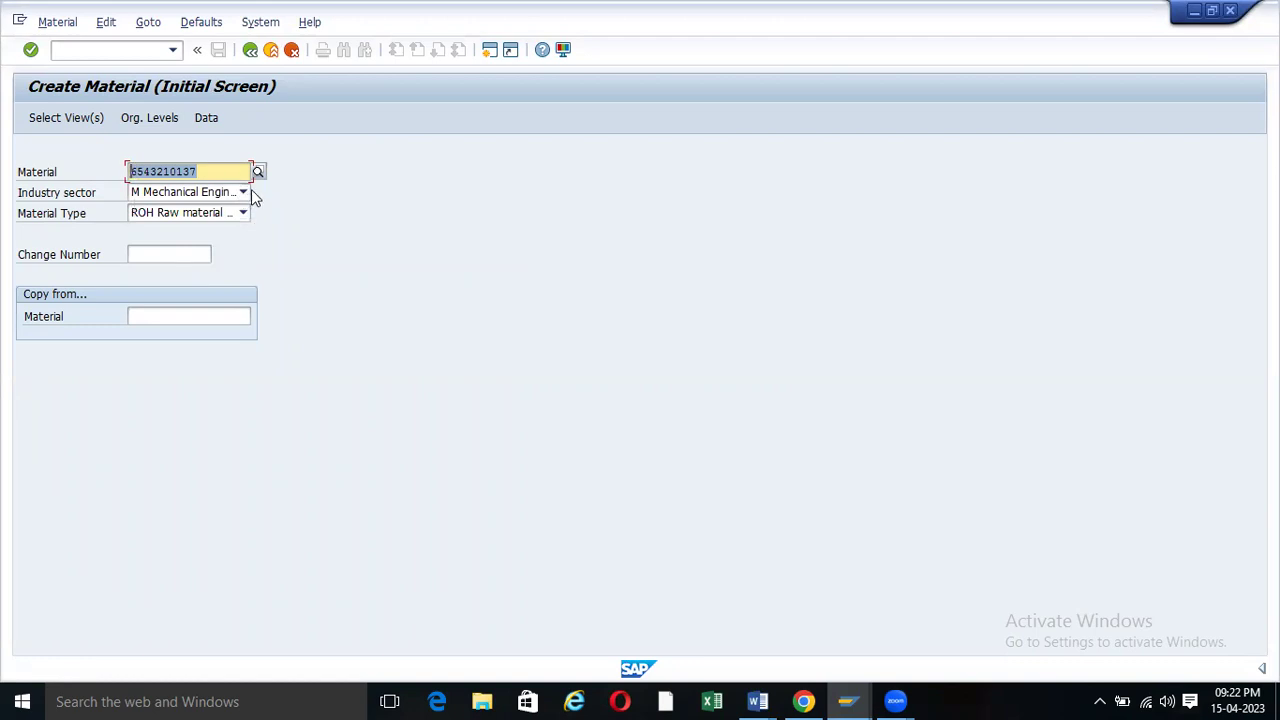
{"action": "key", "text": "Return"}
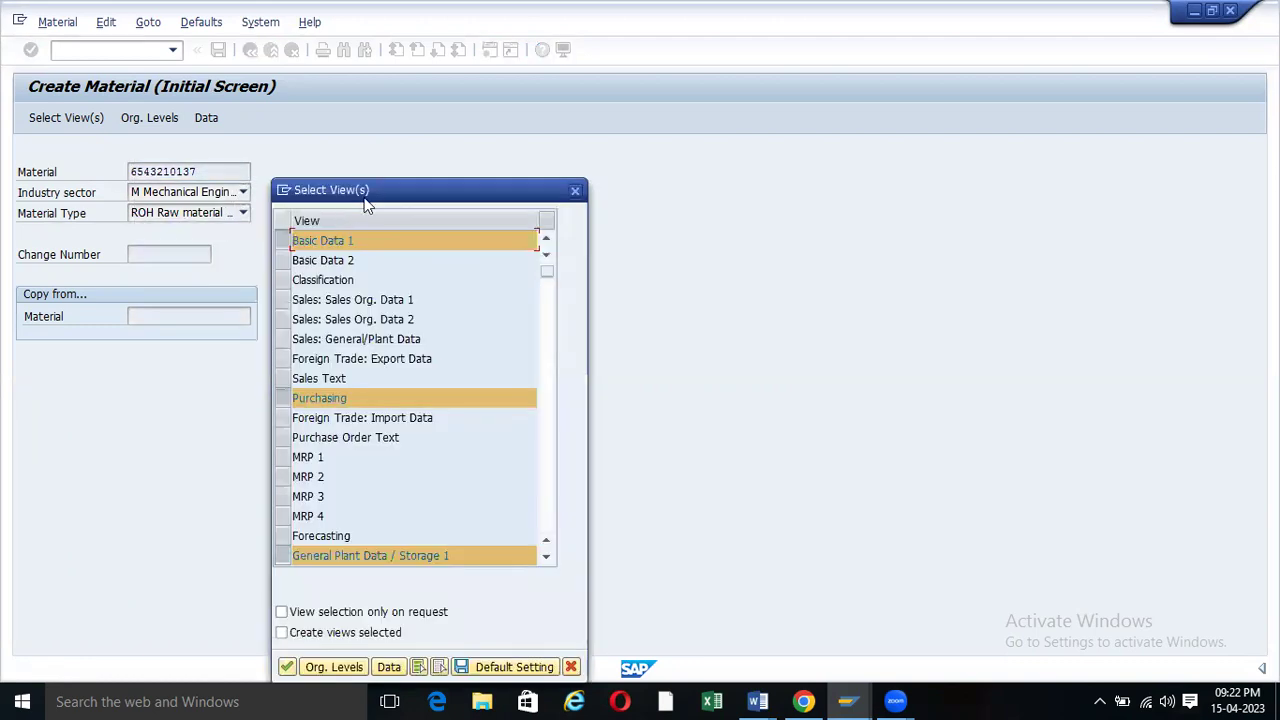
- Add Basic Data 2 to the preselected material views and continue to the organizational levels
{"action": "left_click_drag", "start_coordinate": [366, 196], "coordinate": [370, 105]}
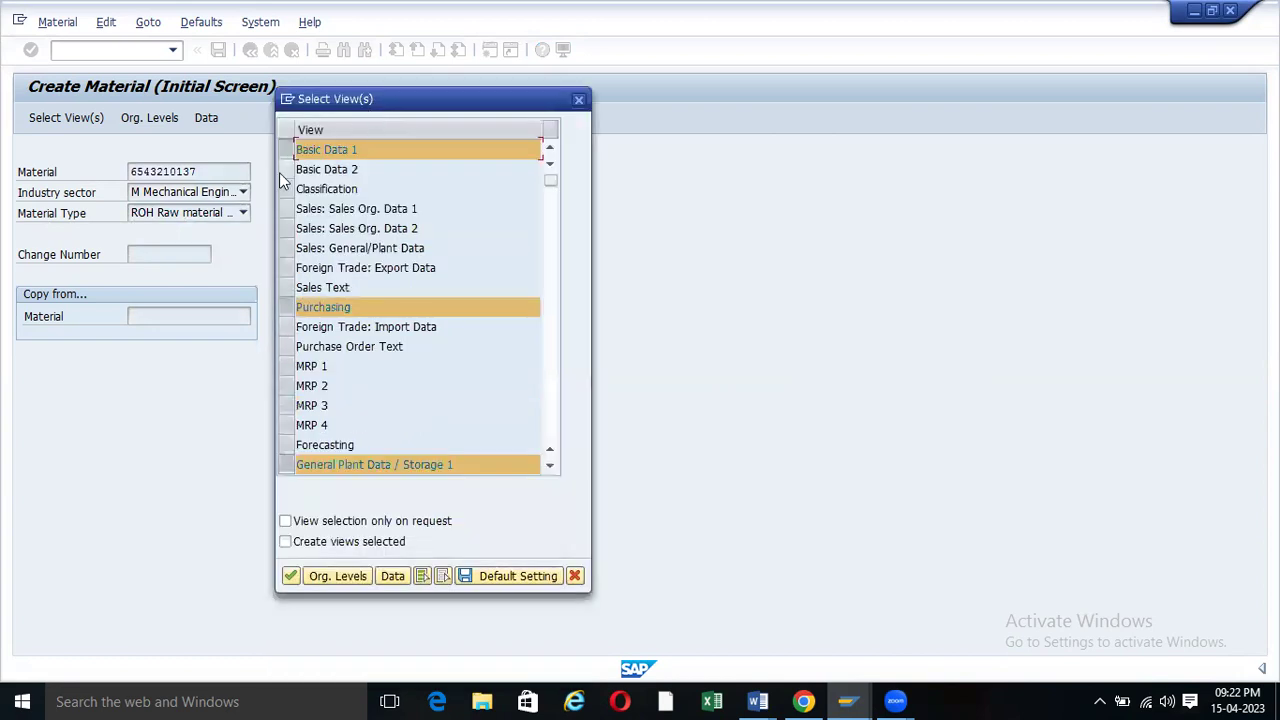
{"action": "left_click", "coordinate": [296, 169]}
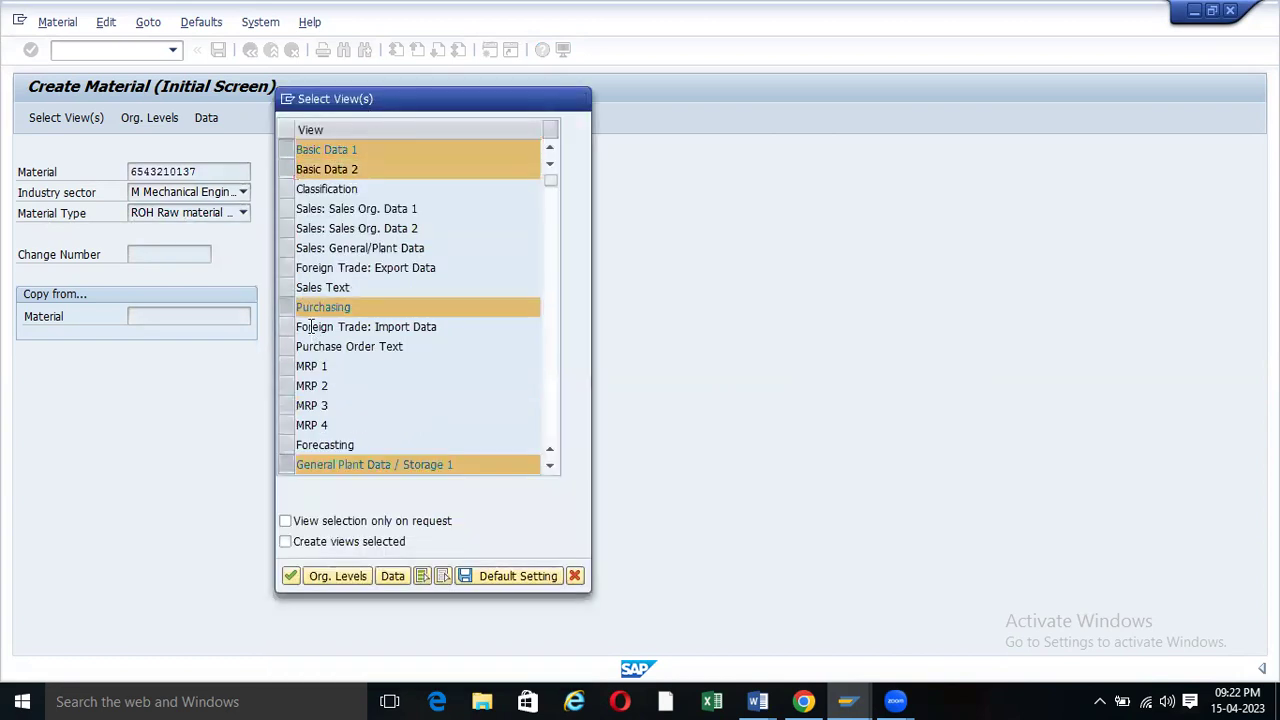
{"action": "scroll", "coordinate": [320, 345], "scroll_direction": "down", "scroll_amount": 5}
{"action": "scroll", "coordinate": [325, 335], "scroll_direction": "up", "scroll_amount": 5}
{"action": "left_click", "coordinate": [291, 578]}
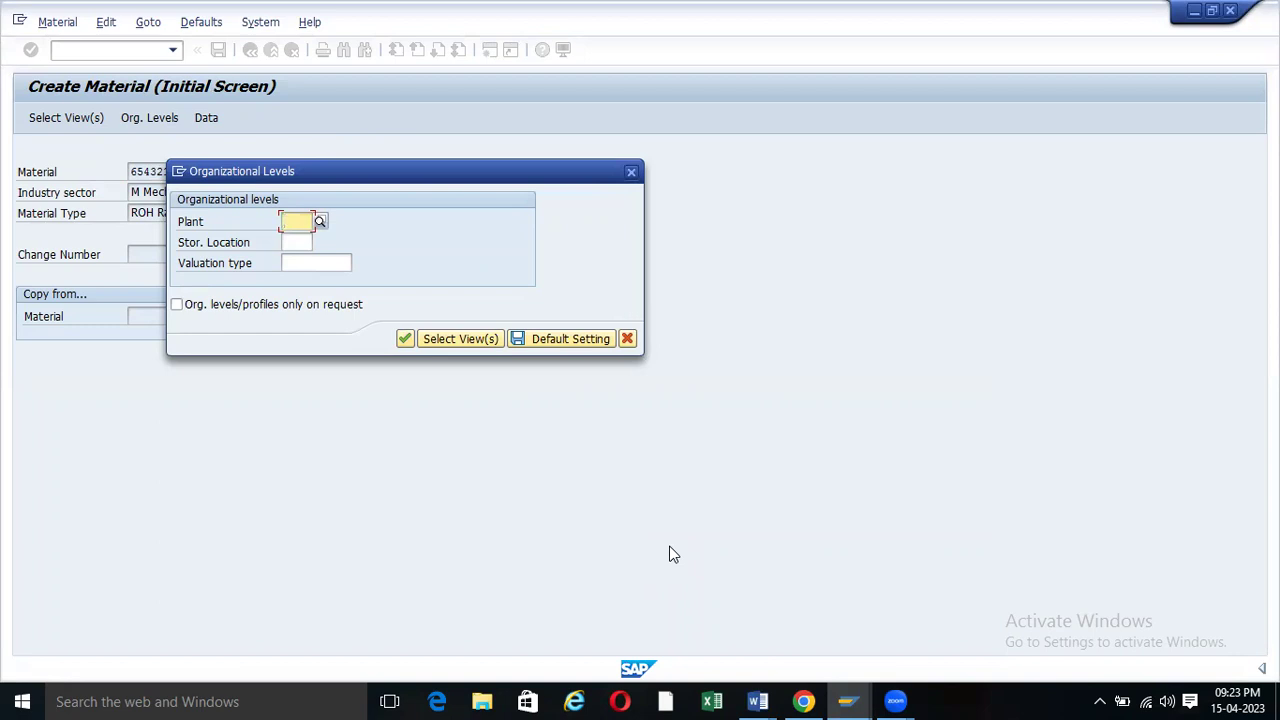
- Look up the plant codes in the Word purchase organization chart and return to the organizational levels in SAP
{"action": "key", "text": "space"}
{"action": "mouse_move", "coordinate": [762, 700]}
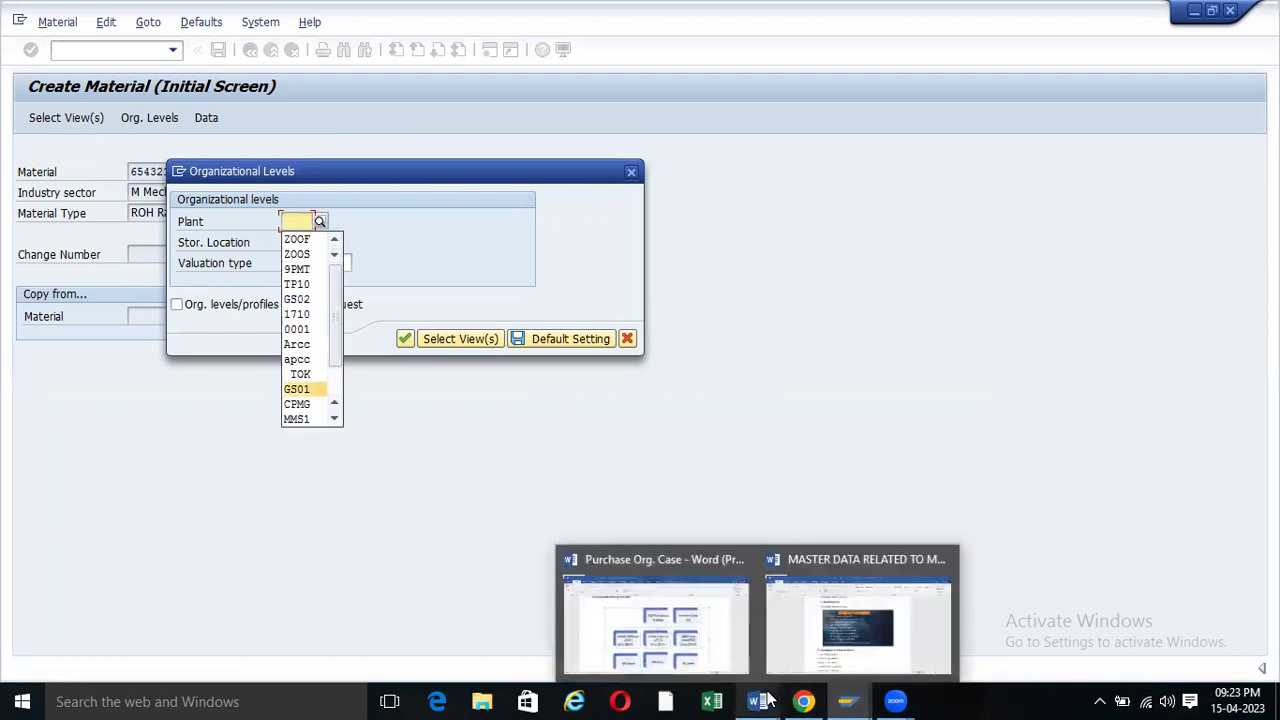
{"action": "left_click", "coordinate": [672, 625]}
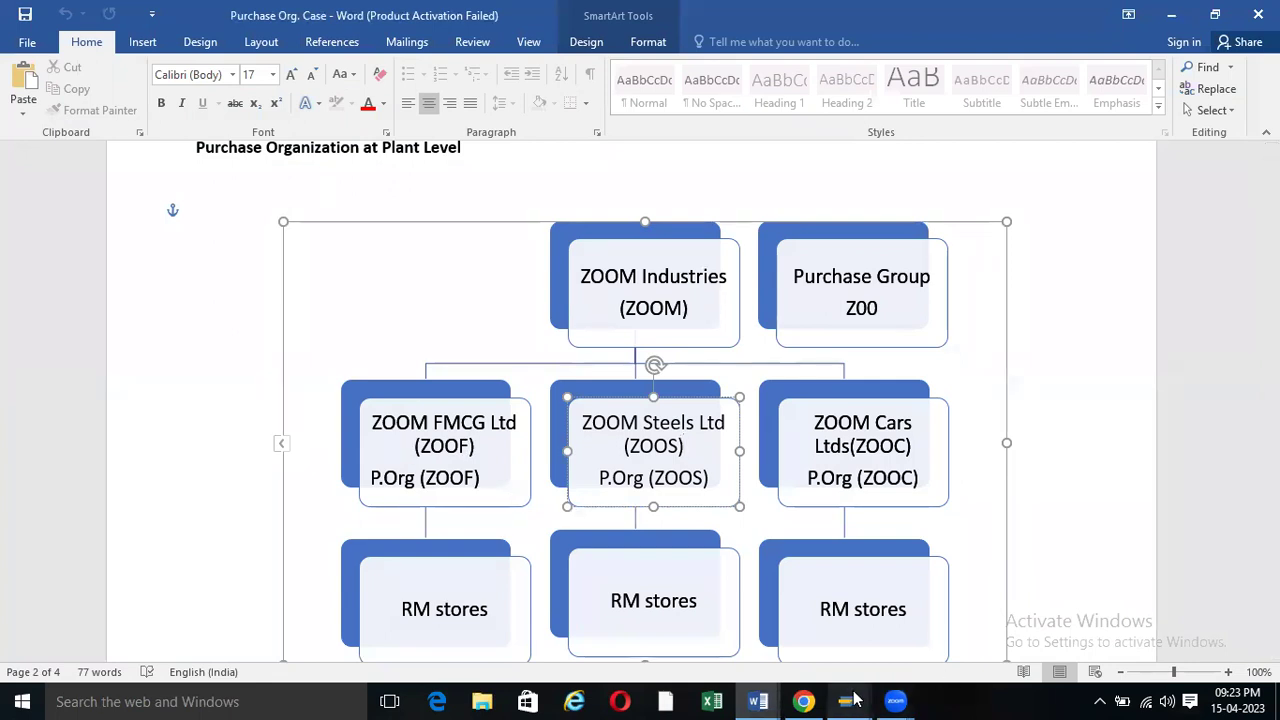
{"action": "mouse_move", "coordinate": [846, 700]}
{"action": "left_click", "coordinate": [866, 650]}
- Try to create the material views for plant ZOOF and storage location RM00, and dismiss the resulting message
{"action": "left_click", "coordinate": [296, 221]}
{"action": "left_click", "coordinate": [296, 237]}
{"action": "left_click", "coordinate": [296, 242]}
{"action": "left_click", "coordinate": [296, 260]}
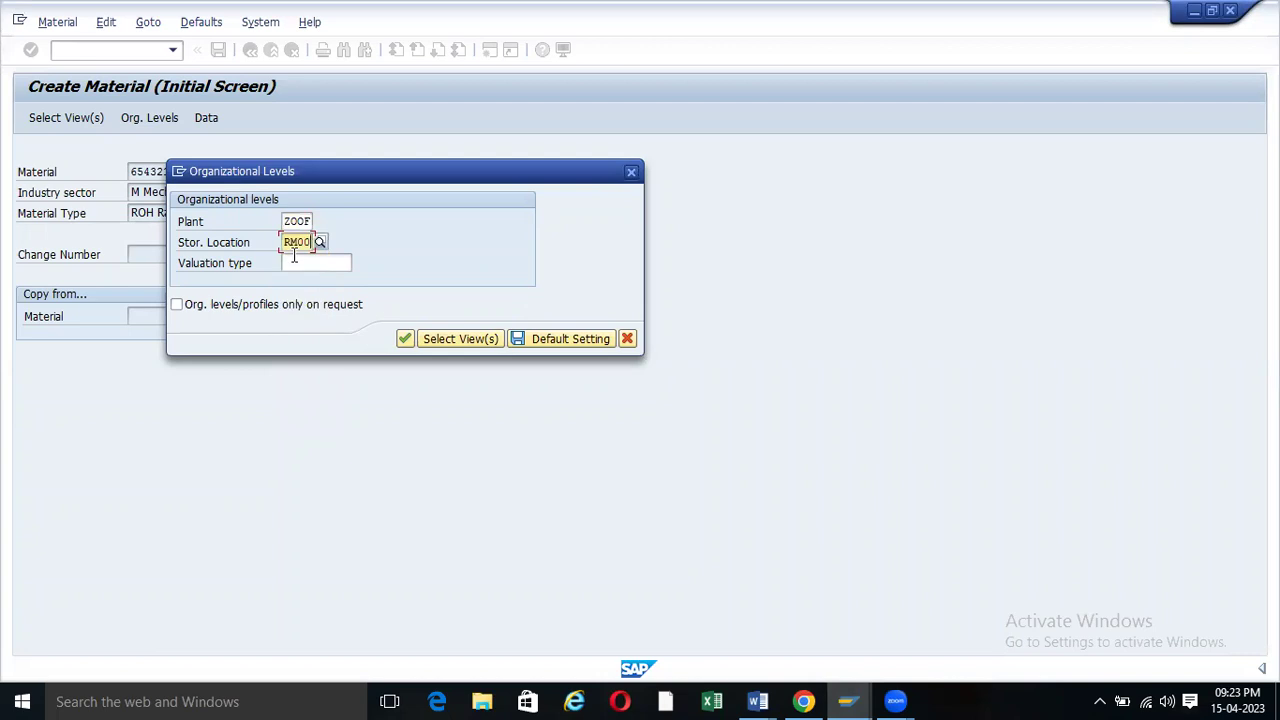
{"action": "left_click", "coordinate": [407, 340]}
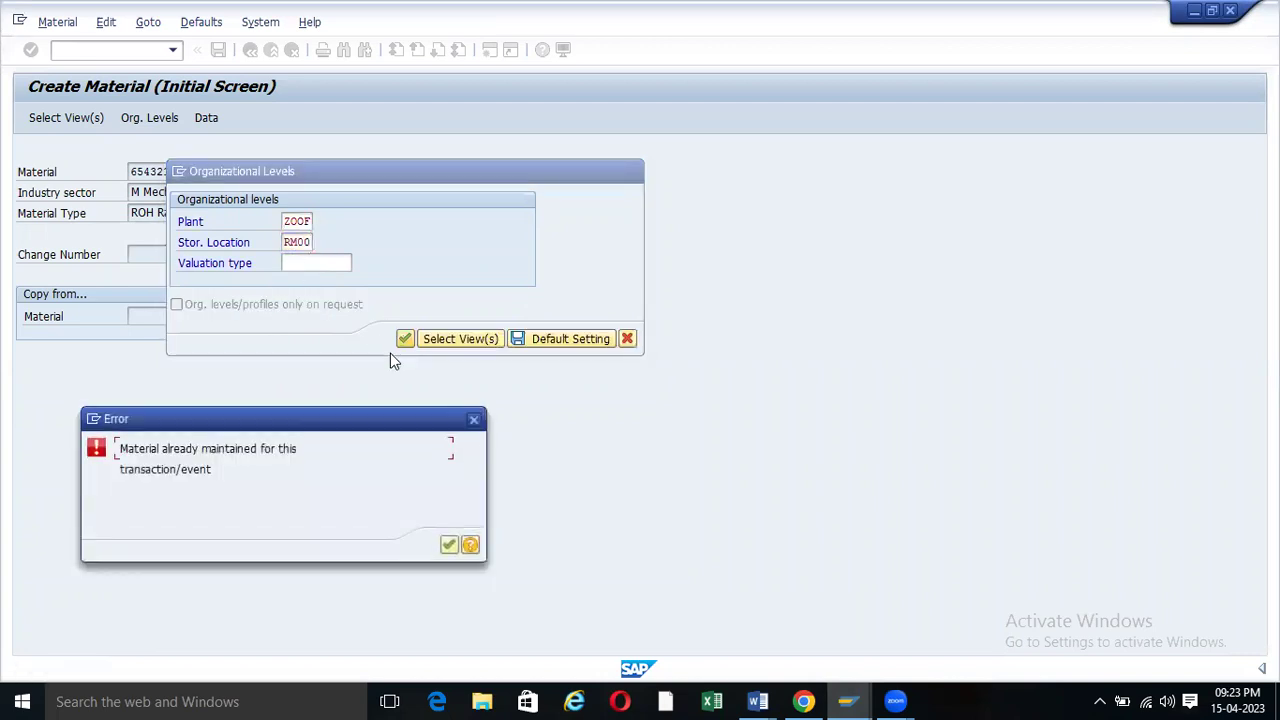
{"action": "left_click_drag", "start_coordinate": [294, 420], "coordinate": [296, 374]}
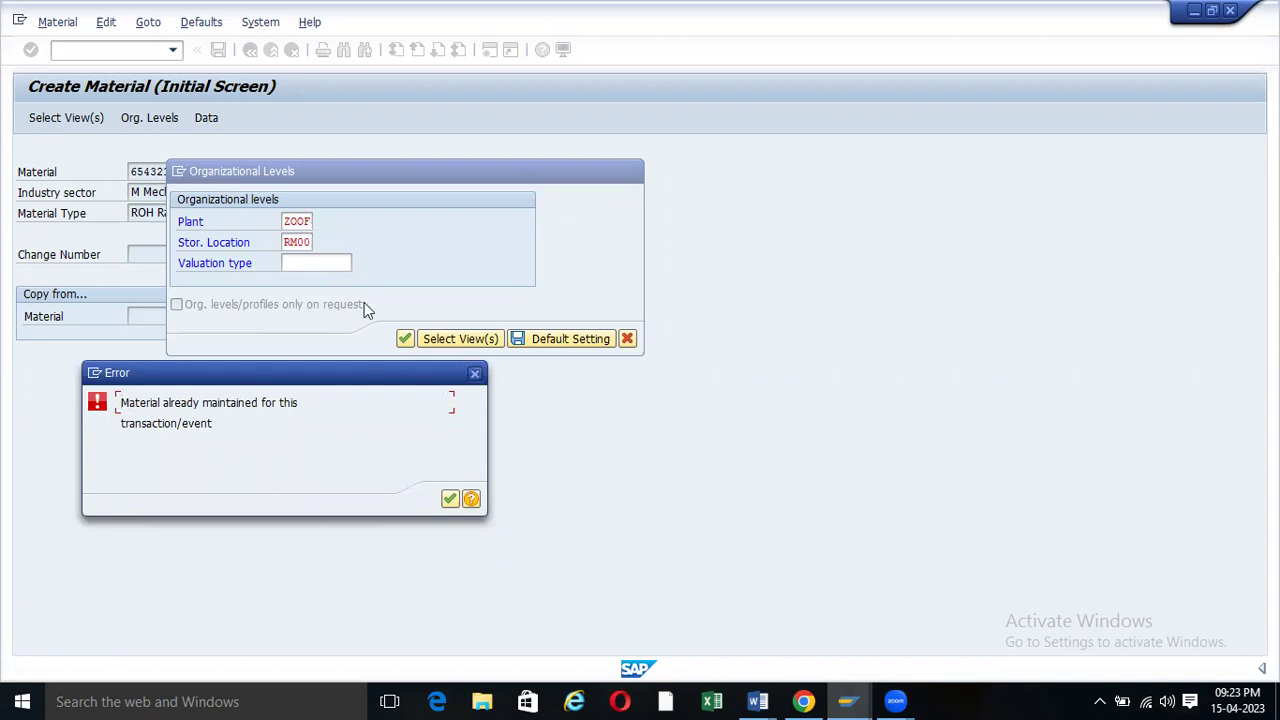
{"action": "left_click", "coordinate": [474, 373]}
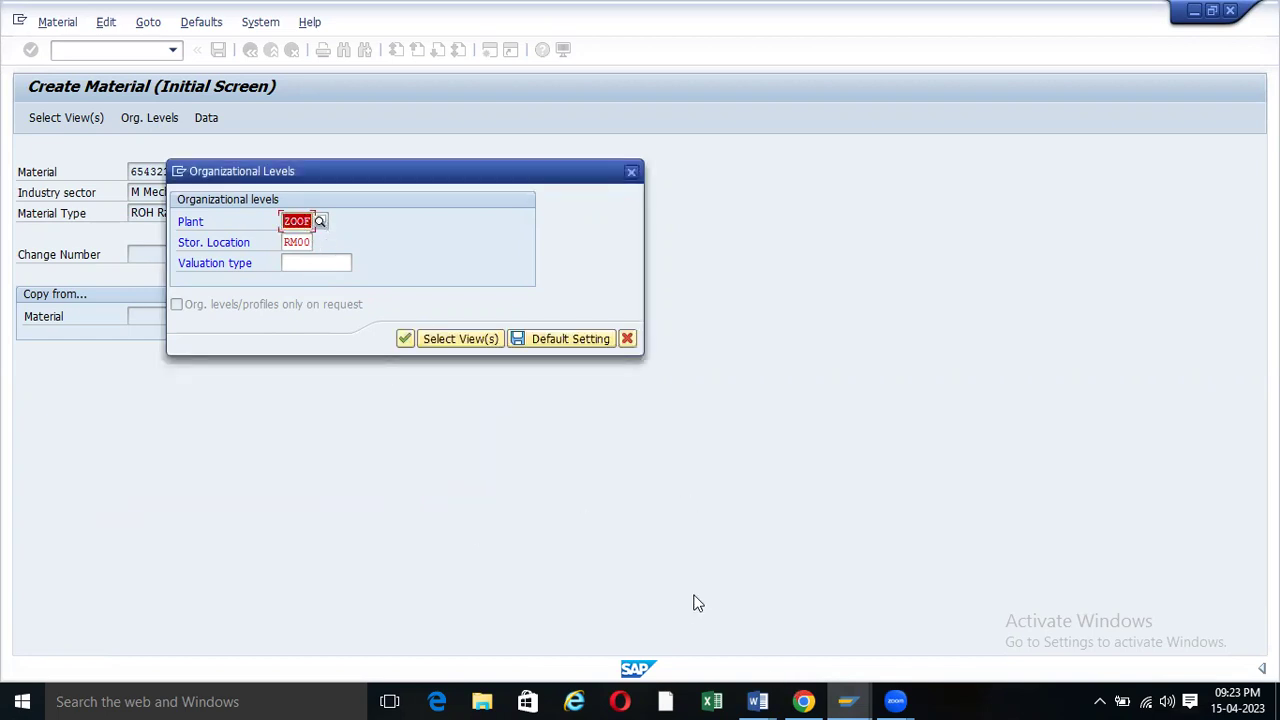
- Check the ZOOM Steels Ltd plant code in the Word chart and set the plant in SAP to ZOOS
{"action": "left_click", "coordinate": [845, 700]}
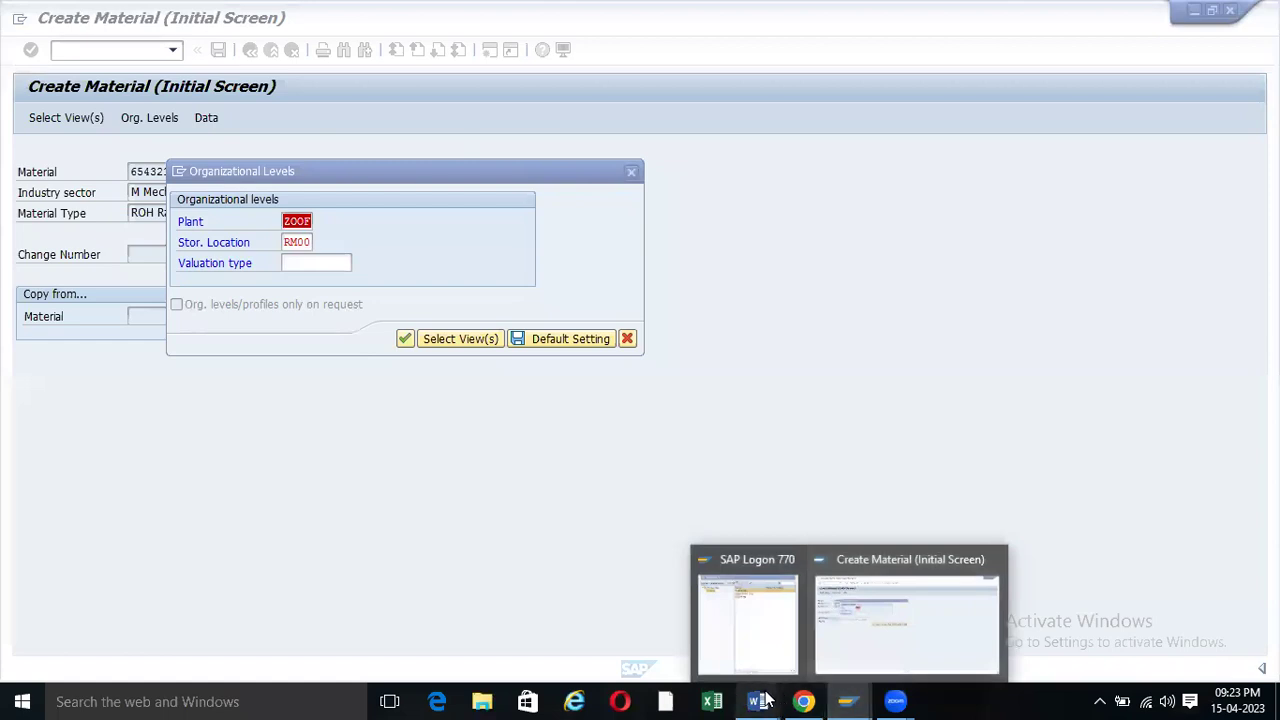
{"action": "left_click", "coordinate": [680, 600]}
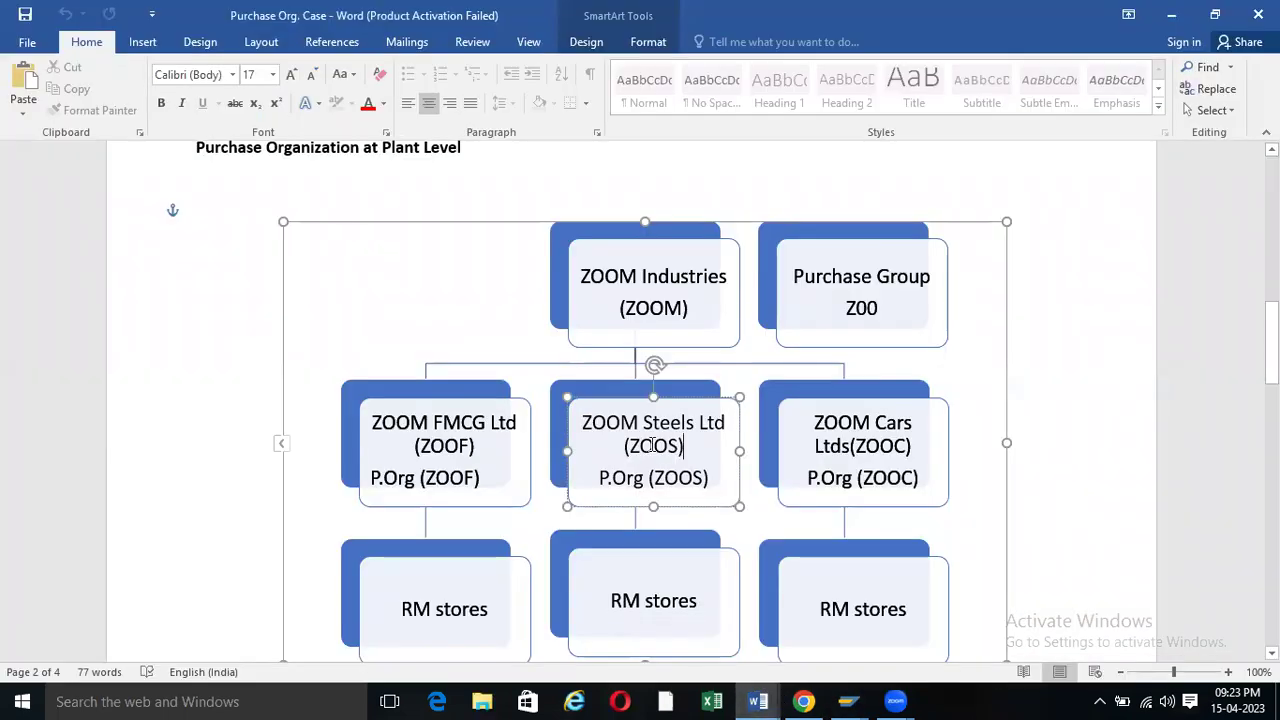
{"action": "left_click", "coordinate": [845, 700]}
{"action": "left_click", "coordinate": [855, 632]}
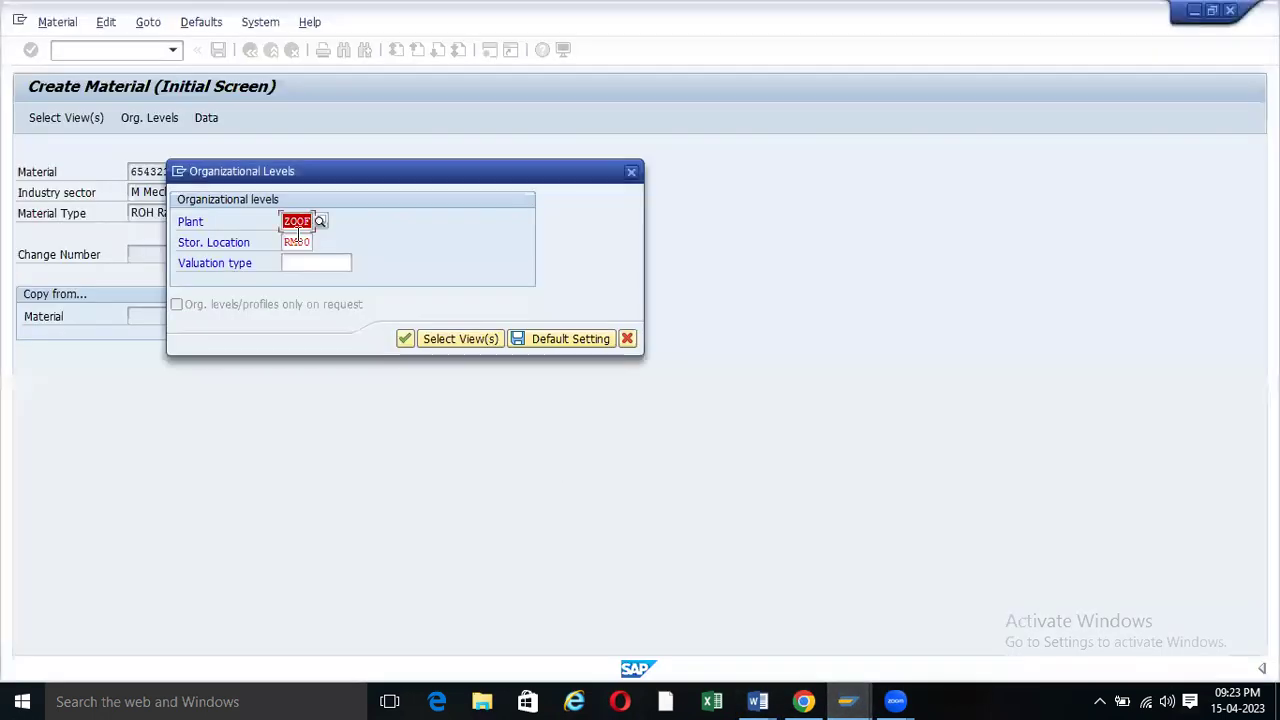
{"action": "left_click", "coordinate": [305, 222]}
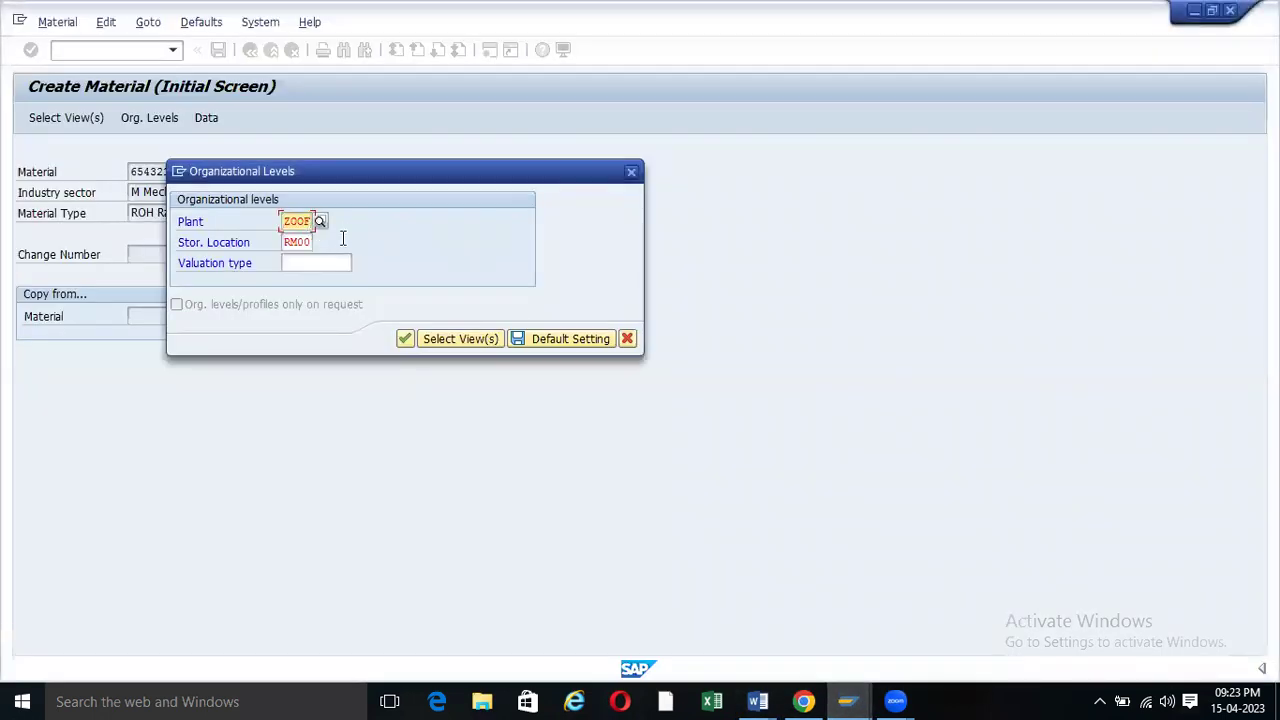
{"action": "key", "text": "BackSpace"}
{"action": "type", "text": "z"}
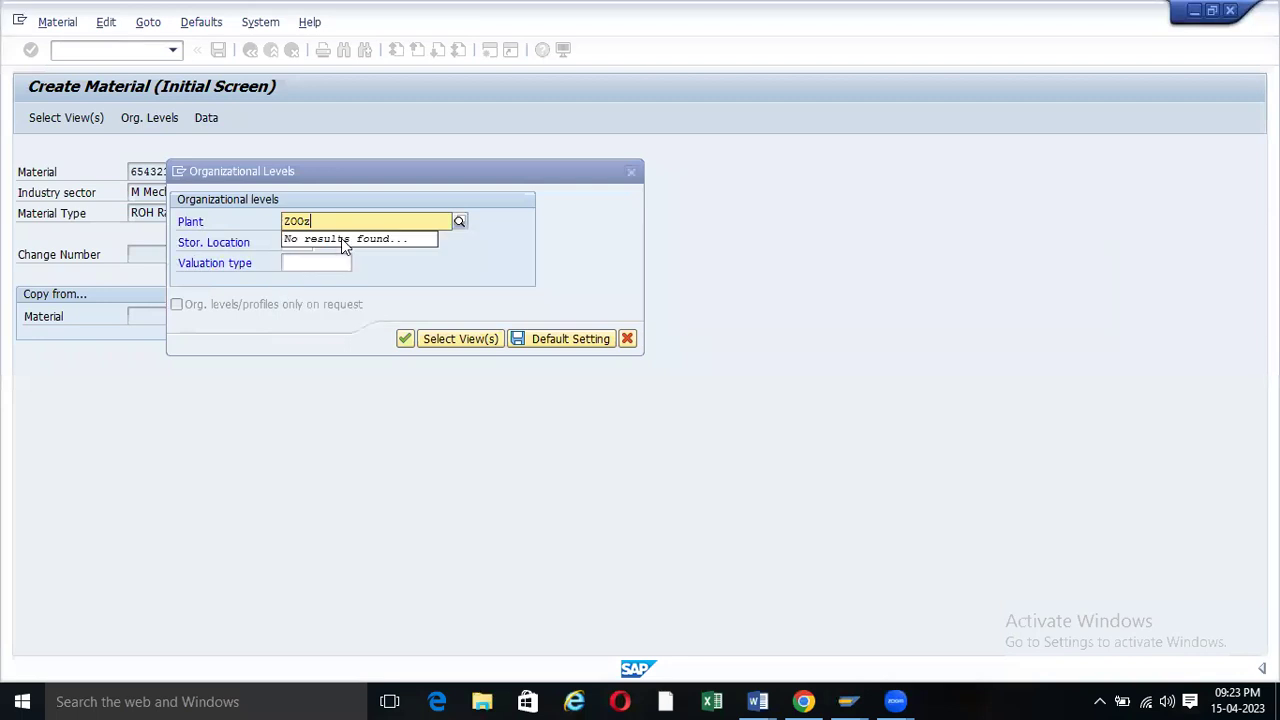
{"action": "key", "text": "BackSpace"}
{"action": "type", "text": "s"}
{"action": "left_click", "coordinate": [295, 265]}
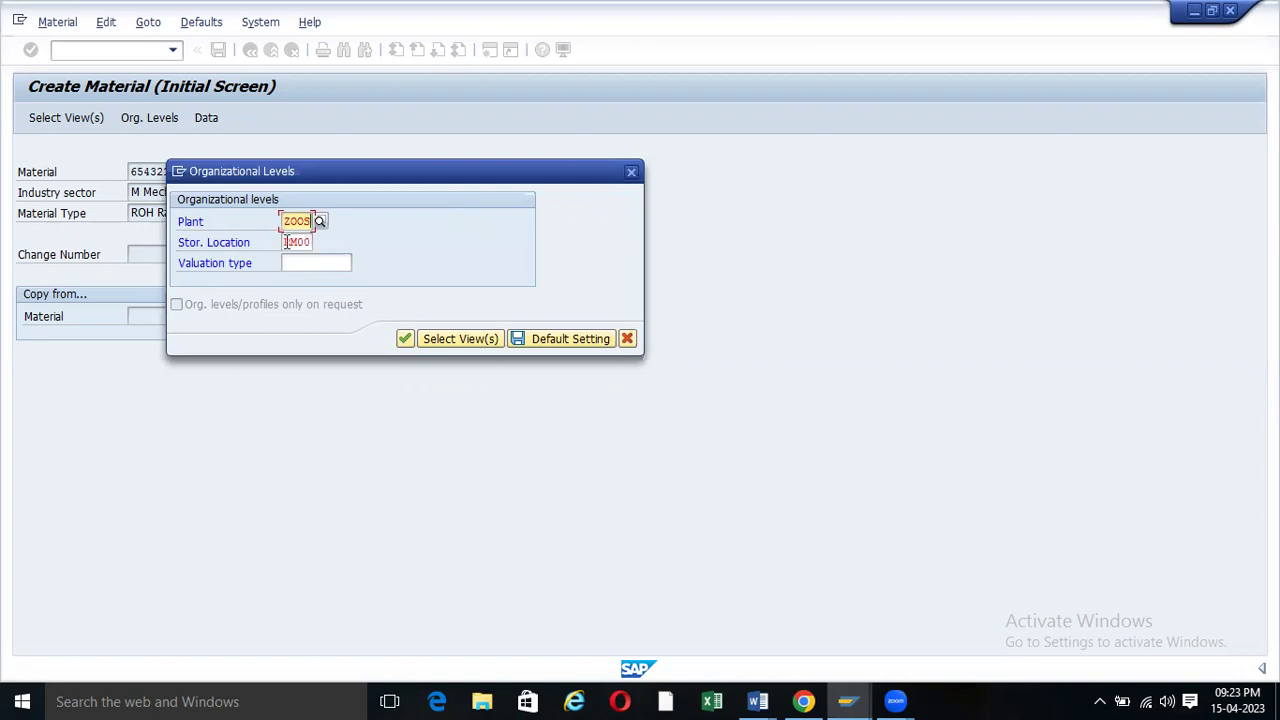
- Recheck plant ZOOS in the Word chart and confirm the SAP organizational levels with plant ZOOS and storage location RM00
{"action": "left_click", "coordinate": [757, 701]}
{"action": "left_click", "coordinate": [699, 628]}
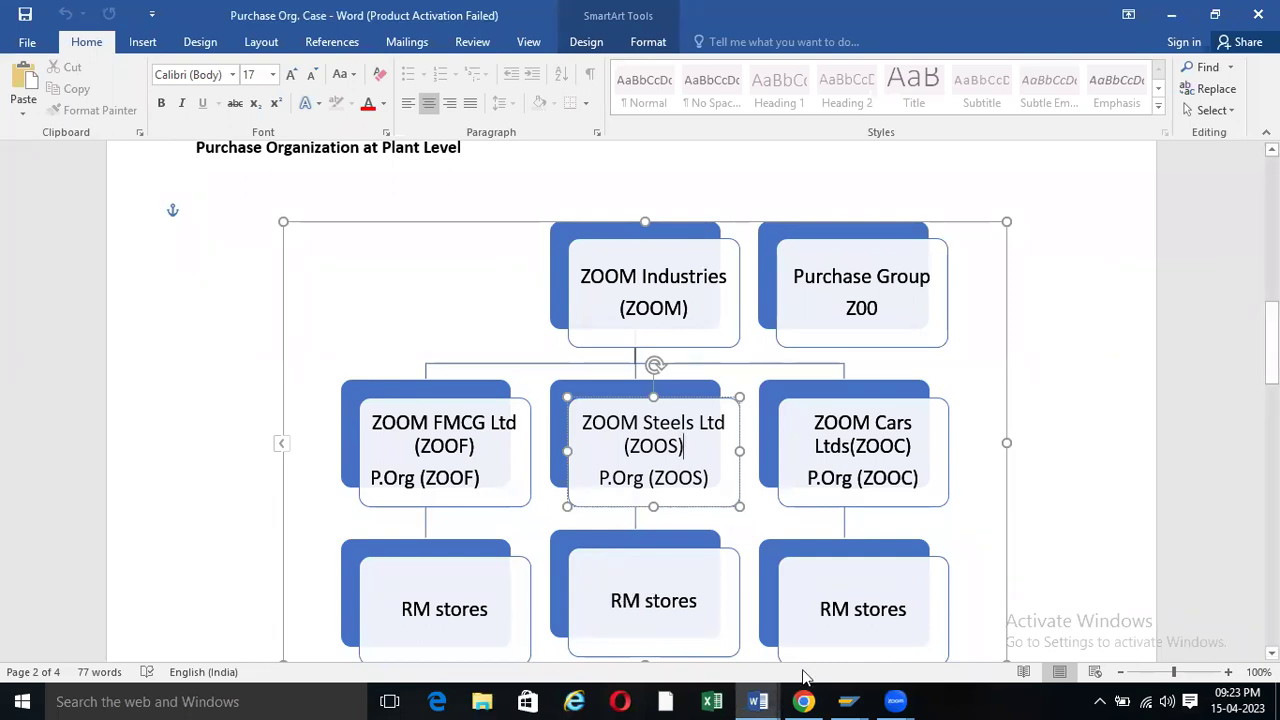
{"action": "left_click", "coordinate": [845, 700]}
{"action": "left_click", "coordinate": [870, 632]}
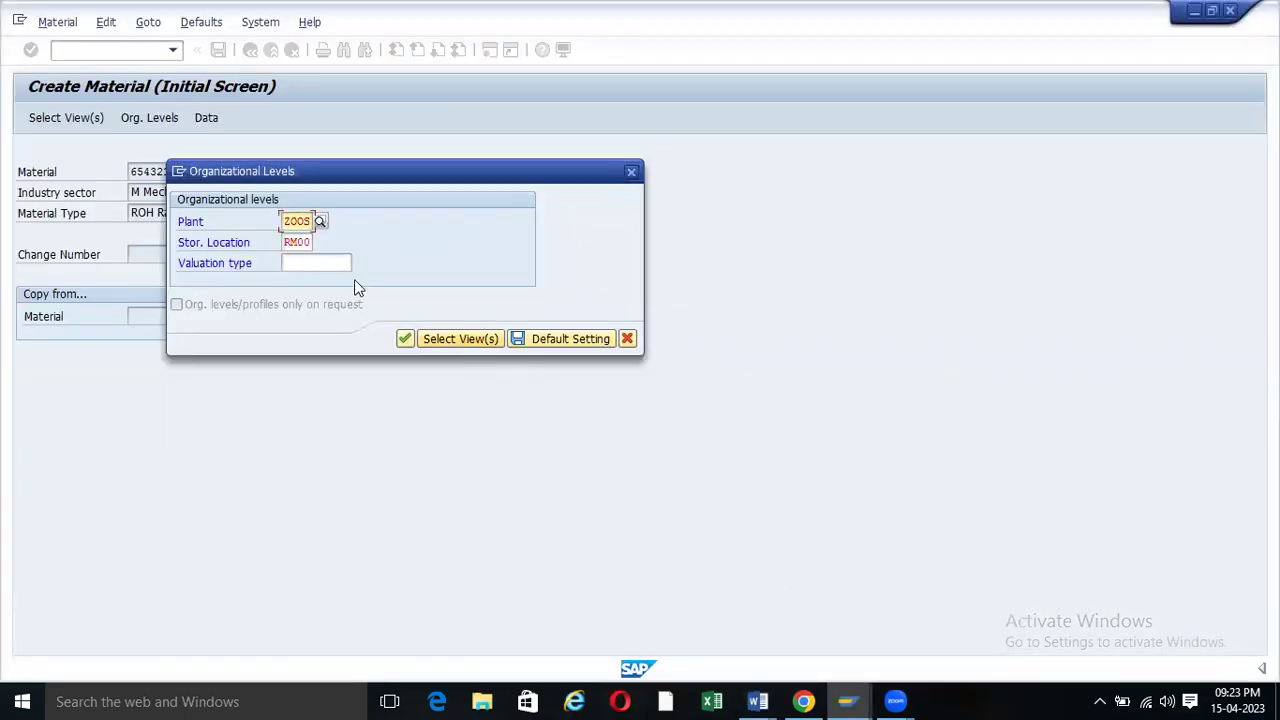
{"action": "left_click", "coordinate": [405, 339]}
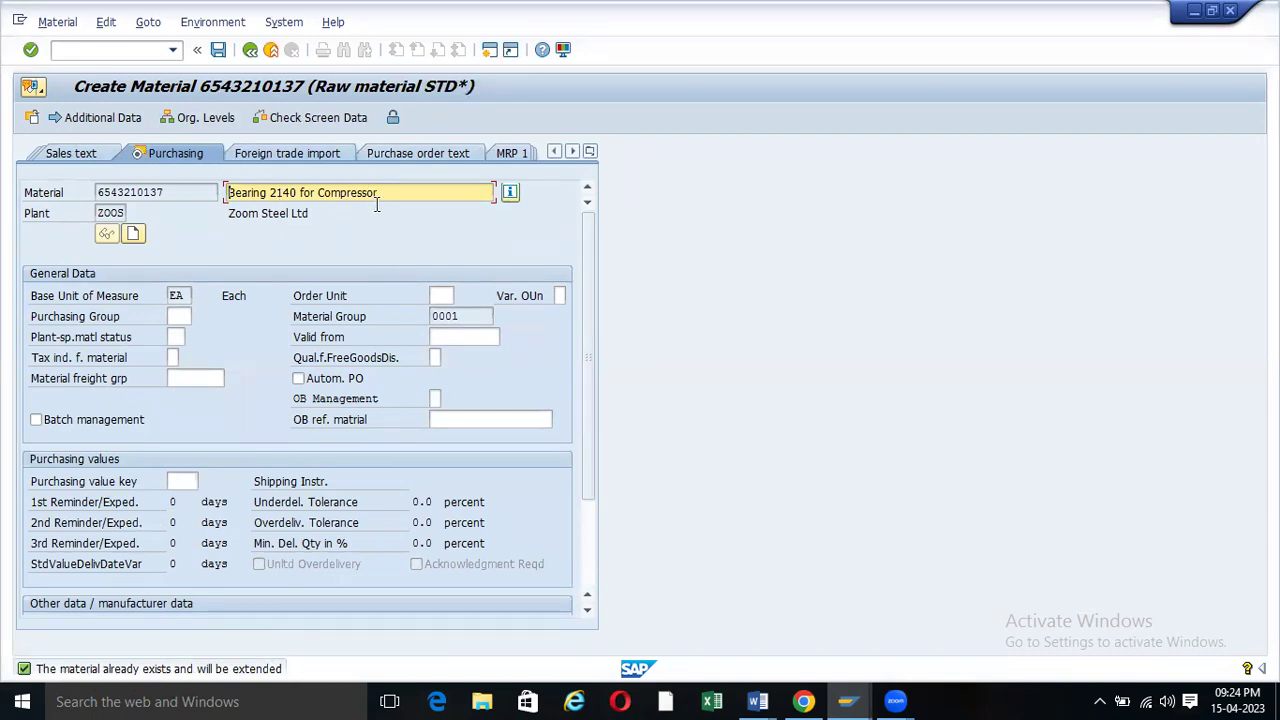
- Set the purchasing group to ZOO in the Purchasing view and continue past the storage data to the Accounting 1 view
{"action": "left_click_drag", "start_coordinate": [390, 197], "coordinate": [206, 192]}
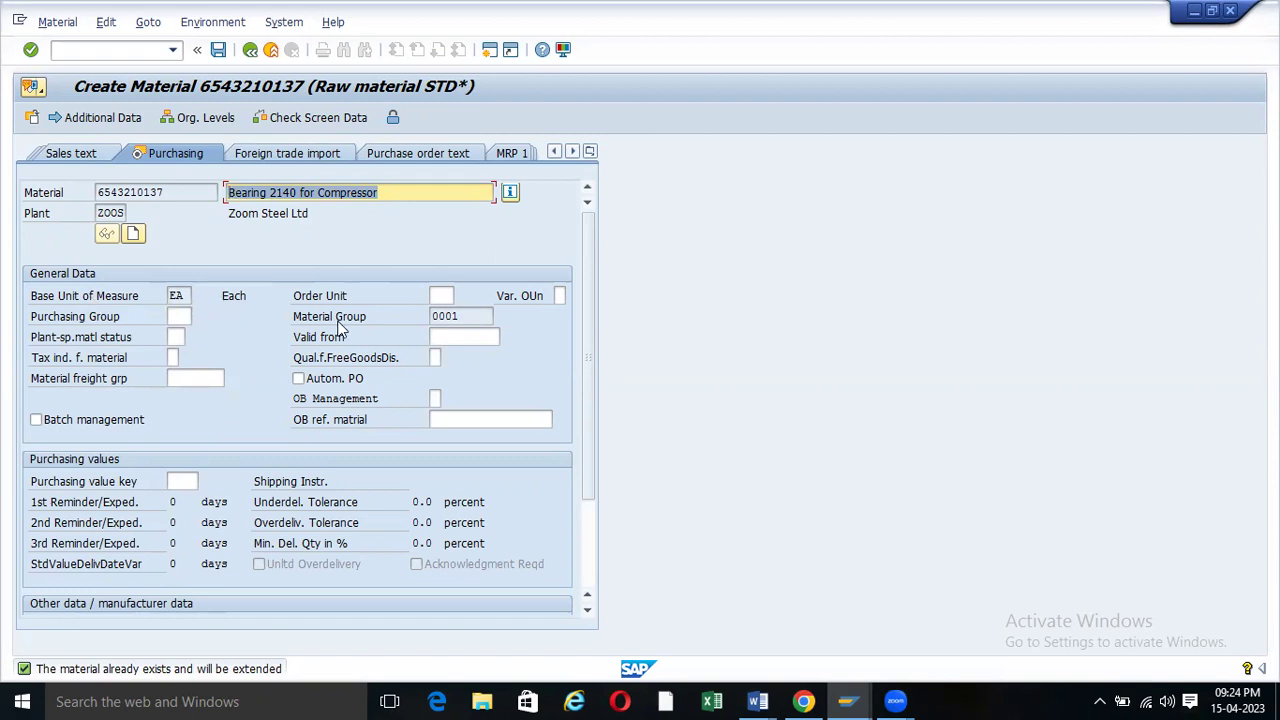
{"action": "left_click_drag", "start_coordinate": [478, 314], "coordinate": [421, 314]}
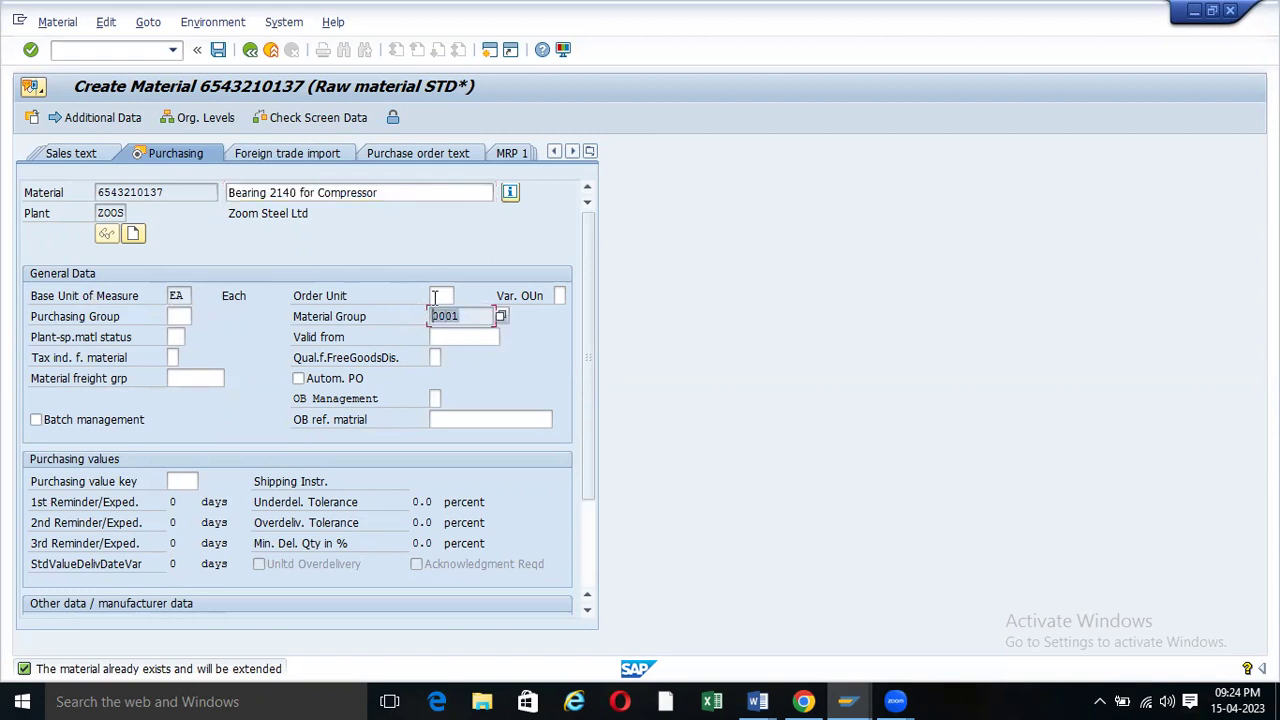
{"action": "left_click", "coordinate": [181, 316]}
{"action": "type", "text": "c"}
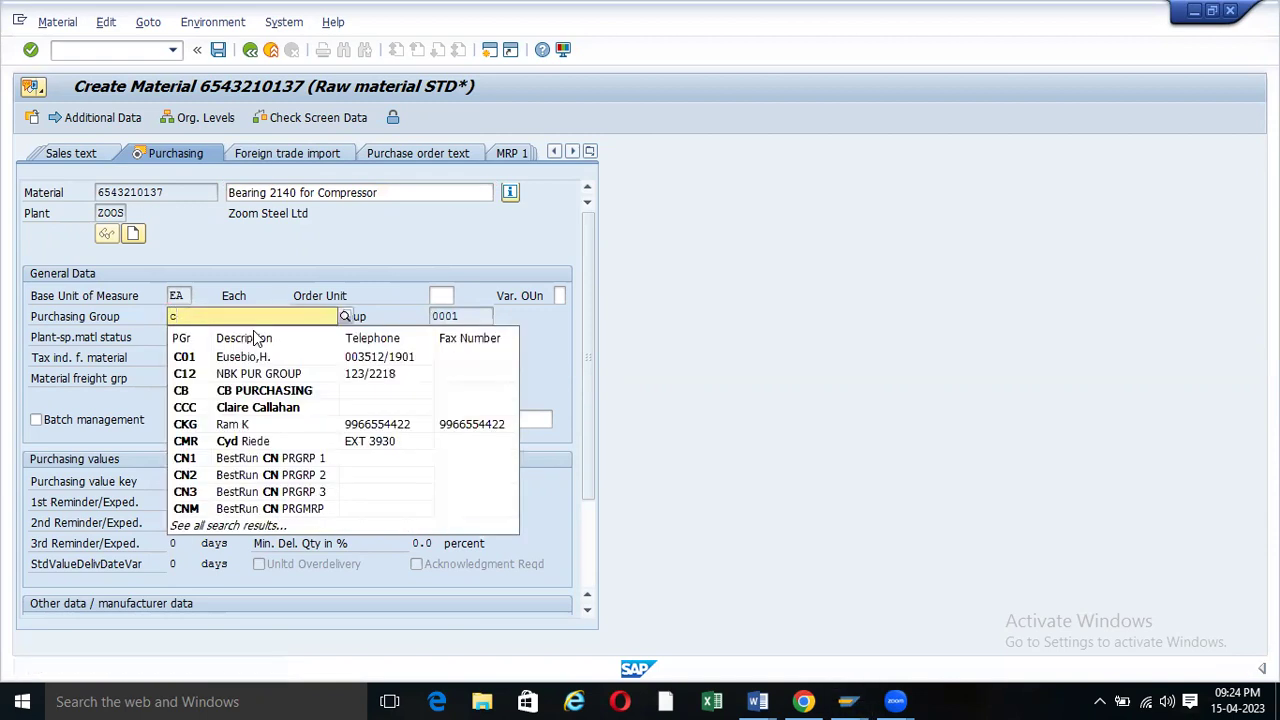
{"action": "key", "text": "BackSpace"}
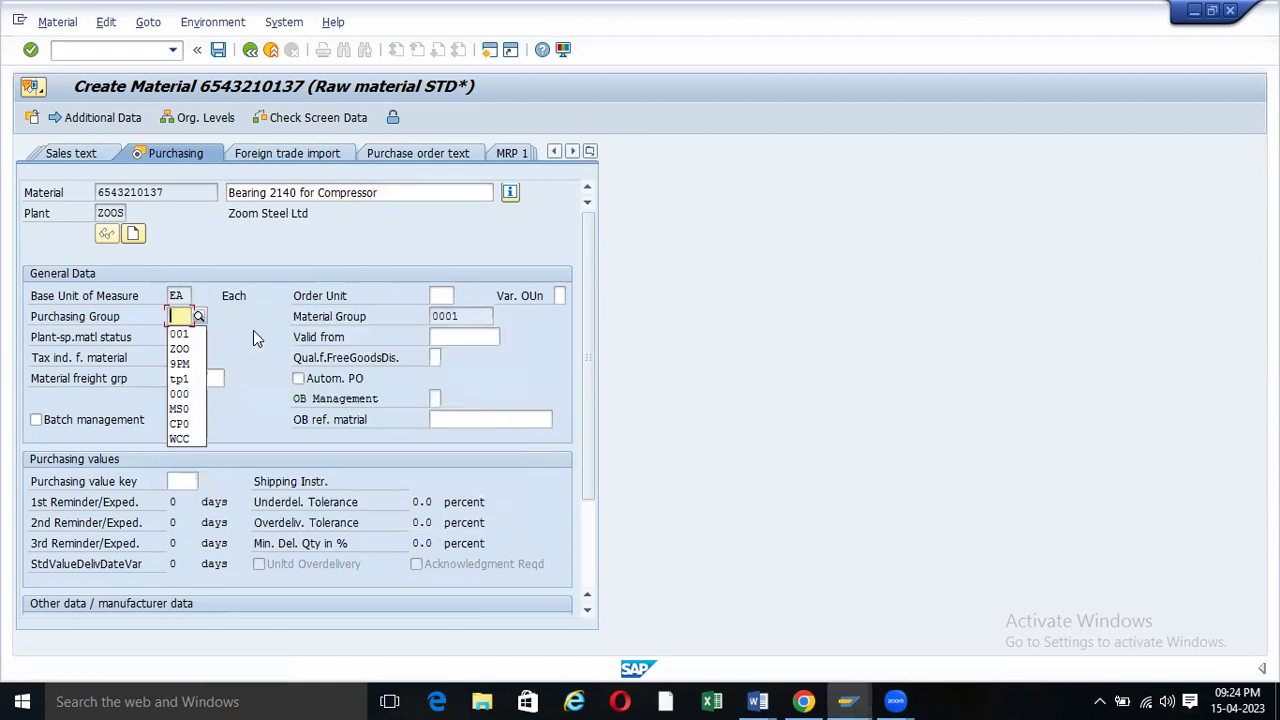
{"action": "left_click", "coordinate": [181, 349]}
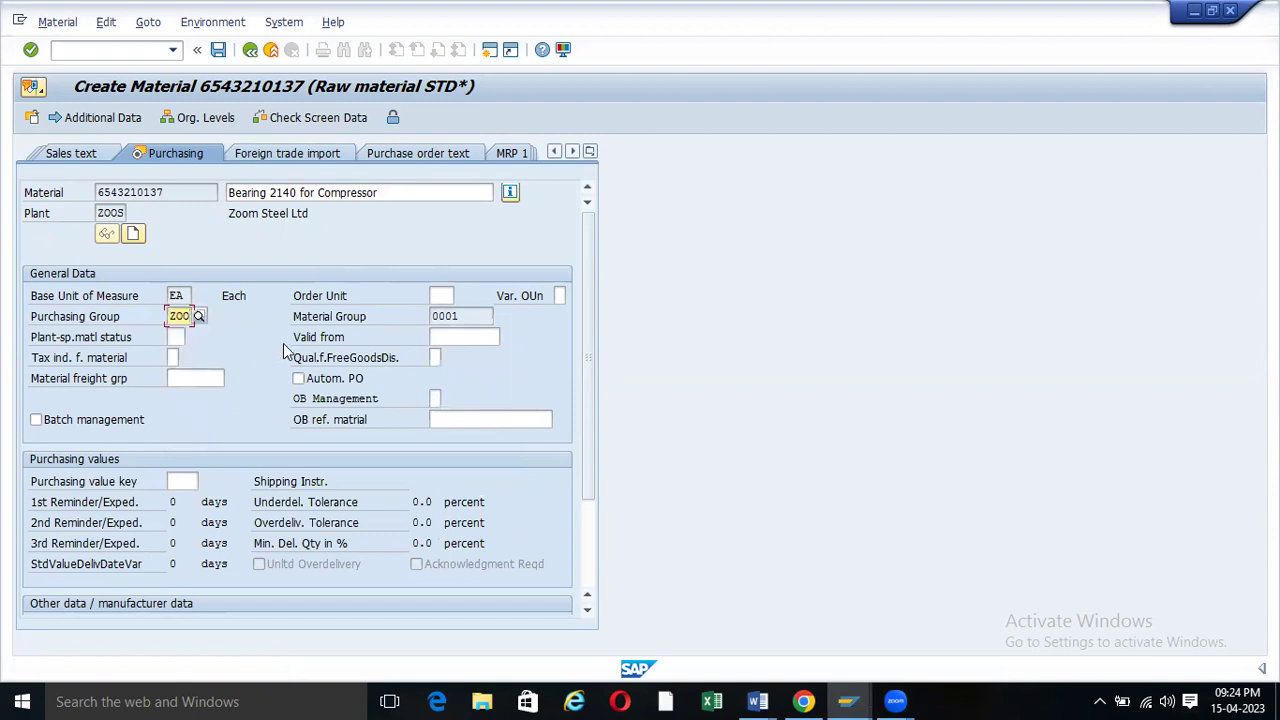
{"action": "key", "text": "Return"}
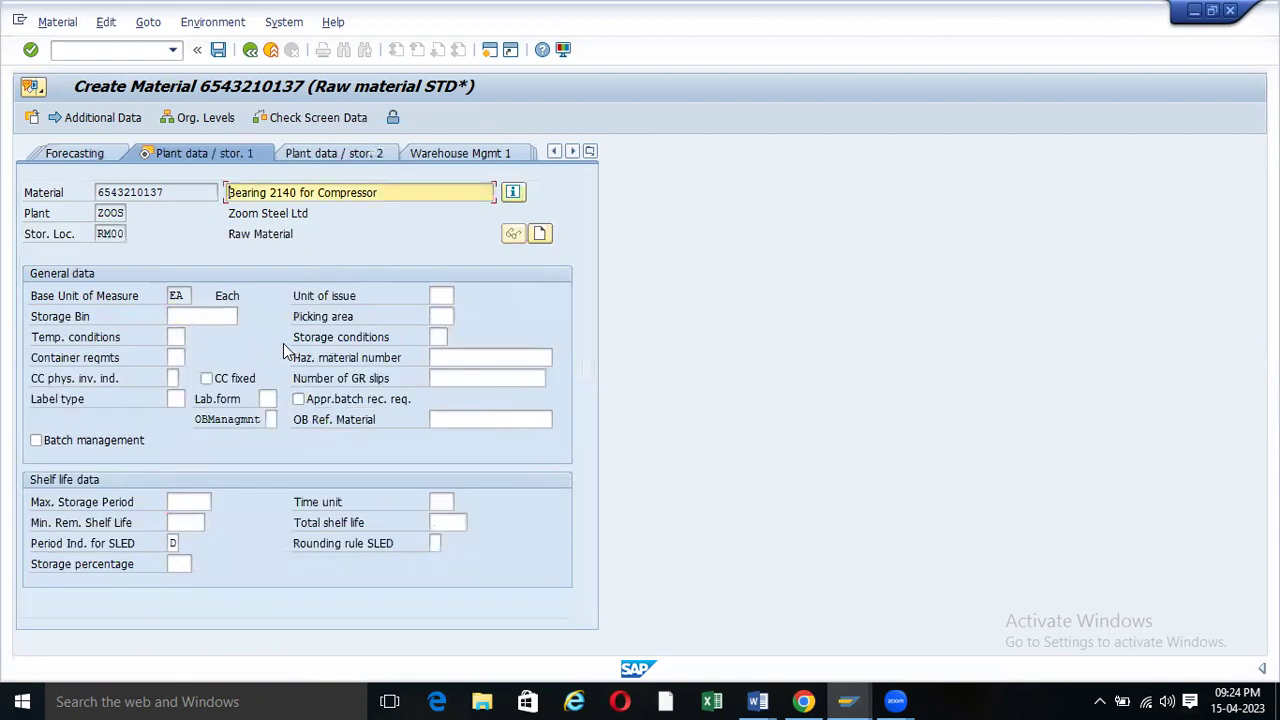
{"action": "key", "text": "Return"}
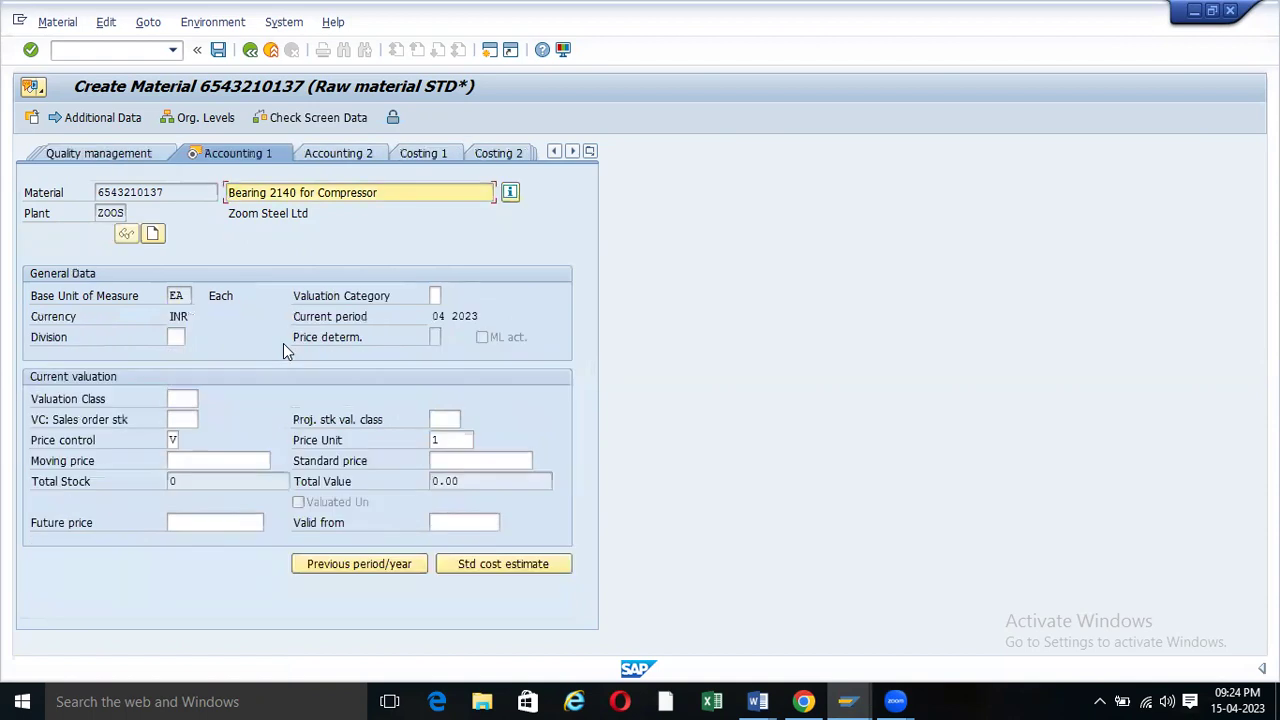
- Set the valuation class to 3000, Raw materials 1, from the list of possible entries
{"action": "left_click", "coordinate": [183, 400]}
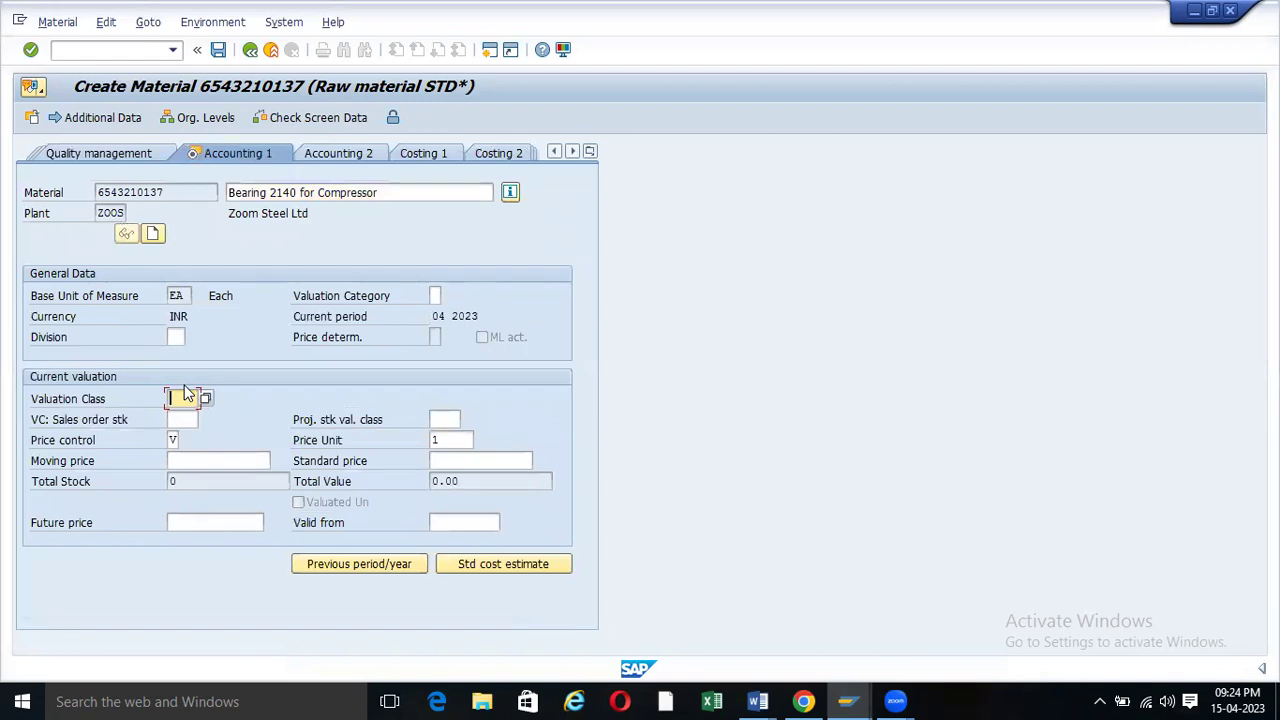
{"action": "left_click", "coordinate": [195, 461]}
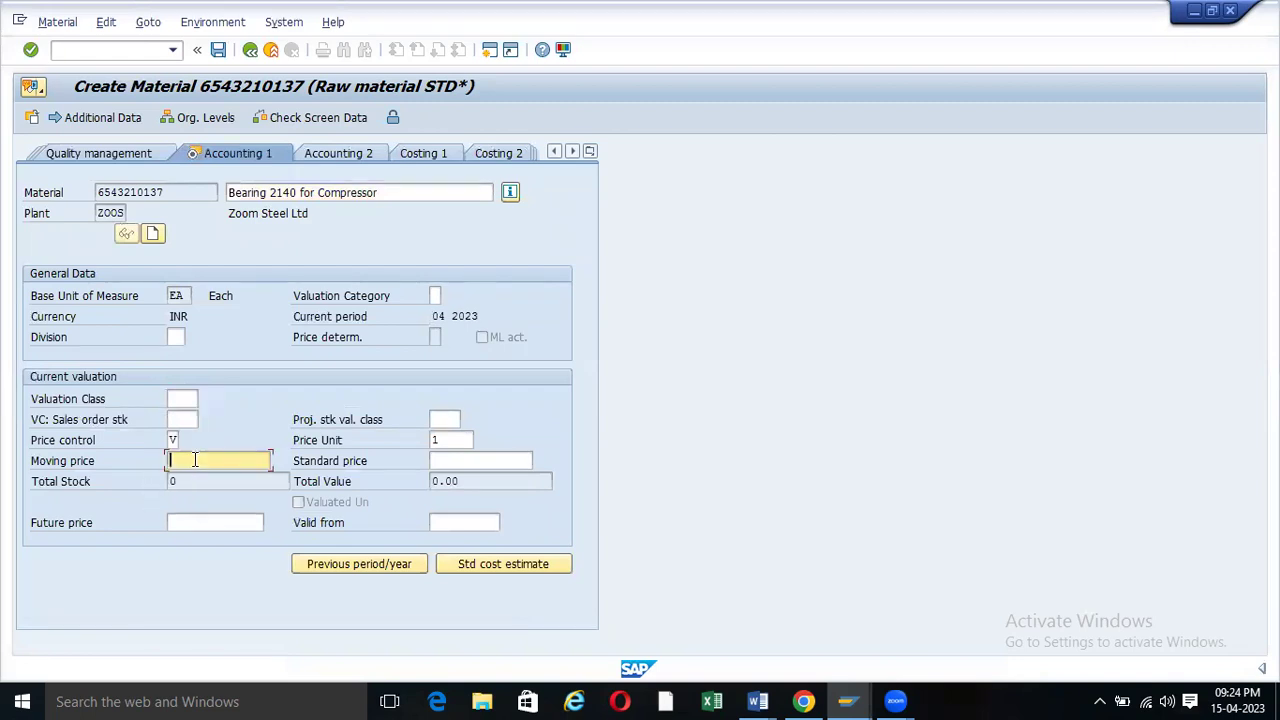
{"action": "left_click", "coordinate": [189, 399]}
{"action": "left_click", "coordinate": [204, 399]}
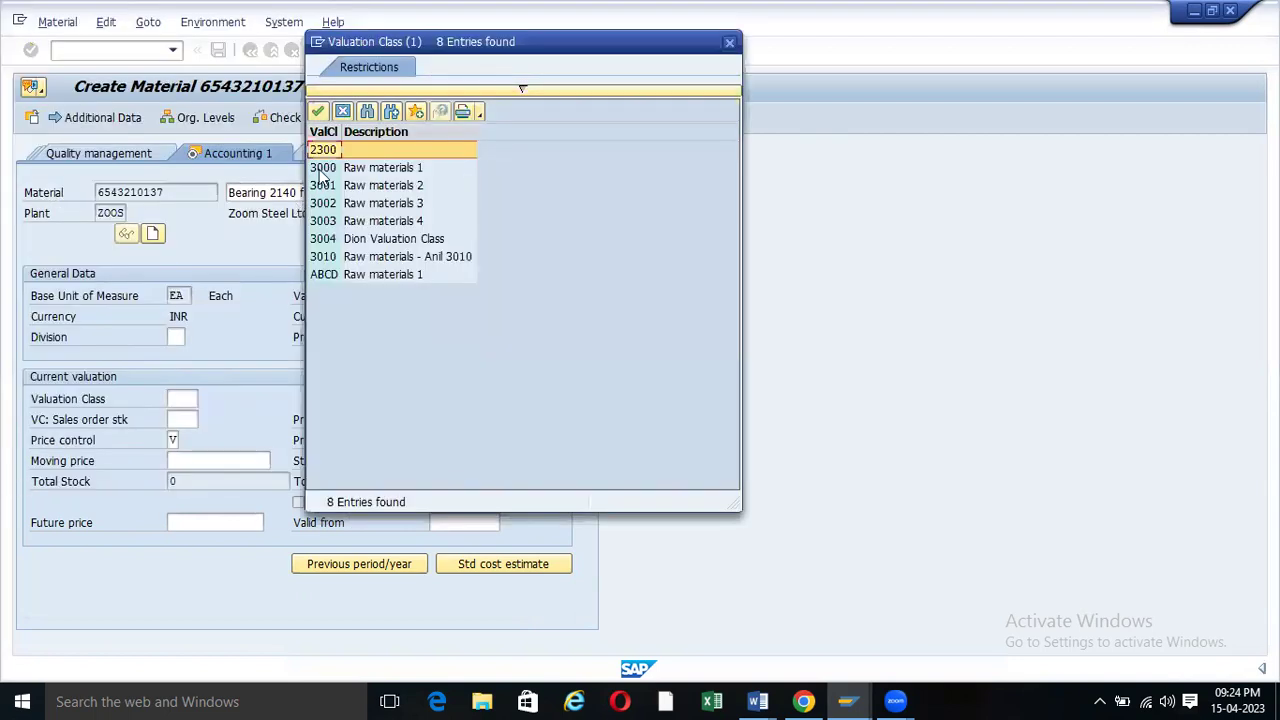
{"action": "double_click", "coordinate": [323, 168]}
- Choose price control V, set the moving price to 10, and save the material data for plant ZOOS
{"action": "left_click", "coordinate": [185, 459]}
{"action": "left_click", "coordinate": [176, 440]}
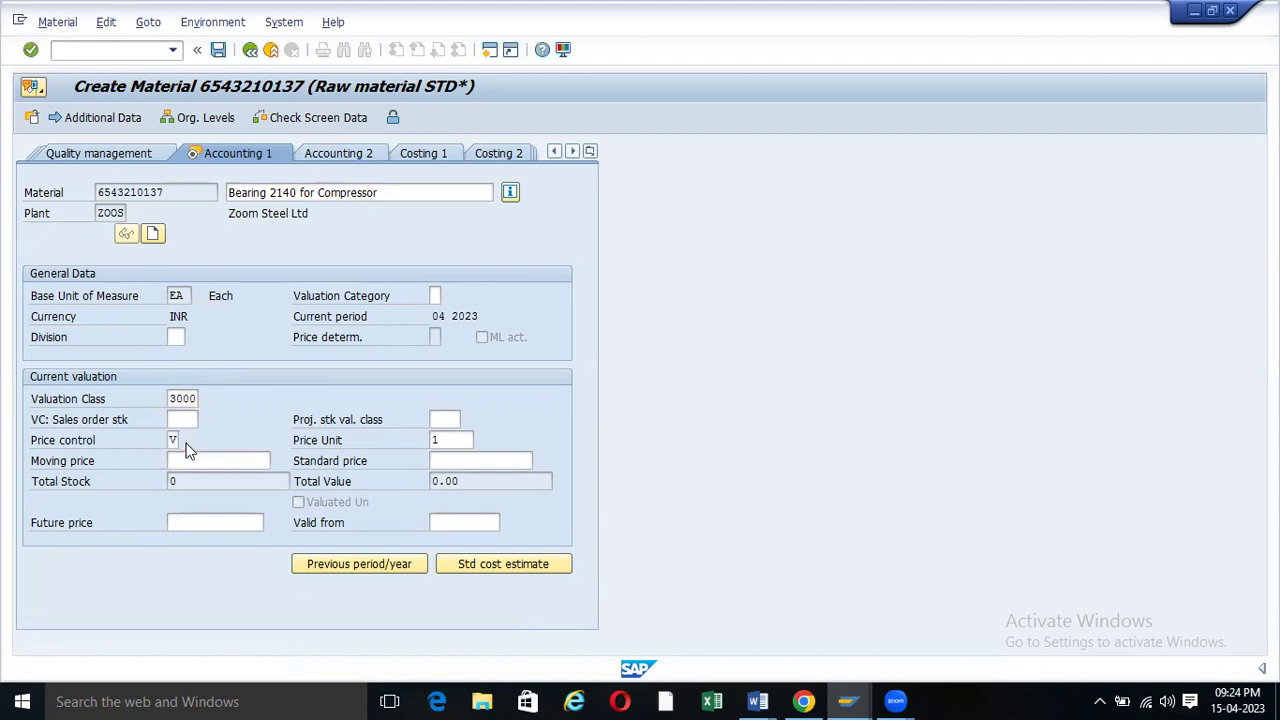
{"action": "key", "text": "F4"}
{"action": "double_click", "coordinate": [106, 229]}
{"action": "left_click", "coordinate": [187, 460]}
{"action": "type", "text": "10"}
{"action": "key", "text": "Return"}
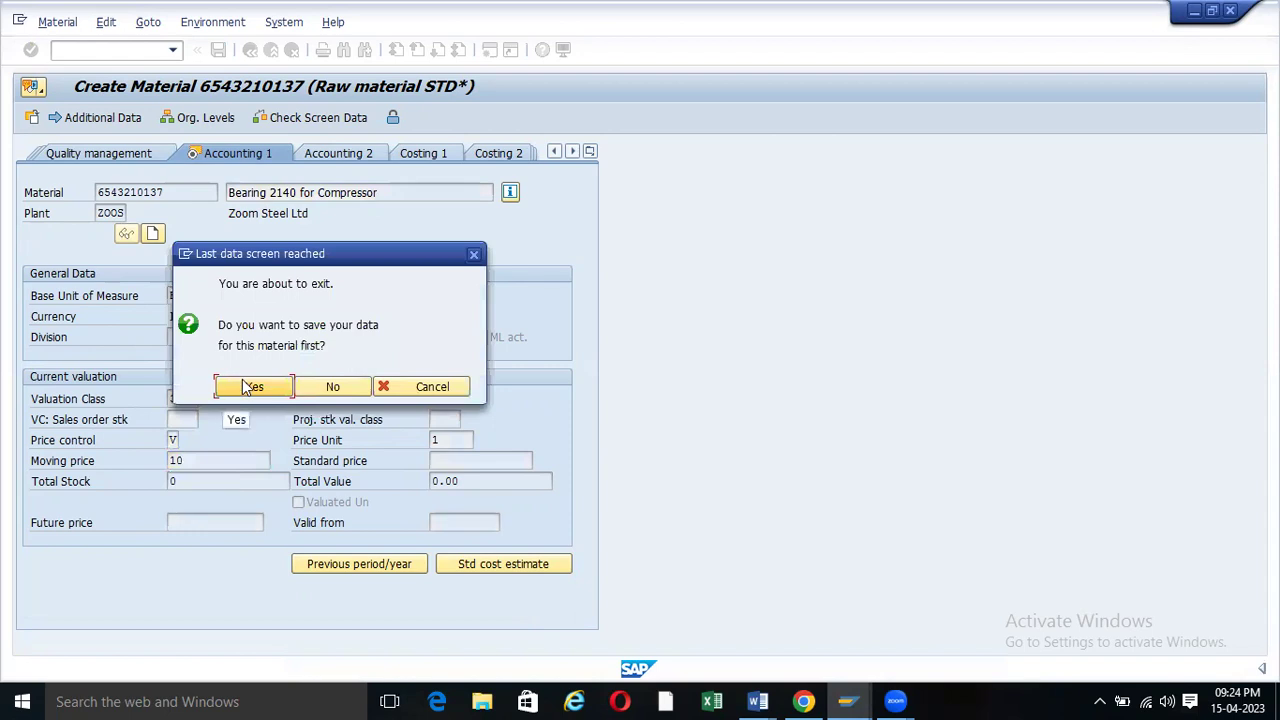
{"action": "left_click", "coordinate": [248, 387]}
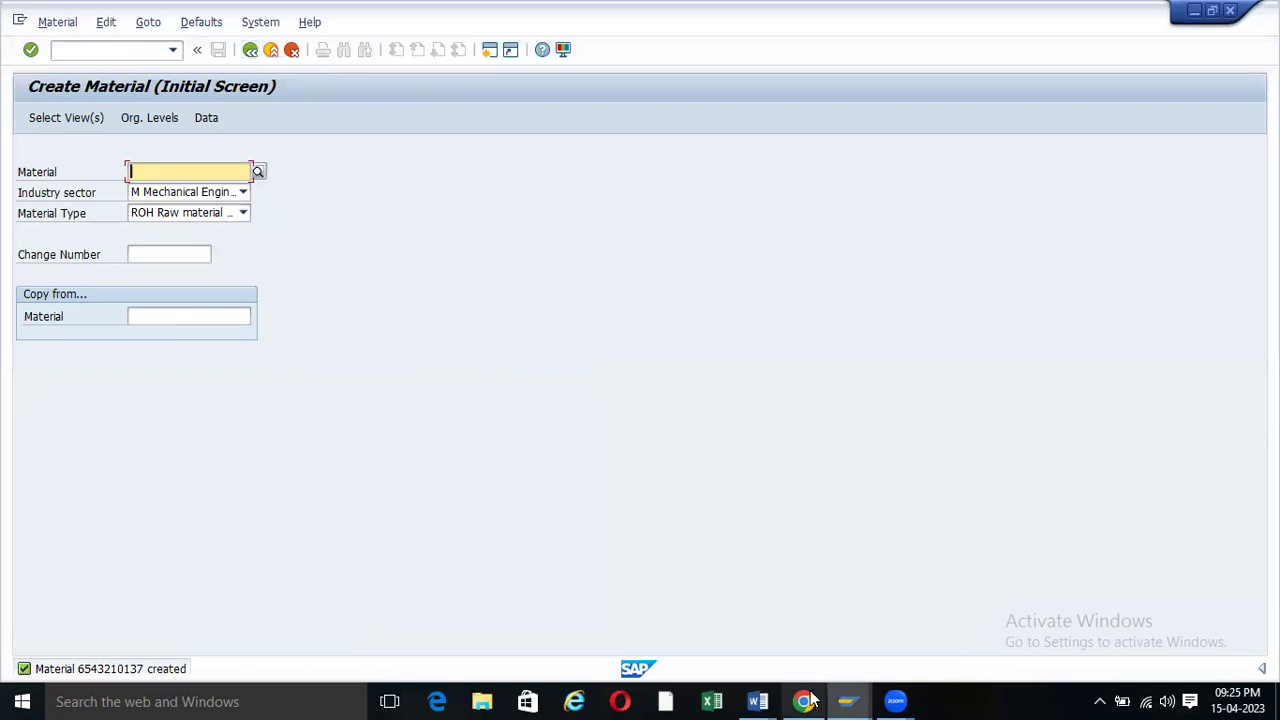
- Review the plant-level purchase organization chart in the Word document Purchase Org. Case and return to the Create Material screen in SAP
{"action": "left_click", "coordinate": [758, 701]}
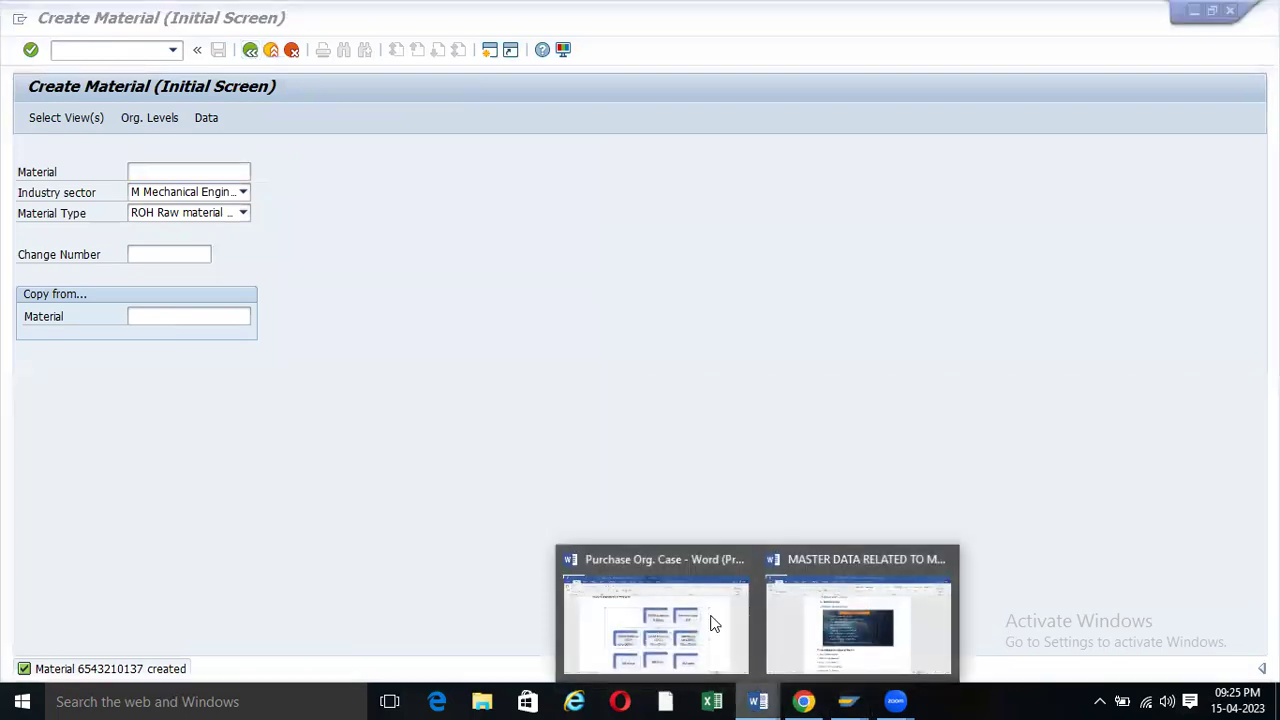
{"action": "left_click", "coordinate": [648, 607]}
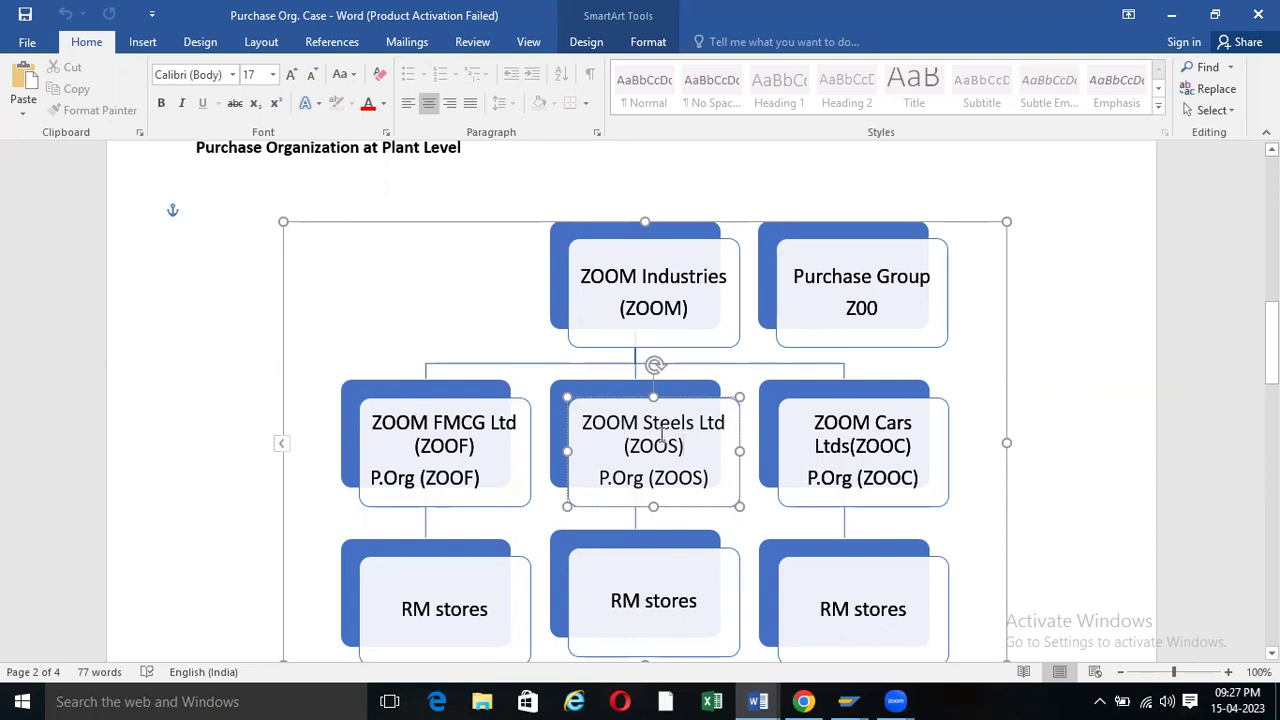
{"action": "mouse_move", "coordinate": [806, 701]}
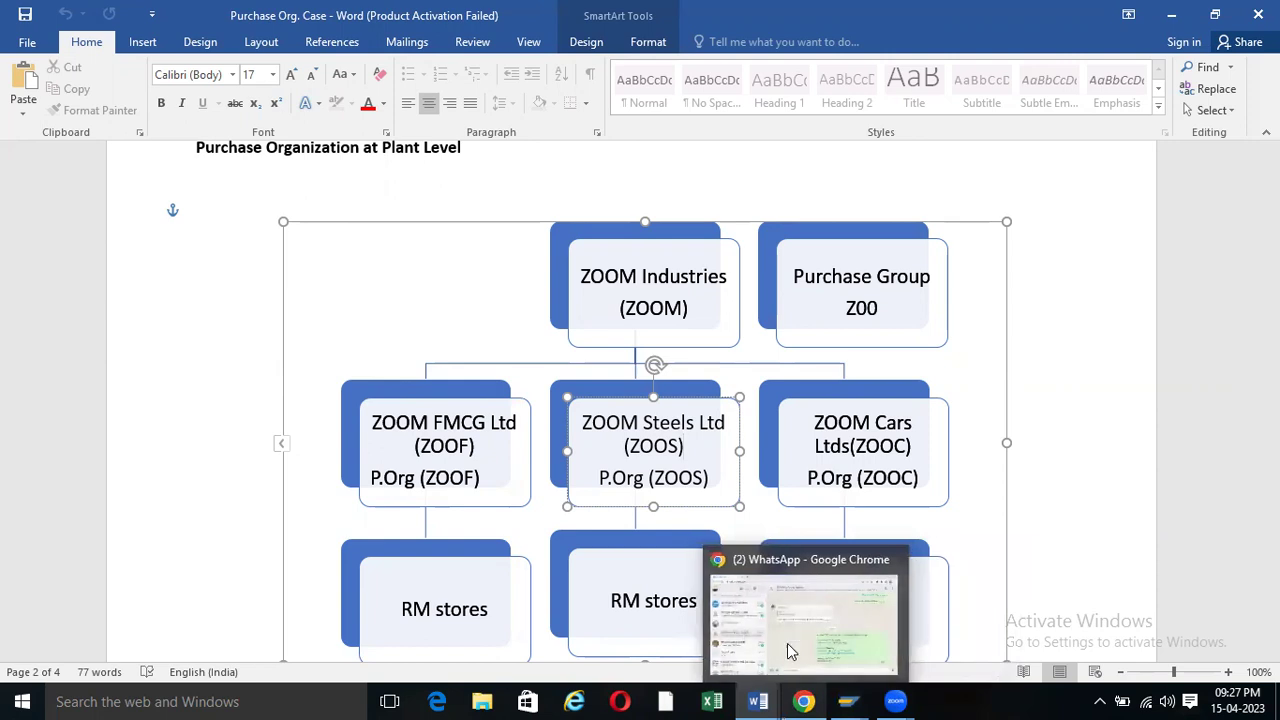
{"action": "mouse_move", "coordinate": [760, 700]}
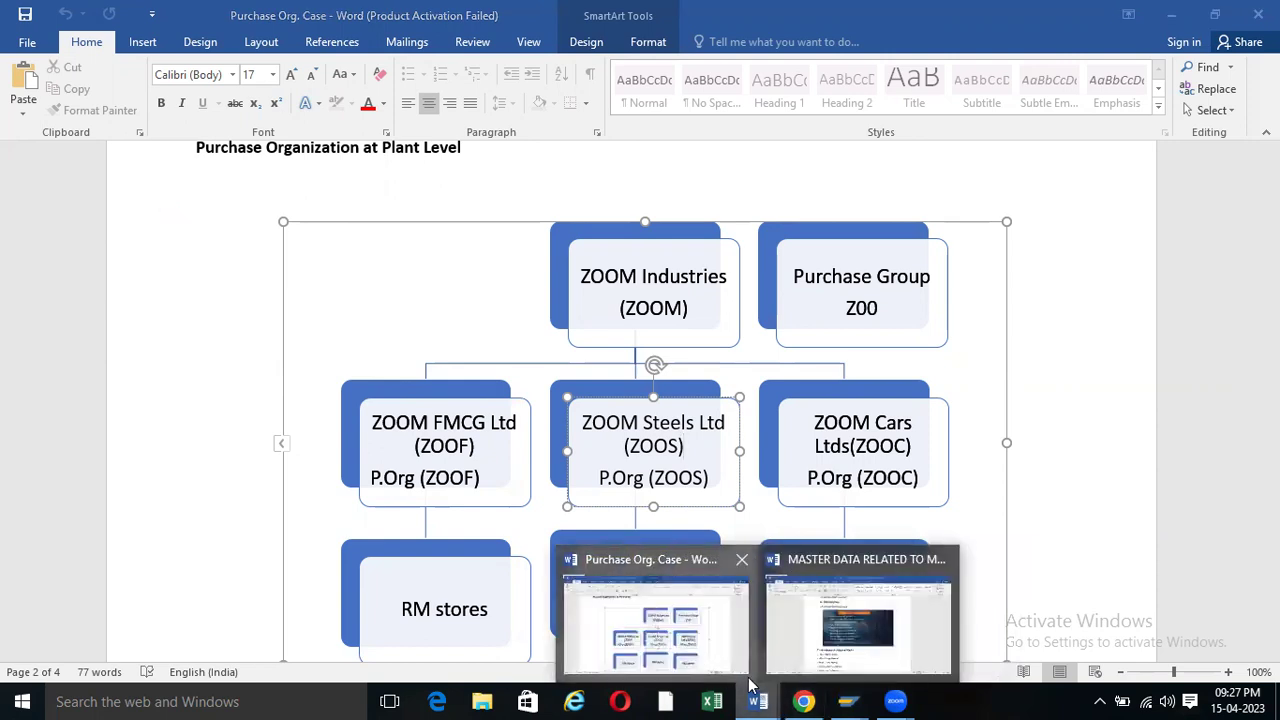
{"action": "mouse_move", "coordinate": [848, 701]}
{"action": "left_click", "coordinate": [864, 627]}
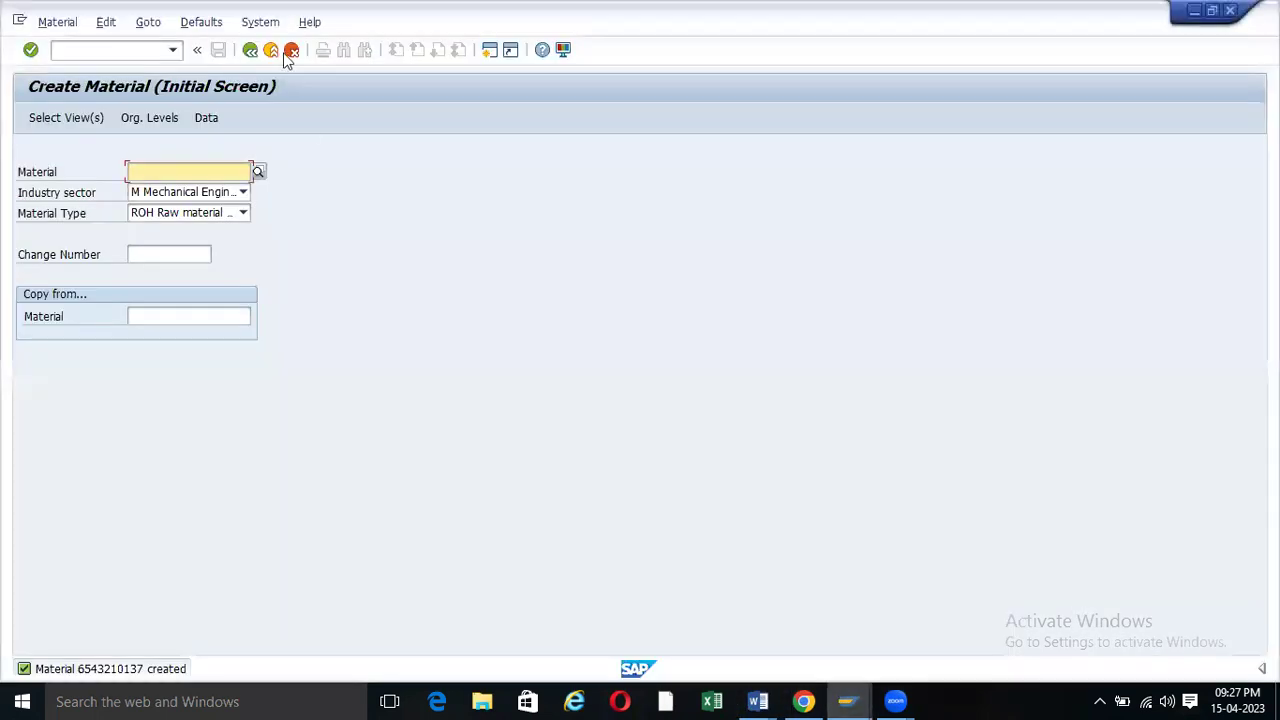
- Leave material creation and open the MM60 Materials List report from the other material master functions
{"action": "left_click", "coordinate": [252, 50]}
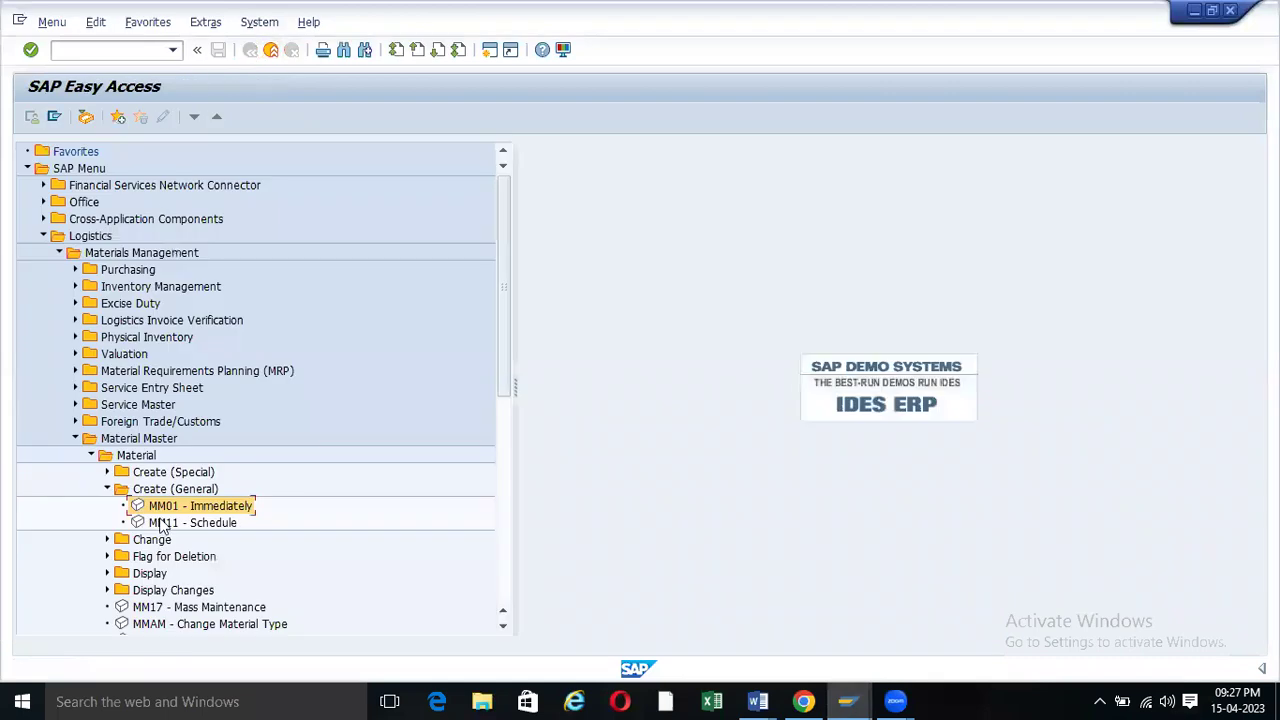
{"action": "scroll", "coordinate": [160, 527], "scroll_direction": "down", "scroll_amount": 3}
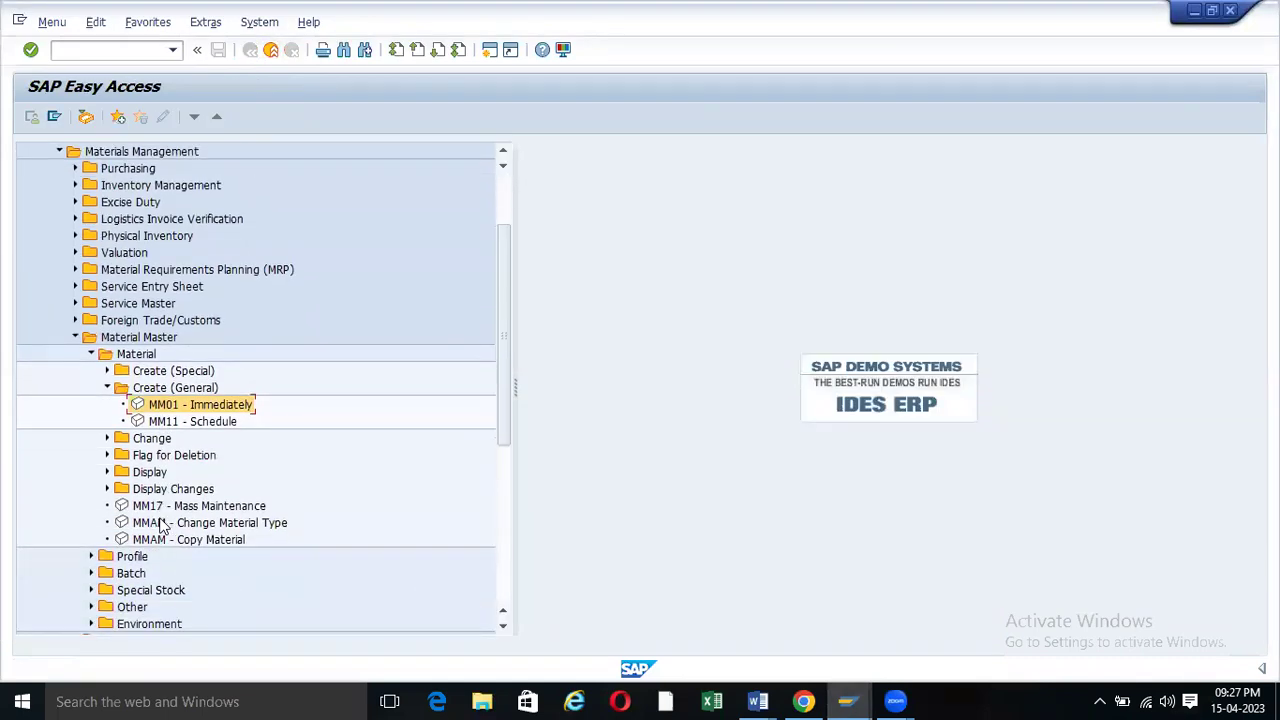
{"action": "left_click", "coordinate": [108, 388]}
{"action": "left_click", "coordinate": [108, 438]}
{"action": "left_click", "coordinate": [108, 438]}
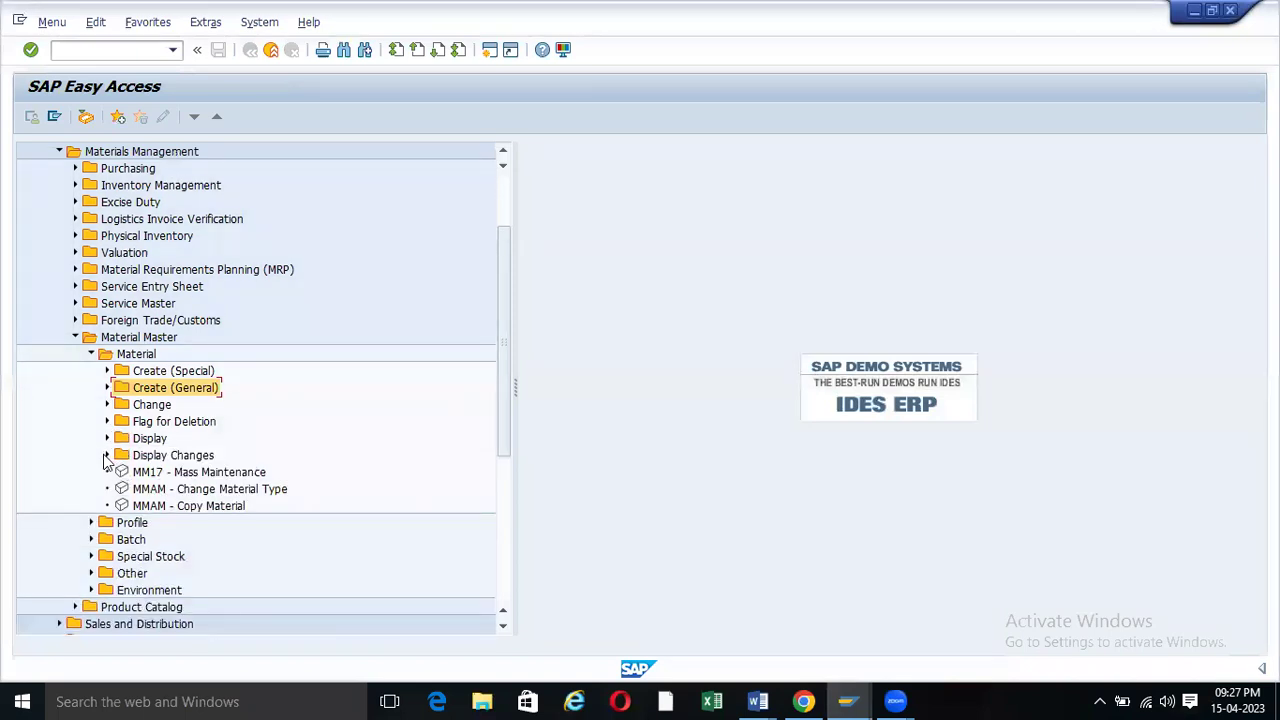
{"action": "scroll", "coordinate": [110, 466], "scroll_direction": "down", "scroll_amount": 2}
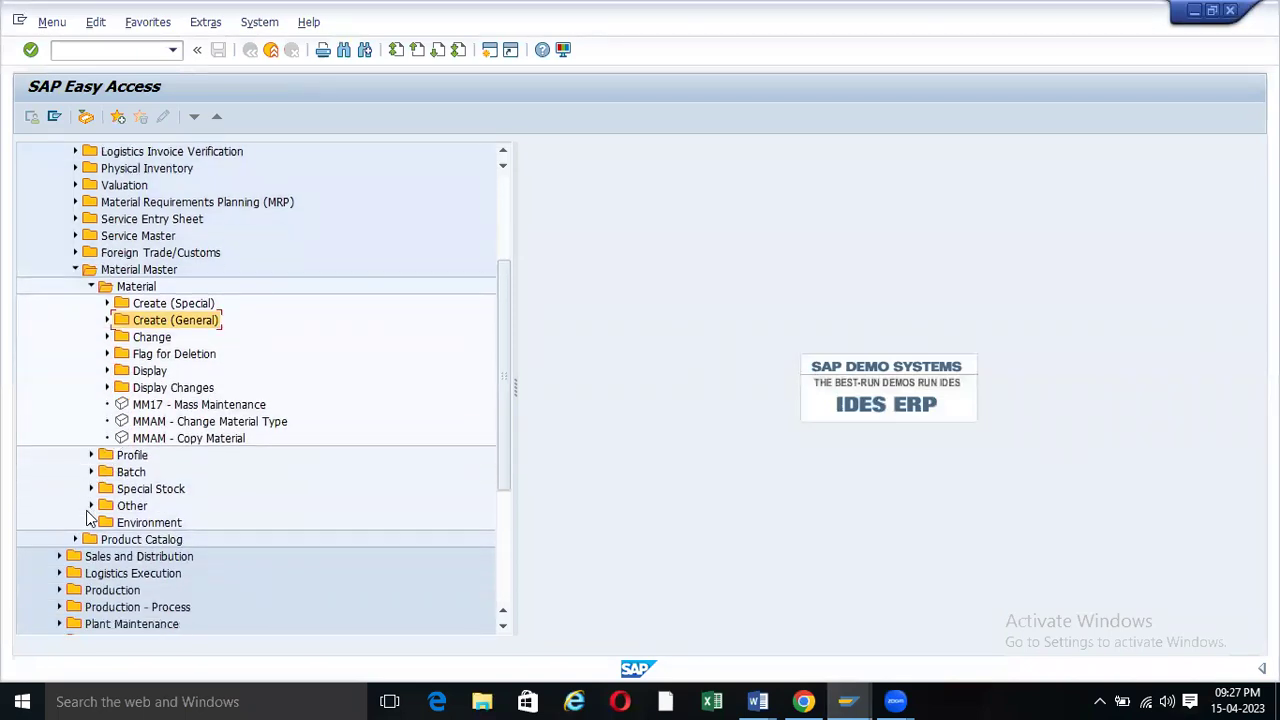
{"action": "left_click", "coordinate": [91, 505]}
{"action": "scroll", "coordinate": [196, 519], "scroll_direction": "down", "scroll_amount": 2}
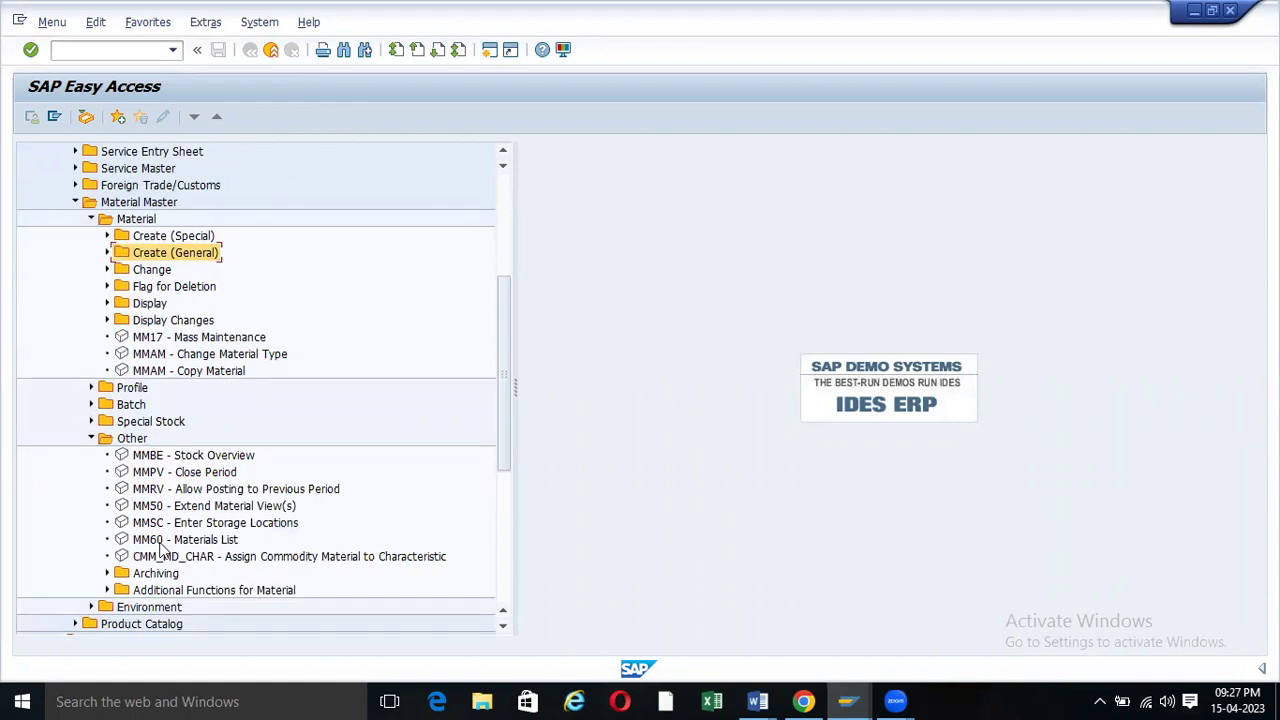
{"action": "left_click", "coordinate": [158, 541]}
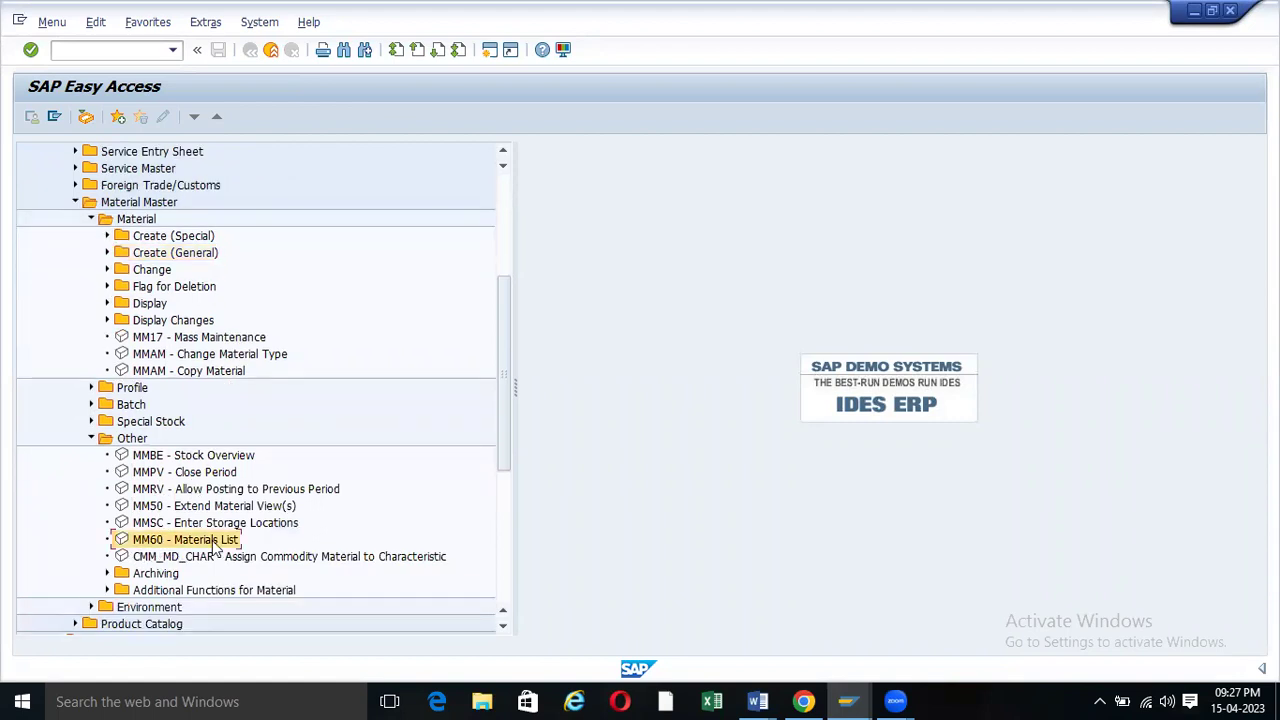
{"action": "double_click", "coordinate": [158, 540]}
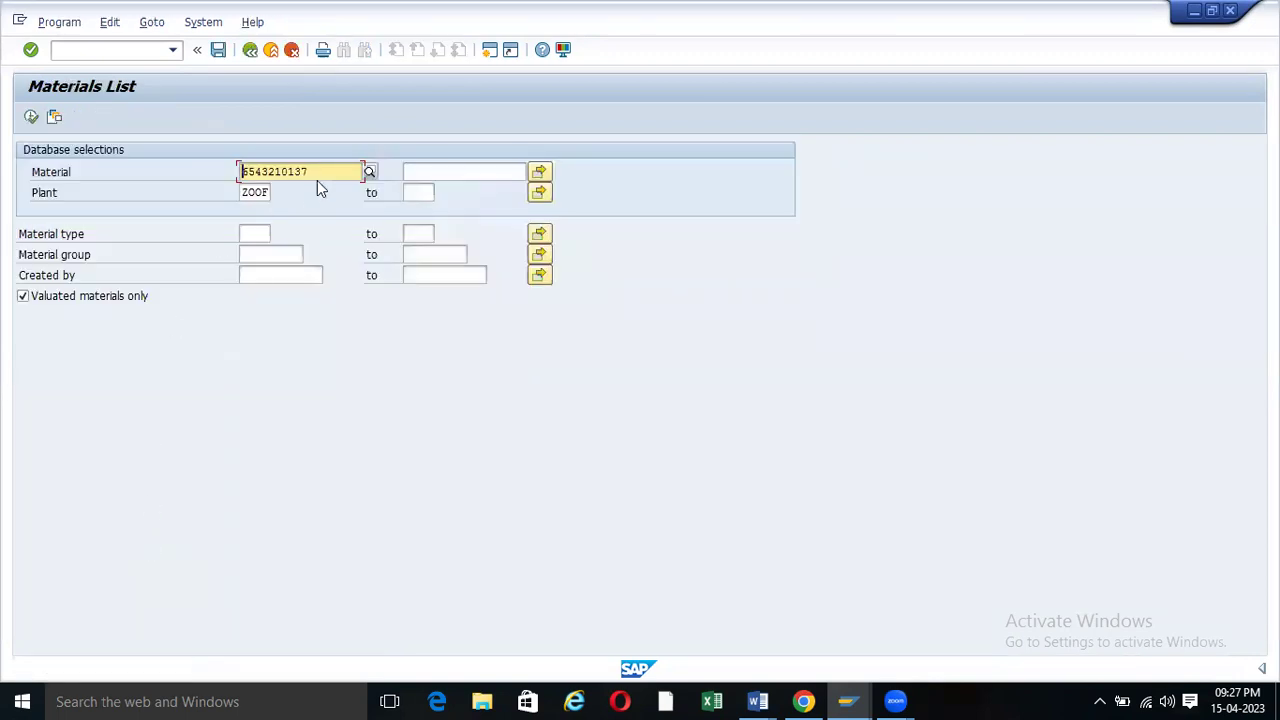
- Clear the material number from the selection and list all valuated materials of plant ZOOF
{"action": "left_click_drag", "start_coordinate": [322, 171], "coordinate": [128, 181]}
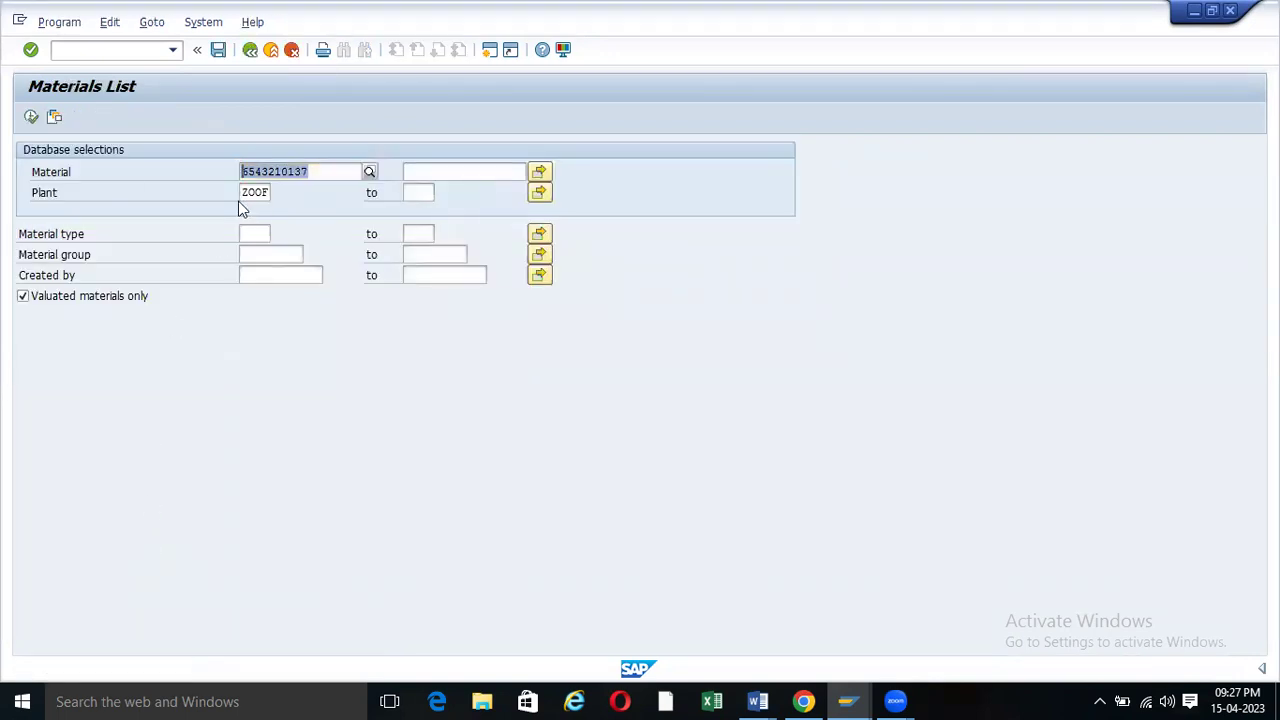
{"action": "key", "text": "Delete"}
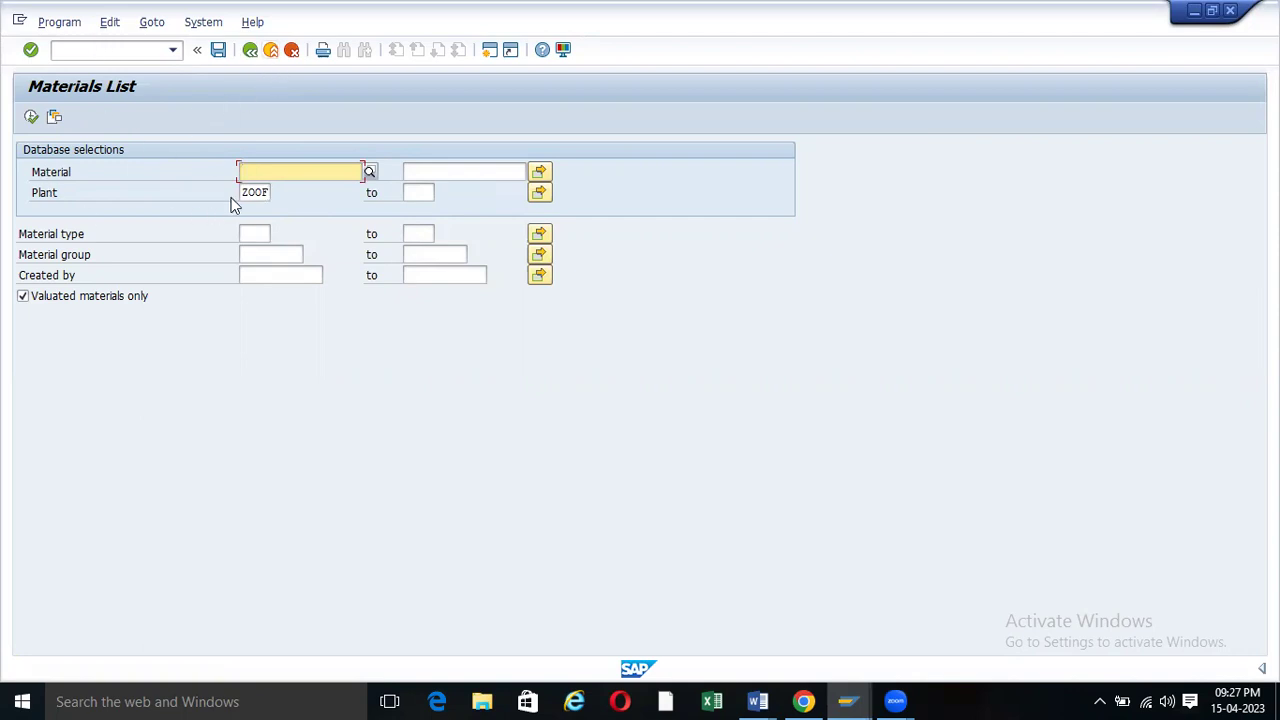
{"action": "left_click", "coordinate": [272, 192]}
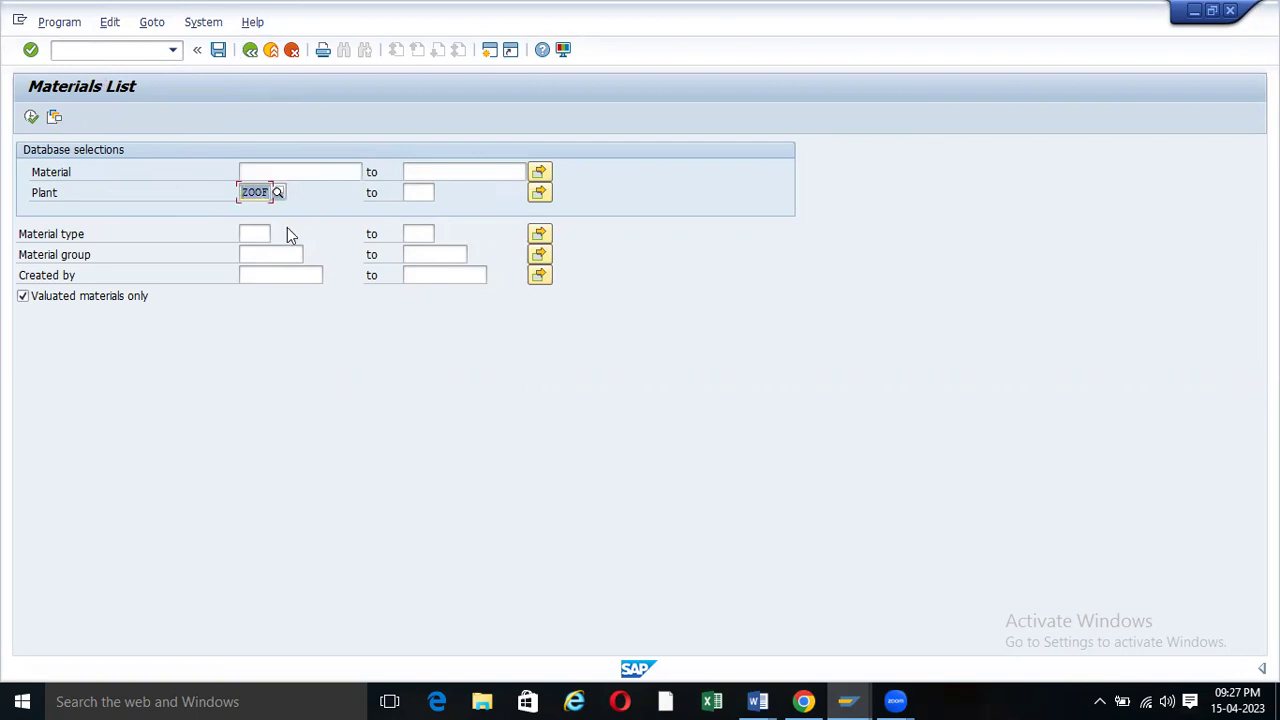
{"action": "left_click", "coordinate": [31, 117]}
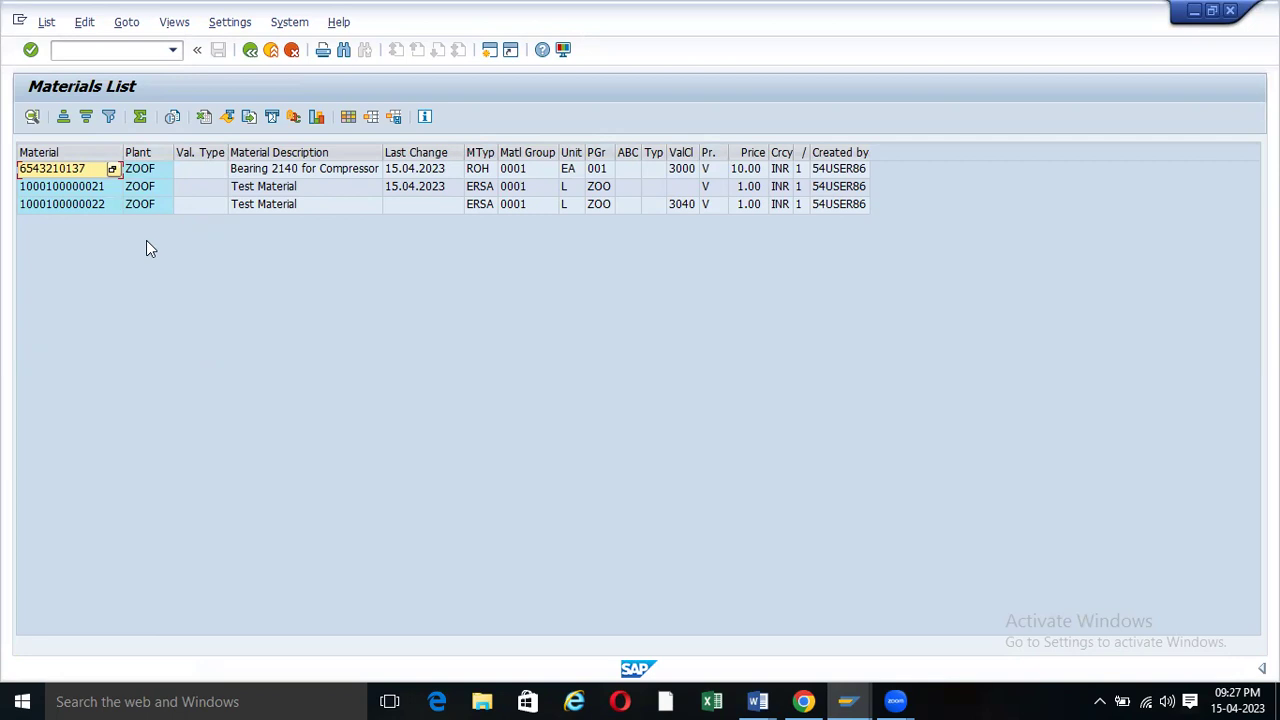
- Return to the selection, extend the plant range from ZOOF to ZOOS, and run the materials list
{"action": "left_click", "coordinate": [249, 51]}
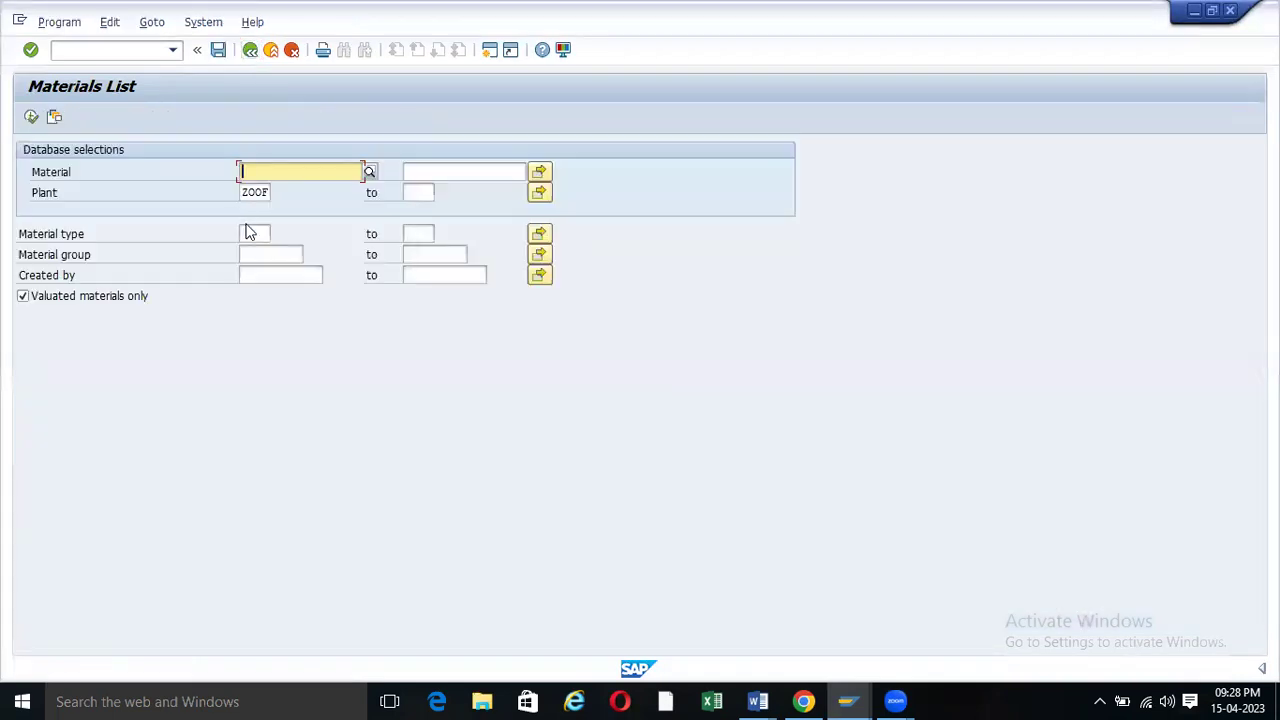
{"action": "left_click", "coordinate": [412, 193]}
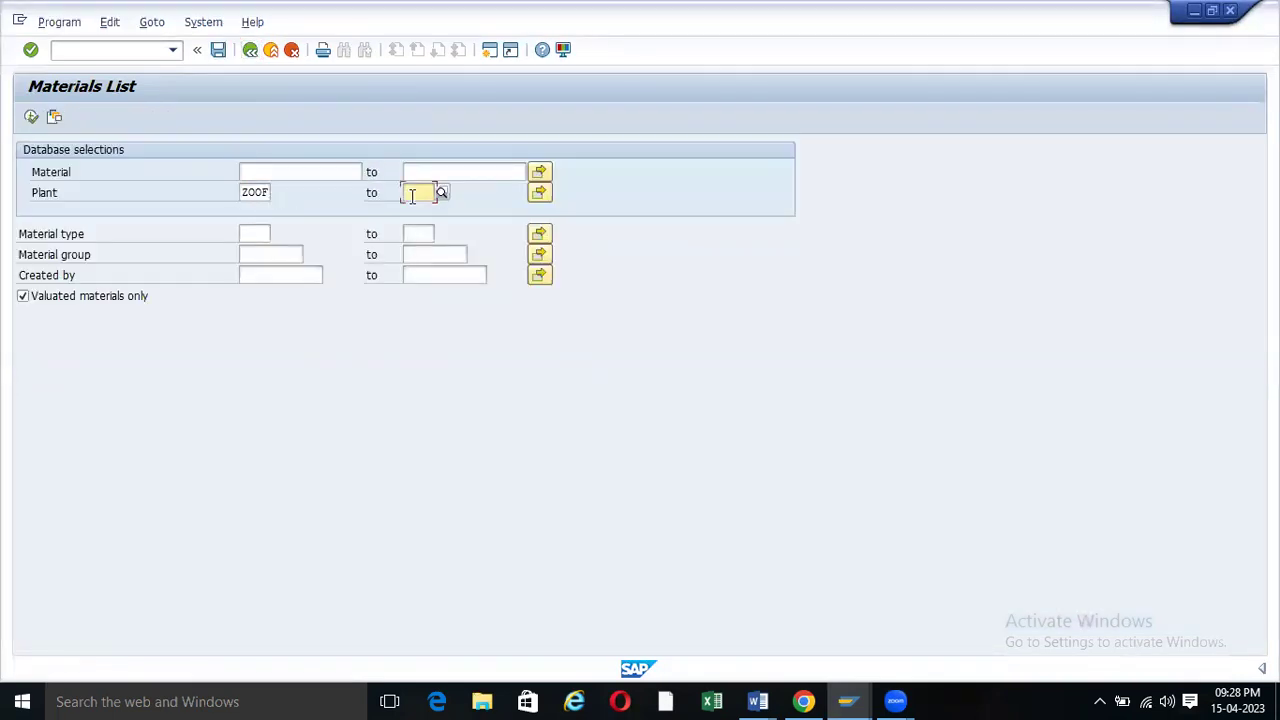
{"action": "left_click", "coordinate": [268, 193]}
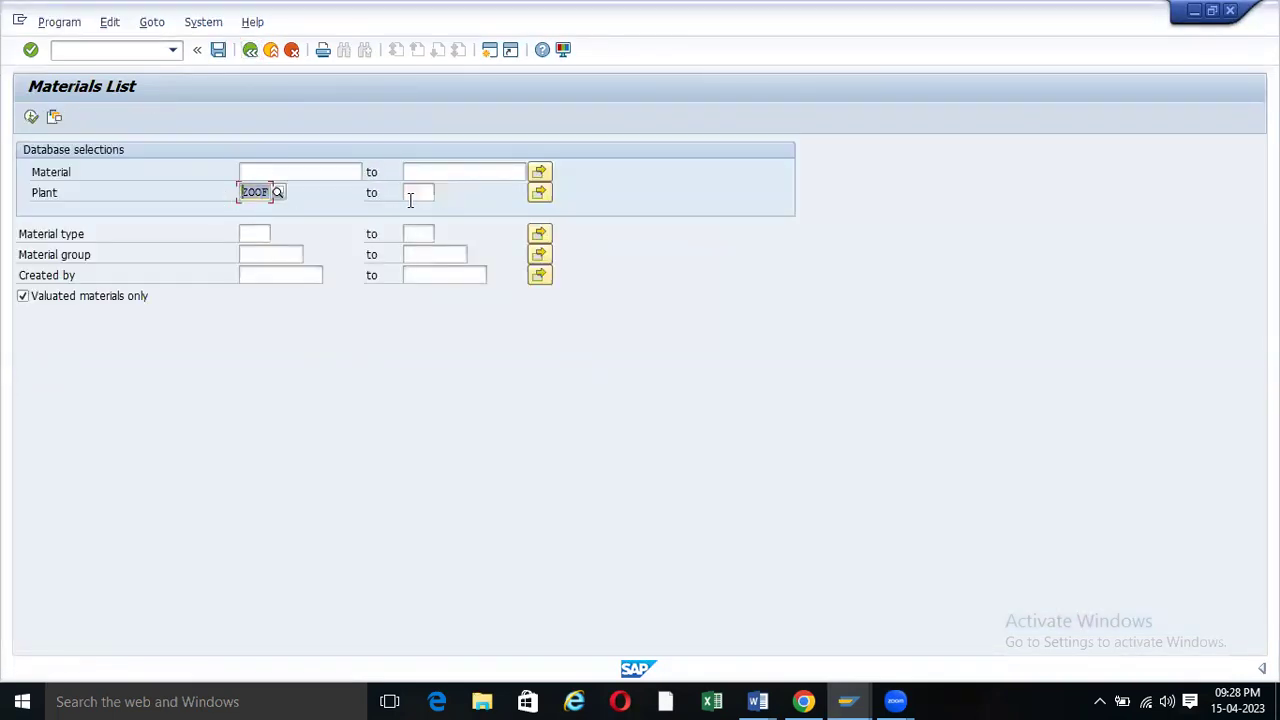
{"action": "left_click", "coordinate": [412, 194]}
{"action": "type", "text": "zoos"}
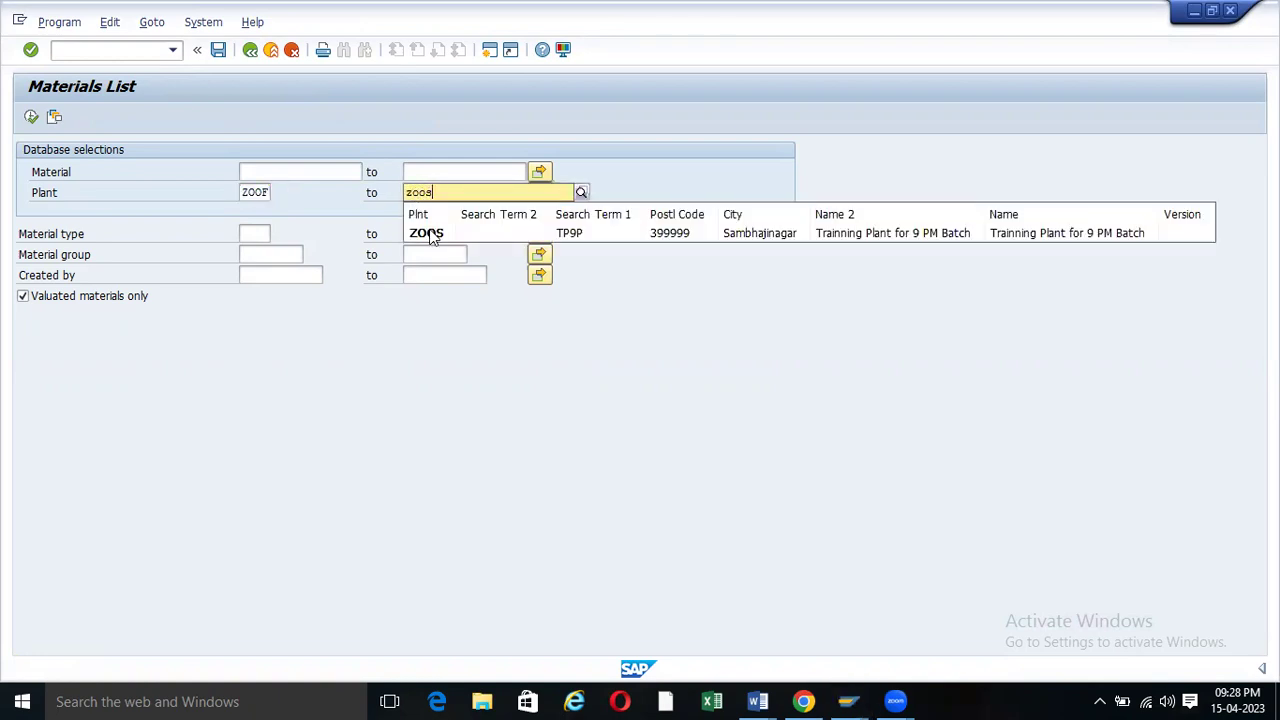
{"action": "left_click", "coordinate": [427, 232]}
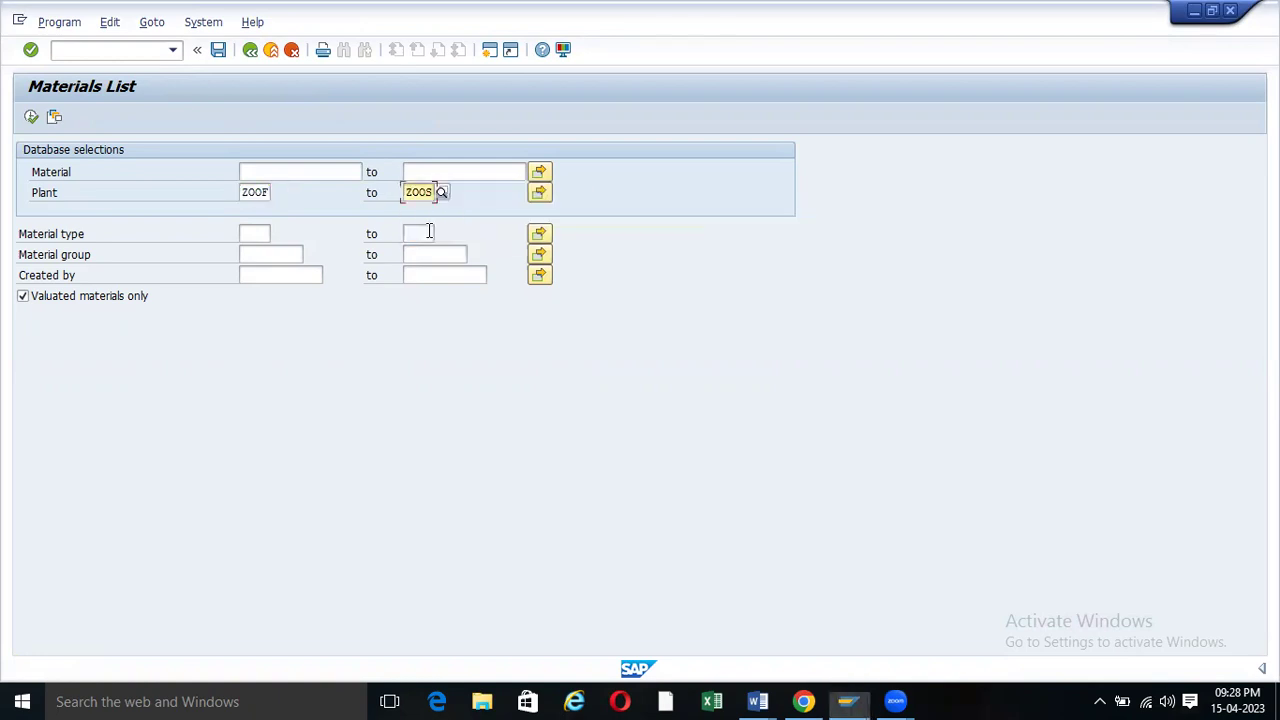
{"action": "left_click", "coordinate": [31, 118]}
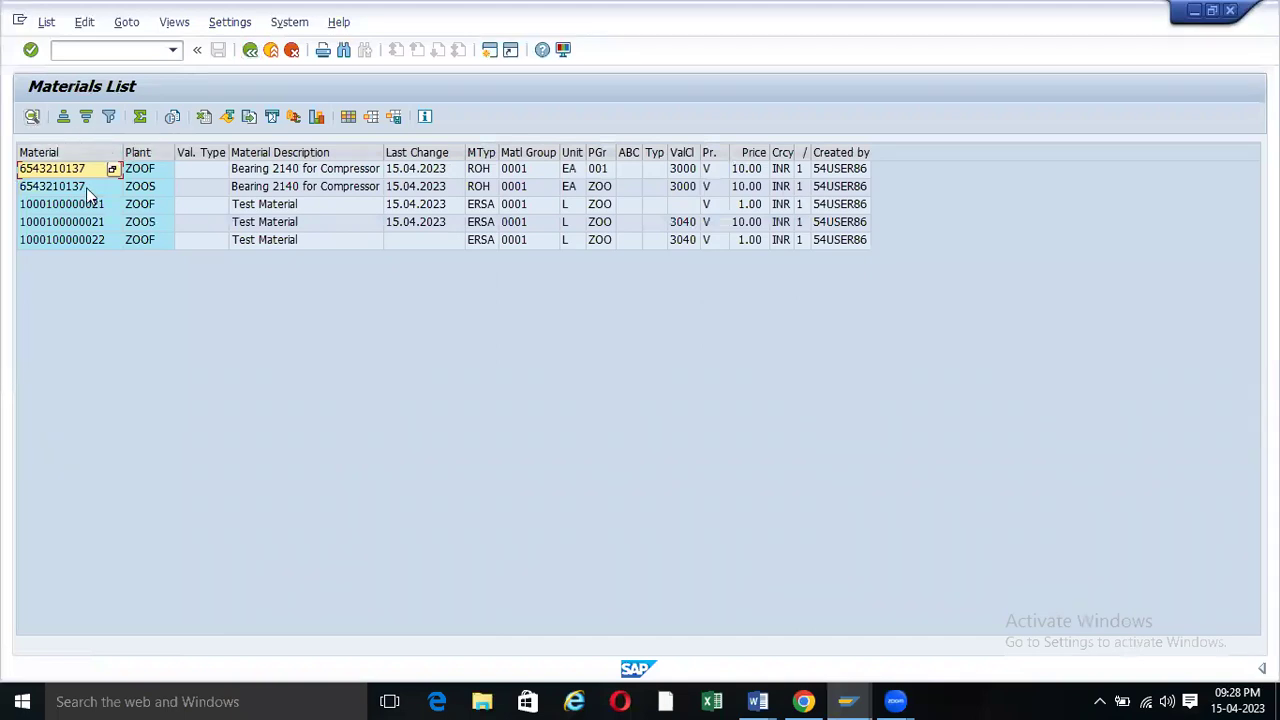
{"action": "left_click", "coordinate": [90, 192]}
{"action": "left_click", "coordinate": [86, 172]}
{"action": "left_click", "coordinate": [90, 192]}
{"action": "left_click", "coordinate": [87, 172]}
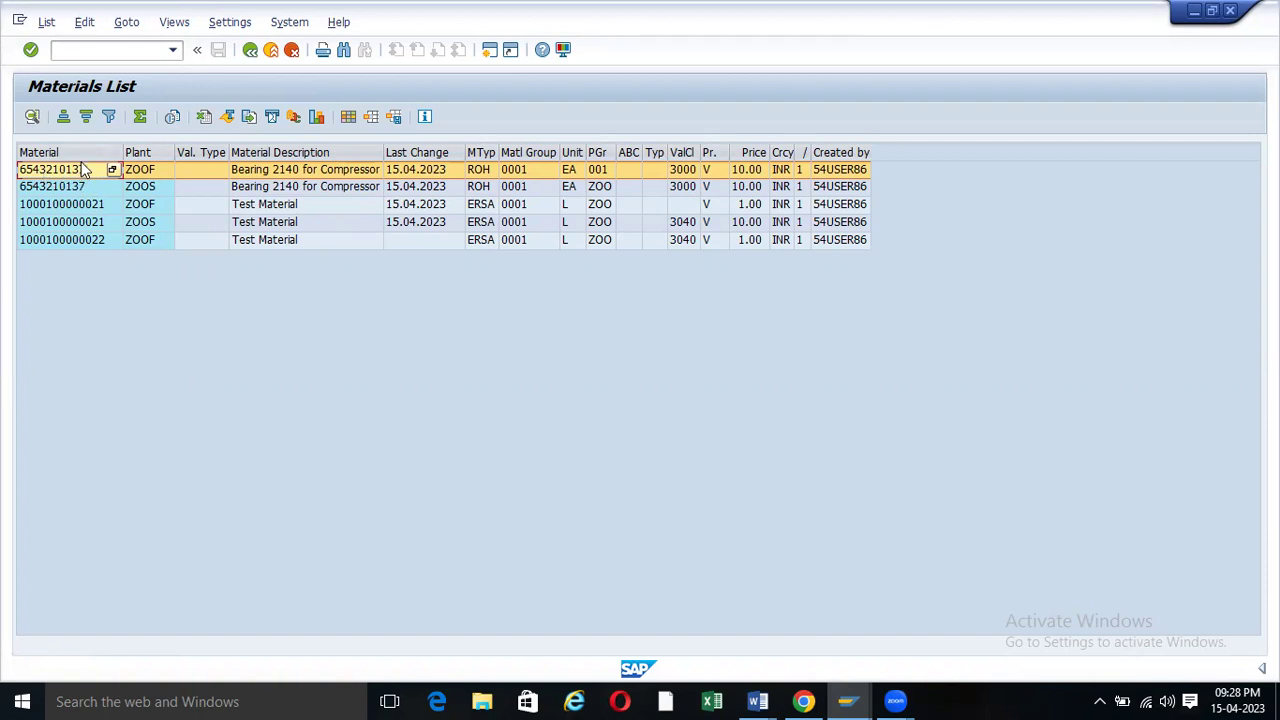
{"action": "left_click", "coordinate": [157, 187]}
{"action": "left_click", "coordinate": [152, 172]}
{"action": "left_click", "coordinate": [150, 188]}
{"action": "left_click", "coordinate": [148, 170]}
{"action": "left_click", "coordinate": [148, 188]}
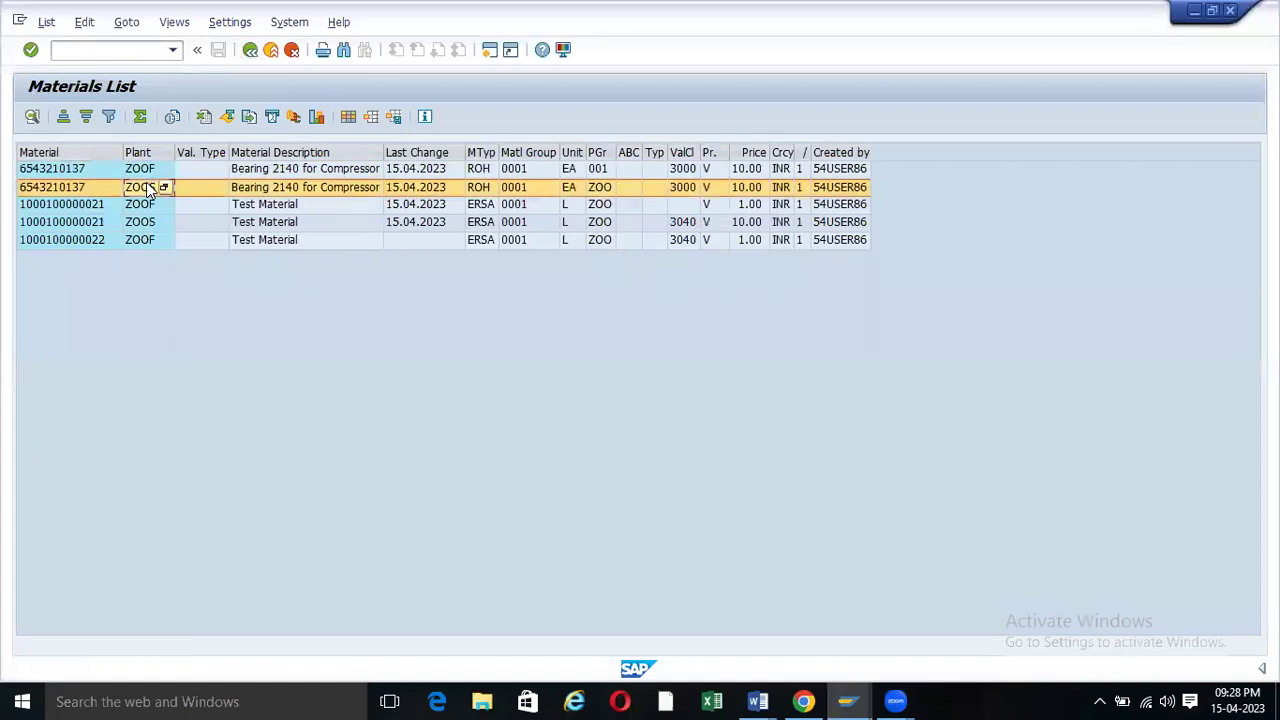
{"action": "left_click", "coordinate": [152, 172]}
{"action": "left_click", "coordinate": [152, 189]}
{"action": "left_click_drag", "start_coordinate": [498, 148], "coordinate": [544, 149]}
{"action": "left_click", "coordinate": [506, 151]}
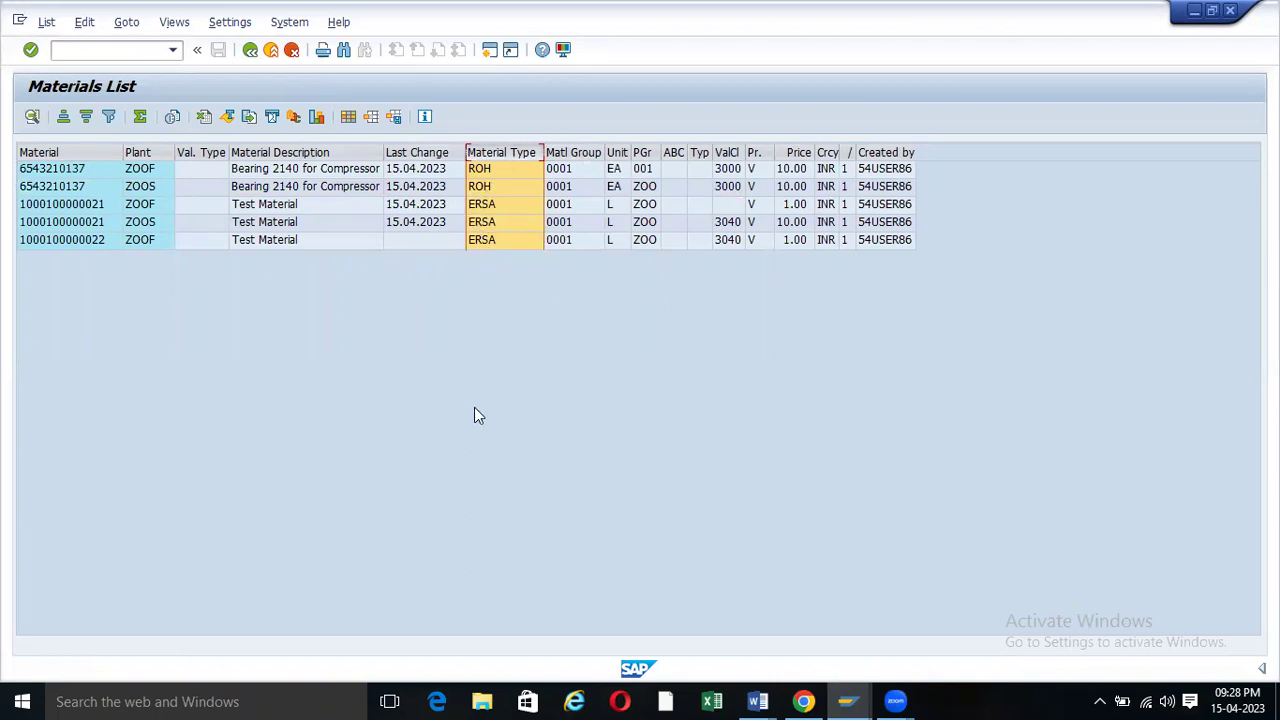
- Return to the selection, replace the plant range with the single plant TP10, and run the materials list
{"action": "left_click", "coordinate": [251, 51]}
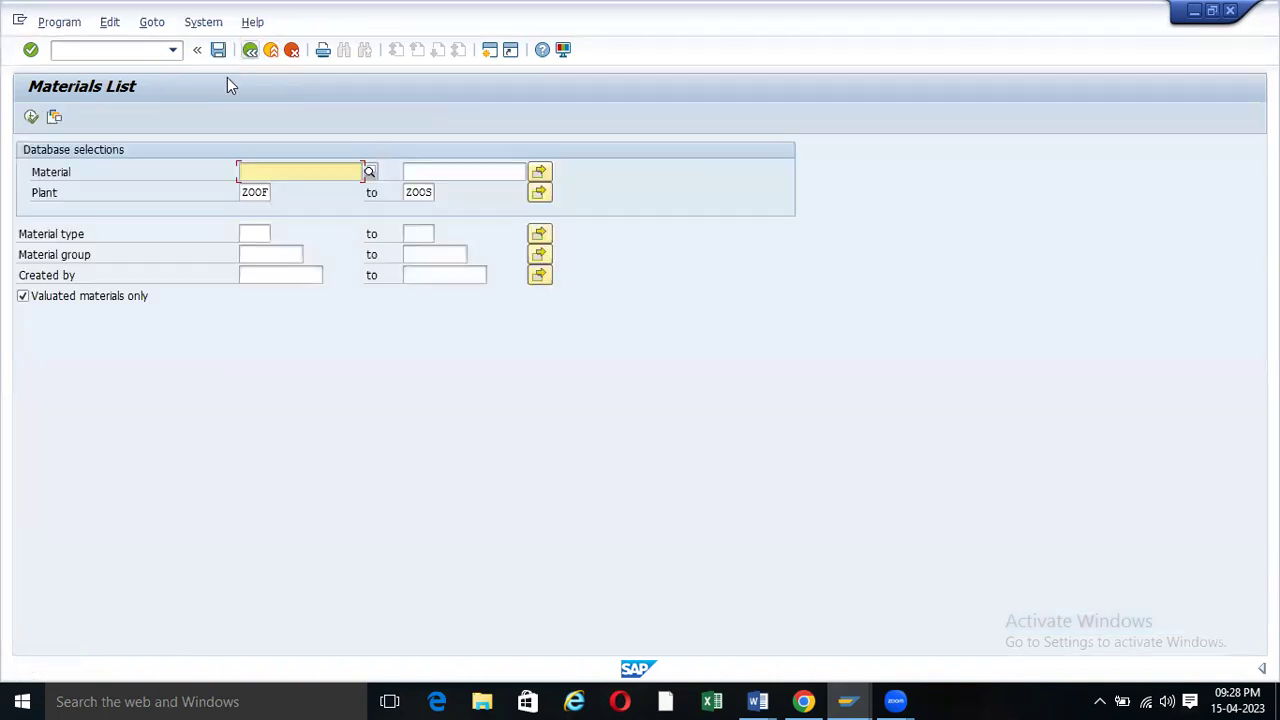
{"action": "double_click", "coordinate": [425, 193]}
{"action": "key", "text": "BackSpace"}
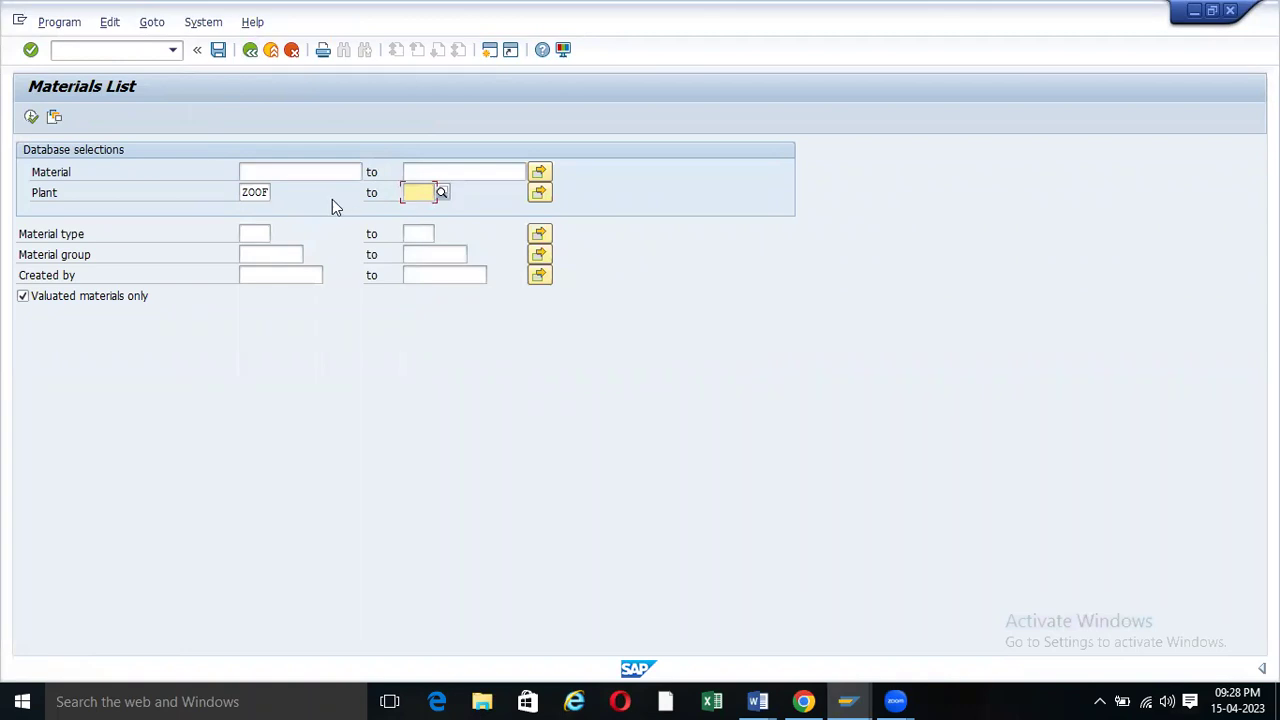
{"action": "double_click", "coordinate": [270, 191]}
{"action": "type", "text": "Z"}
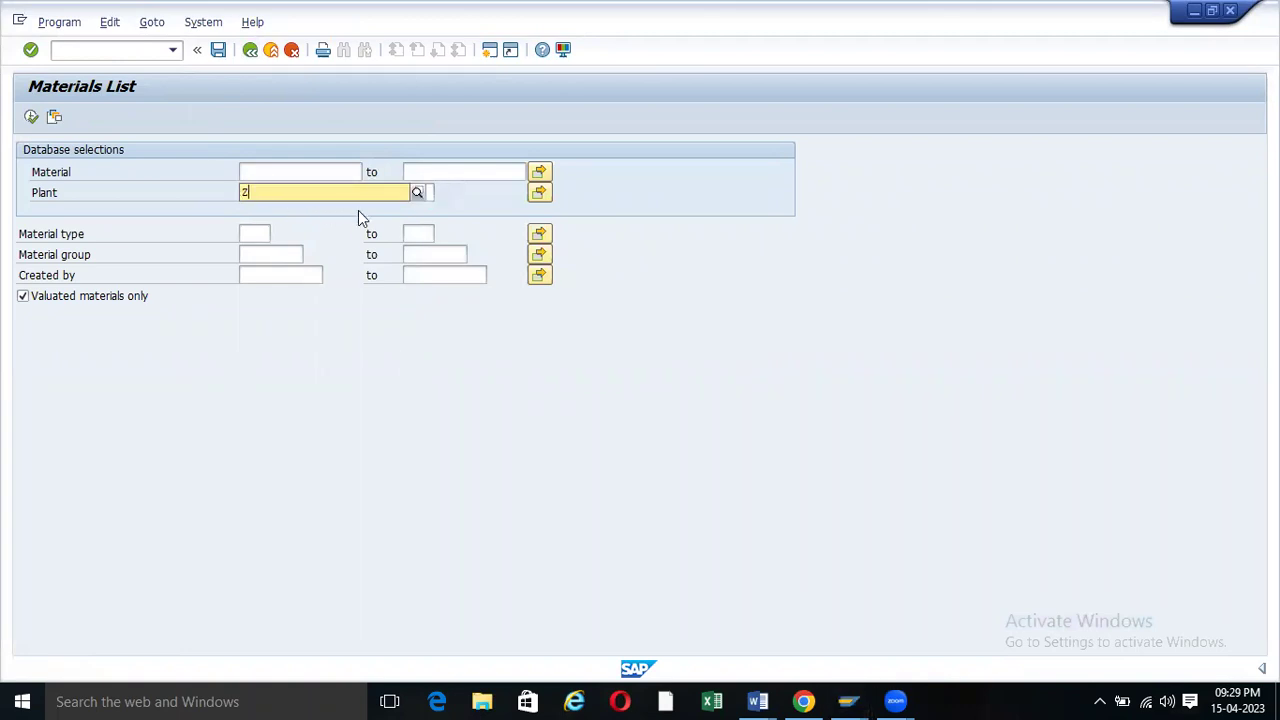
{"action": "key", "text": "BackSpace"}
{"action": "type", "text": "tp10"}
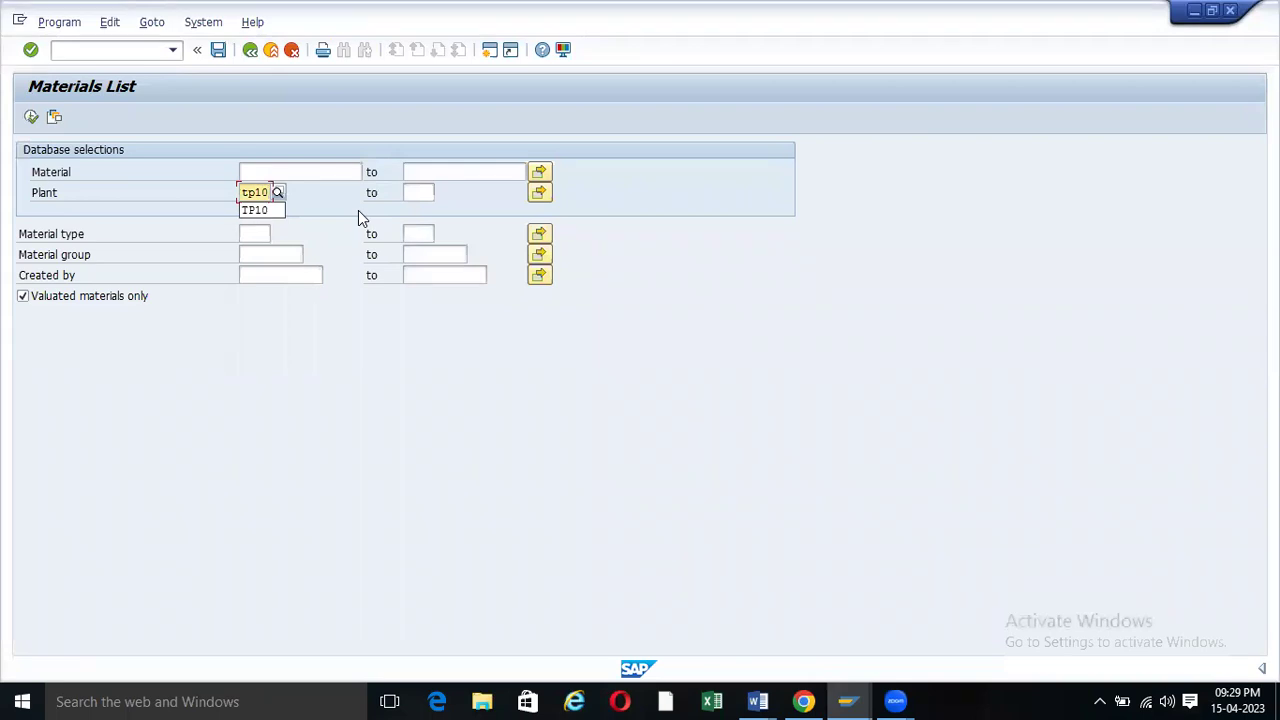
{"action": "left_click", "coordinate": [31, 117]}
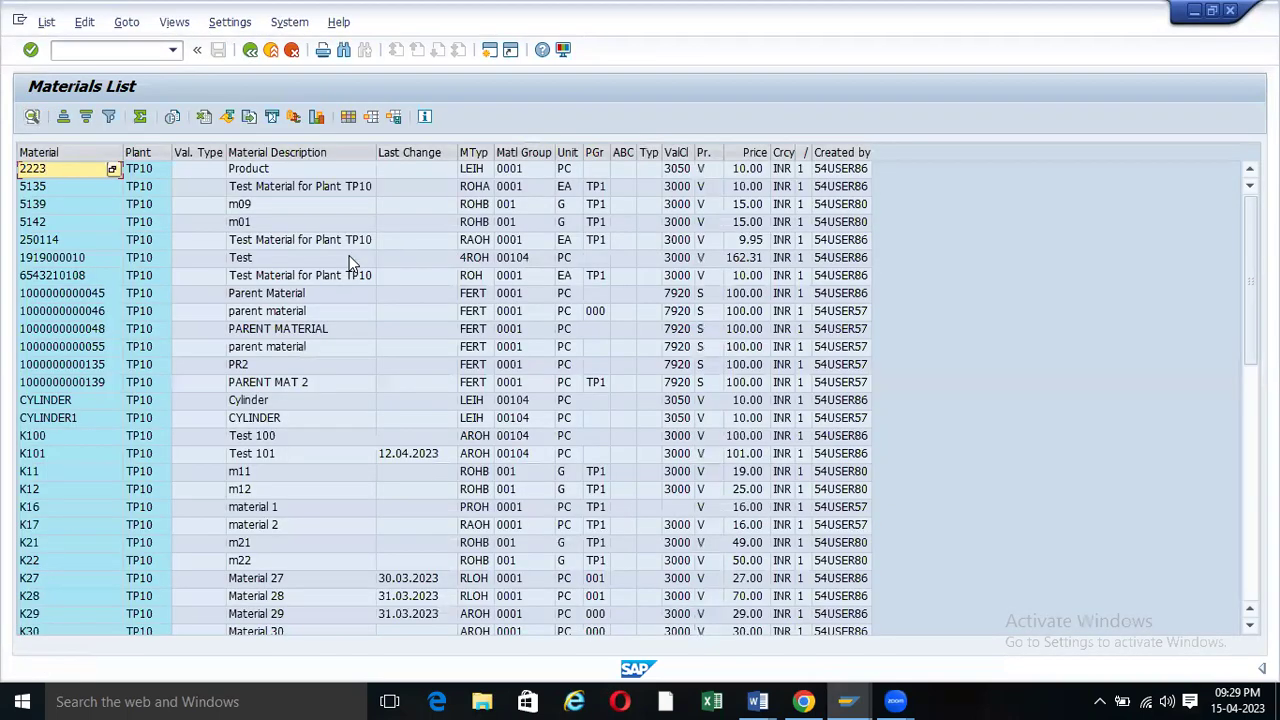
- Examine the TP10 materials list from start to end, checking the material types and the users who created the materials
{"action": "scroll", "coordinate": [349, 262], "scroll_direction": "down", "scroll_amount": 10}
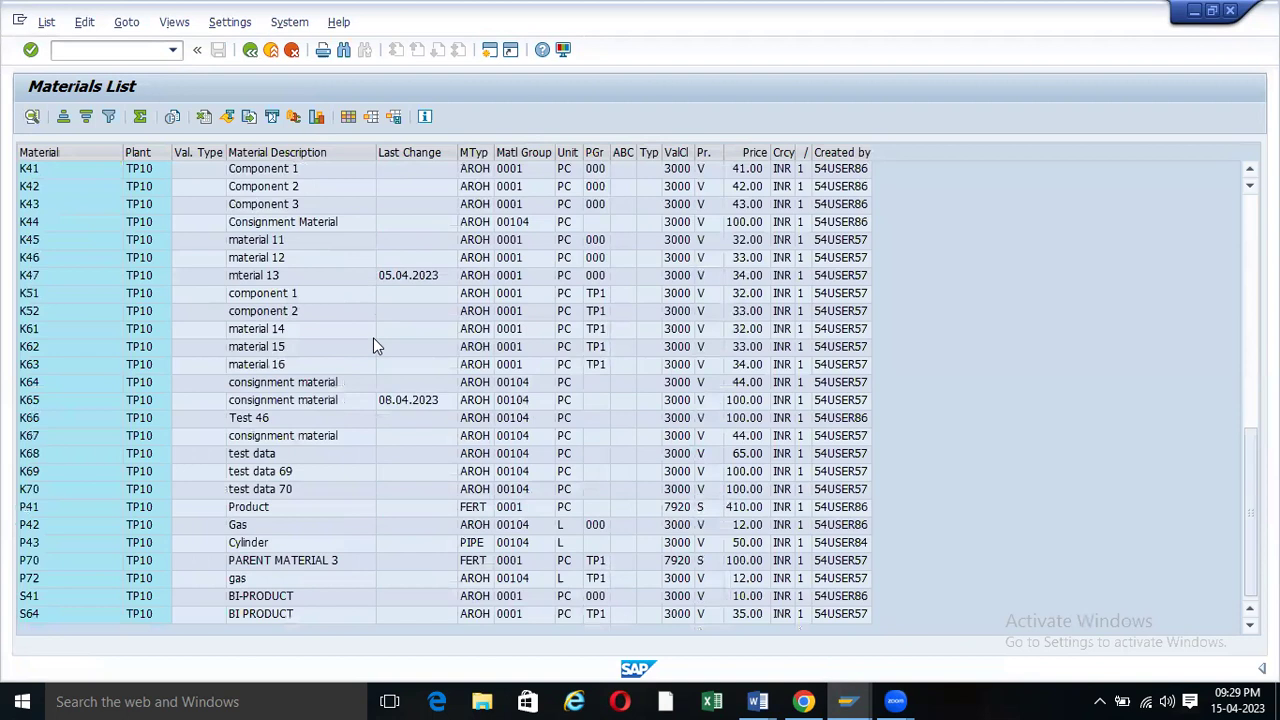
{"action": "scroll", "coordinate": [373, 340], "scroll_direction": "up", "scroll_amount": 12}
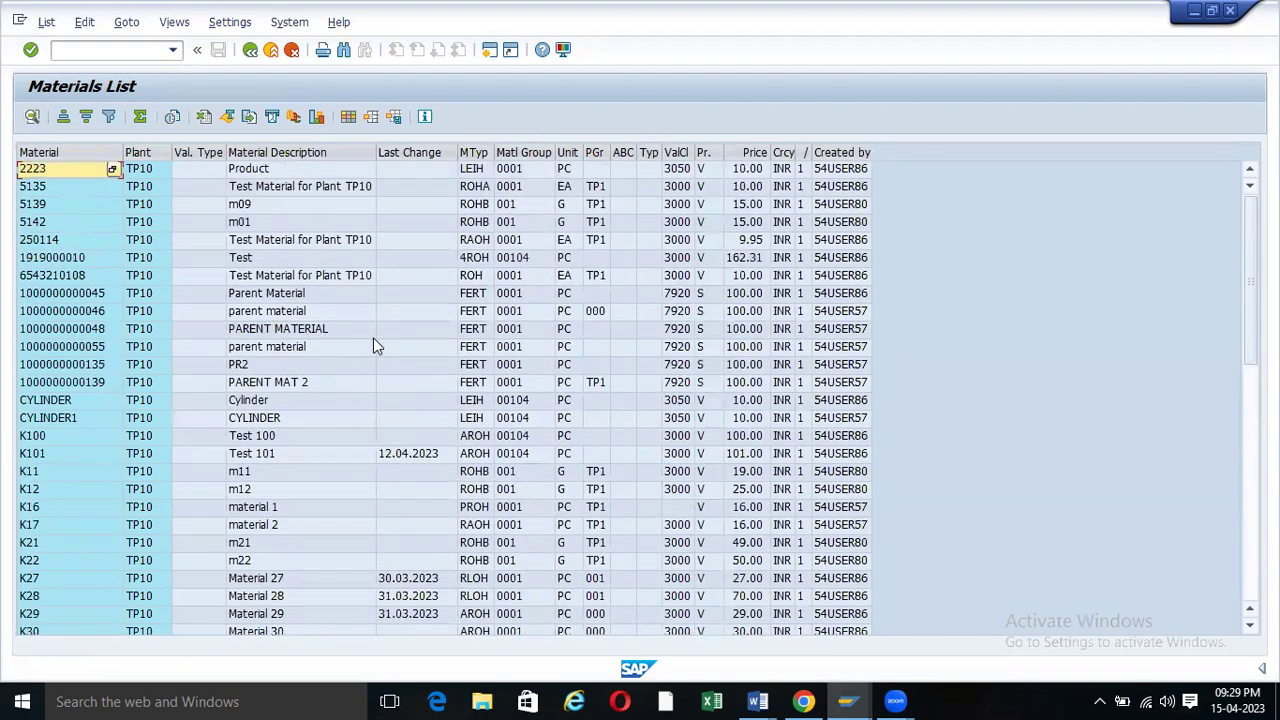
{"action": "left_click", "coordinate": [484, 154]}
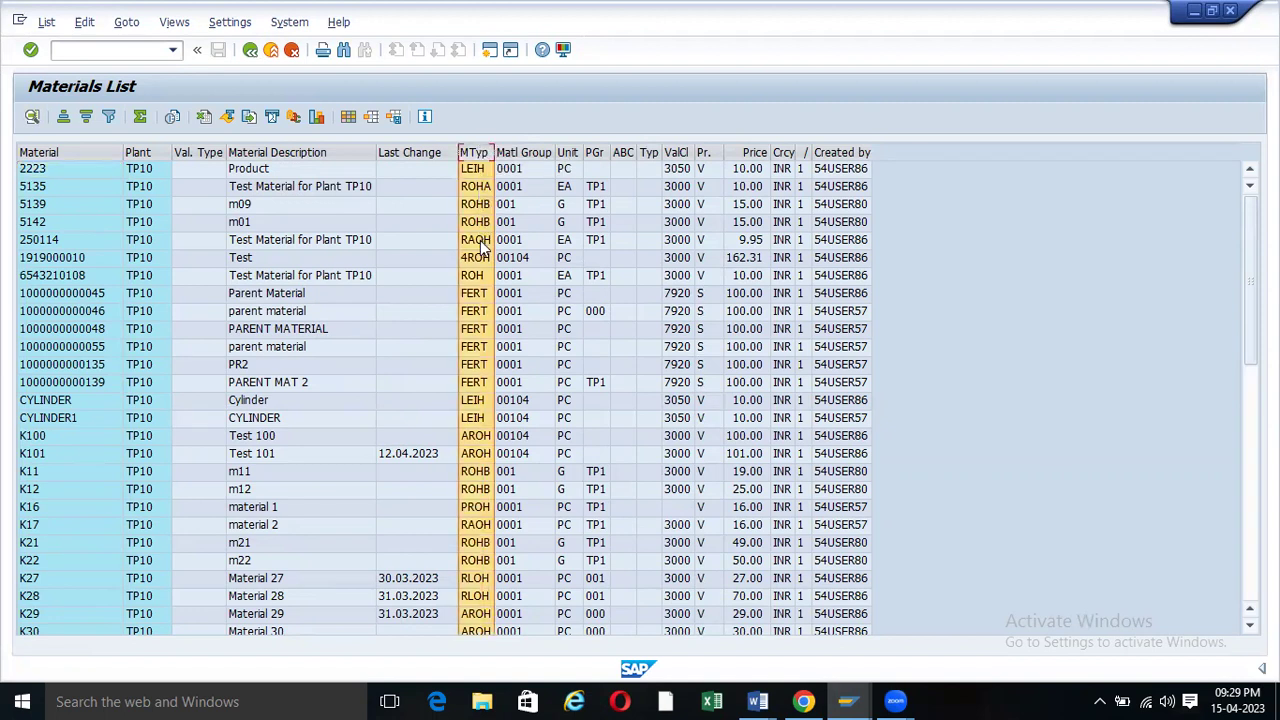
{"action": "scroll", "coordinate": [302, 216], "scroll_direction": "down", "scroll_amount": 9}
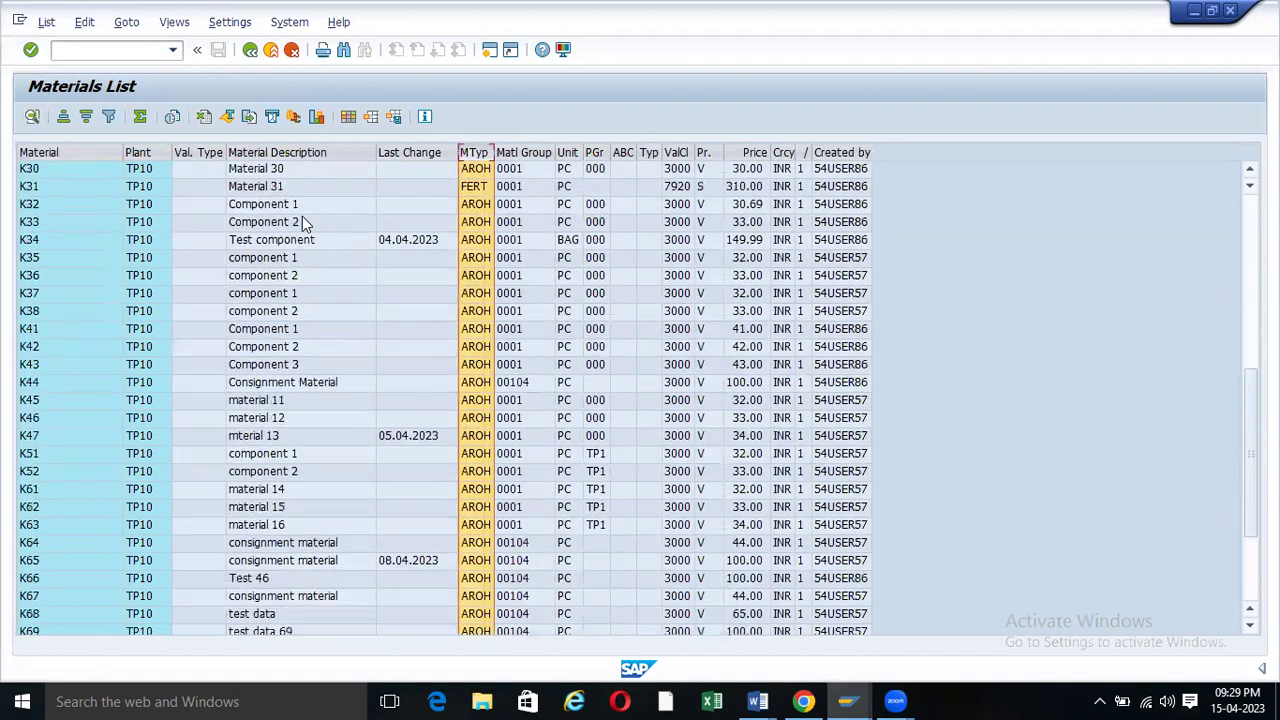
{"action": "scroll", "coordinate": [302, 216], "scroll_direction": "down", "scroll_amount": 4}
{"action": "scroll", "coordinate": [760, 328], "scroll_direction": "up", "scroll_amount": 12}
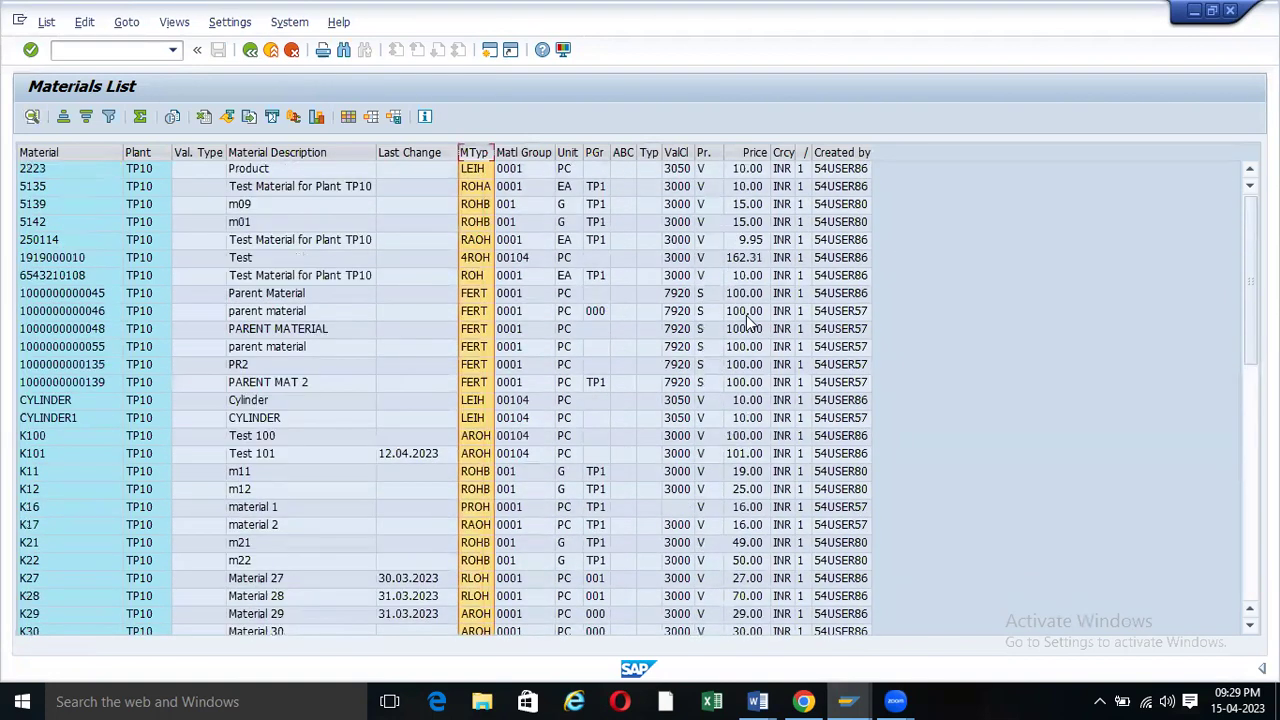
{"action": "left_click", "coordinate": [853, 169]}
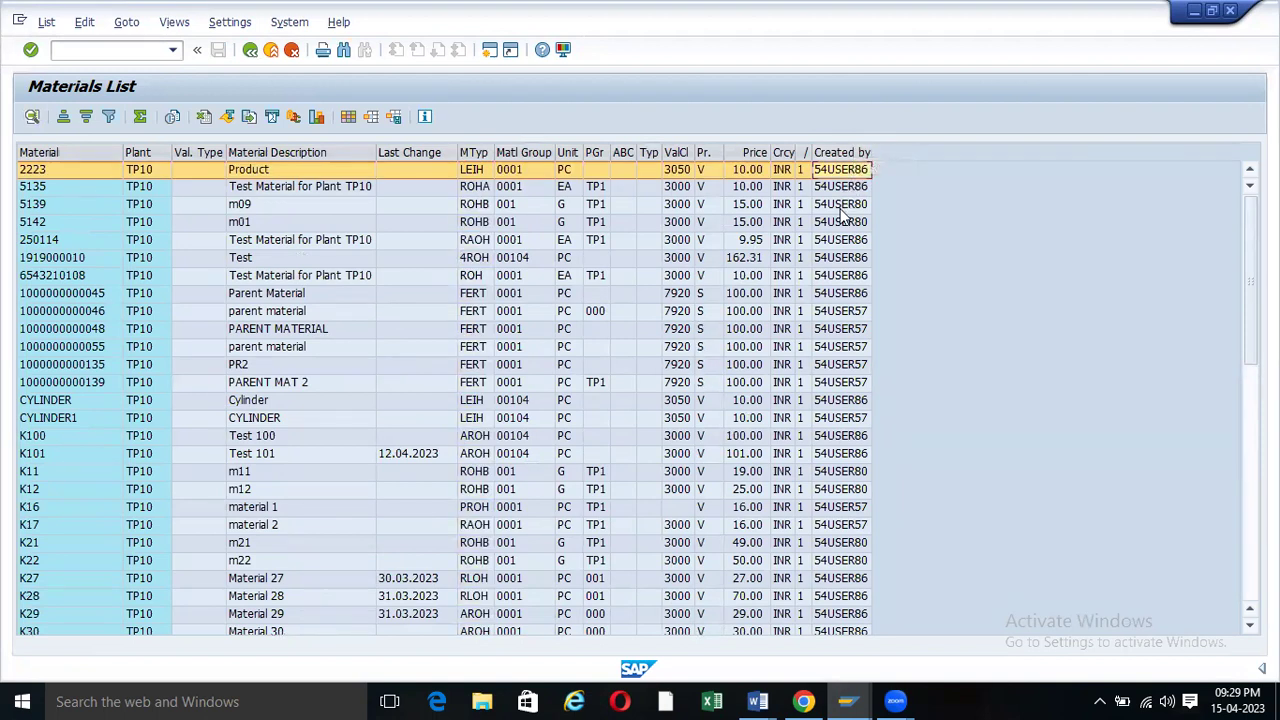
{"action": "scroll", "coordinate": [843, 213], "scroll_direction": "down", "scroll_amount": 7}
{"action": "scroll", "coordinate": [843, 215], "scroll_direction": "down", "scroll_amount": 5}
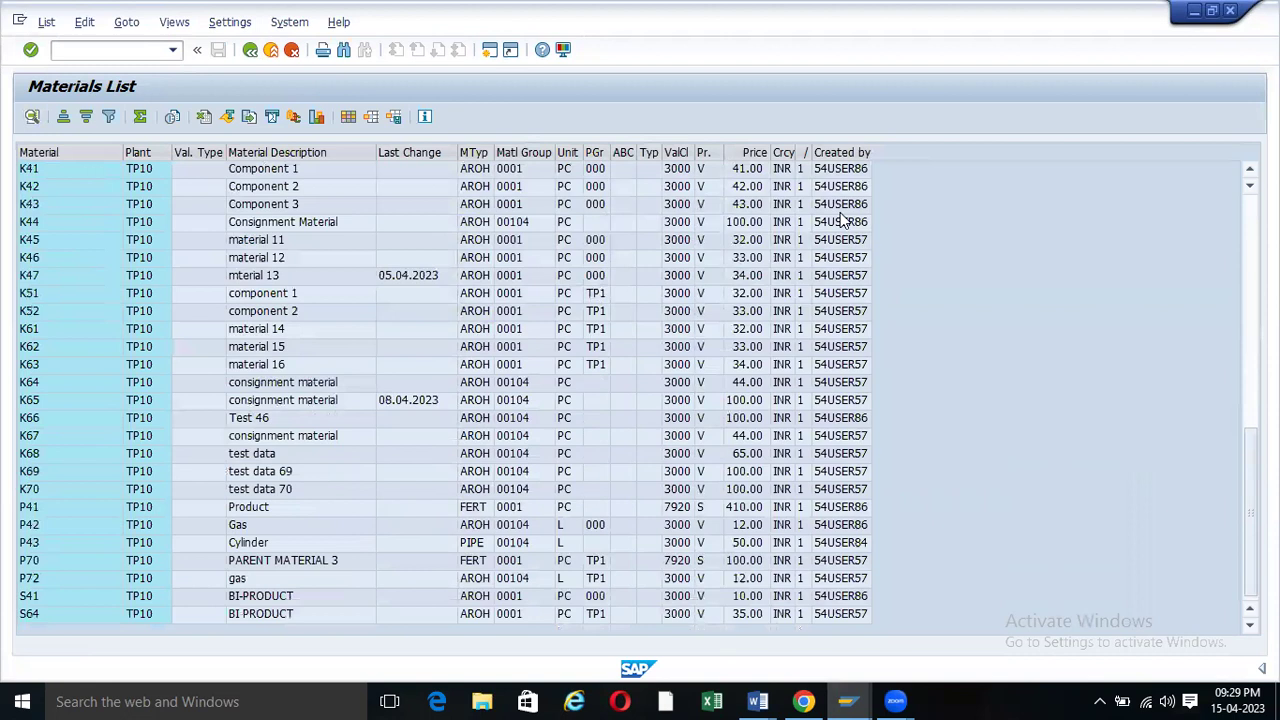
- Leave the materials list report and collapse the Other, Material, Material Master and Materials Management folders in the SAP menu
{"action": "left_click", "coordinate": [250, 51]}
{"action": "left_click", "coordinate": [250, 51]}
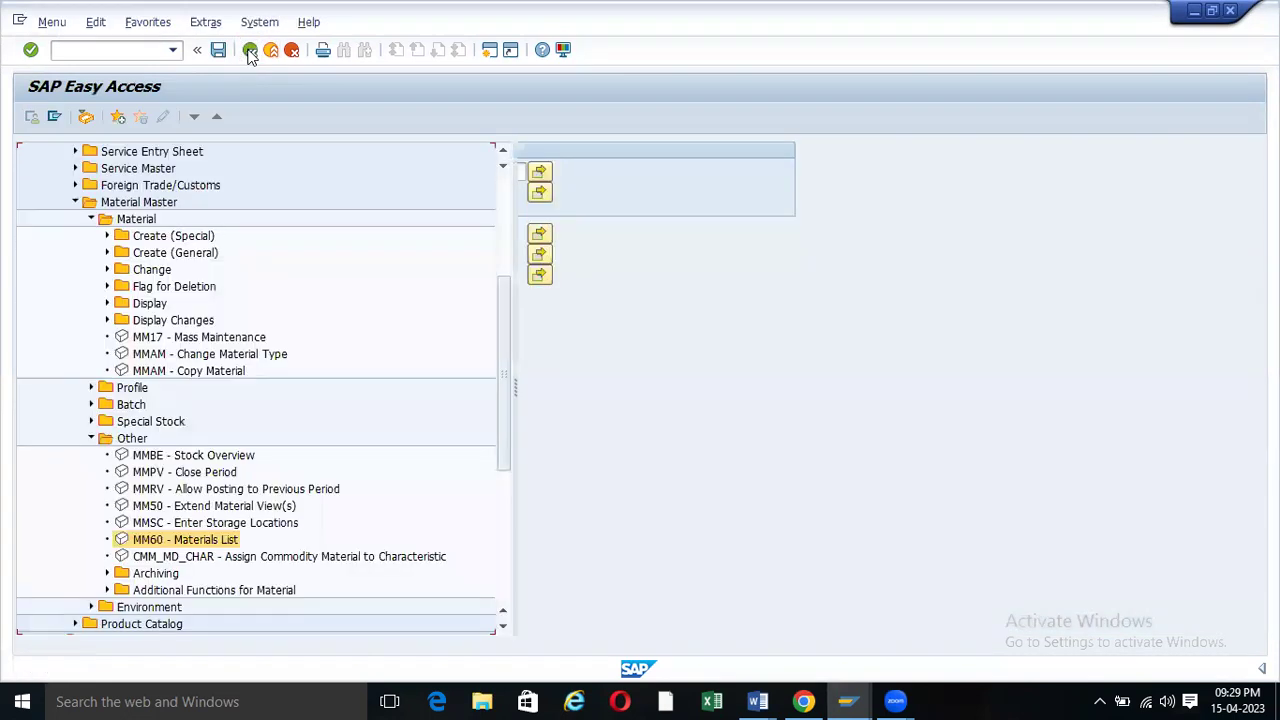
{"action": "left_click", "coordinate": [92, 439]}
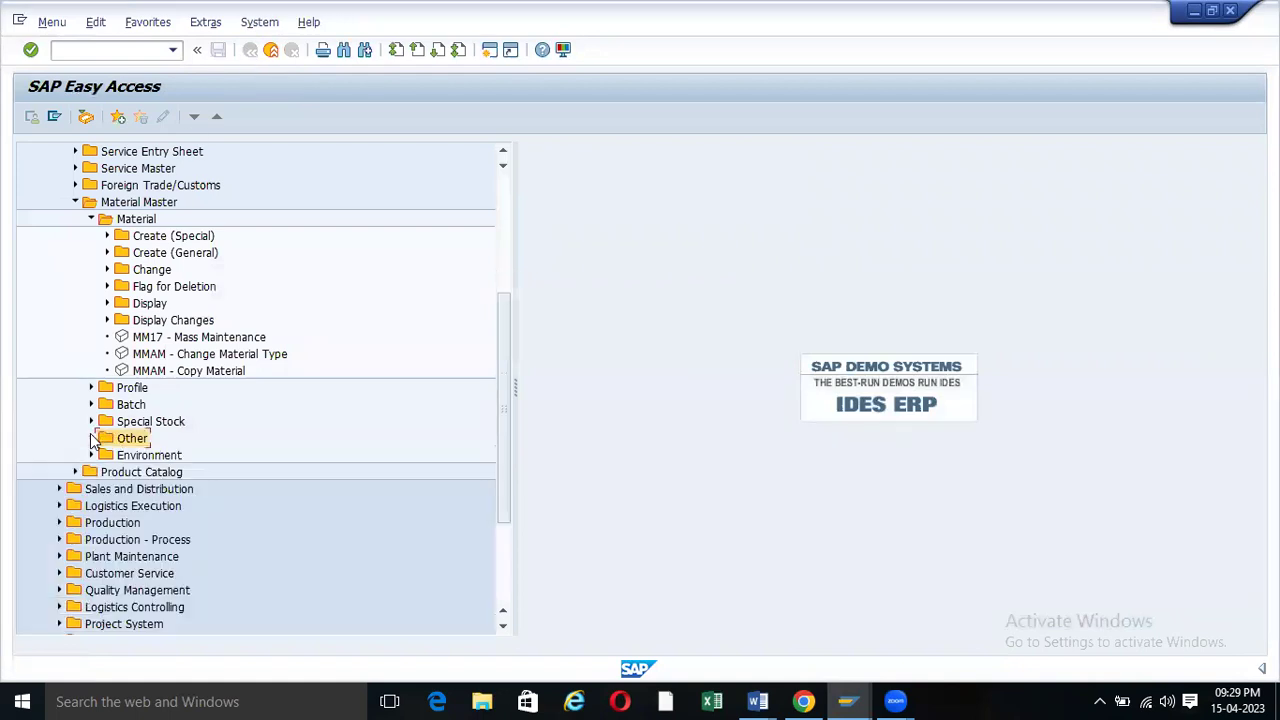
{"action": "left_click", "coordinate": [92, 220]}
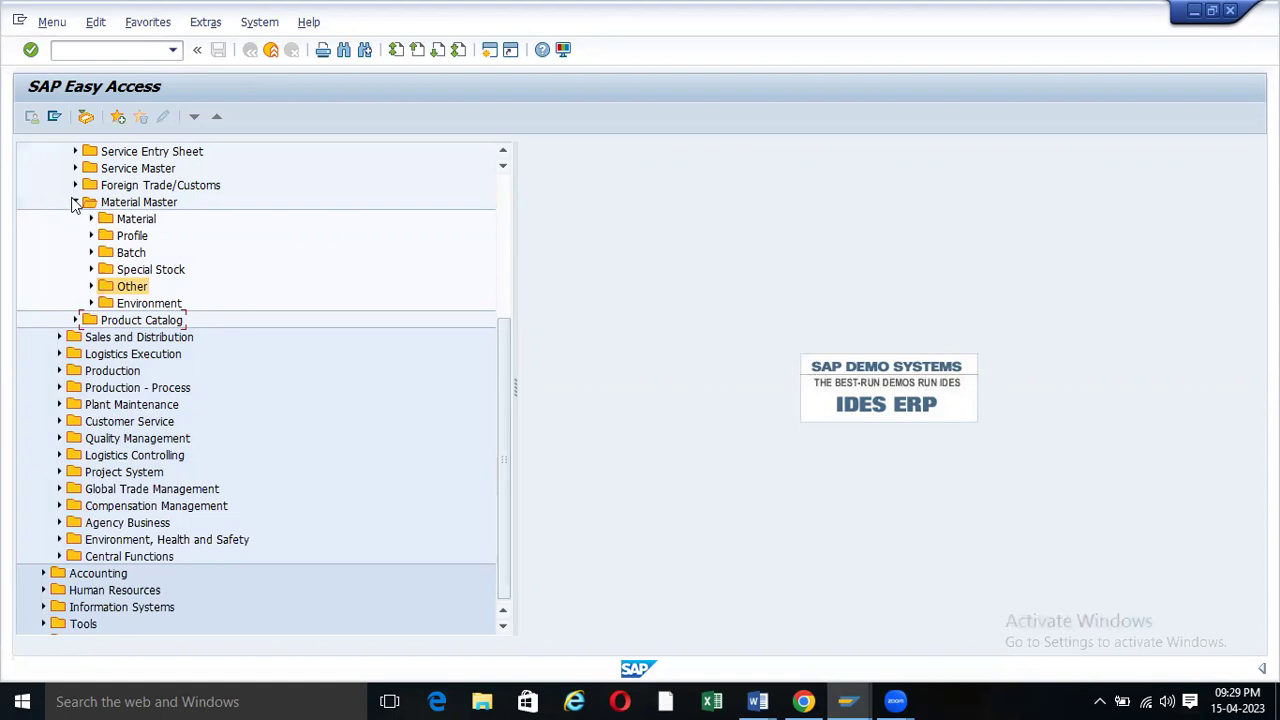
{"action": "left_click", "coordinate": [75, 202]}
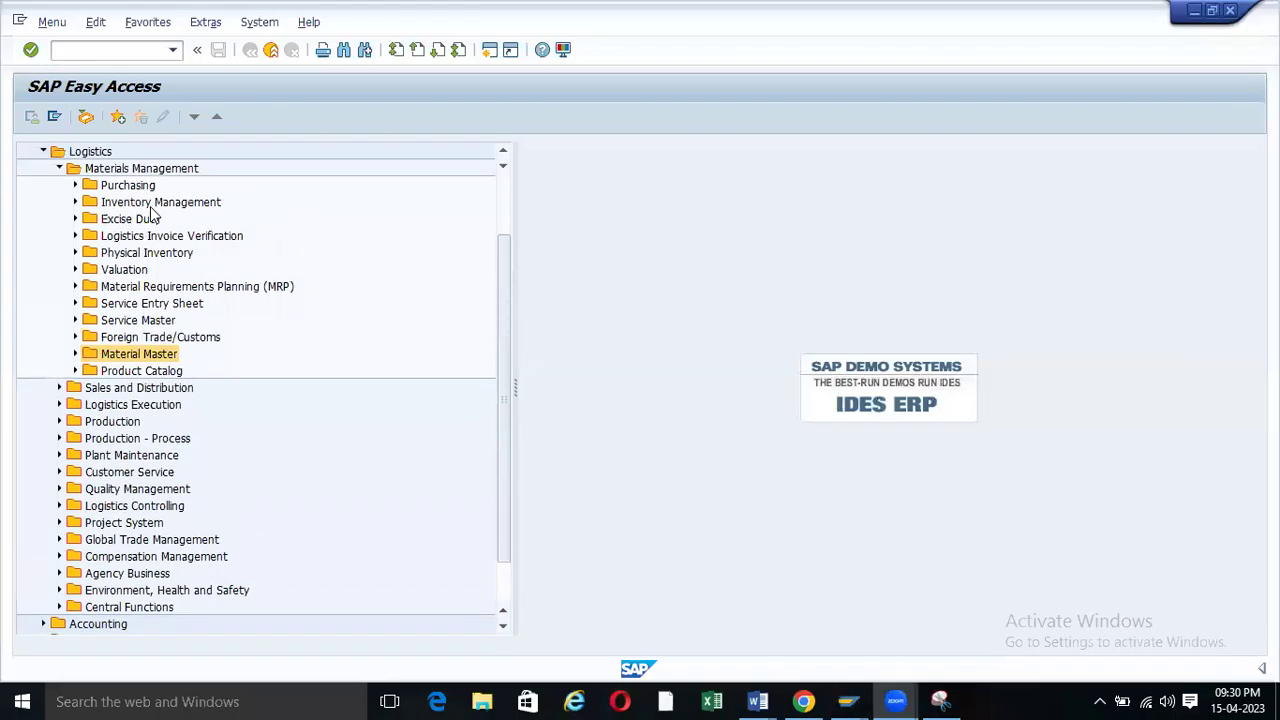
{"action": "scroll", "coordinate": [145, 192], "scroll_direction": "up", "scroll_amount": 2}
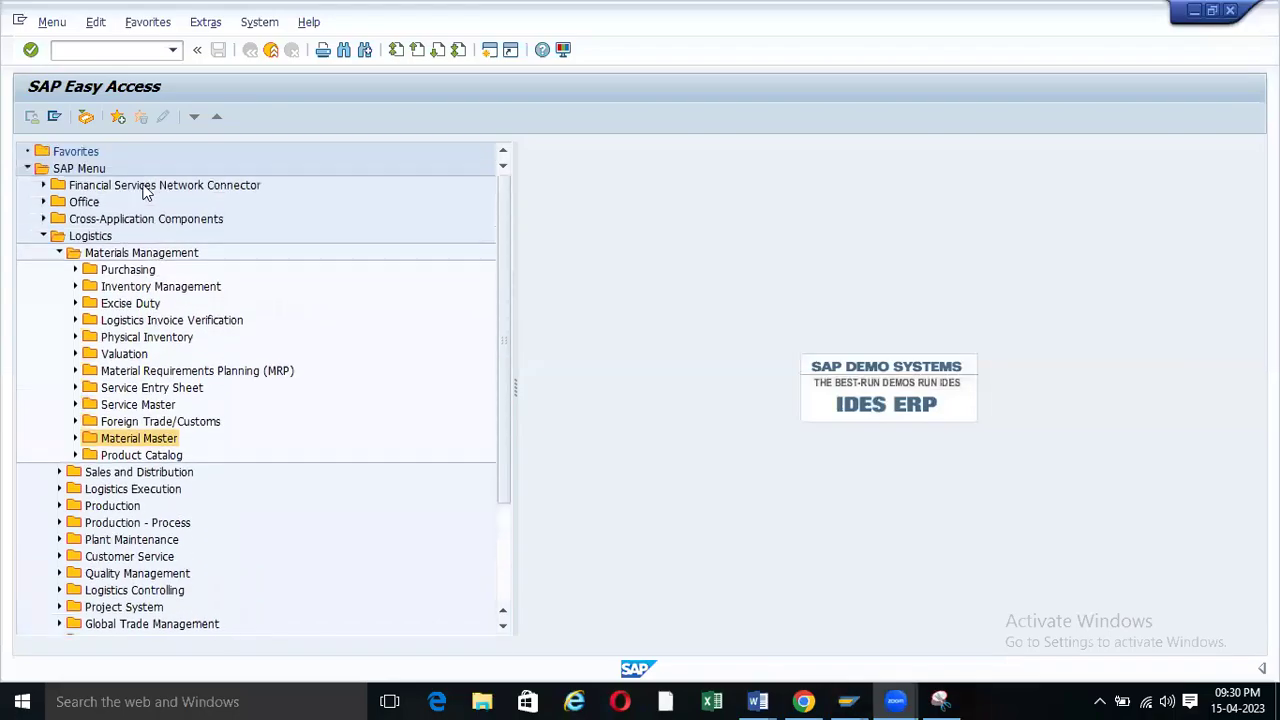
{"action": "left_click", "coordinate": [59, 253]}
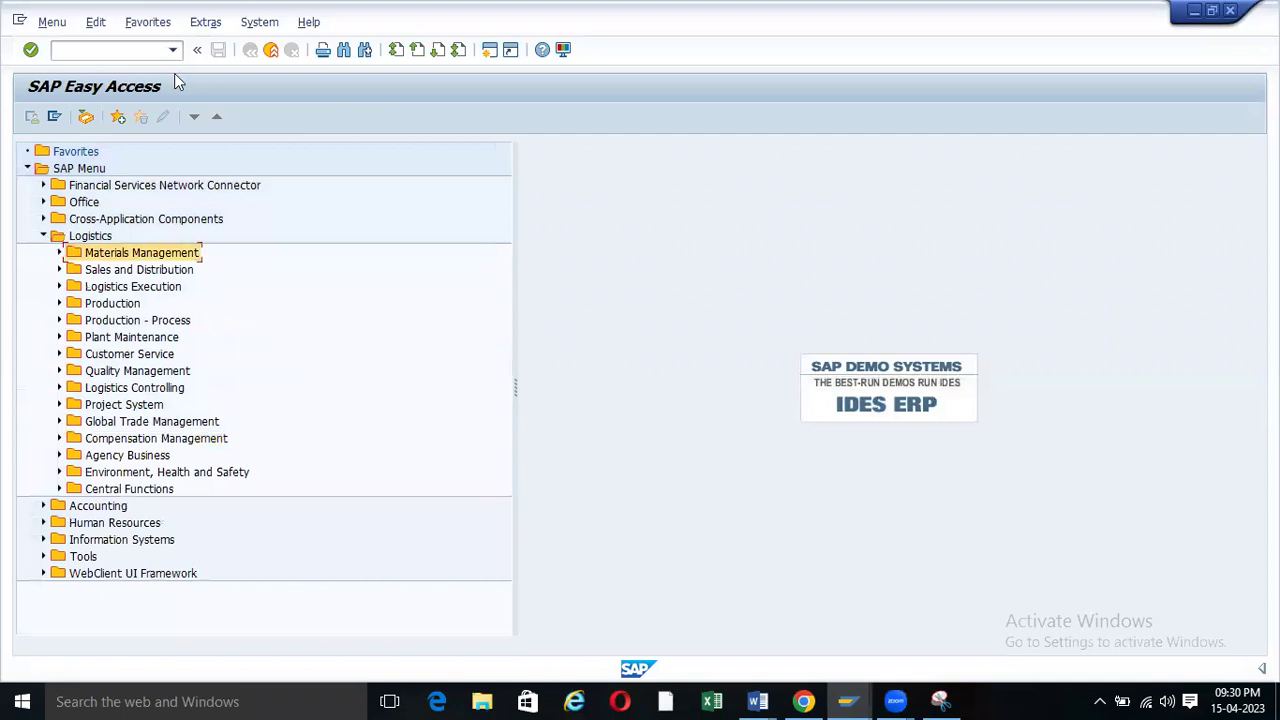
- Start a new purchase order with transaction ME21N
{"action": "left_click", "coordinate": [134, 51]}
{"action": "type", "text": "me21n"}
{"action": "key", "text": "Return"}
- Fill the purchase order header with purchasing organization ZOOF, purchasing group ZOO, company code ZOOM and the test supply vendor
{"action": "left_click", "coordinate": [415, 151]}
{"action": "left_click", "coordinate": [155, 212]}
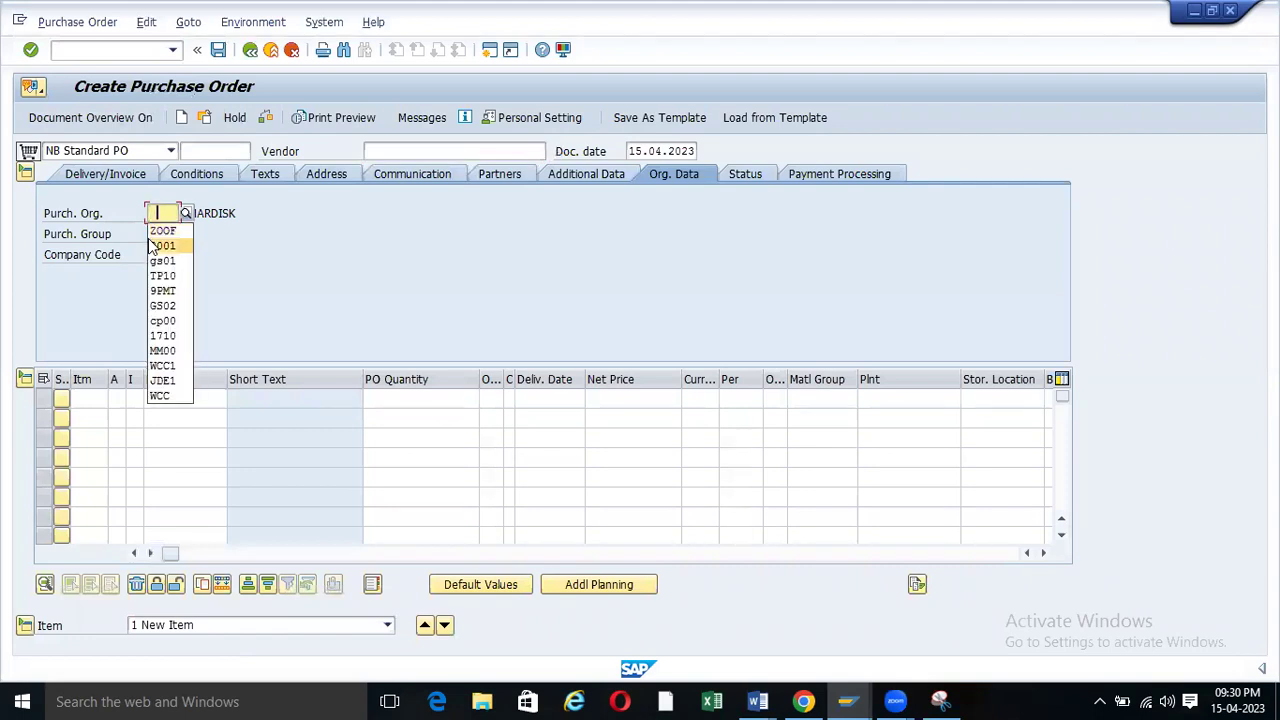
{"action": "left_click", "coordinate": [158, 229]}
{"action": "left_click", "coordinate": [158, 234]}
{"action": "left_click", "coordinate": [160, 253]}
{"action": "left_click", "coordinate": [160, 254]}
{"action": "left_click", "coordinate": [160, 274]}
{"action": "left_click", "coordinate": [416, 150]}
{"action": "left_click", "coordinate": [413, 170]}
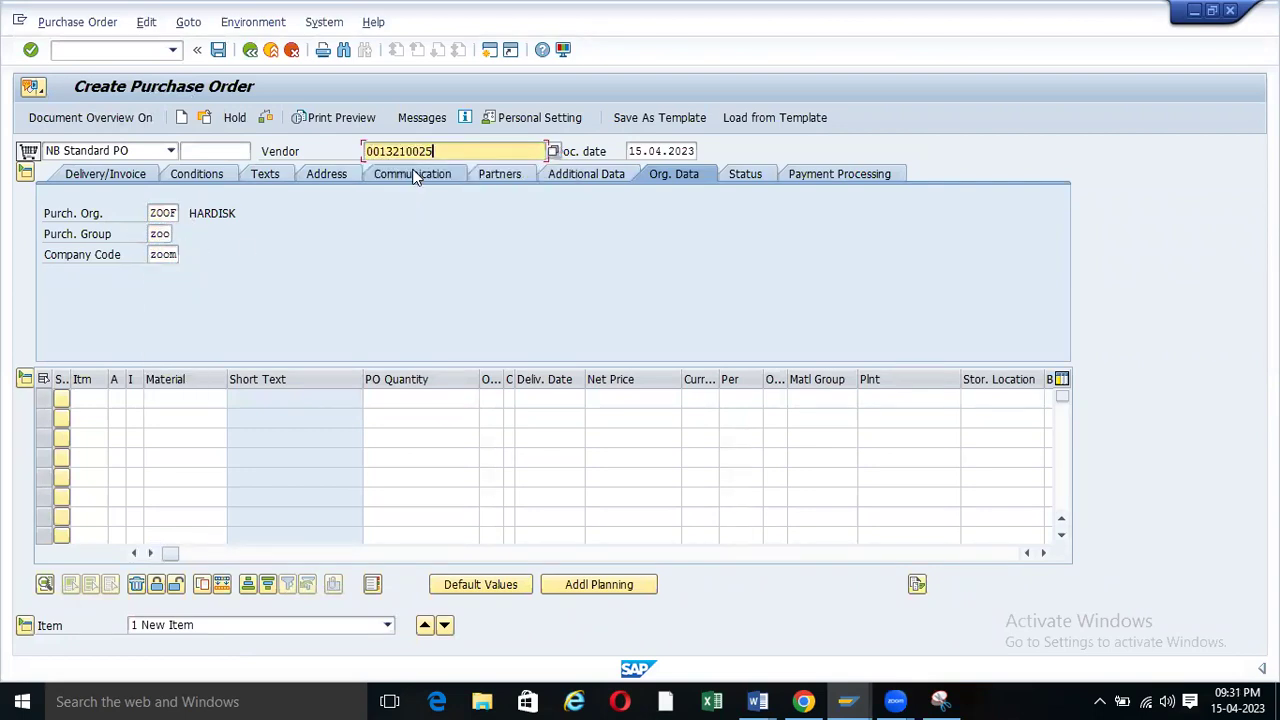
{"action": "key", "text": "Return"}
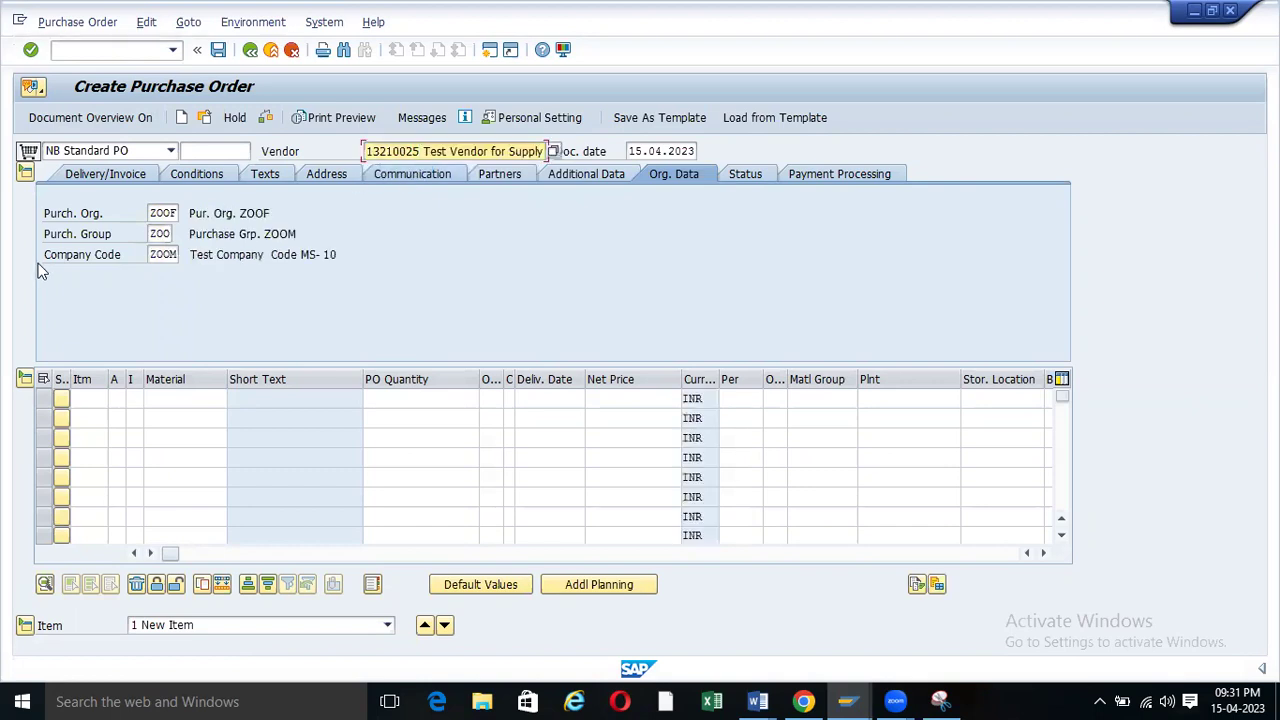
{"action": "double_click", "coordinate": [162, 233]}
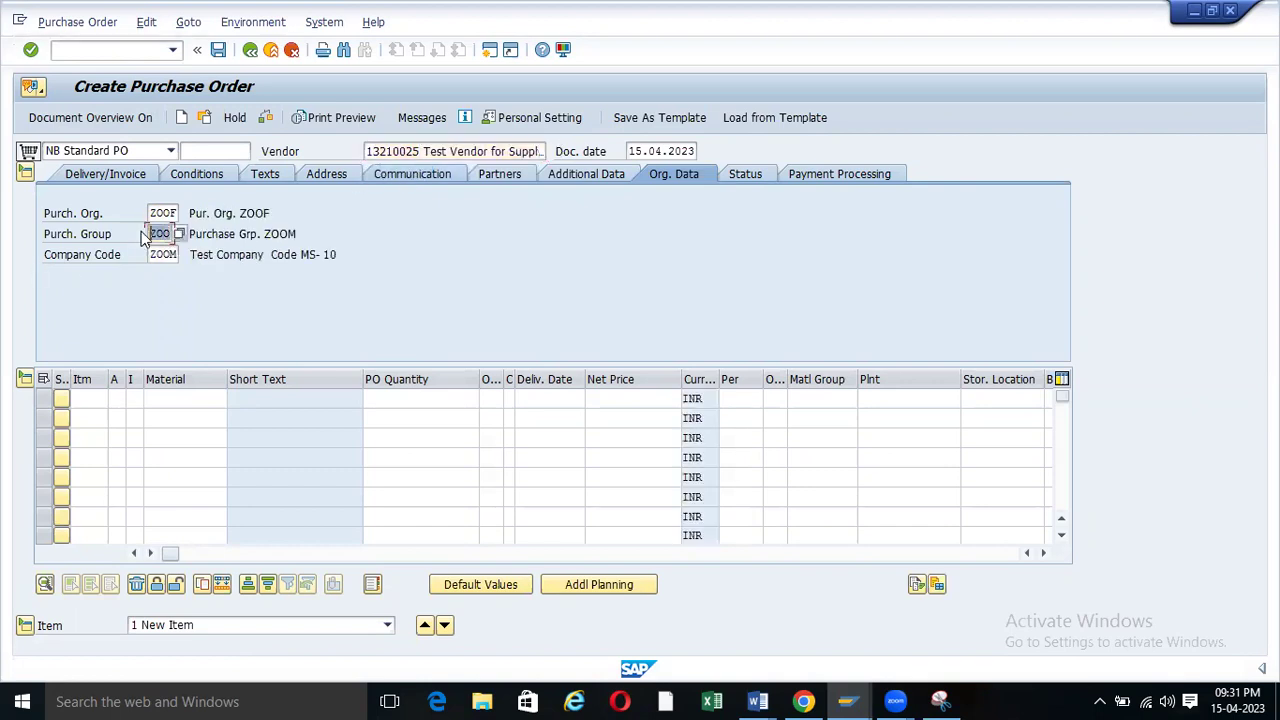
{"action": "left_click", "coordinate": [167, 399]}
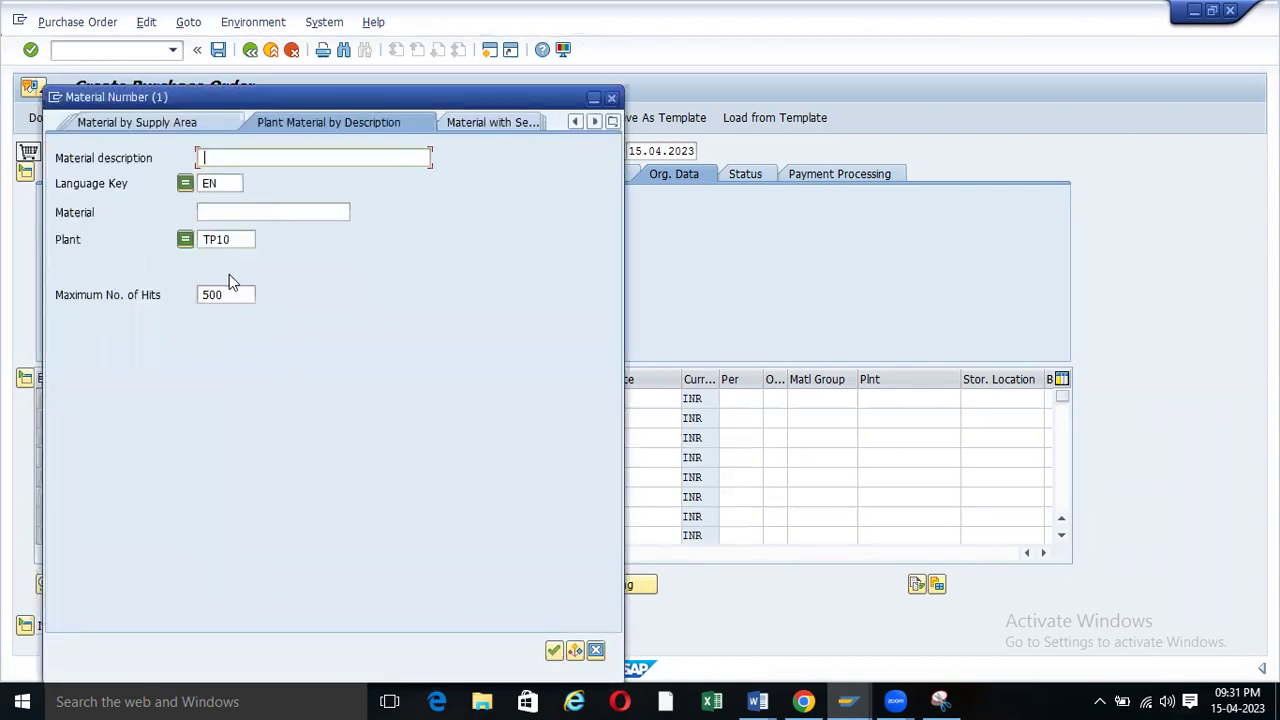
{"action": "key", "text": "Tab"}
{"action": "key", "text": "Tab"}
{"action": "key", "text": "Tab"}
{"action": "key", "text": "BackSpace"}
{"action": "type", "text": "zoof"}
{"action": "key", "text": "Return"}
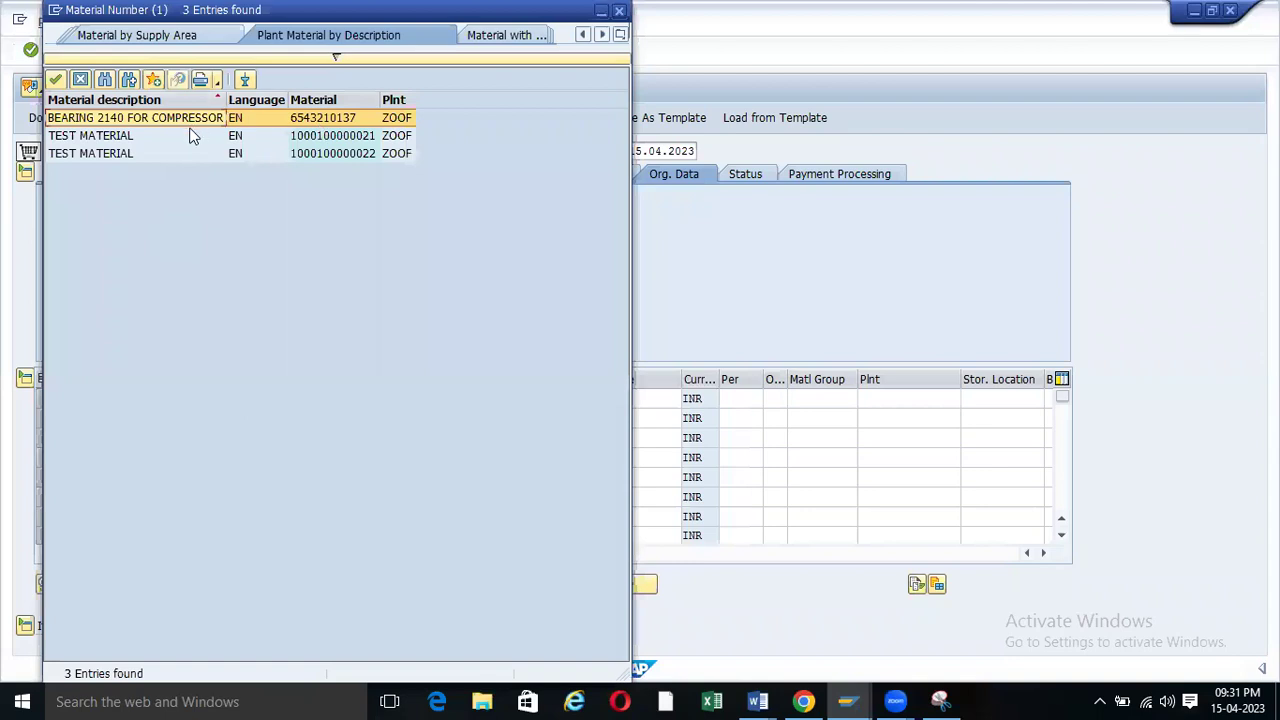
{"action": "double_click", "coordinate": [328, 118]}
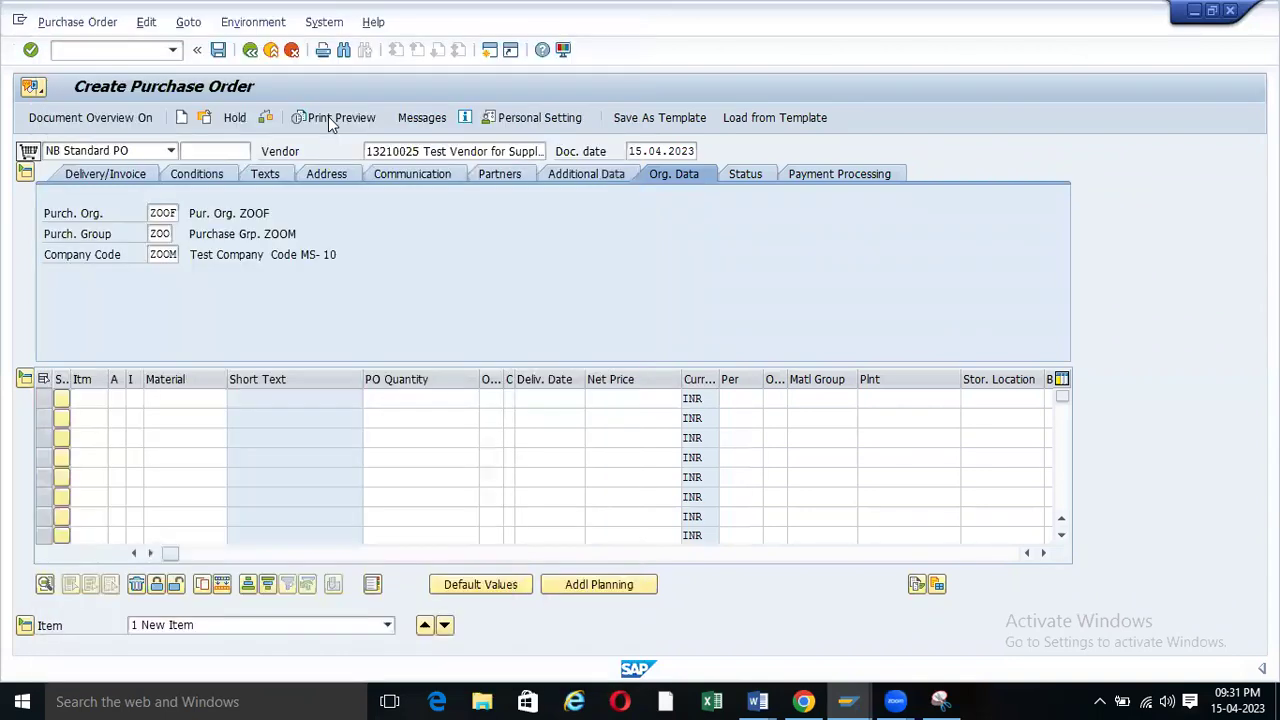
- Set the bearing item's quantity to 1, plant to ZOOF and storage location to RM00, and confirm the item
{"action": "left_click", "coordinate": [457, 401]}
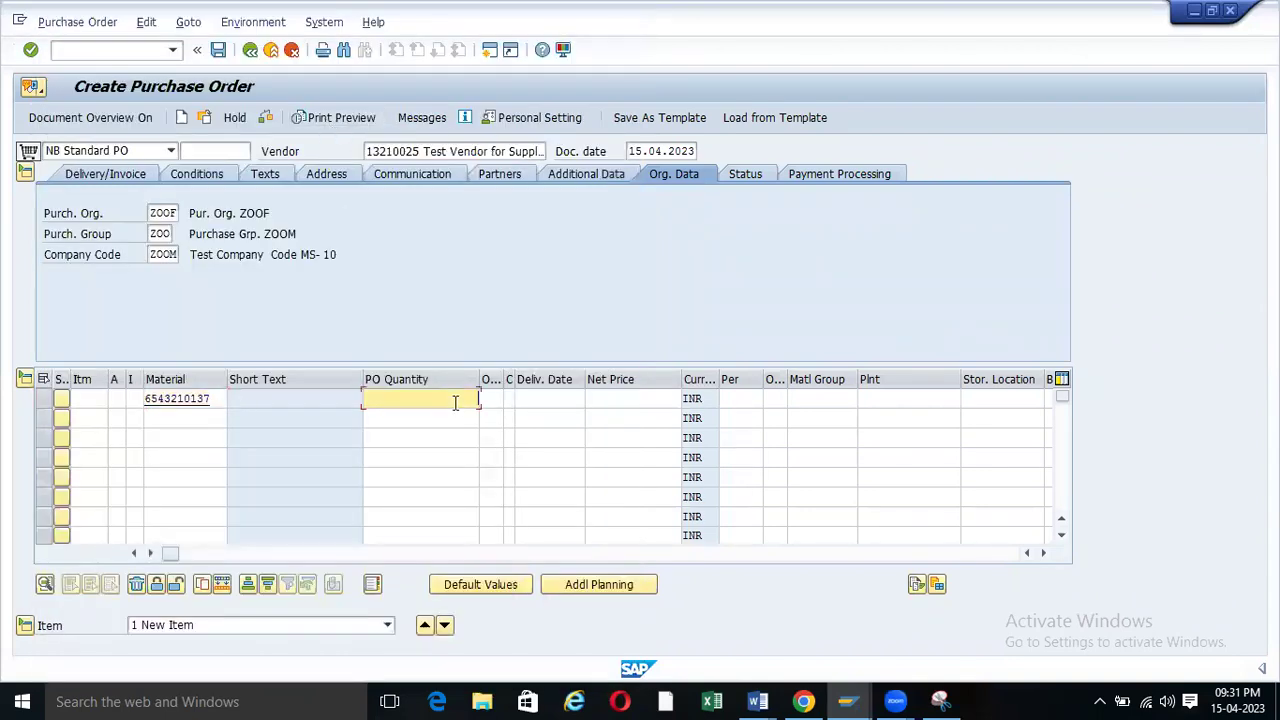
{"action": "left_click", "coordinate": [467, 431]}
{"action": "left_click", "coordinate": [902, 400]}
{"action": "left_click", "coordinate": [898, 416]}
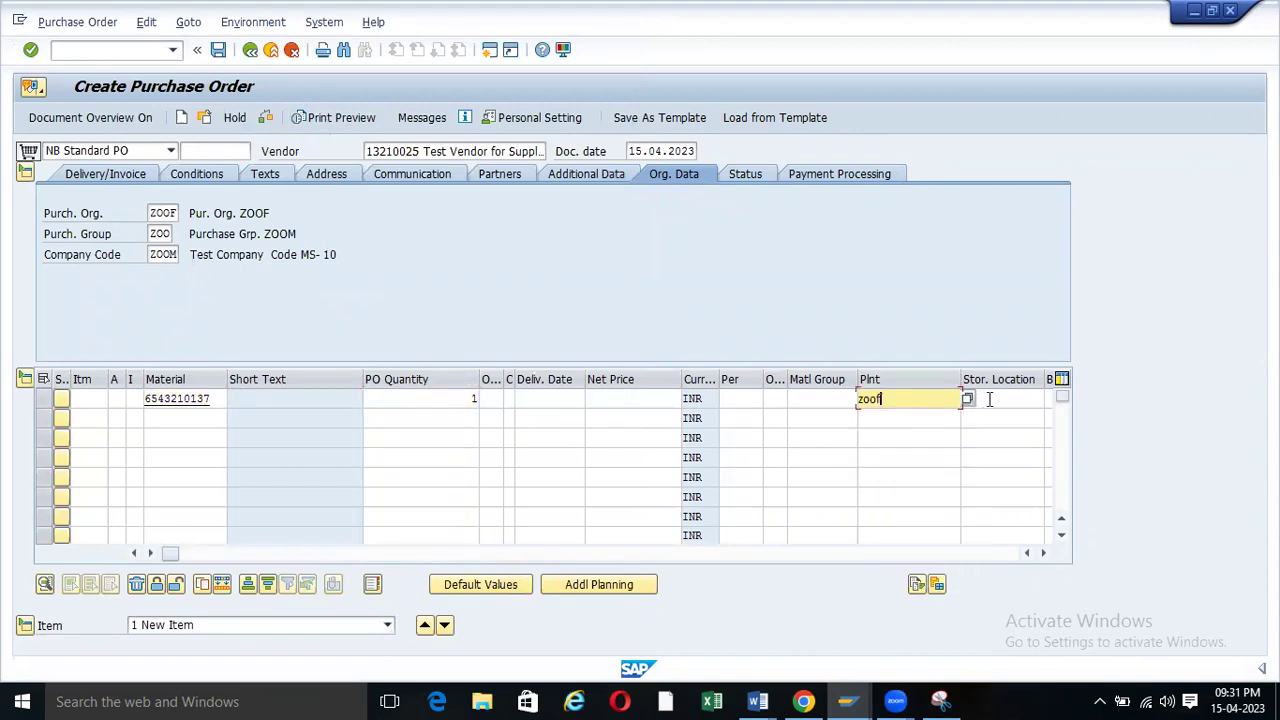
{"action": "left_click", "coordinate": [985, 400]}
{"action": "left_click", "coordinate": [997, 431]}
{"action": "key", "text": "Return"}
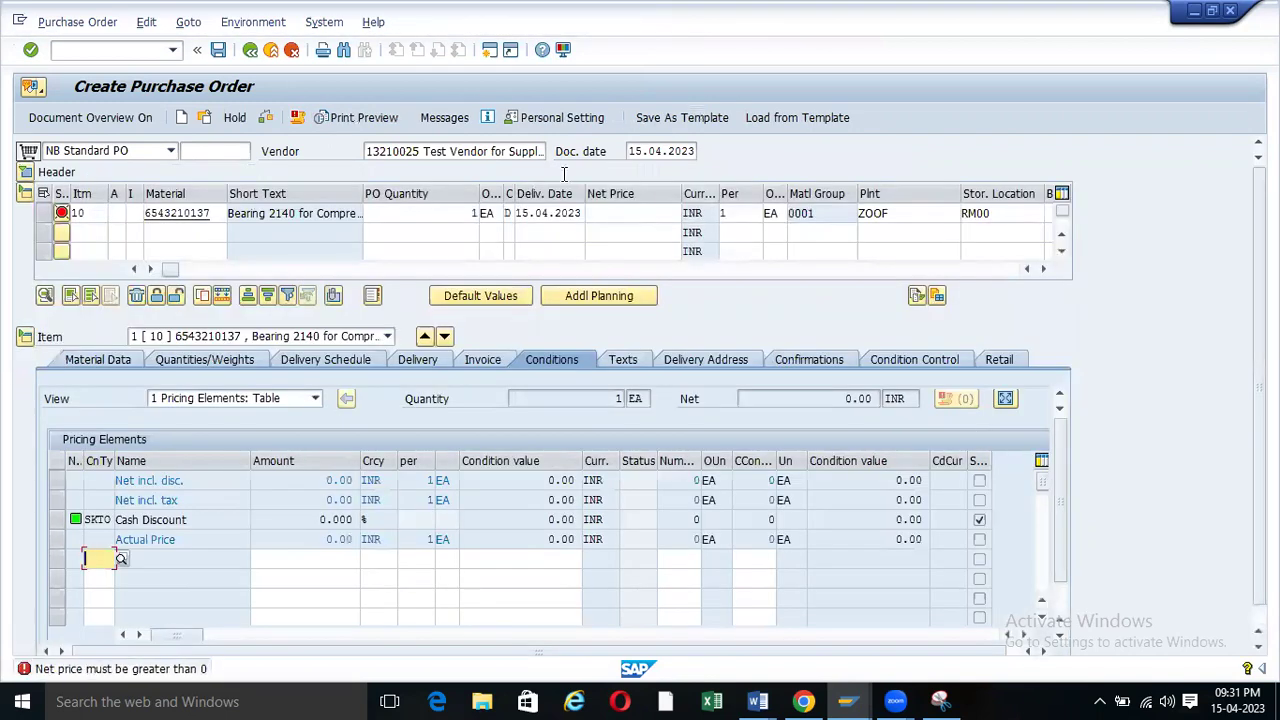
- Expand the order header and try to set the net price of item 10 to 20 INR
{"action": "left_click", "coordinate": [26, 172]}
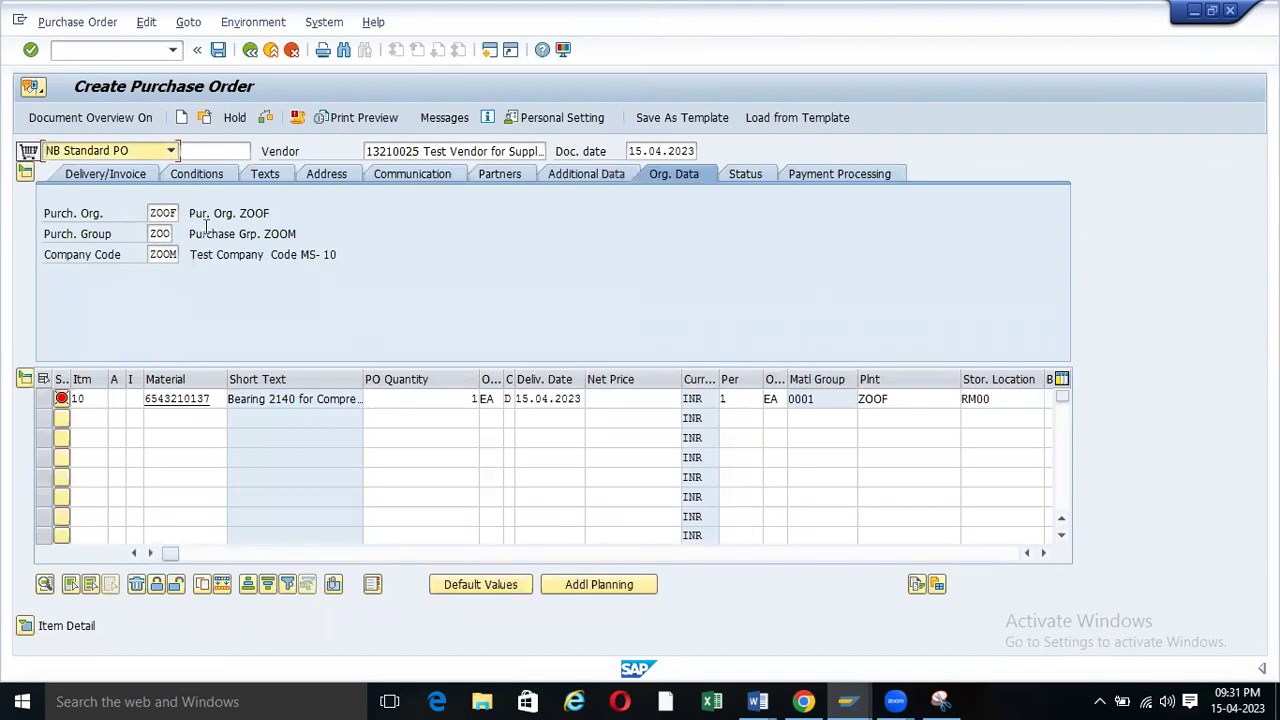
{"action": "left_click", "coordinate": [636, 398]}
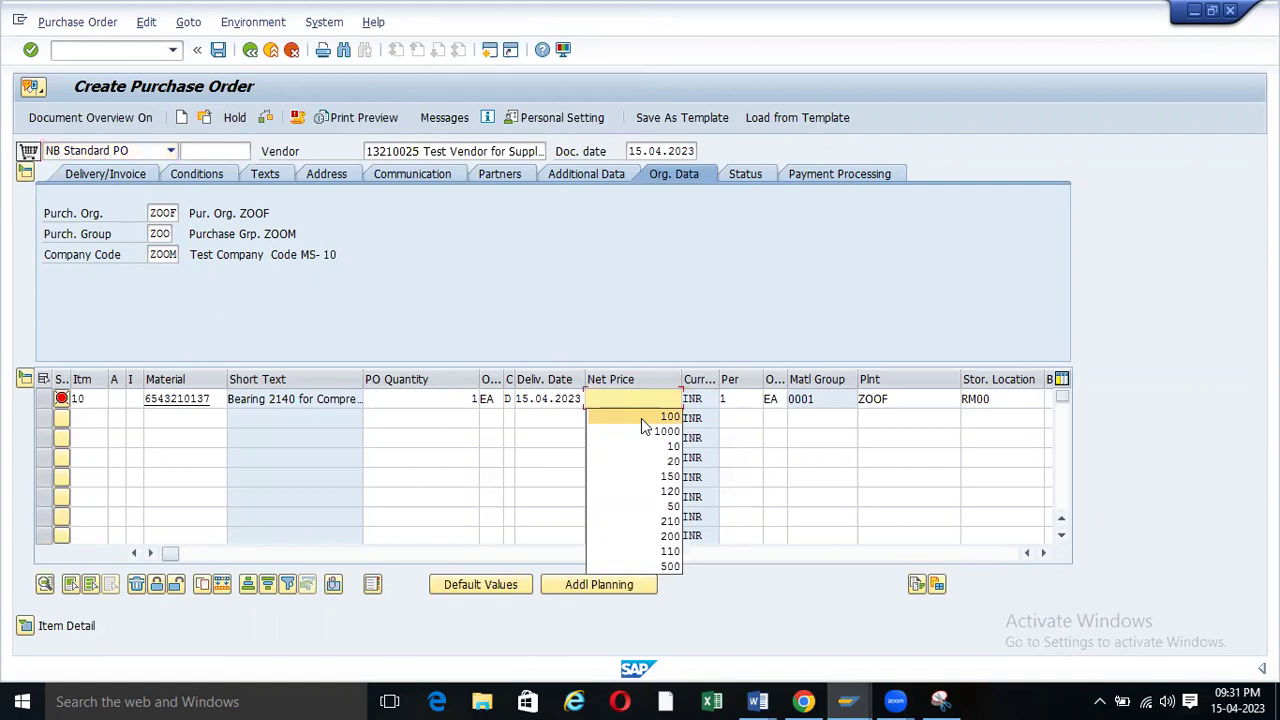
{"action": "left_click", "coordinate": [672, 459]}
{"action": "key", "text": "Return"}
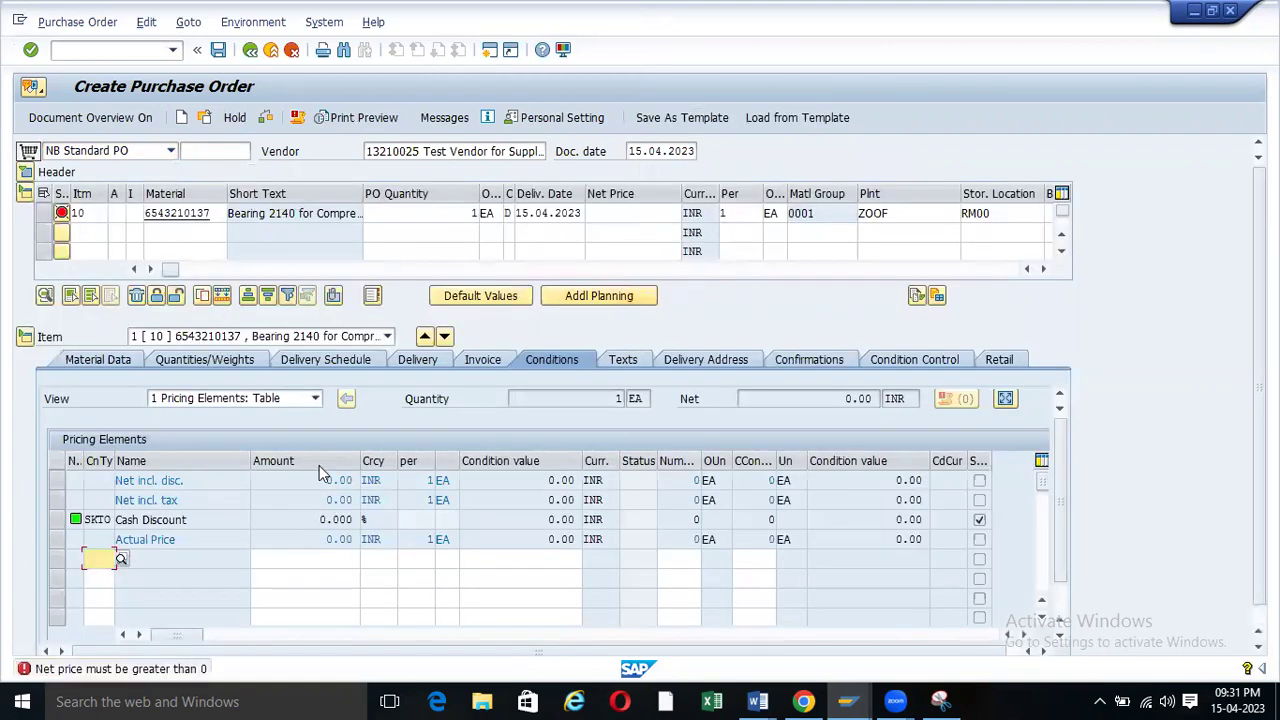
- Add pricing condition PBXX to the bearing item with a gross price amount of 10 INR
{"action": "left_click", "coordinate": [96, 564]}
{"action": "type", "text": "P"}
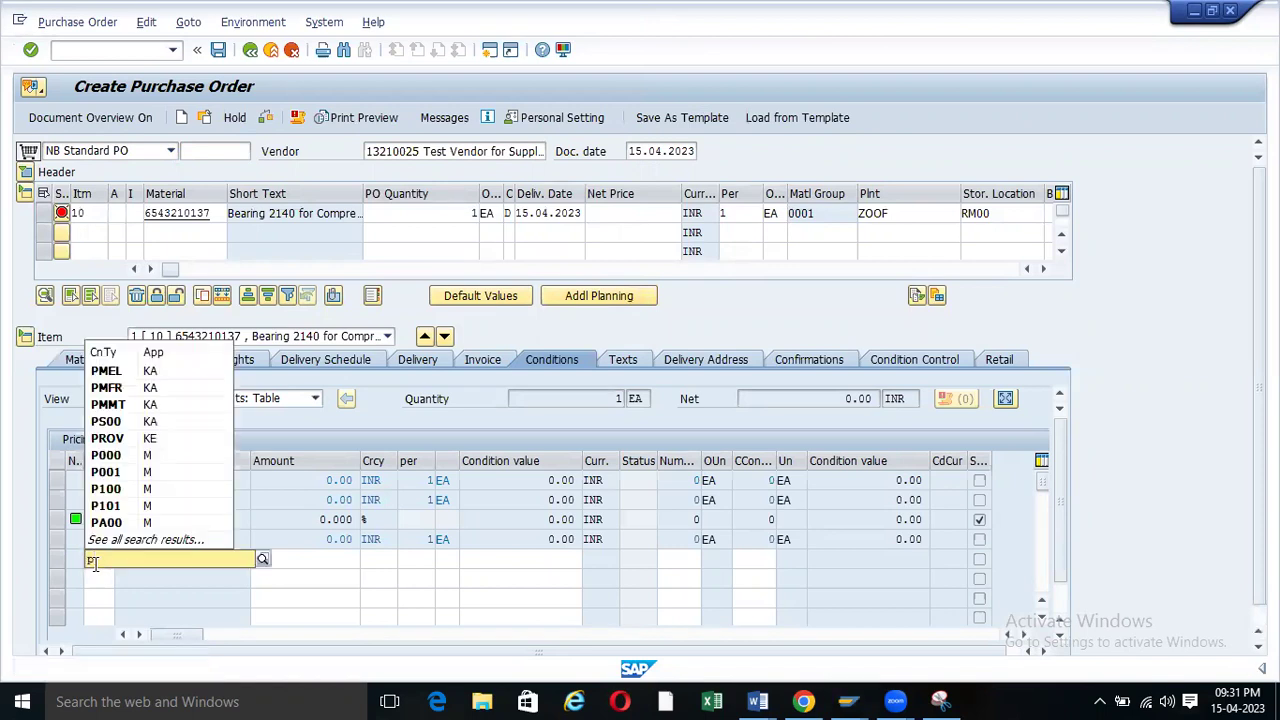
{"action": "type", "text": "bxx"}
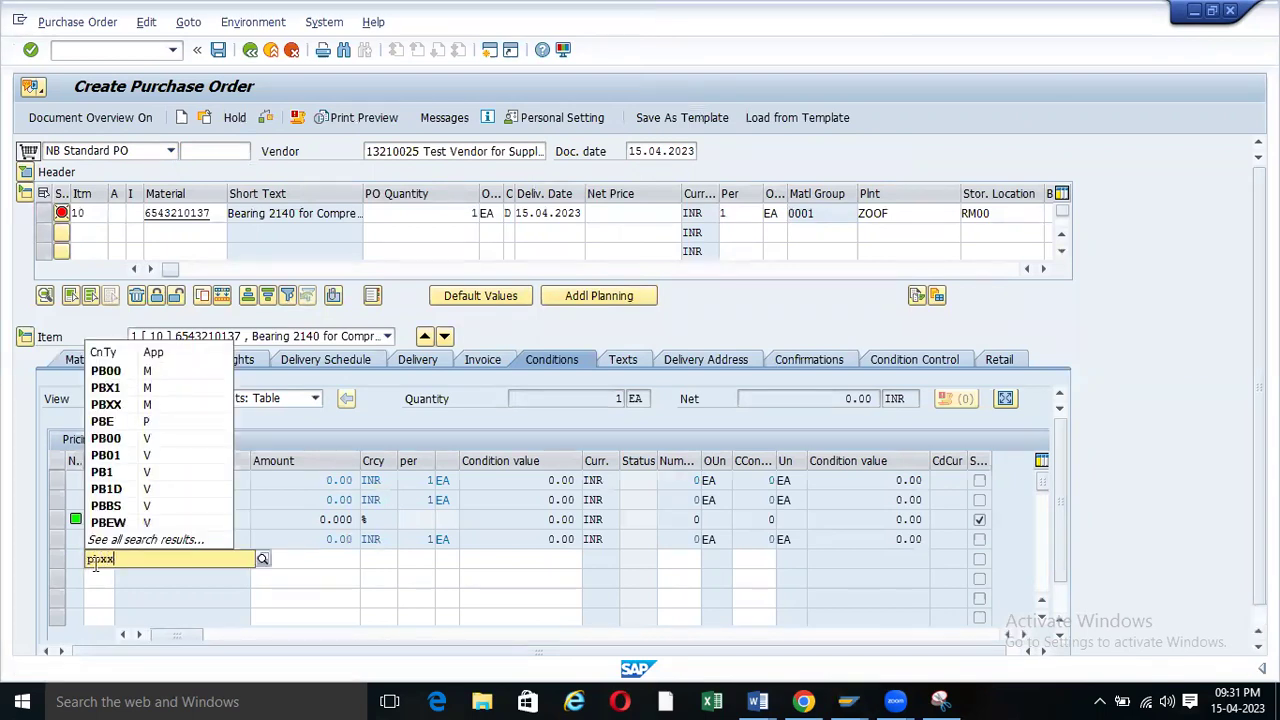
{"action": "key", "text": "Return"}
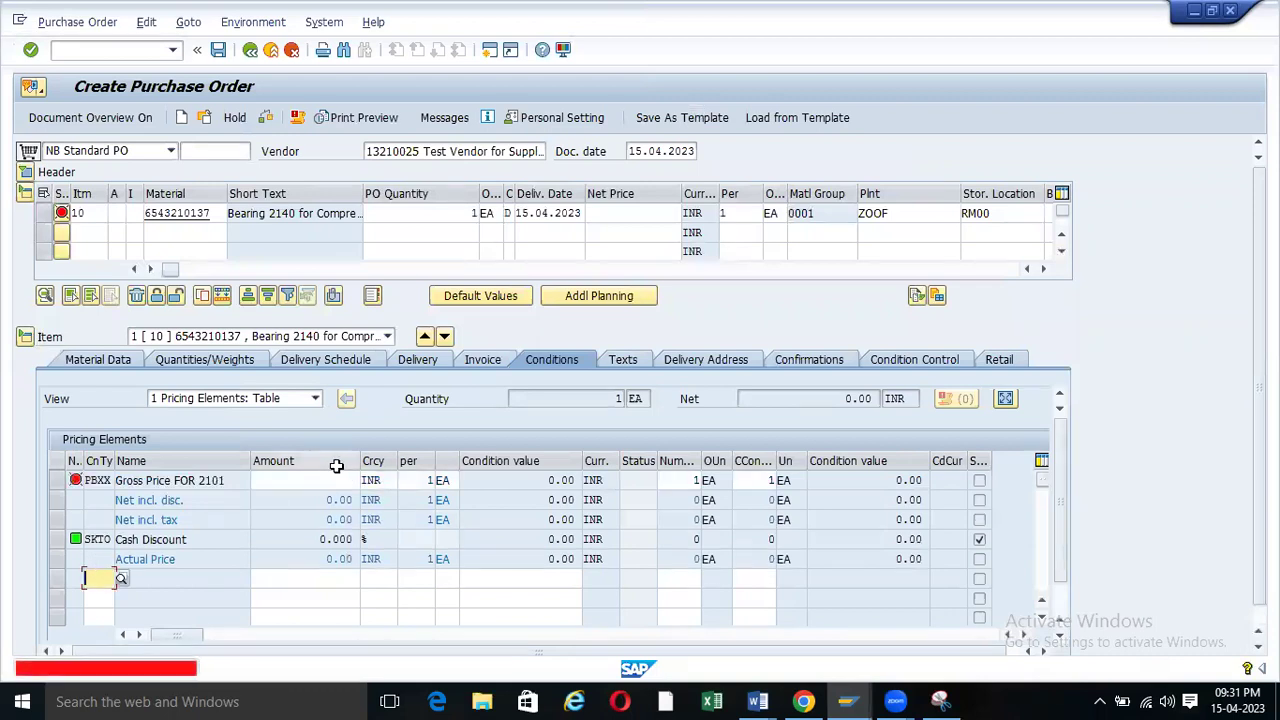
{"action": "left_click", "coordinate": [330, 480]}
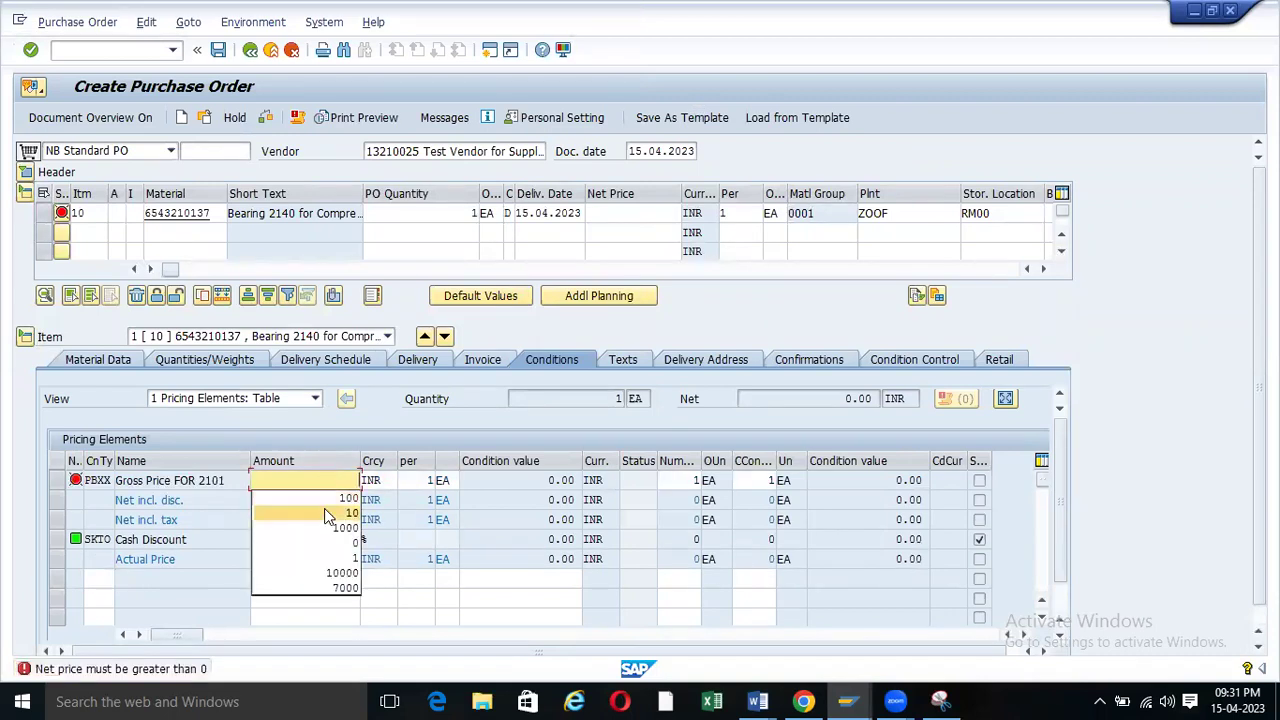
{"action": "left_click", "coordinate": [324, 510]}
{"action": "key", "text": "Return"}
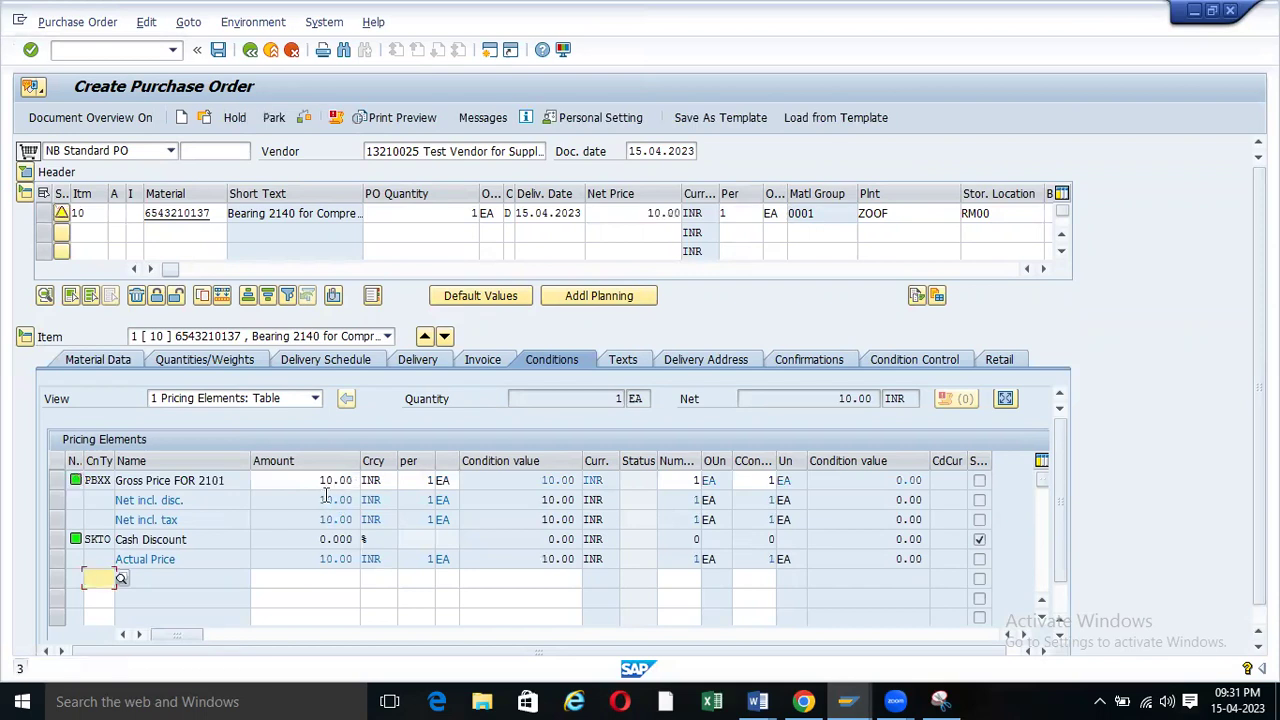
- Review the bearing item's storage location, plant, short text and quantity, widening the short text column to read the full description
{"action": "left_click_drag", "start_coordinate": [828, 213], "coordinate": [783, 218]}
{"action": "left_click", "coordinate": [808, 235]}
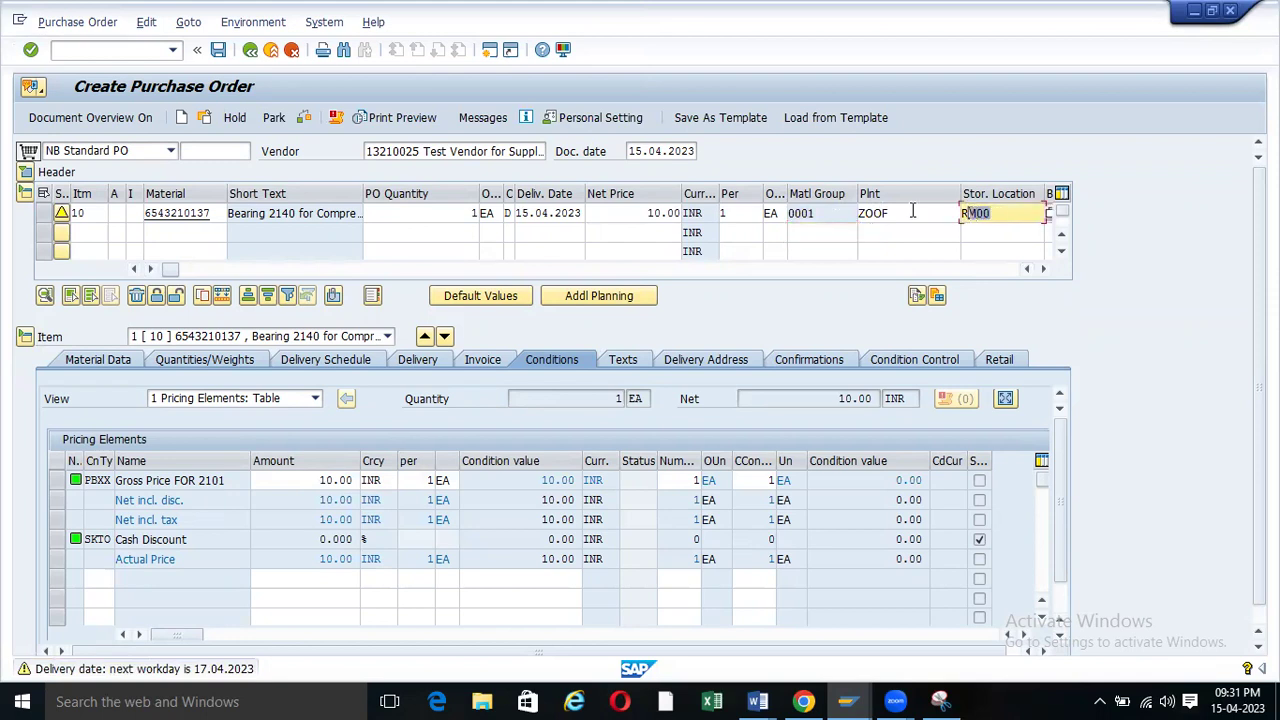
{"action": "double_click", "coordinate": [912, 213]}
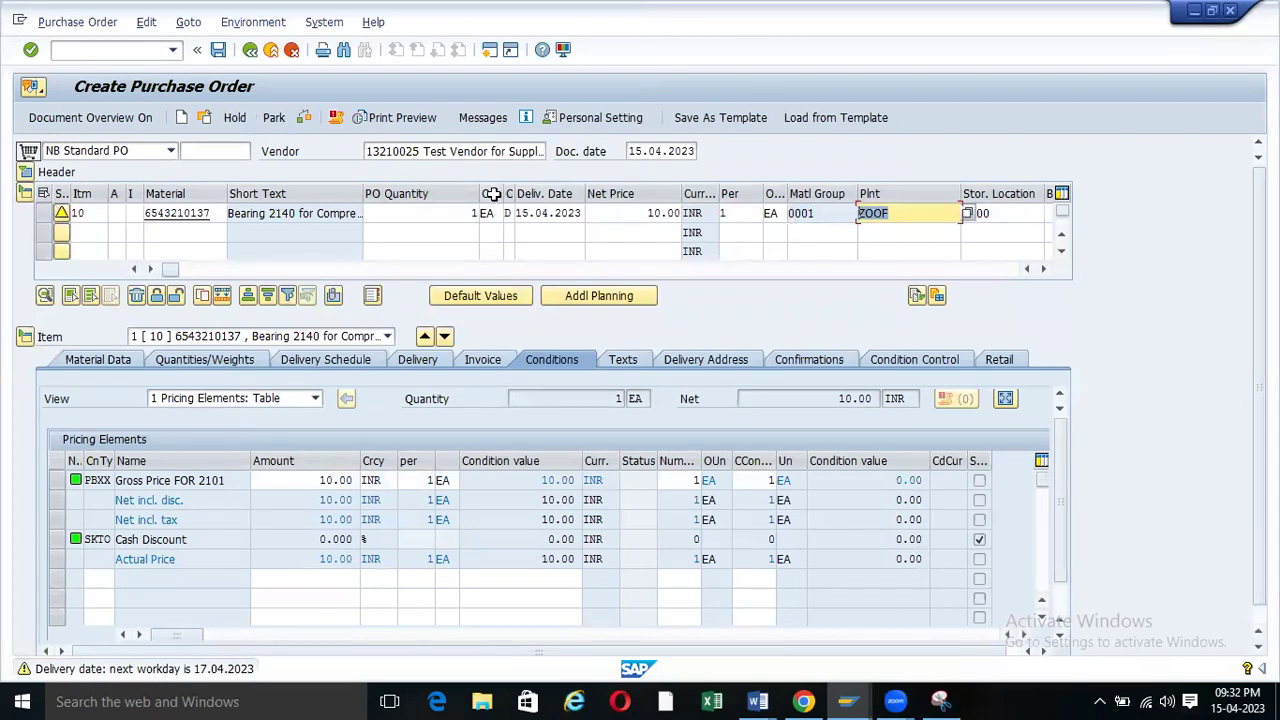
{"action": "left_click_drag", "start_coordinate": [362, 194], "coordinate": [224, 214]}
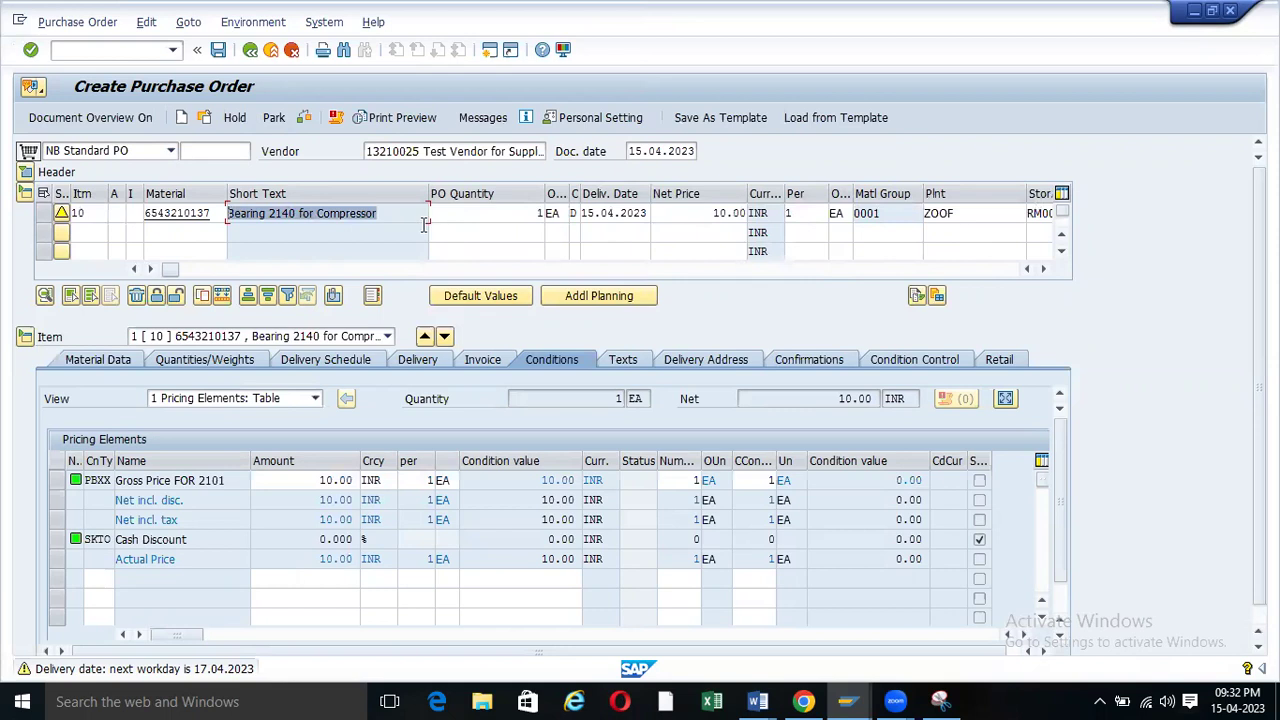
{"action": "left_click", "coordinate": [540, 214]}
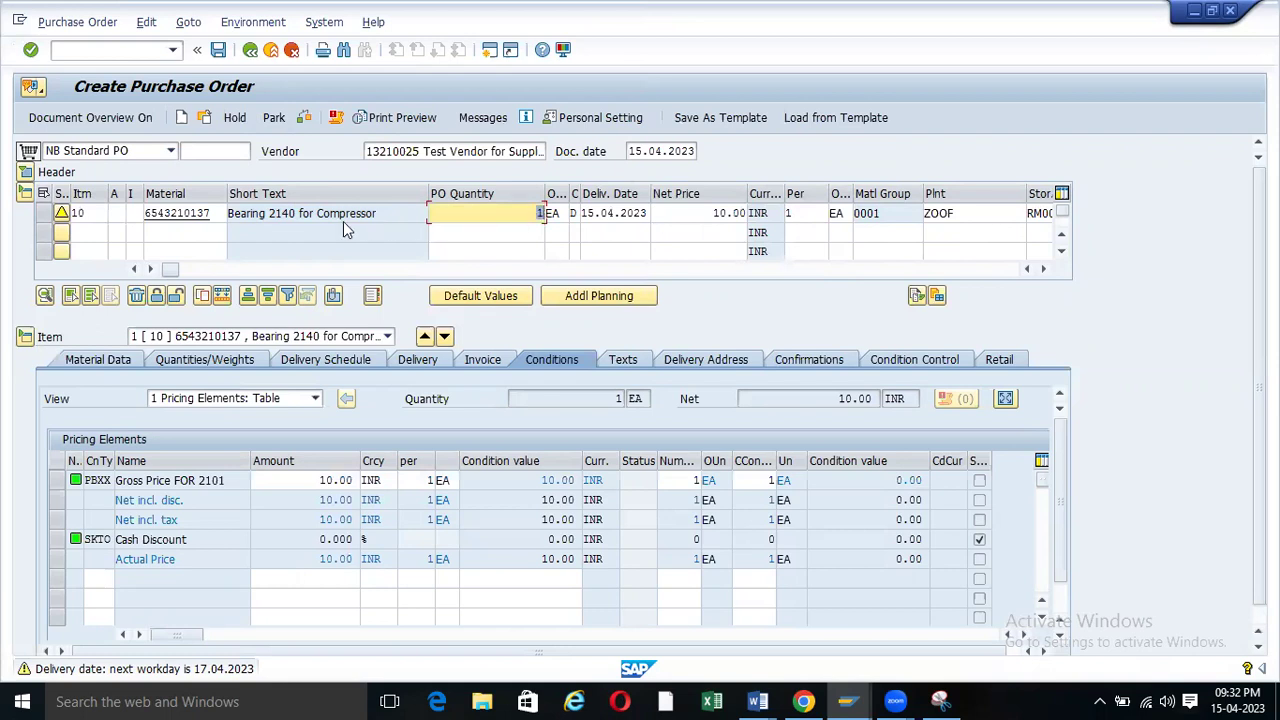
{"action": "left_click_drag", "start_coordinate": [380, 210], "coordinate": [228, 203]}
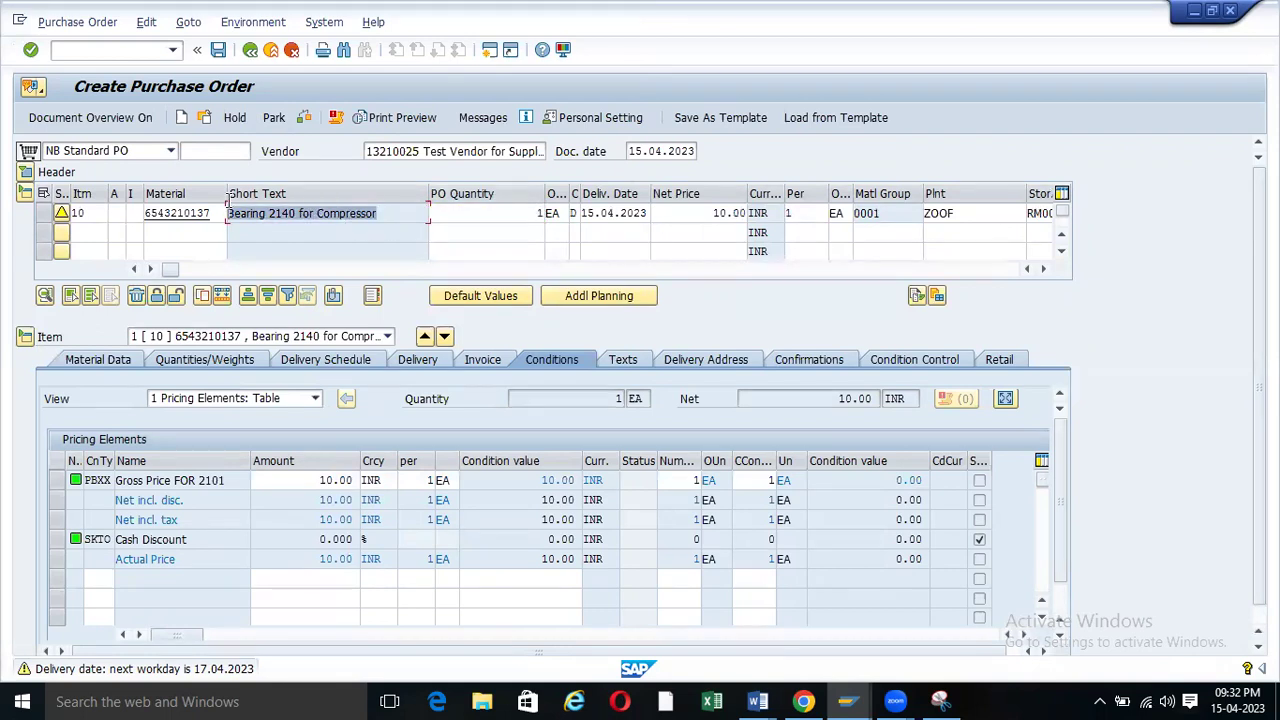
{"action": "left_click", "coordinate": [466, 217]}
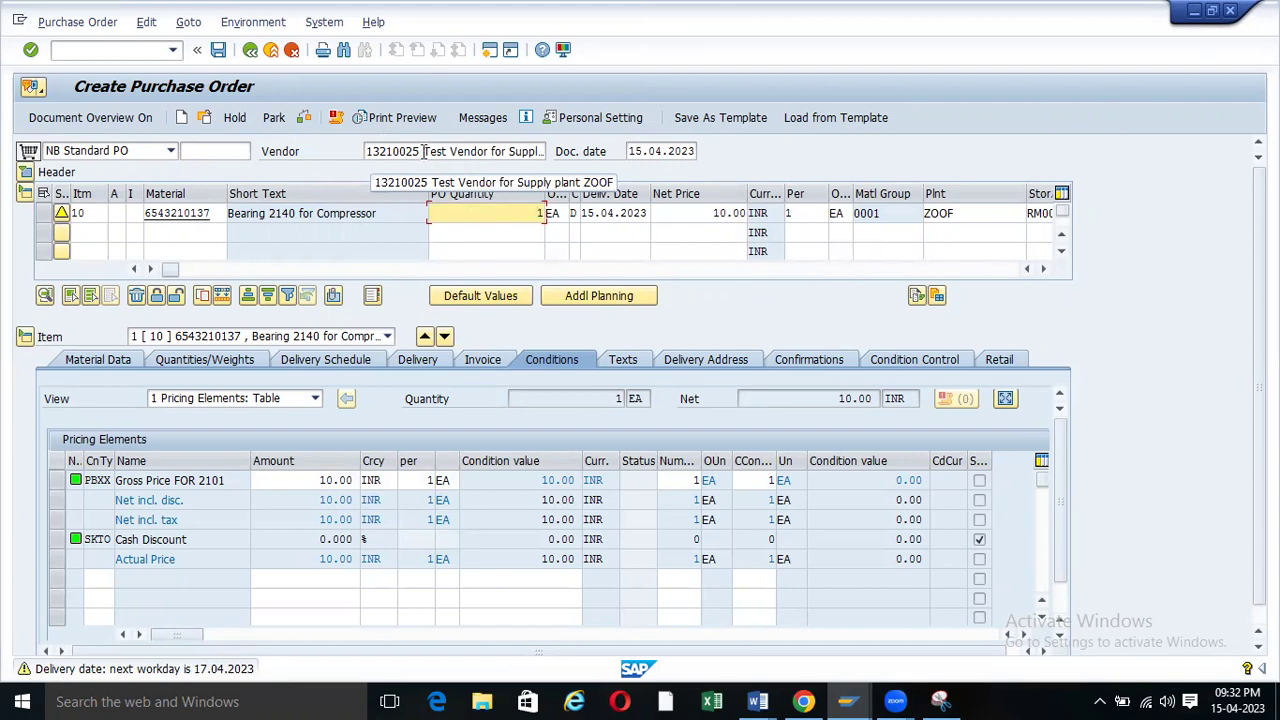
- Check the Purchase Org. Case and MASTER DATA RELATED TO MM documents in Word, and return to the purchase order in SAP
{"action": "left_click", "coordinate": [757, 701]}
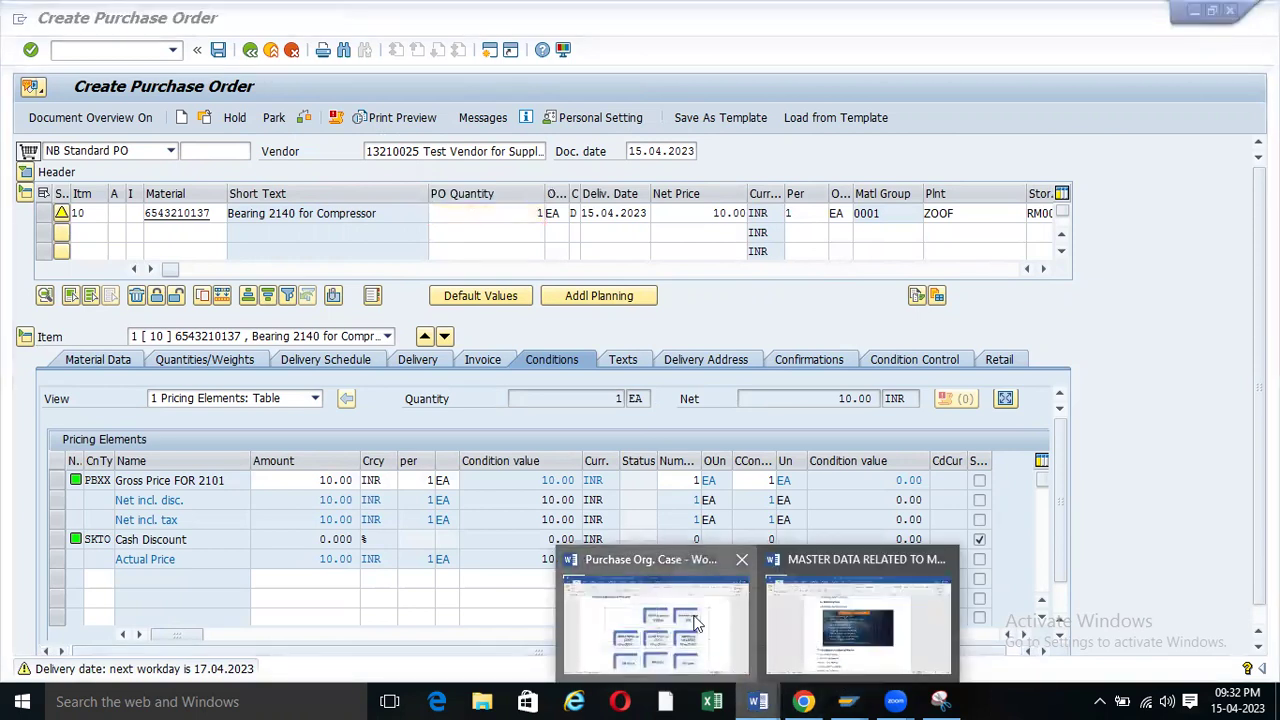
{"action": "left_click", "coordinate": [655, 615]}
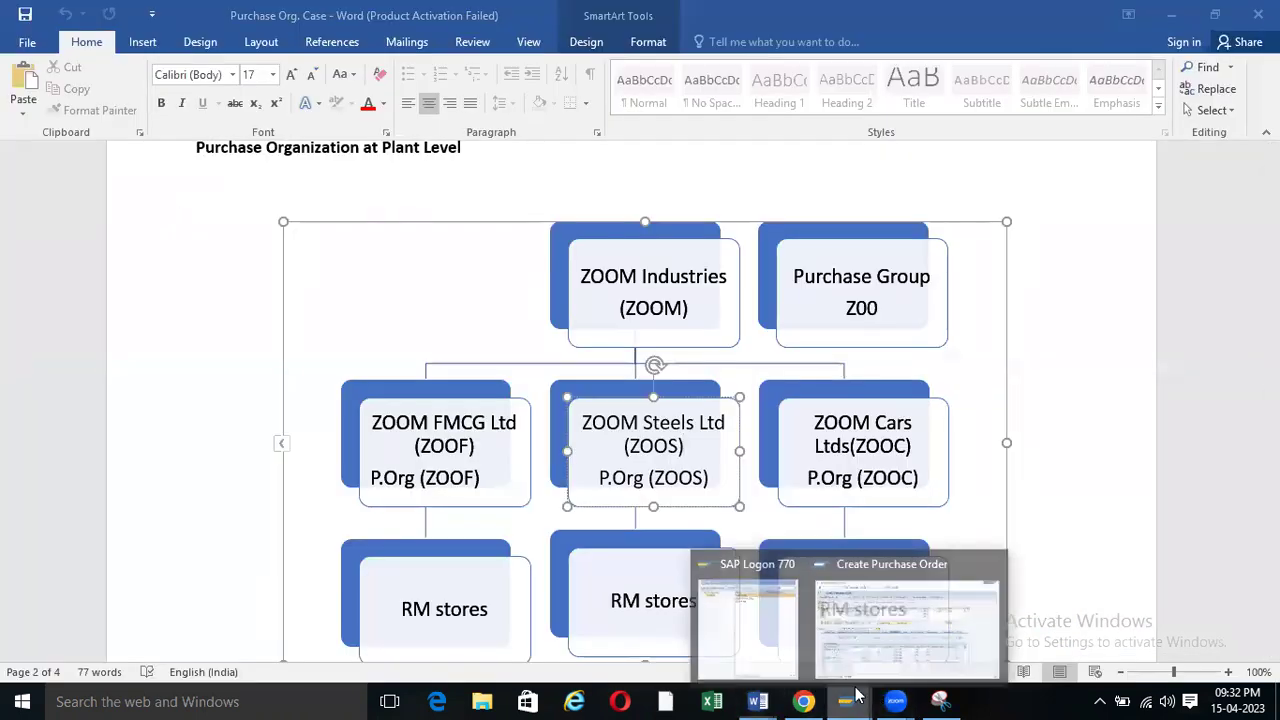
{"action": "left_click", "coordinate": [757, 701]}
{"action": "left_click", "coordinate": [838, 638]}
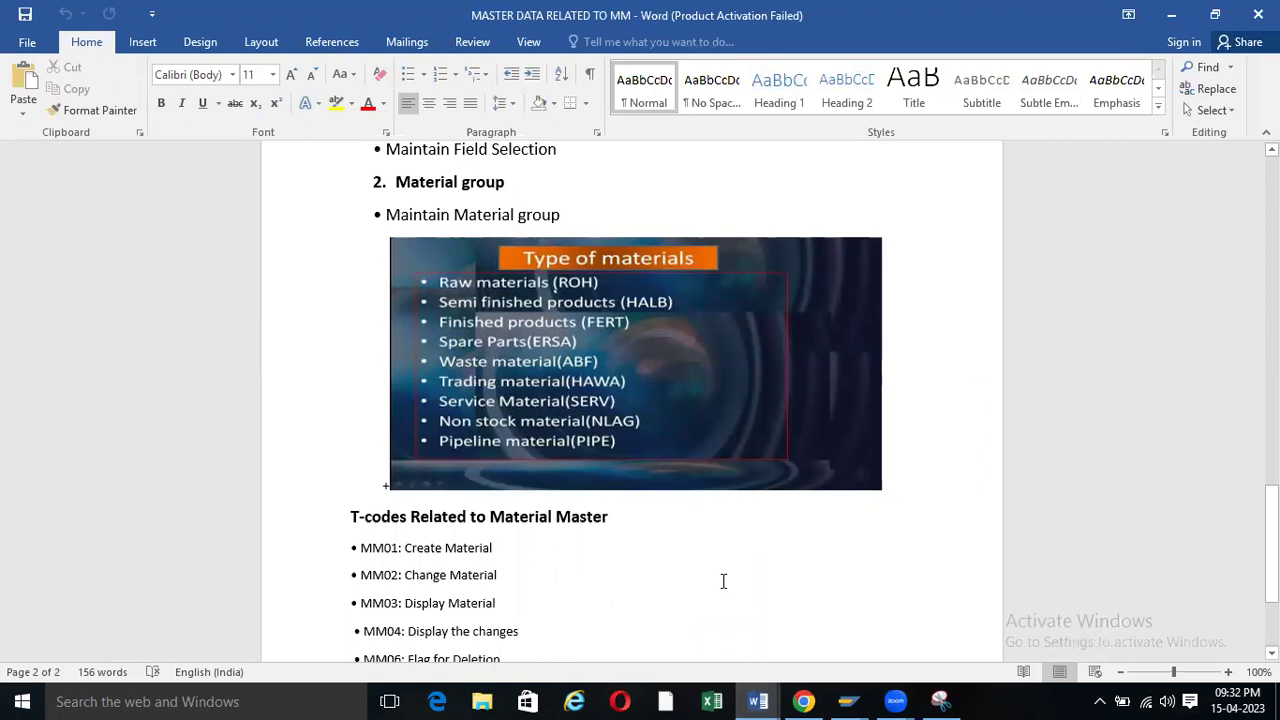
{"action": "left_click", "coordinate": [847, 701]}
{"action": "left_click", "coordinate": [855, 610]}
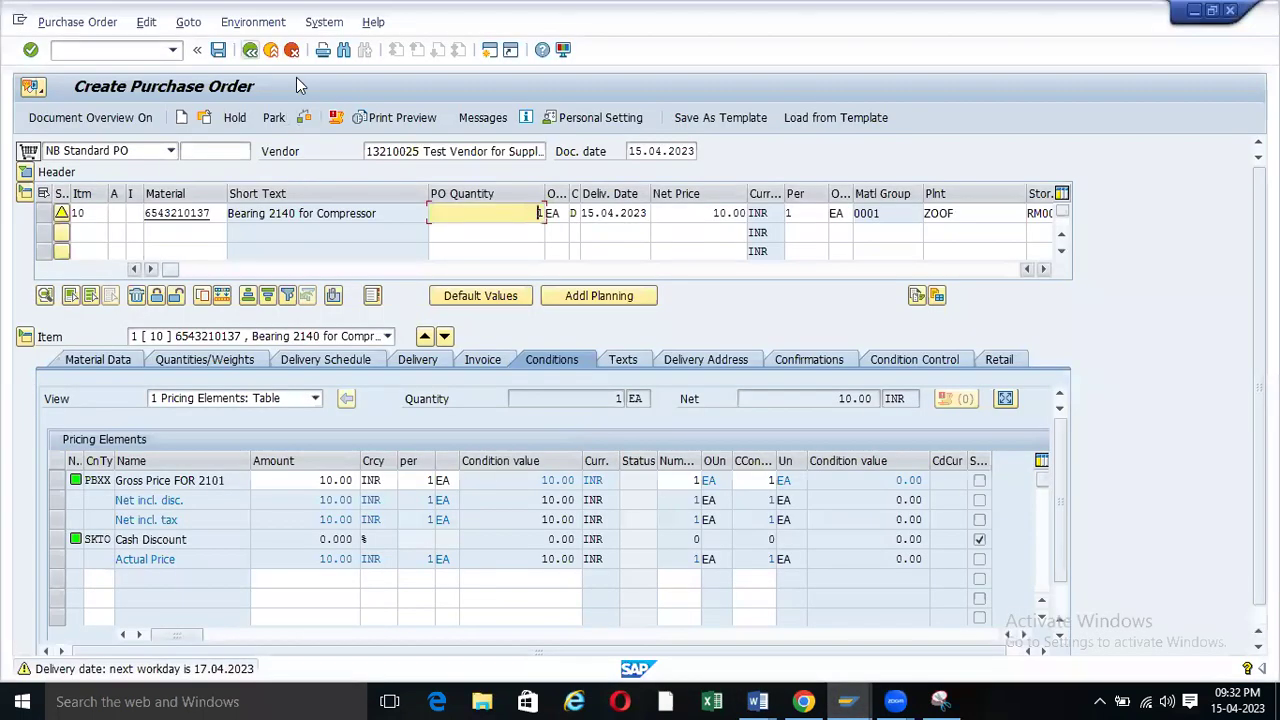
- Exit the purchase order without saving it and collapse the Logistics folder in SAP Easy Access
{"action": "key", "text": "F3"}
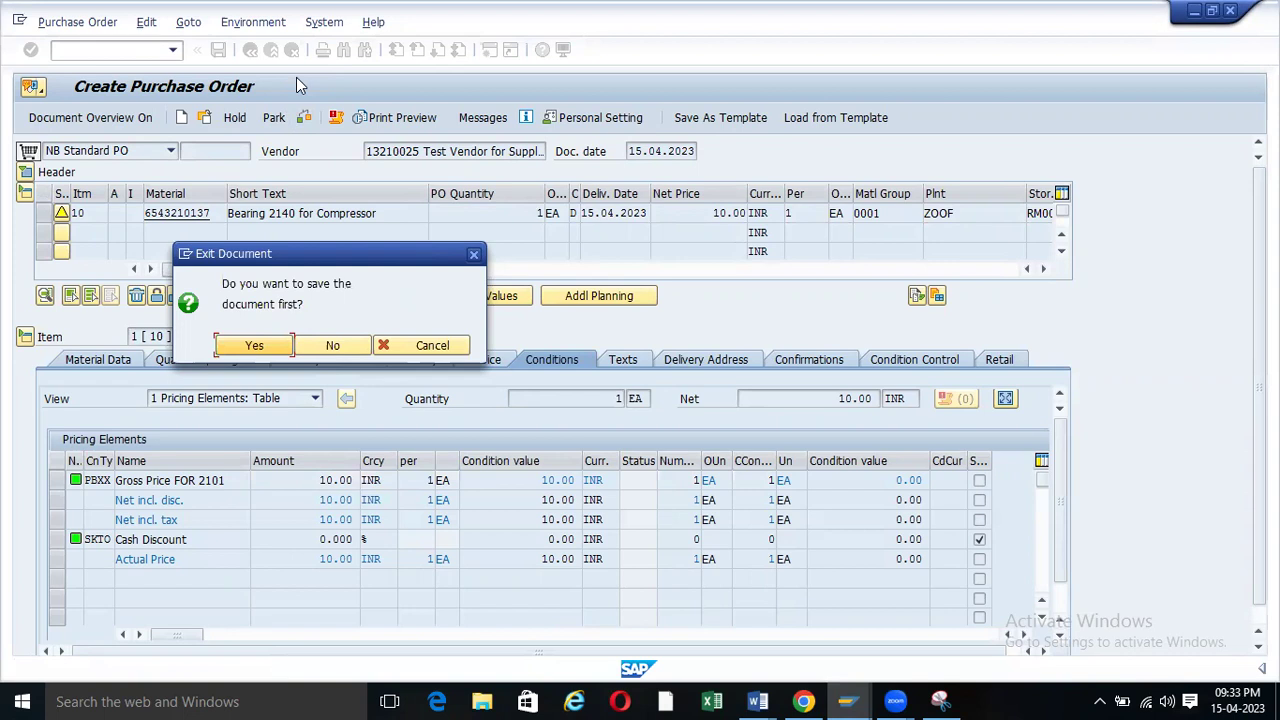
{"action": "left_click", "coordinate": [332, 345]}
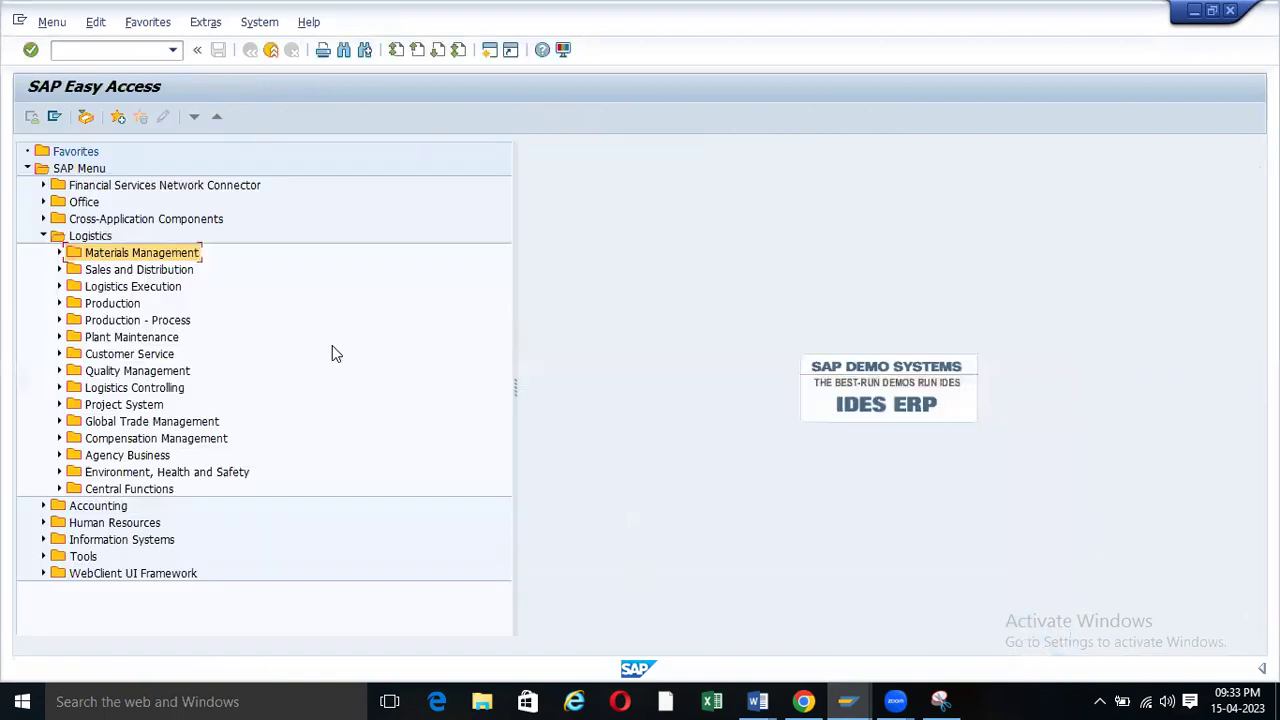
{"action": "left_click", "coordinate": [44, 237]}
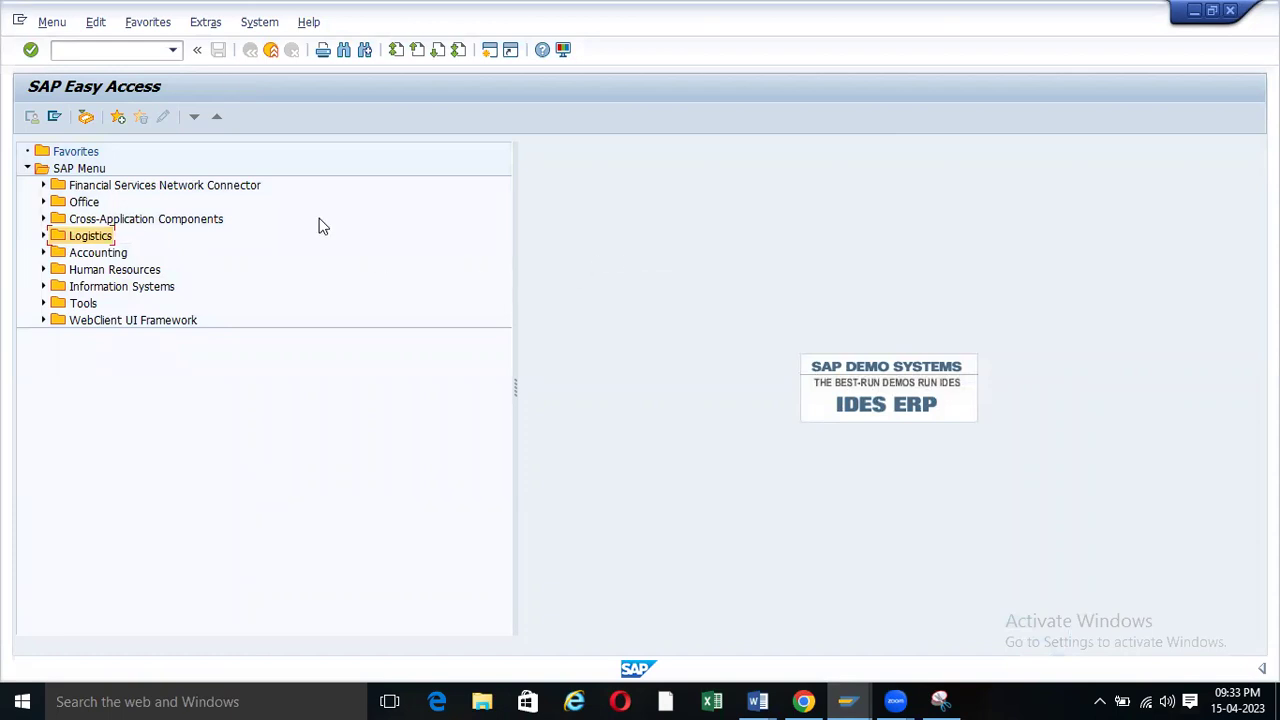
- Start MM01 for a Mechanical Engineering raw material (ROH) and accept the preselected views
{"action": "left_click", "coordinate": [176, 52]}
{"action": "left_click", "coordinate": [176, 52]}
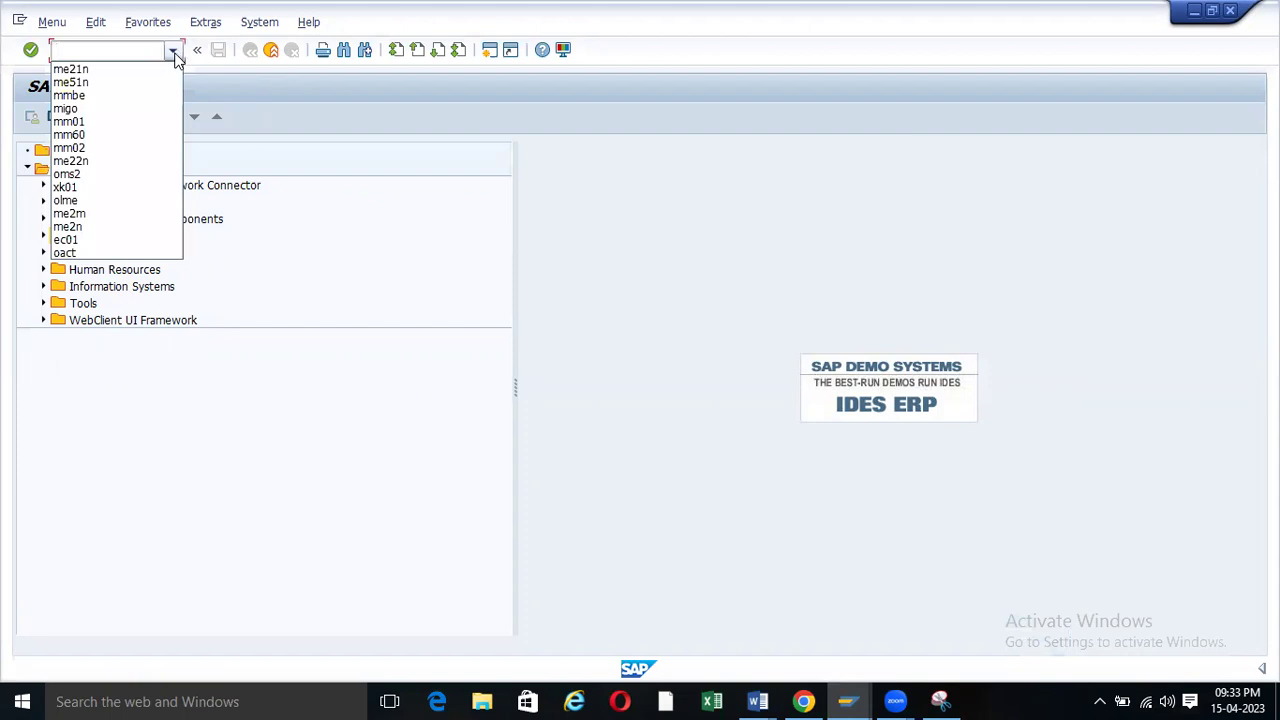
{"action": "left_click", "coordinate": [79, 121]}
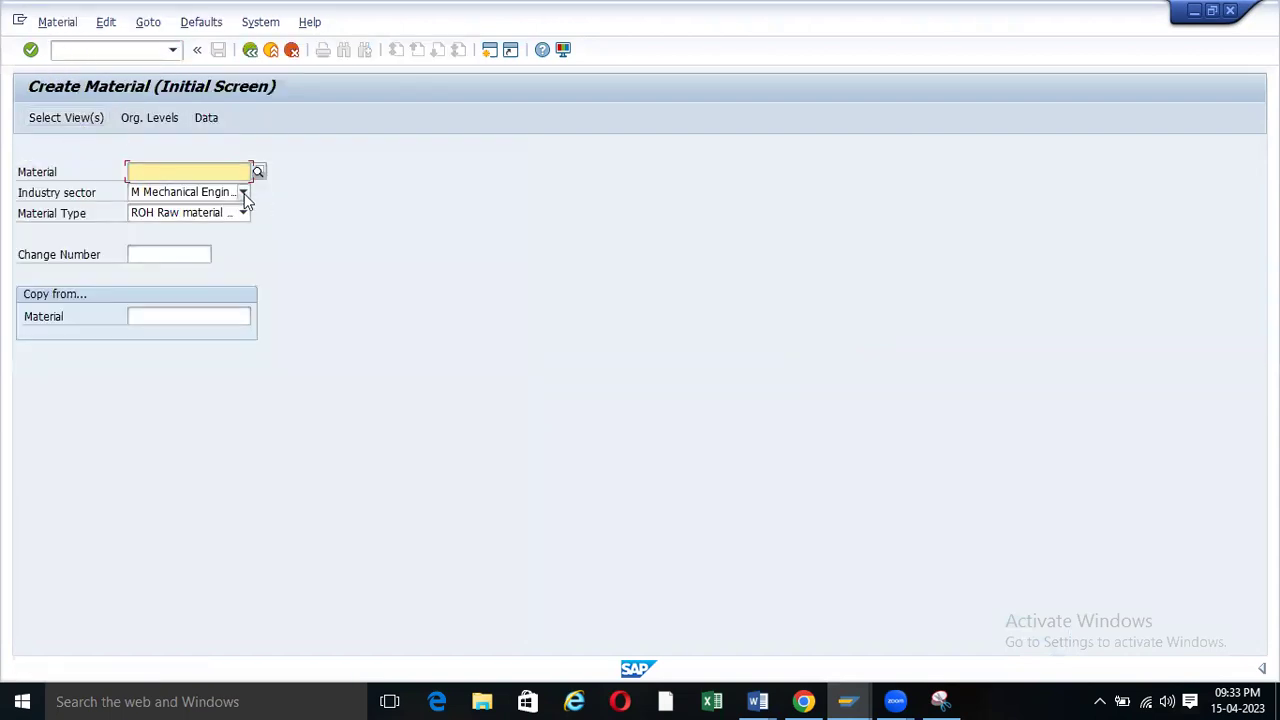
{"action": "key", "text": "Return"}
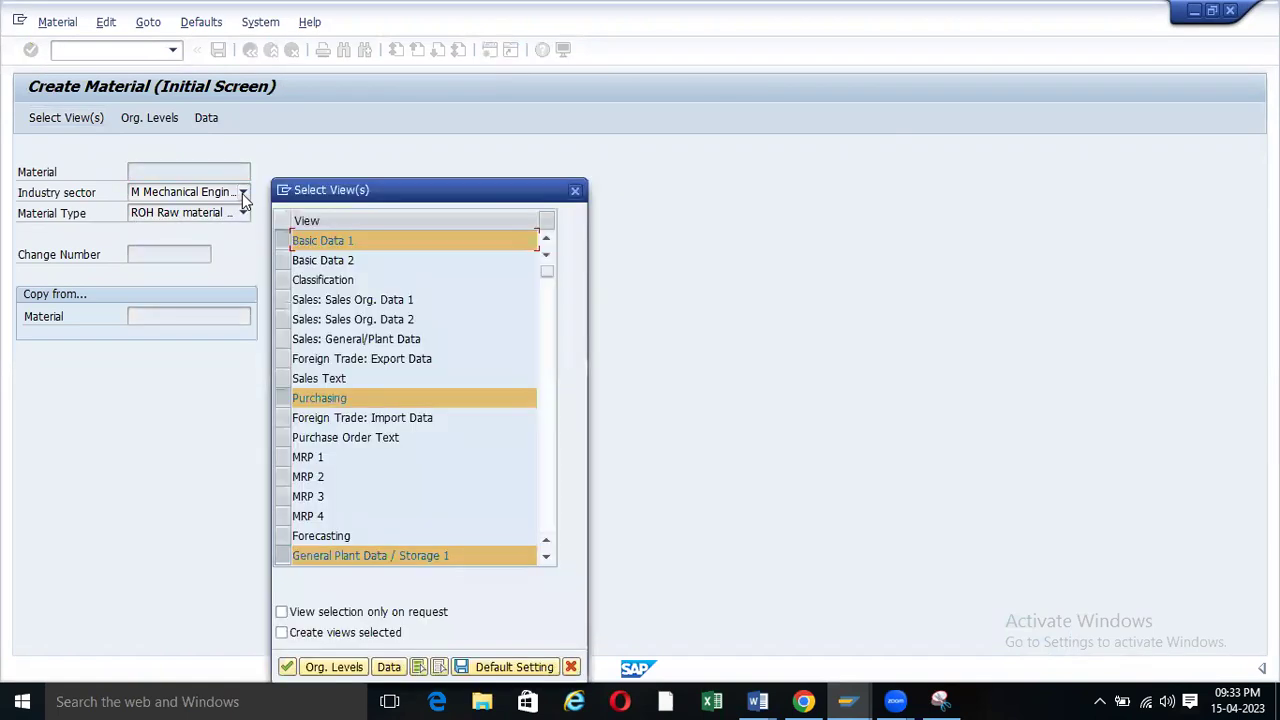
{"action": "scroll", "coordinate": [287, 512], "scroll_direction": "down", "scroll_amount": 1}
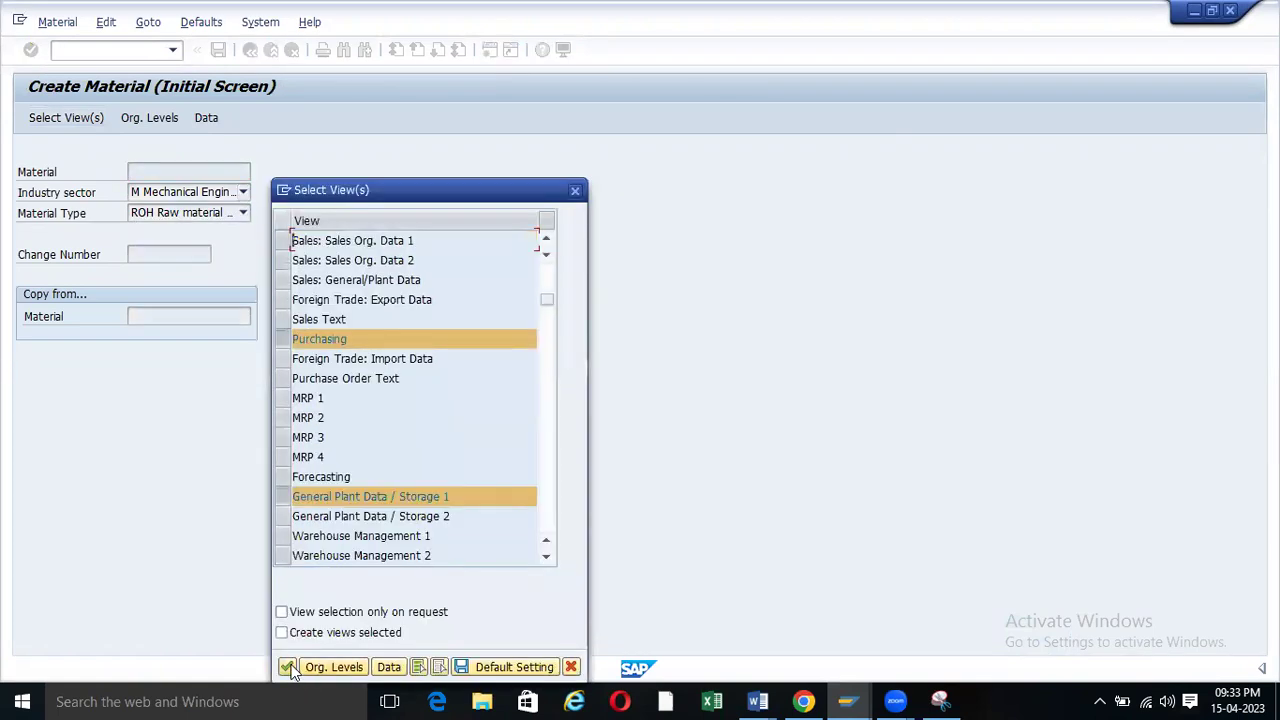
{"action": "left_click", "coordinate": [287, 667]}
- Set the organizational levels to plant ZOOF and storage location RM00 and confirm them
{"action": "left_click", "coordinate": [294, 224]}
{"action": "left_click", "coordinate": [295, 241]}
{"action": "left_click", "coordinate": [294, 248]}
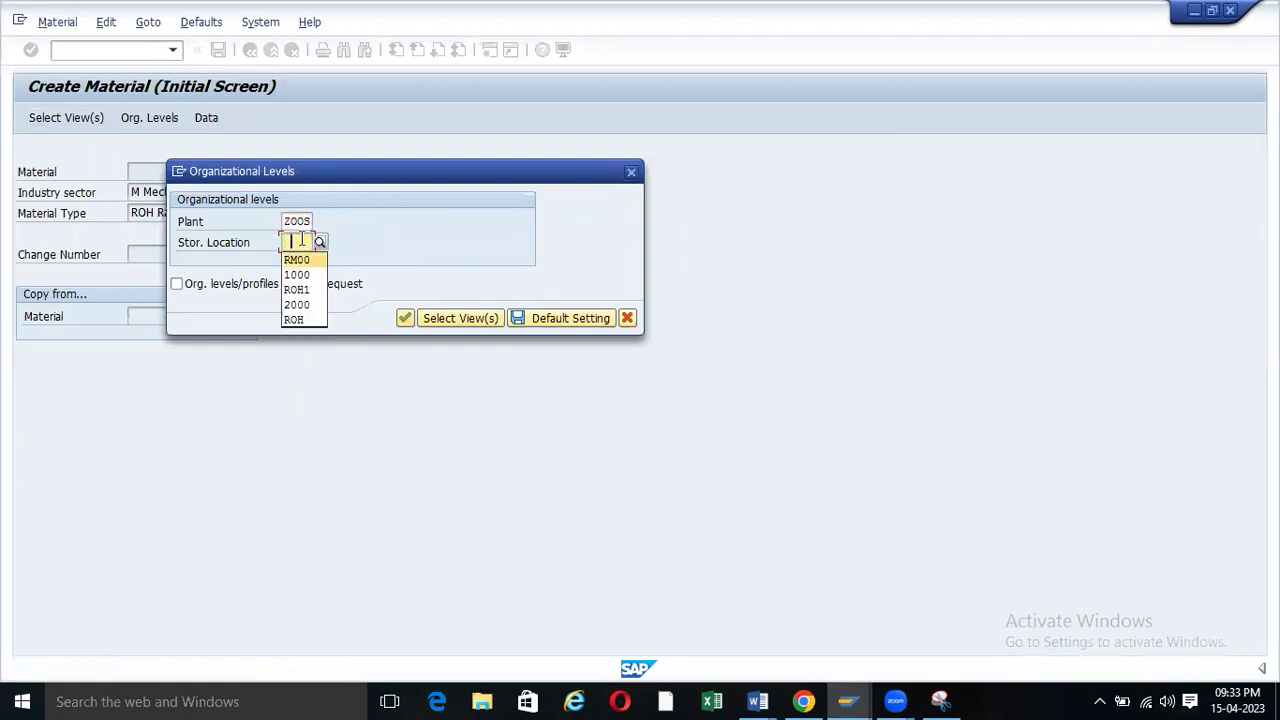
{"action": "left_click", "coordinate": [308, 222]}
{"action": "key", "text": "BackSpace"}
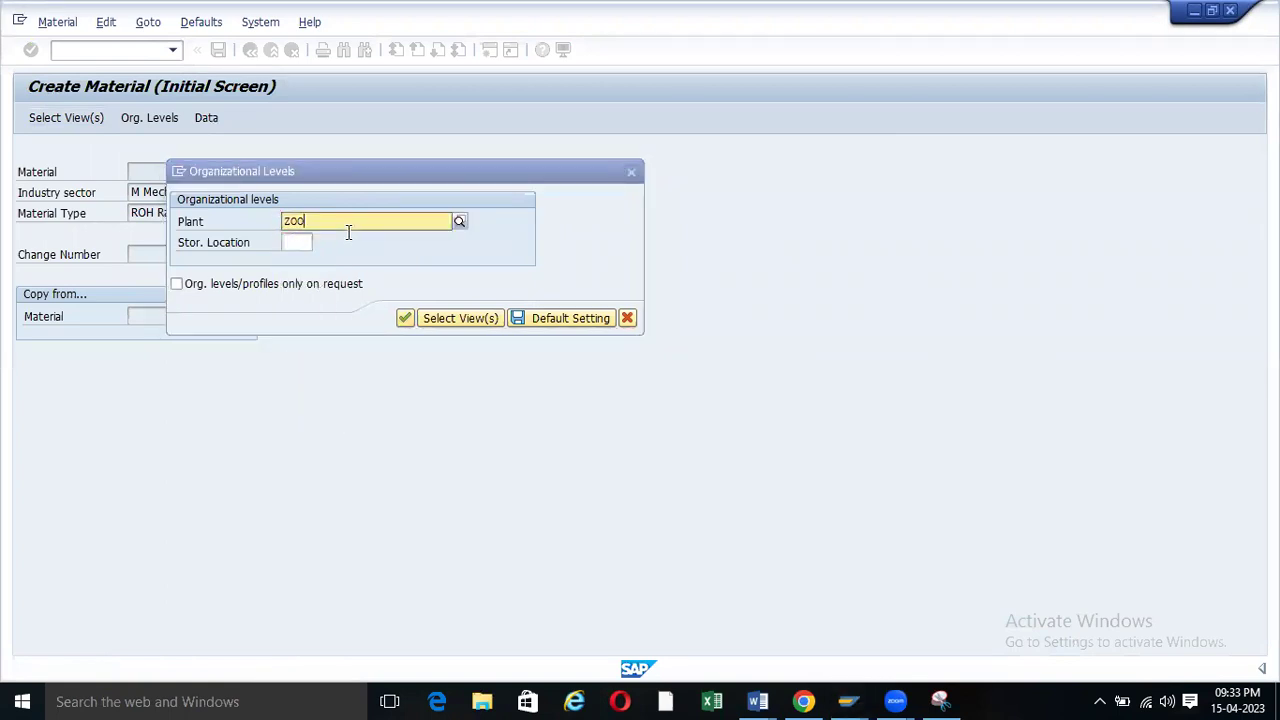
{"action": "type", "text": "f"}
{"action": "left_click", "coordinate": [307, 263]}
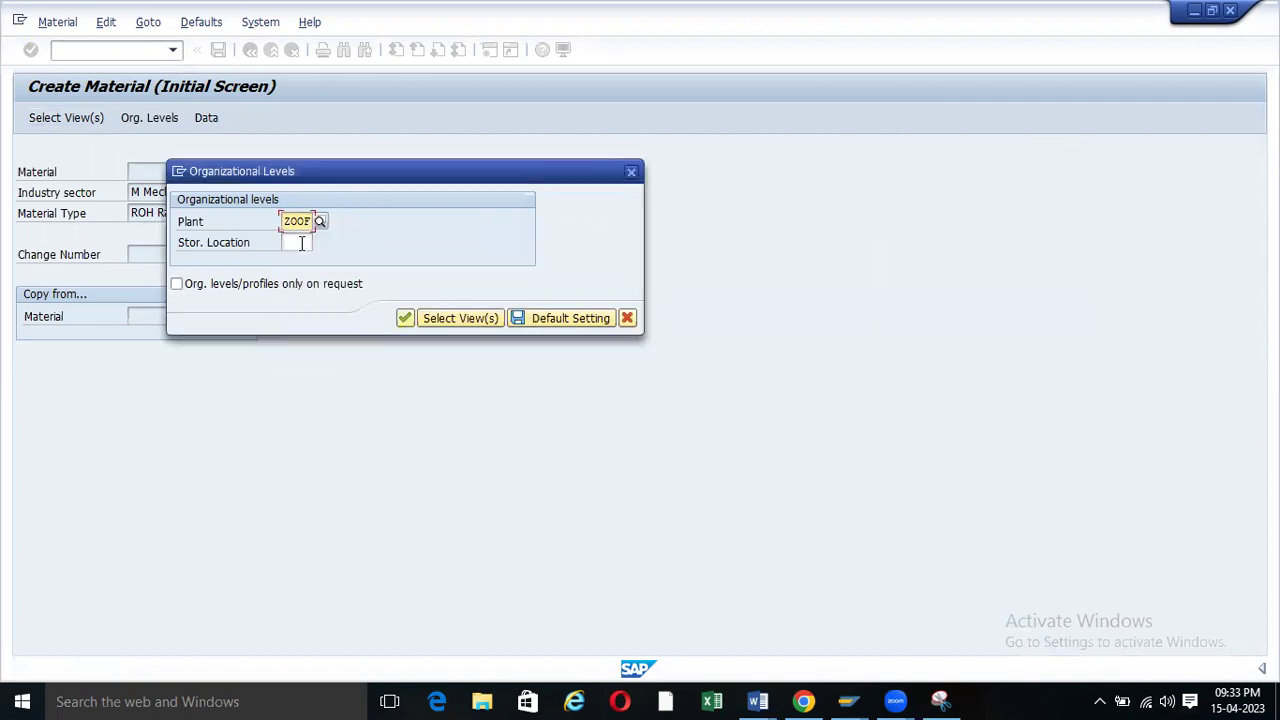
{"action": "left_click", "coordinate": [300, 243]}
{"action": "left_click", "coordinate": [303, 261]}
{"action": "left_click", "coordinate": [403, 320]}
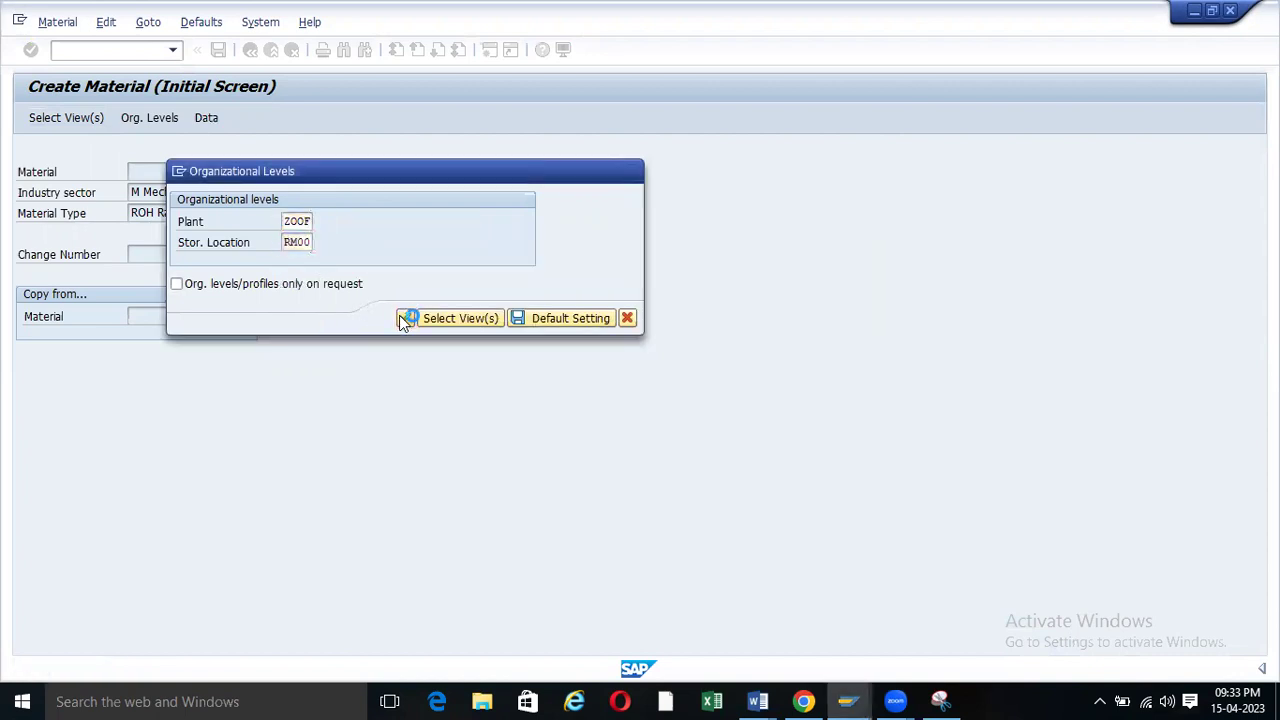
- Enter Servo Oil as the new material's description
{"action": "left_click", "coordinate": [183, 274]}
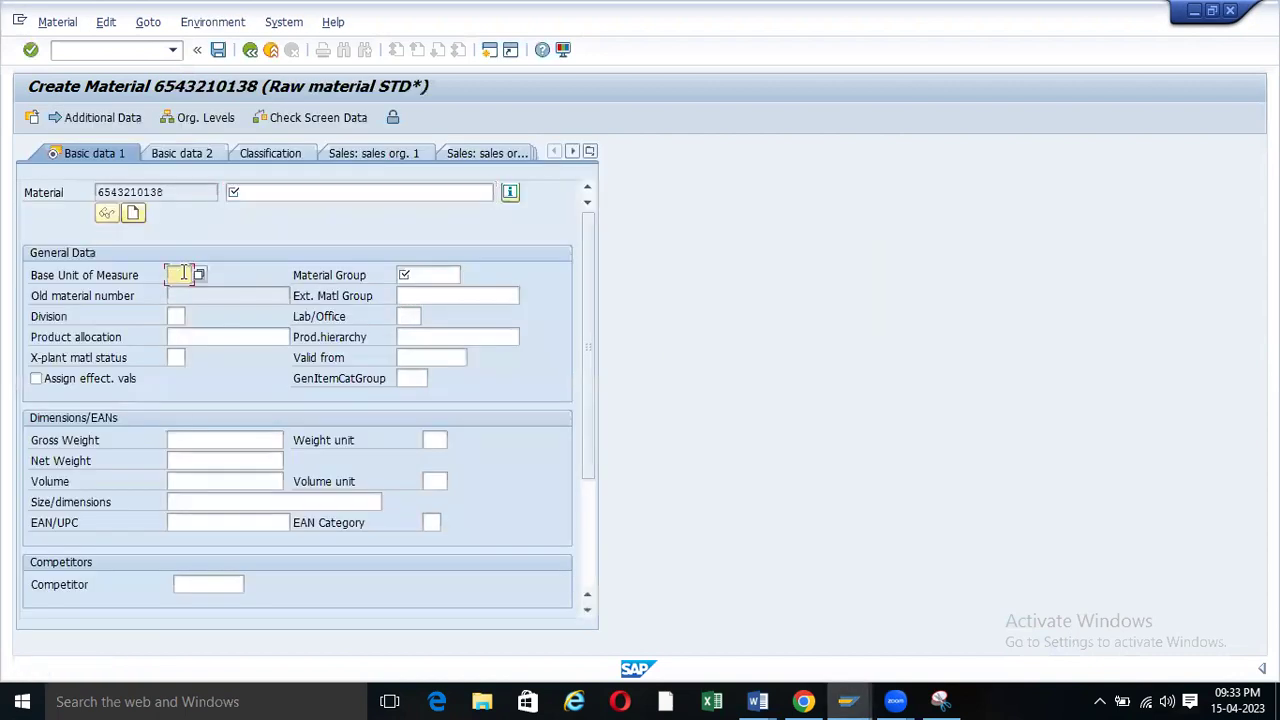
{"action": "left_click", "coordinate": [252, 191]}
{"action": "key", "text": "BackSpace"}
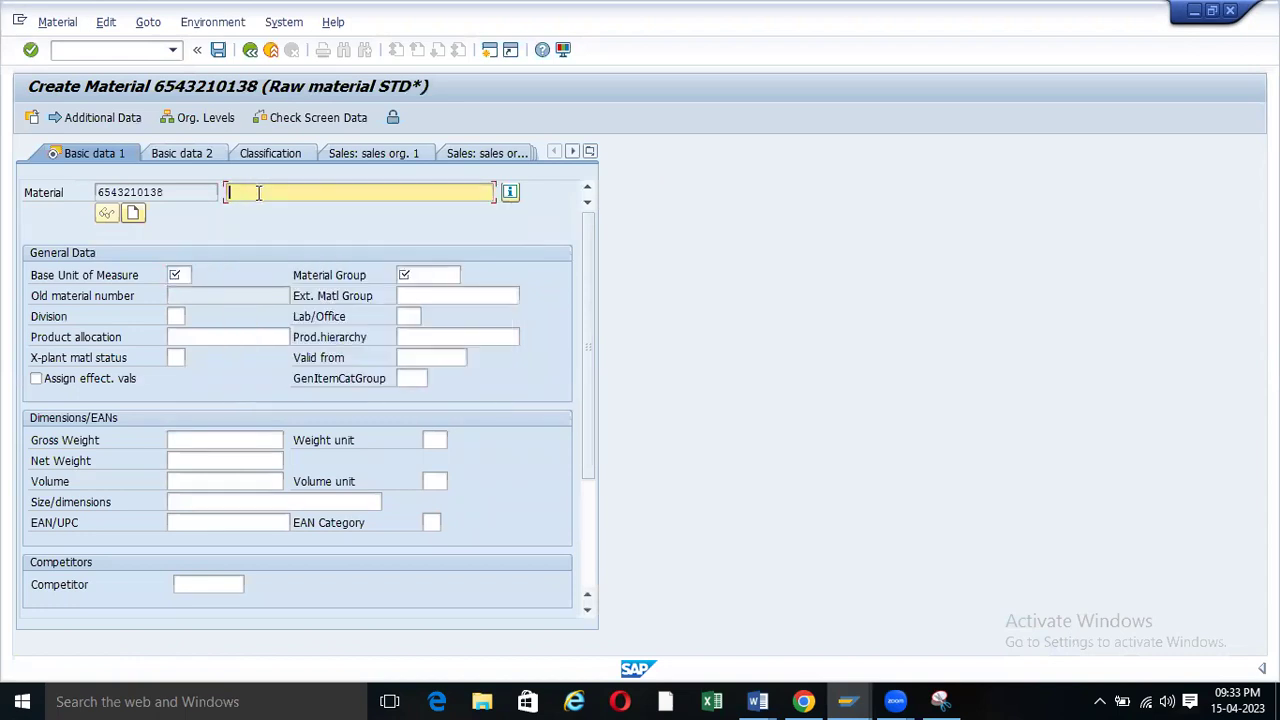
{"action": "type", "text": "se"}
{"action": "type", "text": "vi"}
{"action": "key", "text": "BackSpace"}
{"action": "key", "text": "BackSpace"}
{"action": "key", "text": "BackSpace"}
{"action": "key", "text": "BackSpace"}
{"action": "key", "text": "BackSpace"}
{"action": "key", "text": "BackSpace"}
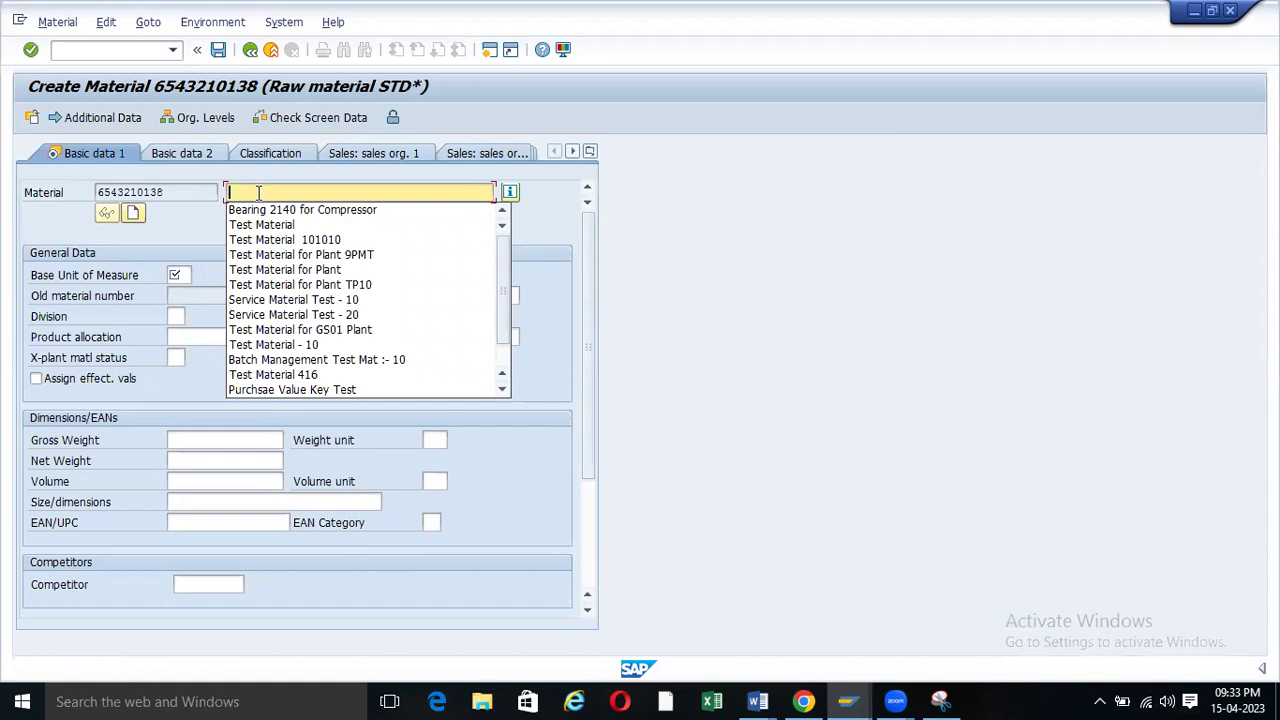
{"action": "type", "text": "Sre"}
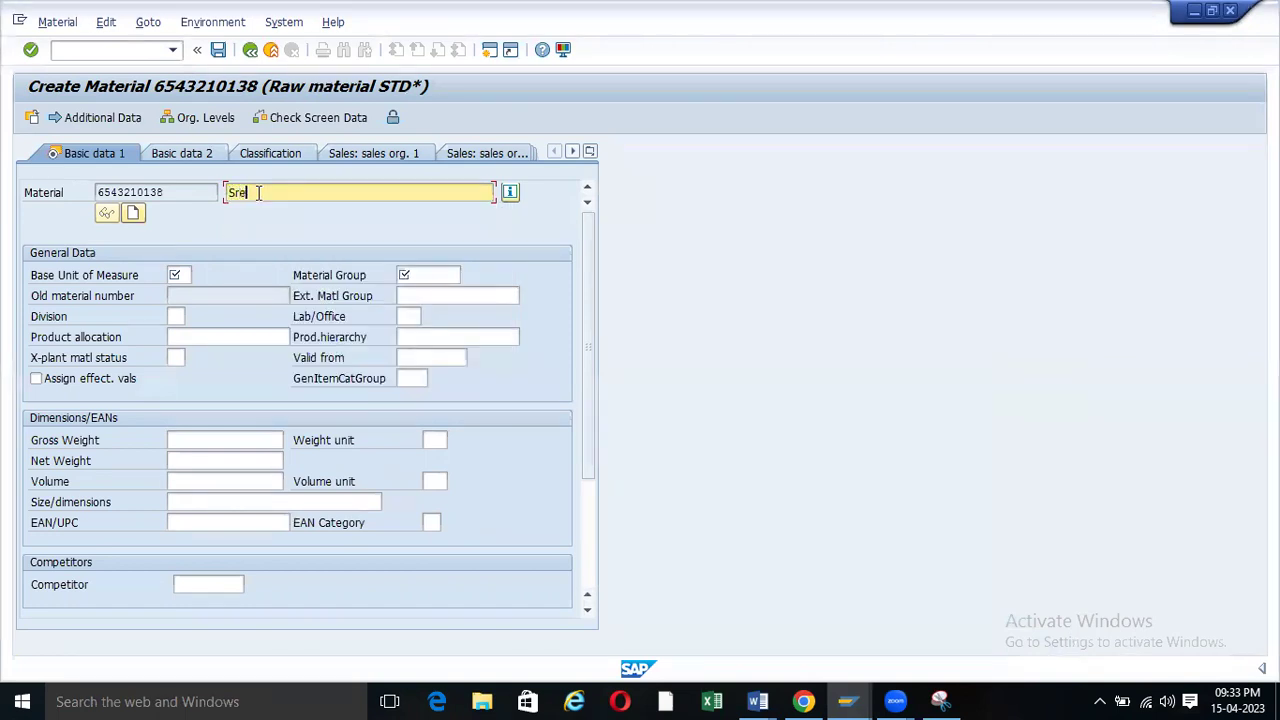
{"action": "key", "text": "BackSpace"}
{"action": "key", "text": "BackSpace"}
{"action": "type", "text": "er"}
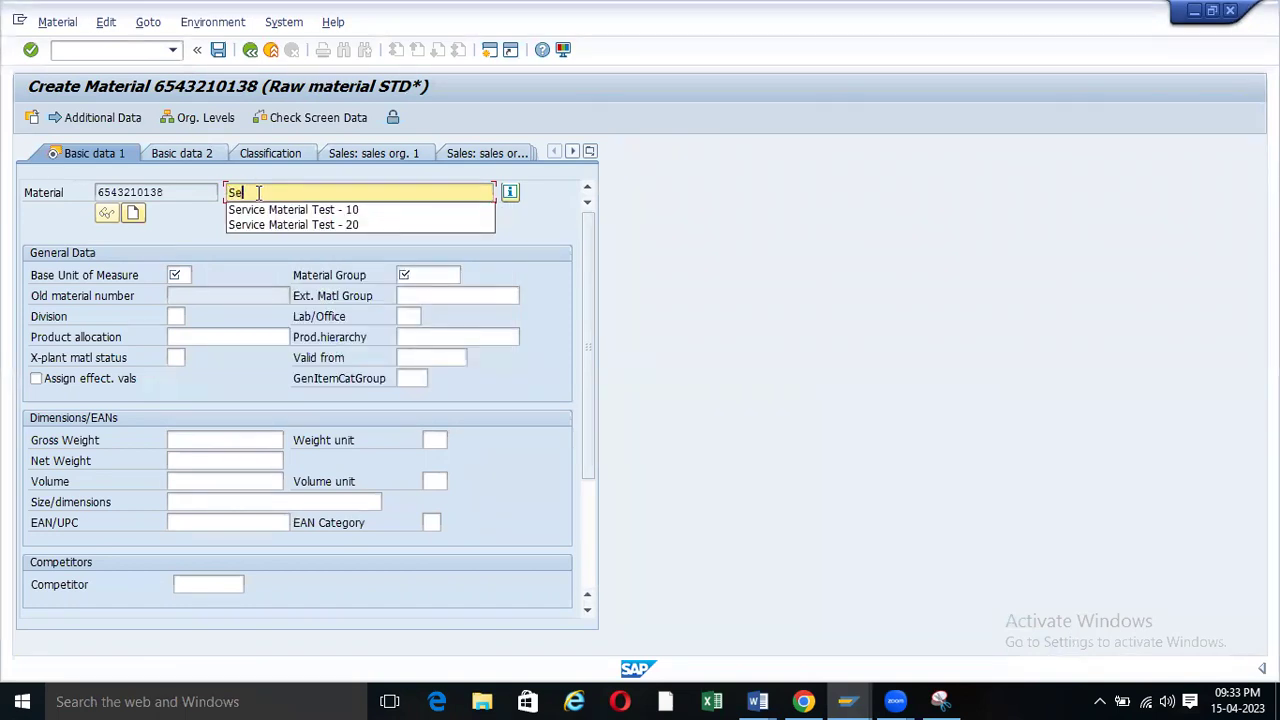
{"action": "type", "text": "vo"}
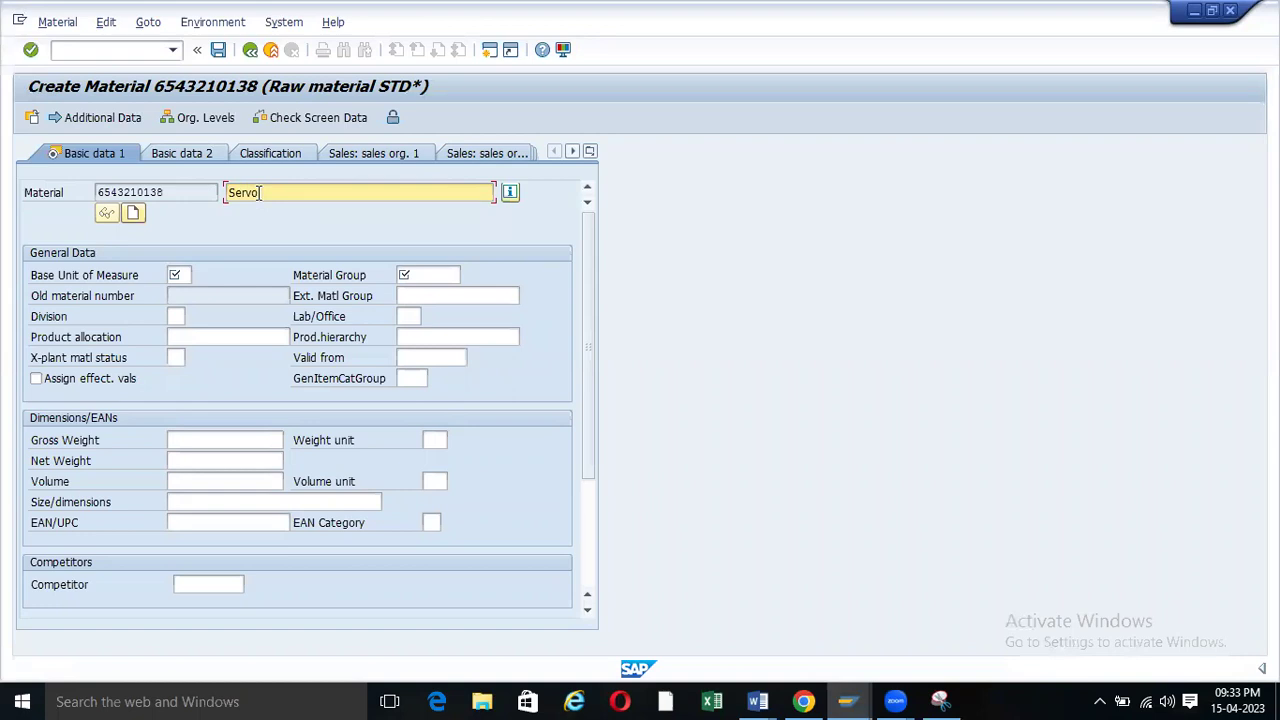
{"action": "type", "text": " Oil"}
- Set the Servo Oil material's base unit of measure to L and its material group to 0001
{"action": "left_click", "coordinate": [185, 274]}
{"action": "left_click", "coordinate": [200, 287]}
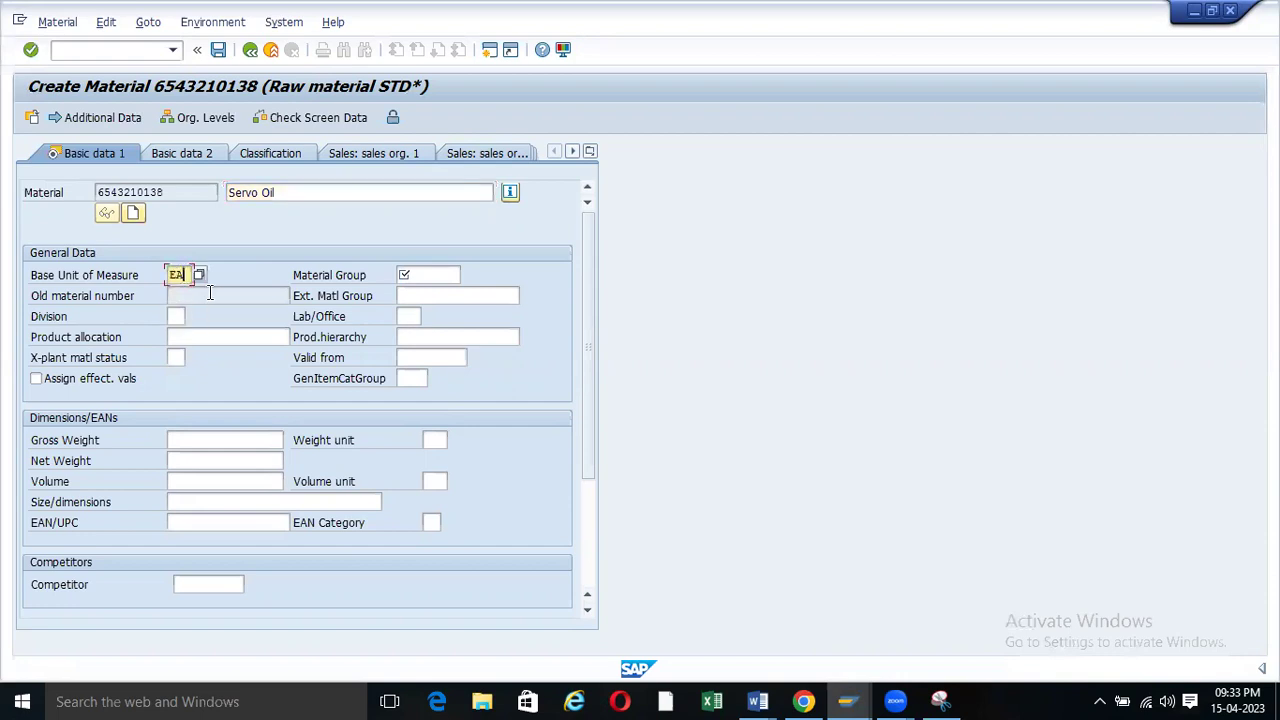
{"action": "key", "text": "BackSpace"}
{"action": "key", "text": "BackSpace"}
{"action": "type", "text": "L"}
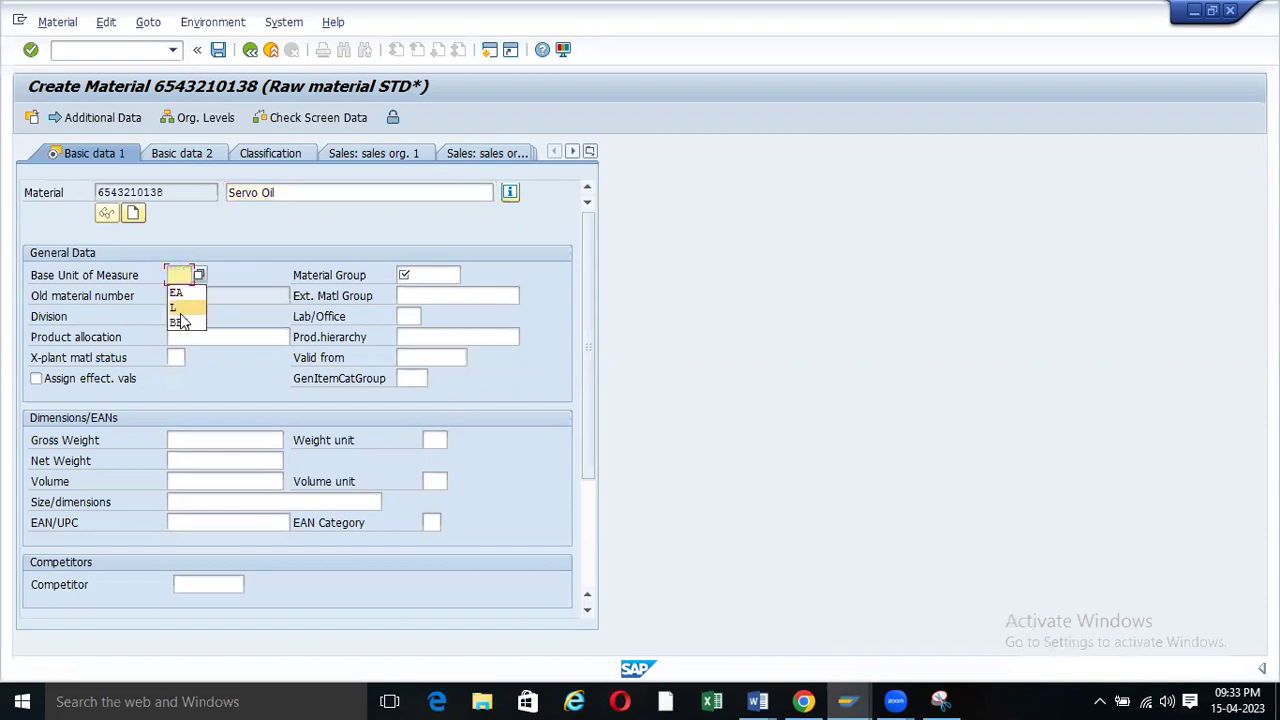
{"action": "left_click", "coordinate": [440, 272]}
{"action": "left_click", "coordinate": [467, 274]}
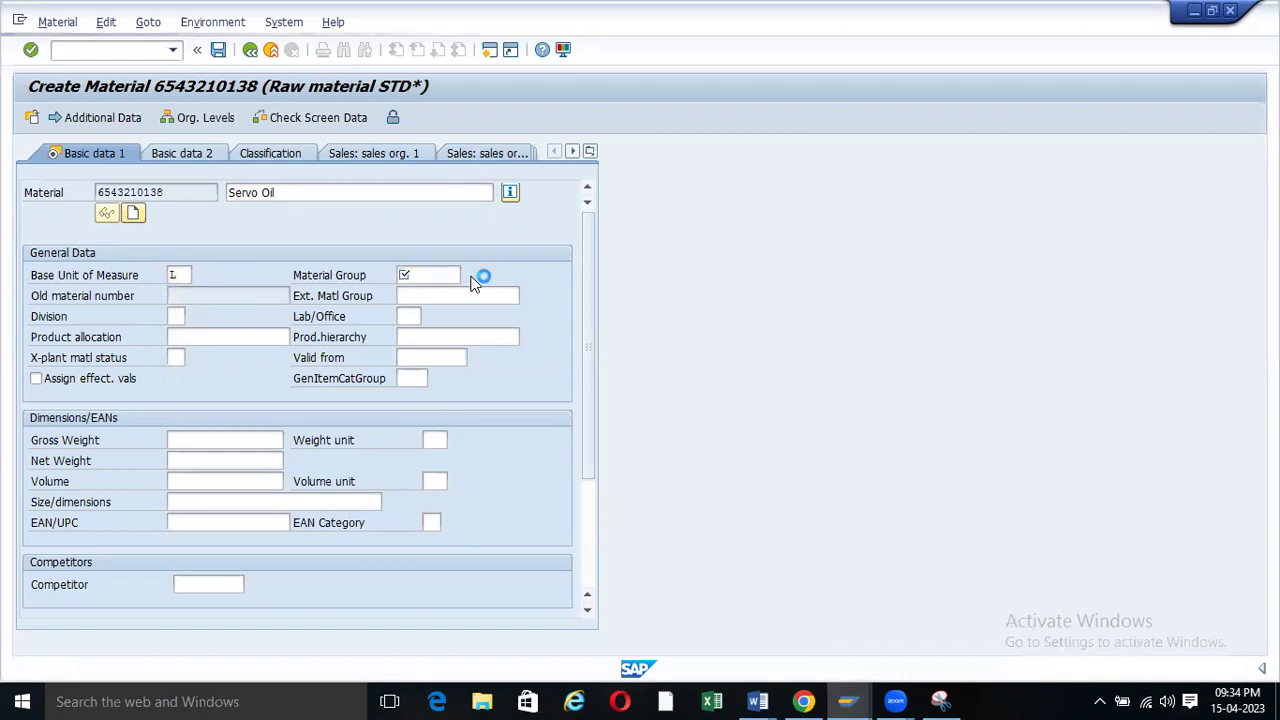
{"action": "left_click", "coordinate": [414, 153]}
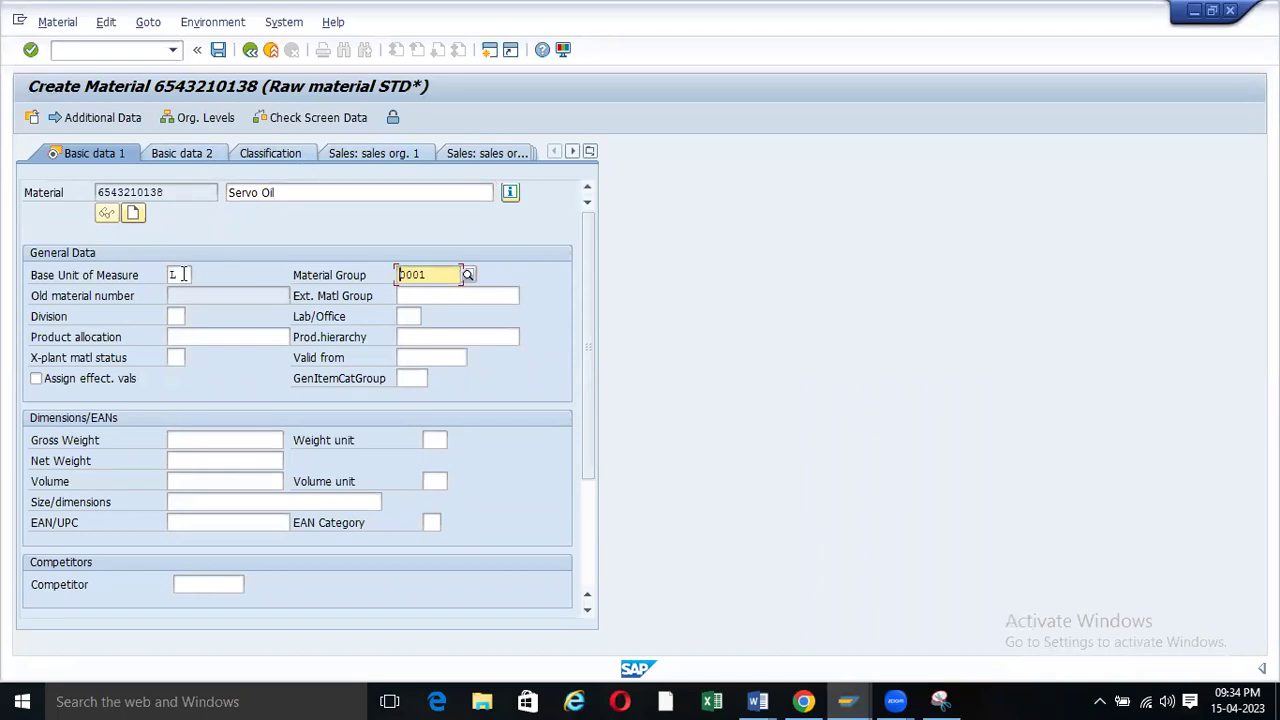
- Pass through the Basic data 2 and Classification views without choosing a class type and continue to the Purchasing view
{"action": "left_click", "coordinate": [169, 158]}
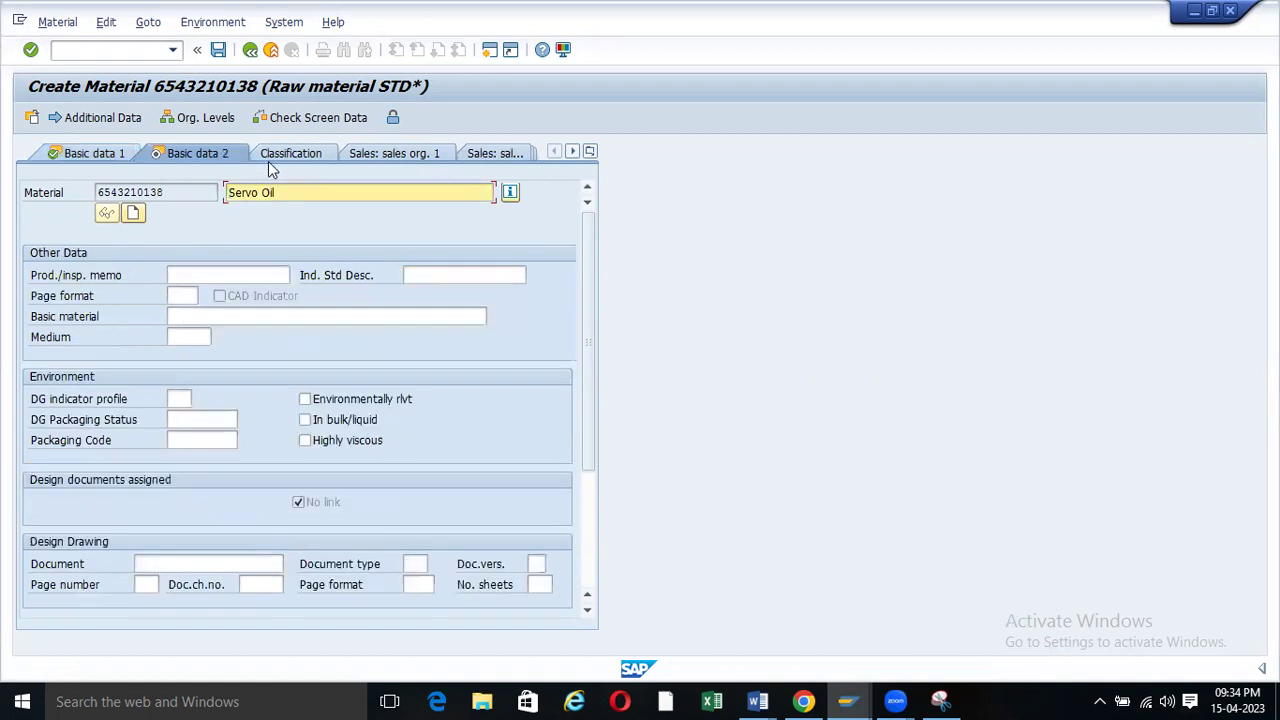
{"action": "left_click", "coordinate": [313, 156]}
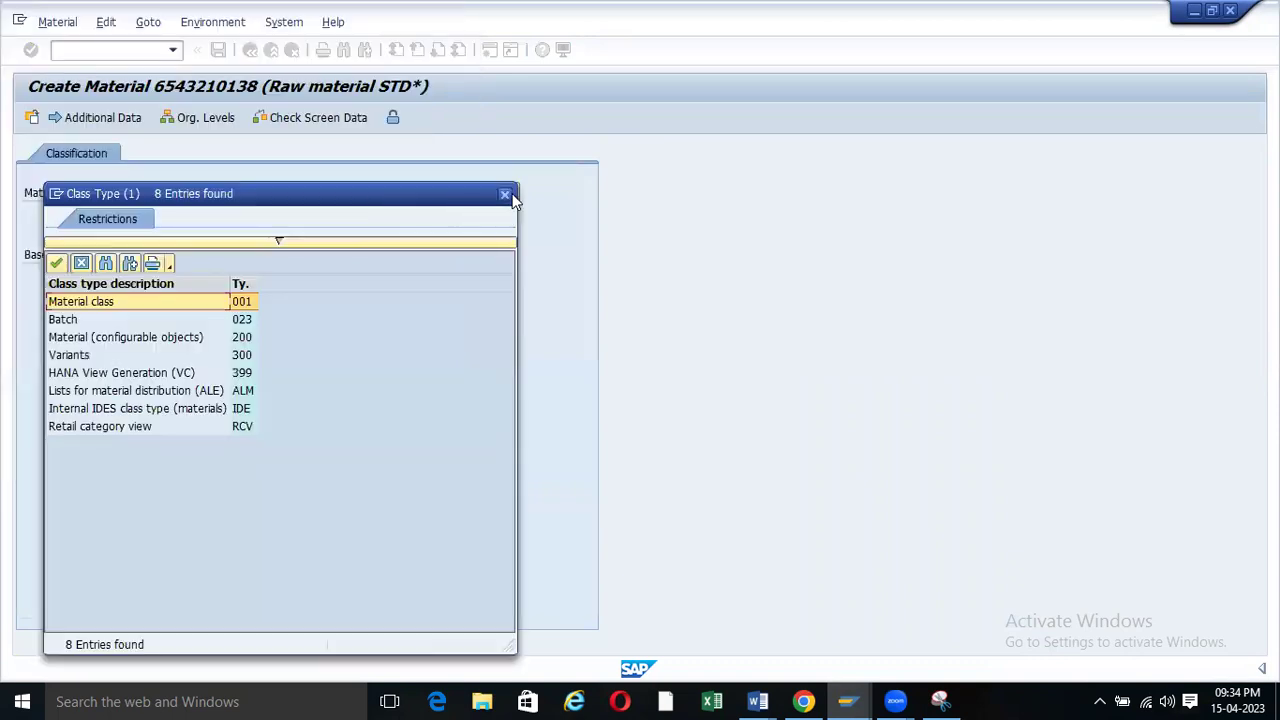
{"action": "left_click", "coordinate": [505, 196]}
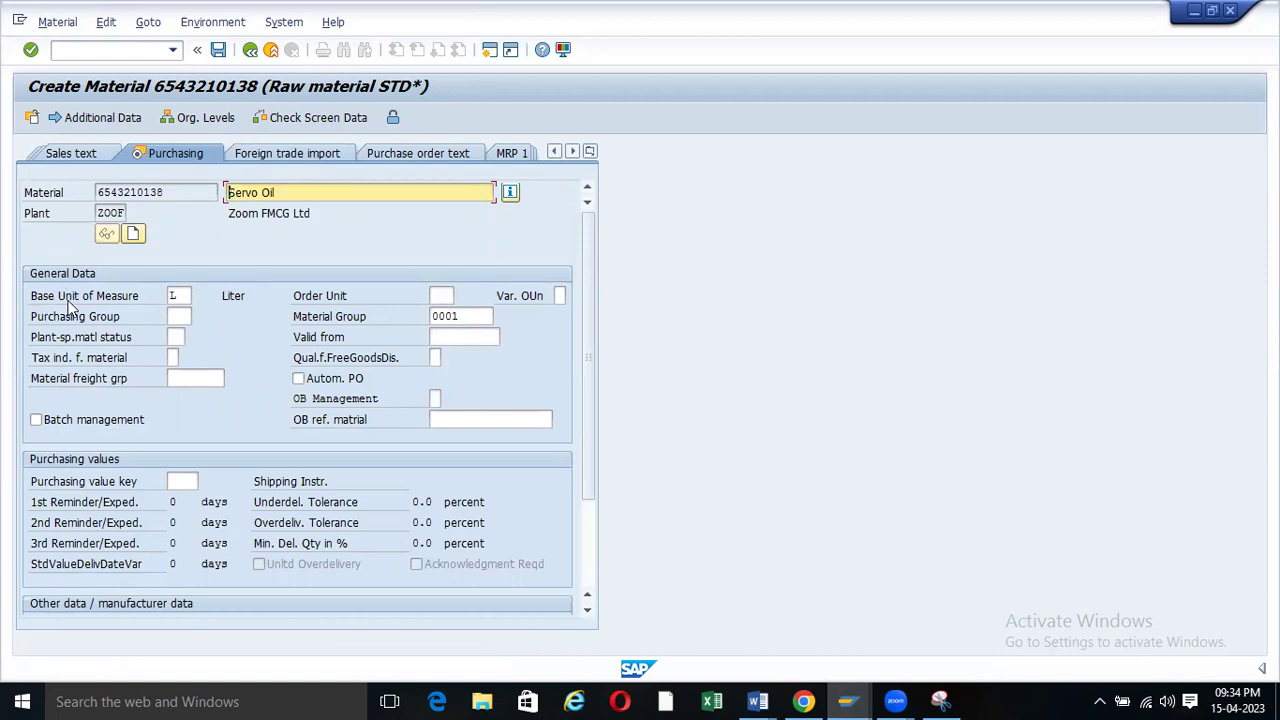
- Choose DR (drum) as the order unit in the Purchasing view's general data
{"action": "left_click", "coordinate": [178, 295]}
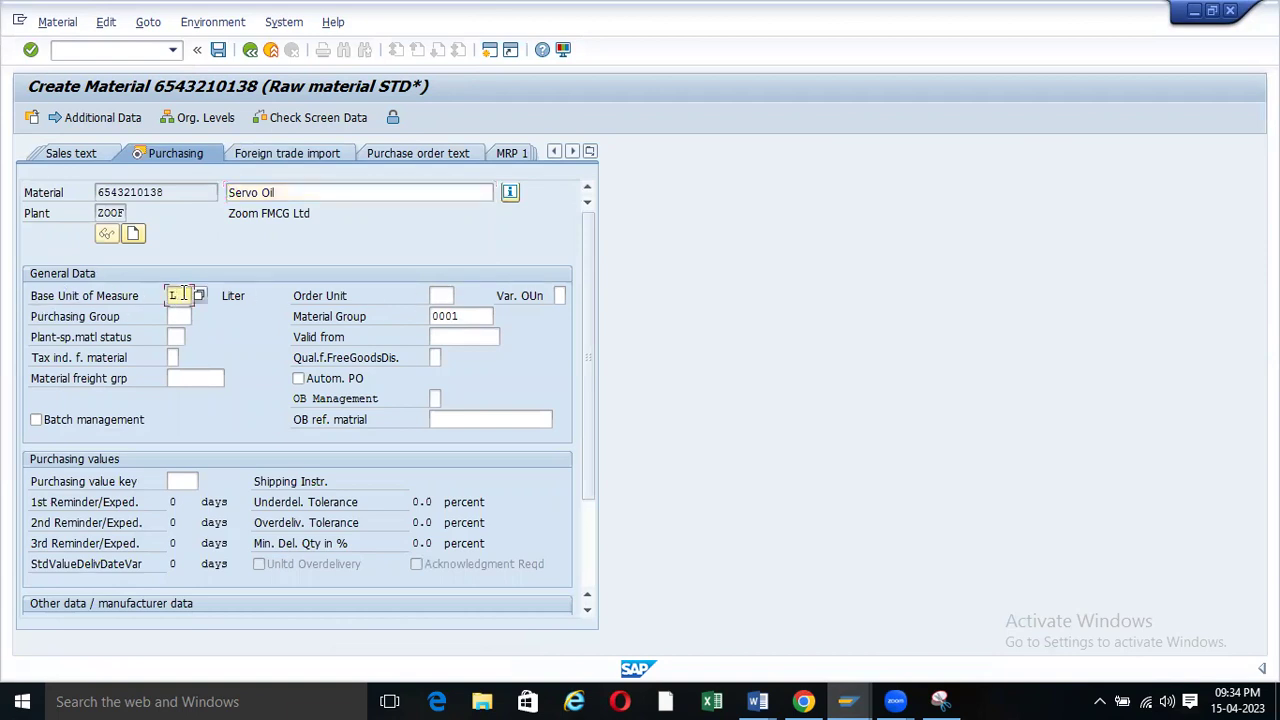
{"action": "left_click", "coordinate": [320, 298]}
{"action": "left_click", "coordinate": [440, 295]}
{"action": "left_click", "coordinate": [462, 295]}
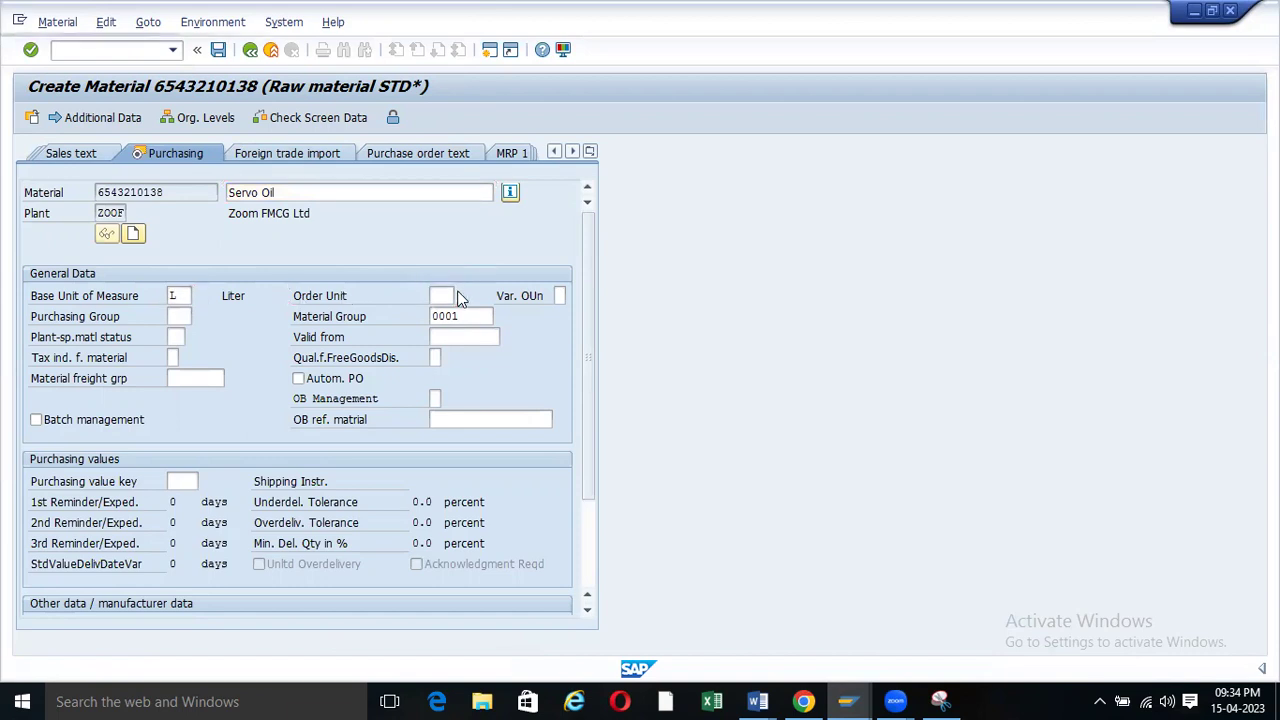
{"action": "scroll", "coordinate": [285, 396], "scroll_direction": "down", "scroll_amount": 20}
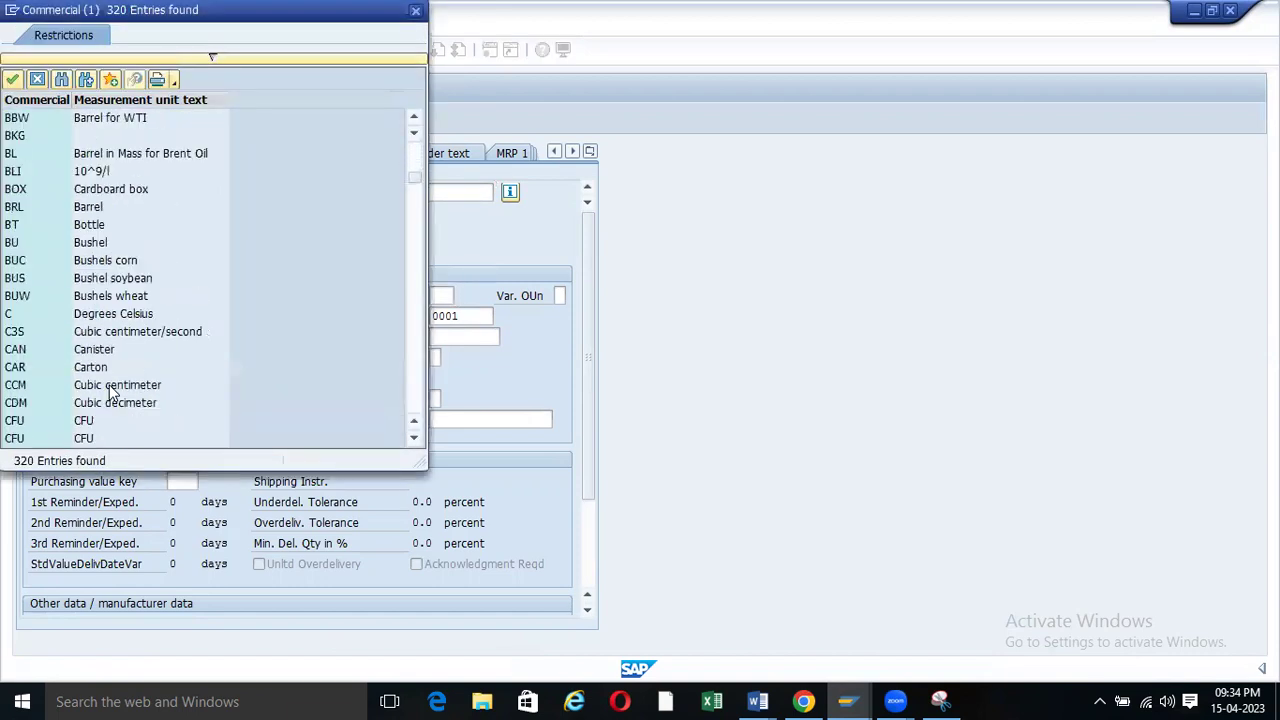
{"action": "scroll", "coordinate": [20, 332], "scroll_direction": "up", "scroll_amount": 2}
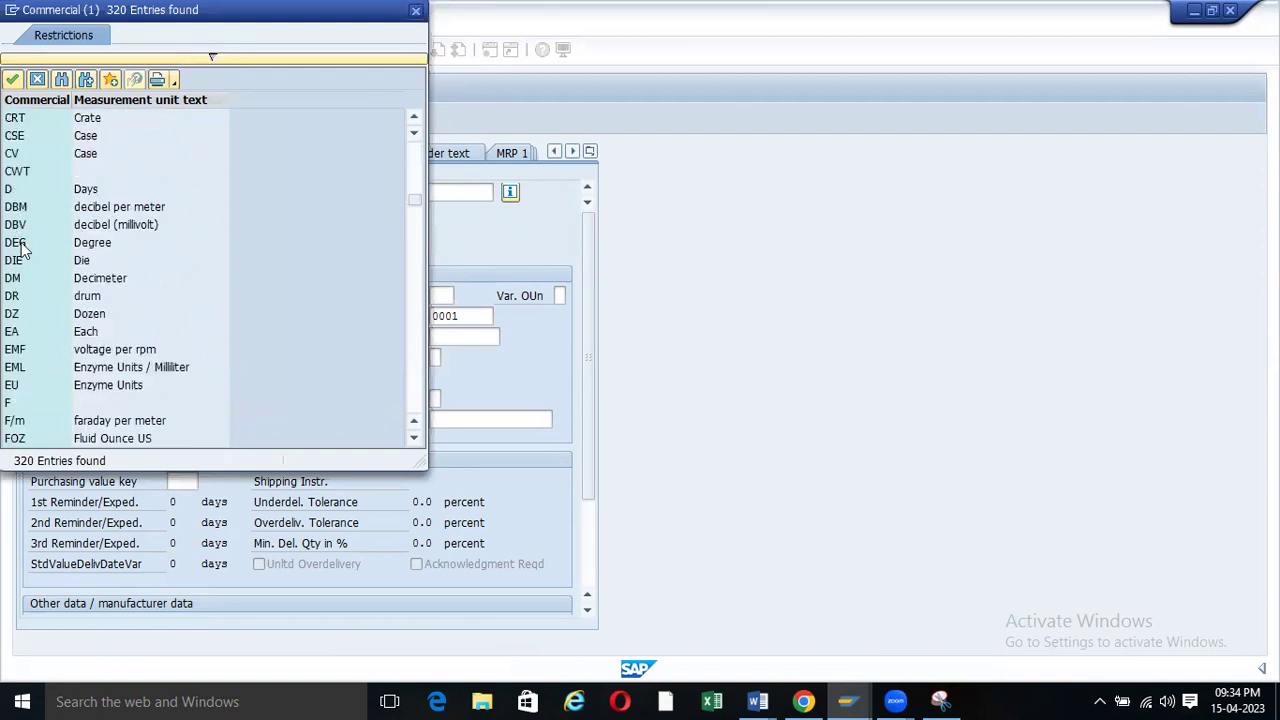
{"action": "double_click", "coordinate": [76, 300]}
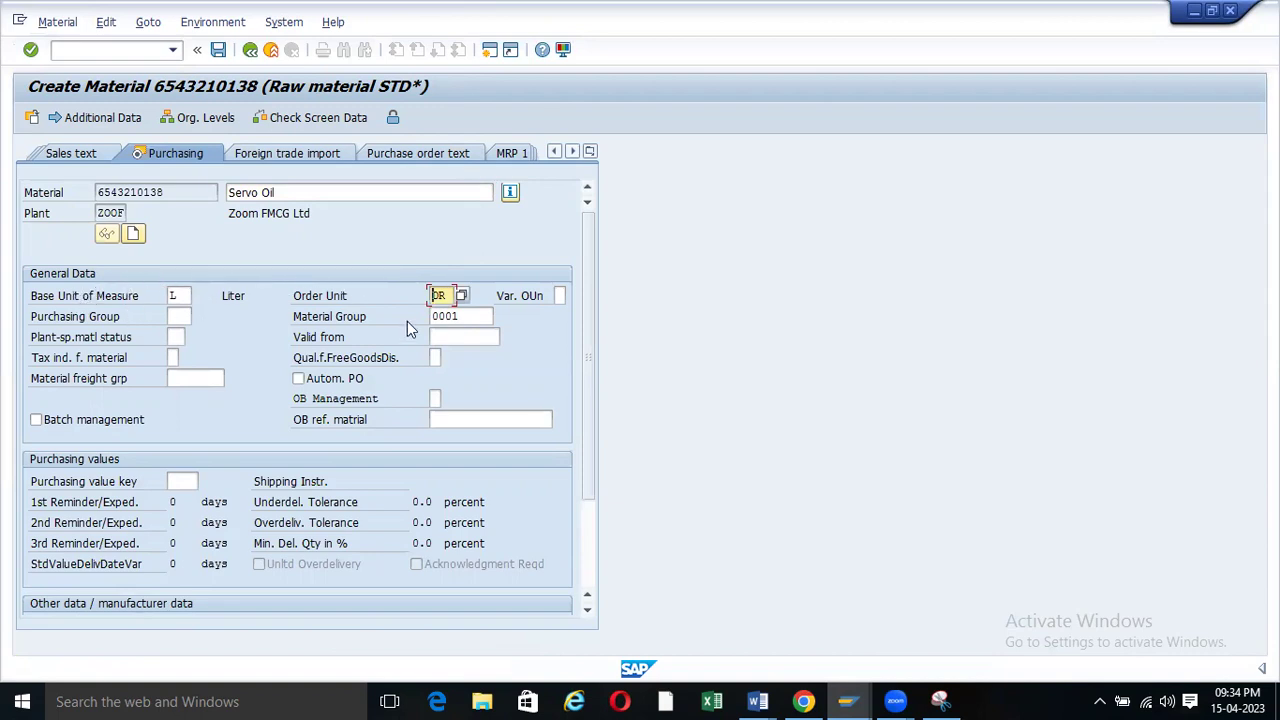
- Define the unit conversion as 1 DR equal to 100 L and confirm it
{"action": "key", "text": "Return"}
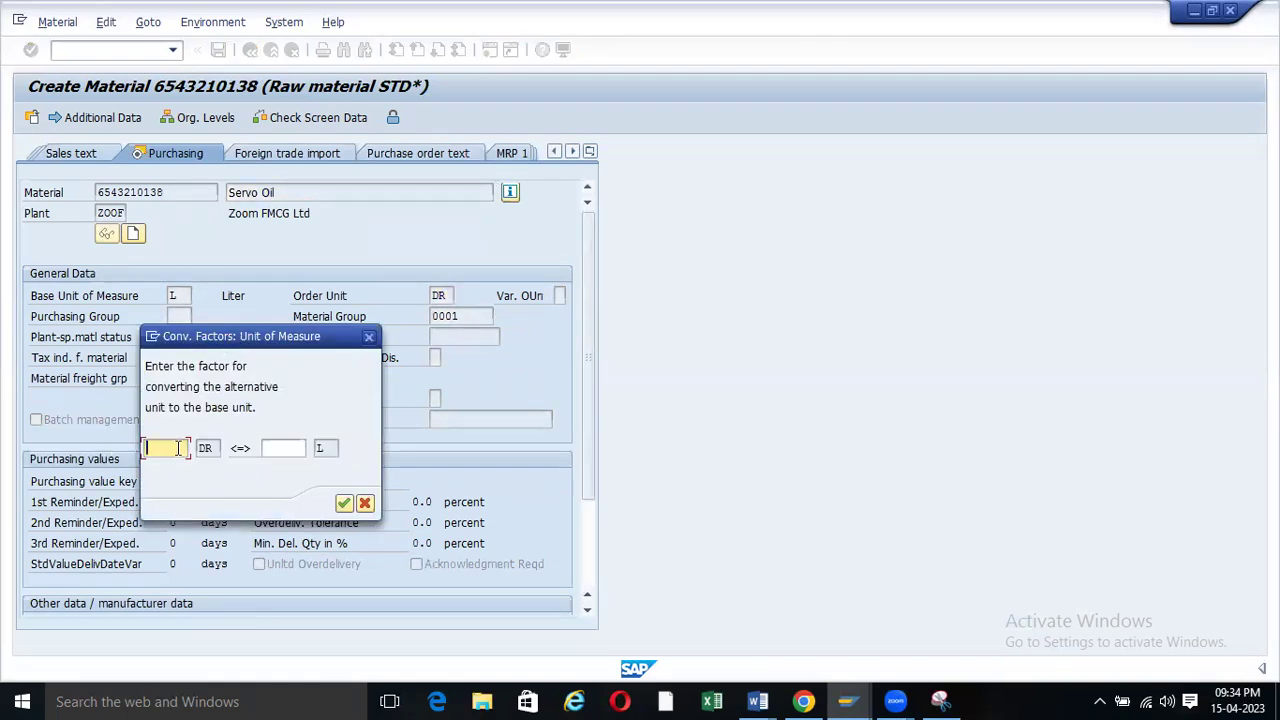
{"action": "type", "text": "1"}
{"action": "left_click", "coordinate": [285, 447]}
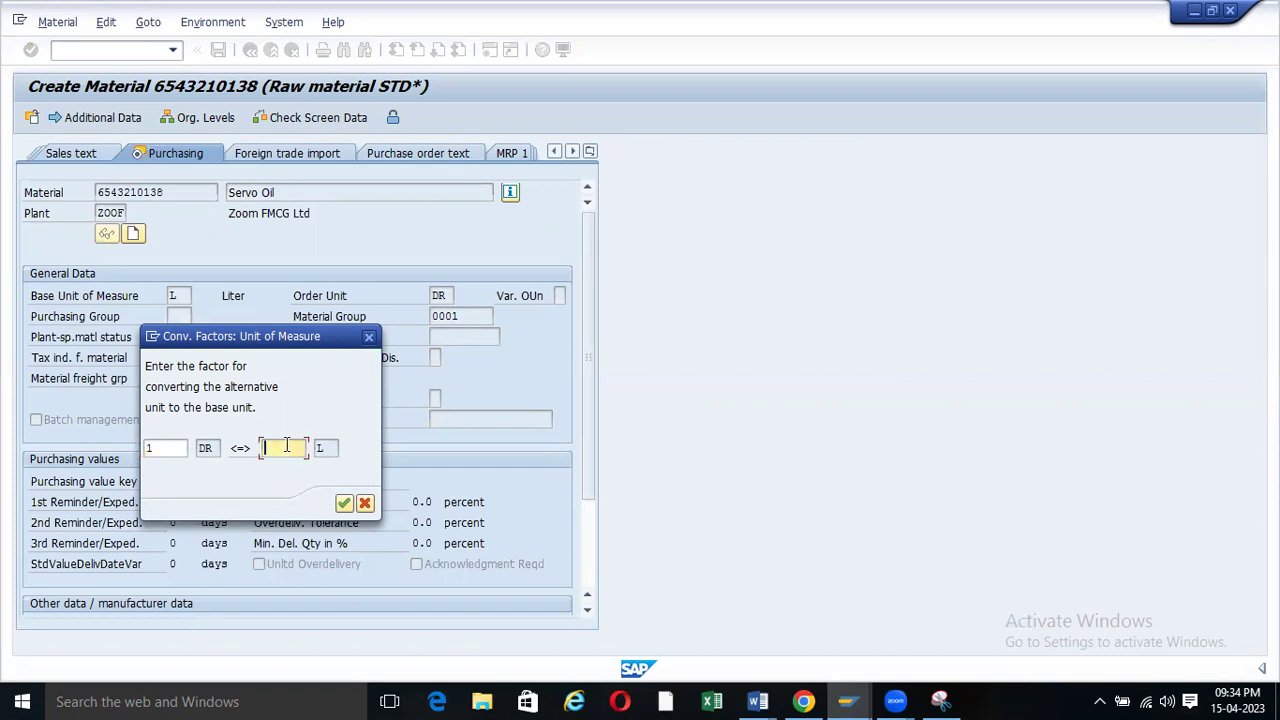
{"action": "type", "text": "100"}
{"action": "key", "text": "Return"}
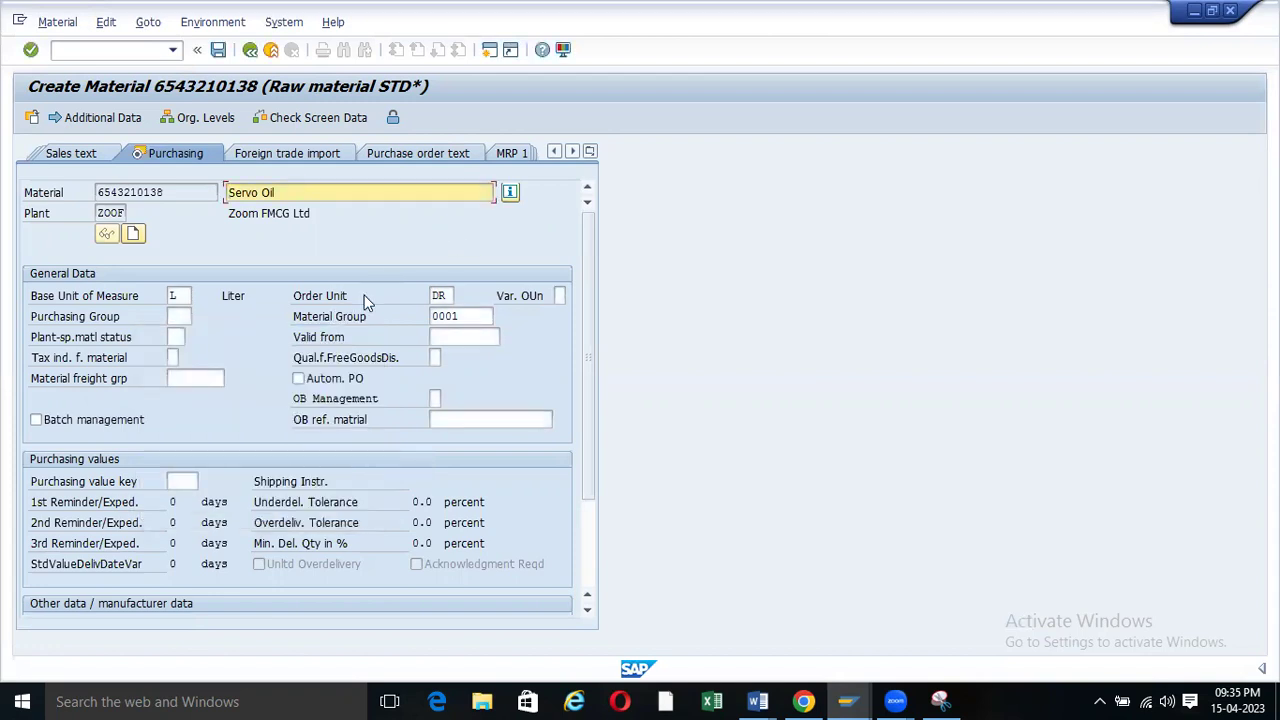
{"action": "double_click", "coordinate": [444, 296]}
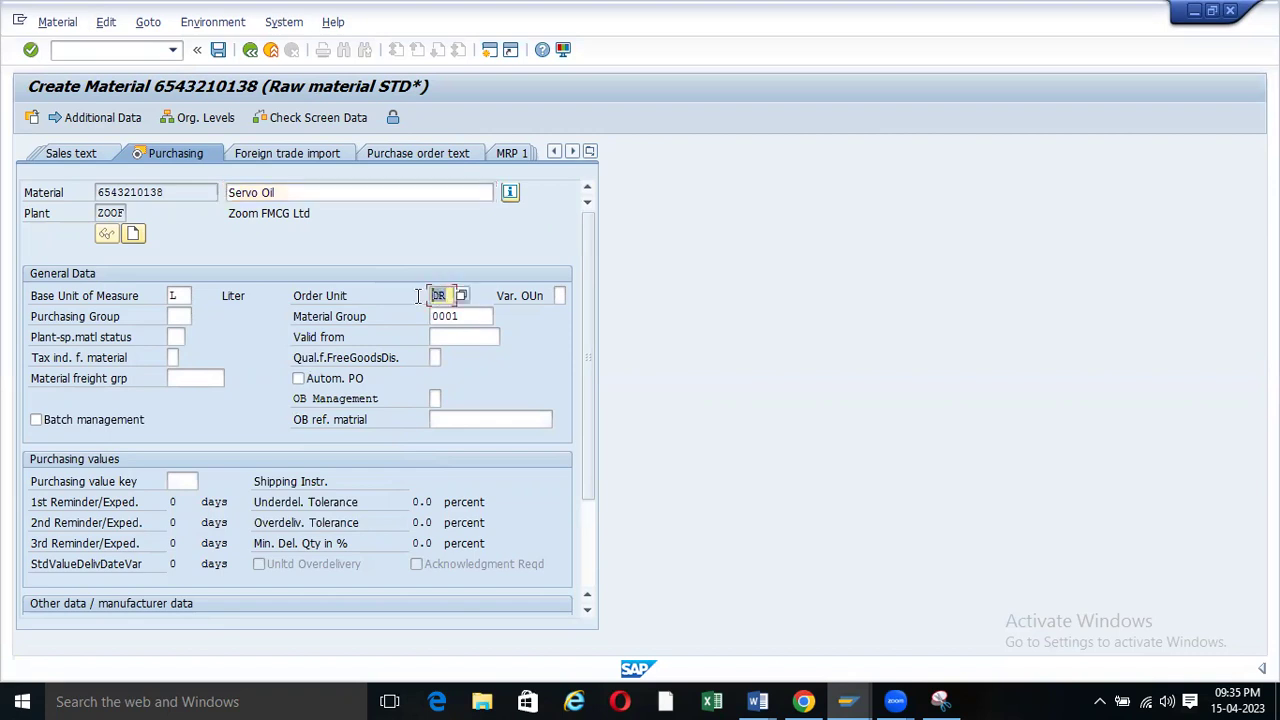
{"action": "double_click", "coordinate": [175, 295]}
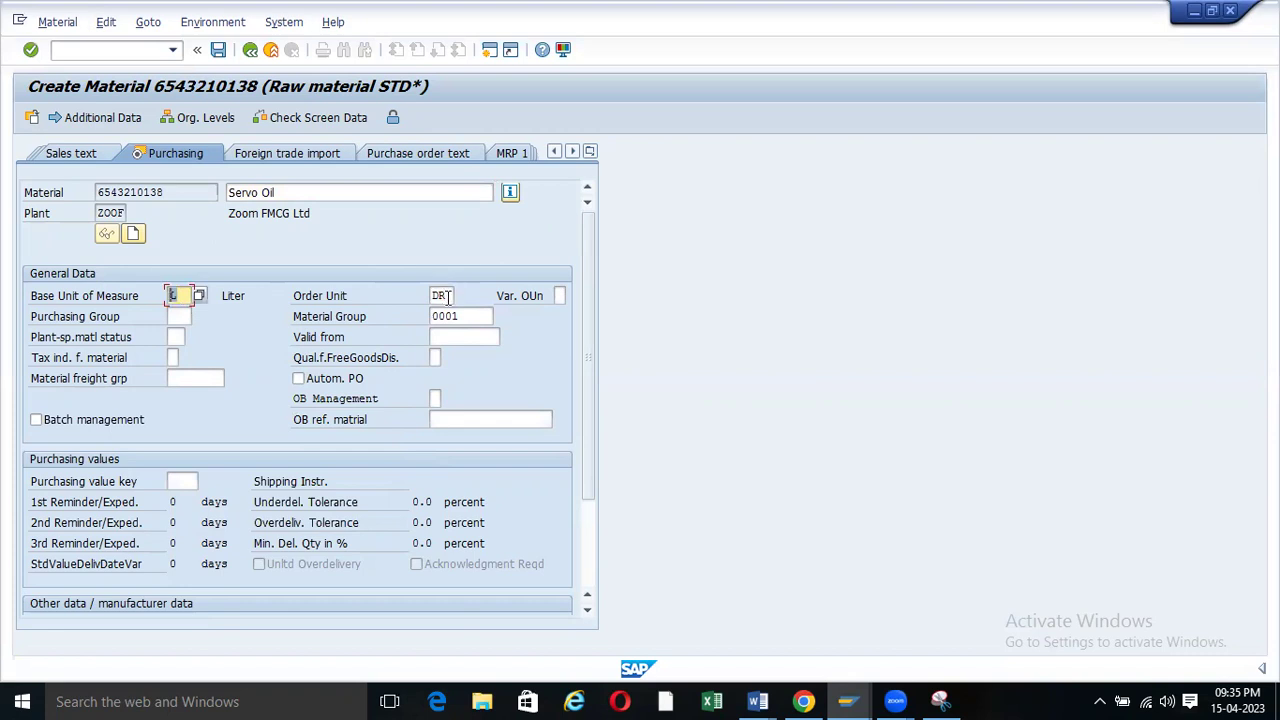
{"action": "double_click", "coordinate": [442, 295]}
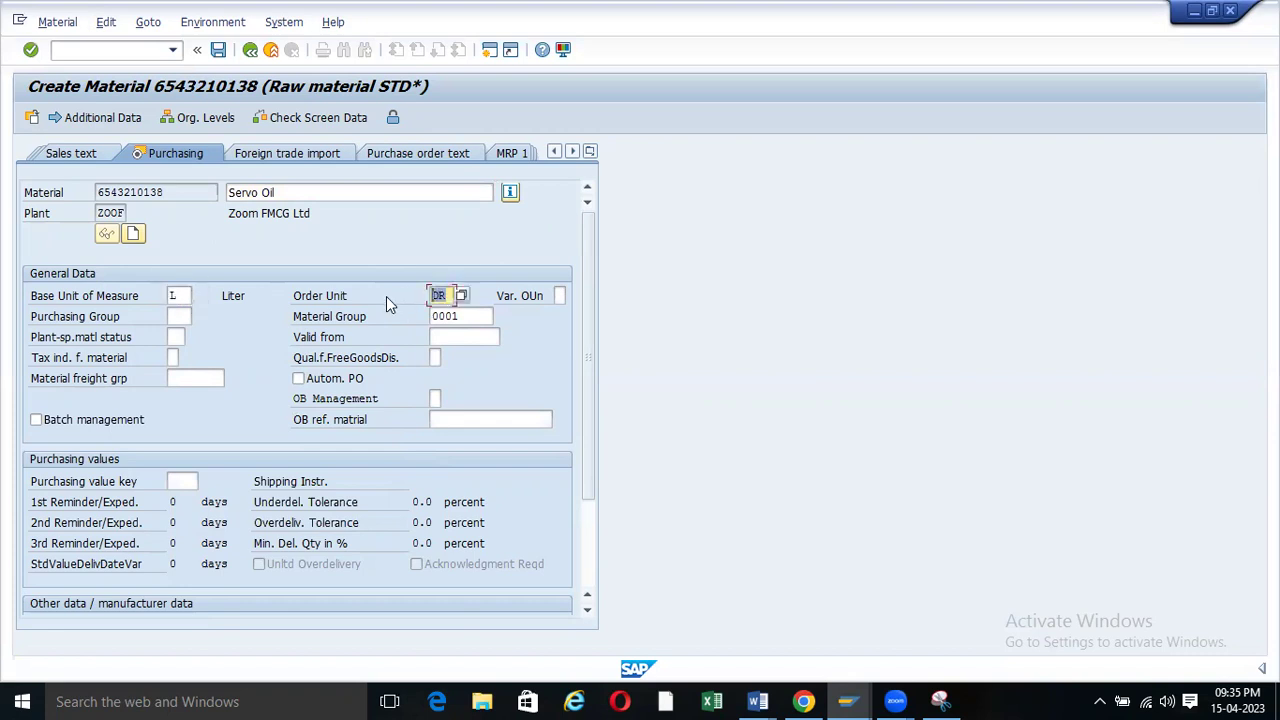